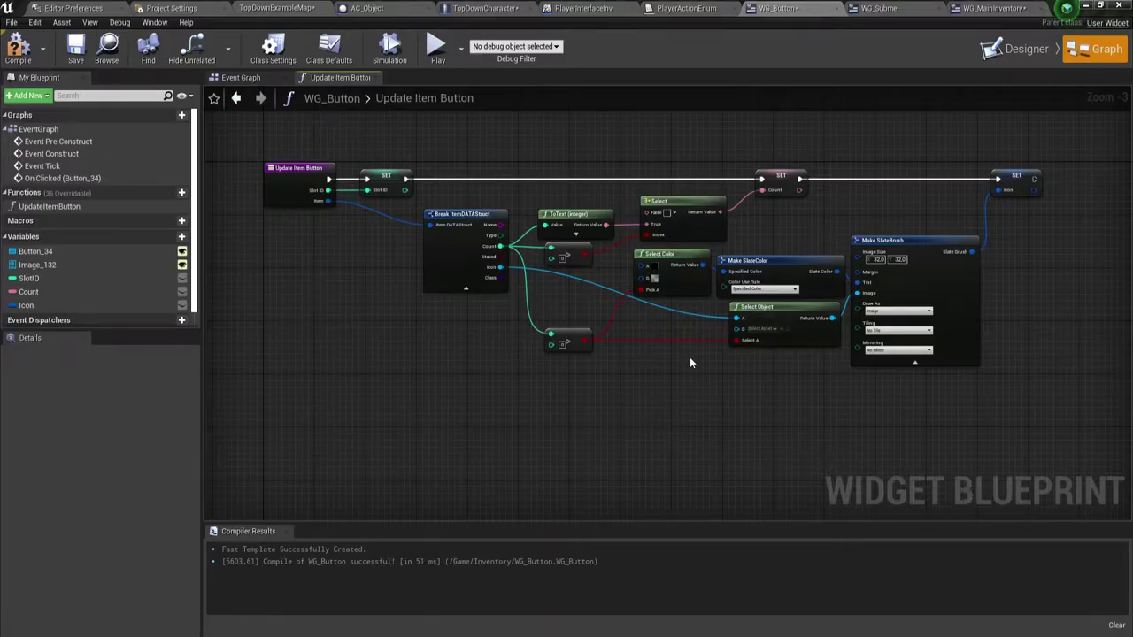
Step: In WG_MainInventory's Update Button graph, drag from the loop's Array Element and search 'up' for Update Item Button
left_click(991, 8)
right_click_drag(711, 298, 641, 261)
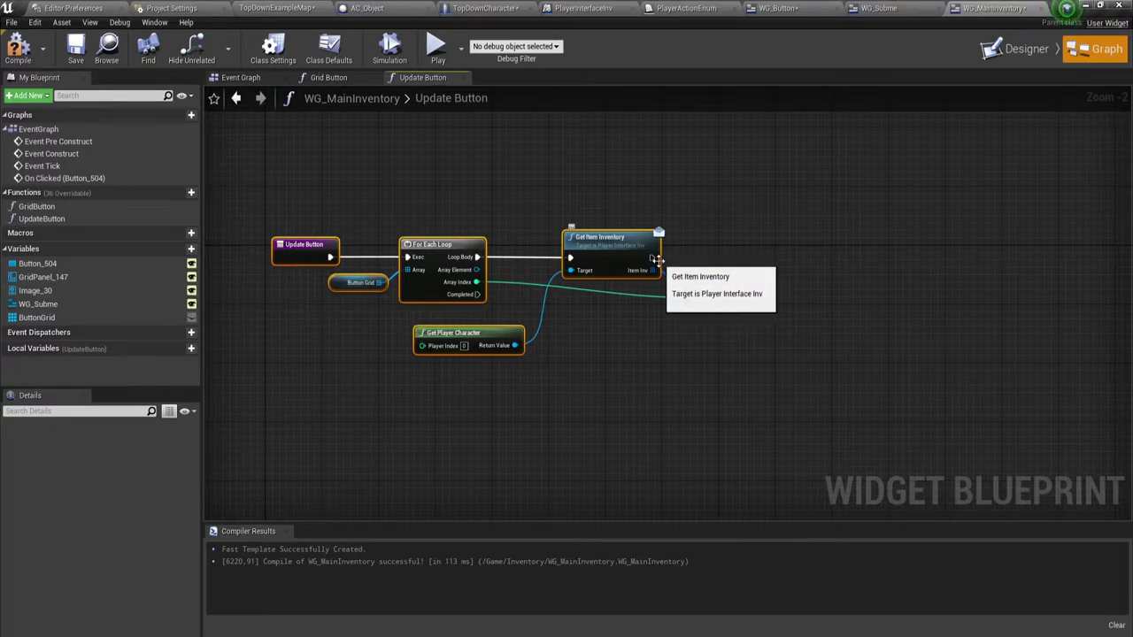
mouse_move(649, 258)
left_mouse_down()
mouse_move(486, 272)
mouse_move(803, 202)
left_mouse_up()
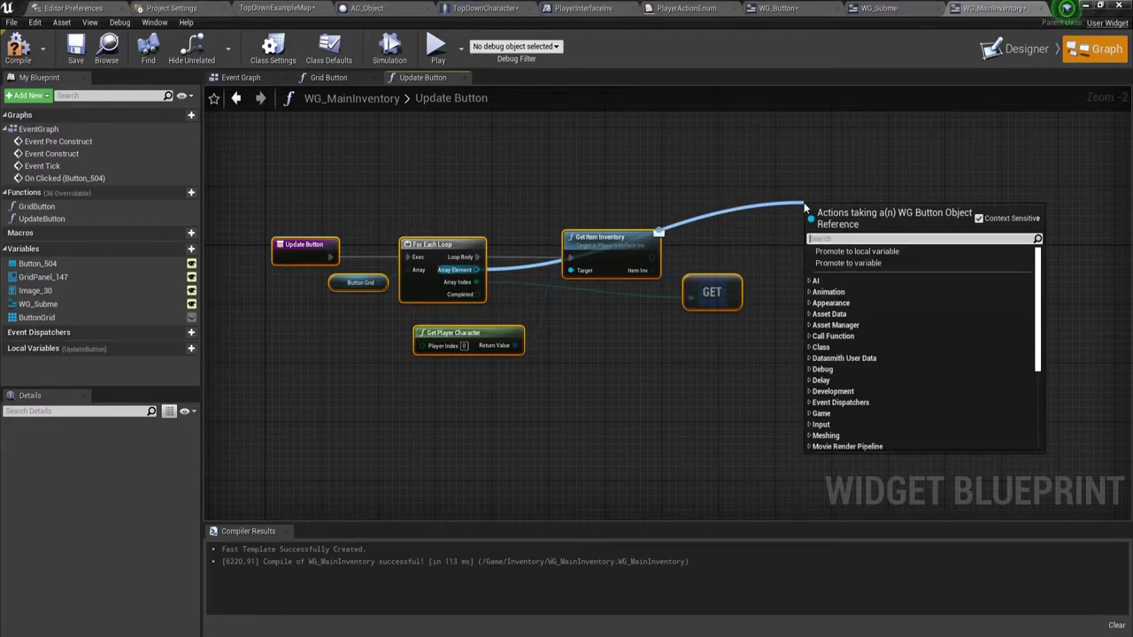
type("u")
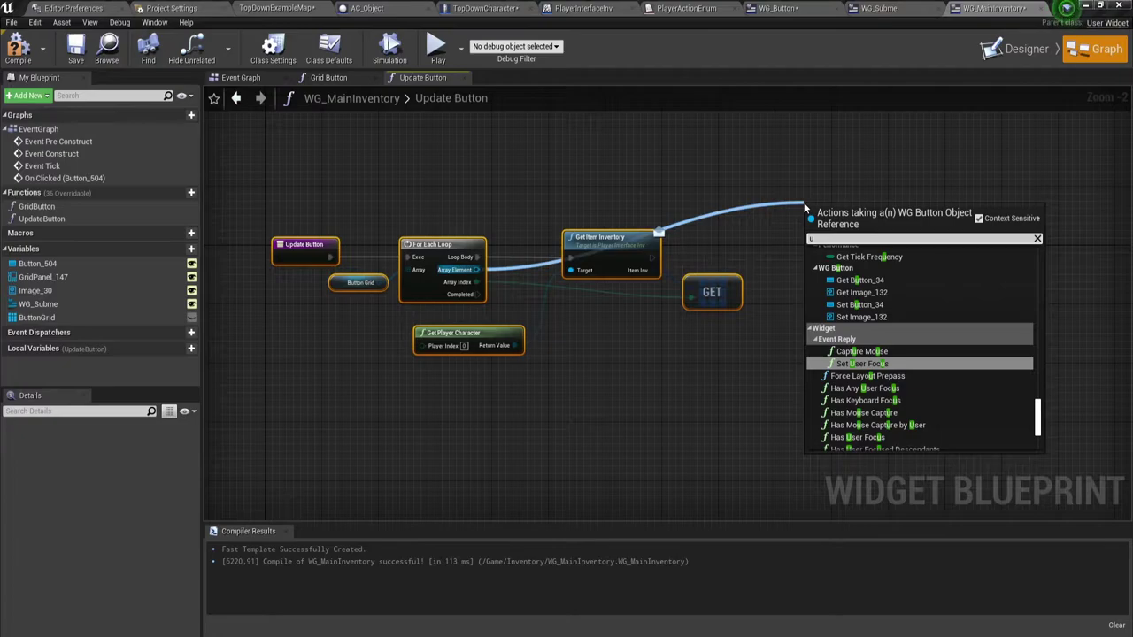
type("p")
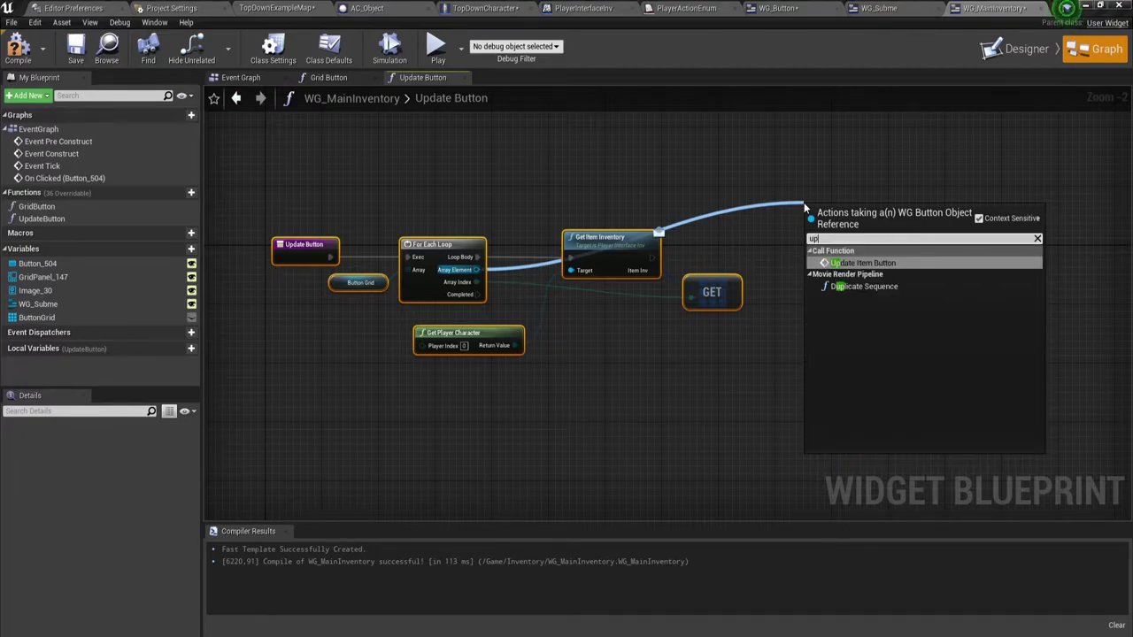
Step: Add the Update Item Button node and route the wire through two reroute points
left_click(864, 262)
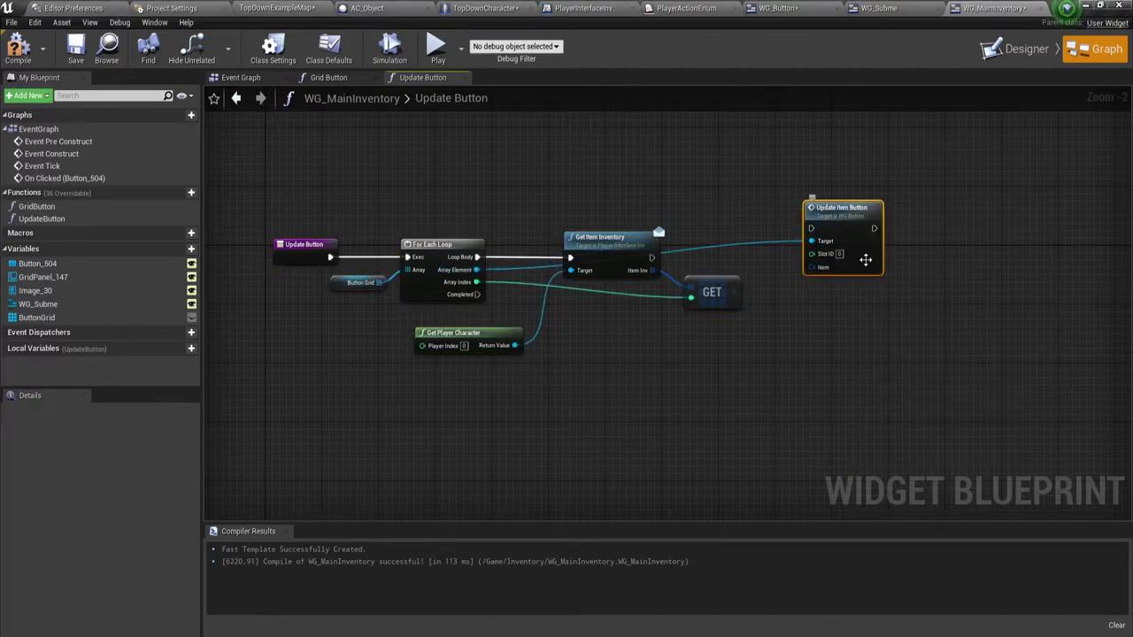
left_click_drag(813, 218, 809, 249)
left_click(673, 274)
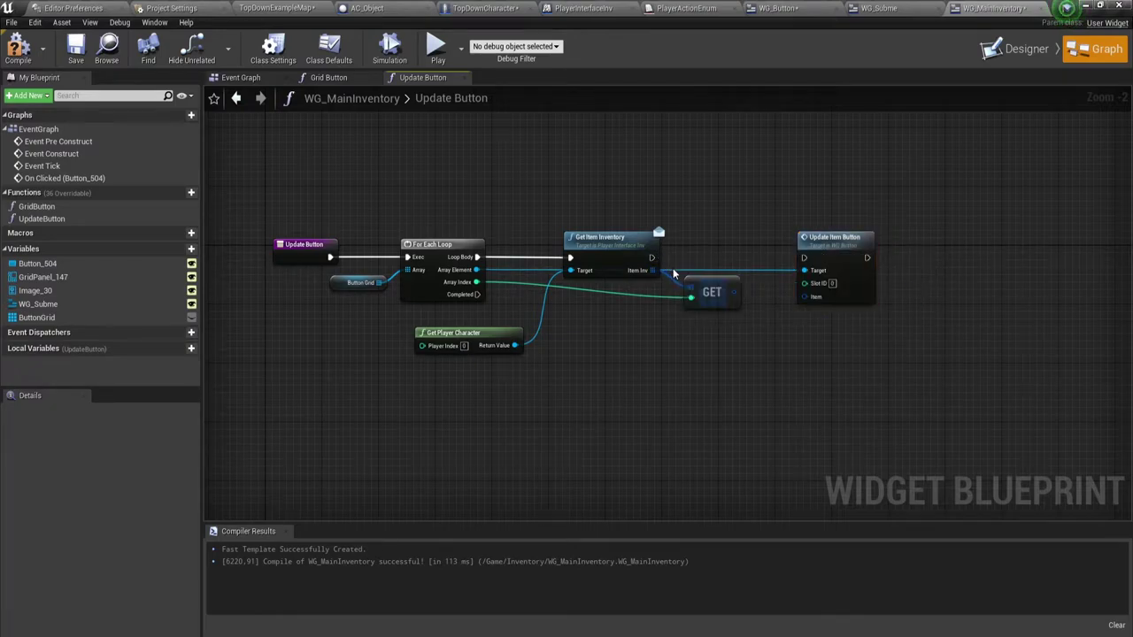
double_click(678, 261)
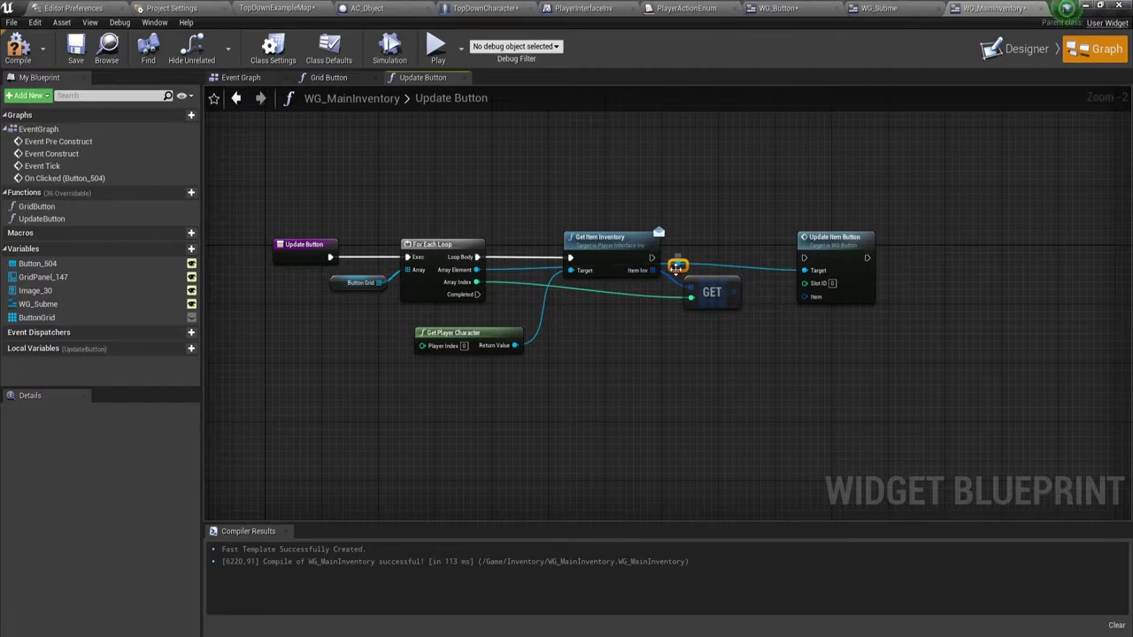
mouse_move(678, 260)
left_mouse_down()
mouse_move(606, 334)
mouse_move(608, 351)
left_mouse_up()
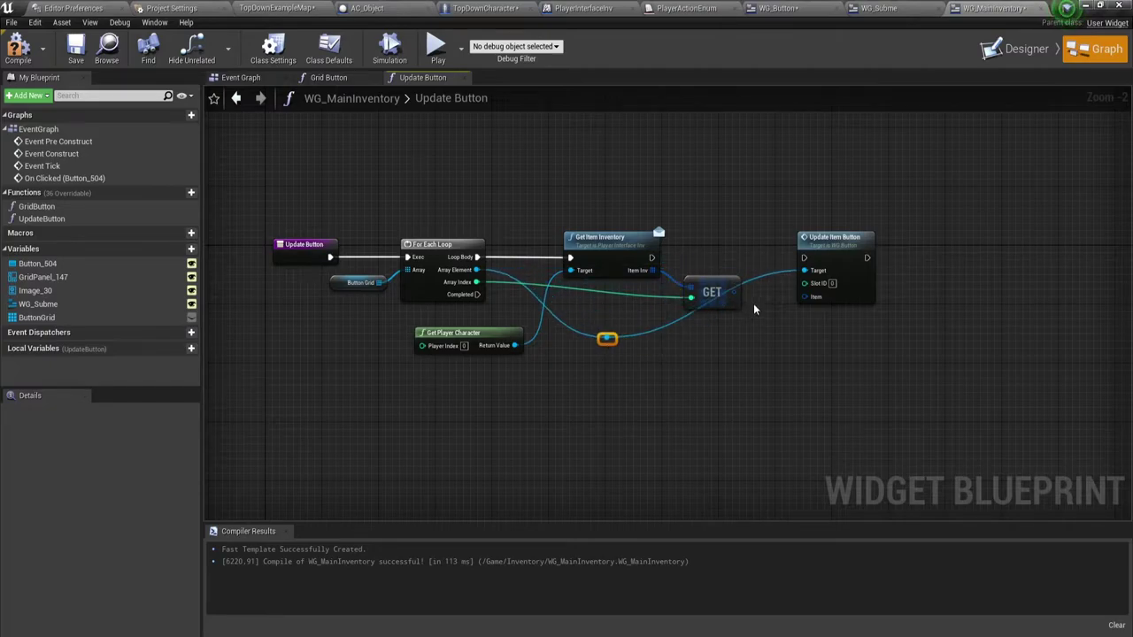
double_click(664, 326)
left_click_drag(665, 325, 743, 348)
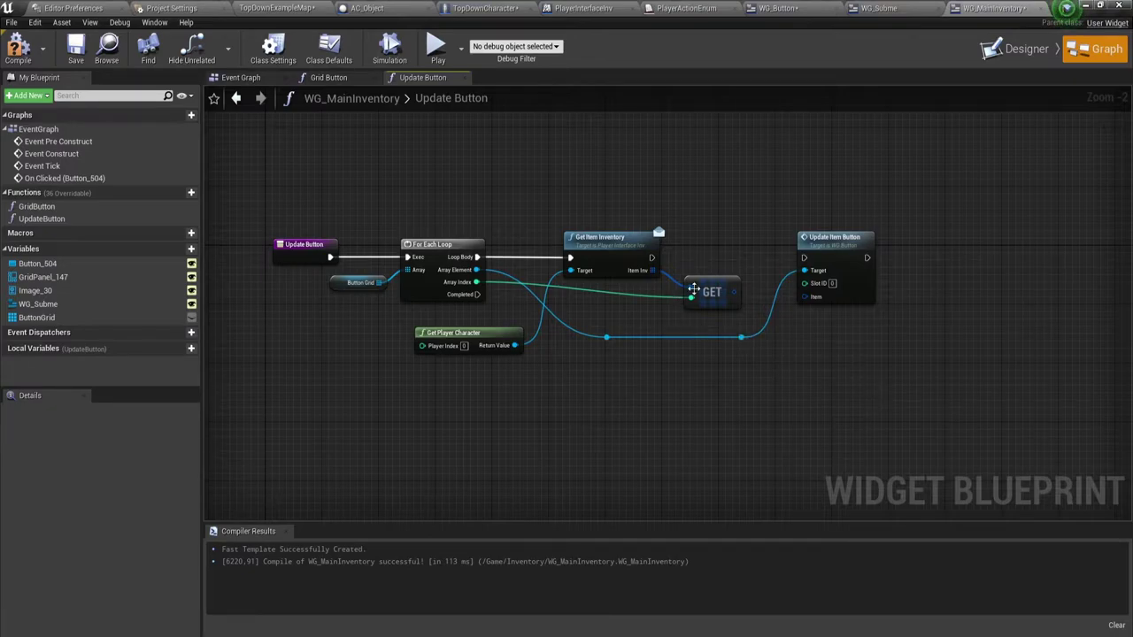
Step: Wire GET's item, the exec after Get Item Inventory, and Array Index as Slot ID, then compile
left_click_drag(733, 292, 804, 297)
left_click_drag(652, 257, 804, 257)
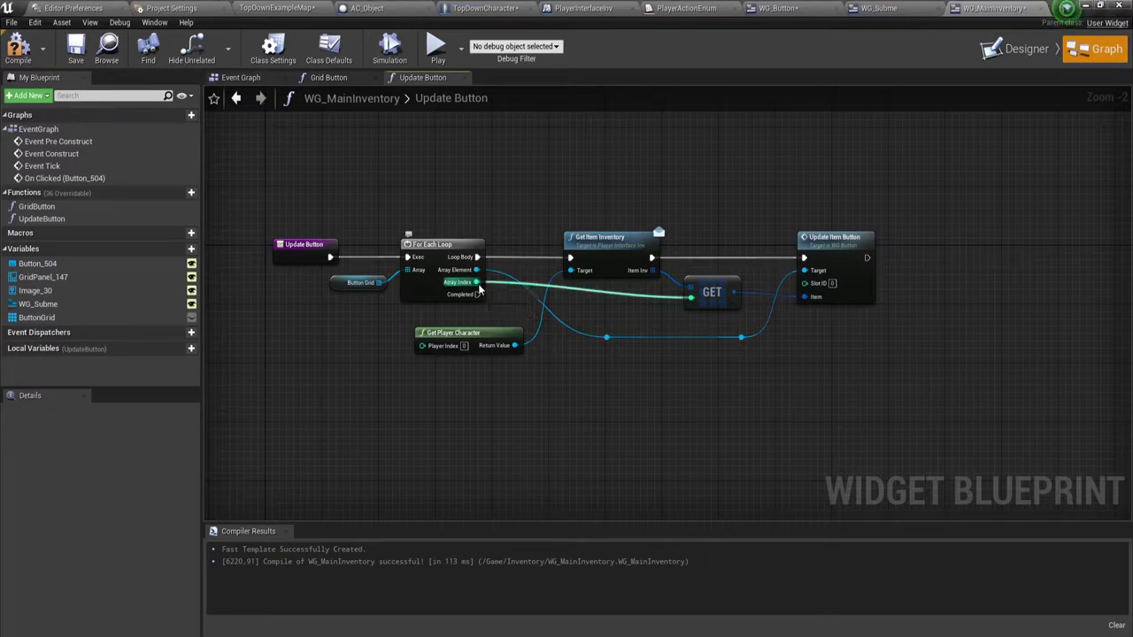
left_click_drag(476, 282, 804, 282)
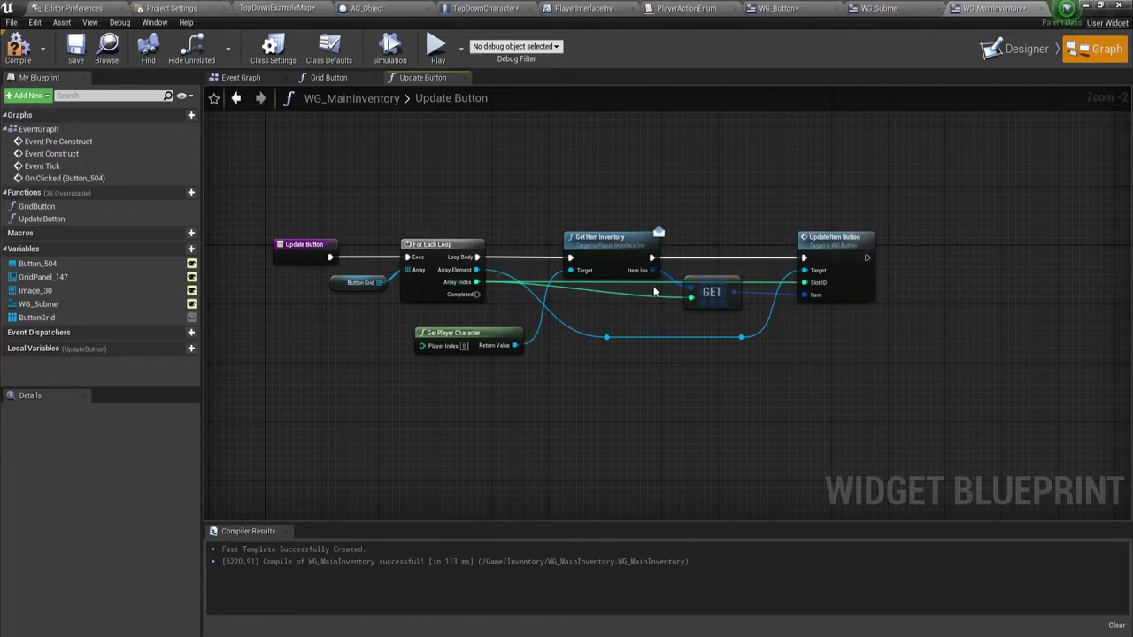
left_click_drag(657, 281, 705, 325)
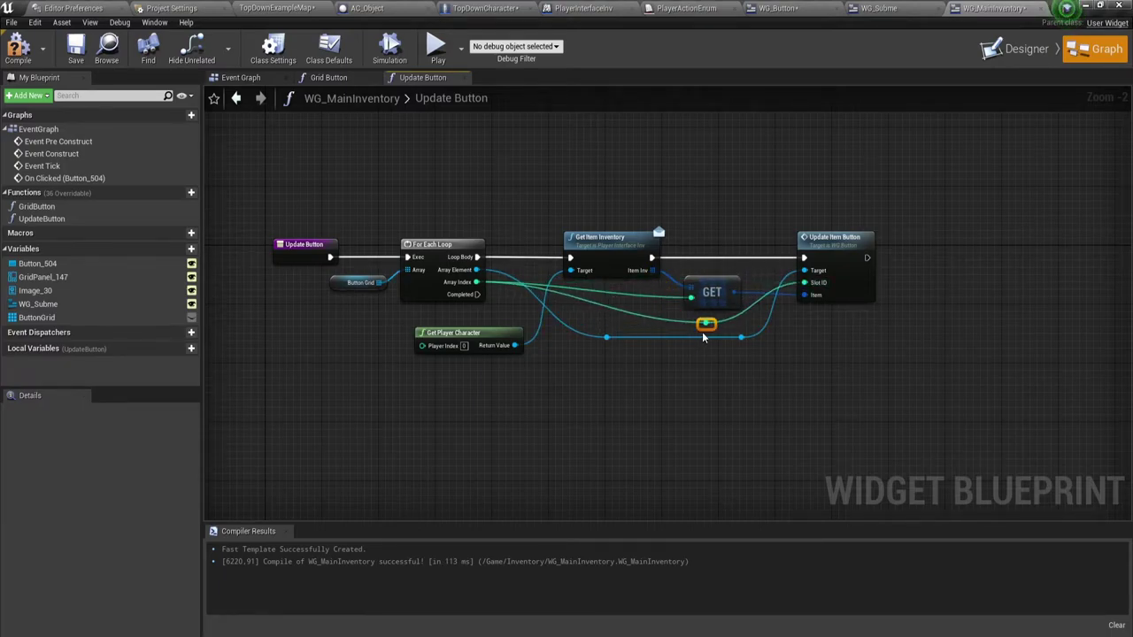
left_click(726, 380)
left_click(17, 49)
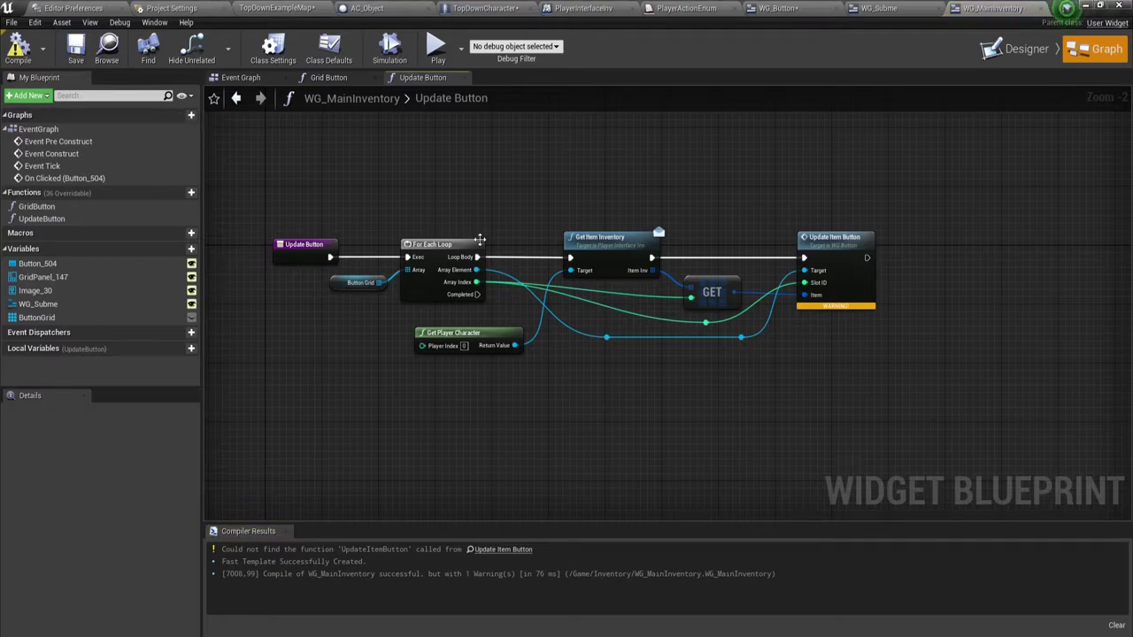
Step: Compile and save WG_Button to resolve the missing UpdateItemButton warning
left_click(499, 549)
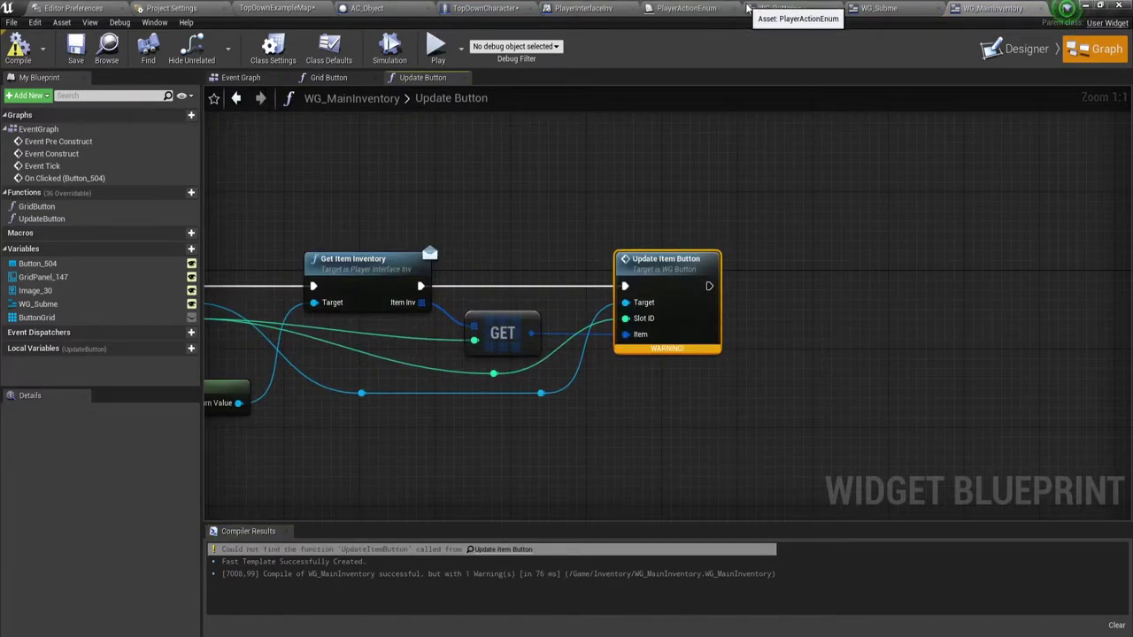
left_click(777, 8)
left_click(15, 51)
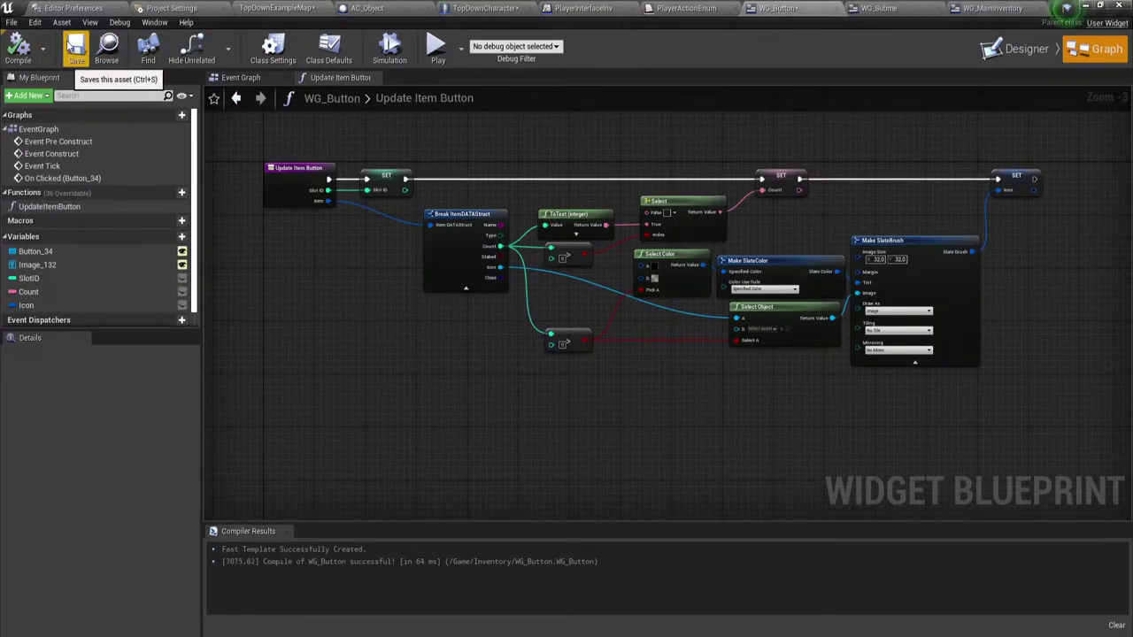
left_click(76, 49)
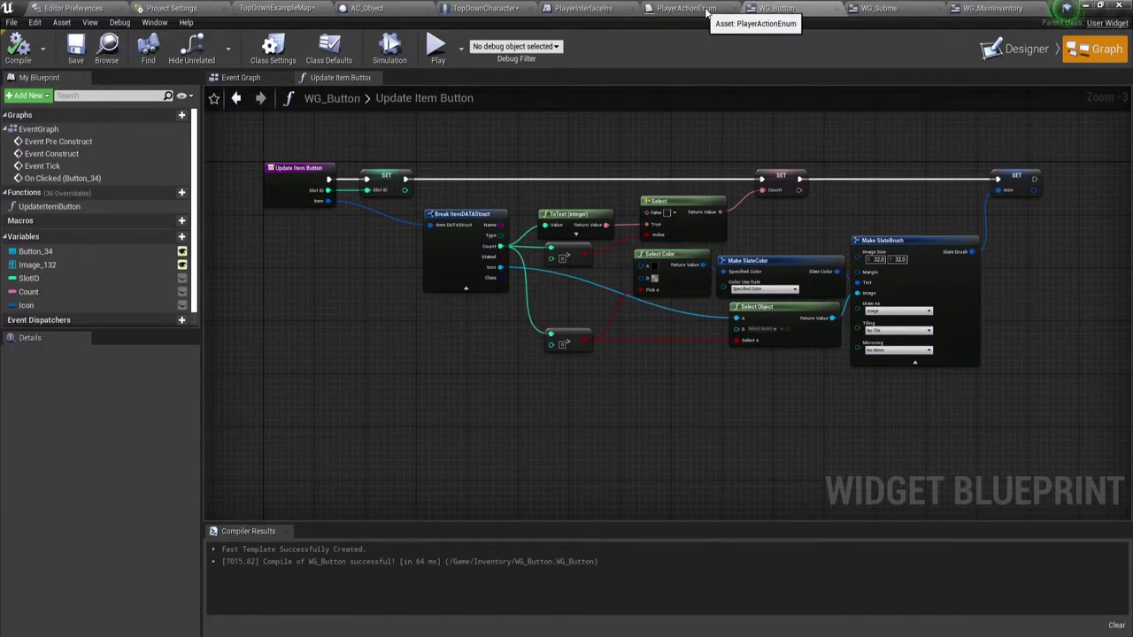
Step: Recompile and save WG_MainInventory, then bring the For Each Loop nodes back into view
left_click(971, 9)
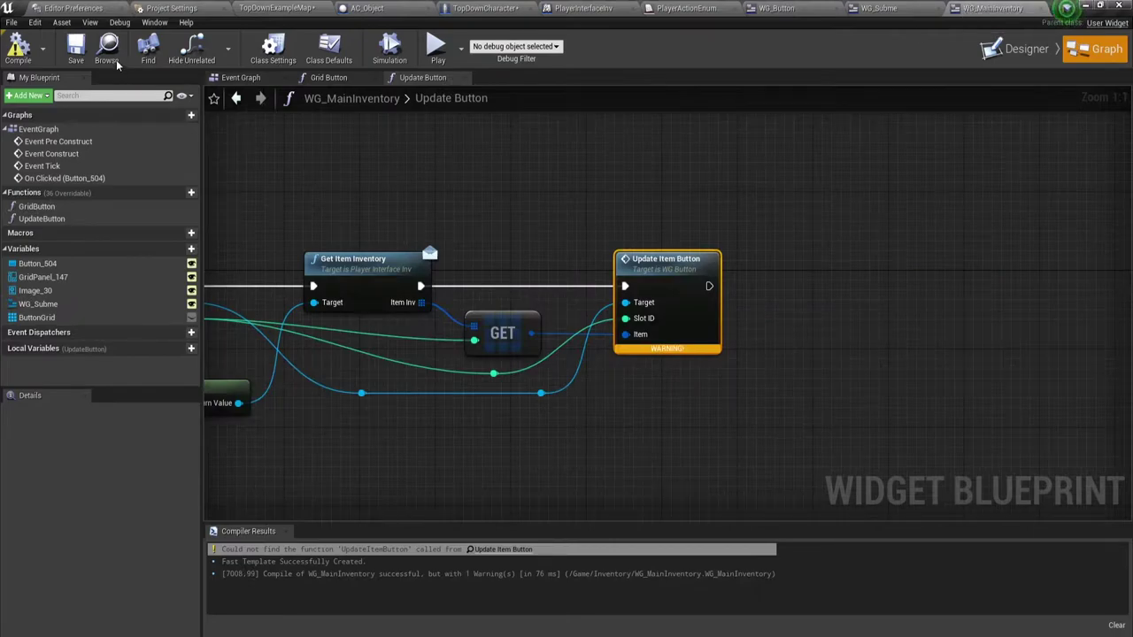
left_click(18, 49)
left_click(76, 49)
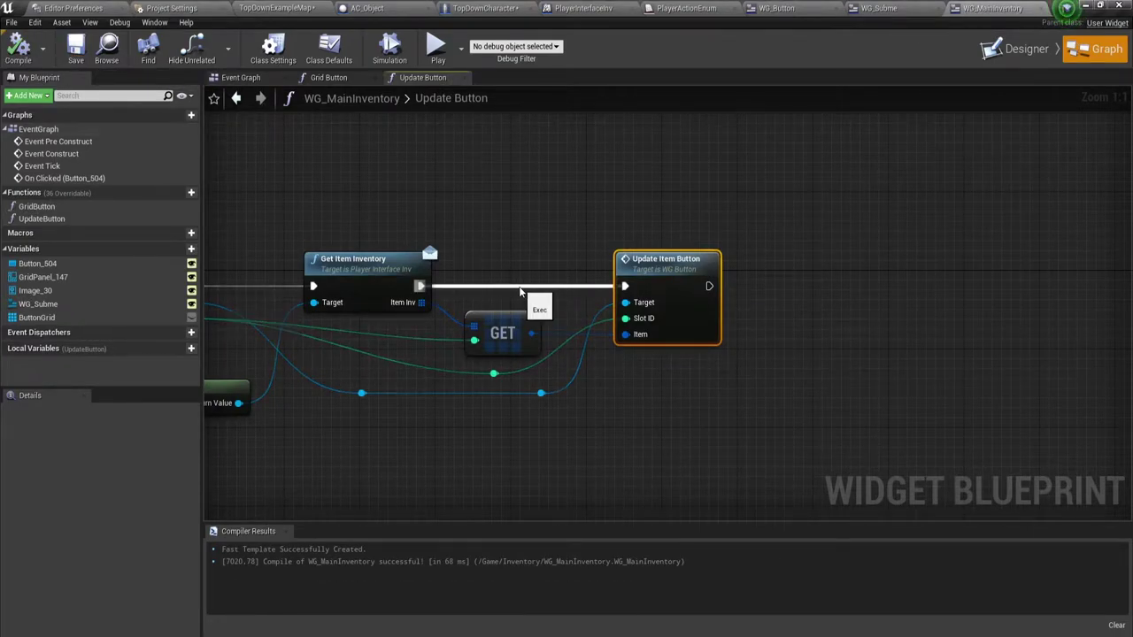
scroll(520, 290, "down", 1)
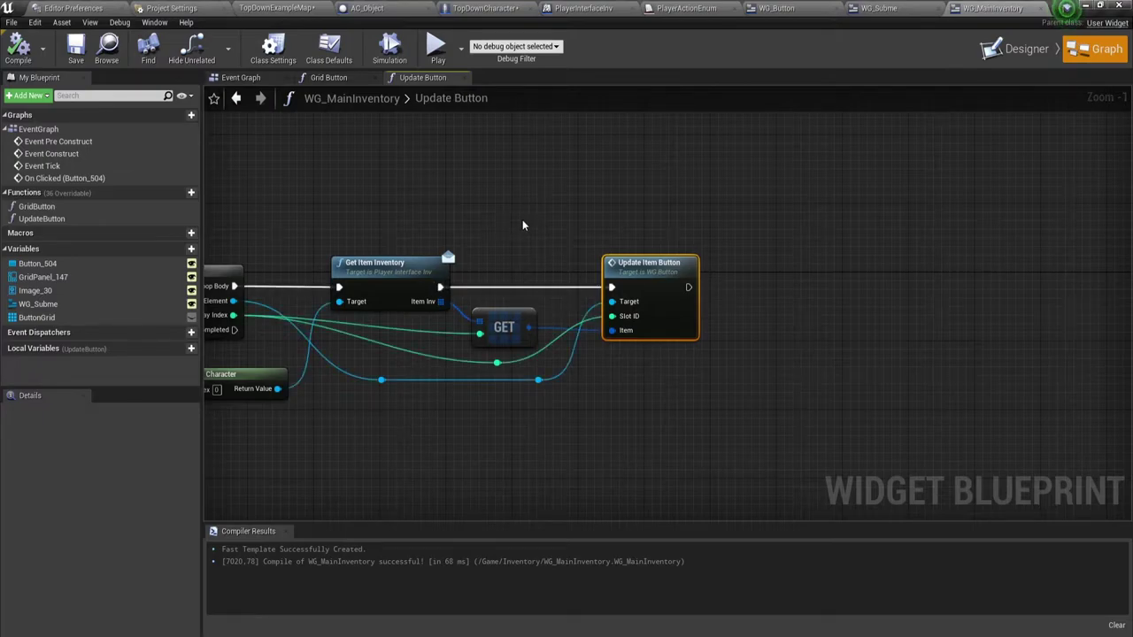
right_click_drag(522, 226, 722, 168)
mouse_move(615, 361)
right_mouse_down()
mouse_move(668, 350)
mouse_move(670, 367)
right_mouse_up()
Step: Close the PlayerActionEnum editor
left_click(728, 10)
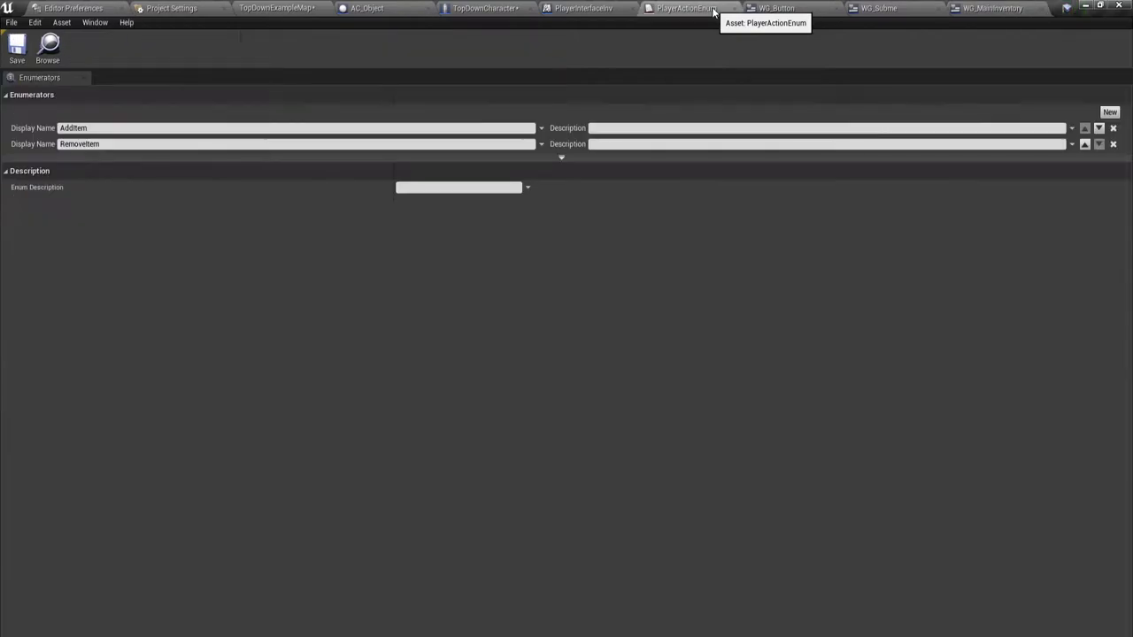
left_click(735, 9)
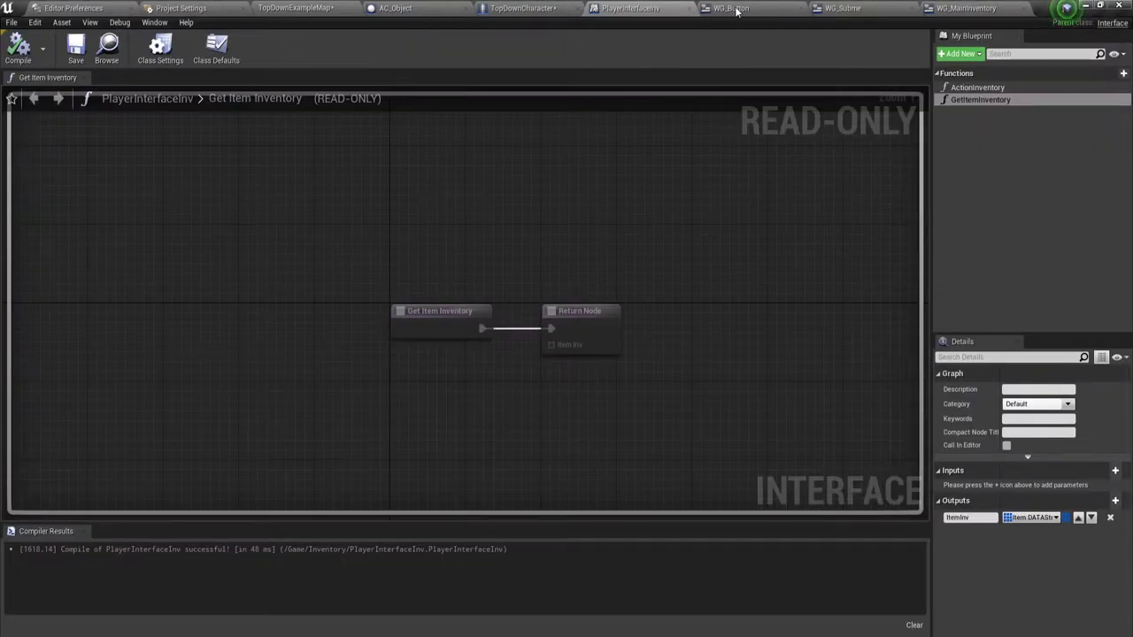
left_click(735, 9)
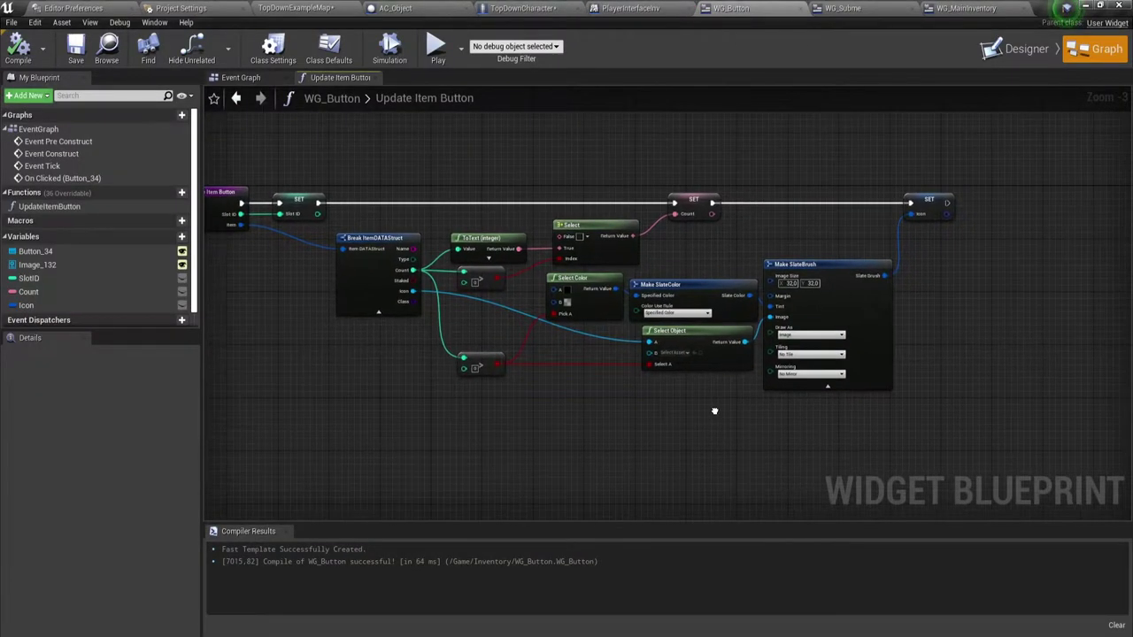
right_click_drag(747, 387, 748, 406)
Step: Save all unsaved content from the TopDownExampleMap level editor
left_click(543, 10)
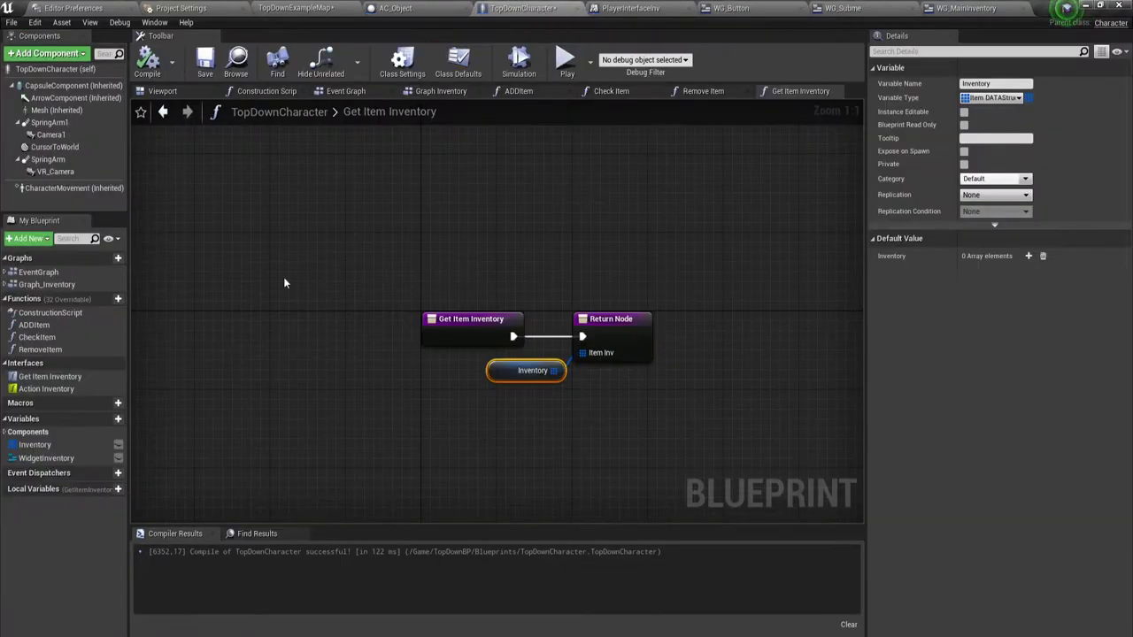
left_click(321, 7)
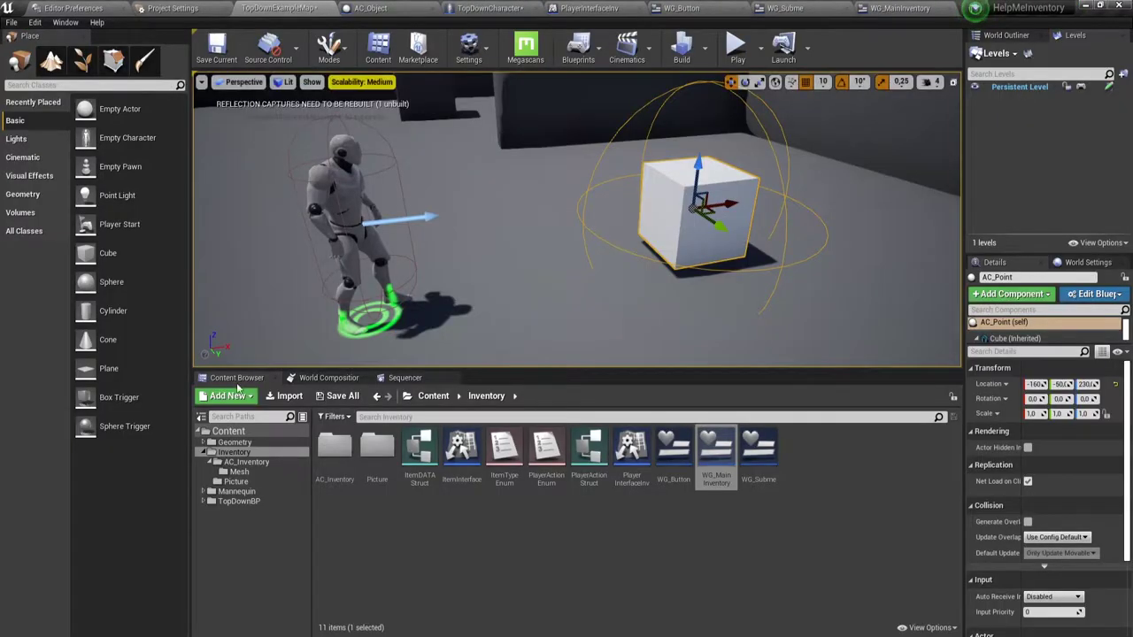
left_click(341, 397)
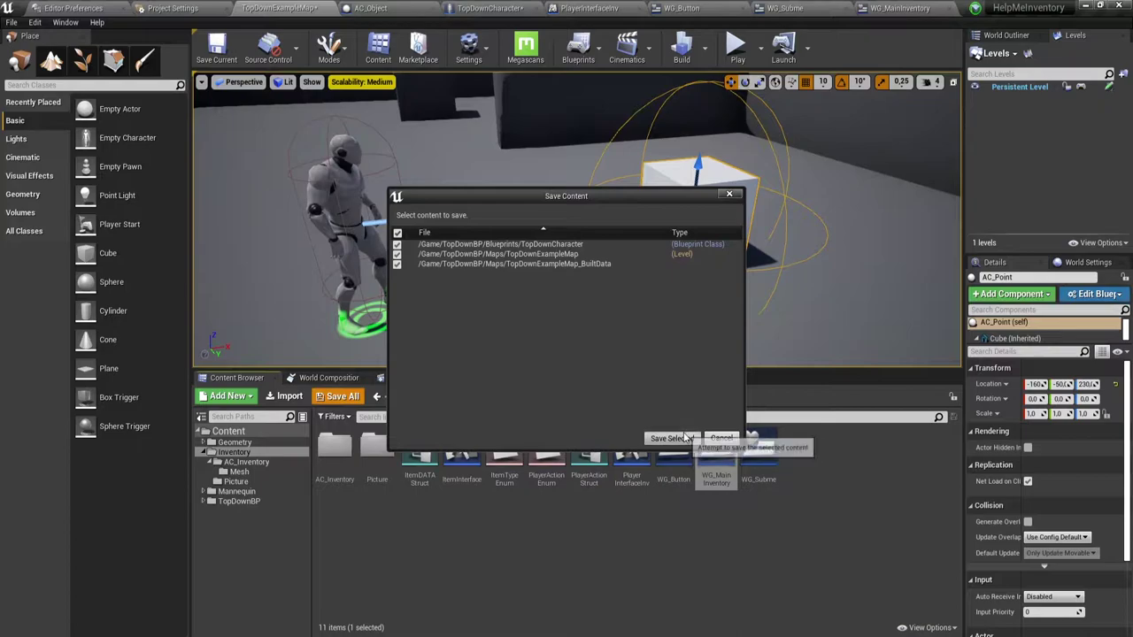
left_click(681, 436)
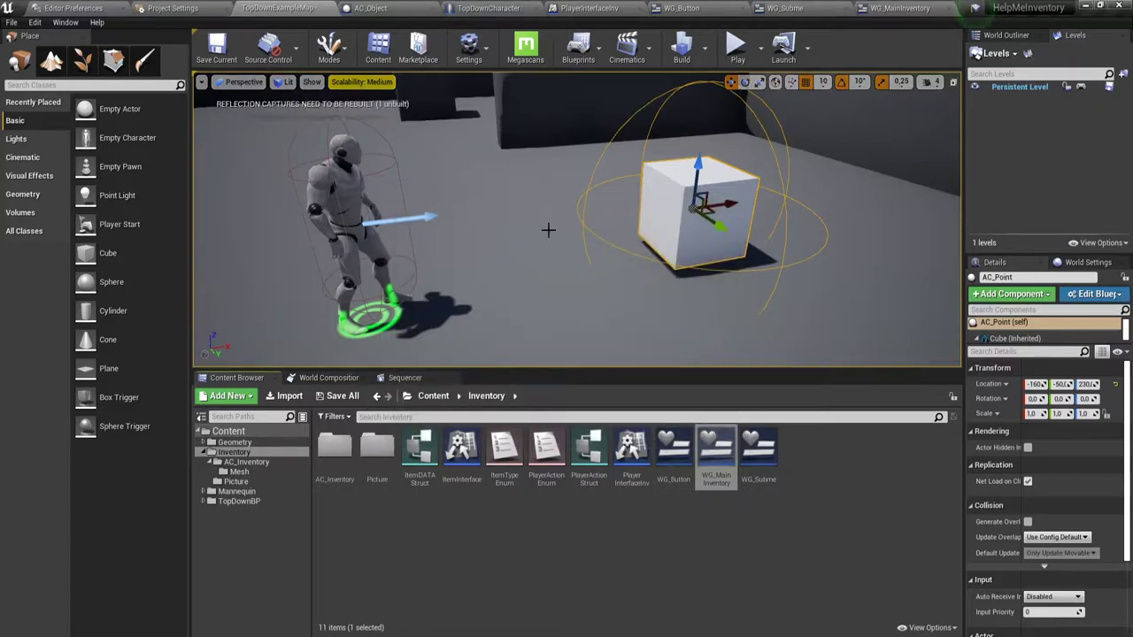
Step: Close the PlayerInterfaceInv editor and TopDownCharacter's Get Item Inventory graph
left_click(586, 8)
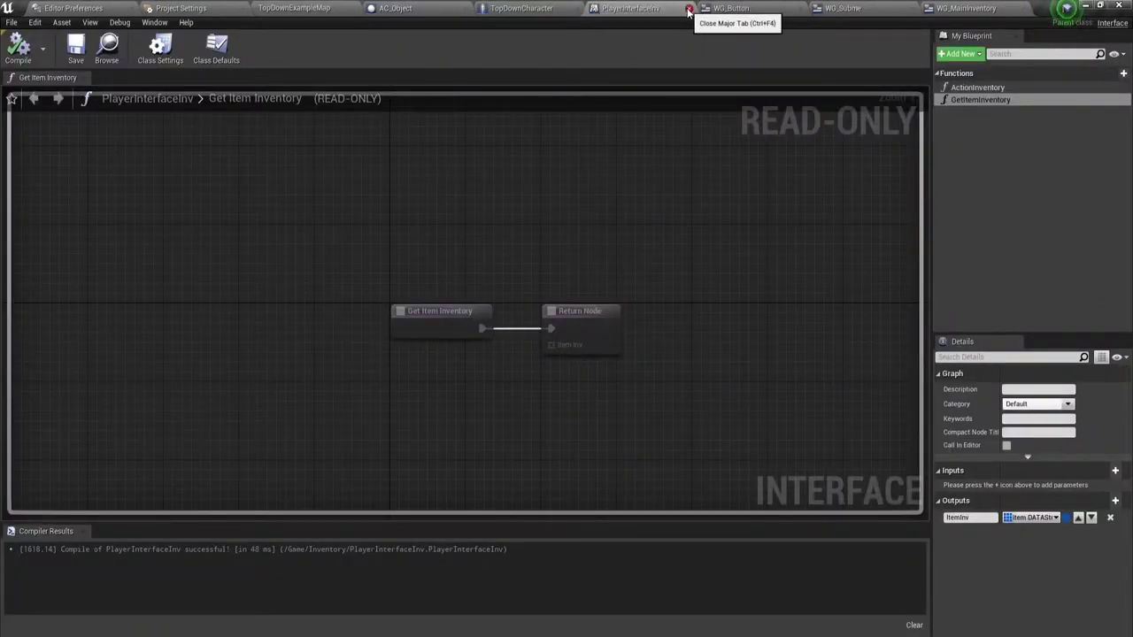
left_click(689, 9)
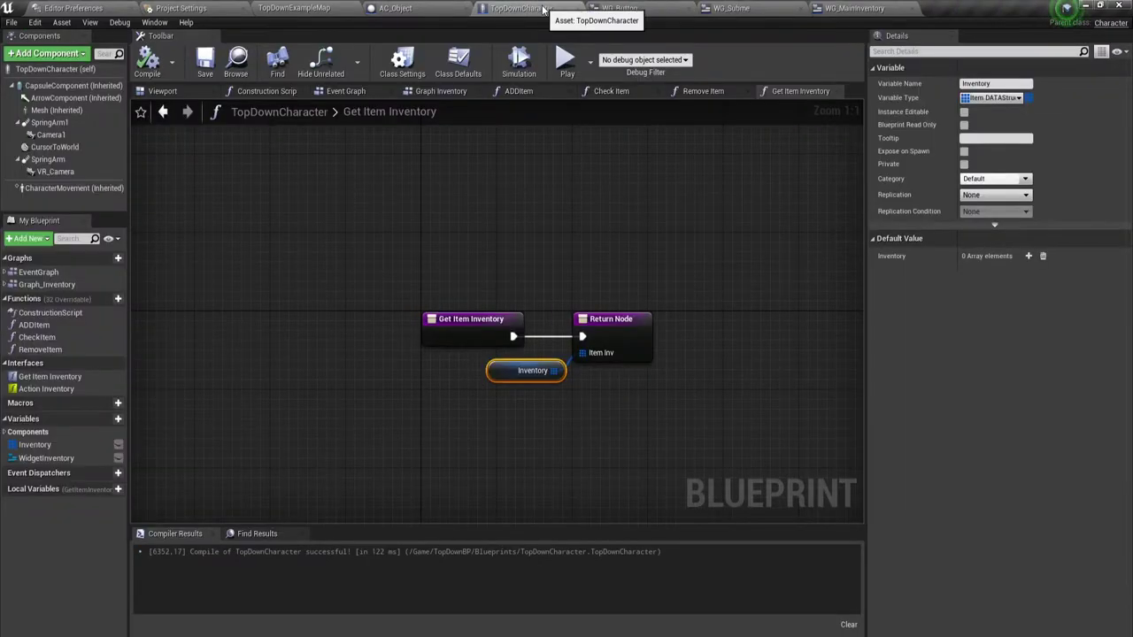
left_click(836, 90)
Step: Close the Remove Item graph and switch to TopDownCharacter's Graph Inventory
right_click_drag(516, 268, 544, 217)
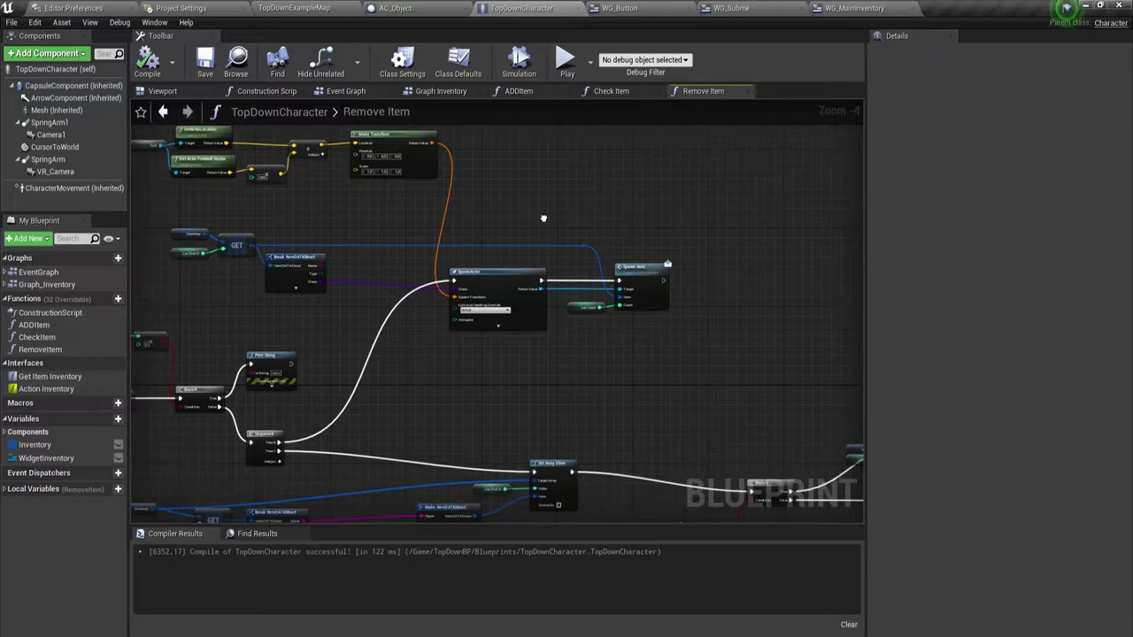
left_click(749, 91)
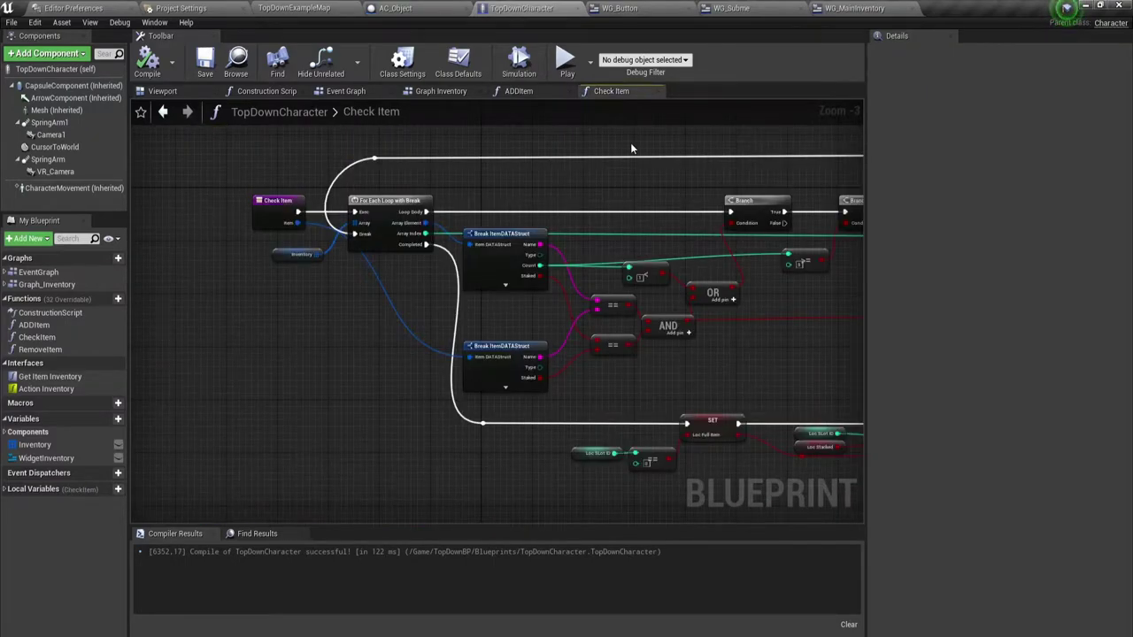
right_click_drag(631, 148, 530, 169)
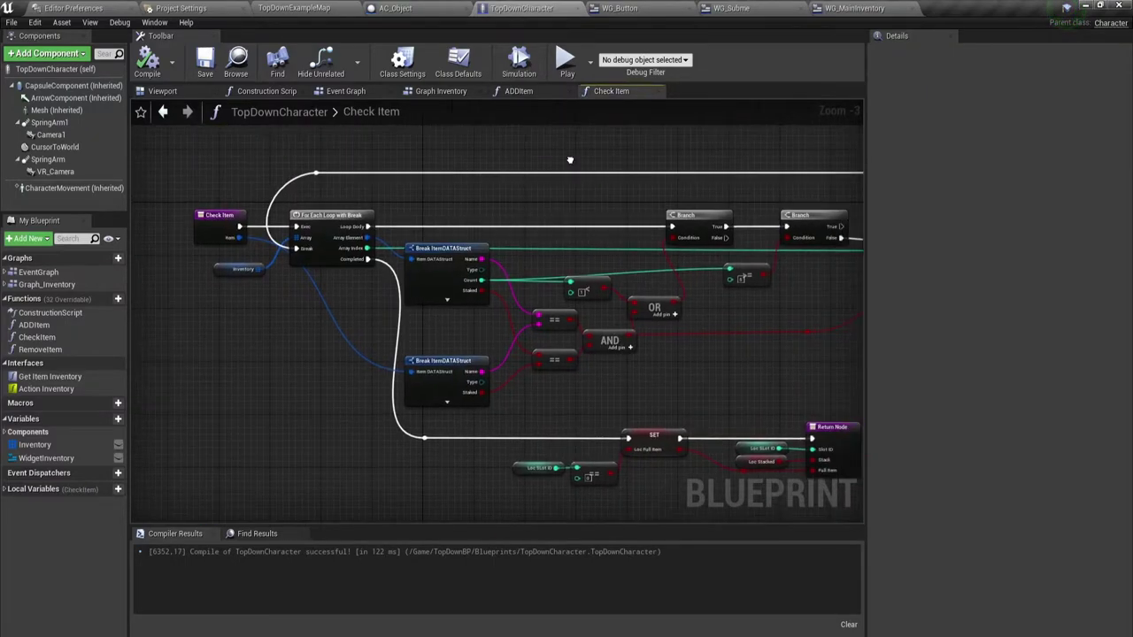
left_click(529, 92)
left_click(441, 92)
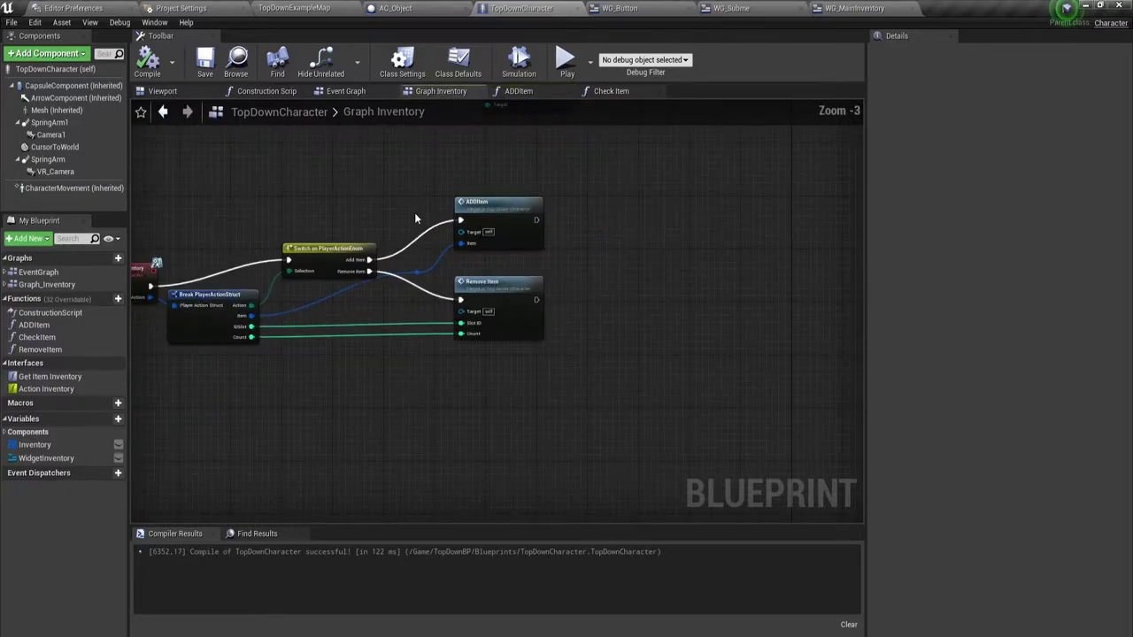
Step: Frame the Event Action Inventory logic, select the ADDItem node and zoom in
right_click_drag(415, 217, 491, 218)
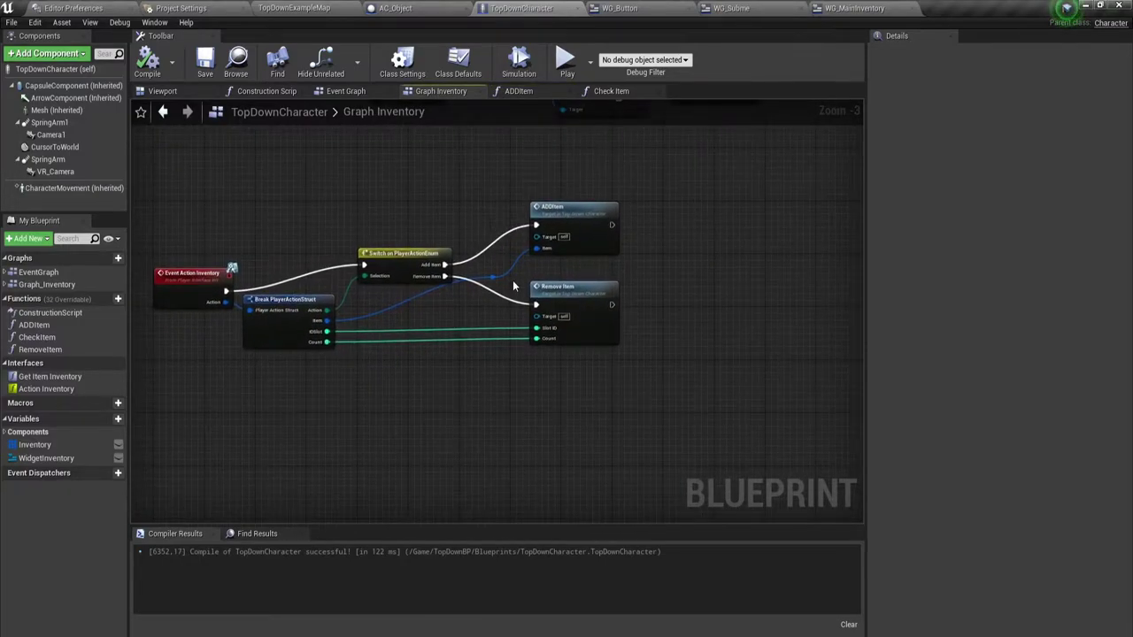
left_click_drag(651, 191, 779, 279)
left_click_drag(523, 181, 613, 258)
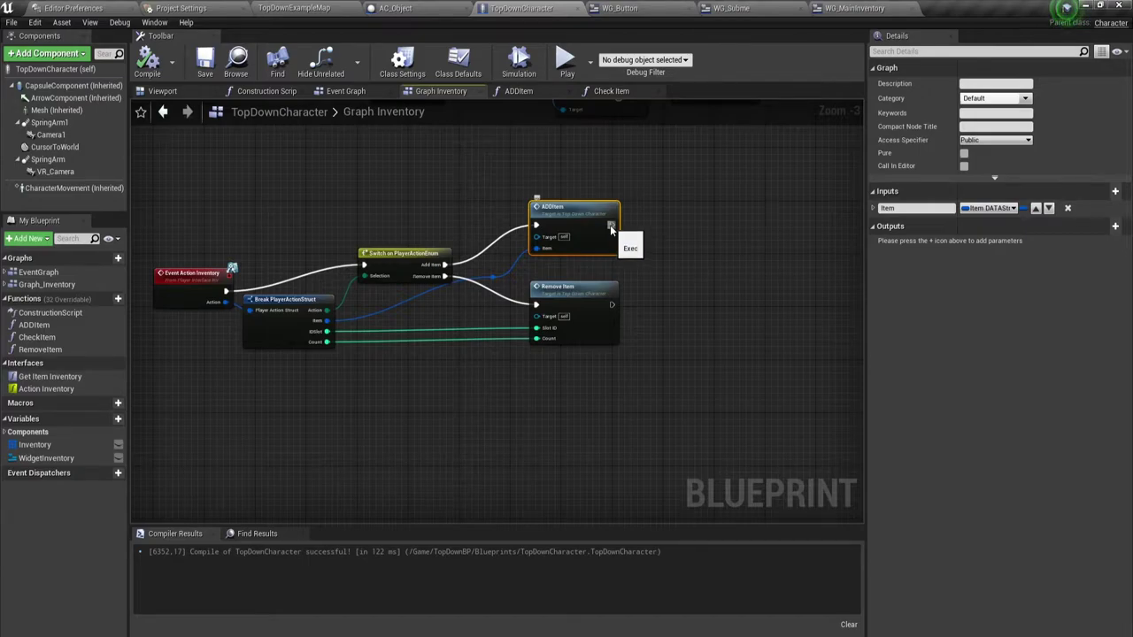
scroll(610, 225, "up", 1)
scroll(633, 238, "up", 1)
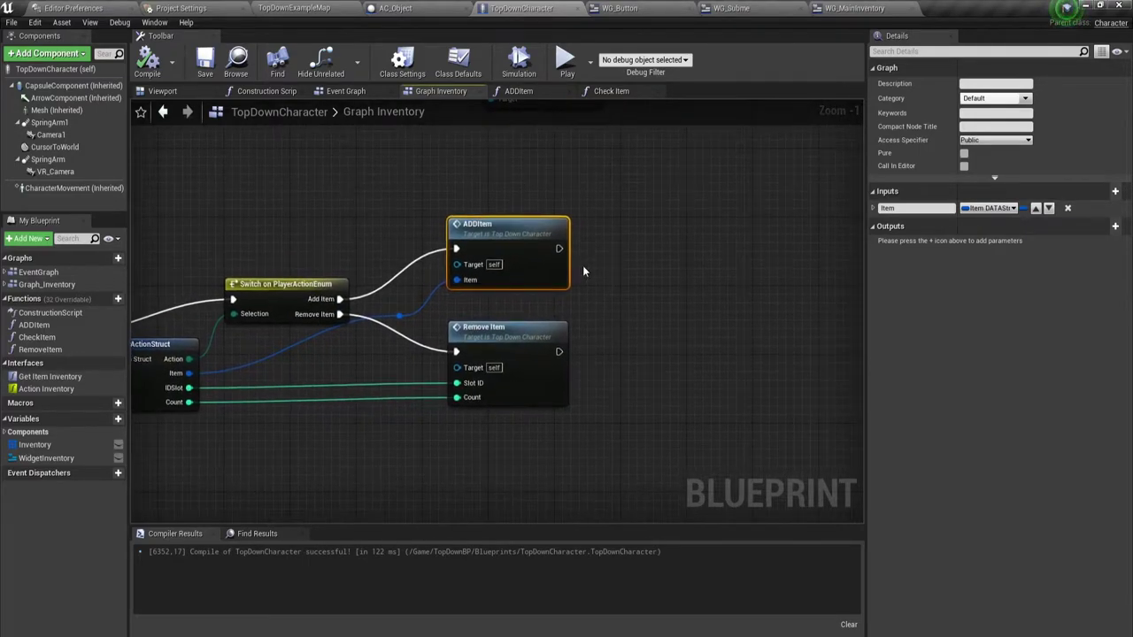
Step: Add a WidgetInventory getter and an Update Button call that runs right after ADDItem
left_click(44, 460)
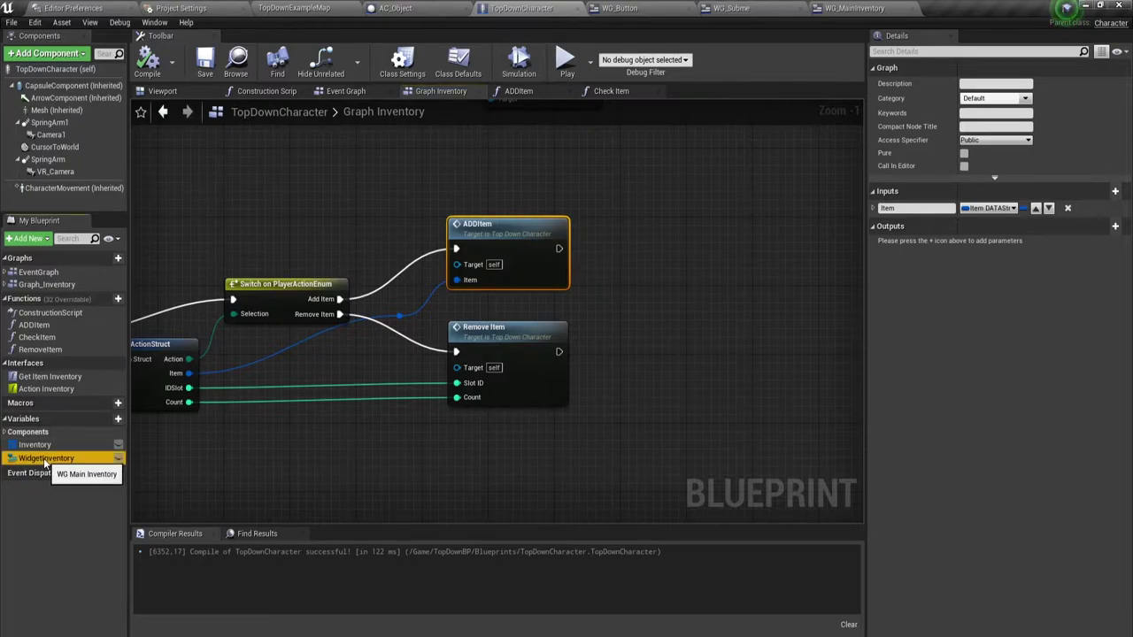
mouse_move(46, 462)
left_mouse_down()
mouse_move(571, 314)
mouse_move(616, 239)
left_mouse_up()
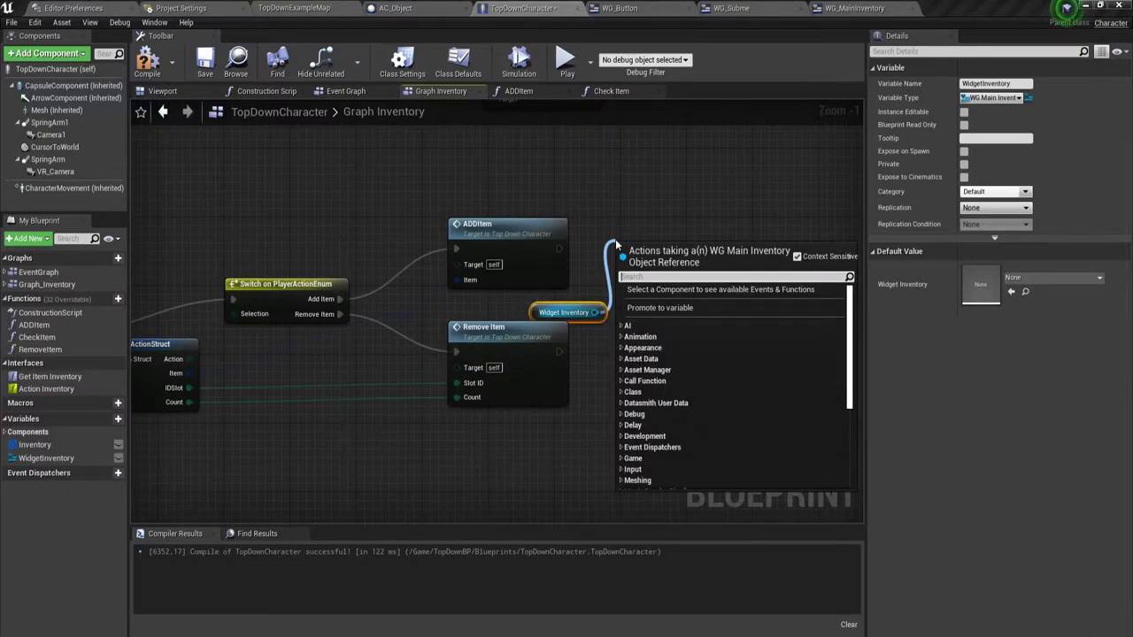
type("Up")
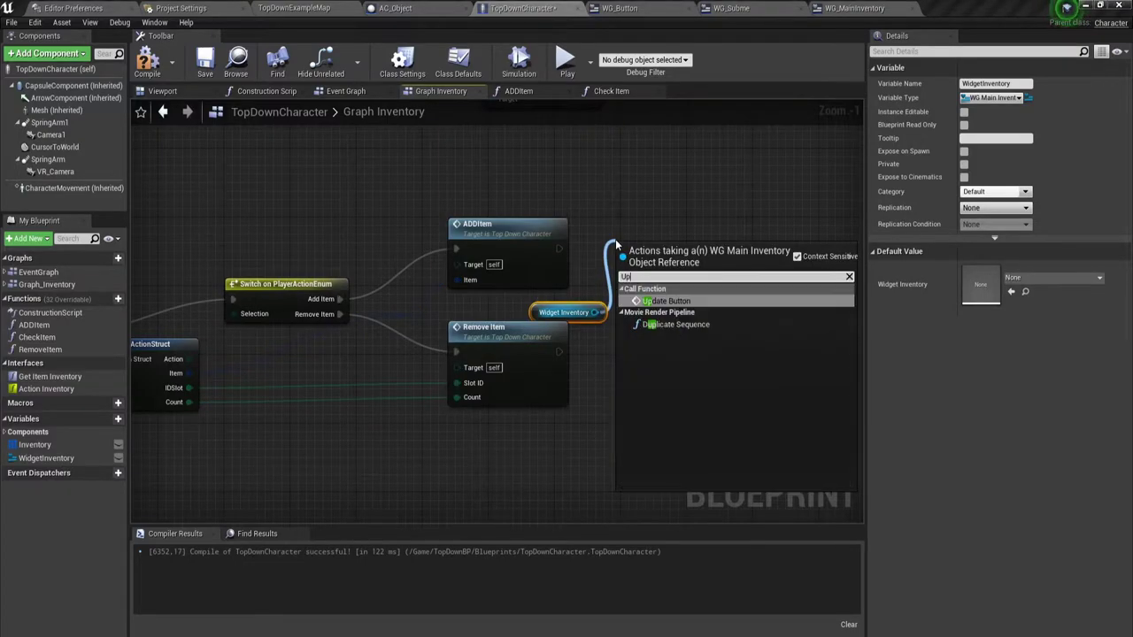
left_click(667, 301)
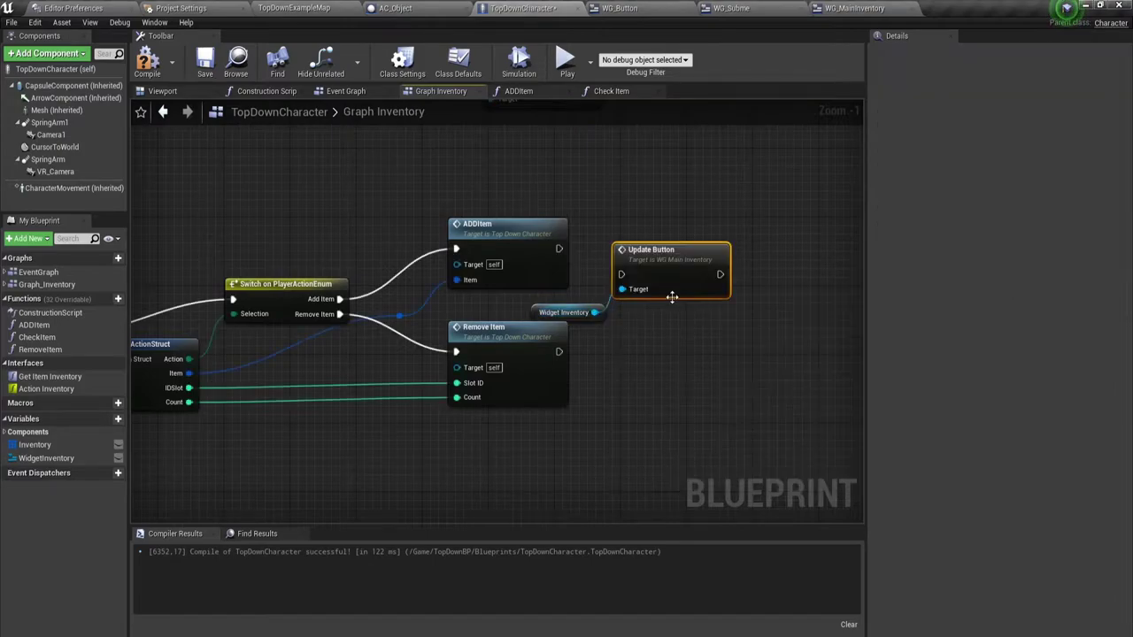
left_click_drag(672, 250, 689, 224)
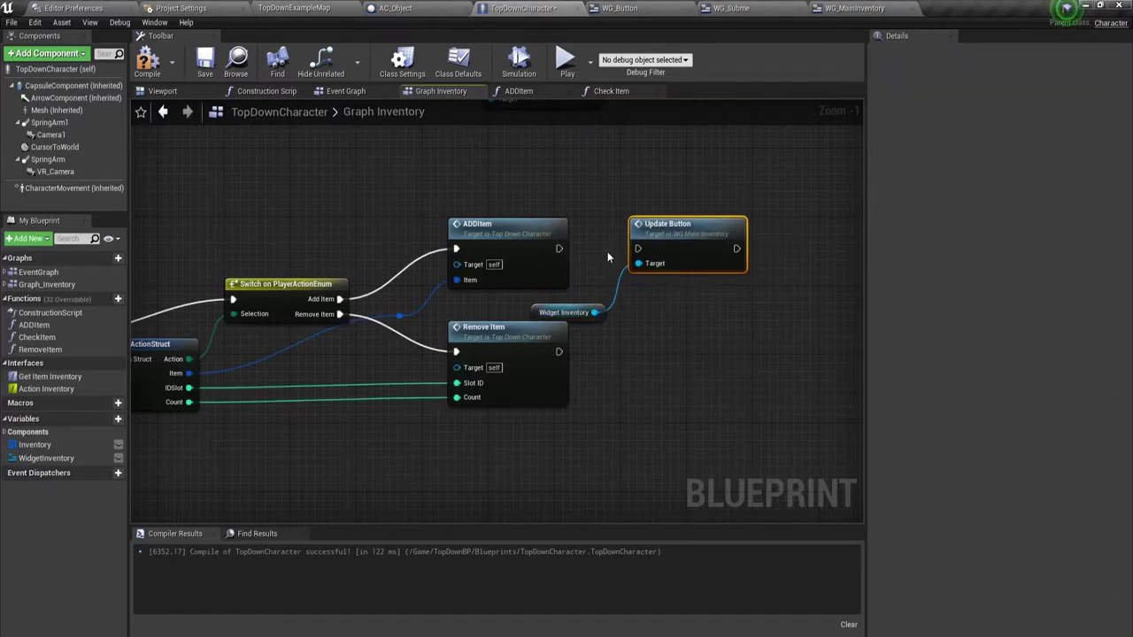
left_click_drag(560, 248, 638, 249)
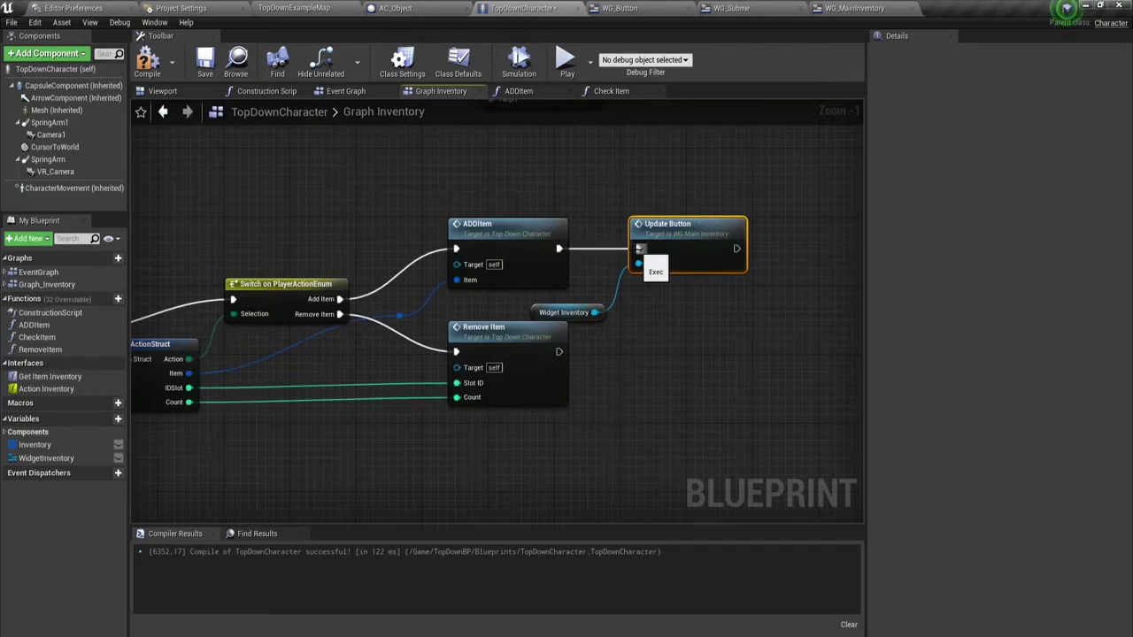
Step: Paste a second Update Button after Remove Item, feed it Widget Inventory, then compile and save TopDownCharacter
key("ctrl+c")
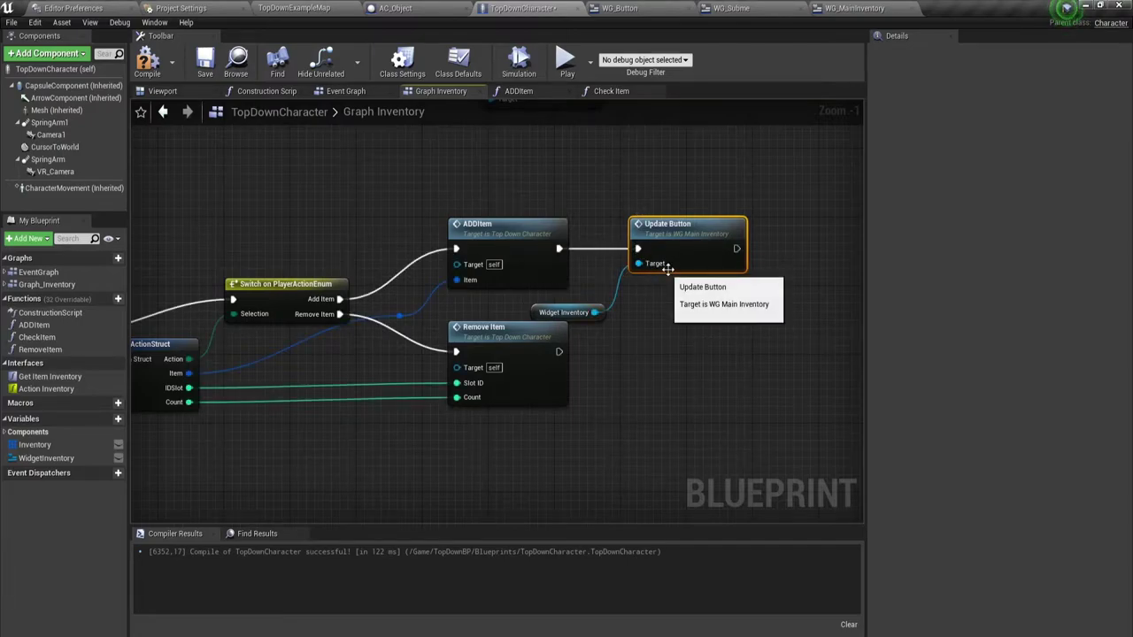
key("ctrl+v")
left_click_drag(710, 387, 685, 370)
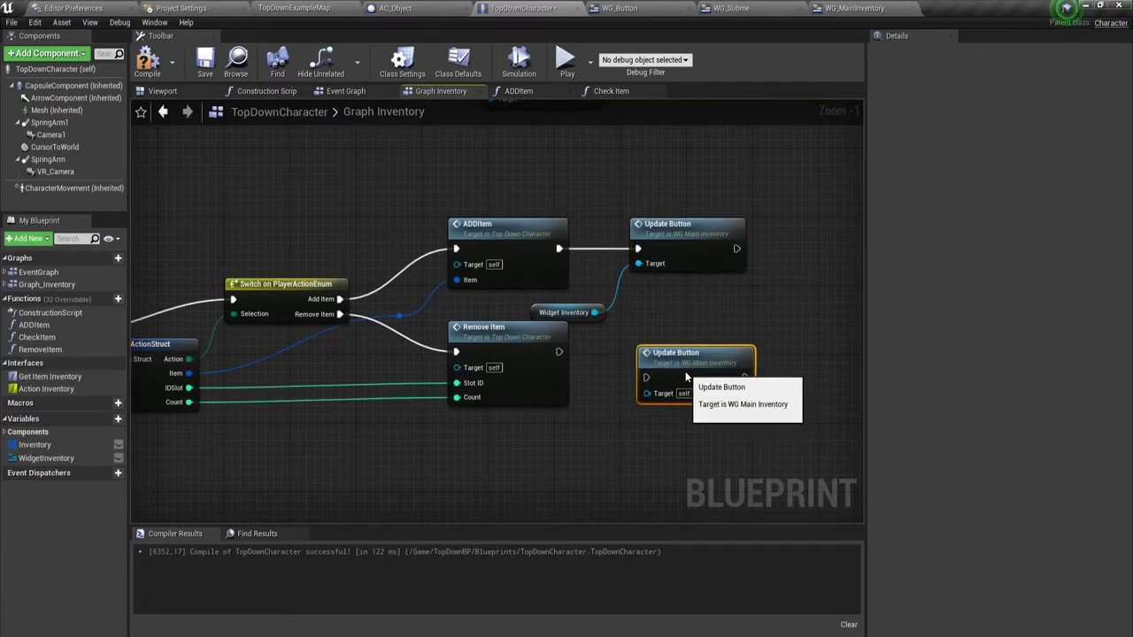
left_click_drag(559, 352, 646, 377)
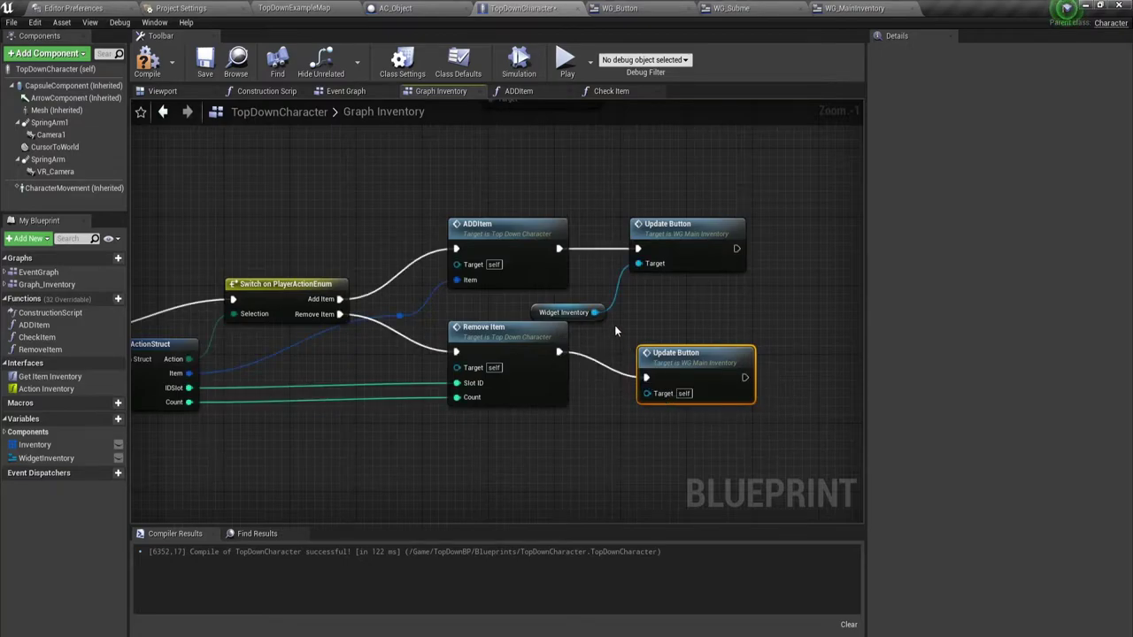
left_click_drag(595, 313, 647, 396)
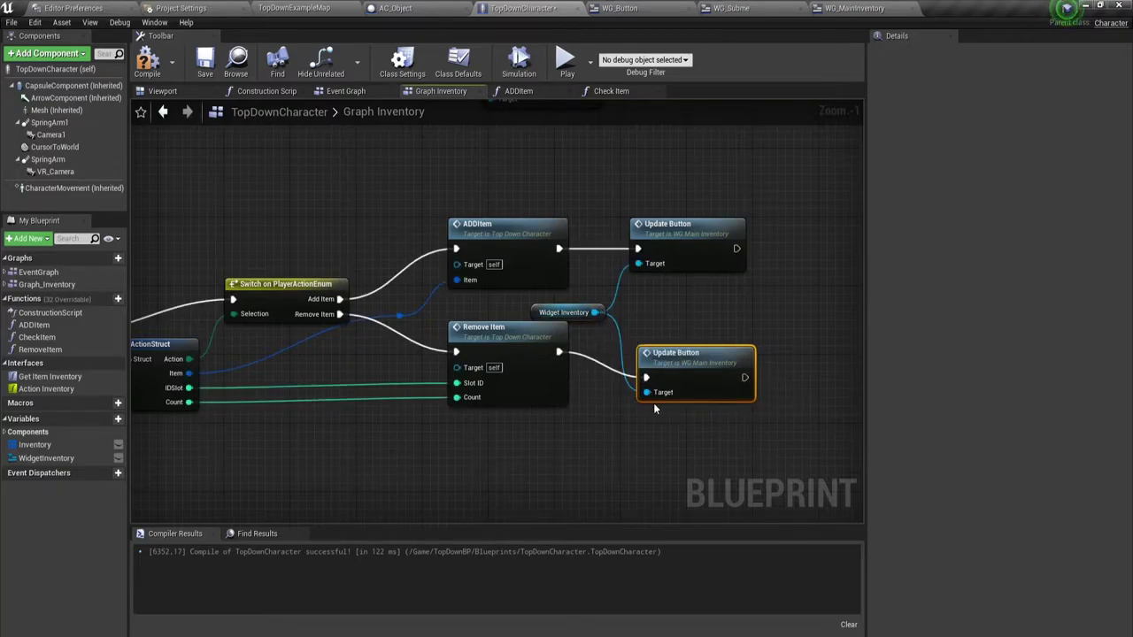
left_click(147, 62)
left_click(216, 72)
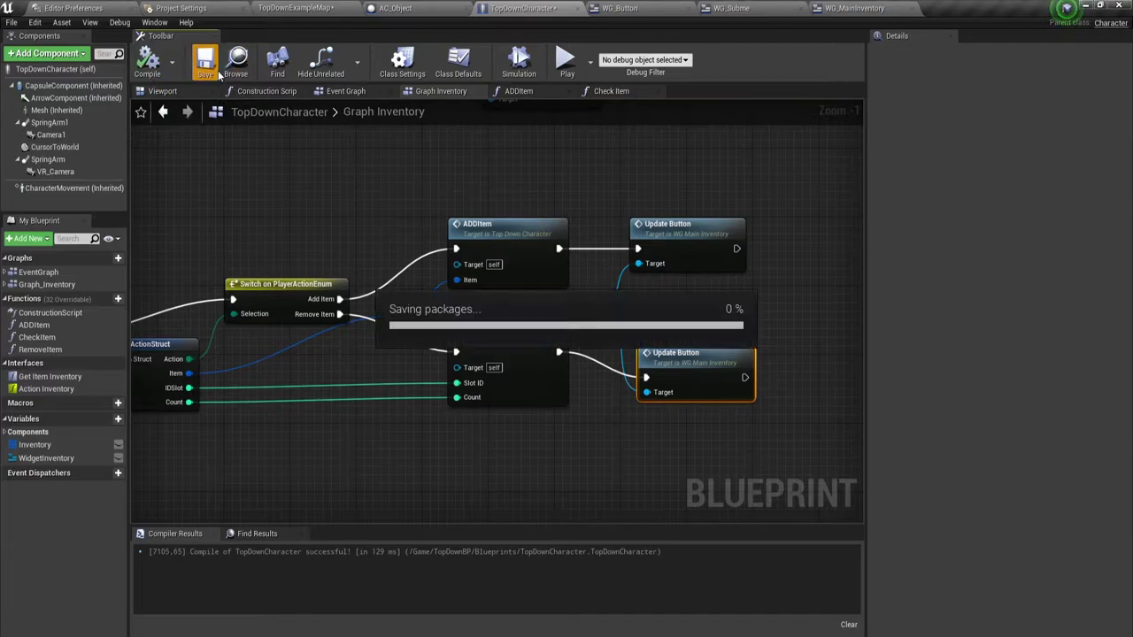
Step: Open the AC_Inventory folder, select AC_Object, and frame the viewport on the AC_Point cube
left_click(305, 8)
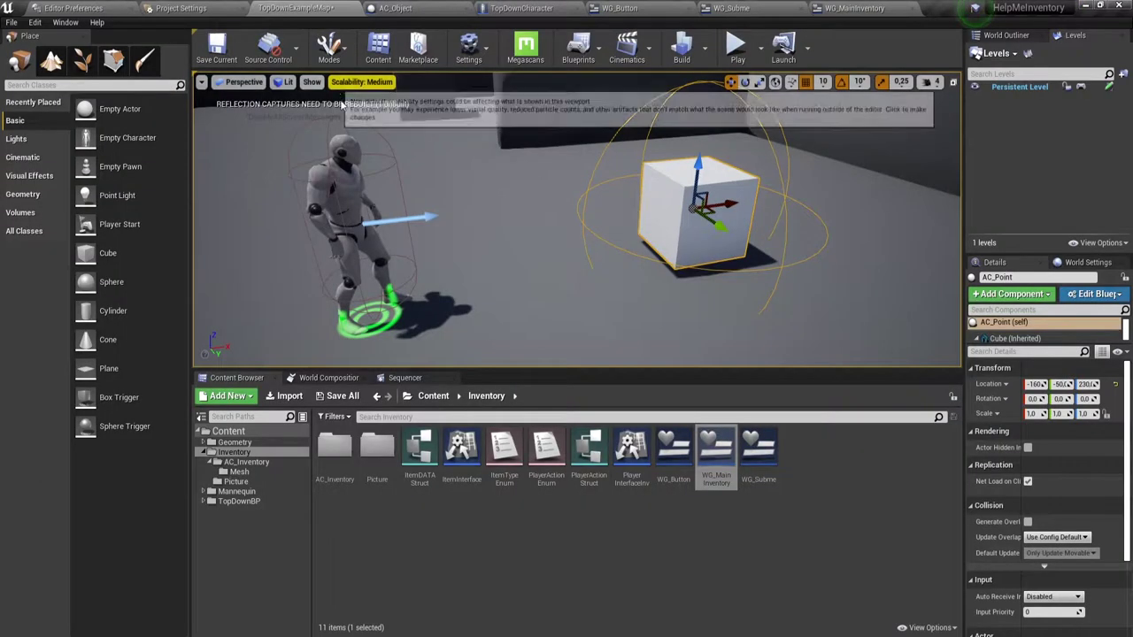
double_click(335, 447)
left_click(379, 456)
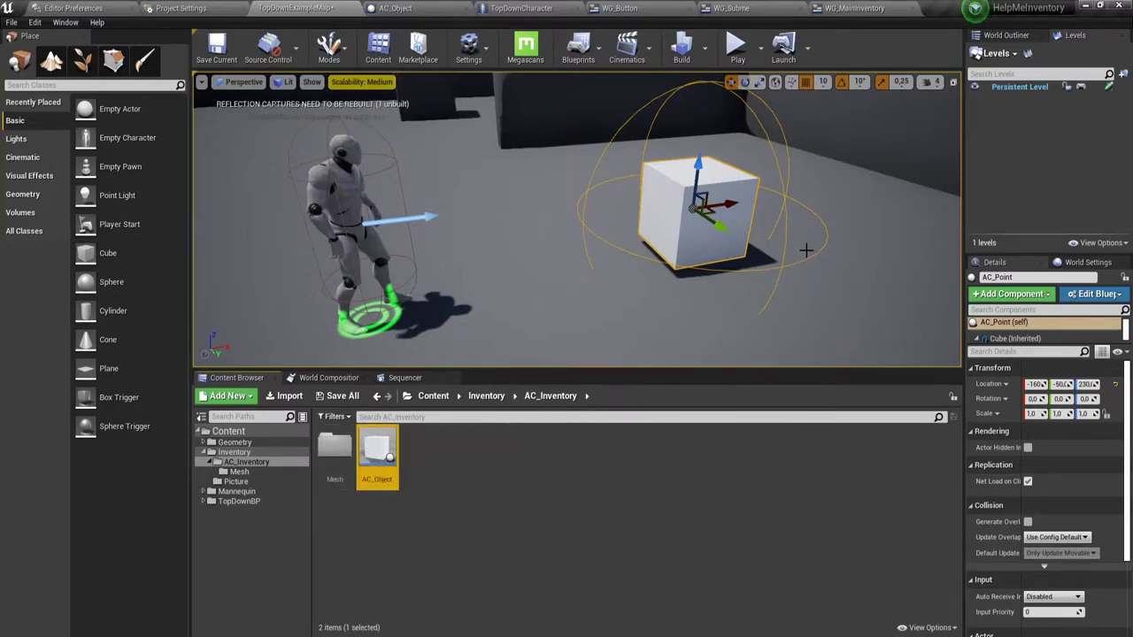
right_click_drag(601, 76, 566, 124)
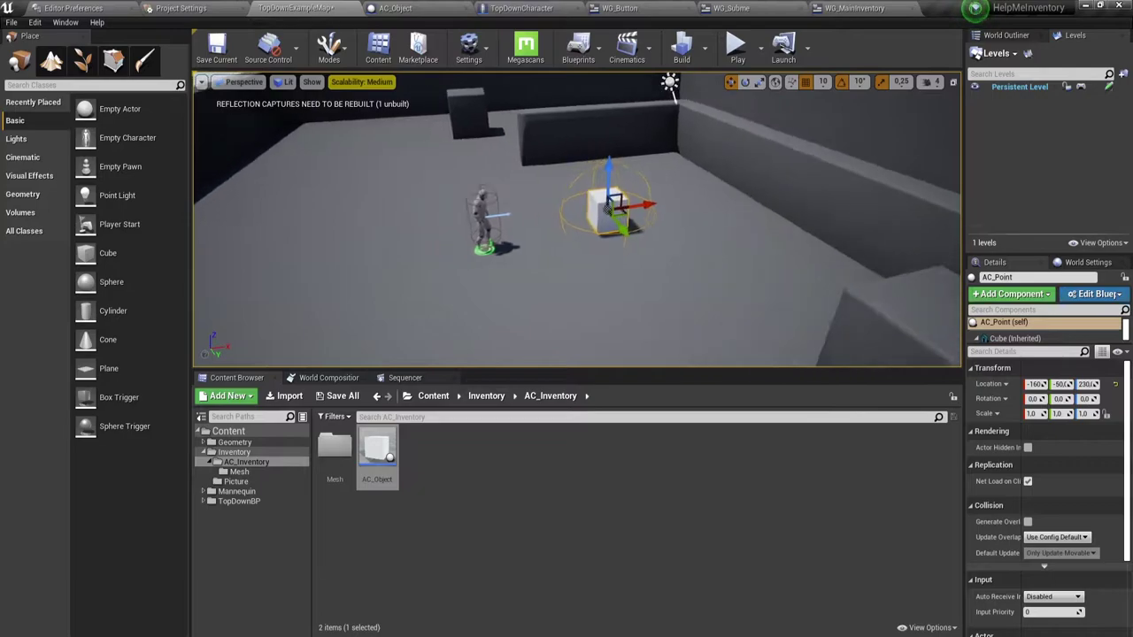
right_click_drag(600, 76, 436, 82)
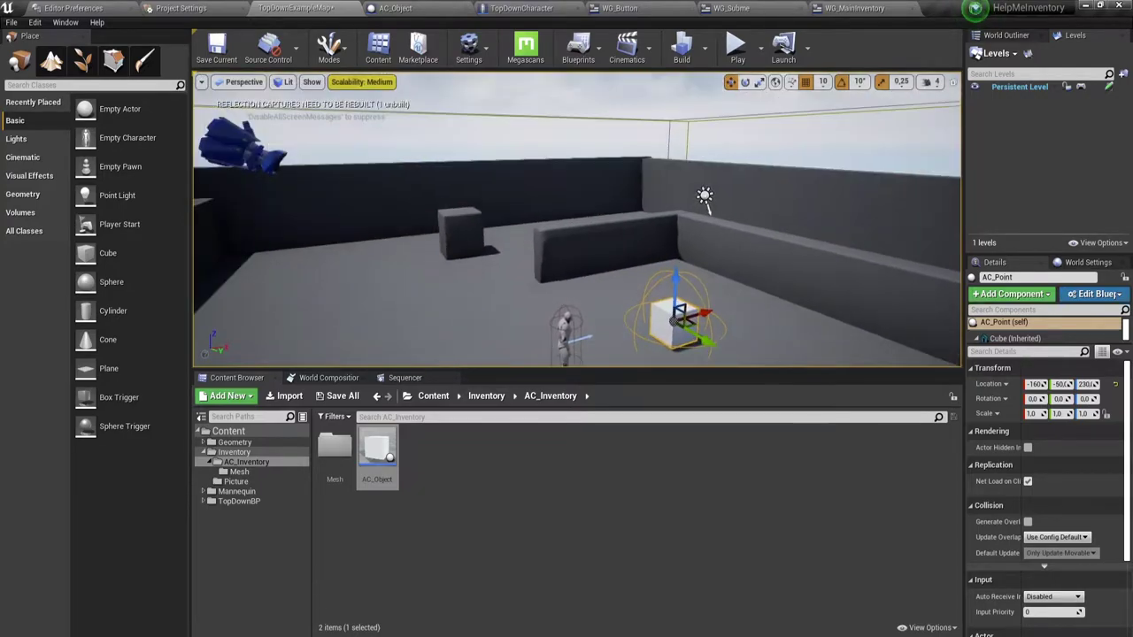
key("f")
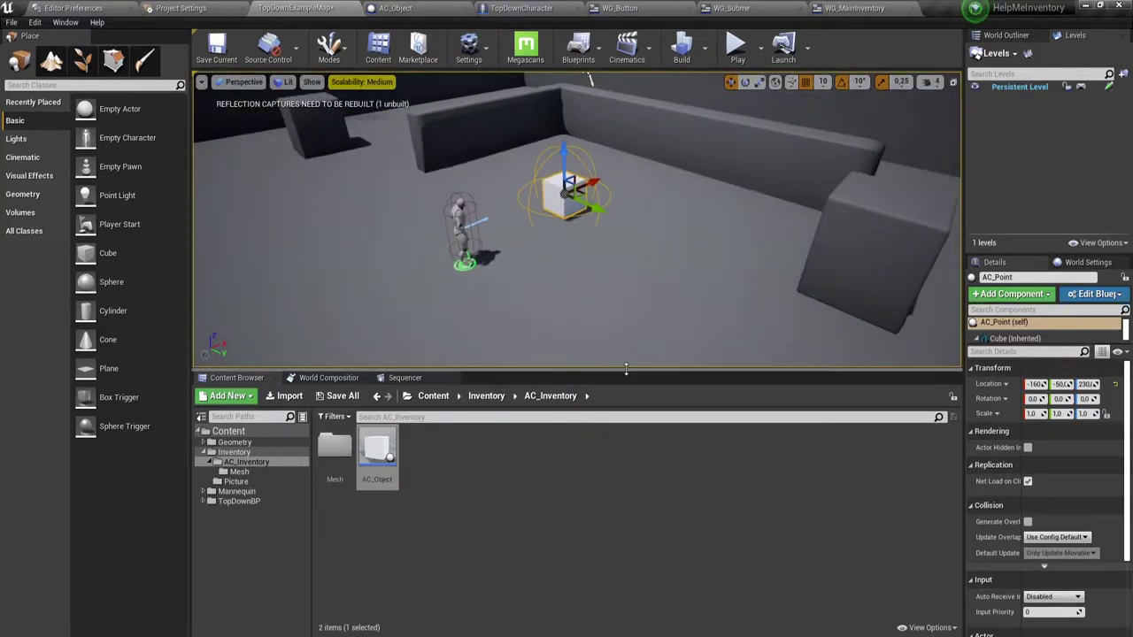
Step: Create a child Blueprint class of AC_Object named AC_Object_Key
right_click(385, 445)
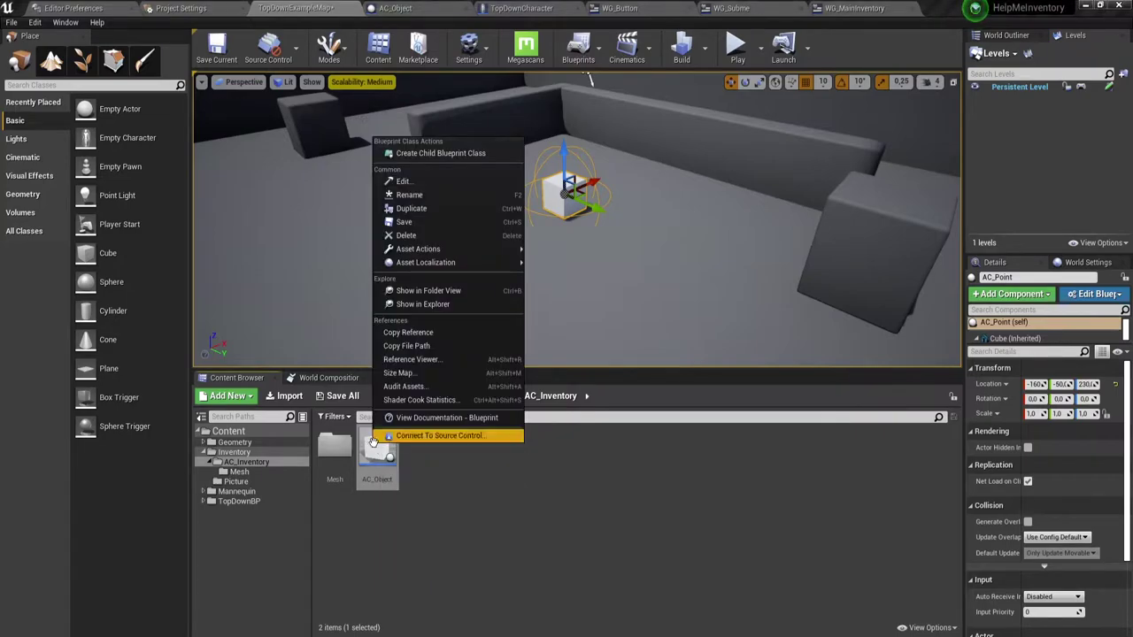
left_click(457, 532)
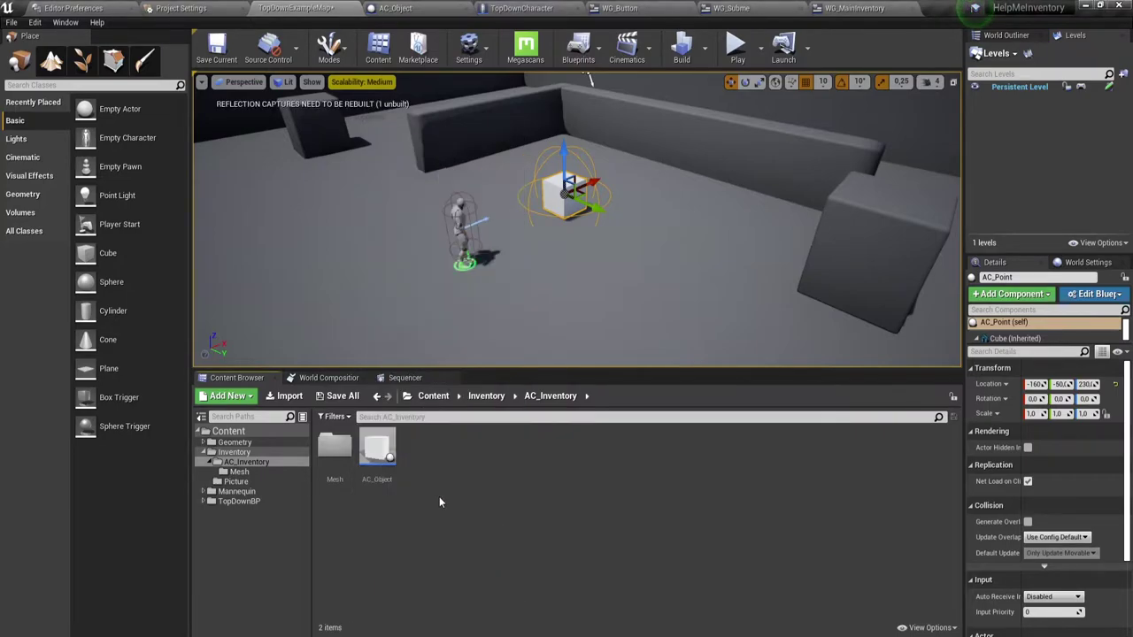
right_click(366, 445)
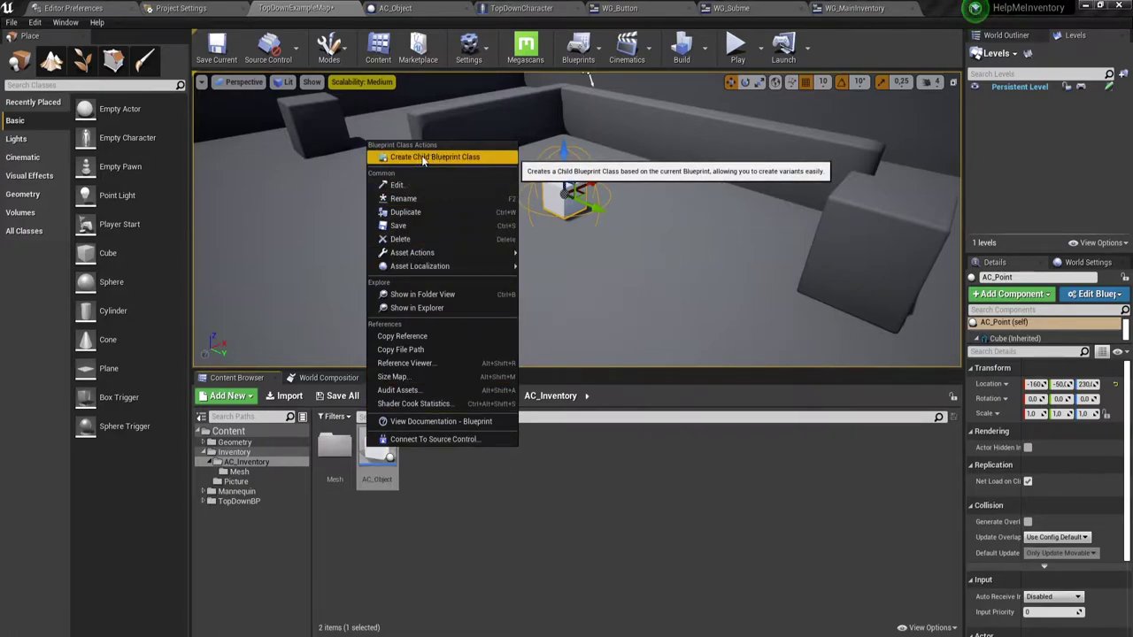
left_click(423, 157)
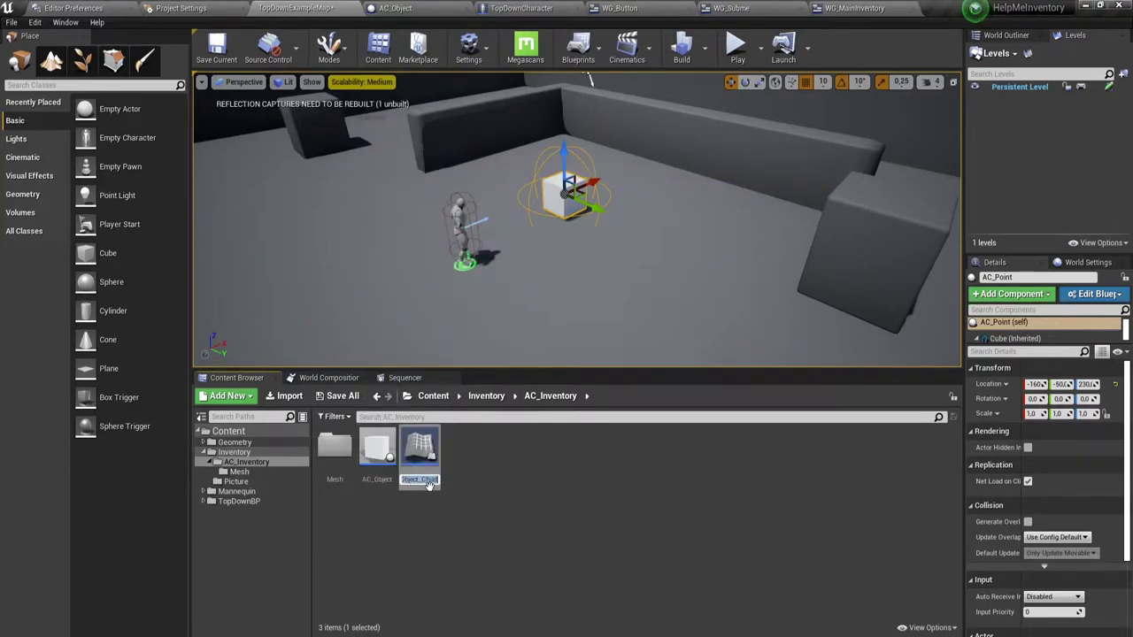
left_click(428, 483)
key("Return")
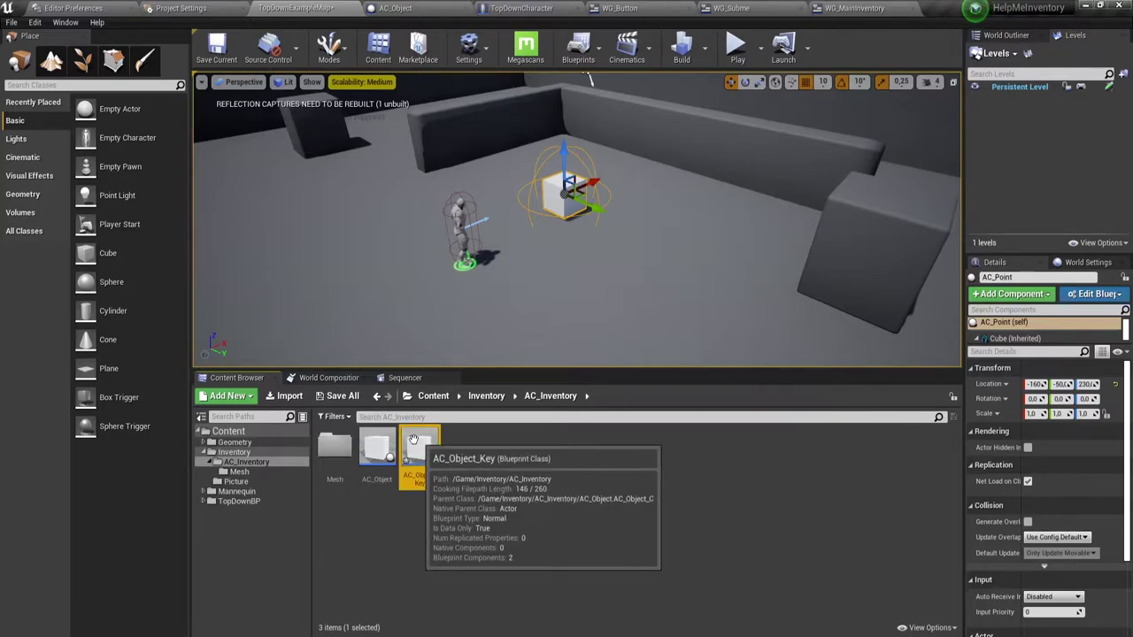
Step: In AC_Object_Key, set the Cube component's Static Mesh to HelpMe2_Plane
double_click(428, 485)
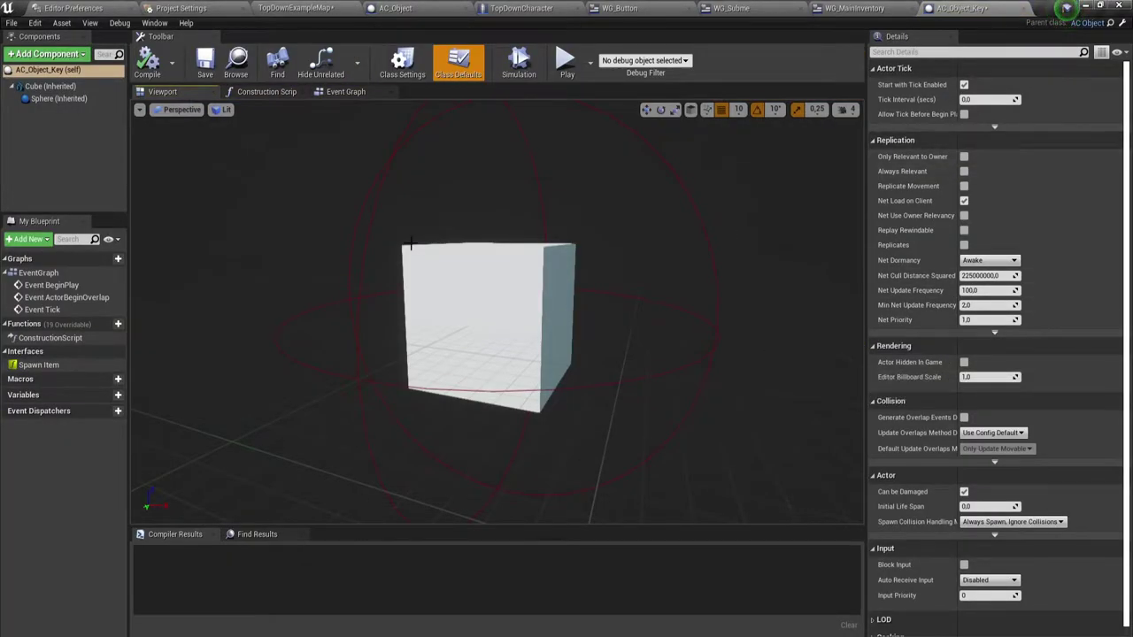
left_click(55, 98)
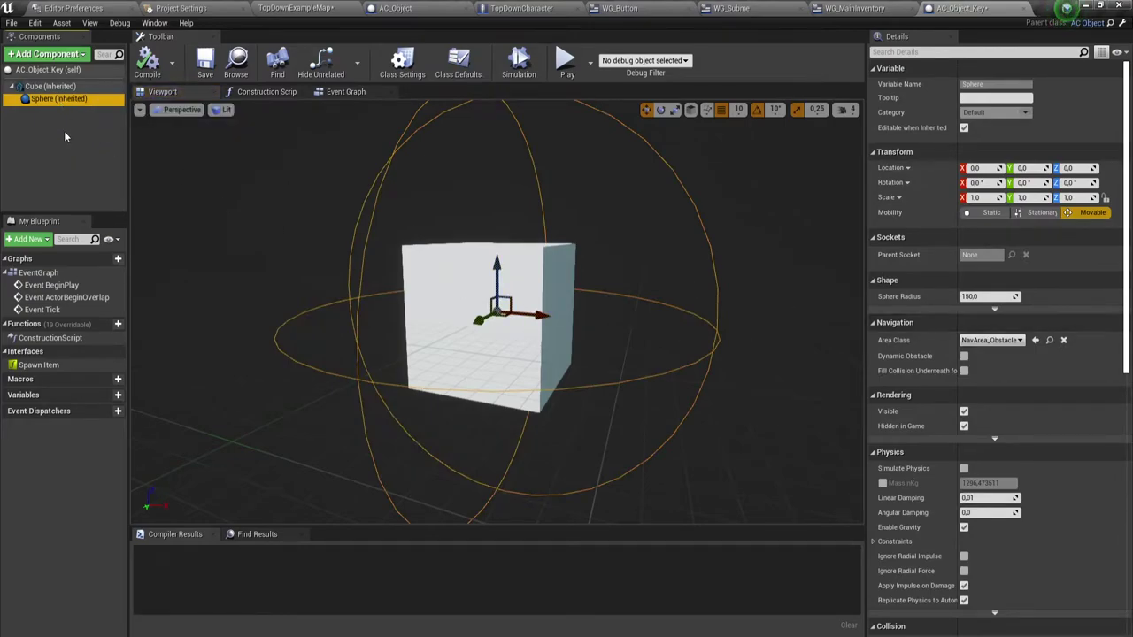
left_click(46, 86)
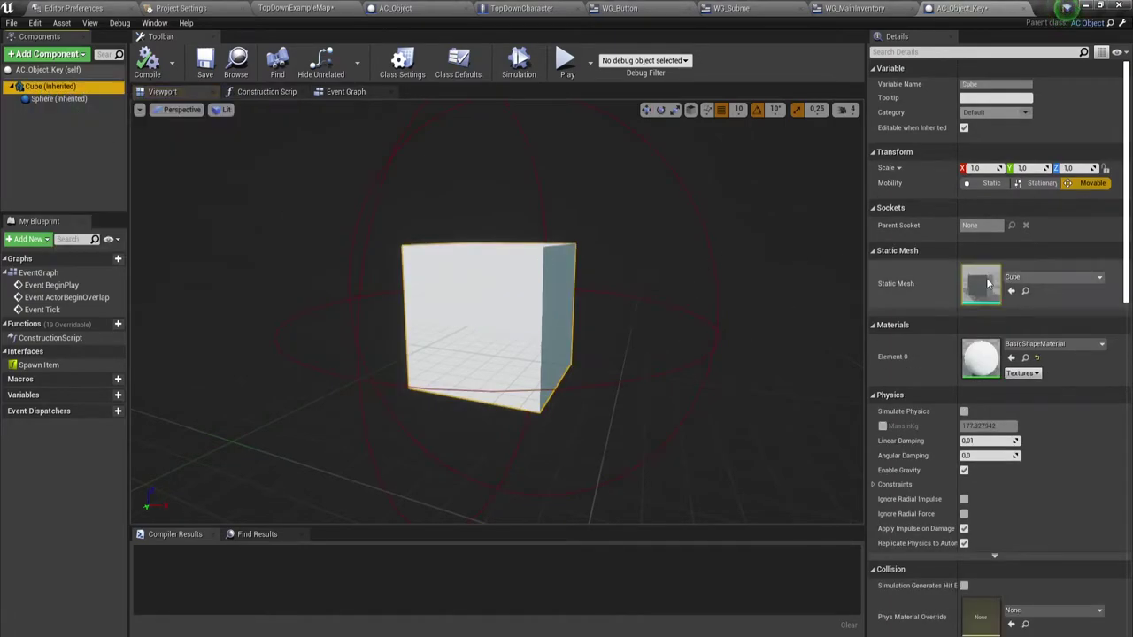
left_click(1036, 277)
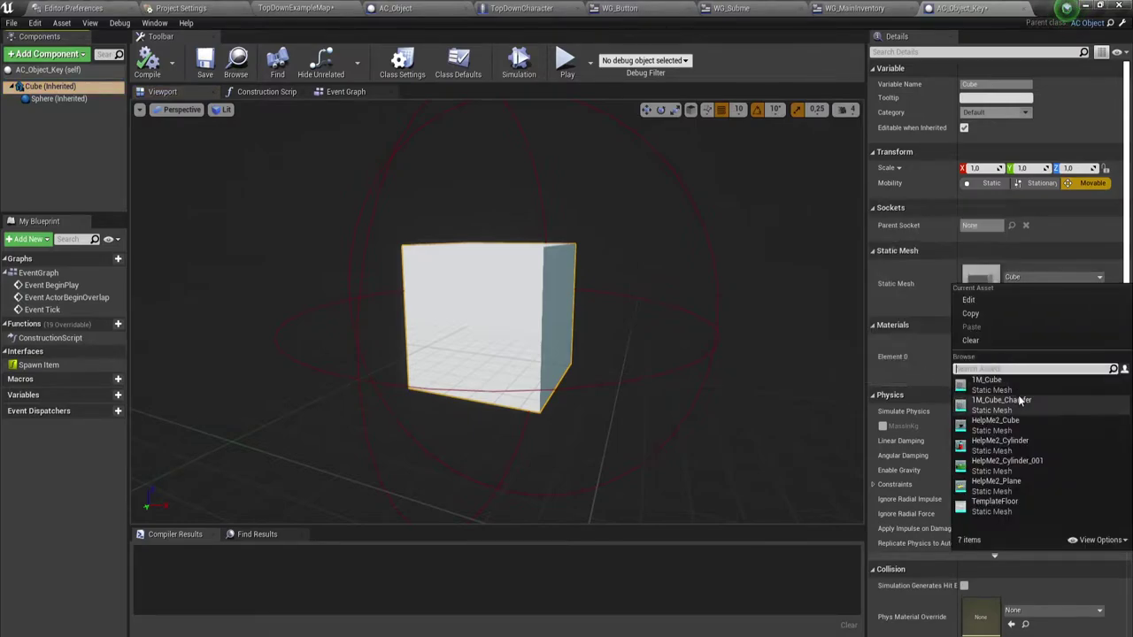
left_click(993, 486)
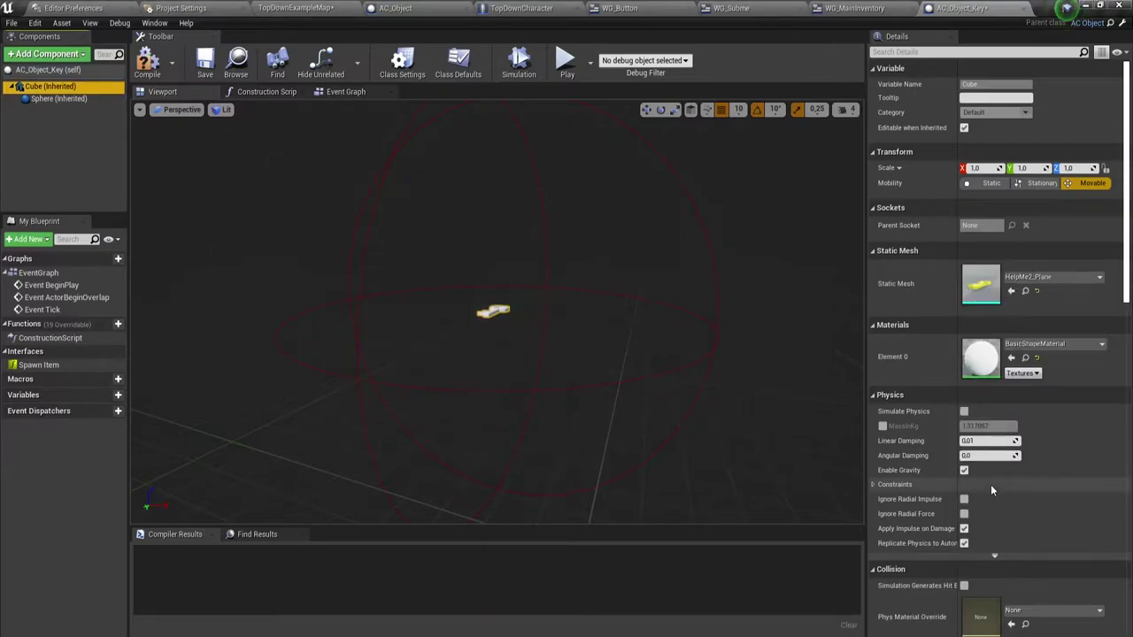
right_click_drag(542, 309, 576, 279)
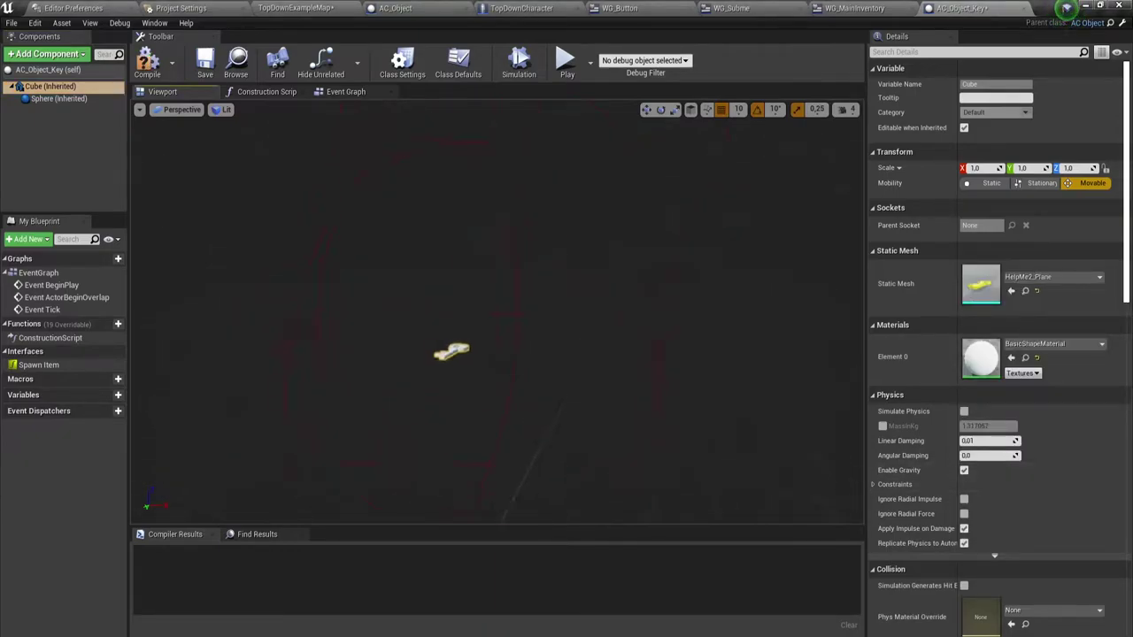
right_click_drag(533, 350, 534, 351)
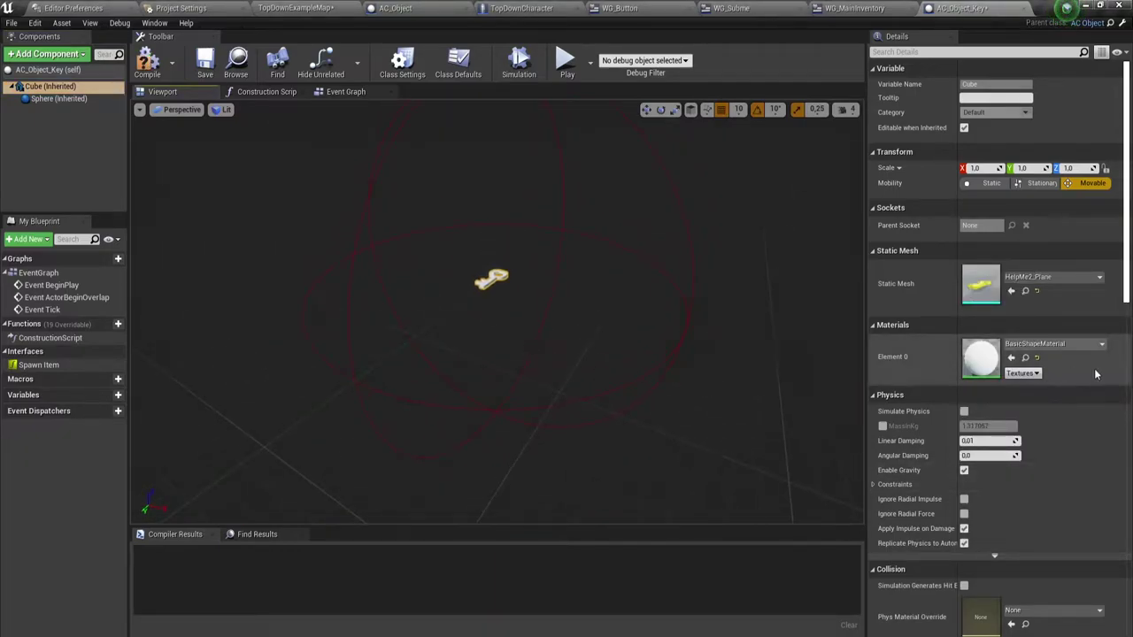
Step: Apply the MatKey material to Element 0, compile, and close AC_Object_Key
left_click(1054, 345)
left_click(974, 246)
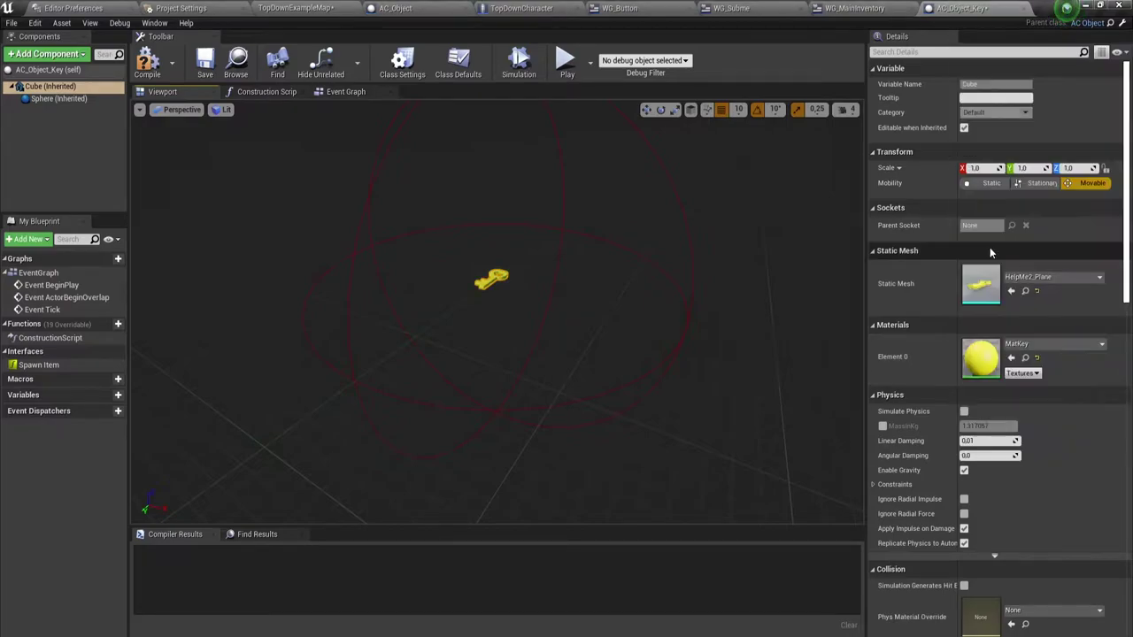
left_click(147, 60)
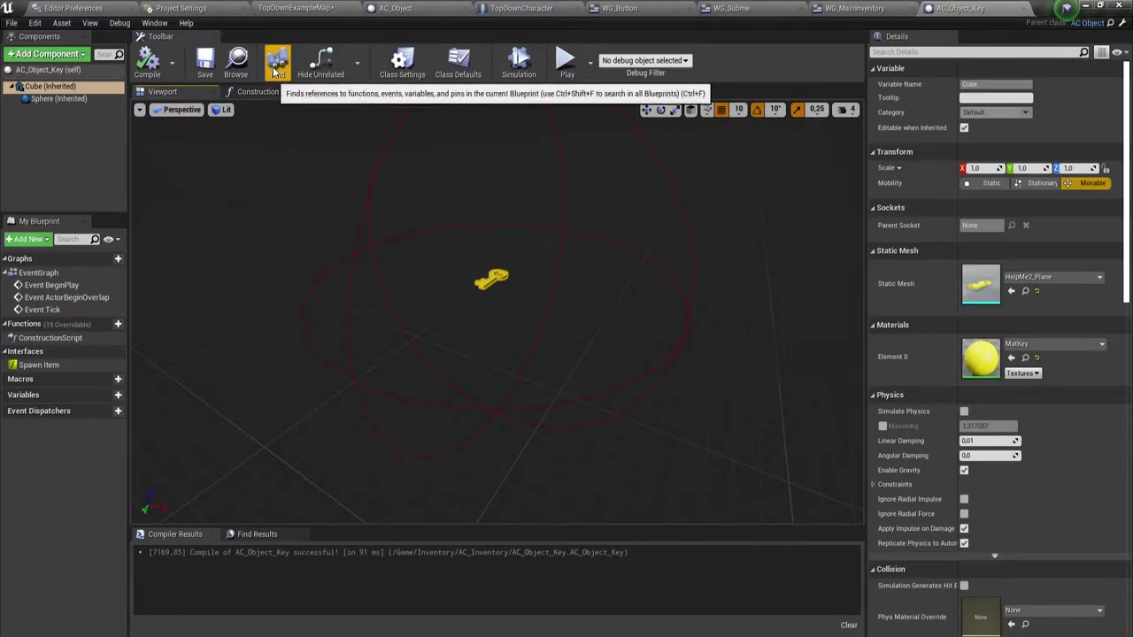
left_click(1021, 9)
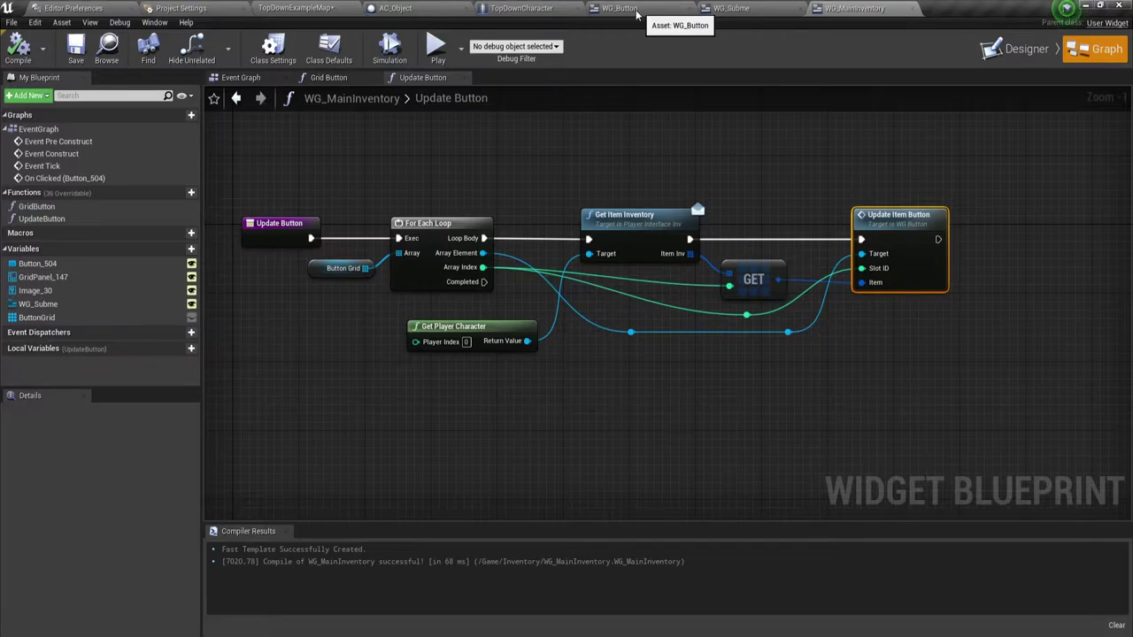
Step: From the level editor, create a child Blueprint of AC_Object named AC_Object_Mine
left_click(507, 9)
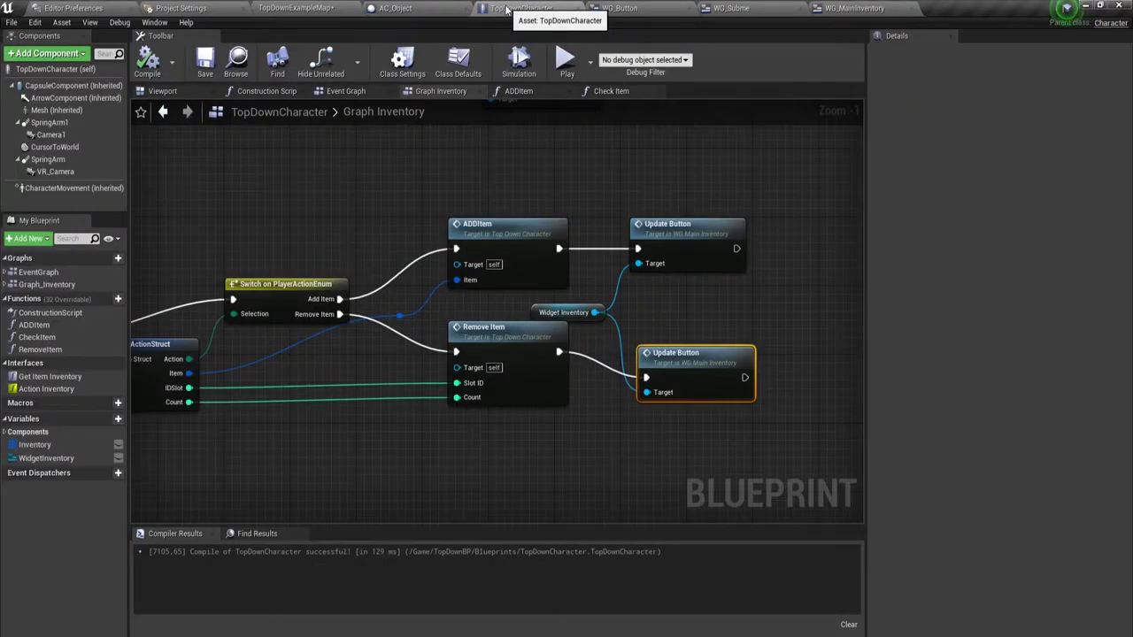
left_click(396, 9)
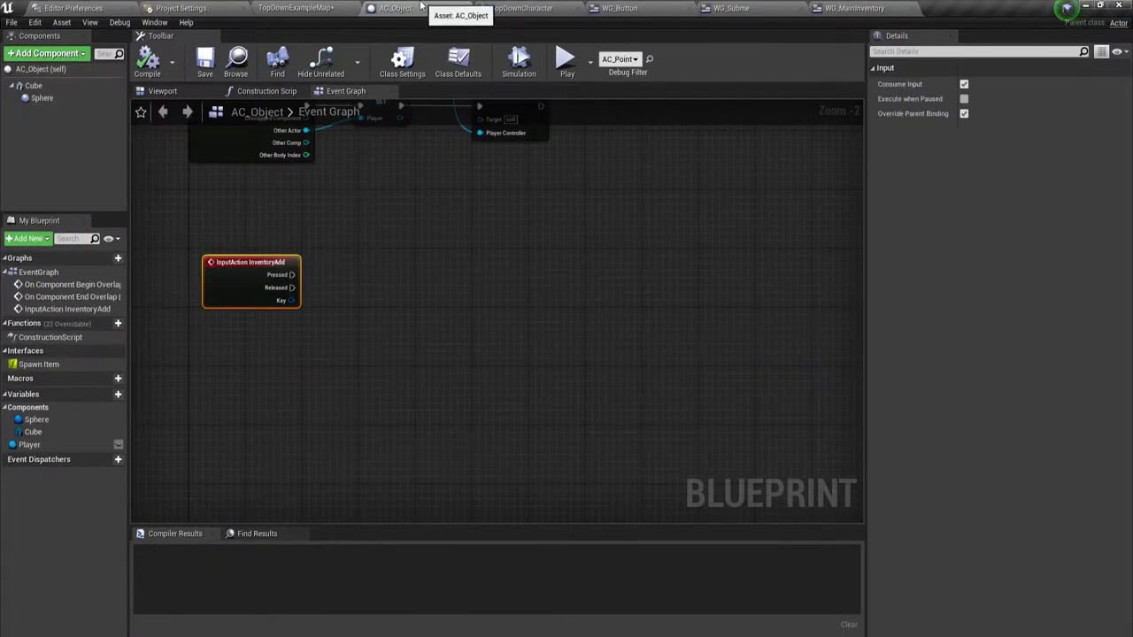
left_click(296, 8)
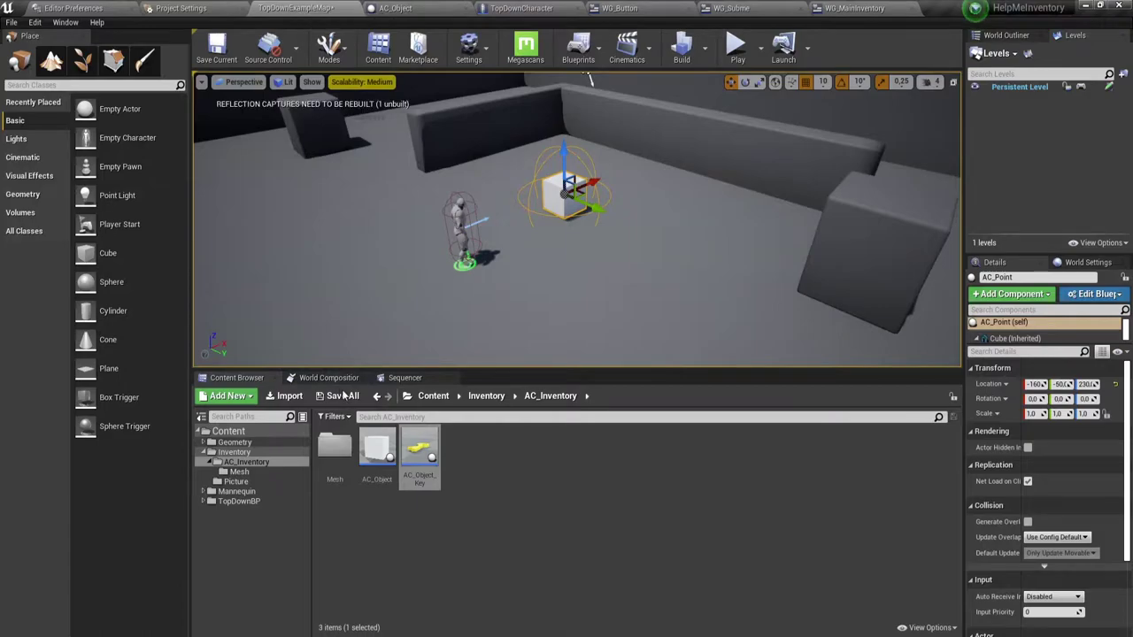
right_click(377, 450)
left_click(433, 158)
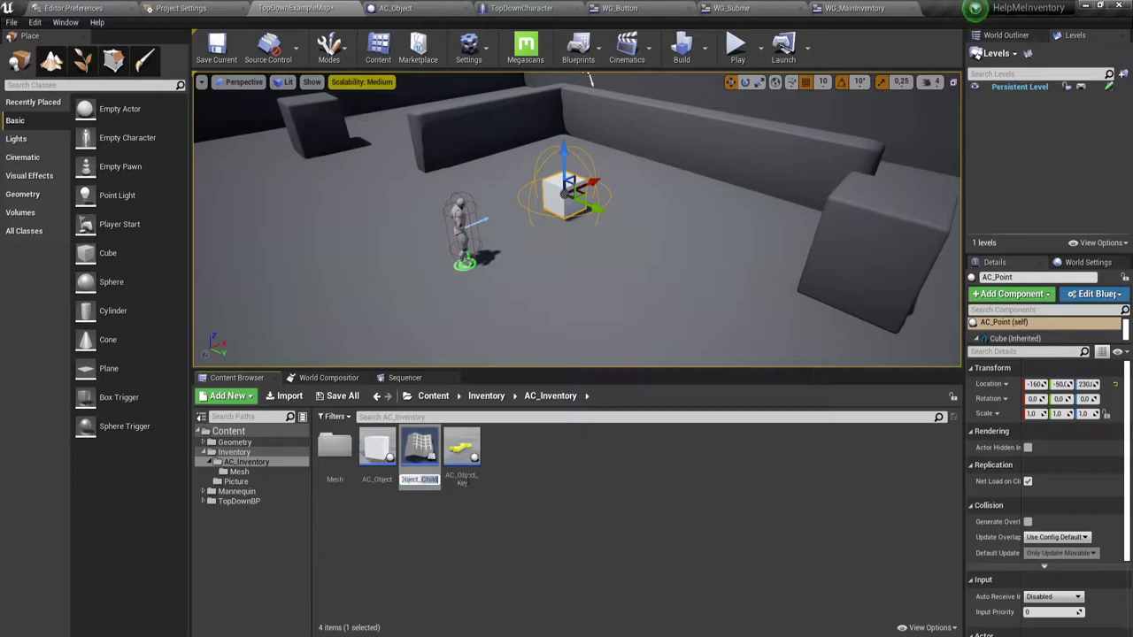
key("BackSpace")
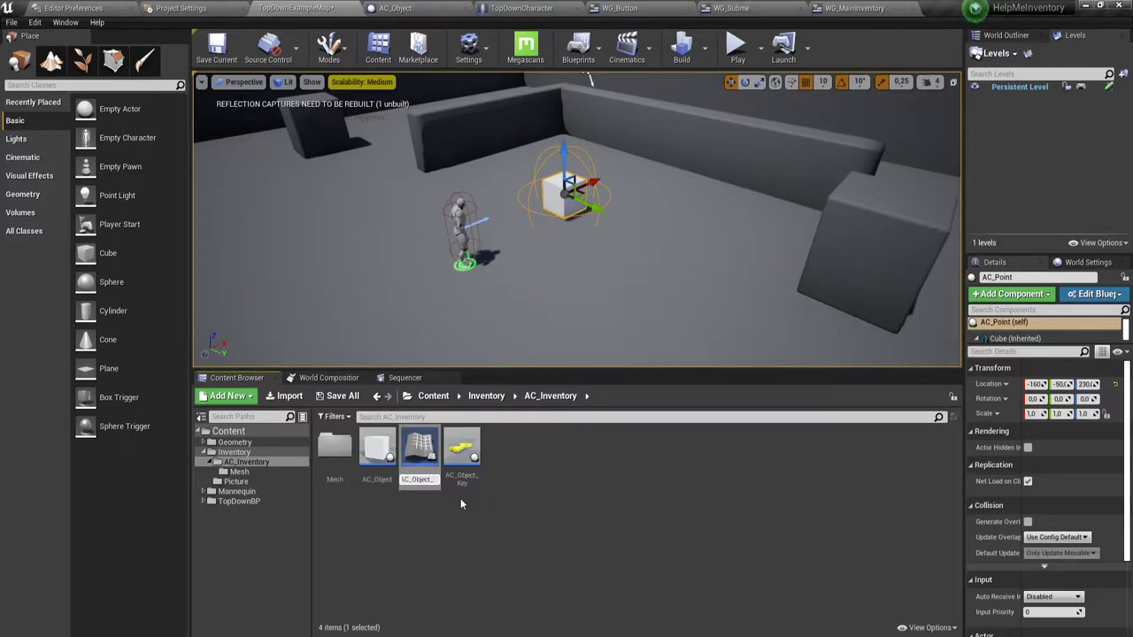
type("Min")
key("Return")
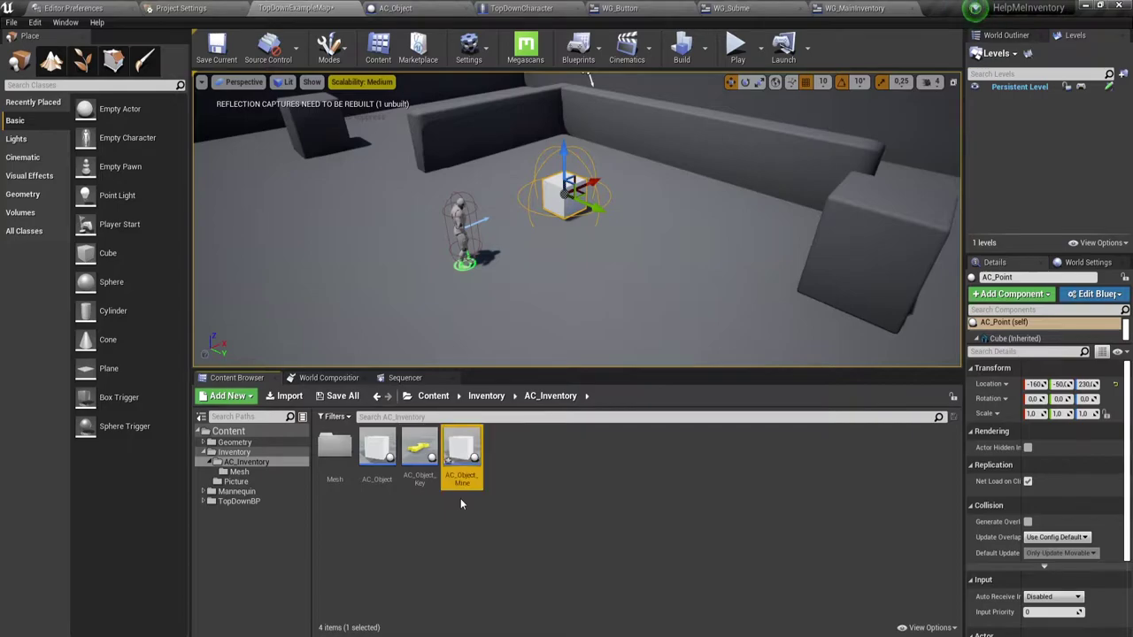
Step: Browse the Mesh folder's HelpMe2_Cylinder_001 and HelpMe2_Cube meshes, then return to AC_Inventory
double_click(339, 440)
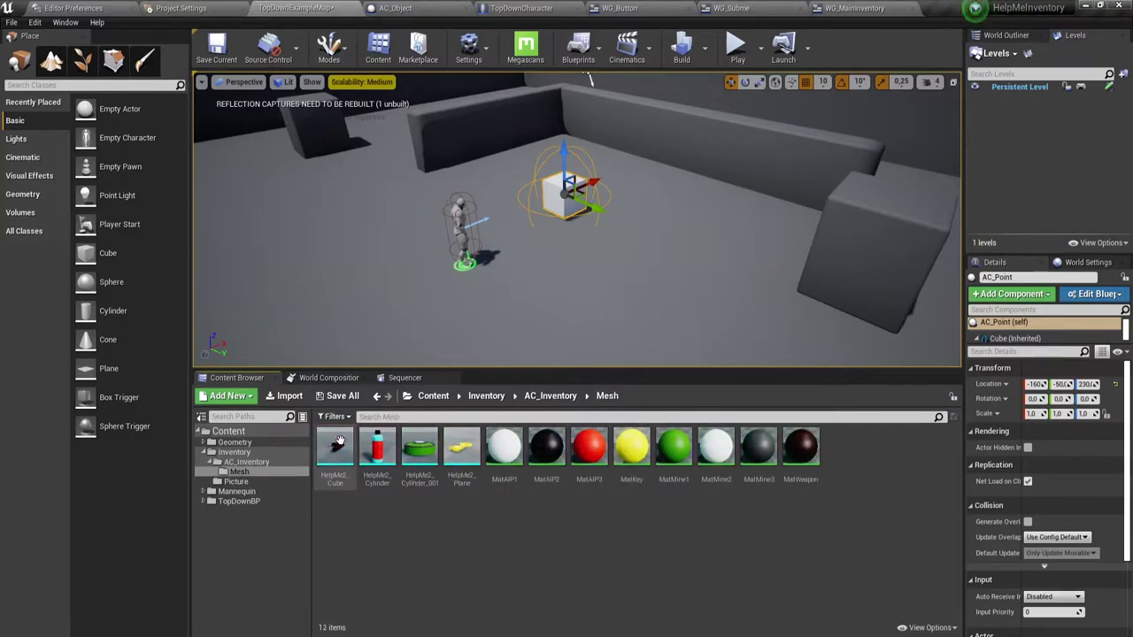
left_click(414, 449)
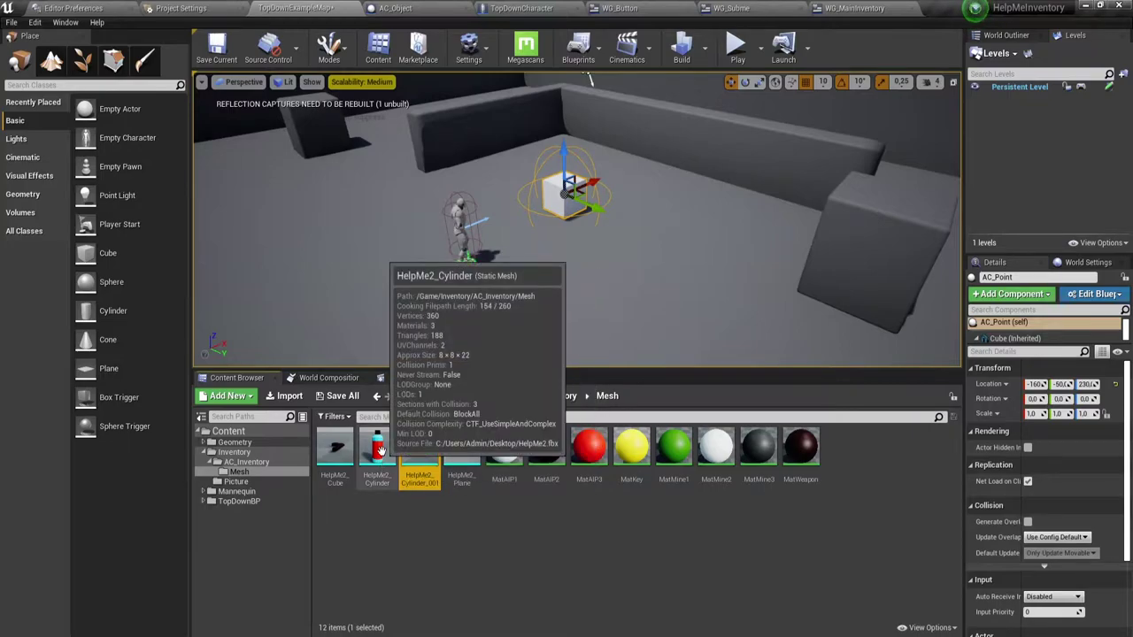
left_click(334, 449)
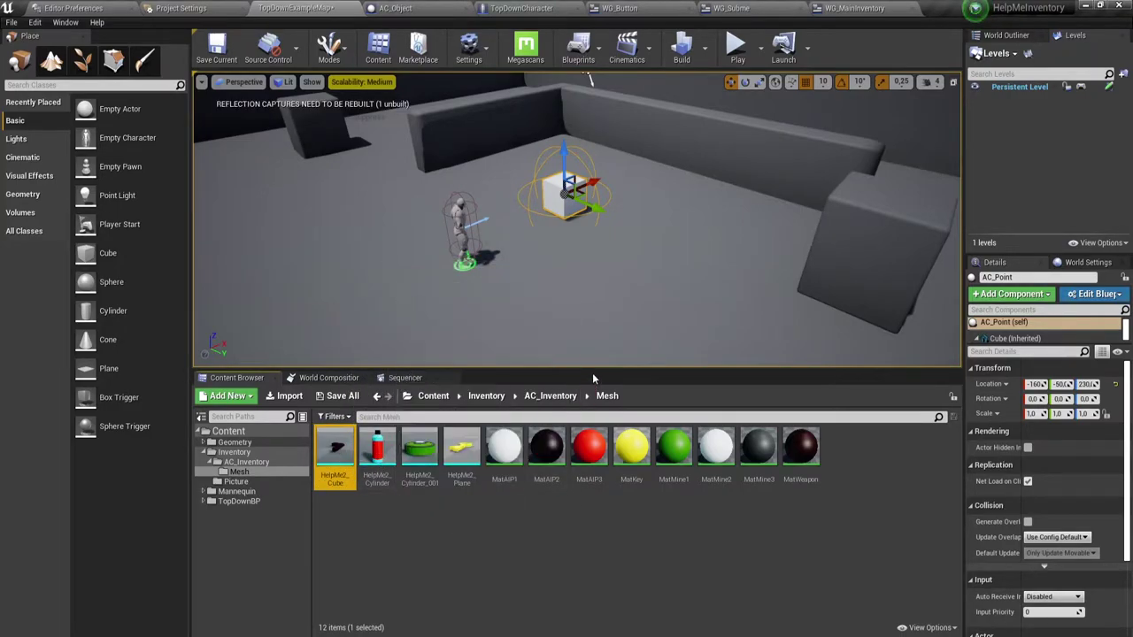
left_click(550, 395)
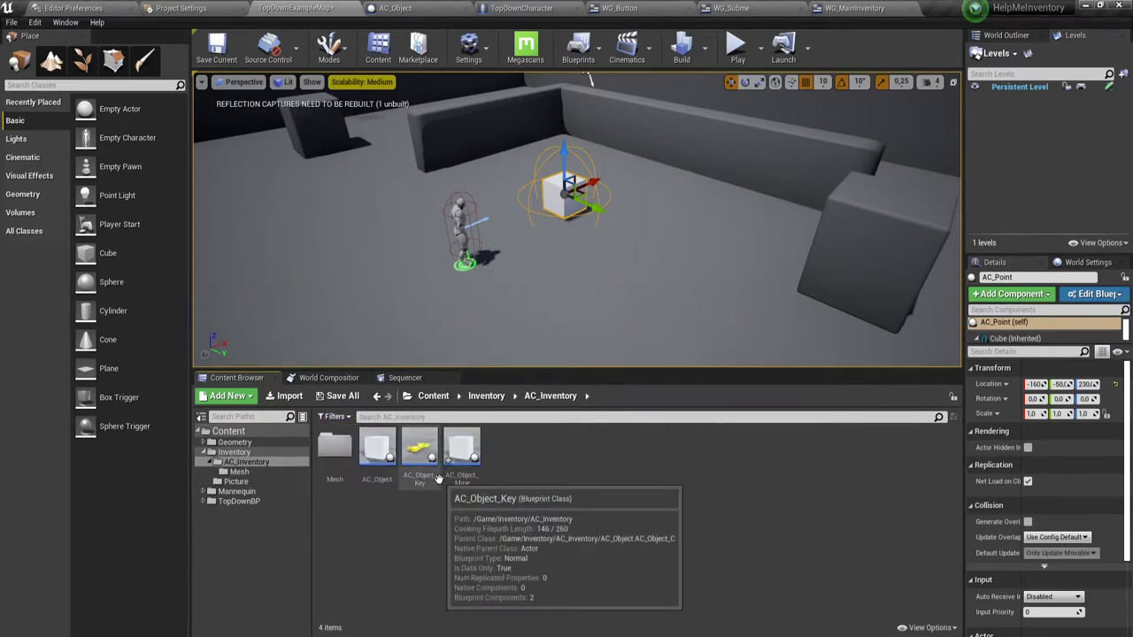
Step: In AC_Object_Mine, set the Cube component's Static Mesh to HelpMe2_Cylinder_001
double_click(462, 454)
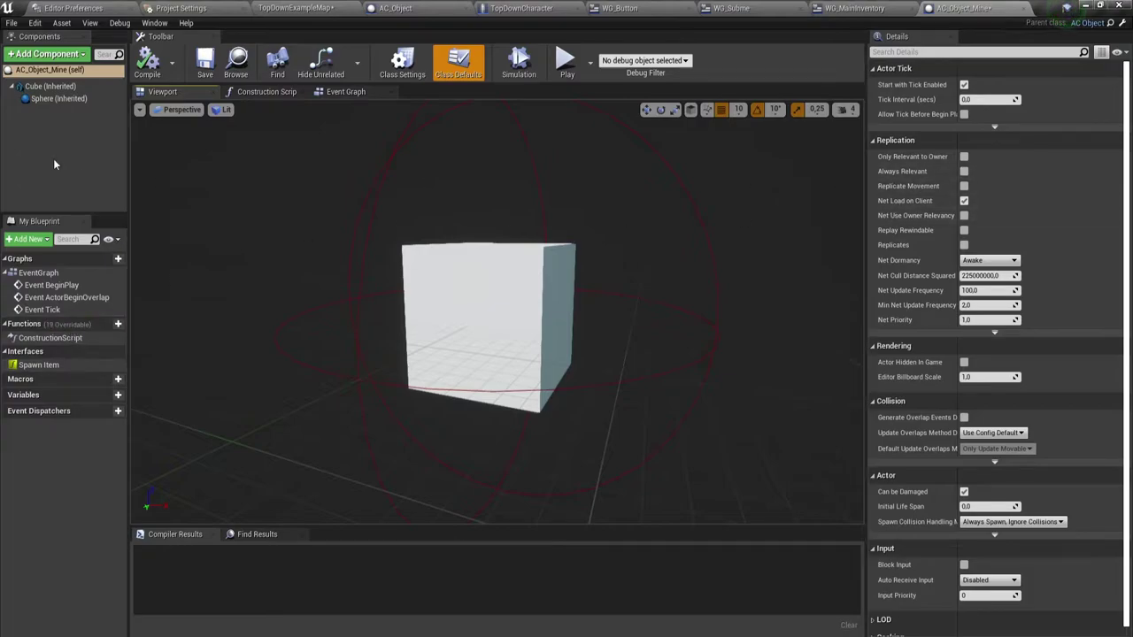
left_click(50, 85)
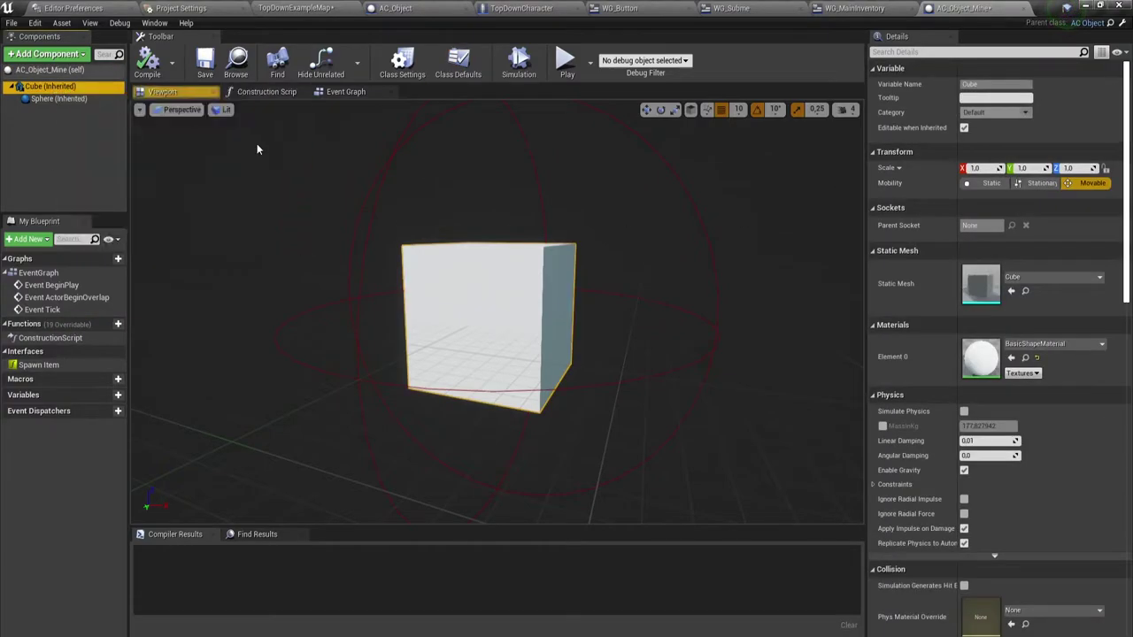
left_click(1054, 277)
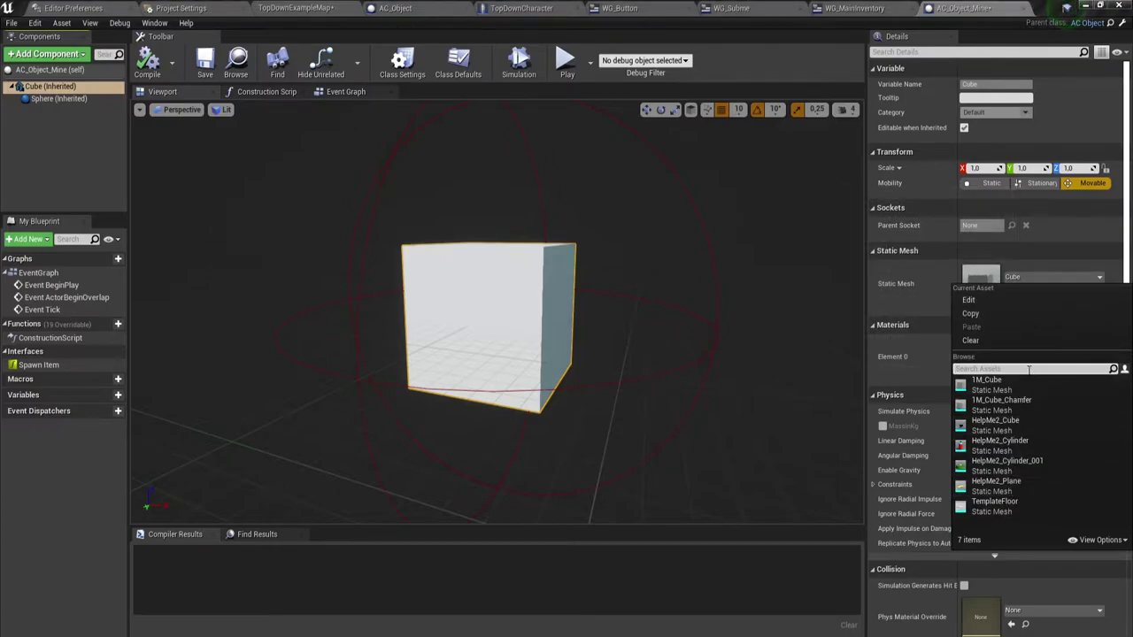
type("min")
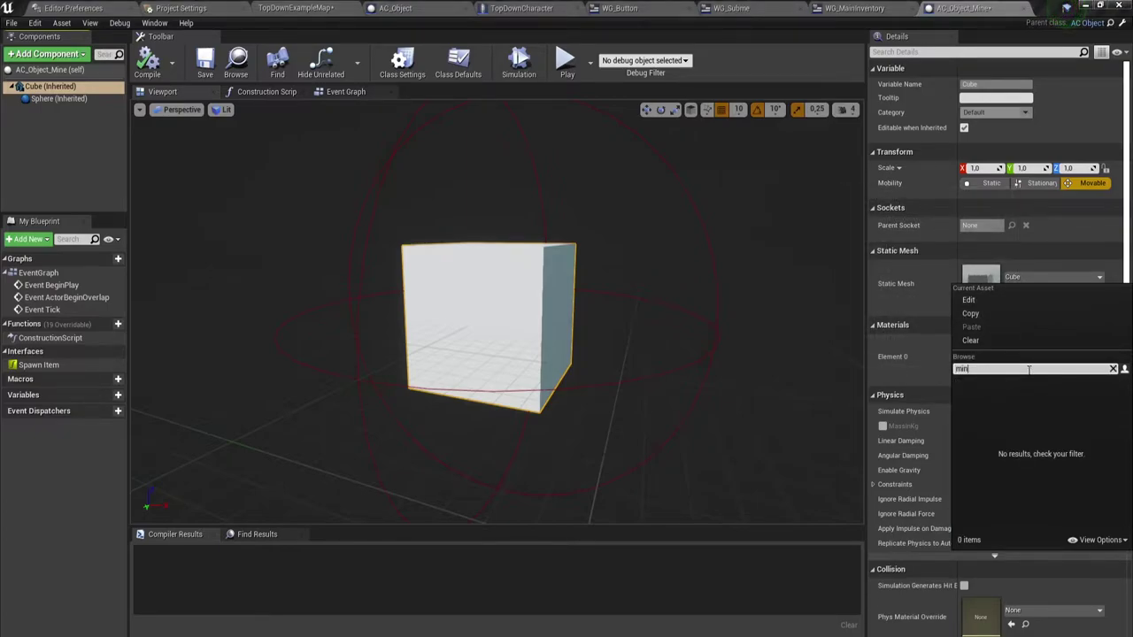
key("BackSpace")
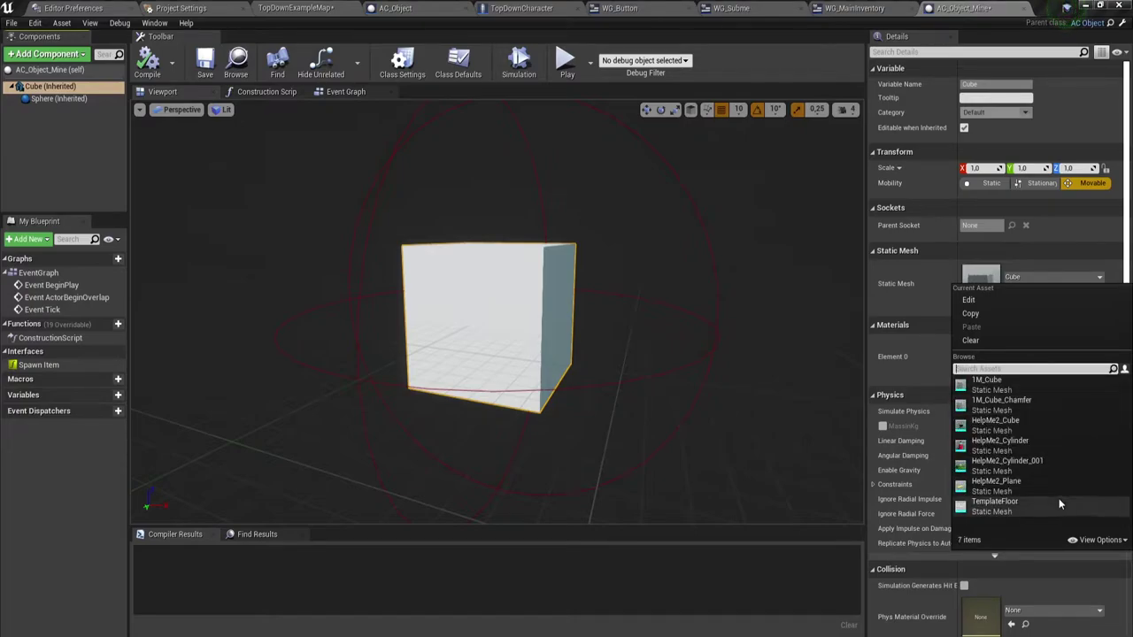
left_click(997, 469)
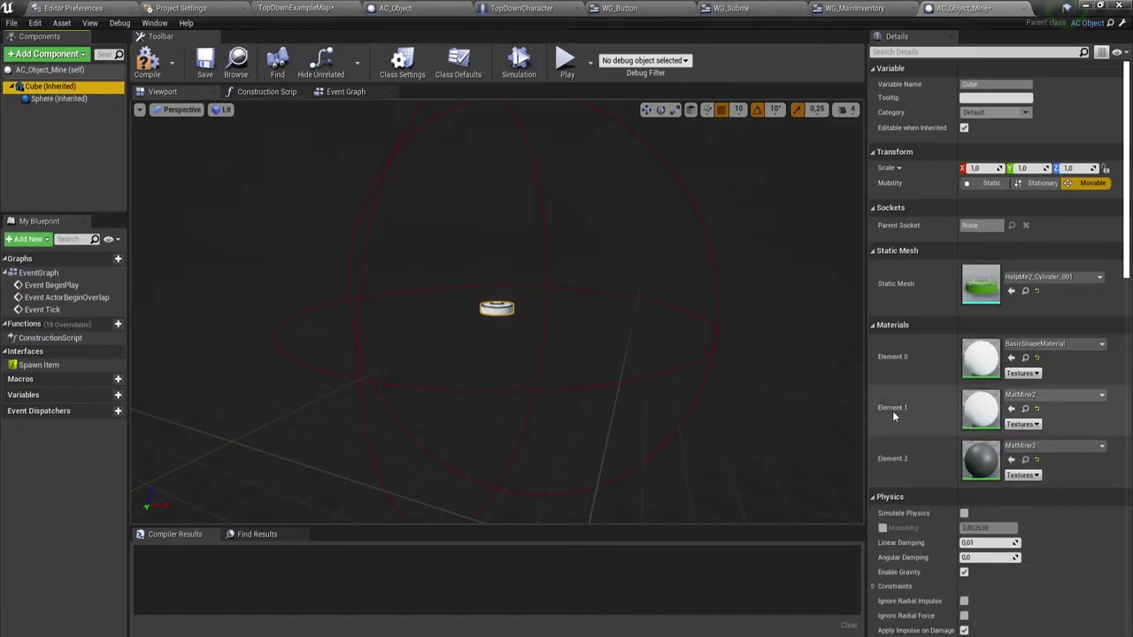
Step: Give the first material slot red MatAIP3, leave the second unchanged, then compile and close
left_click(1063, 344)
left_click(985, 230)
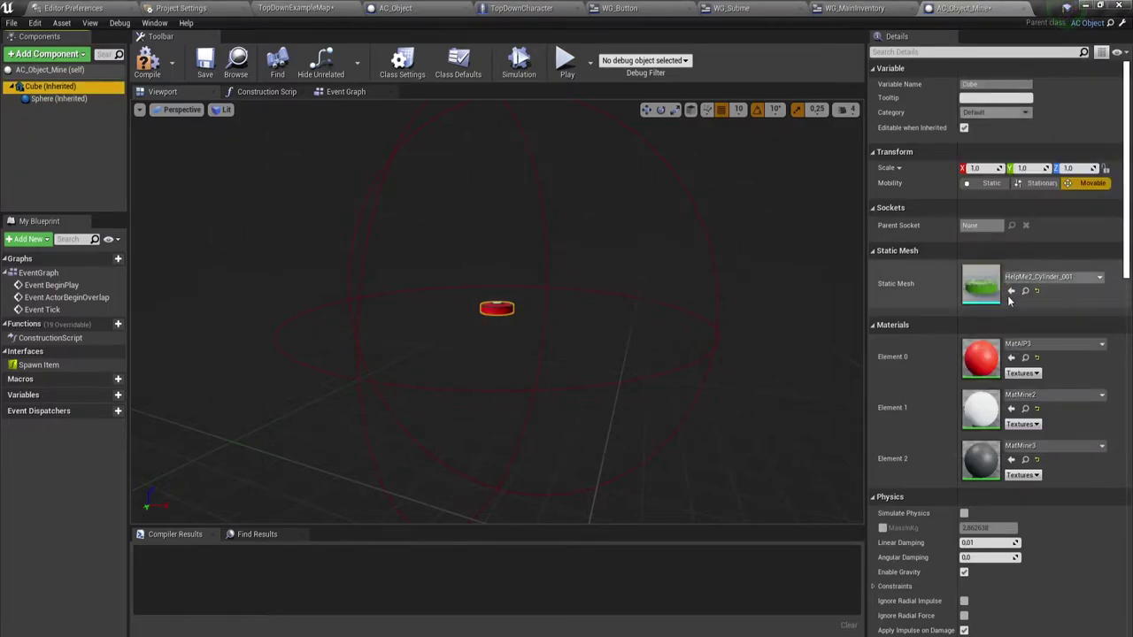
left_click(1052, 395)
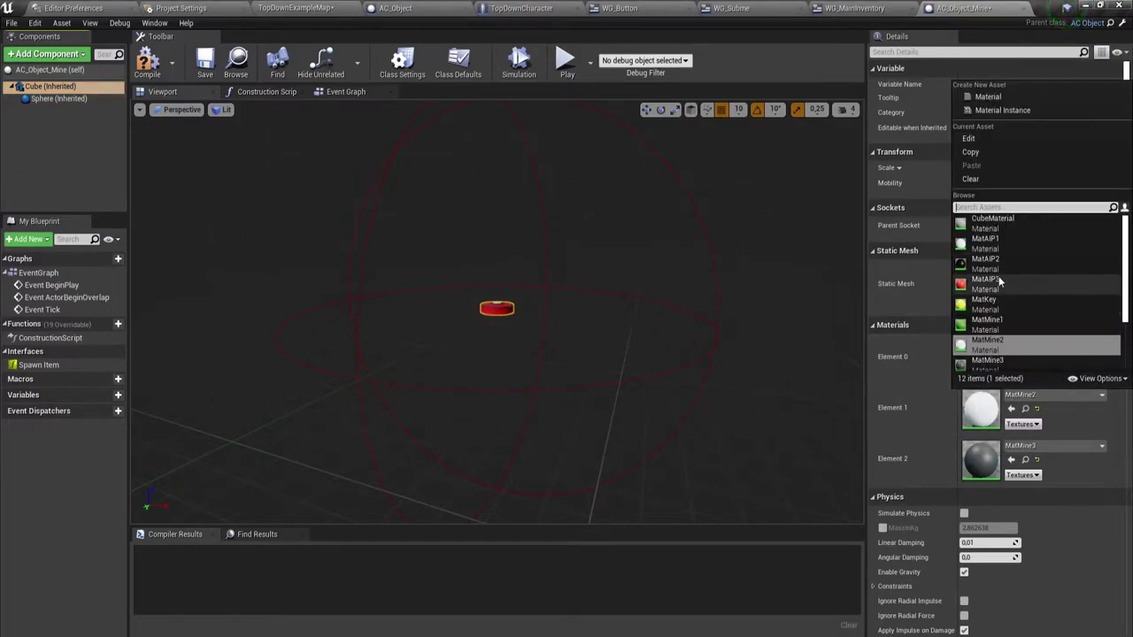
left_click(664, 317)
key("f")
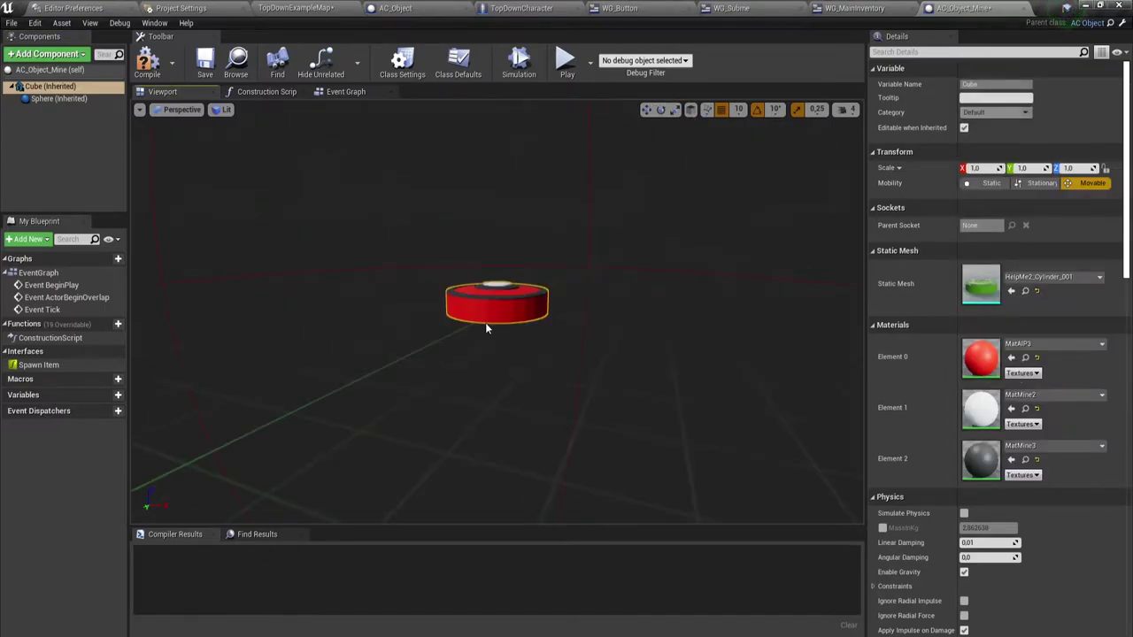
left_click_drag(485, 323, 485, 323)
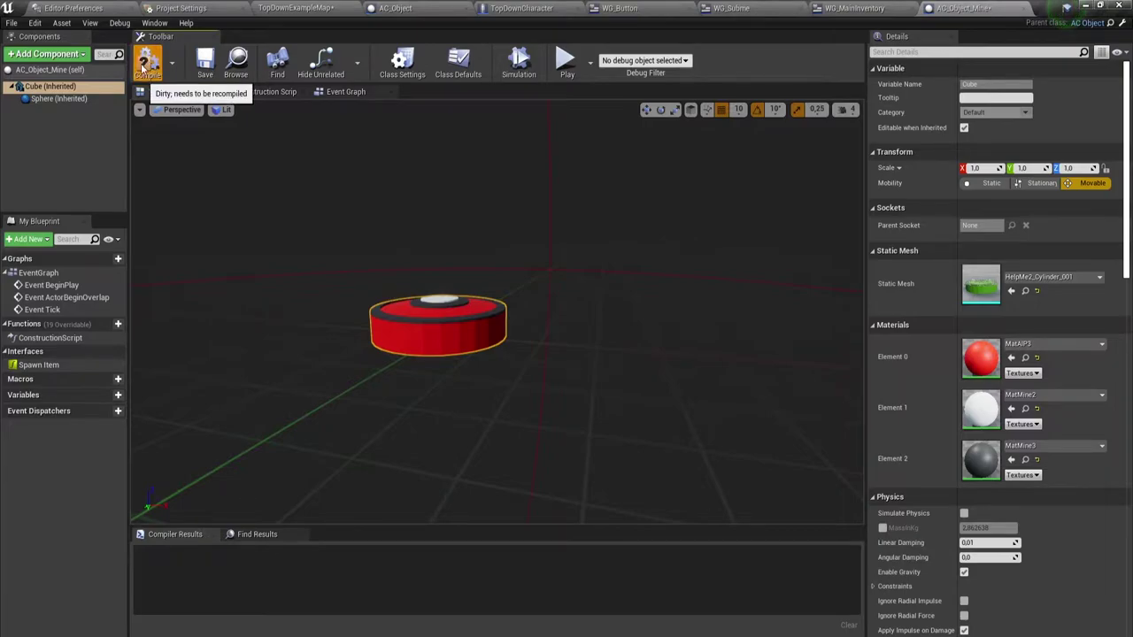
left_click(142, 64)
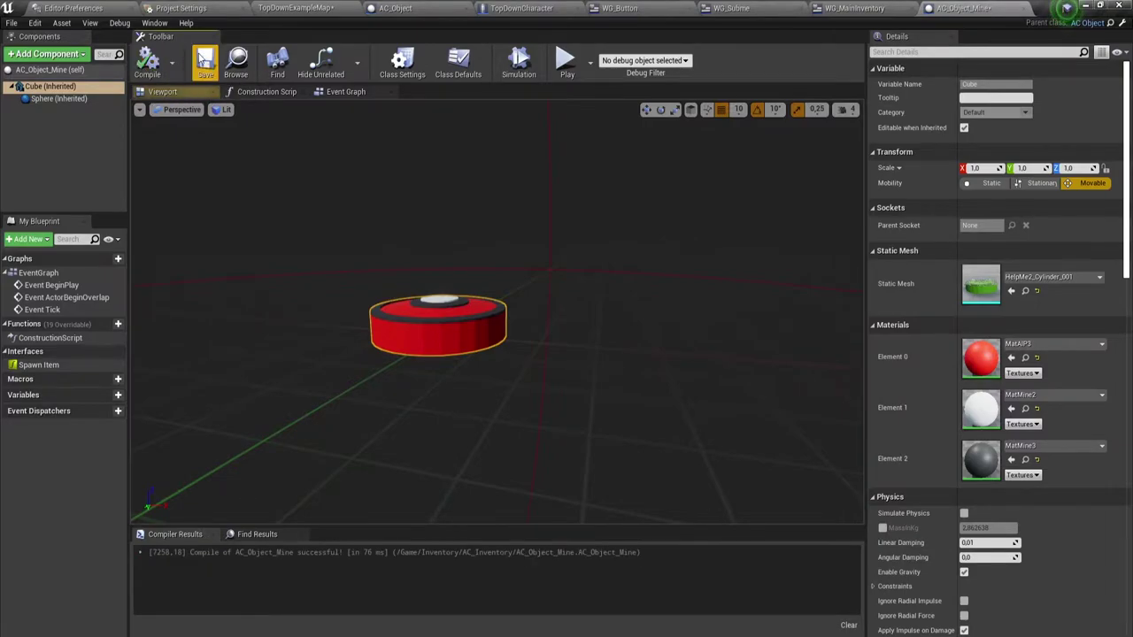
left_click(1020, 9)
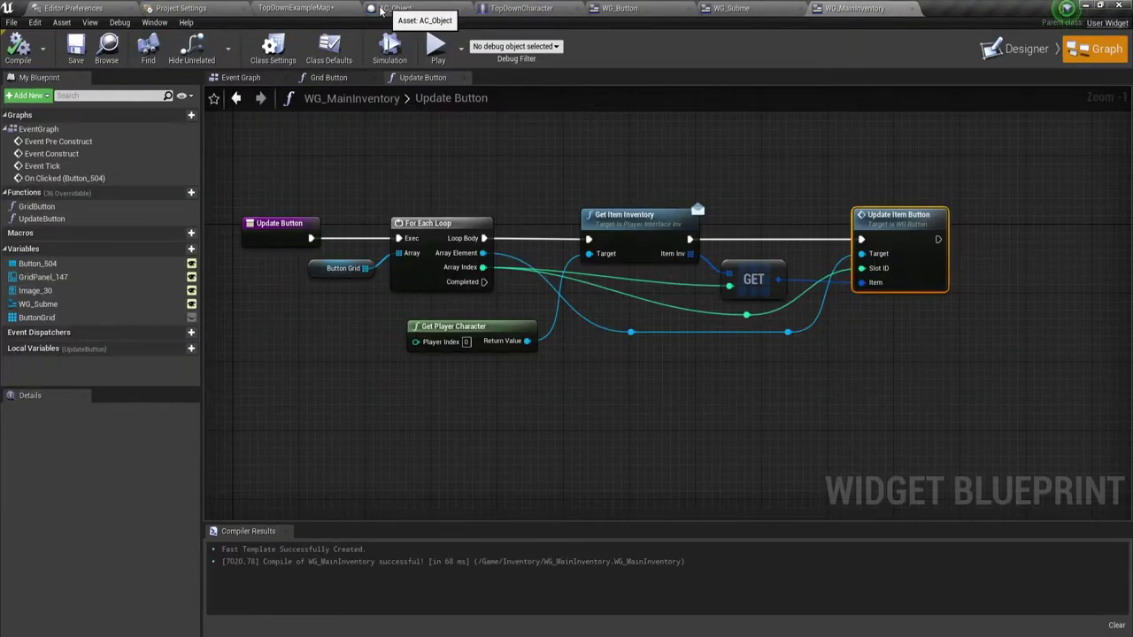
Step: From the Content Browser, derive a child blueprint of AC_Object and name it AC_Object_Gun
left_click(405, 9)
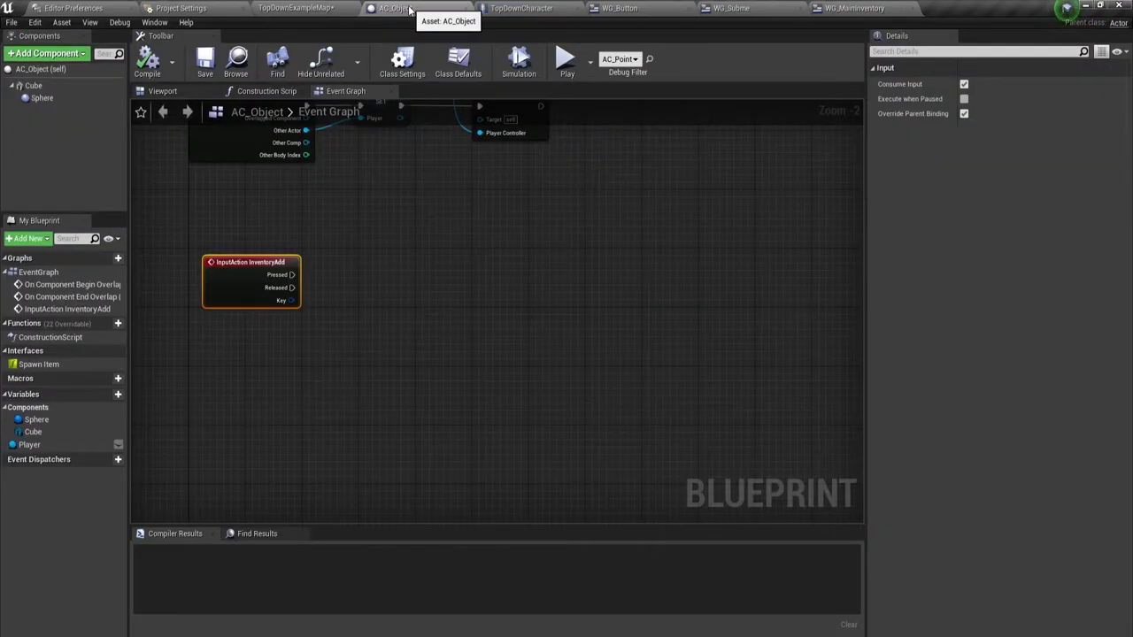
left_click(299, 8)
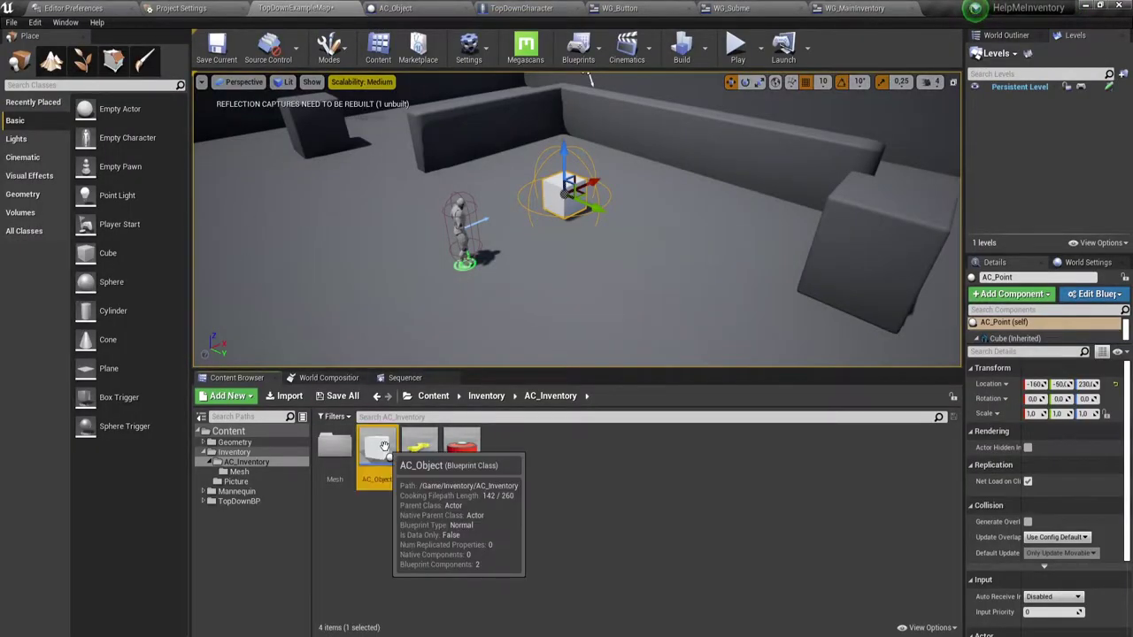
right_click(384, 445)
left_click(473, 157)
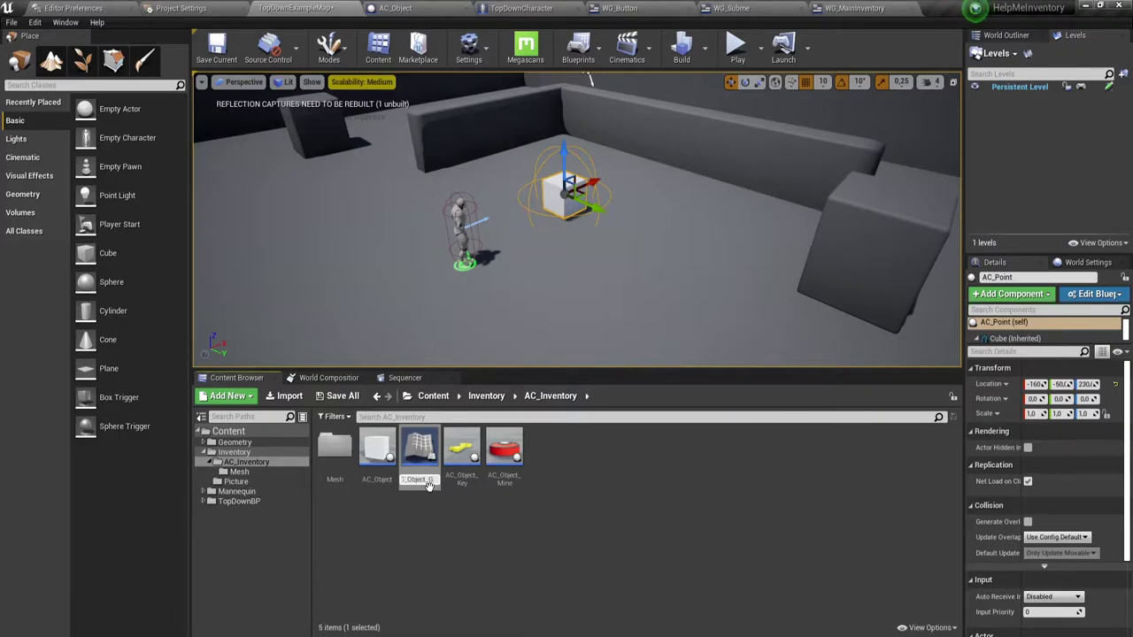
key("Return")
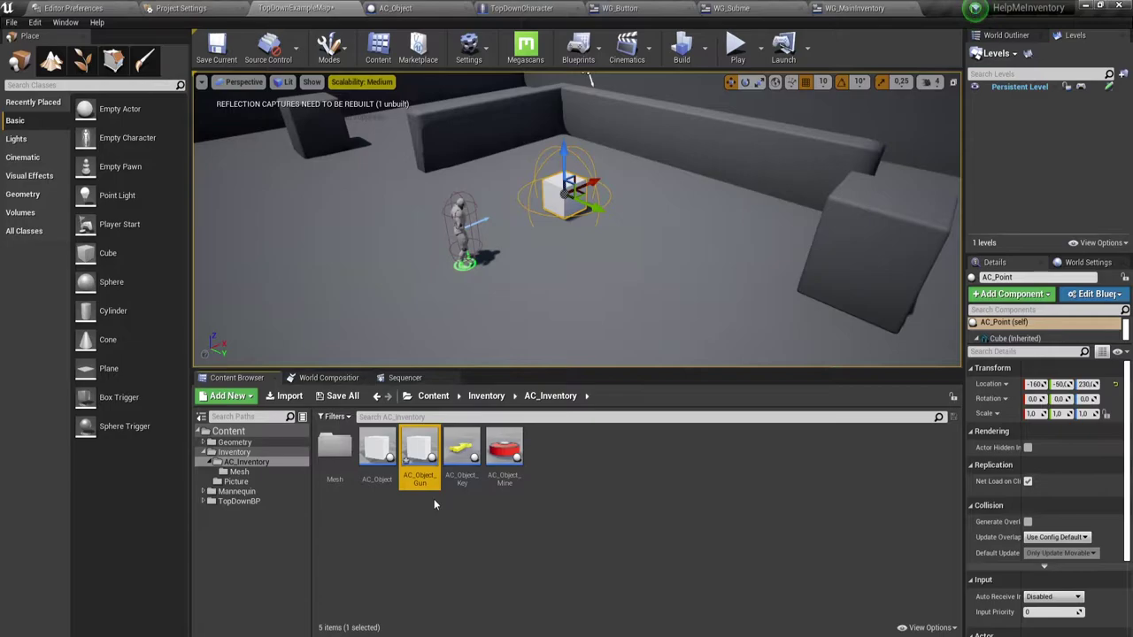
Step: Give AC_Object_Gun's inherited Cube the HelpMe2_Cube mesh and MatAIP2 material, compile, and close the editor
double_click(413, 447)
left_click(50, 86)
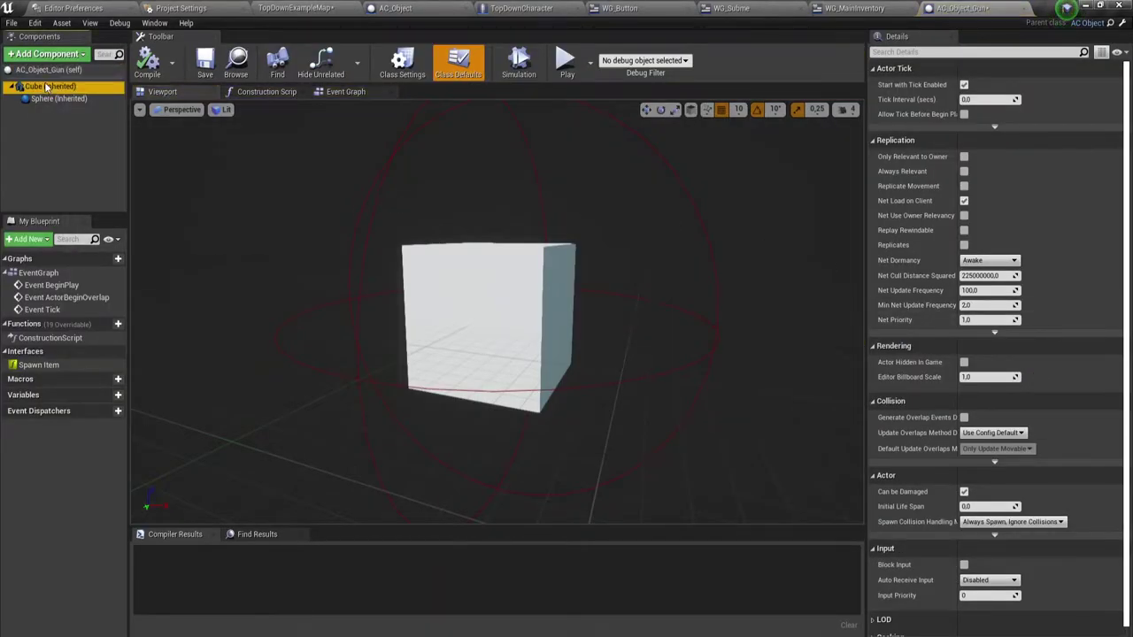
left_click(1083, 280)
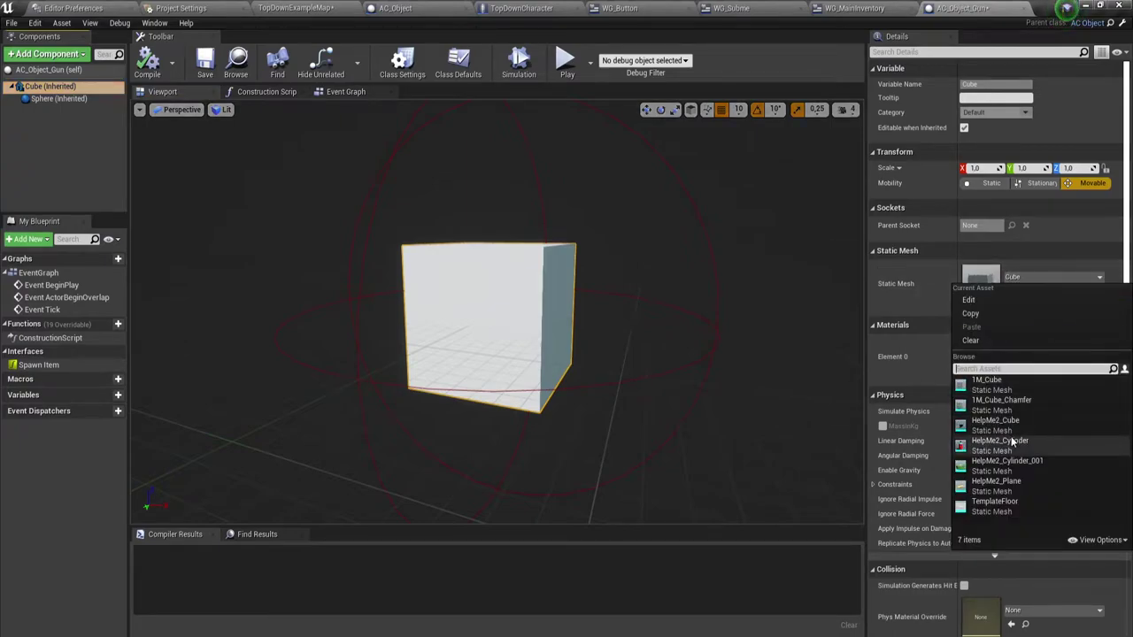
left_click(988, 425)
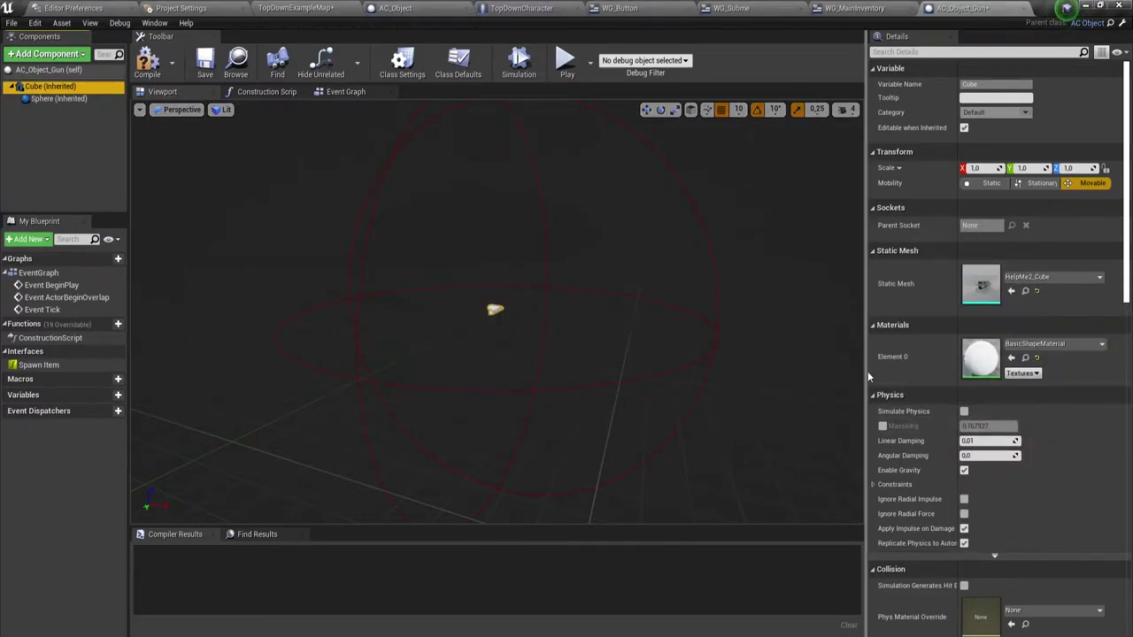
left_click(1097, 343)
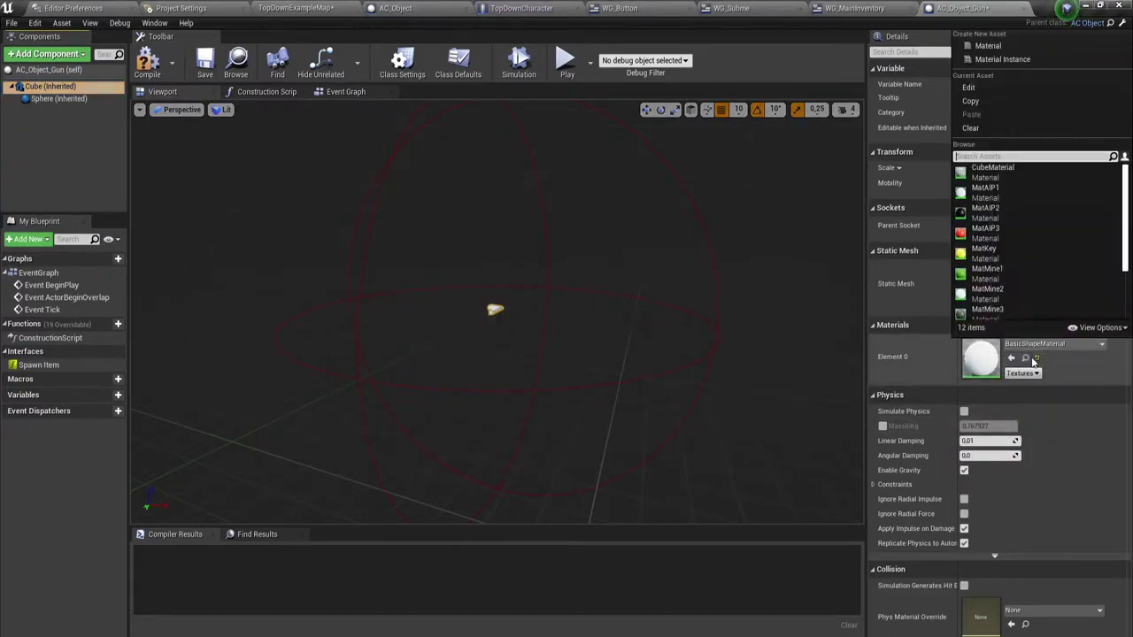
left_click(985, 215)
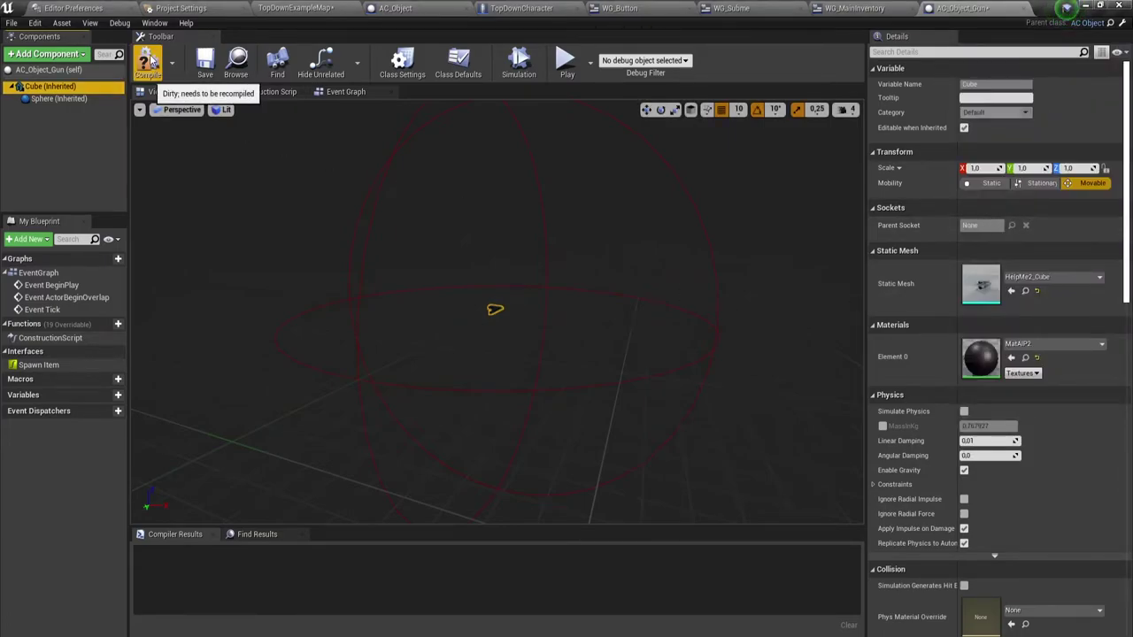
left_click(147, 62)
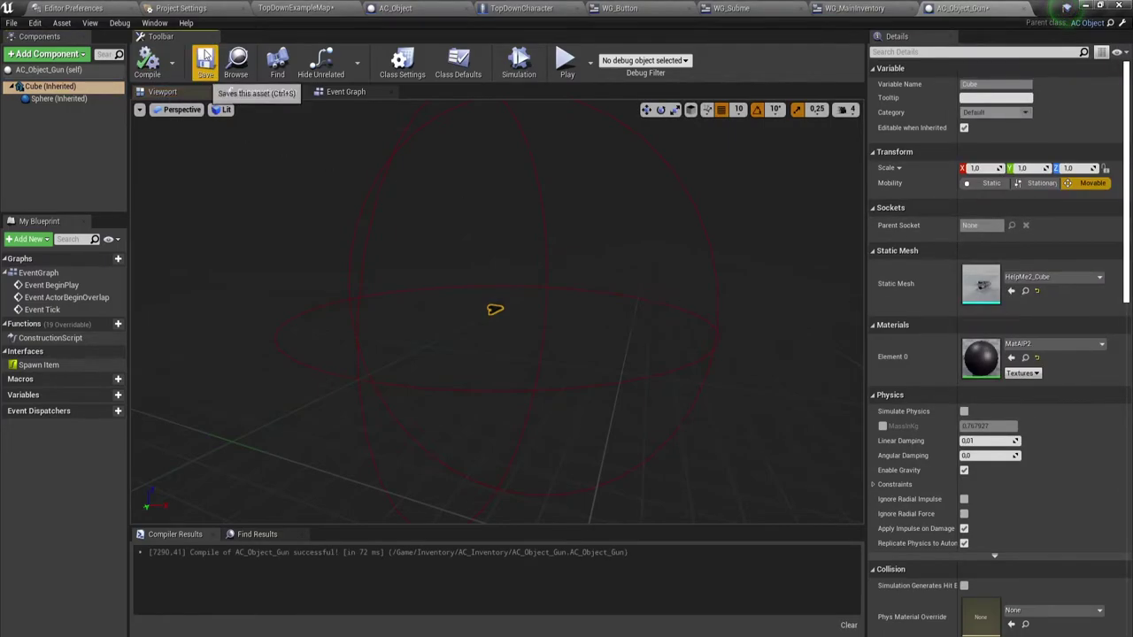
left_click(1015, 7)
Step: Drag the mine, key and gun pickups into the level, with the gun beside the character
left_click(276, 7)
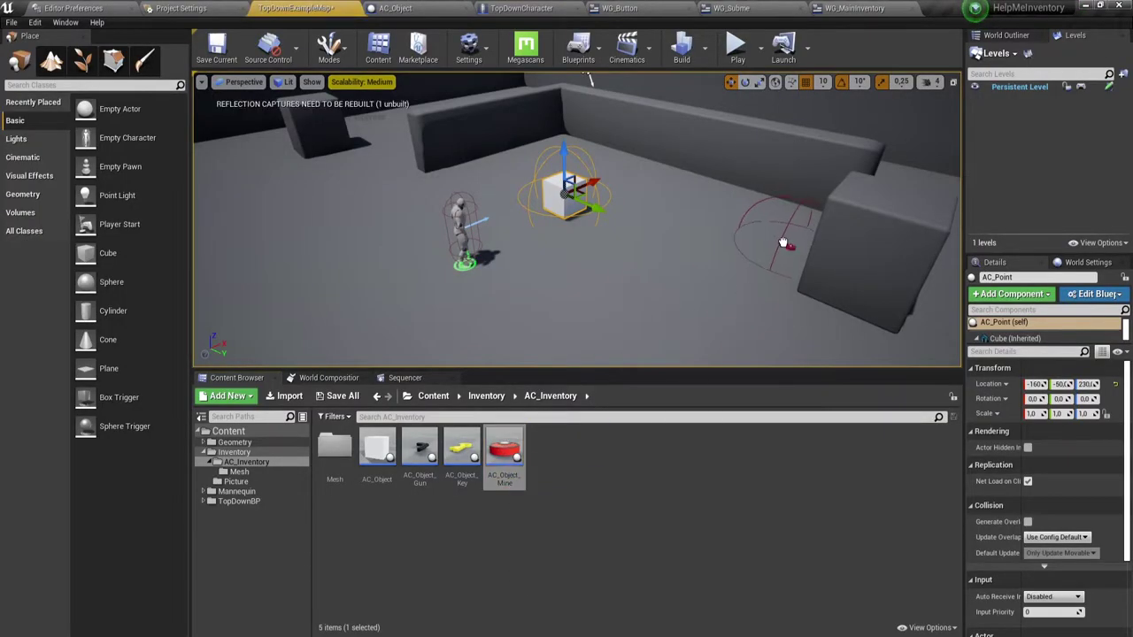
left_click_drag(509, 442, 722, 246)
left_click_drag(464, 457, 637, 318)
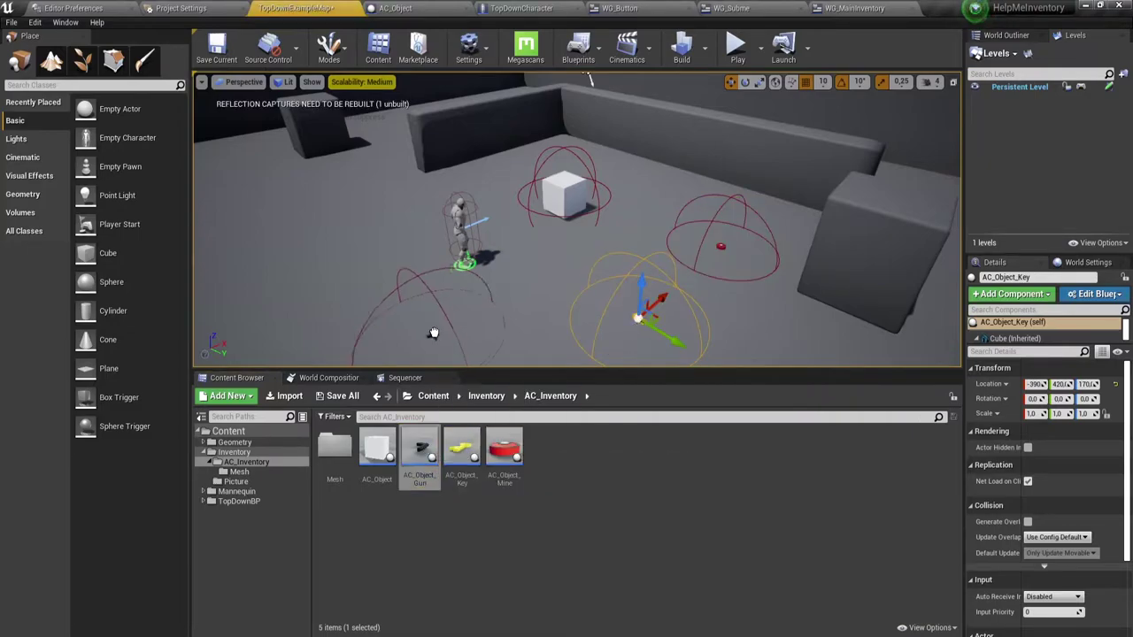
left_click_drag(420, 447, 417, 352)
mouse_move(431, 342)
right_mouse_down()
mouse_move(269, 106)
mouse_move(274, 132)
mouse_move(230, 124)
right_mouse_up()
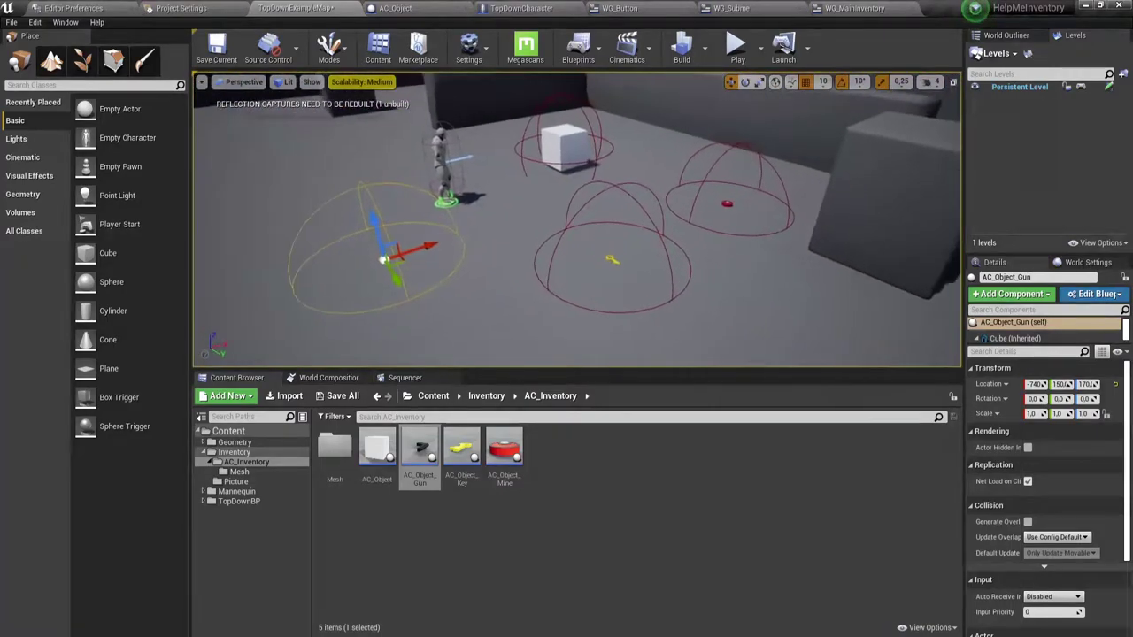
Step: Select the mine pickup at 0, 420, 170 and review its Details and the World Settings
right_click_drag(511, 279, 511, 279)
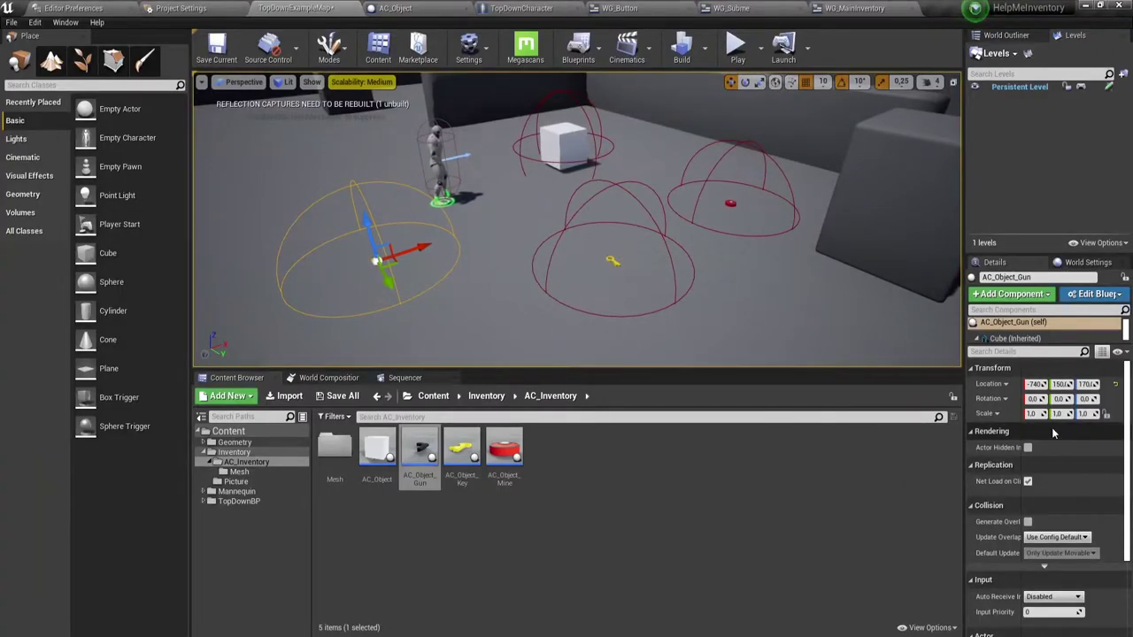
scroll(1058, 432, "down", 2)
scroll(1054, 433, "down", 1)
scroll(1054, 432, "up", 1)
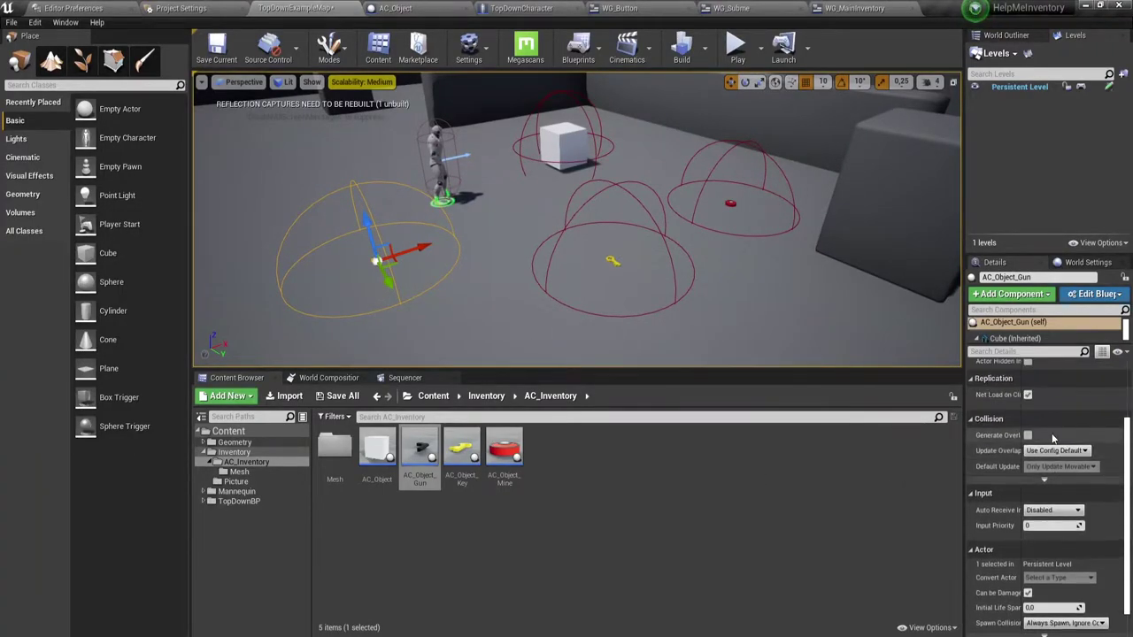
left_click(734, 202)
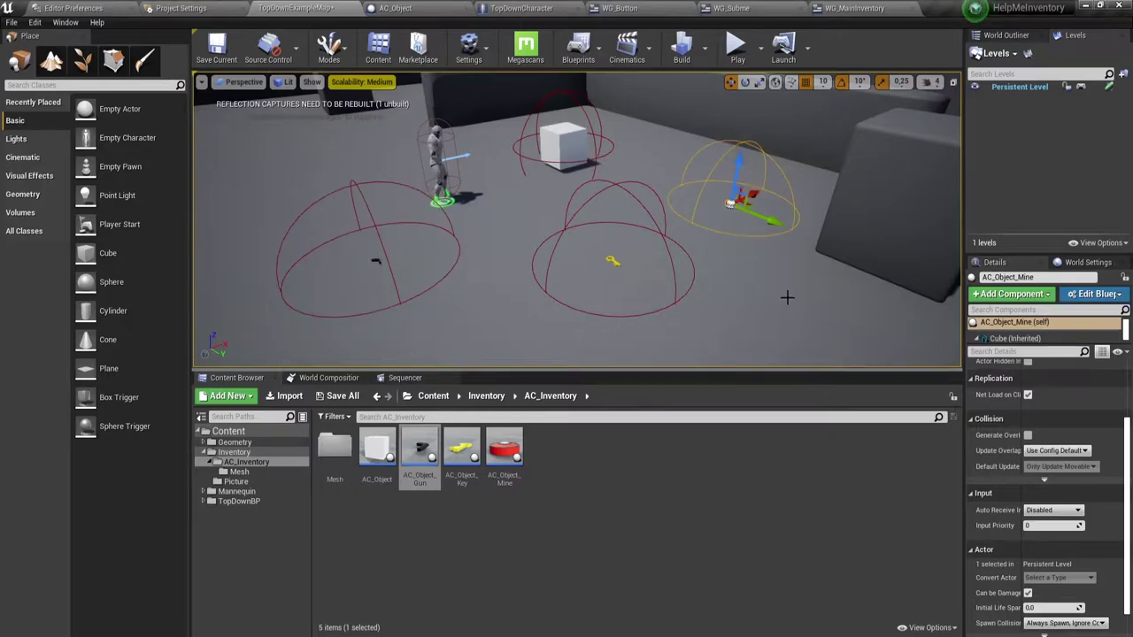
scroll(1048, 455, "up", 2)
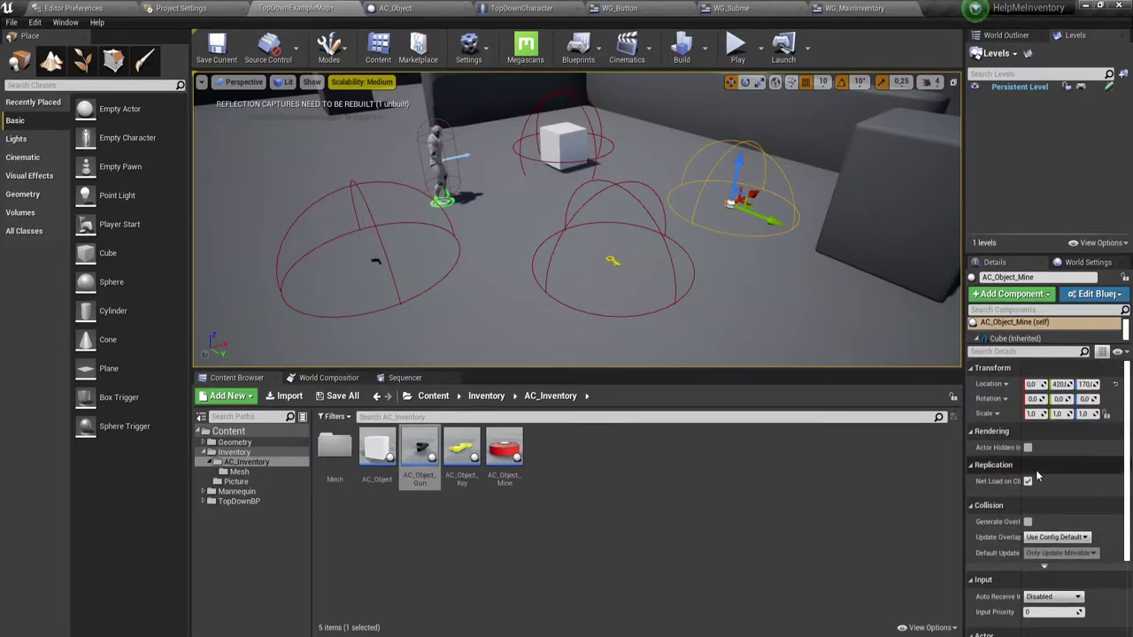
scroll(1038, 476, "down", 2)
scroll(1038, 474, "down", 1)
scroll(1038, 476, "up", 2)
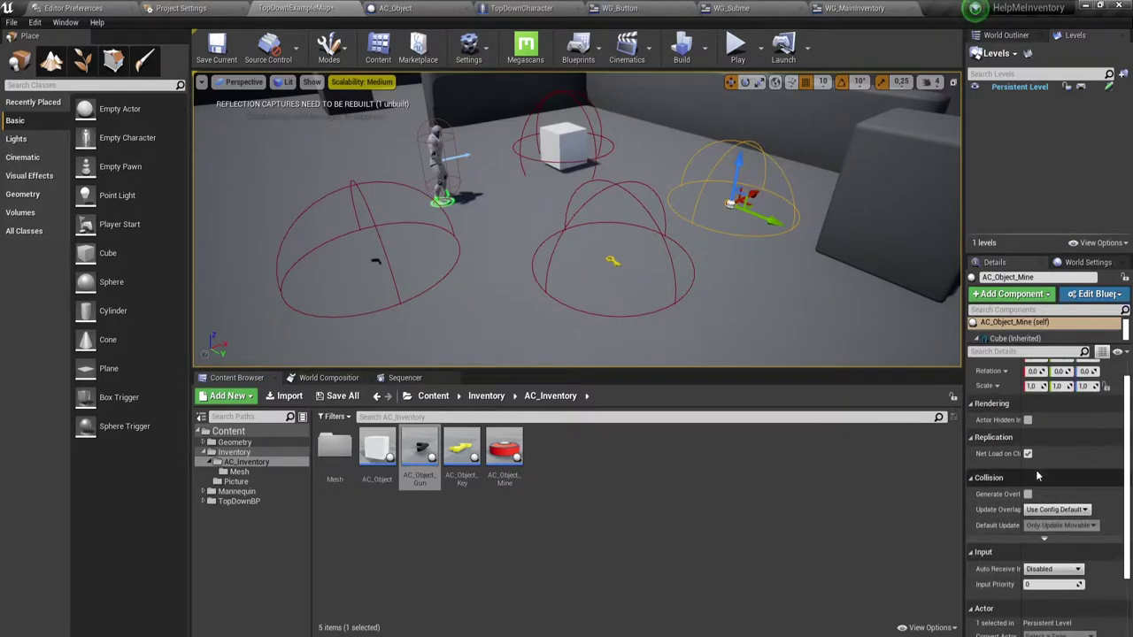
scroll(1038, 477, "up", 1)
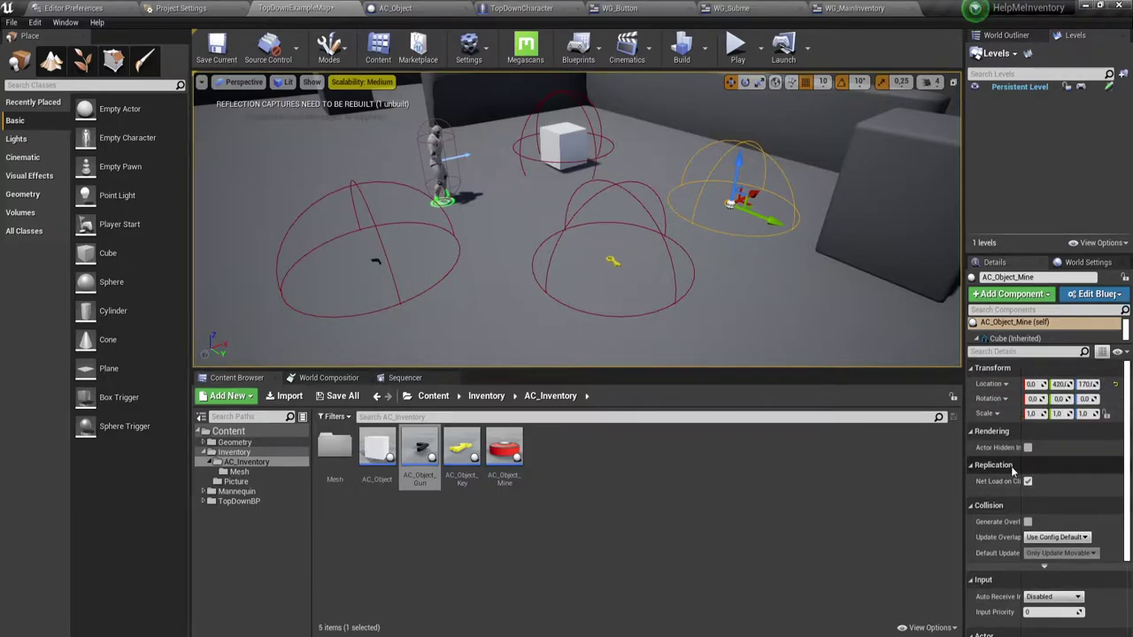
scroll(1023, 505, "down", 5)
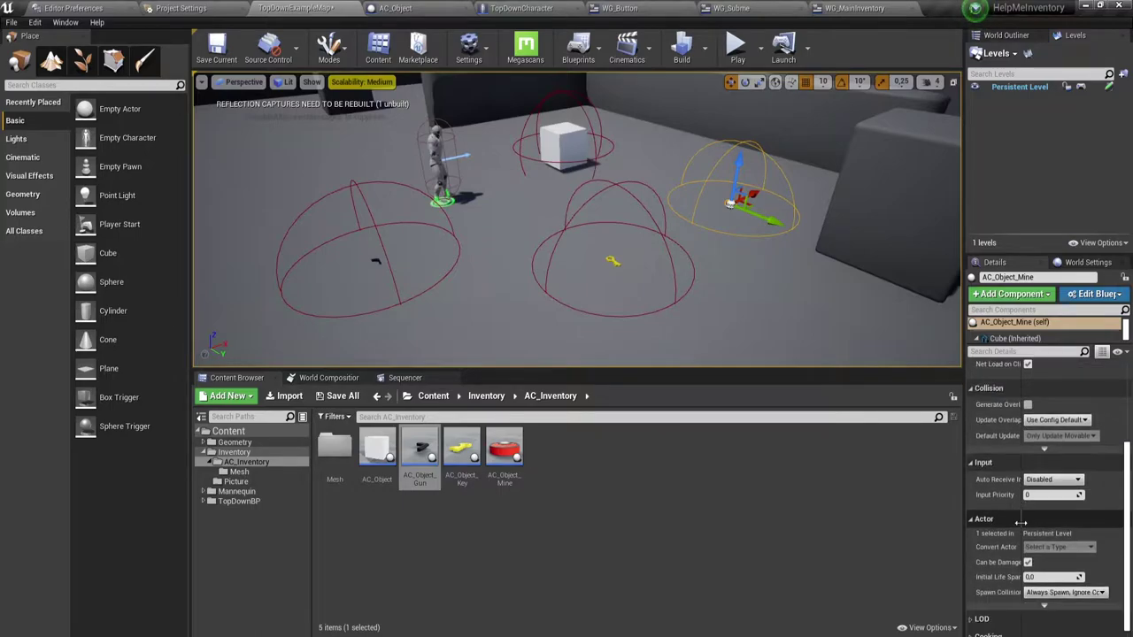
scroll(1022, 525, "up", 5)
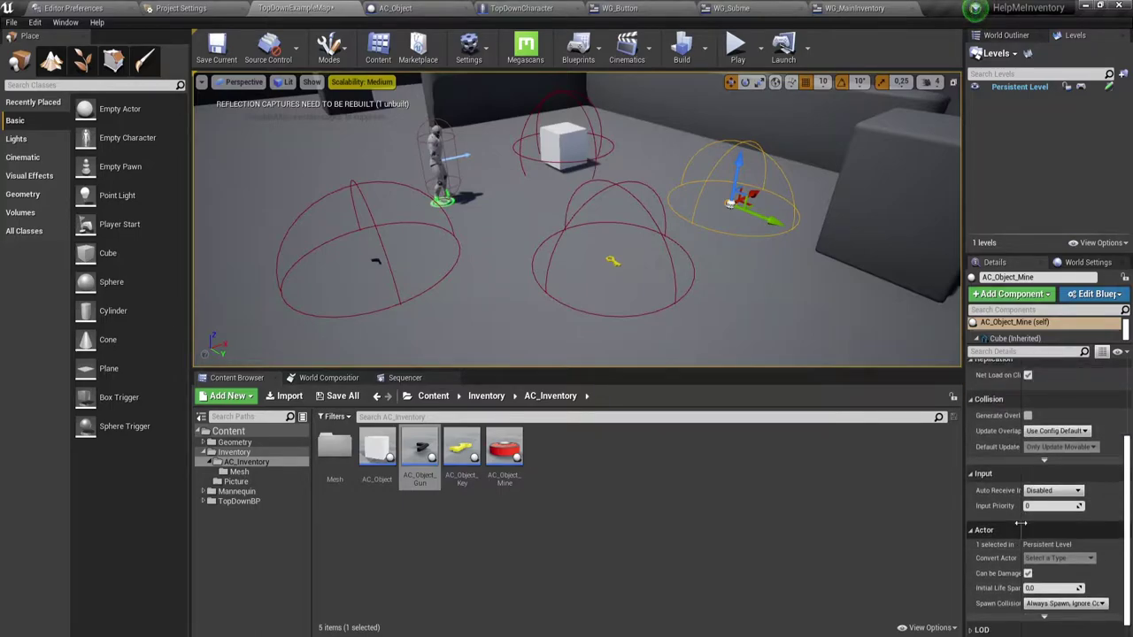
left_click(1073, 263)
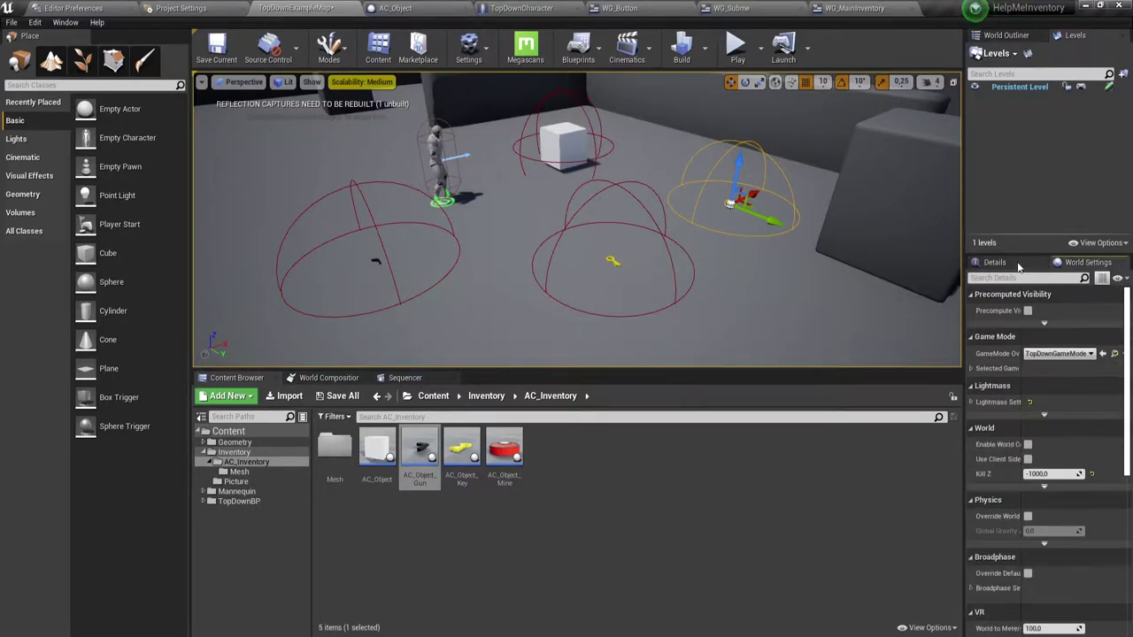
left_click(996, 262)
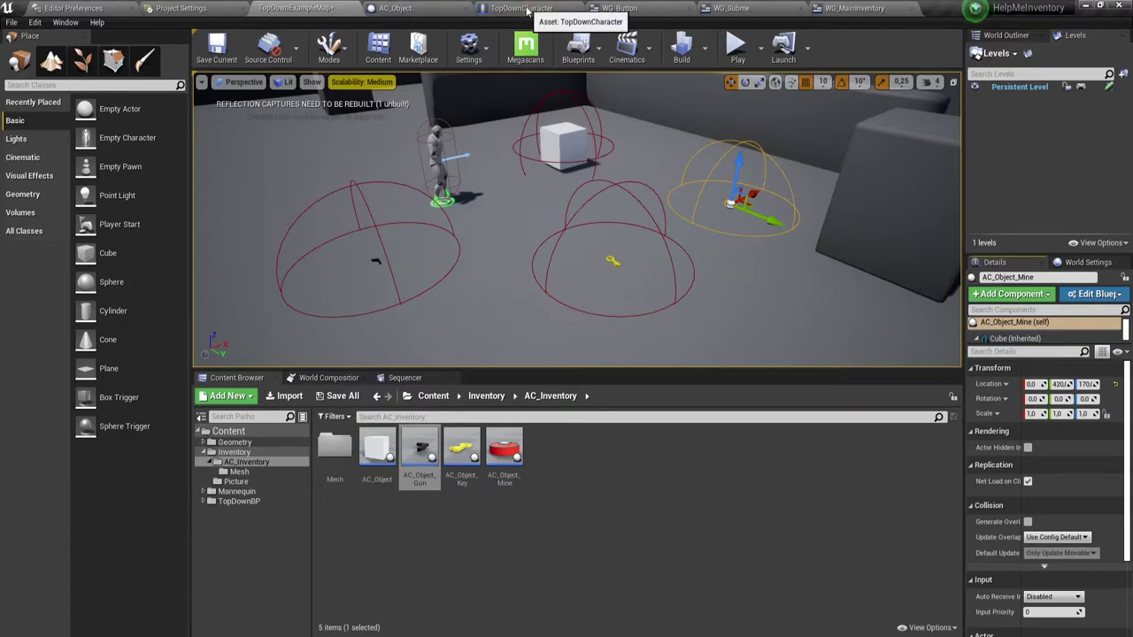
Step: In AC_Object's Event Graph, add a Get Player node beneath the InputAction InventoryAdd event
left_click(415, 9)
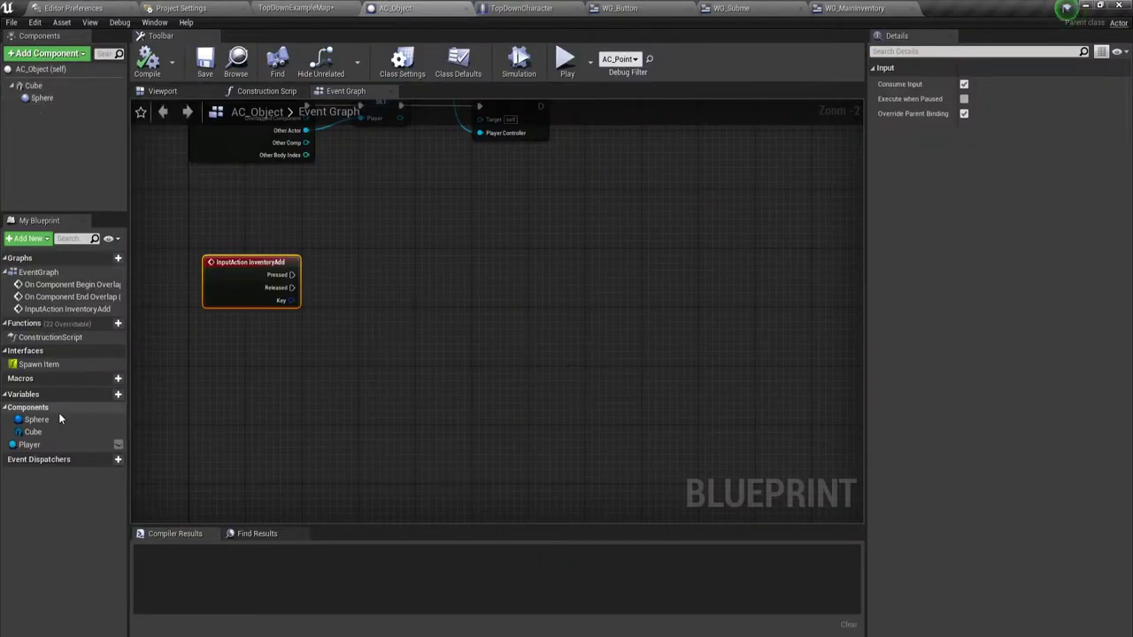
mouse_move(357, 388)
right_mouse_down()
mouse_move(372, 458)
mouse_move(423, 363)
right_mouse_up()
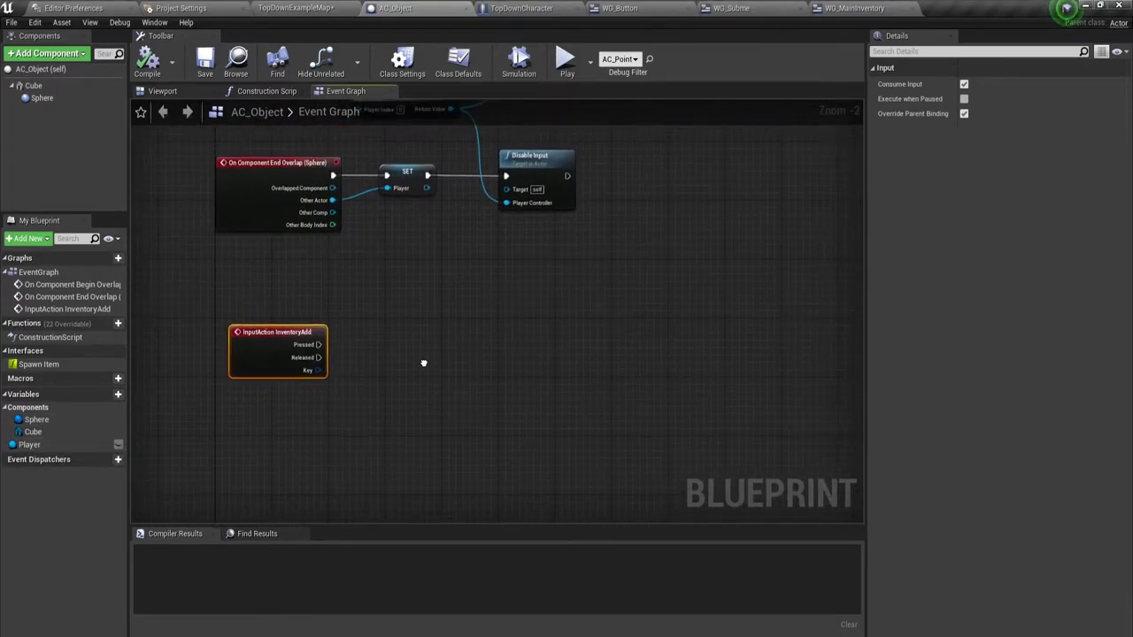
right_click_drag(392, 324, 362, 435)
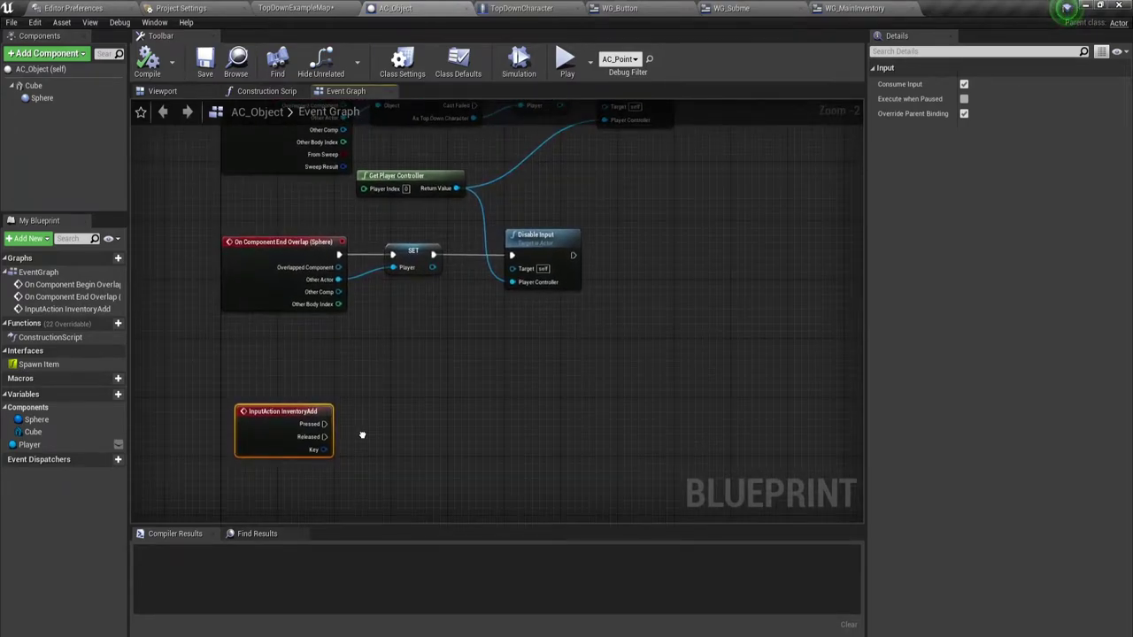
right_click_drag(362, 436, 361, 424)
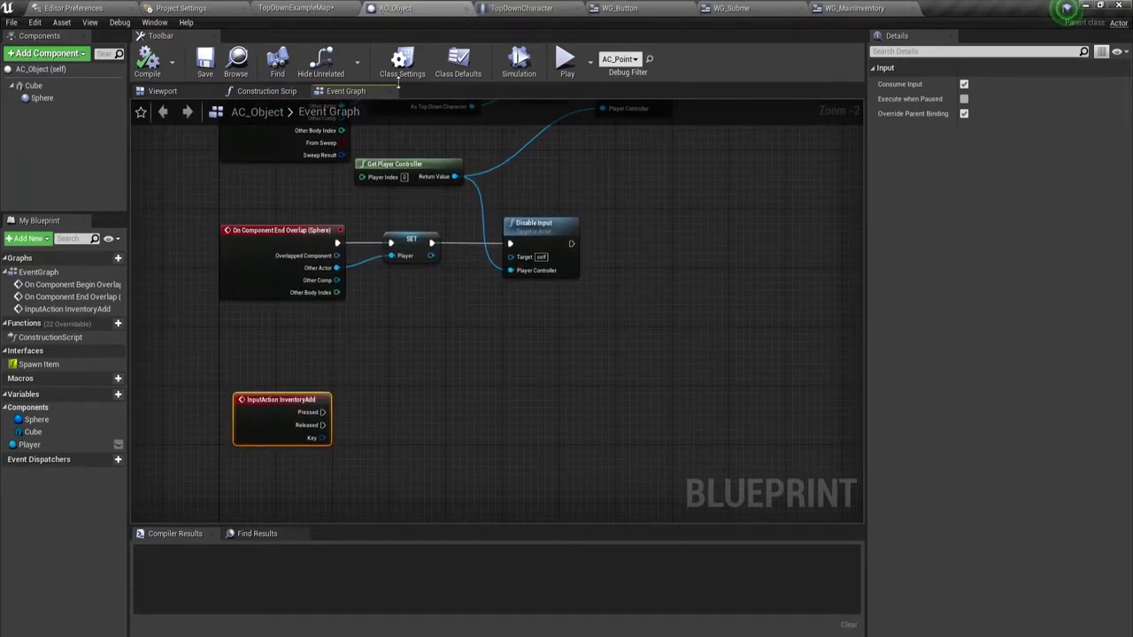
right_click_drag(418, 399, 405, 362)
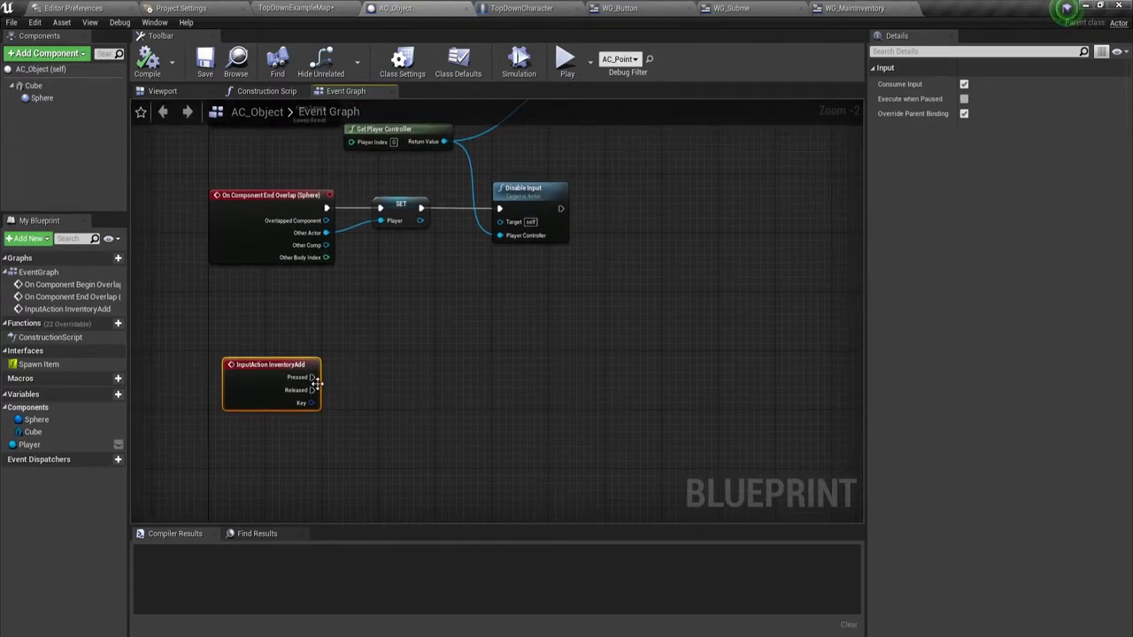
left_click_drag(253, 319, 296, 383)
left_click(345, 390)
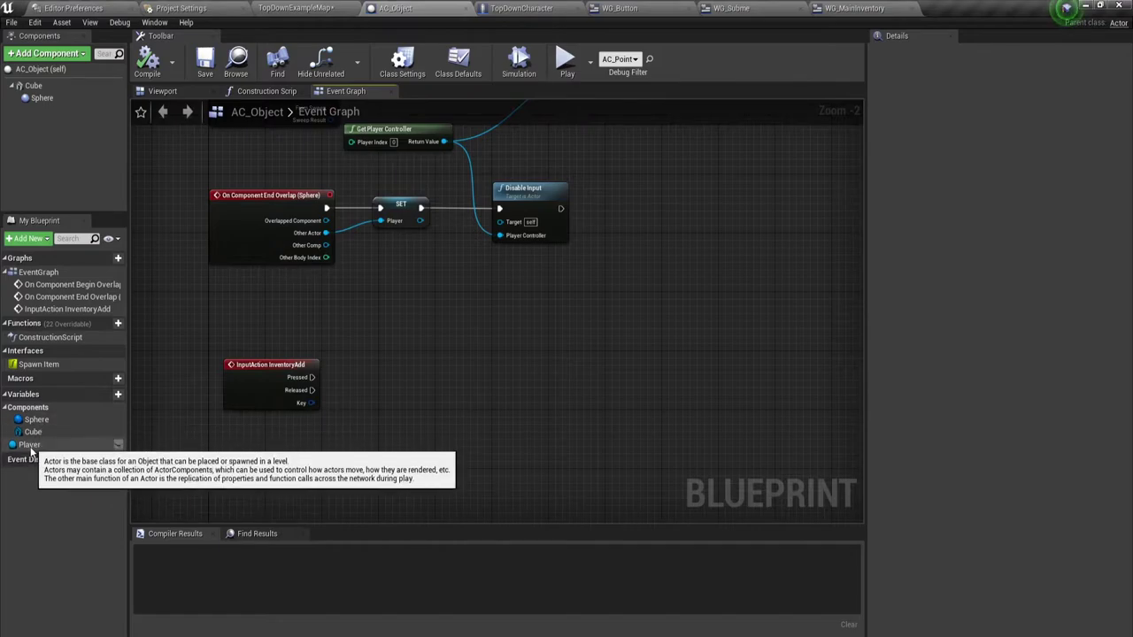
left_click_drag(30, 444, 371, 437)
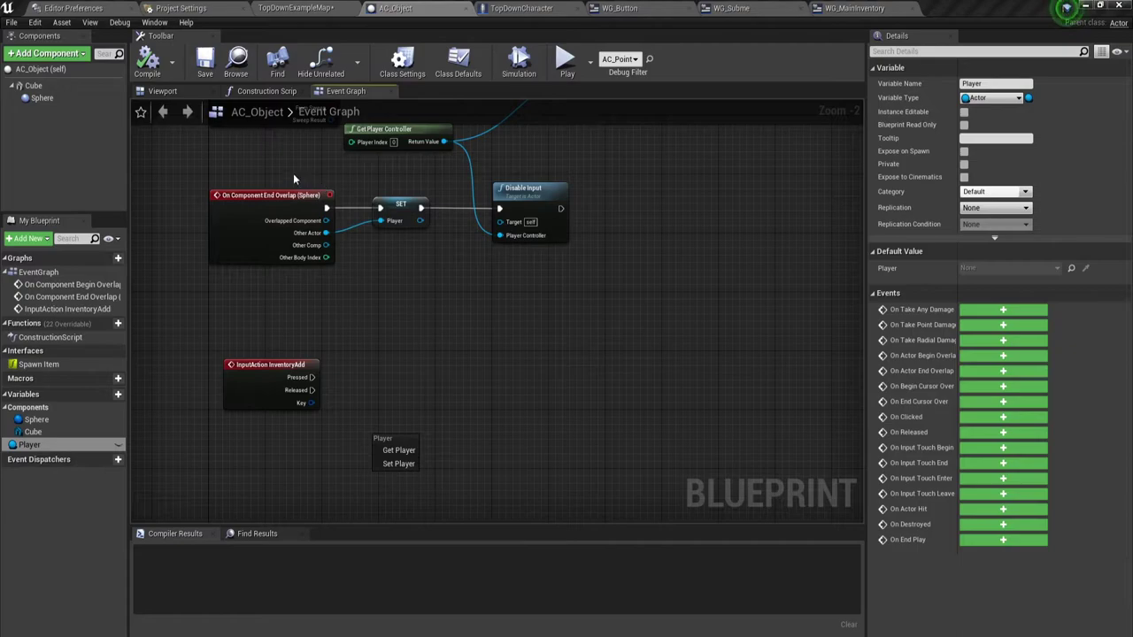
left_click(398, 449)
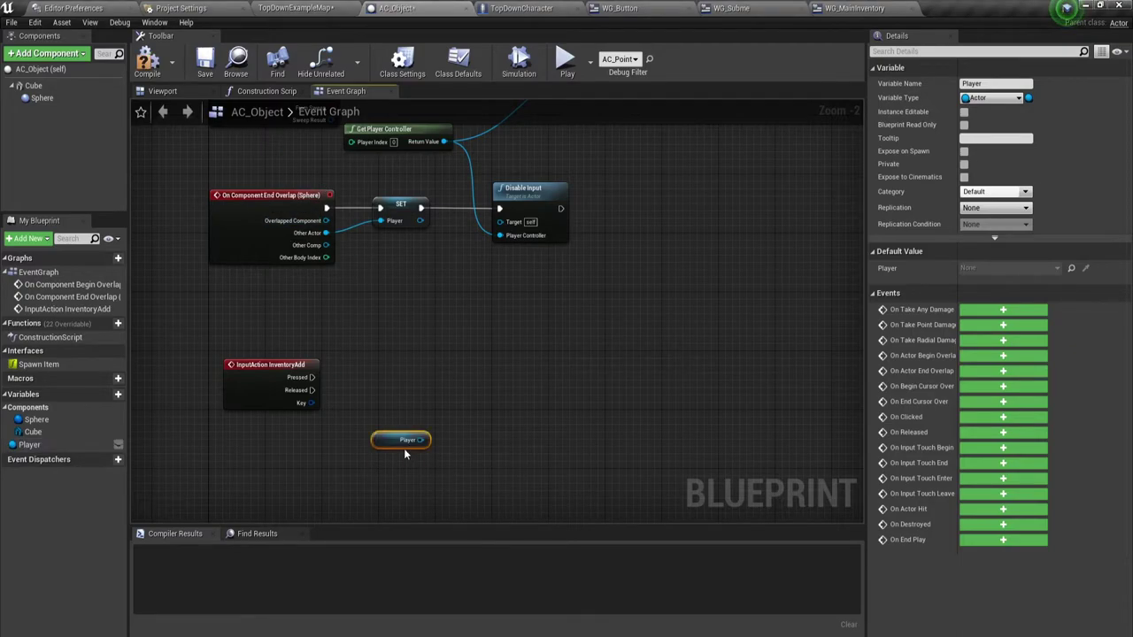
Step: Add an Action Inventory call on Player and run it when InventoryAdd is Pressed
mouse_move(391, 453)
left_mouse_down()
mouse_move(356, 431)
mouse_move(458, 364)
left_mouse_up()
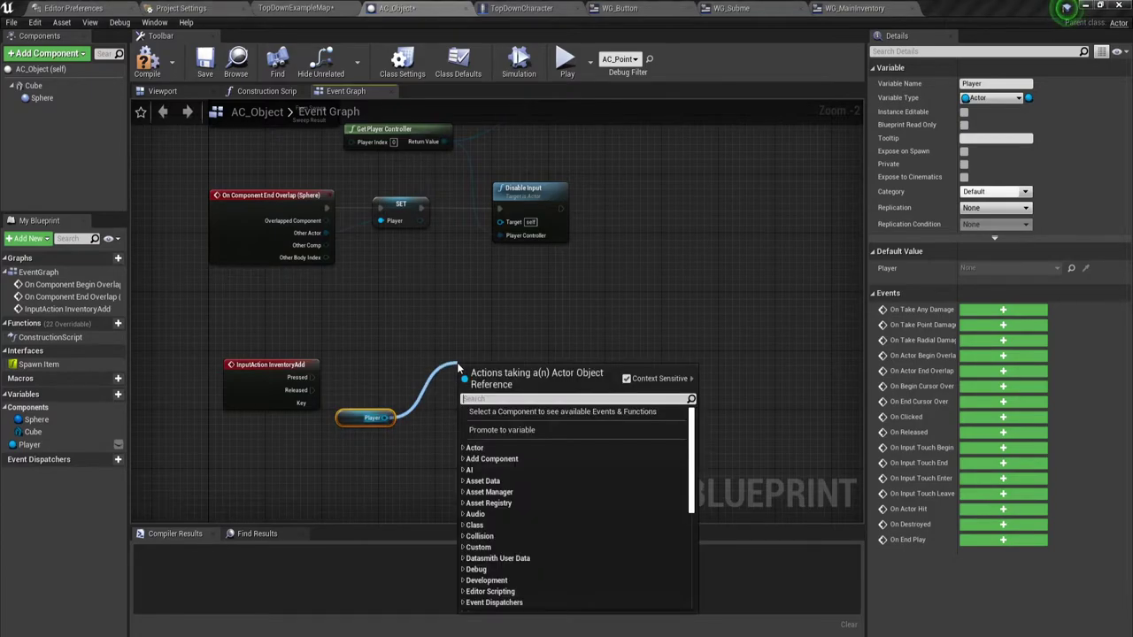
type("in")
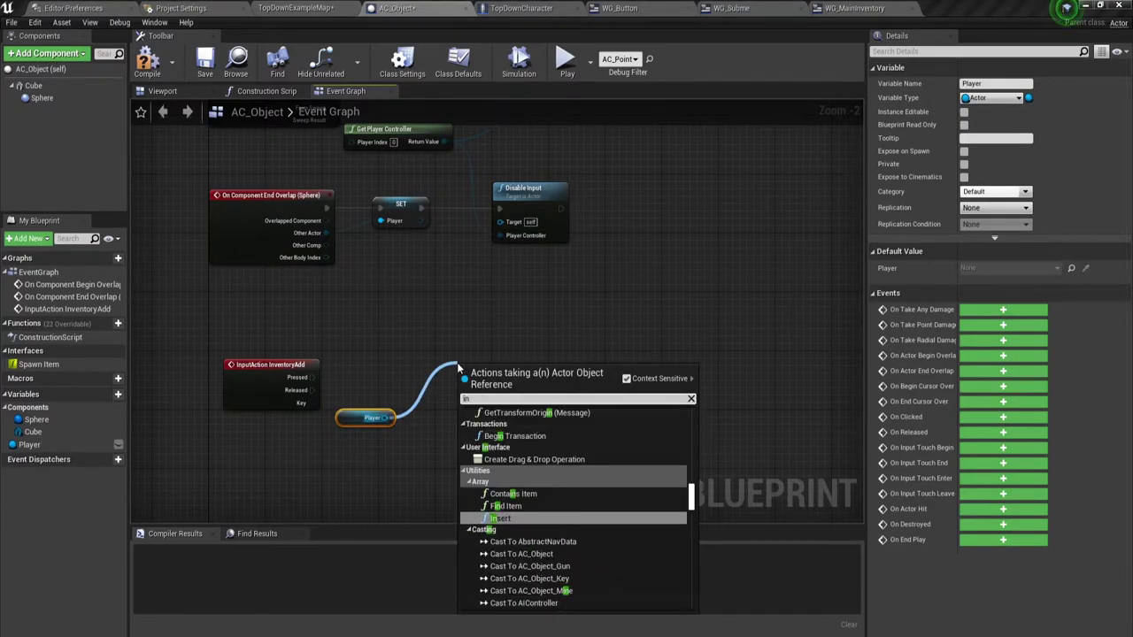
type("ve")
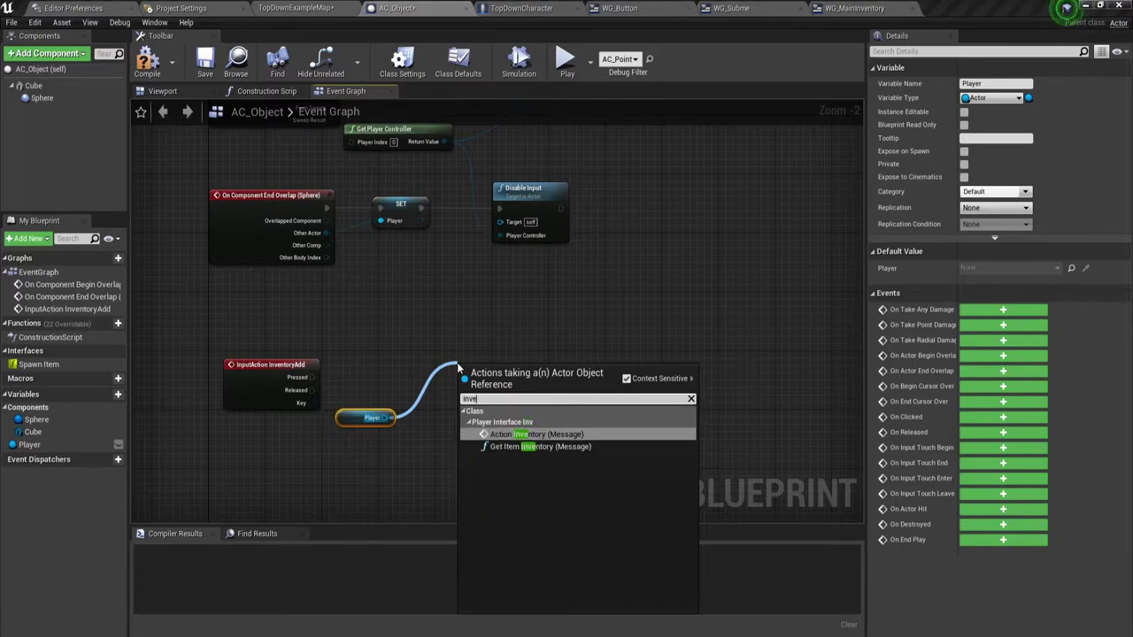
left_click(532, 434)
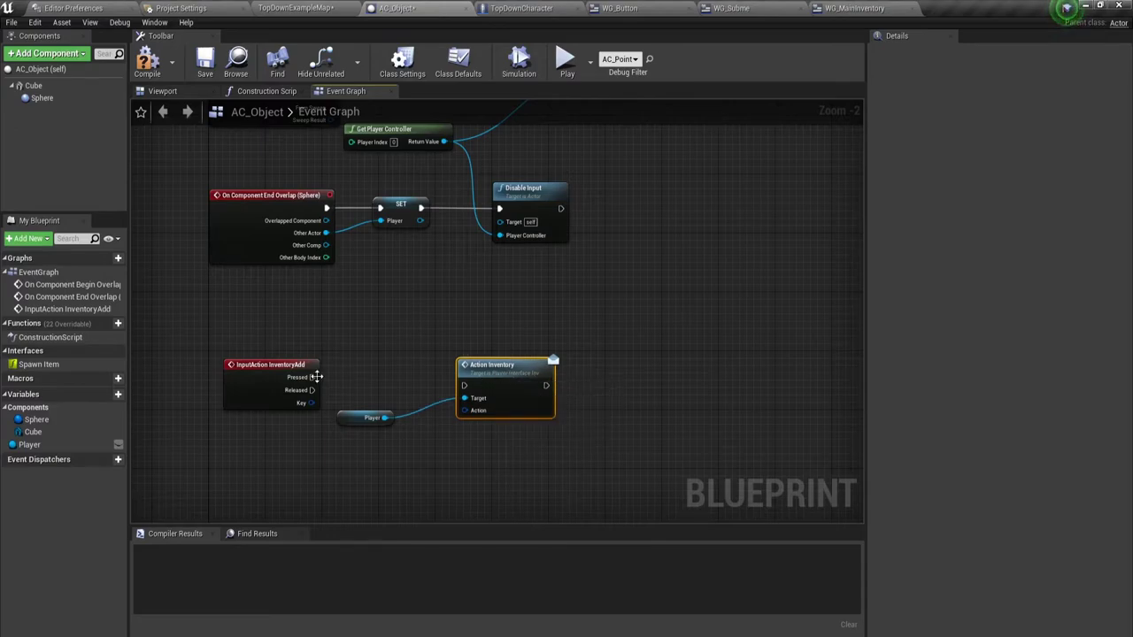
mouse_move(312, 377)
left_mouse_down()
mouse_move(464, 386)
mouse_move(481, 358)
mouse_move(559, 471)
mouse_move(545, 465)
left_mouse_up()
left_click(495, 347)
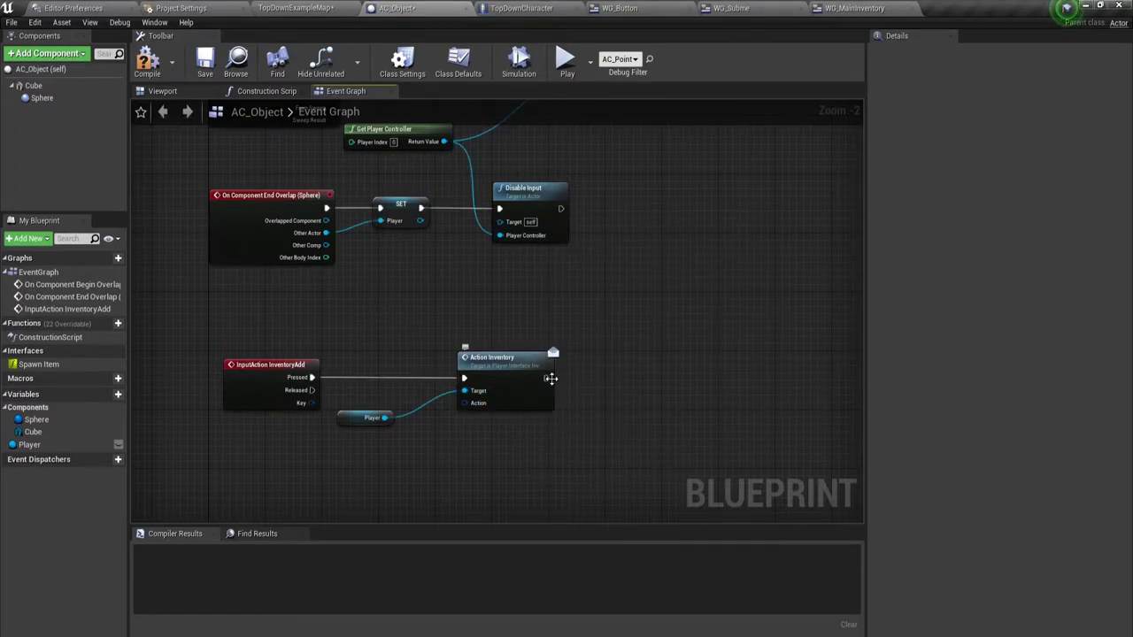
Step: Chain a DestroyActor node after Action Inventory to remove the pickup
left_click_drag(547, 378, 609, 383)
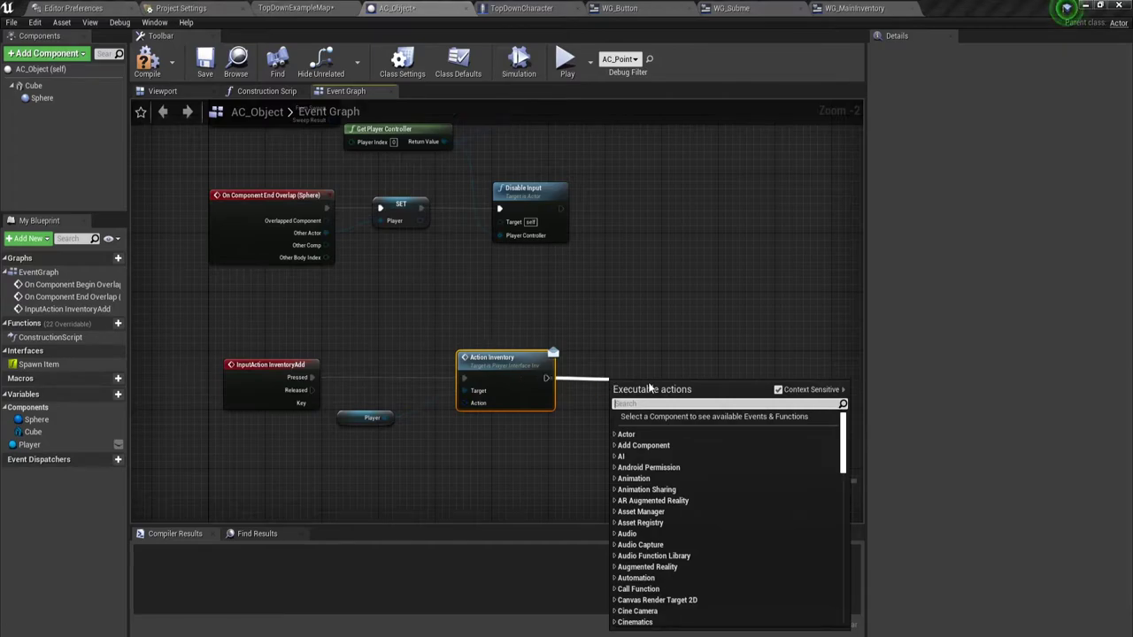
type("de")
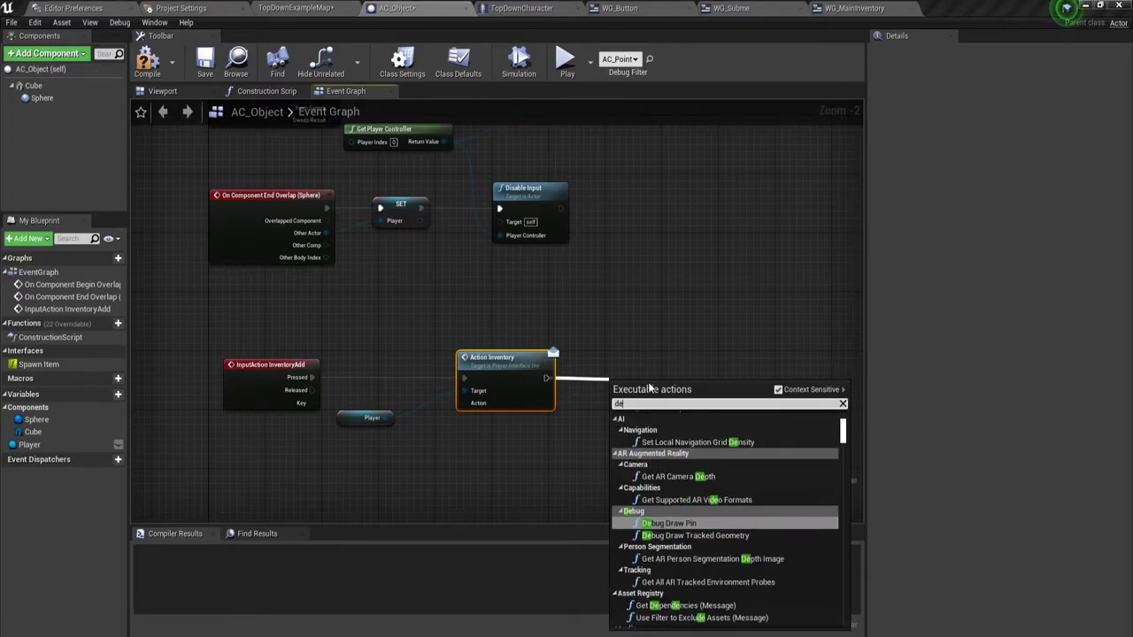
type("st")
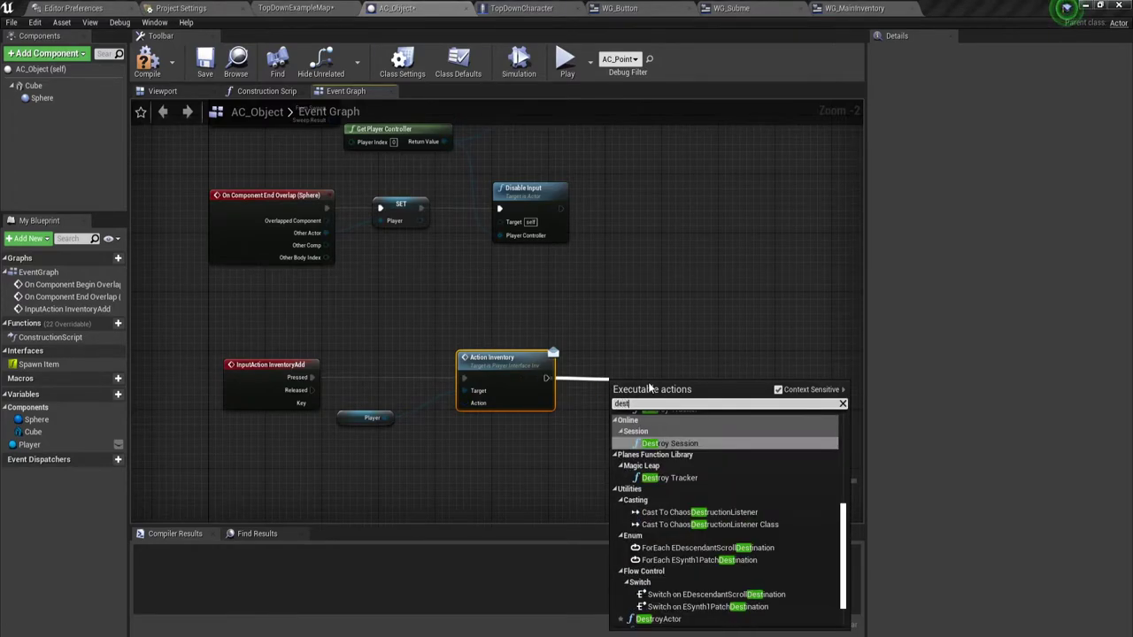
type("r")
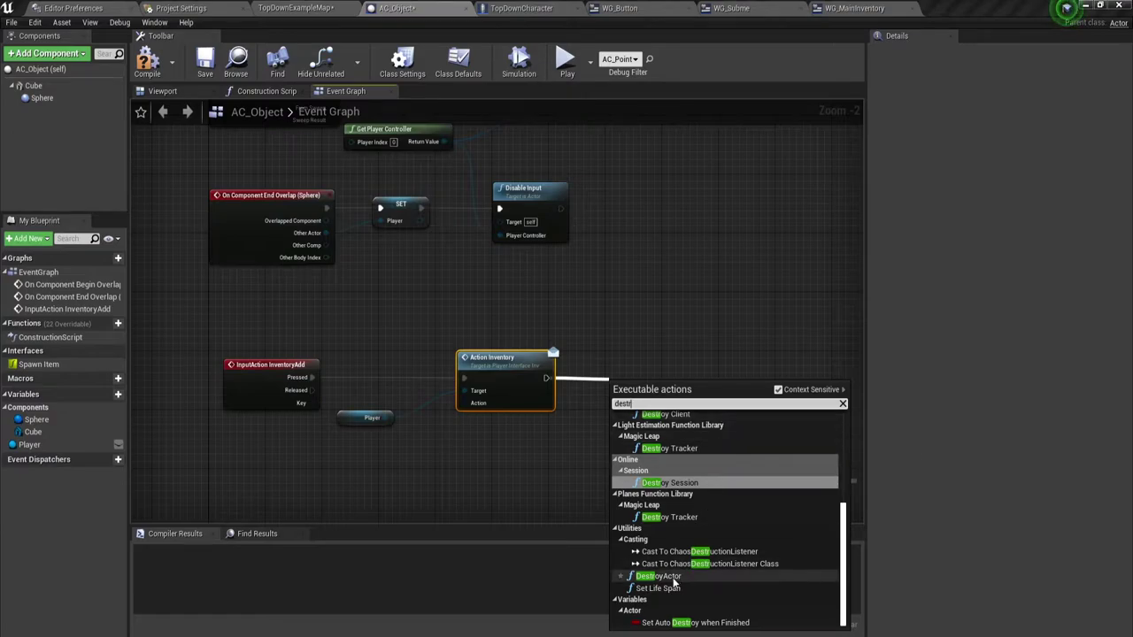
left_click(657, 577)
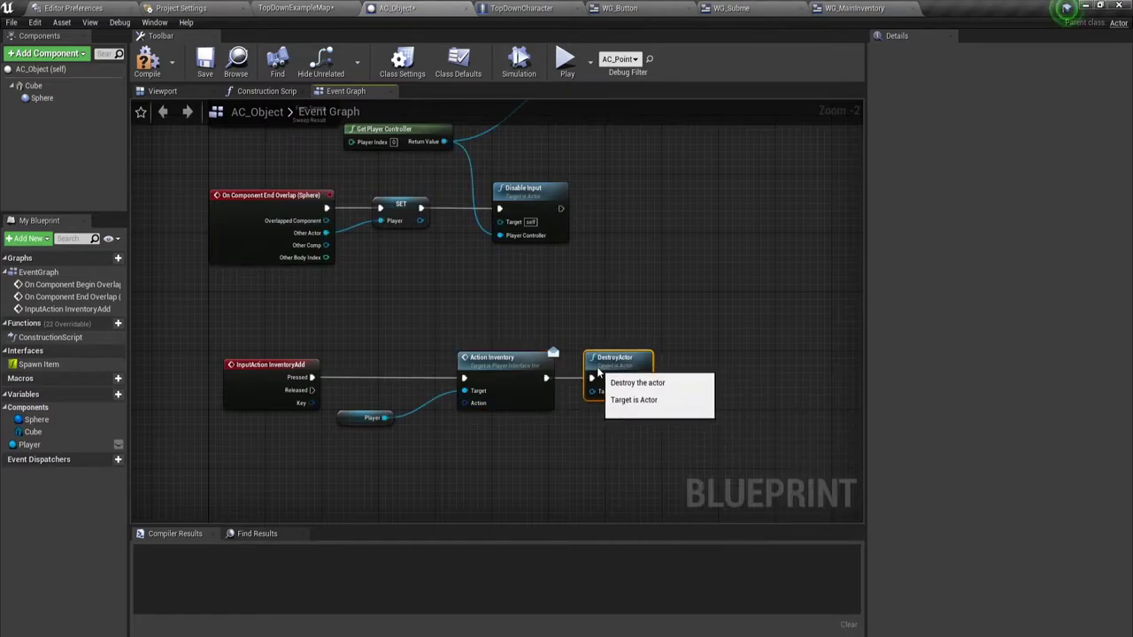
mouse_move(534, 456)
right_mouse_down()
mouse_move(593, 384)
mouse_move(528, 398)
right_mouse_up()
scroll(542, 376, "up", 1)
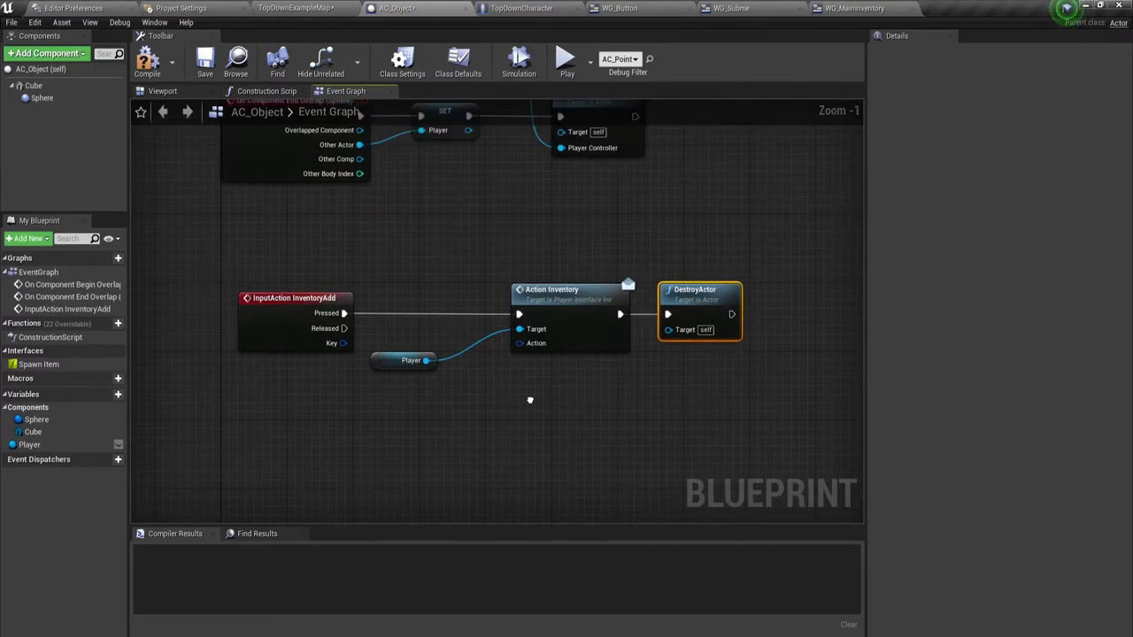
left_click_drag(676, 245, 715, 386)
left_click(718, 384)
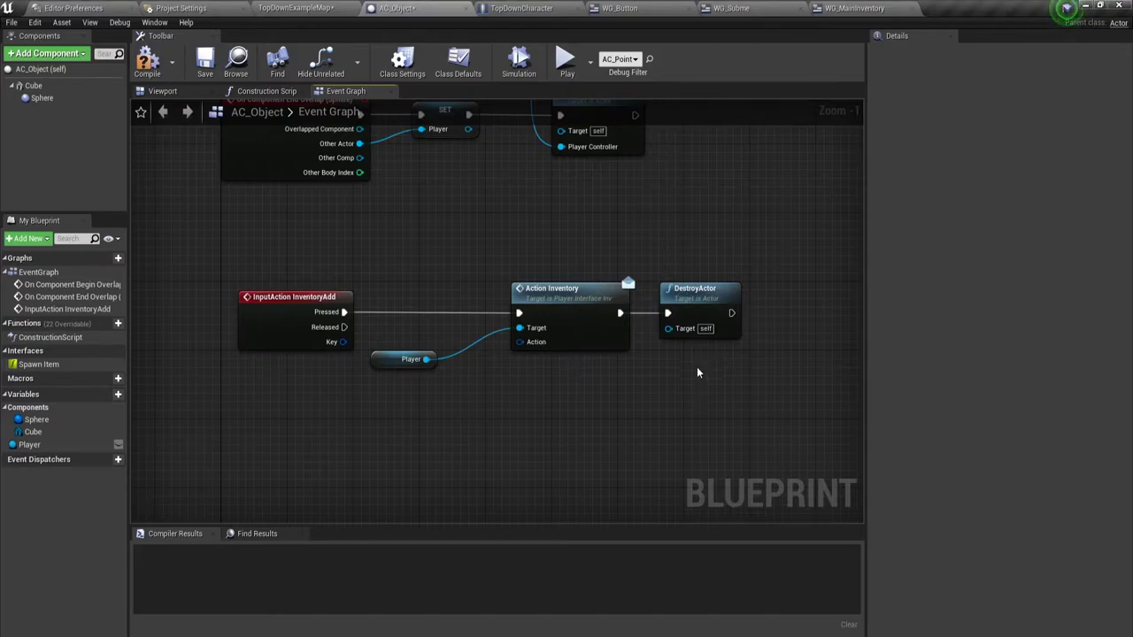
right_click_drag(719, 354, 695, 297)
left_click_drag(620, 208, 683, 396)
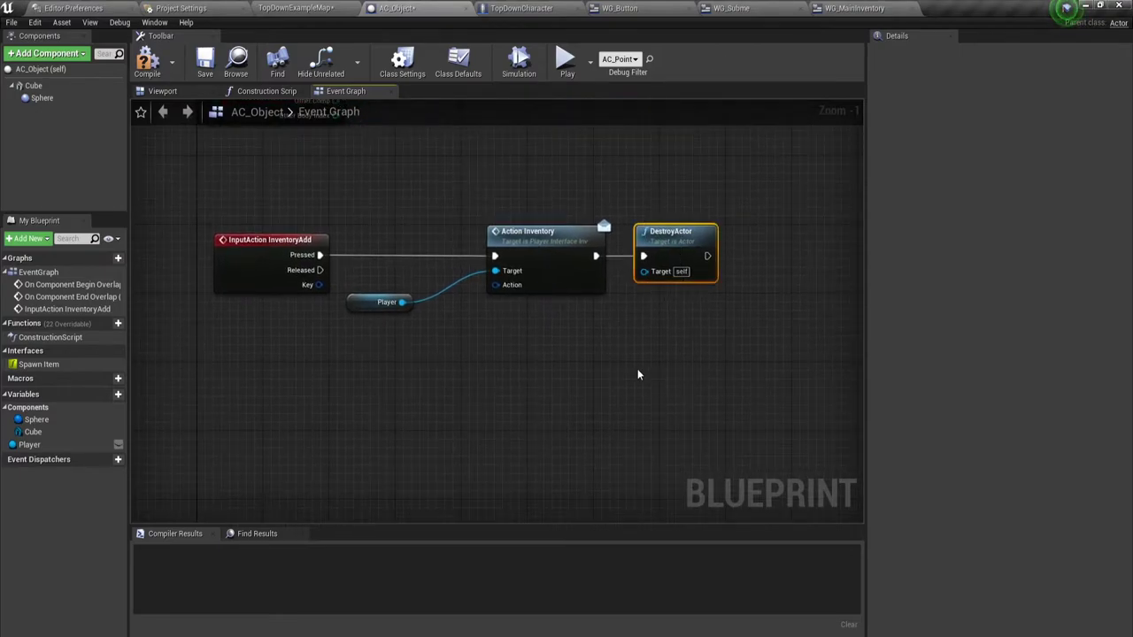
right_click_drag(661, 345, 750, 336)
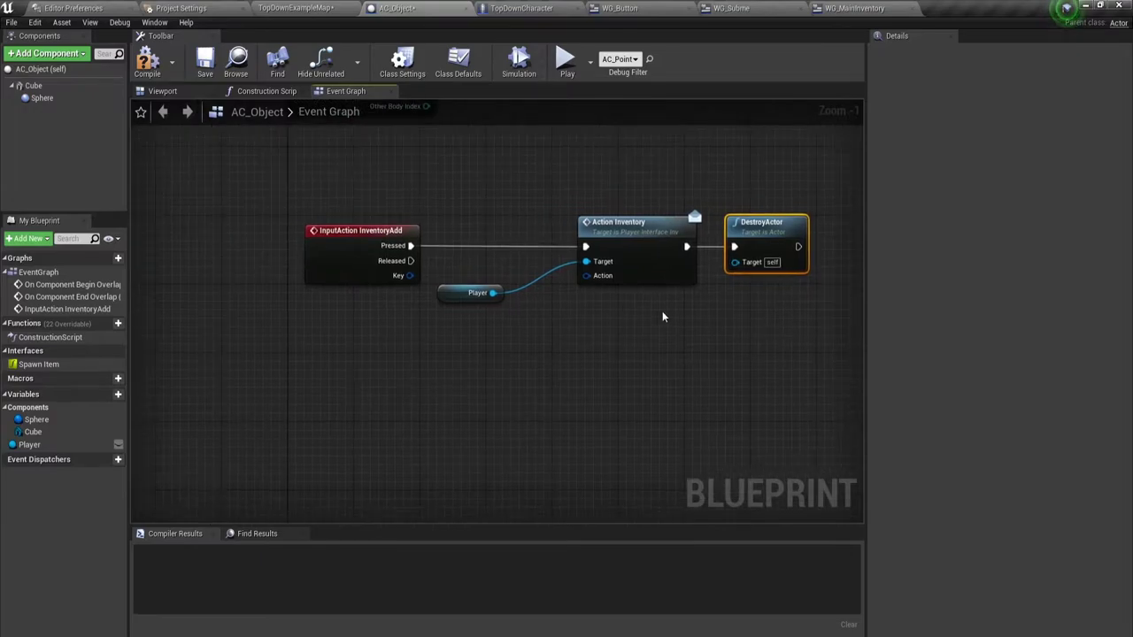
Step: Feed Action Inventory's Action input from a new Make PlayerActionStruct node
left_click_drag(585, 275, 529, 370)
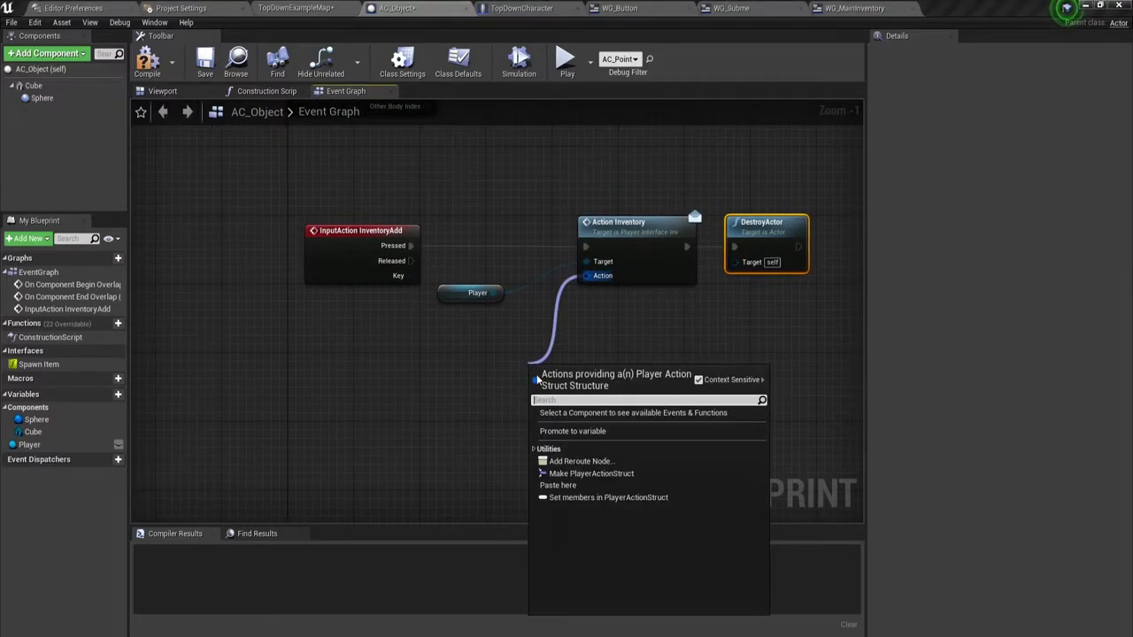
left_click(592, 474)
left_click_drag(600, 366, 482, 338)
right_click_drag(541, 476, 651, 436)
scroll(656, 414, "up", 1)
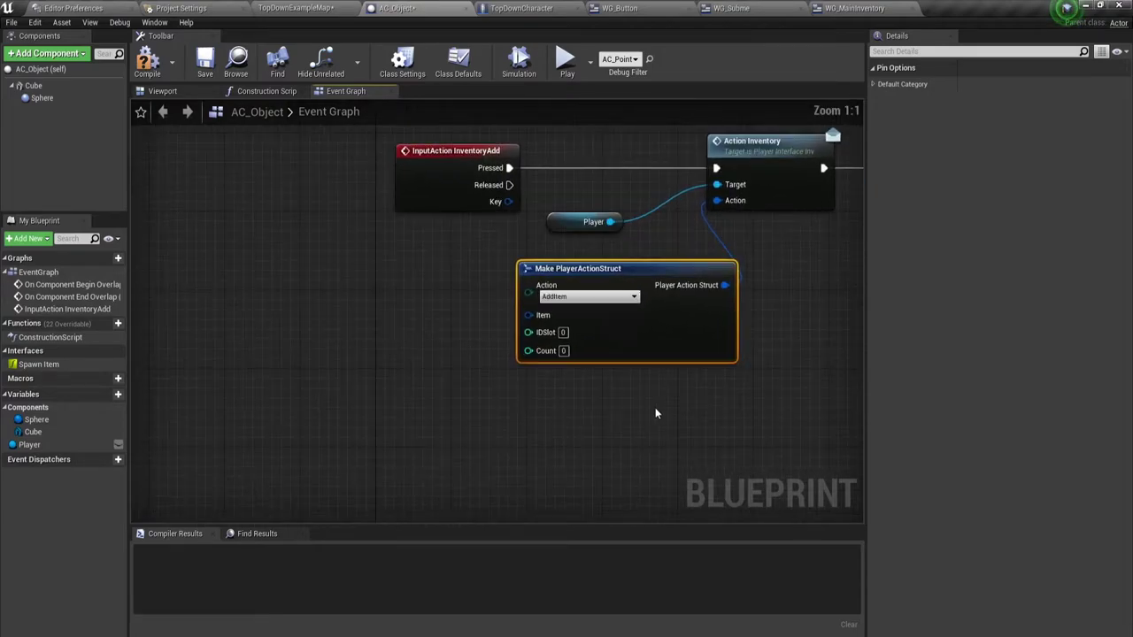
right_click_drag(602, 358, 566, 391)
Step: Promote the struct's Item input to a new variable named Item
left_click_drag(493, 349, 423, 347)
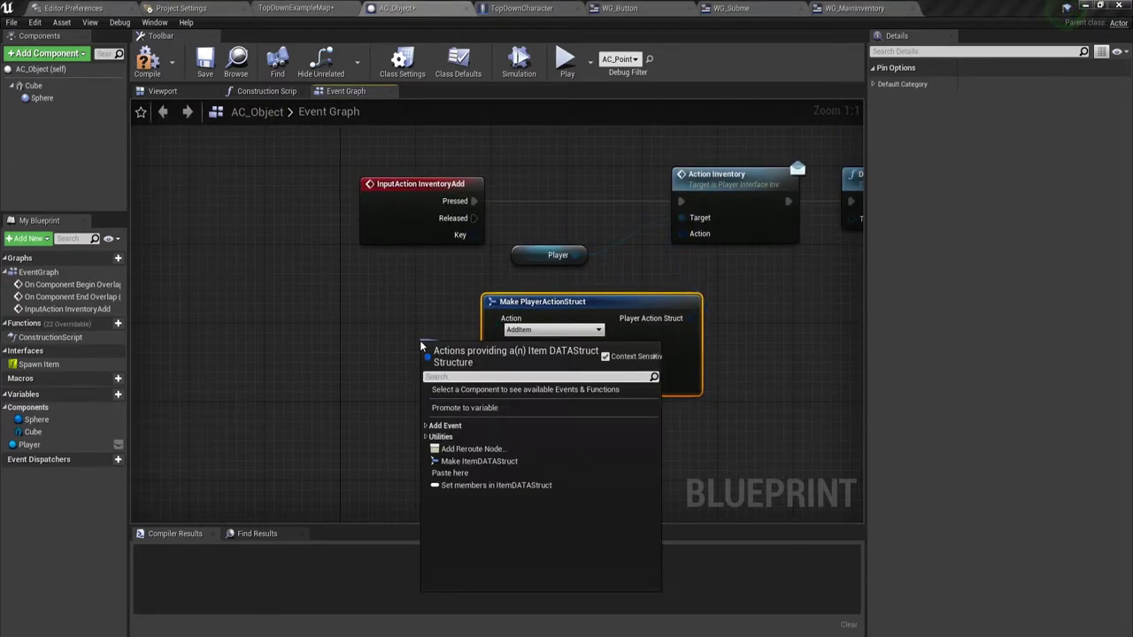
left_click(466, 409)
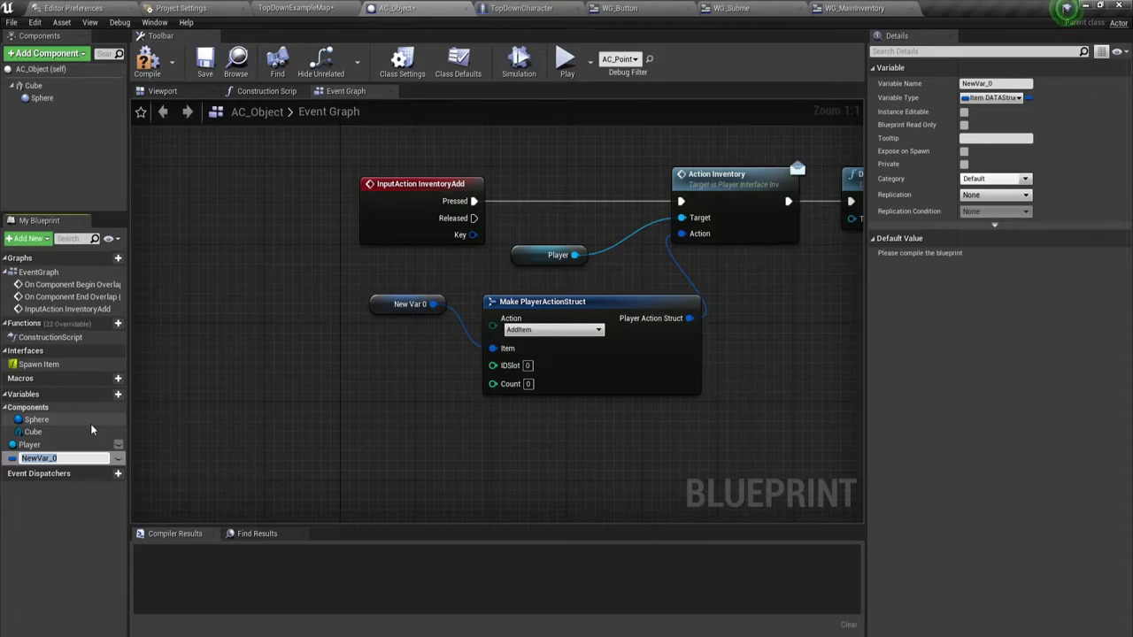
type("Item")
key("Return")
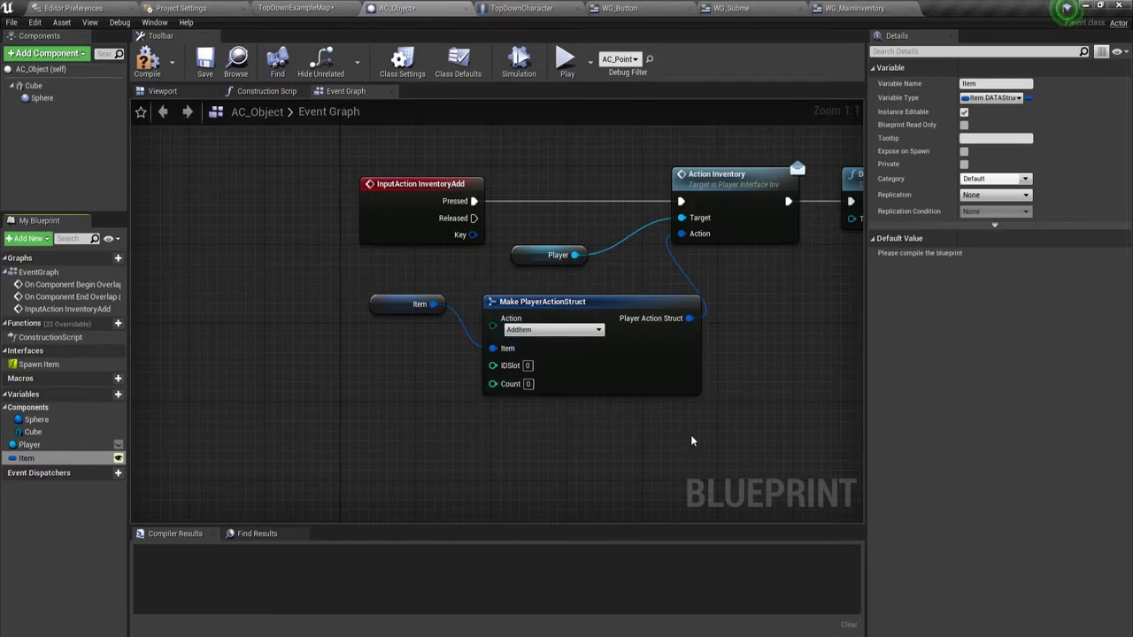
Step: Keep the struct's Action set to AddItem, then compile and save AC_Object
right_click_drag(715, 455, 652, 449)
left_click(513, 328)
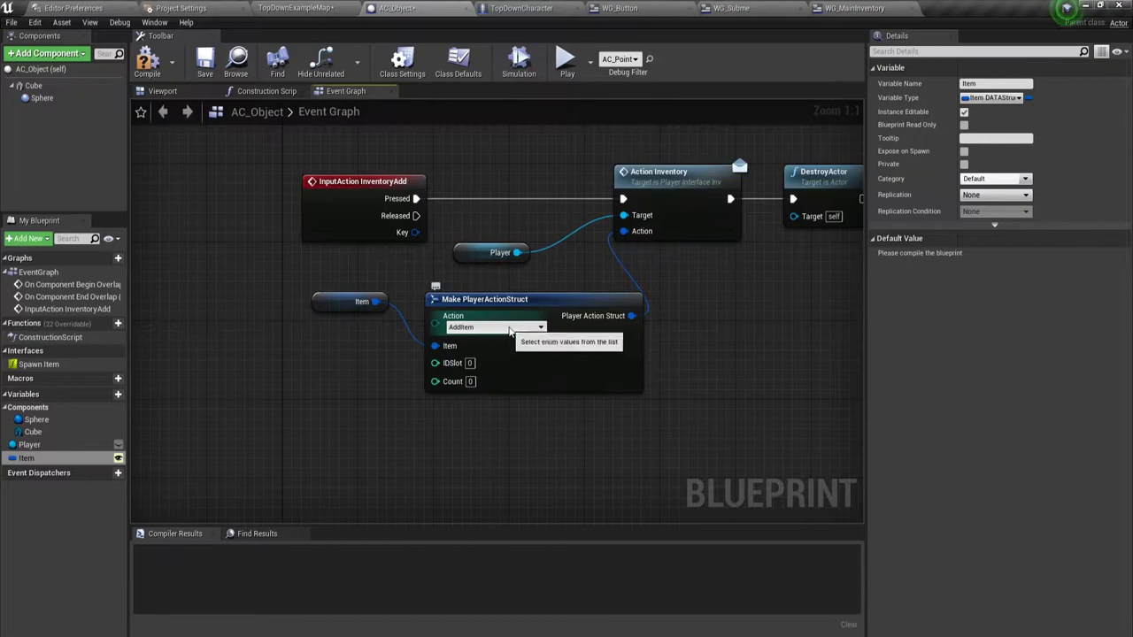
left_click(511, 331)
right_click_drag(520, 331, 448, 324)
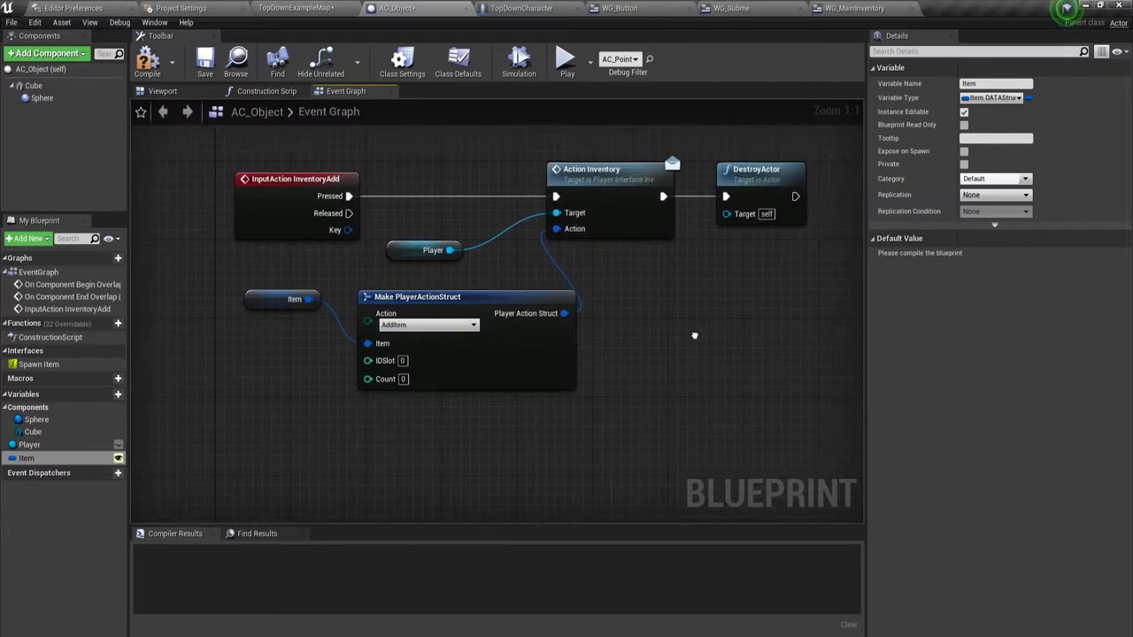
left_click(448, 324)
left_click(389, 330)
left_click(388, 321)
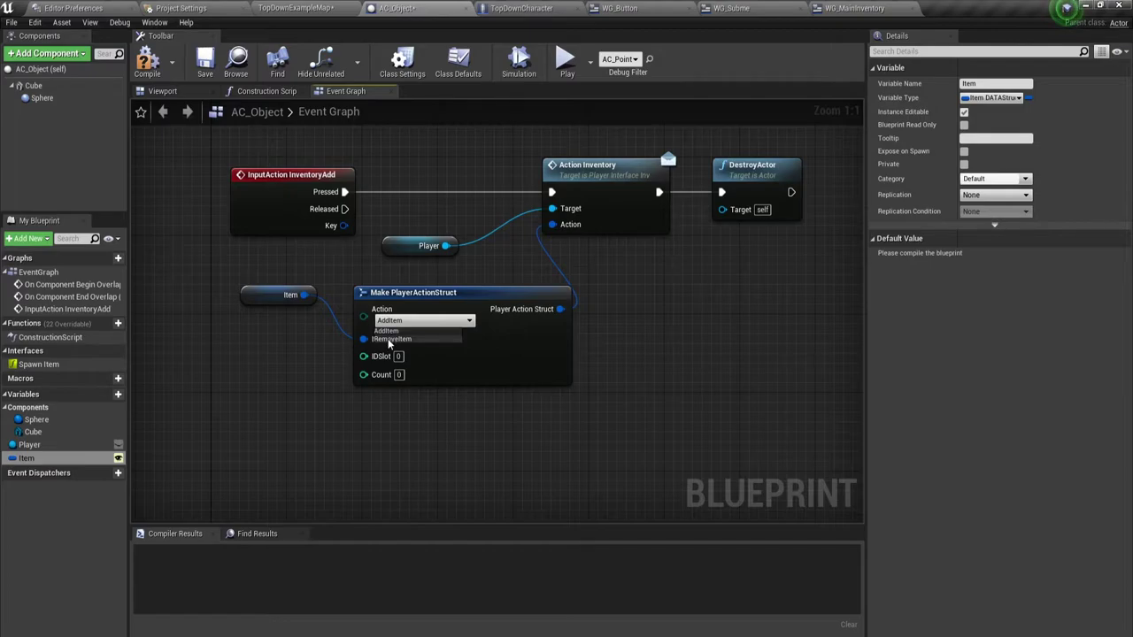
left_click(389, 344)
left_click(389, 322)
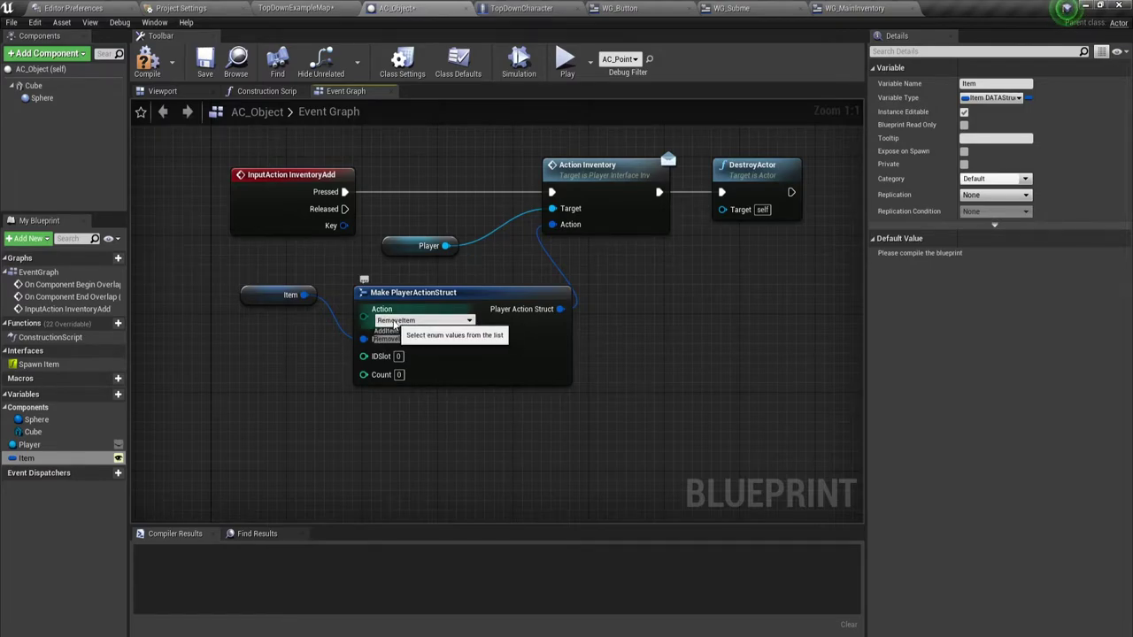
left_click(390, 330)
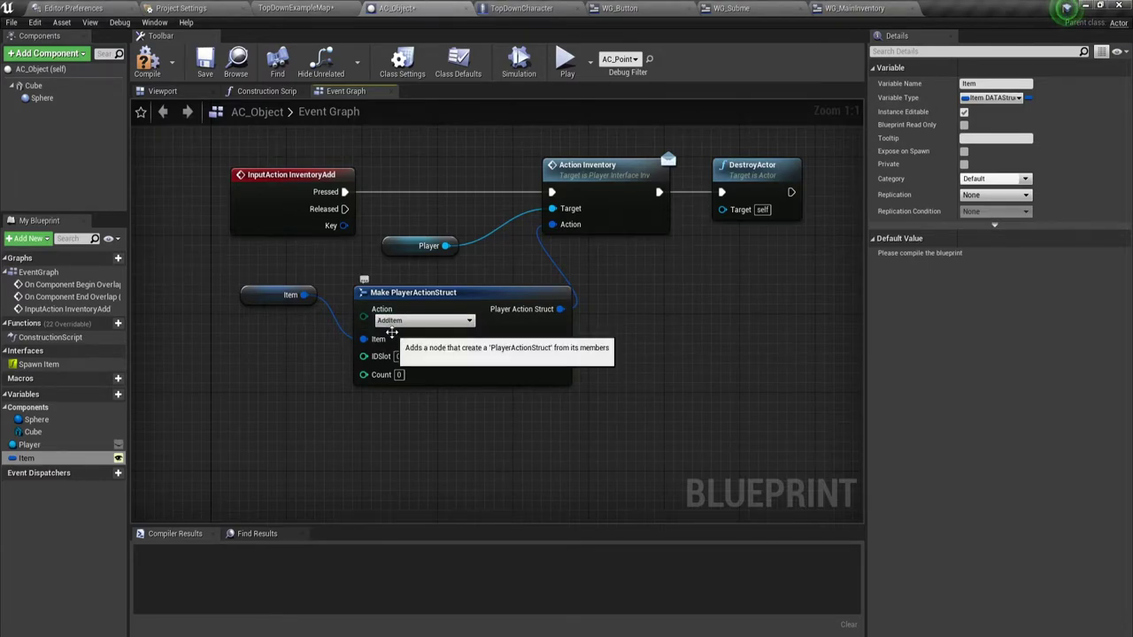
left_click(394, 320)
left_click(420, 337)
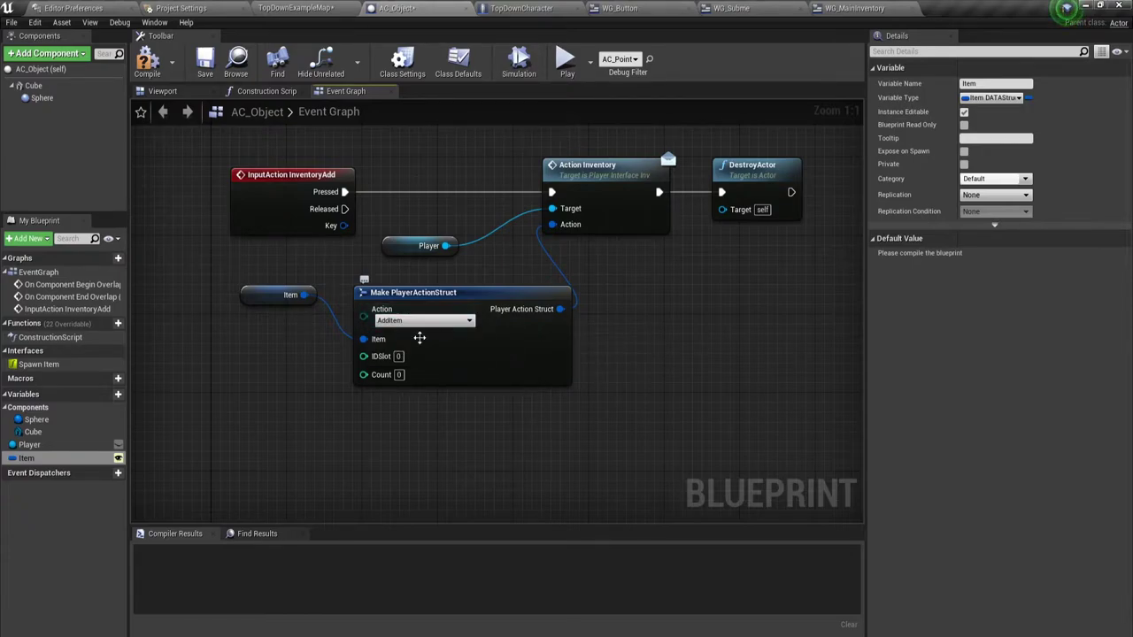
right_click_drag(668, 319, 656, 321)
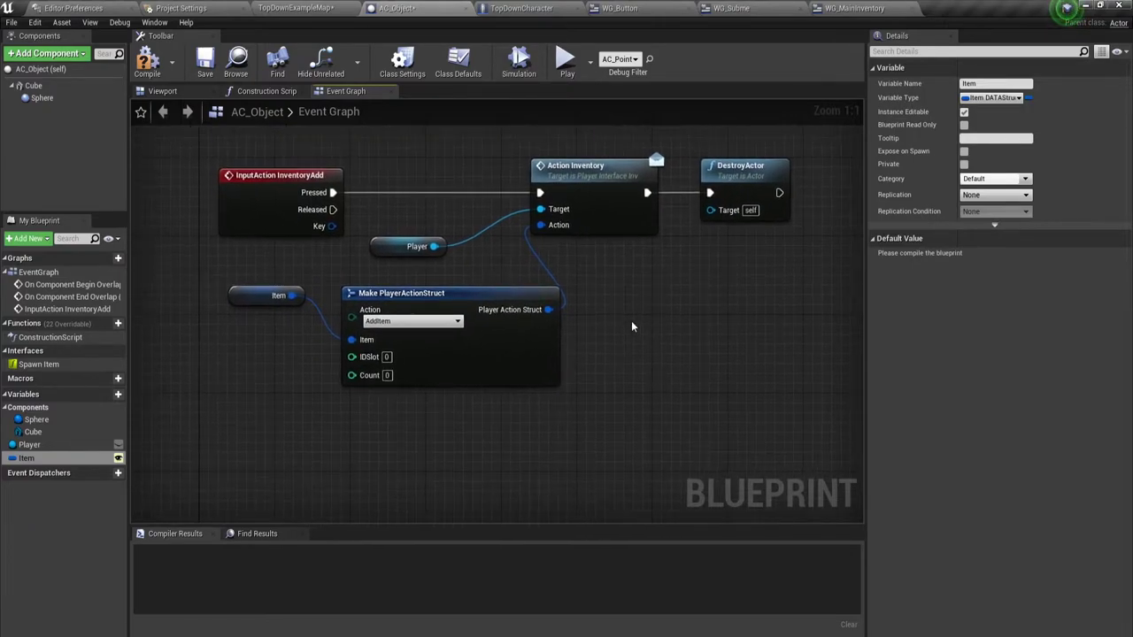
left_click(205, 62)
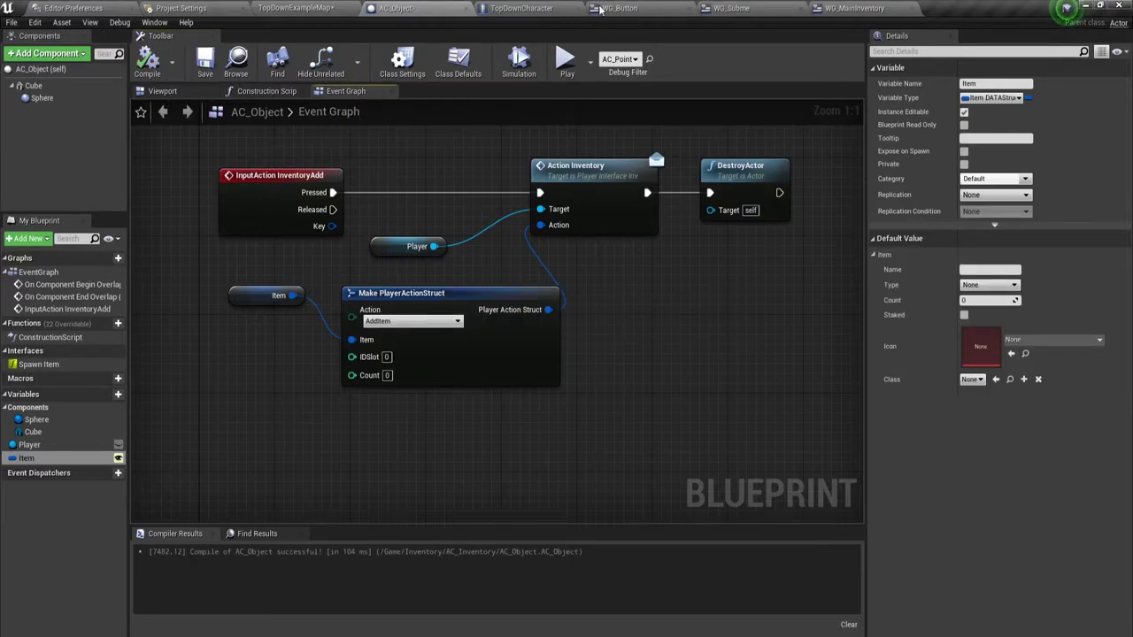
Step: In the level, set the mine pickup's Item Name to Мина and Type to Mine
left_click(262, 8)
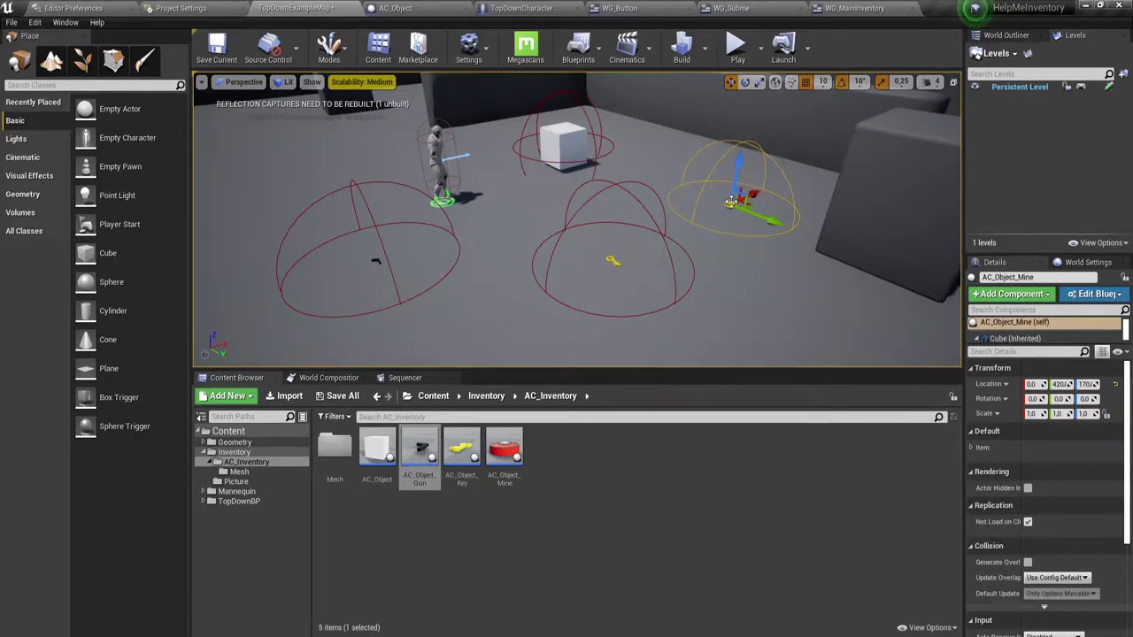
left_click(972, 448)
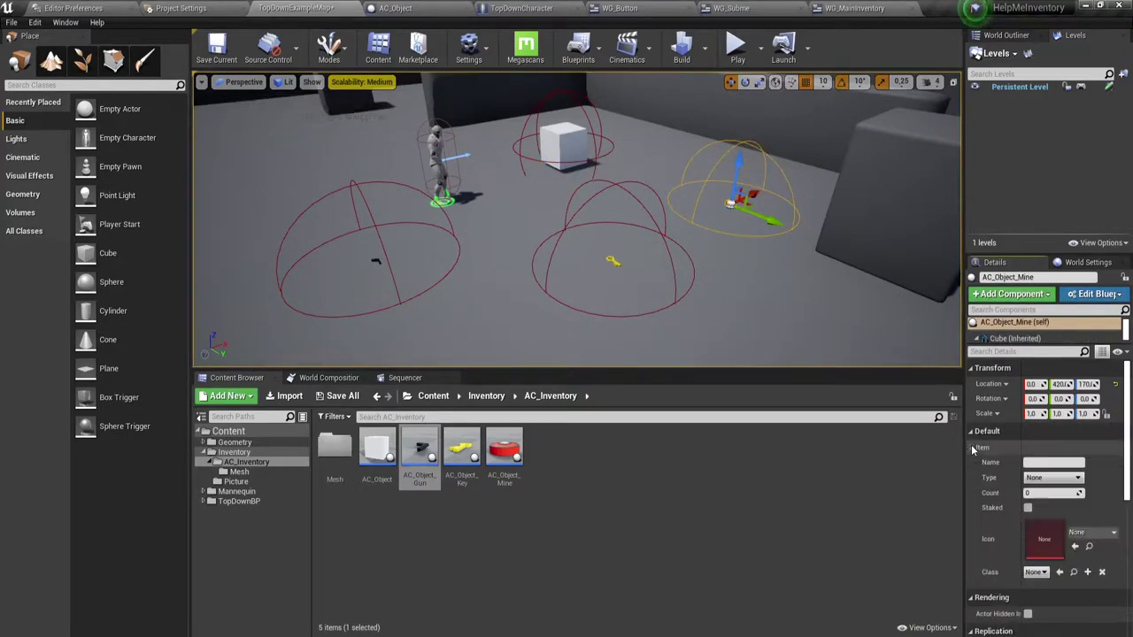
left_click(1037, 462)
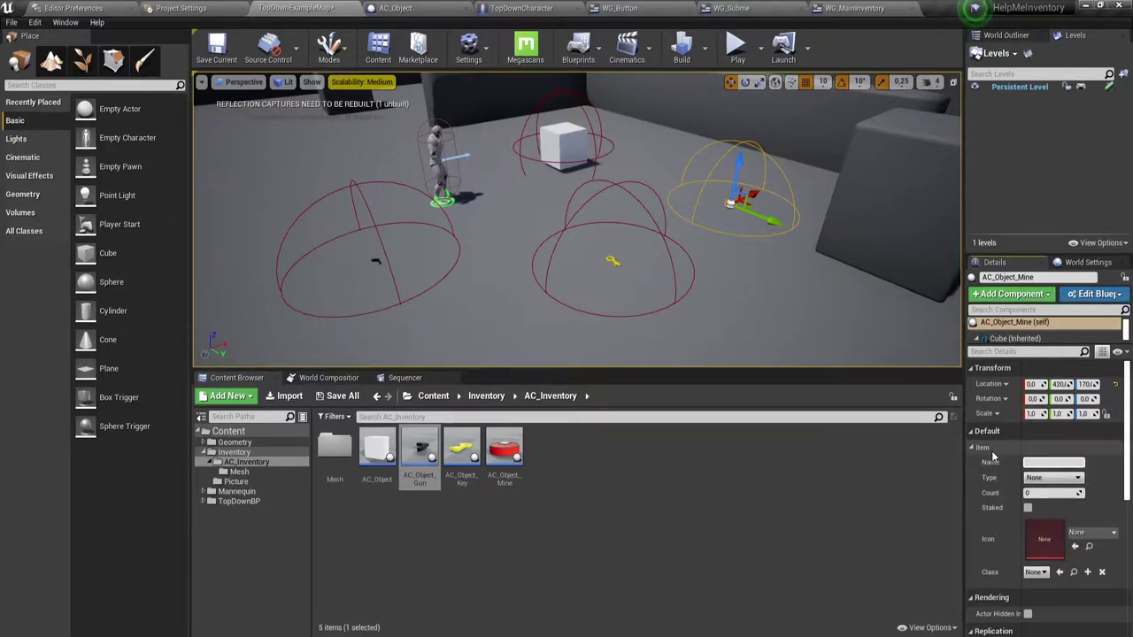
left_click(1045, 480)
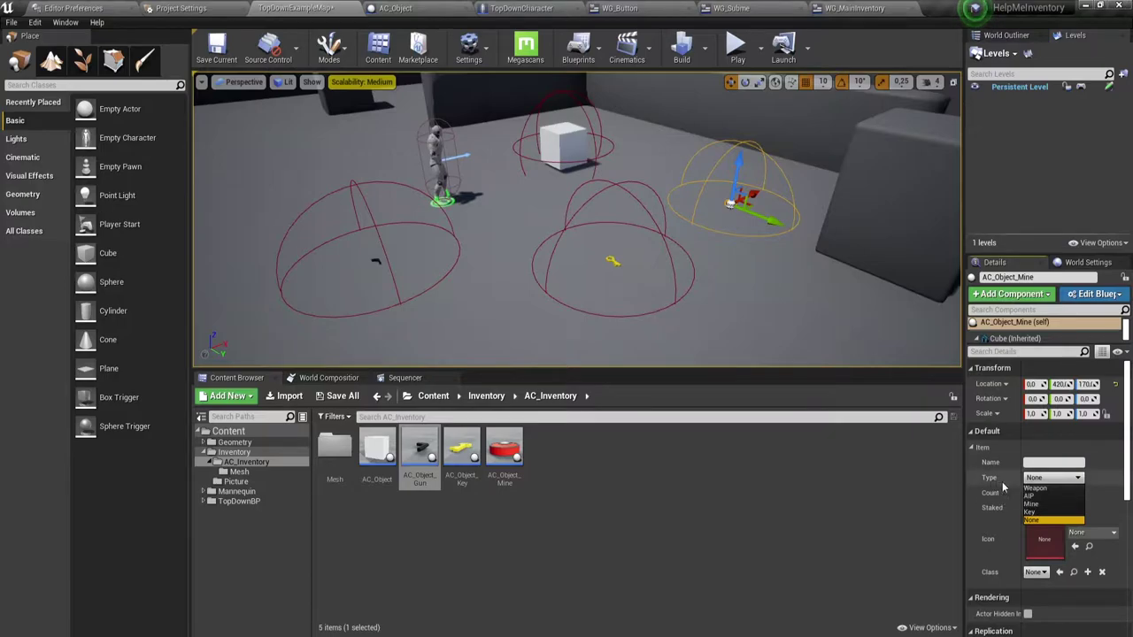
key("Escape")
left_click(1053, 478)
left_click(1049, 494)
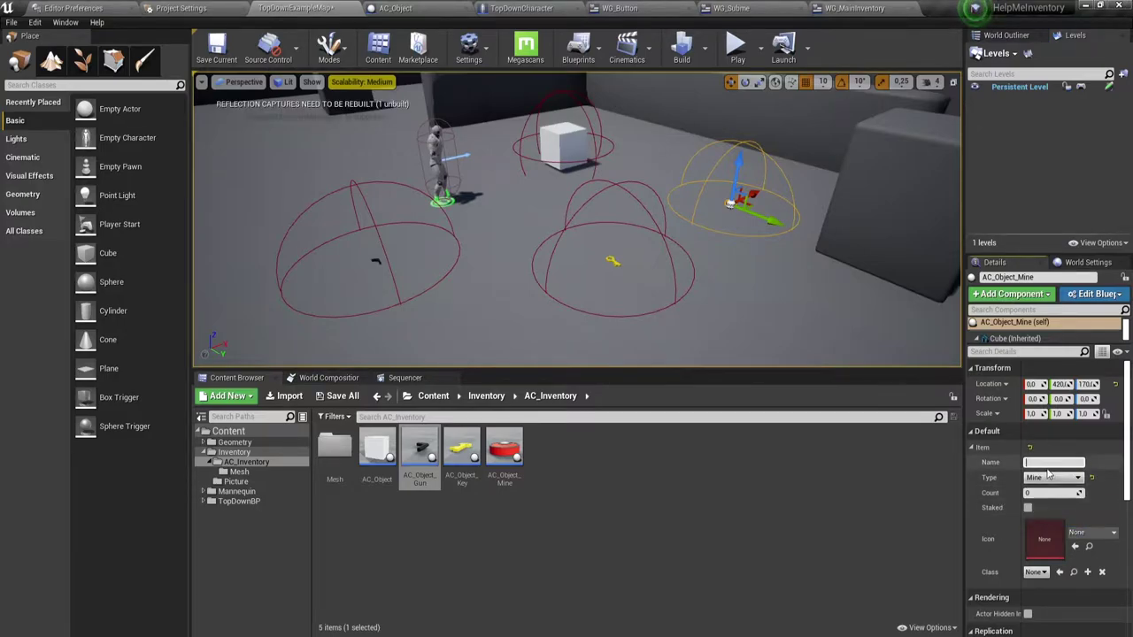
left_click(1052, 462)
key("BackSpace")
key("BackSpace")
key("BackSpace")
key("Return")
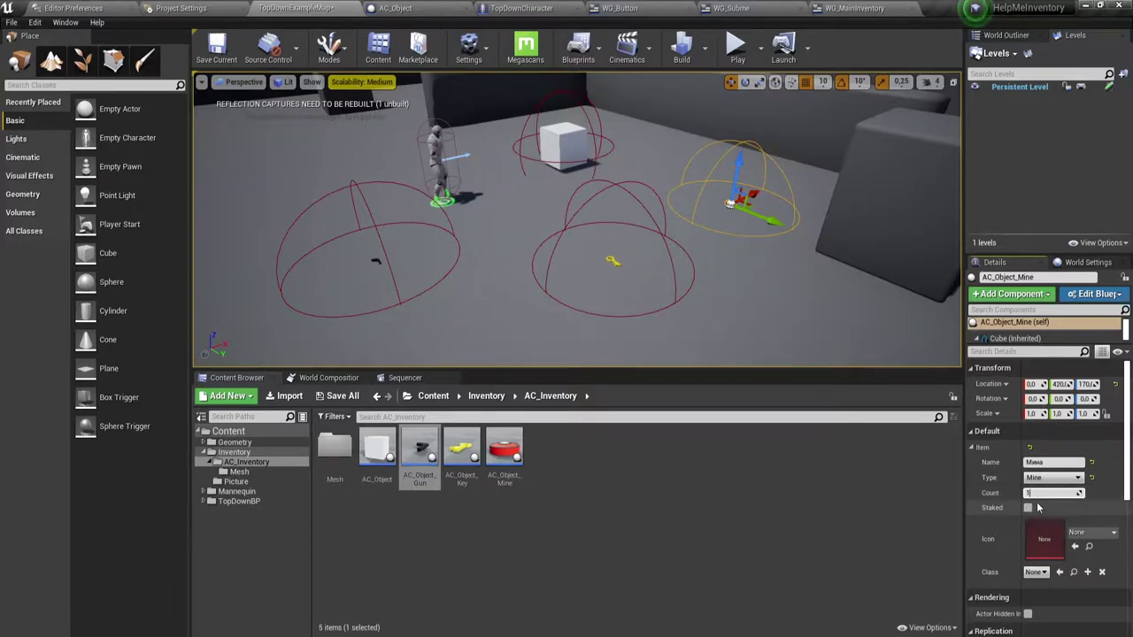
Step: Mark the mine item Staked, give it the mina icon and AC_Object_Mine class
left_click(1028, 507)
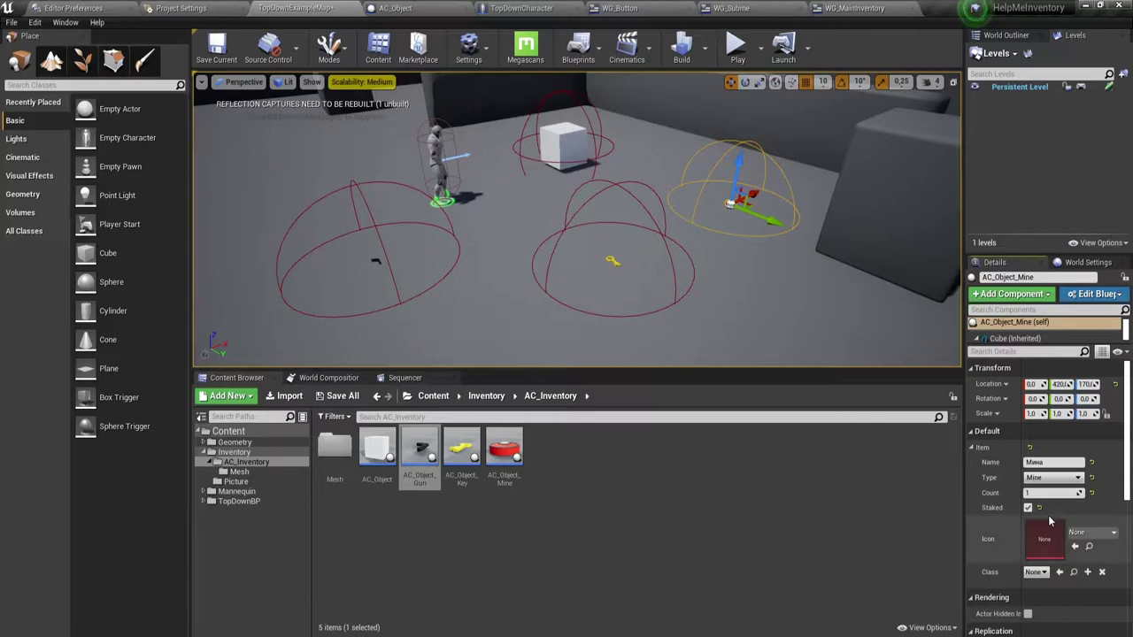
left_click(1087, 532)
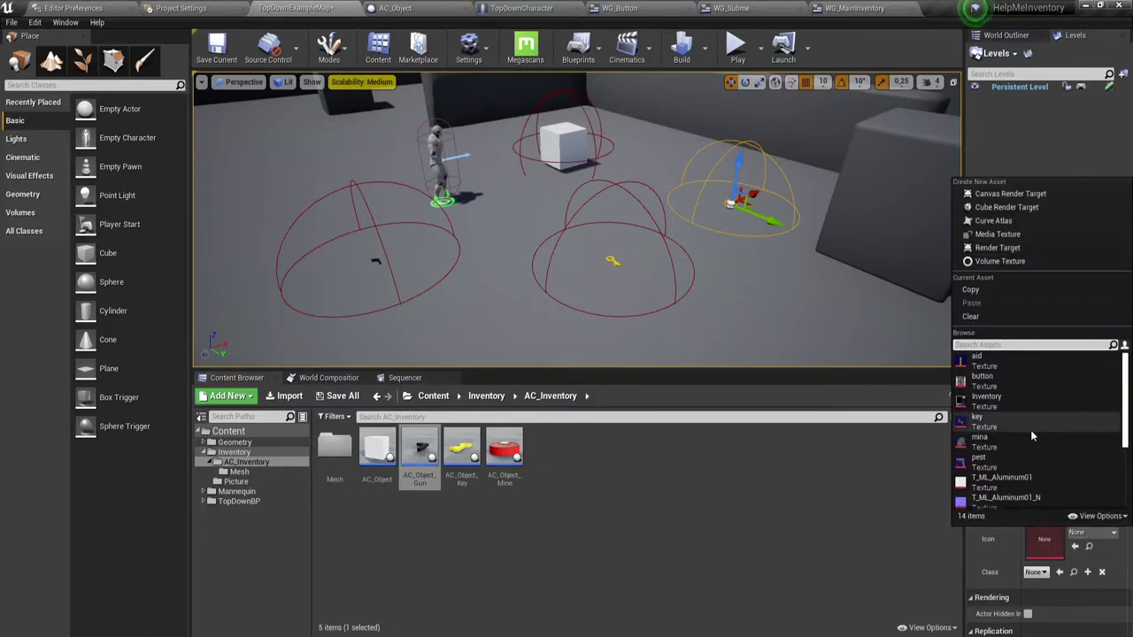
left_click(983, 449)
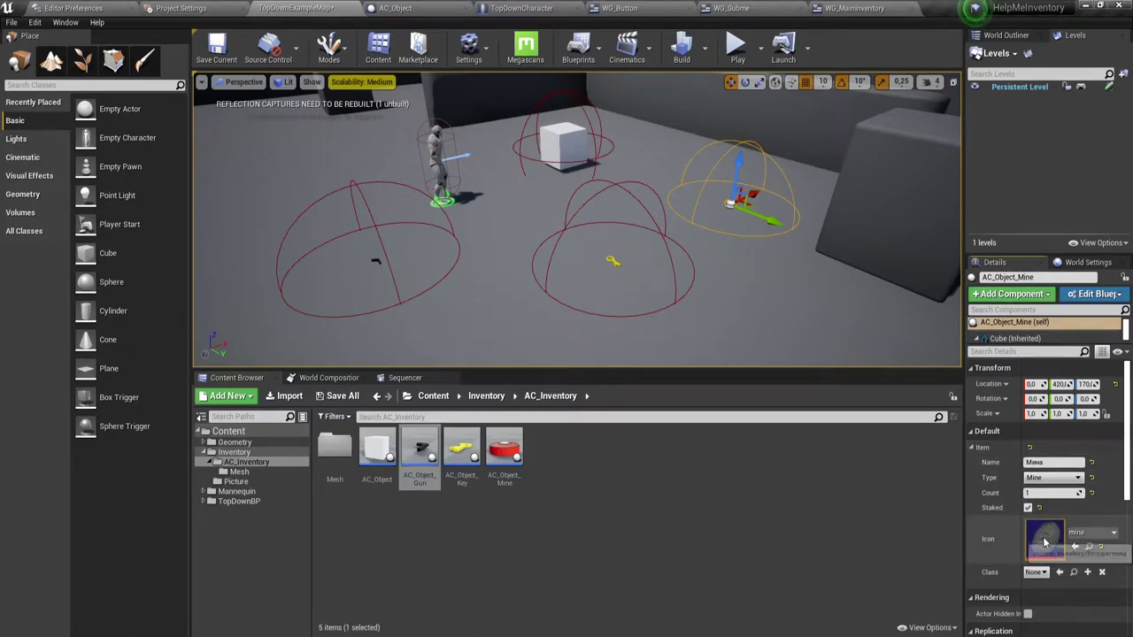
scroll(1044, 529, "down", 1)
scroll(1049, 524, "down", 1)
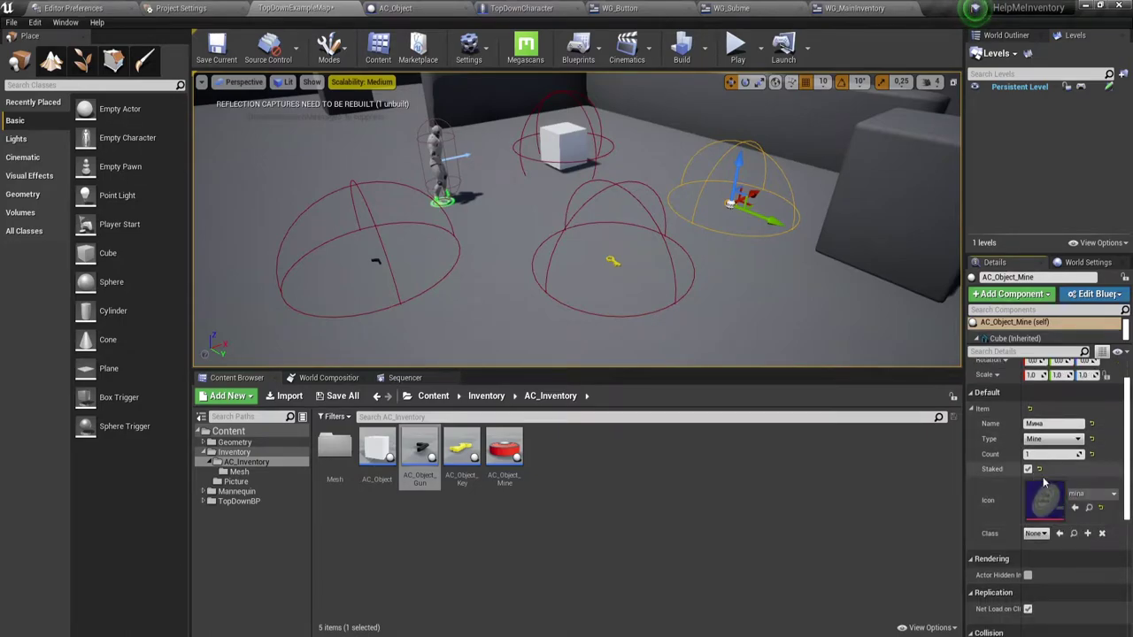
left_click(1037, 534)
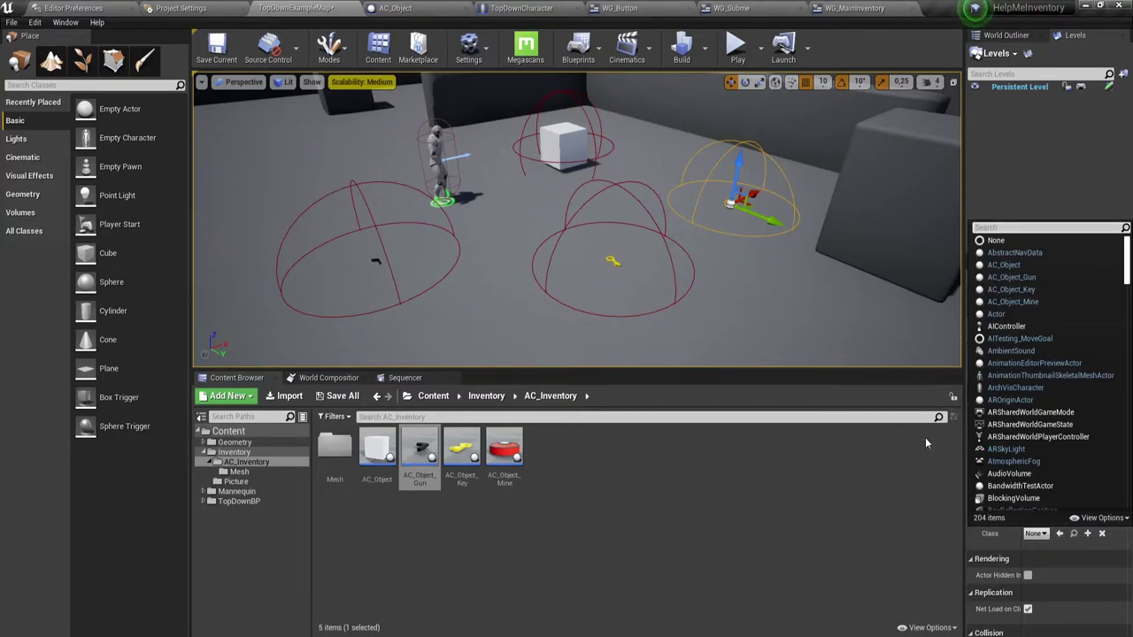
left_click(1062, 533)
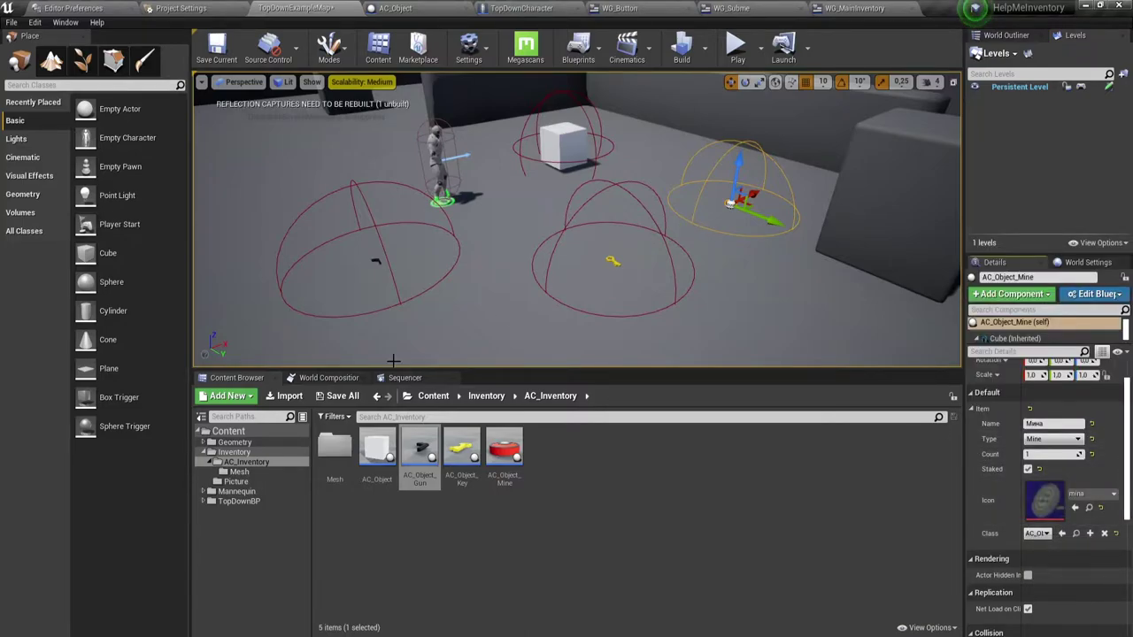
left_click(505, 442)
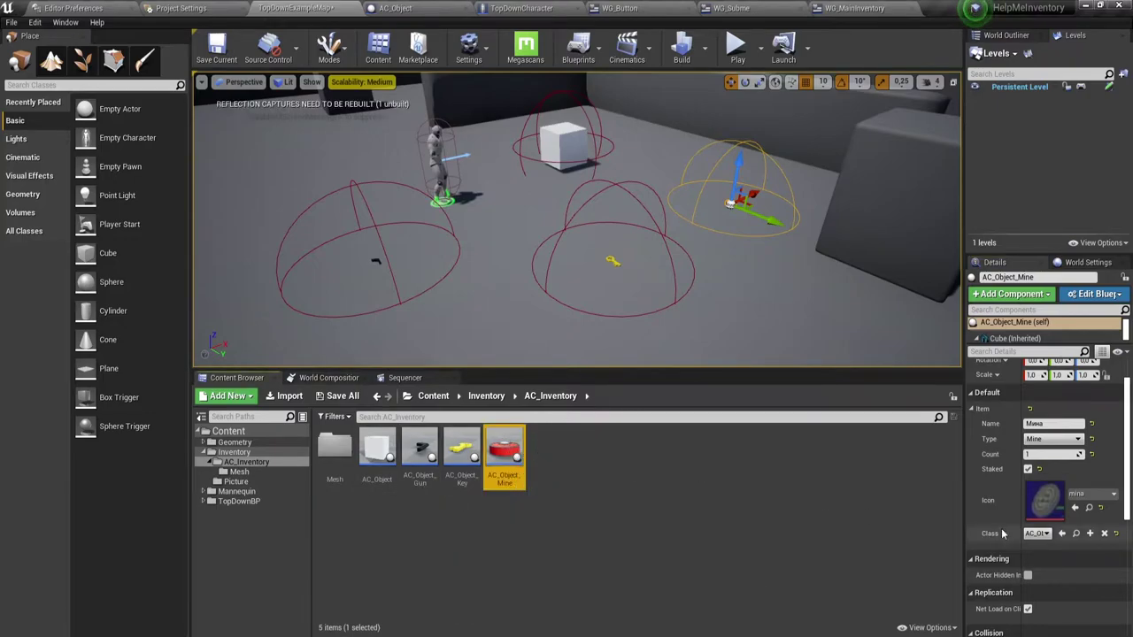
left_click(1062, 534)
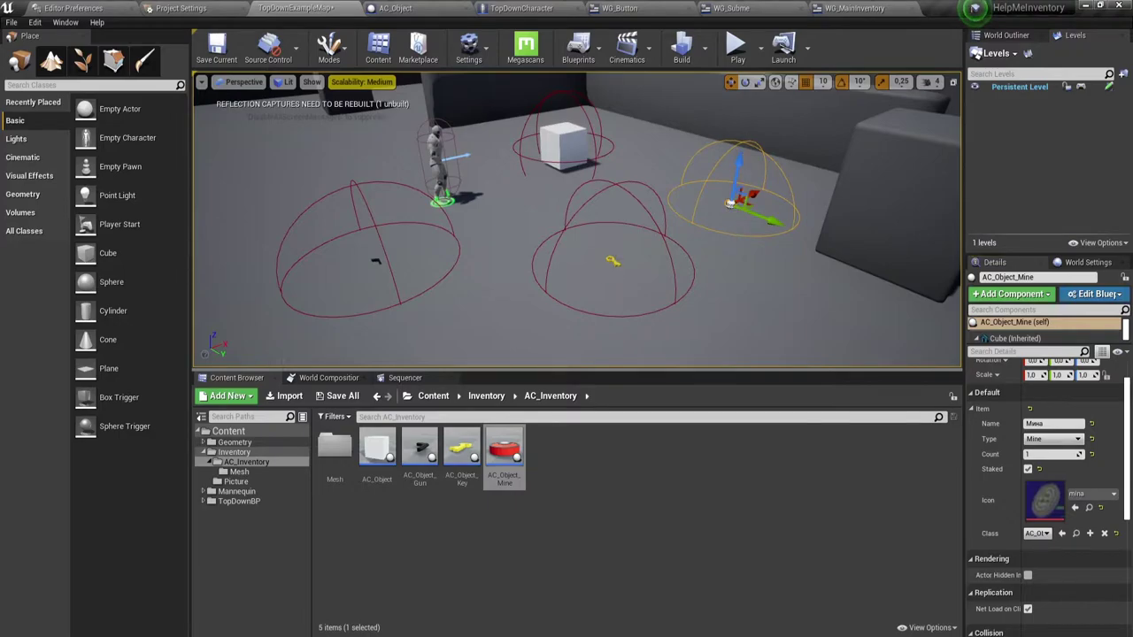
left_click(612, 260)
type("Ключ от зала")
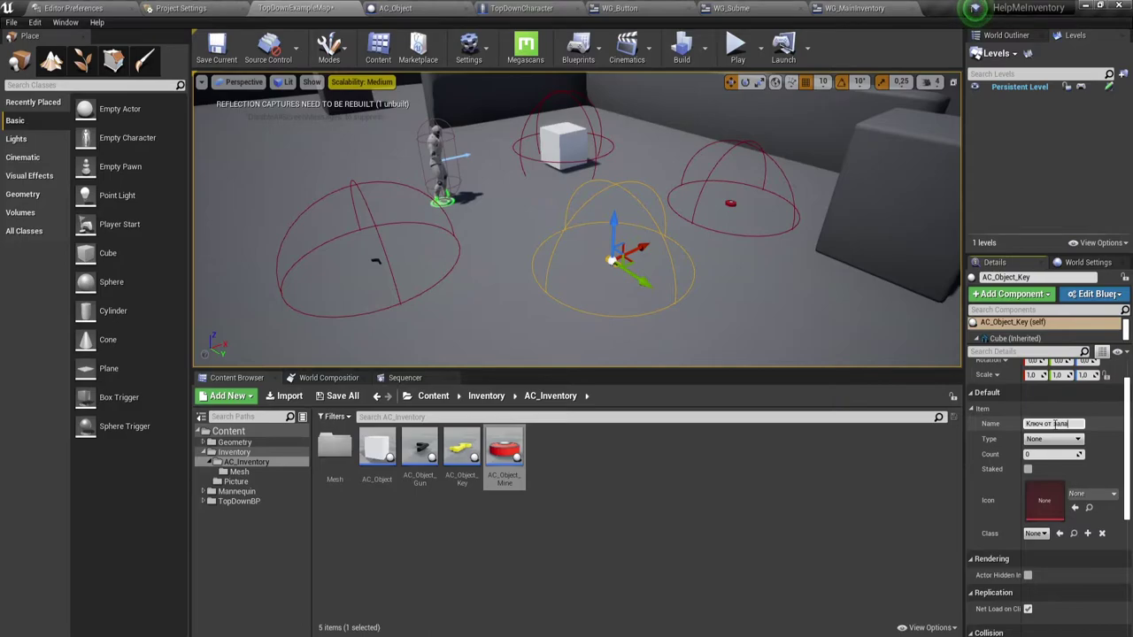
Step: Set the key pickup's Item Name to Ключ от зала, Type Key, Count 1
key("Return")
left_click(1063, 440)
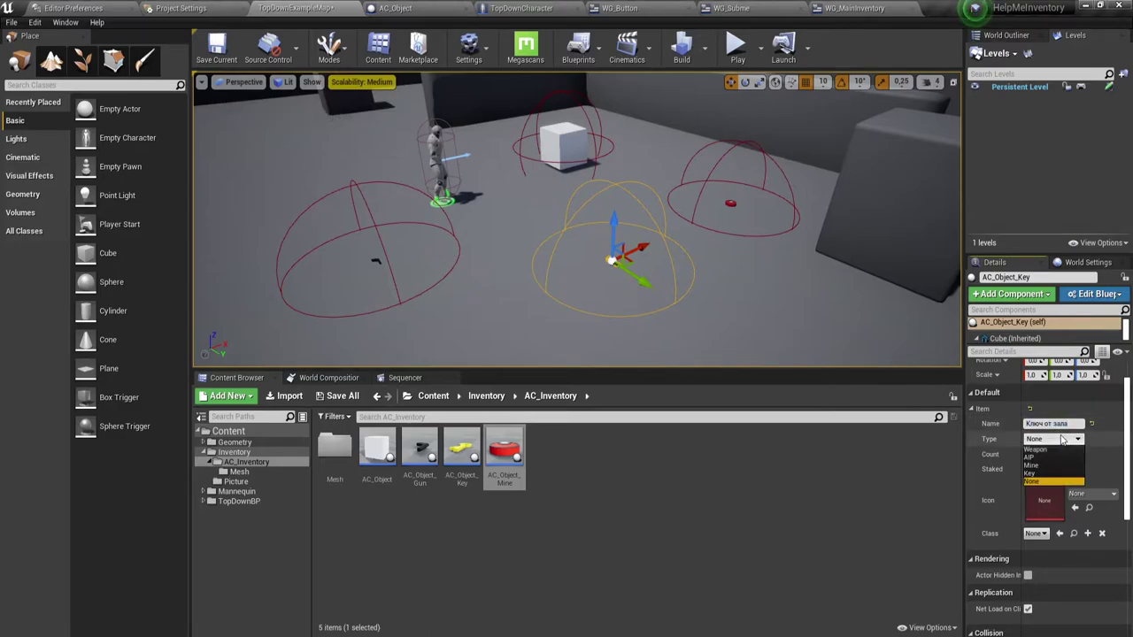
left_click(1041, 467)
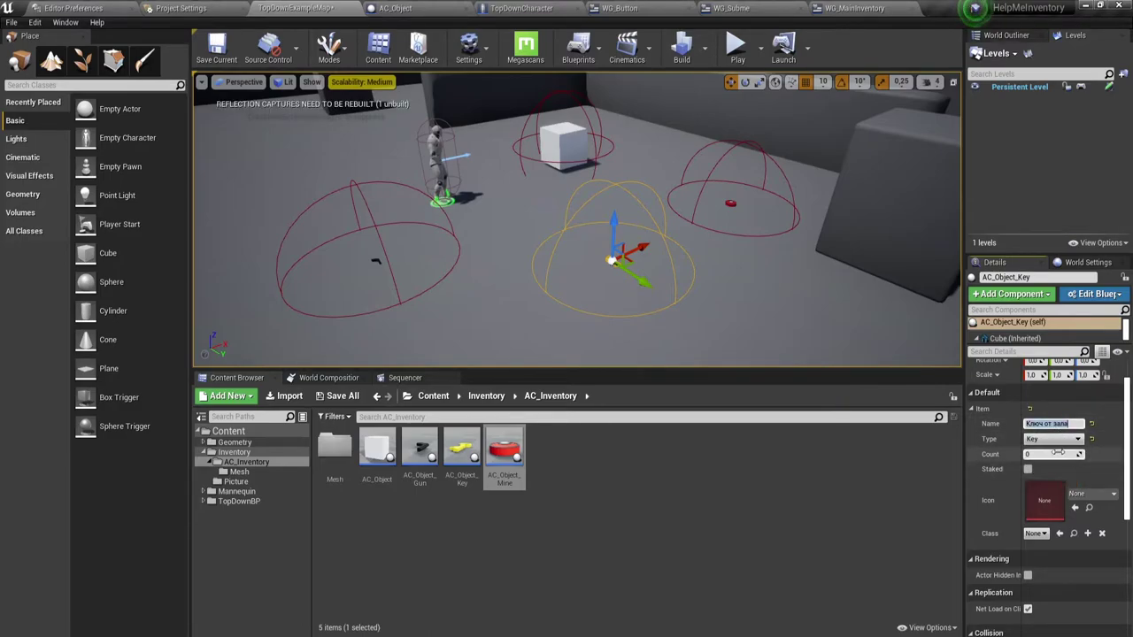
left_click(1053, 454)
type("1")
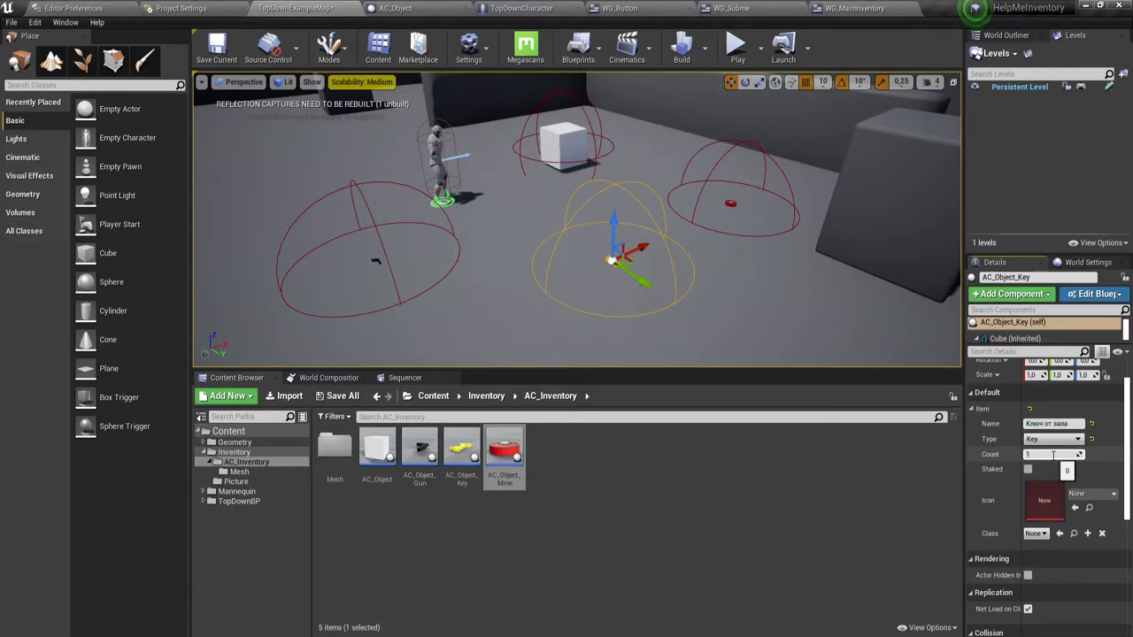
key("Return")
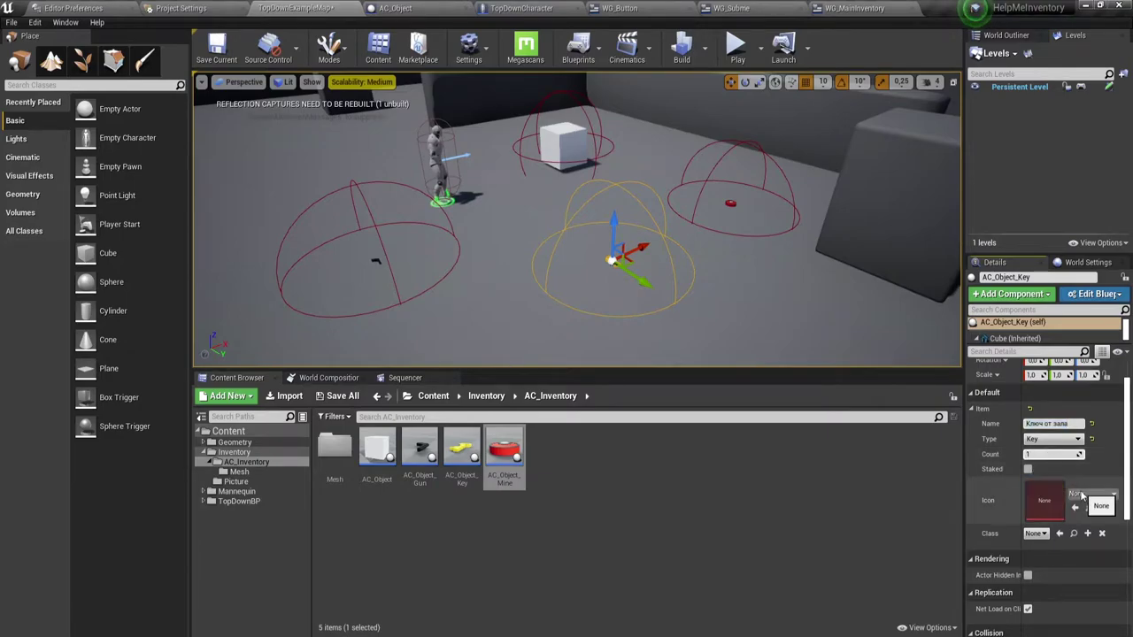
Step: Give the key item the key icon texture and the AC_Object_Key class
left_click(1081, 496)
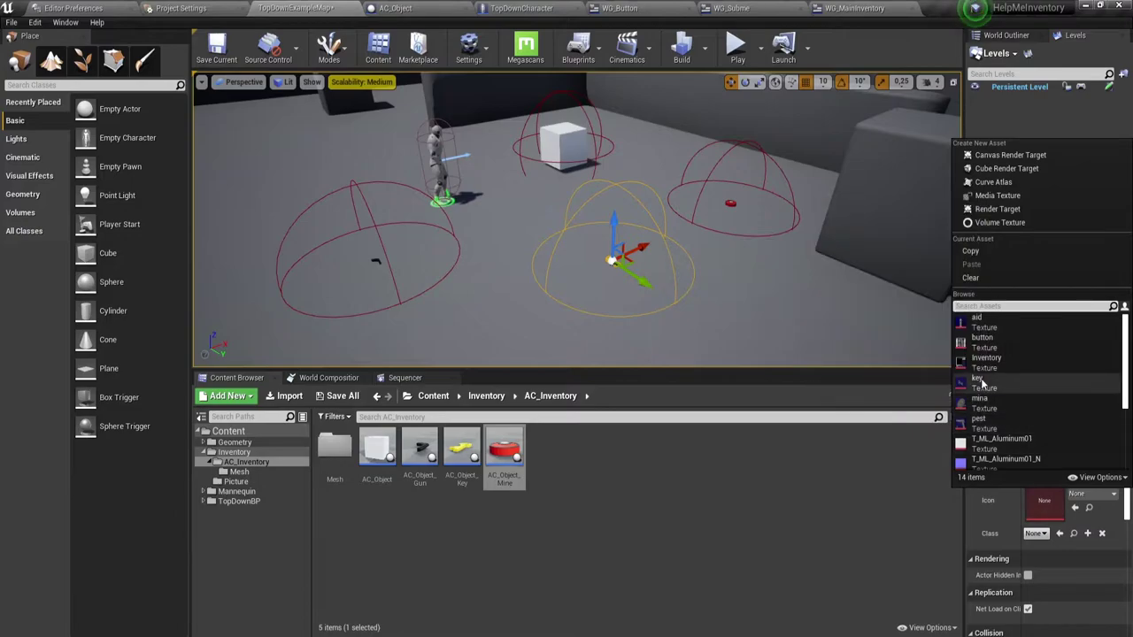
left_click(982, 385)
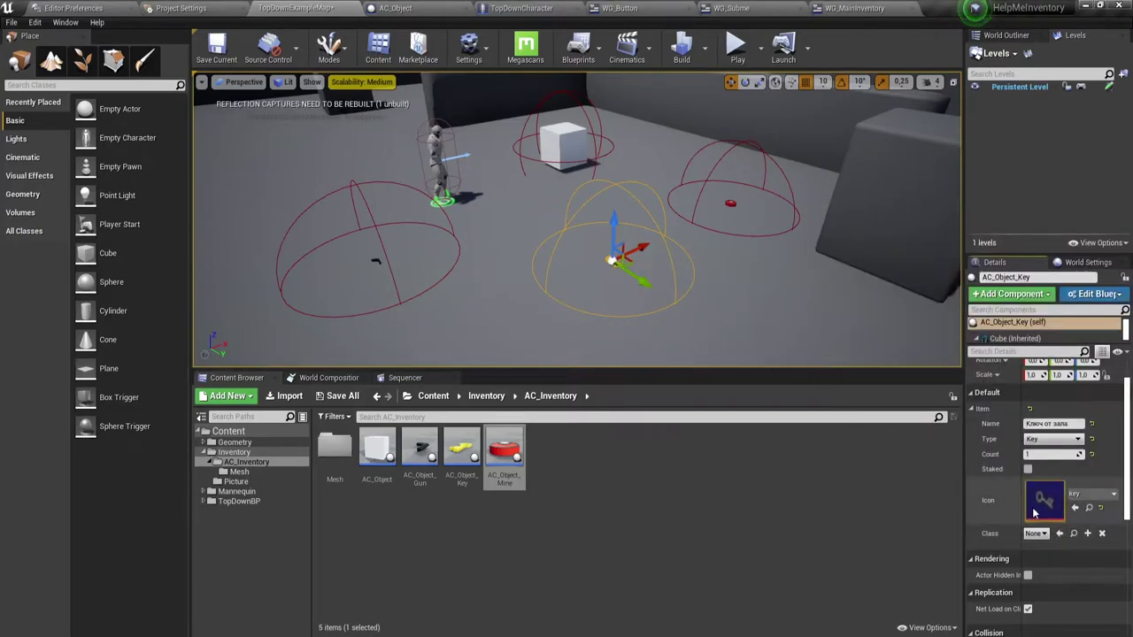
left_click(1060, 533)
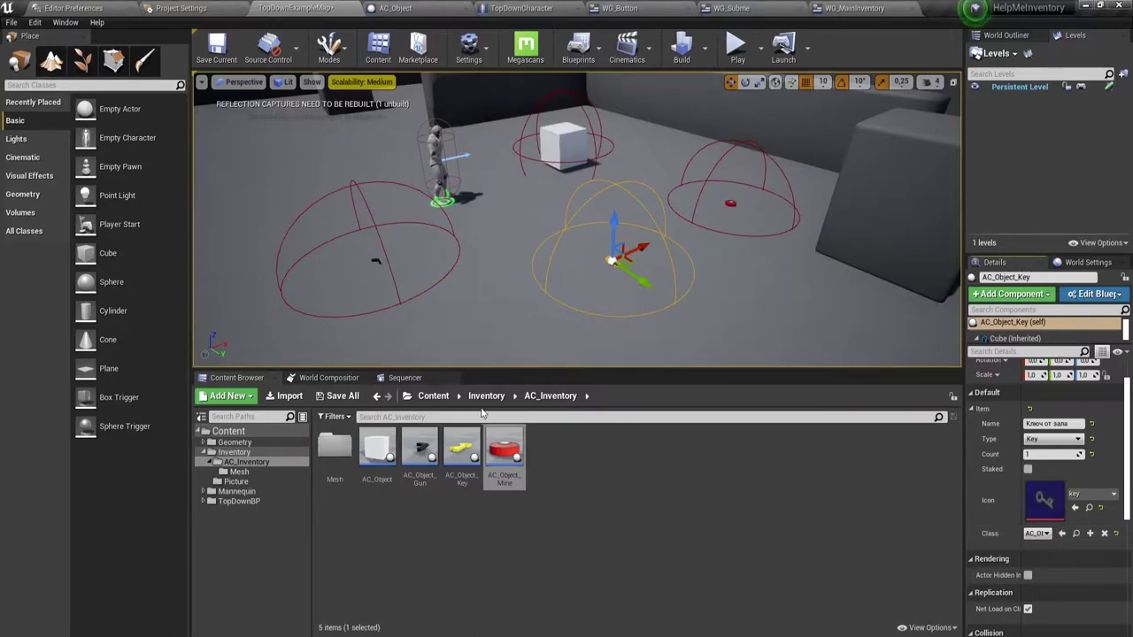
left_click(461, 450)
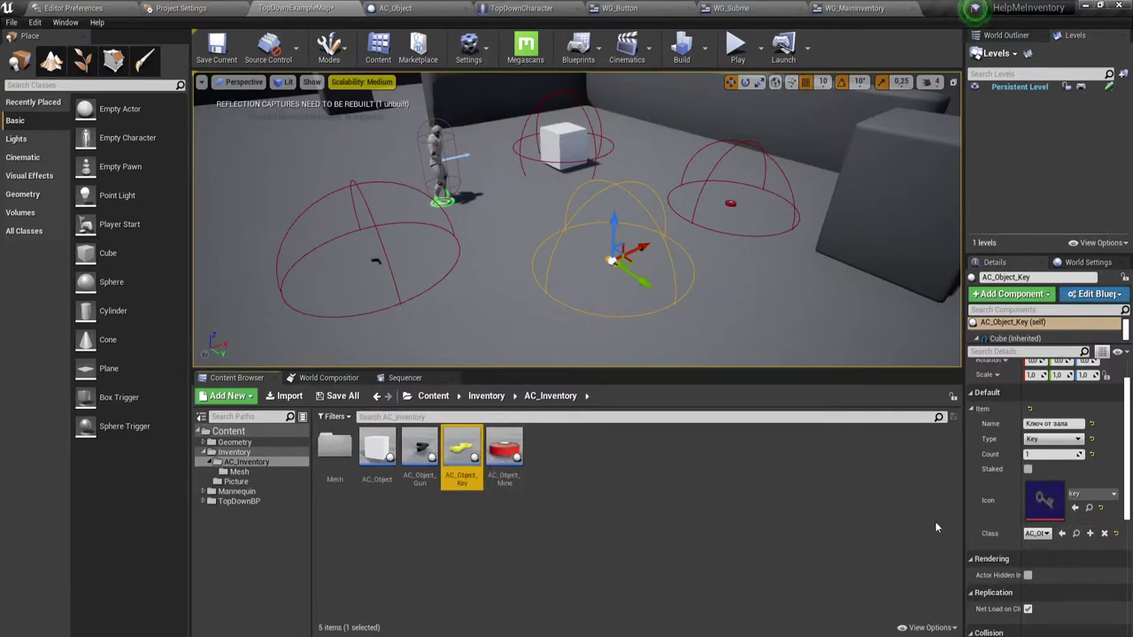
left_click(1062, 533)
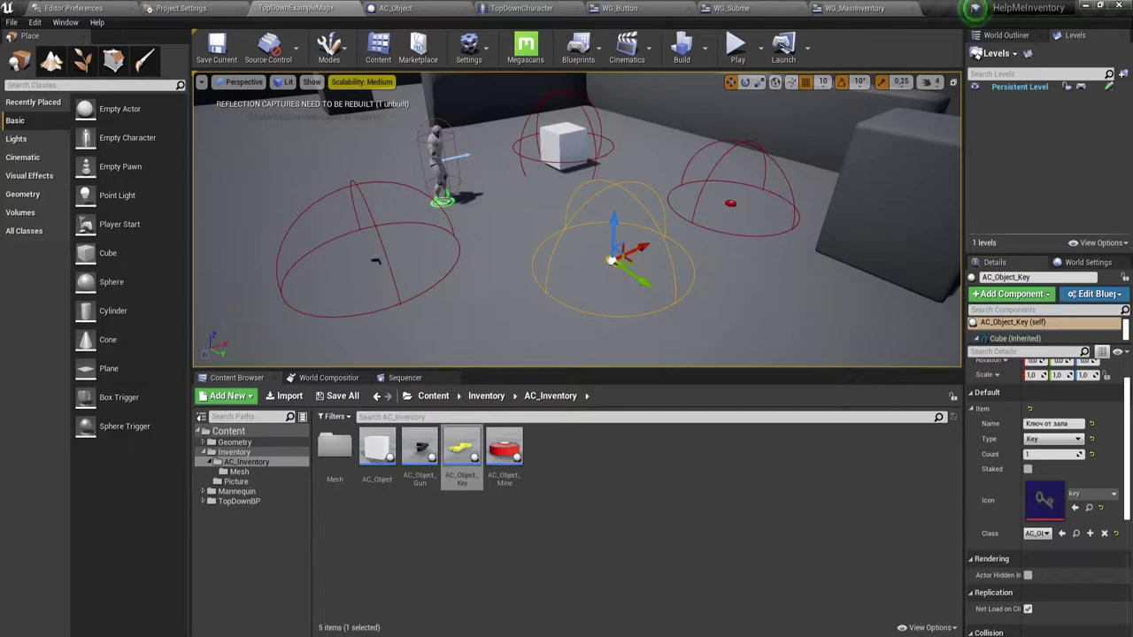
left_click(375, 255)
type("Пистолет")
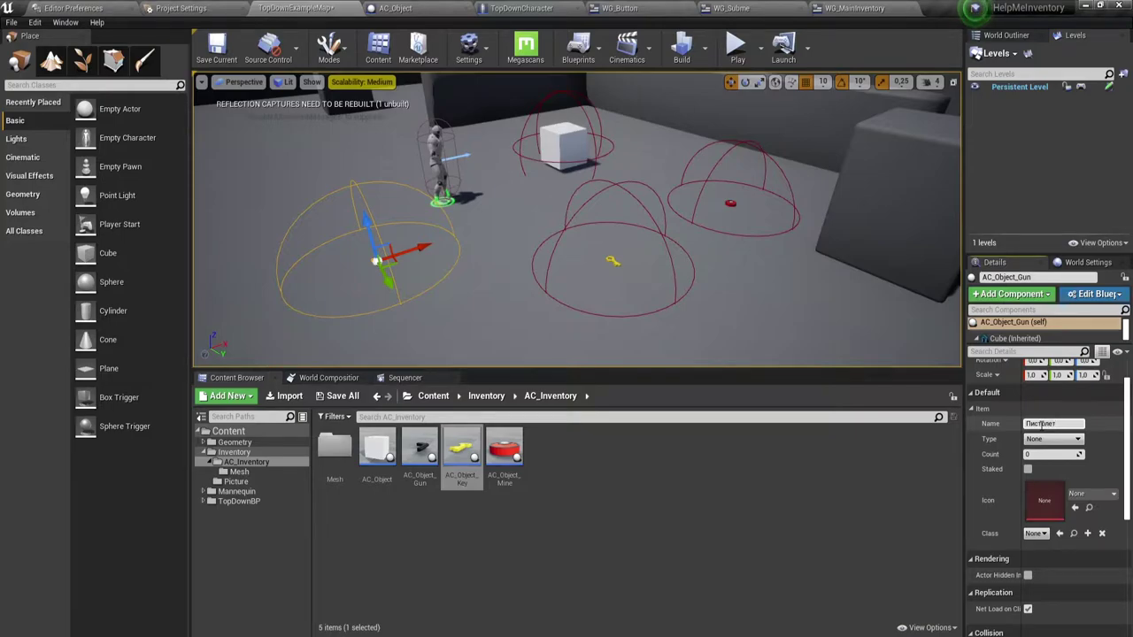
Step: Set the gun item to Пистолет Макарова, Weapon type, count 1, pest icon, AC_Object_Gun class
type("Макаро")
type("ва")
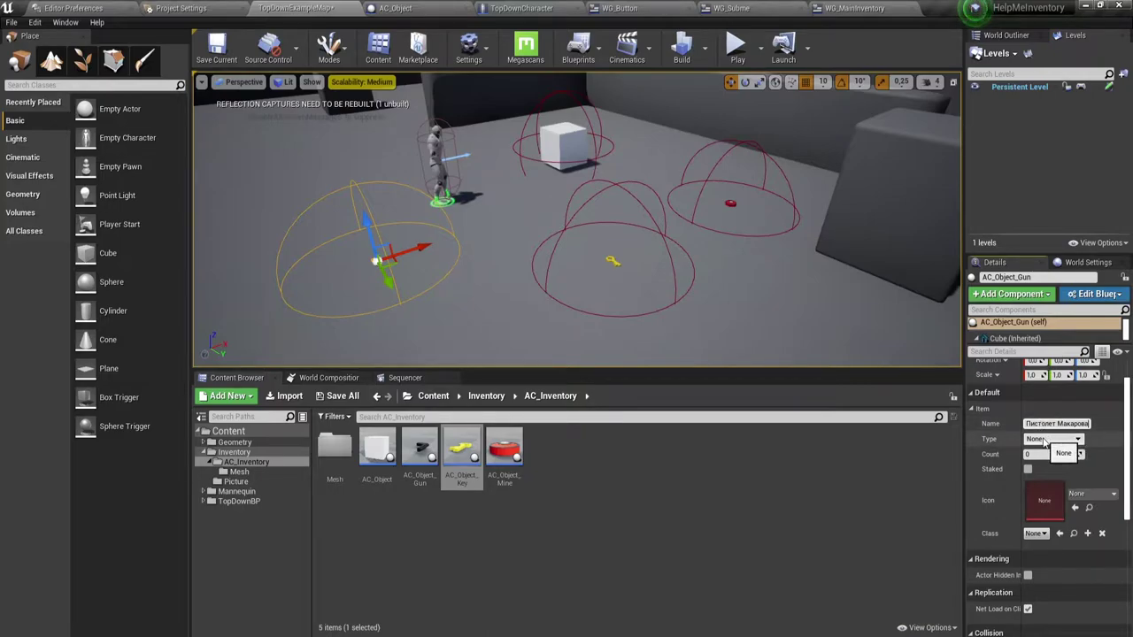
left_click(1044, 440)
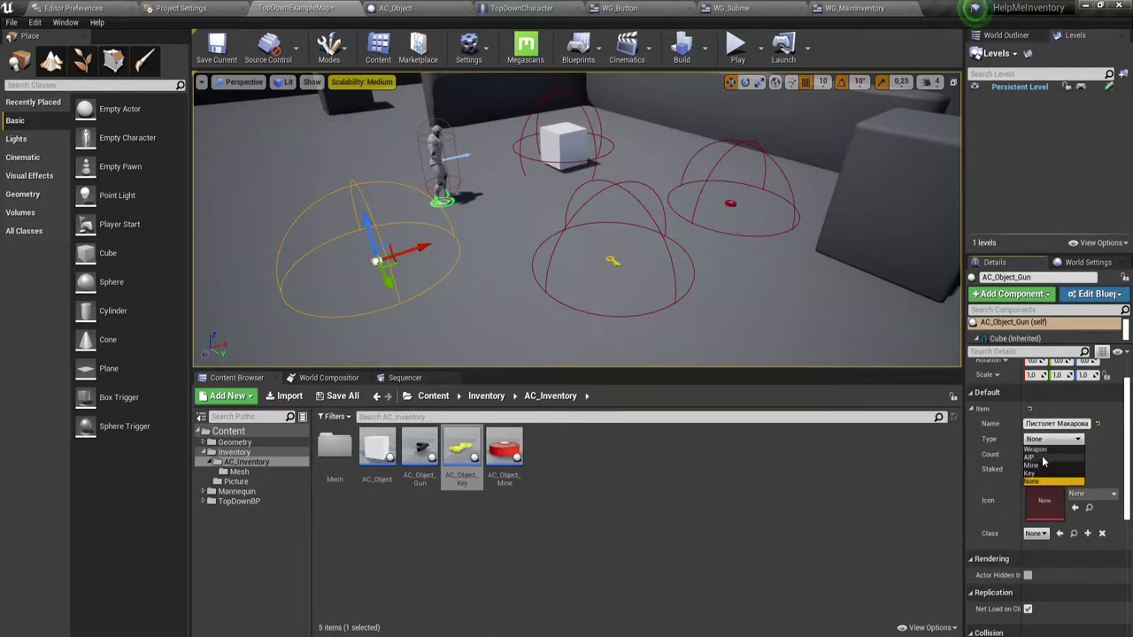
left_click(1042, 450)
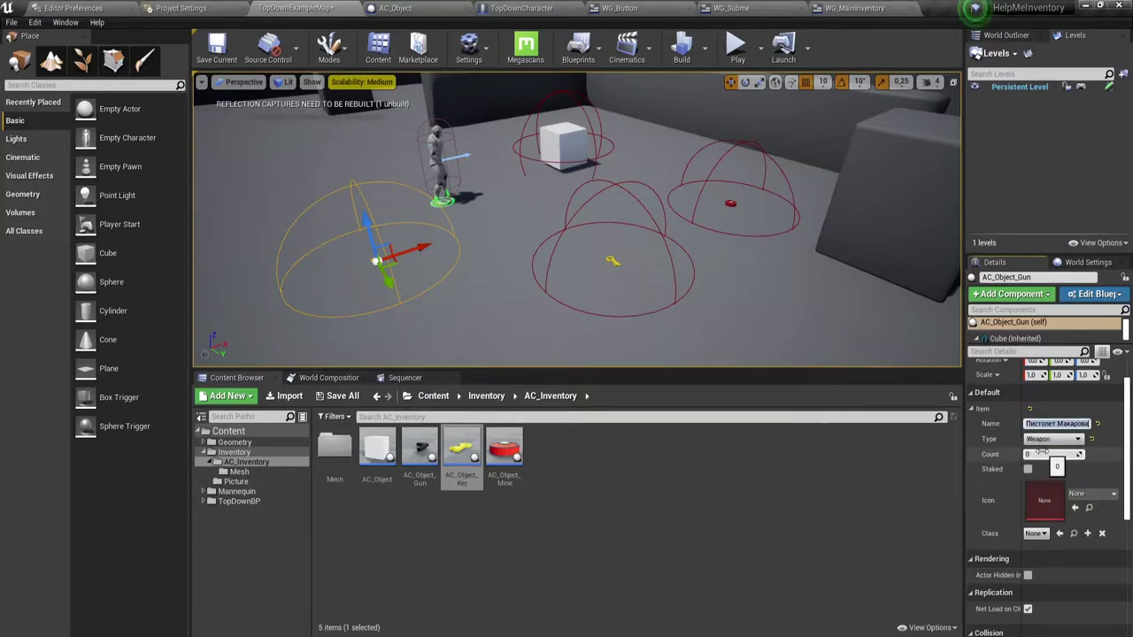
left_click(1041, 453)
type("1")
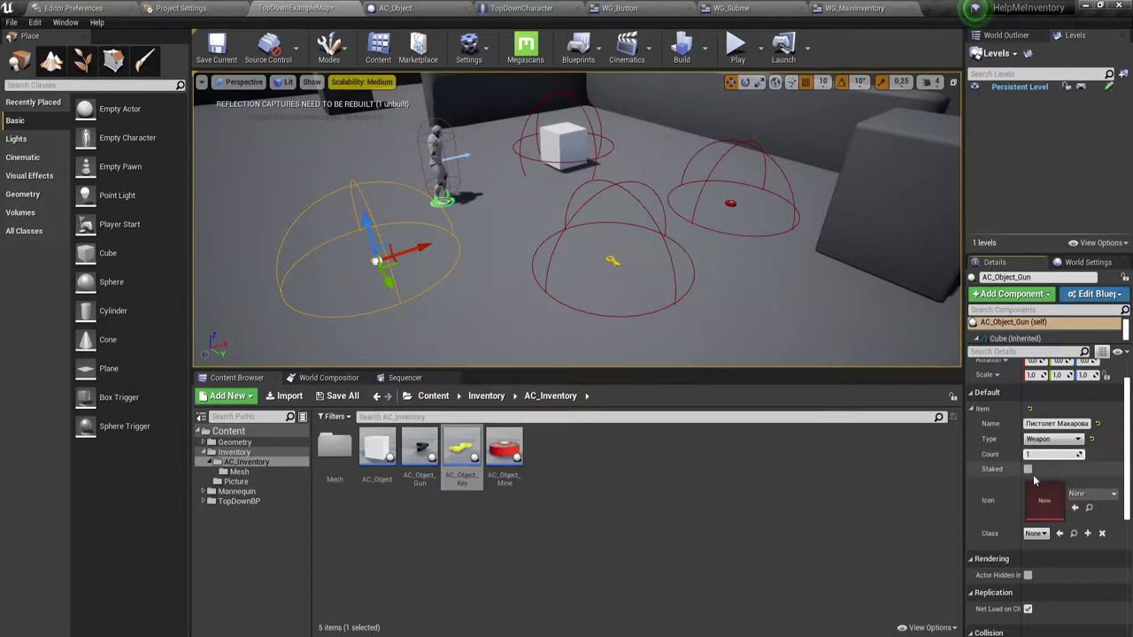
left_click(1087, 494)
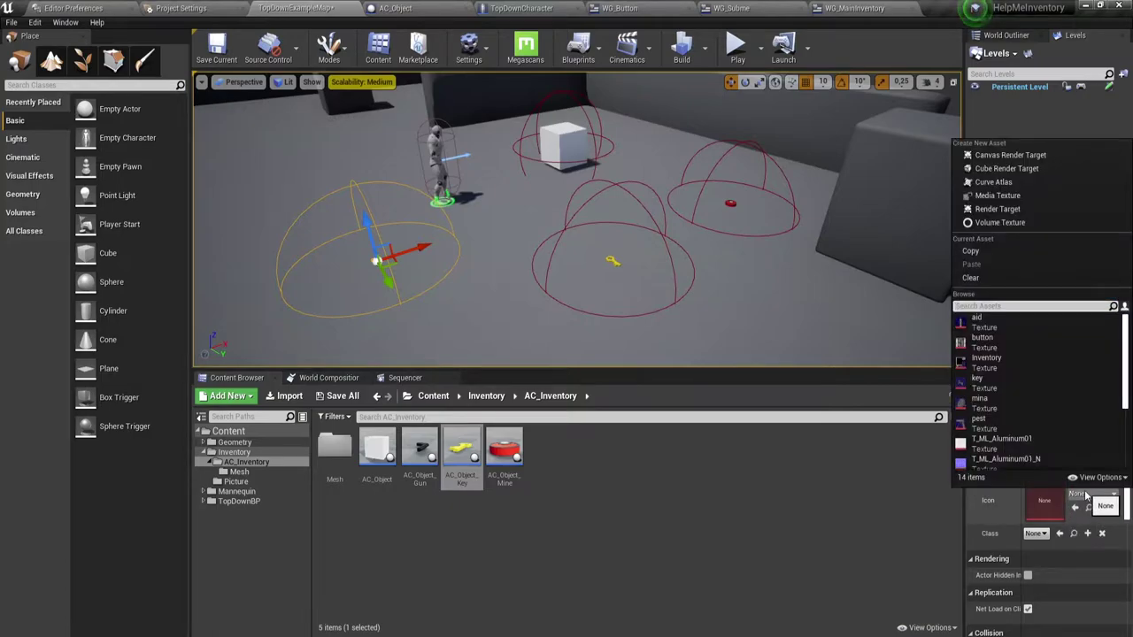
left_click(978, 419)
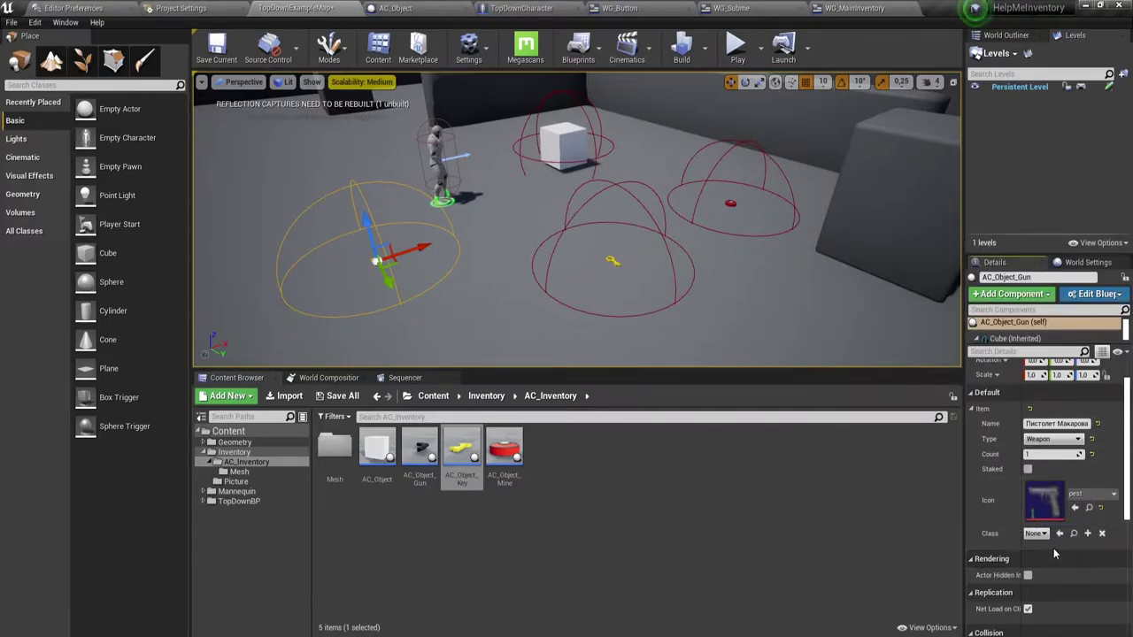
key("ctrl+b")
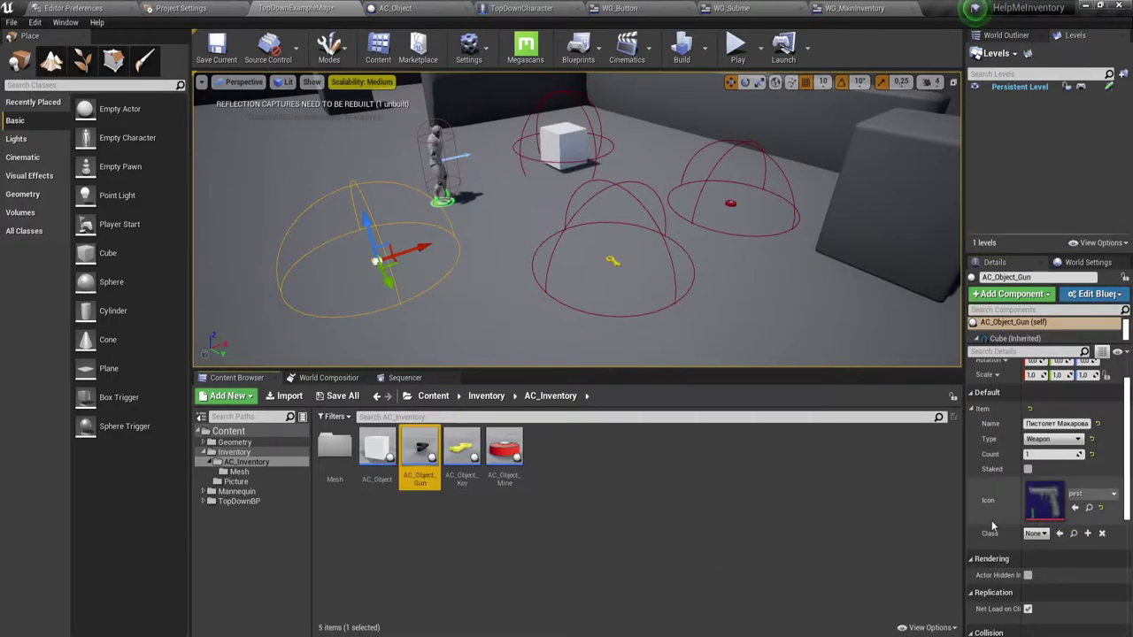
left_click(1060, 533)
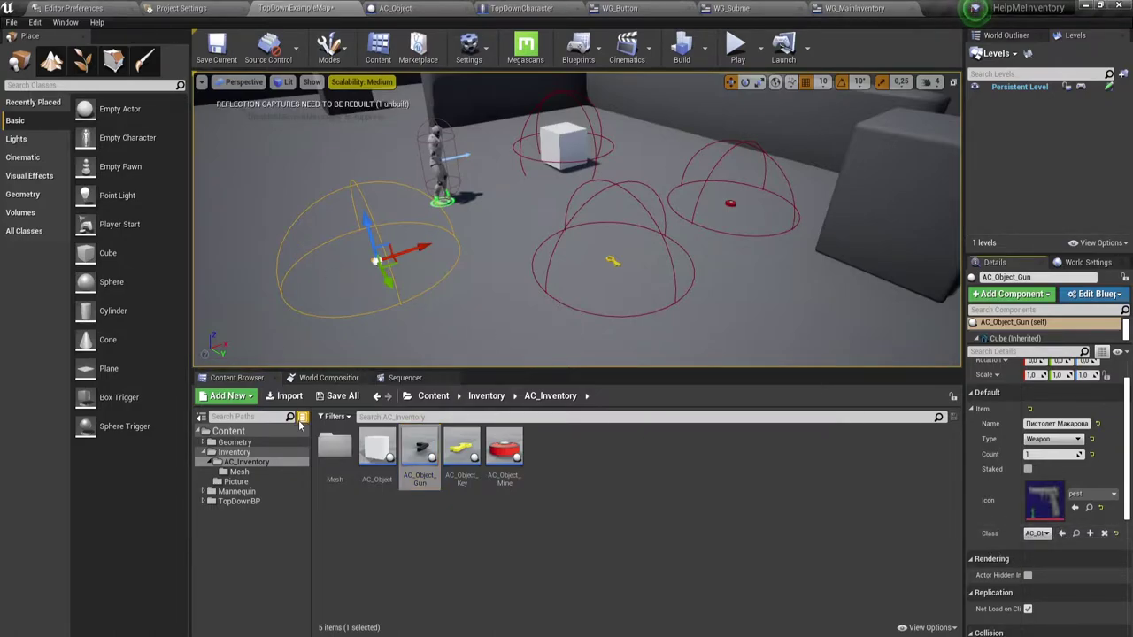
Step: Save TopDownExampleMap and its built data, then return to the TopDownCharacter Blueprint
left_click(339, 396)
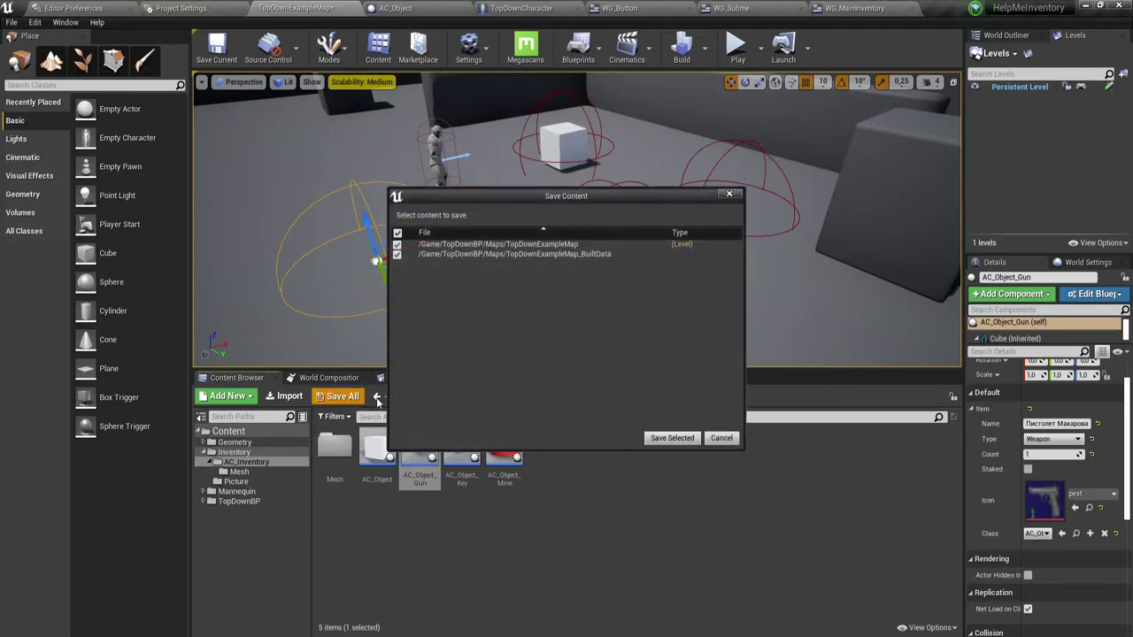
left_click(676, 437)
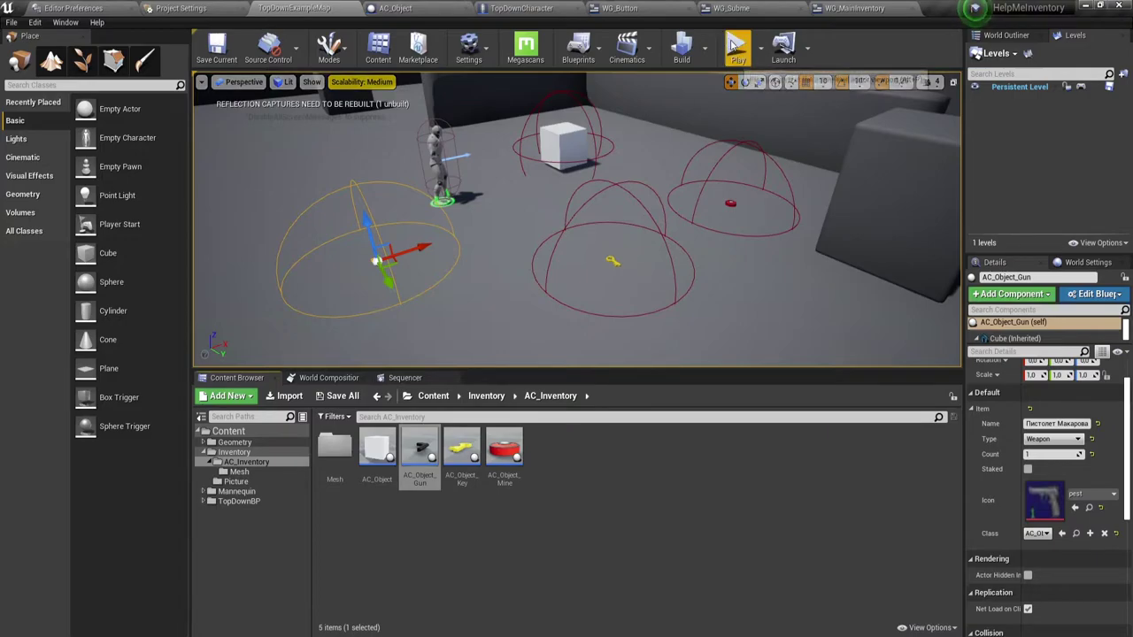
left_click(521, 8)
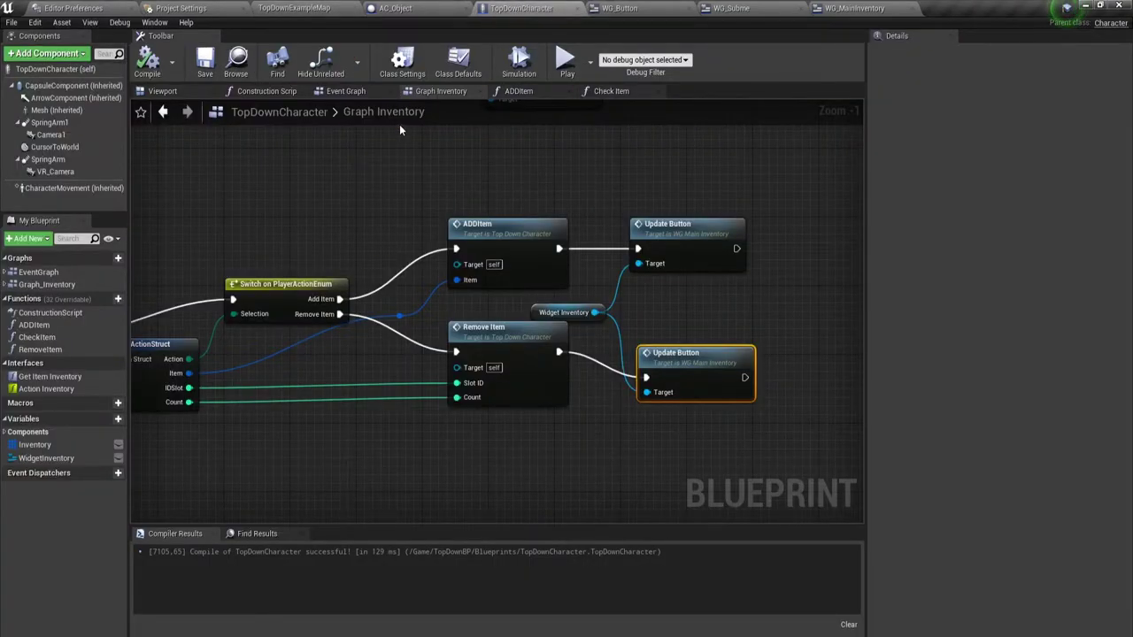
Step: Survey both TopDownCharacter inventory node groups, then switch to AC_Object's Event Graph
scroll(399, 242, "down", 4)
mouse_move(322, 232)
right_mouse_down()
mouse_move(384, 334)
mouse_move(427, 271)
right_mouse_up()
scroll(437, 311, "up", 2)
scroll(437, 312, "up", 1)
scroll(437, 311, "down", 1)
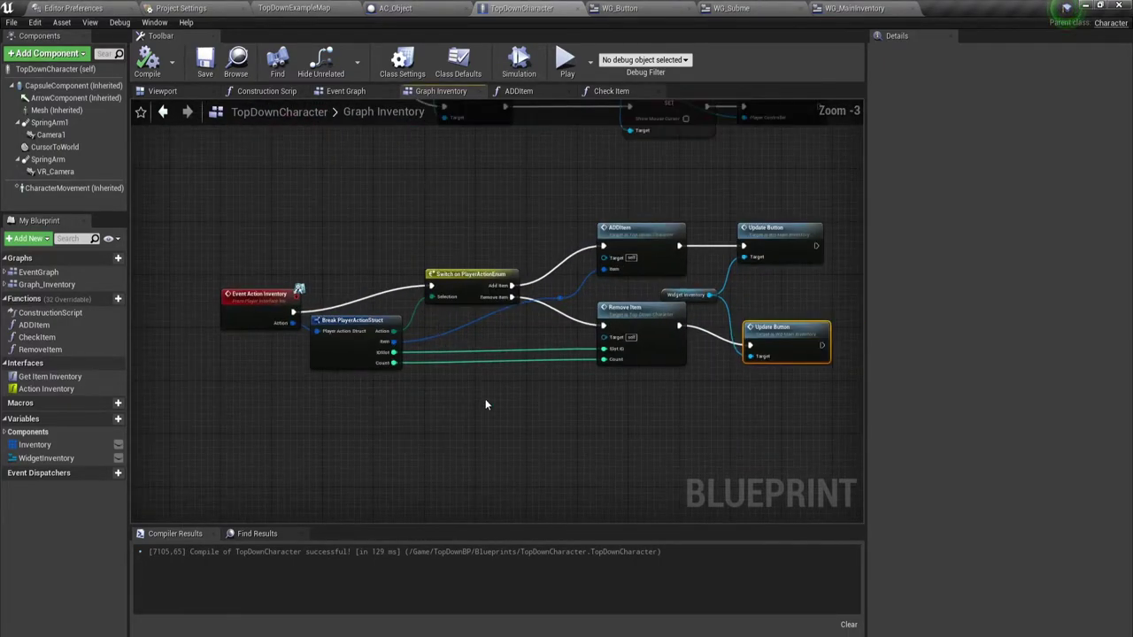
right_click_drag(486, 404, 471, 330)
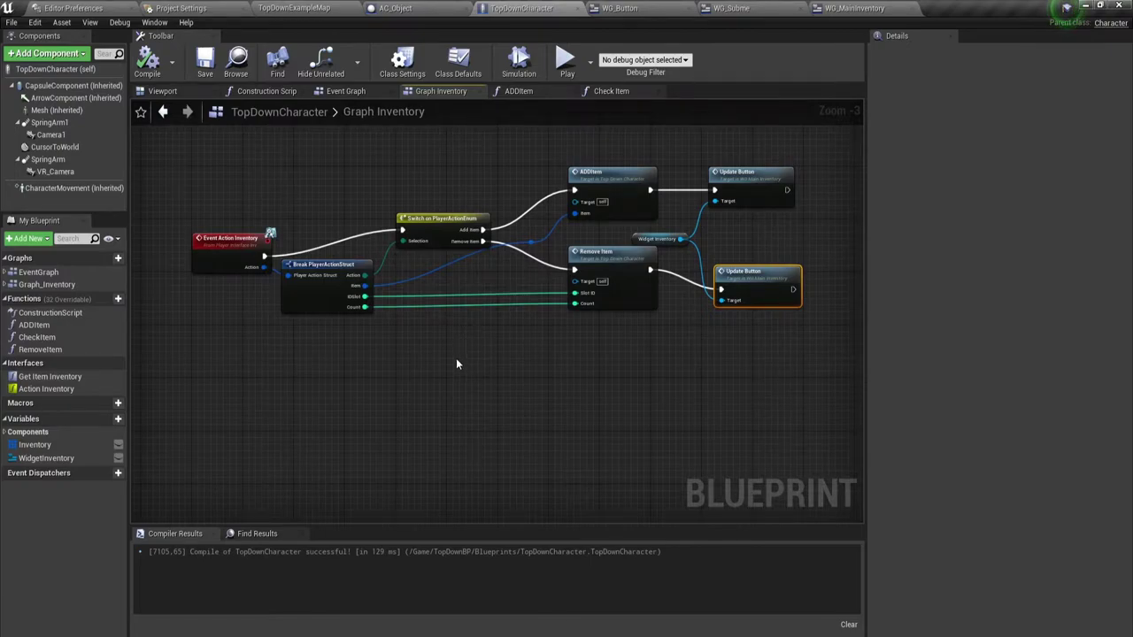
right_click_drag(455, 357, 438, 347)
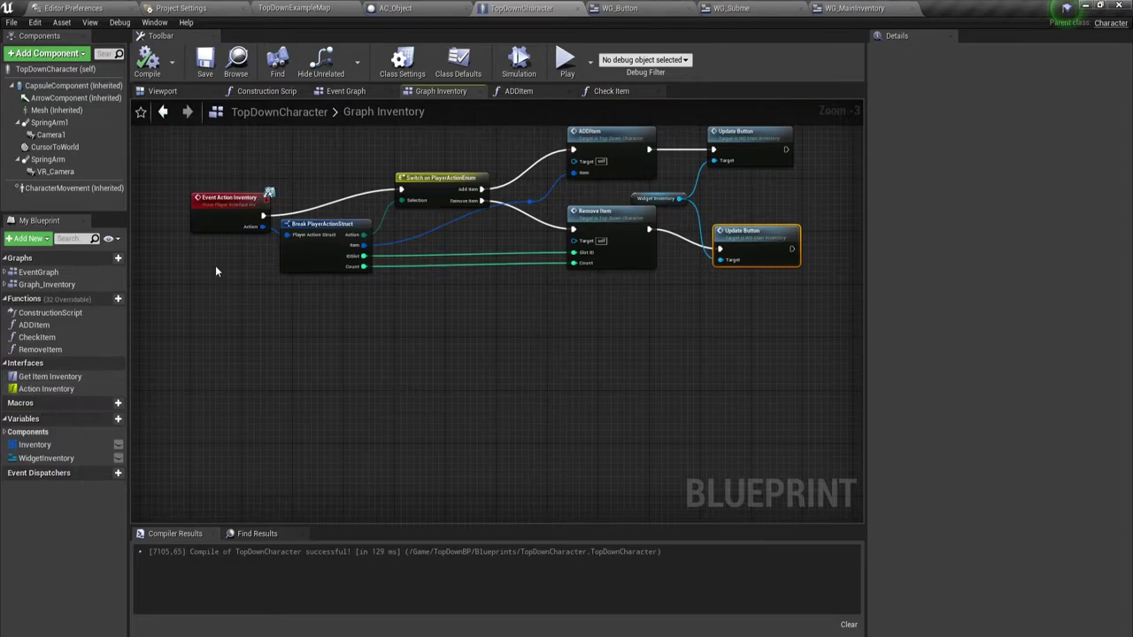
right_click_drag(543, 313, 531, 348)
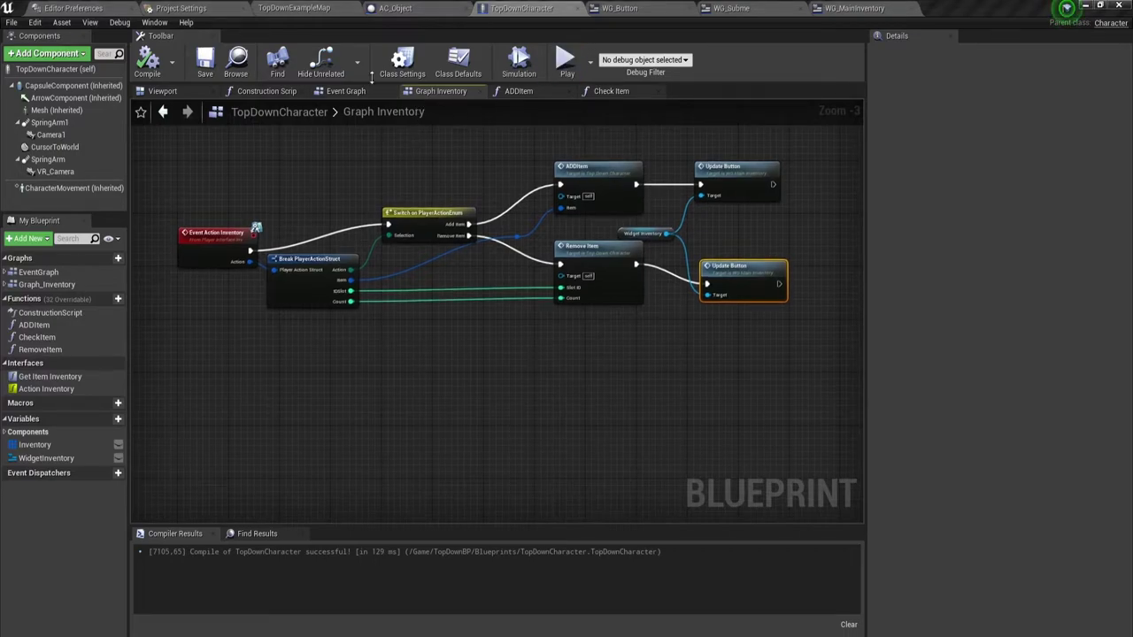
left_click(406, 8)
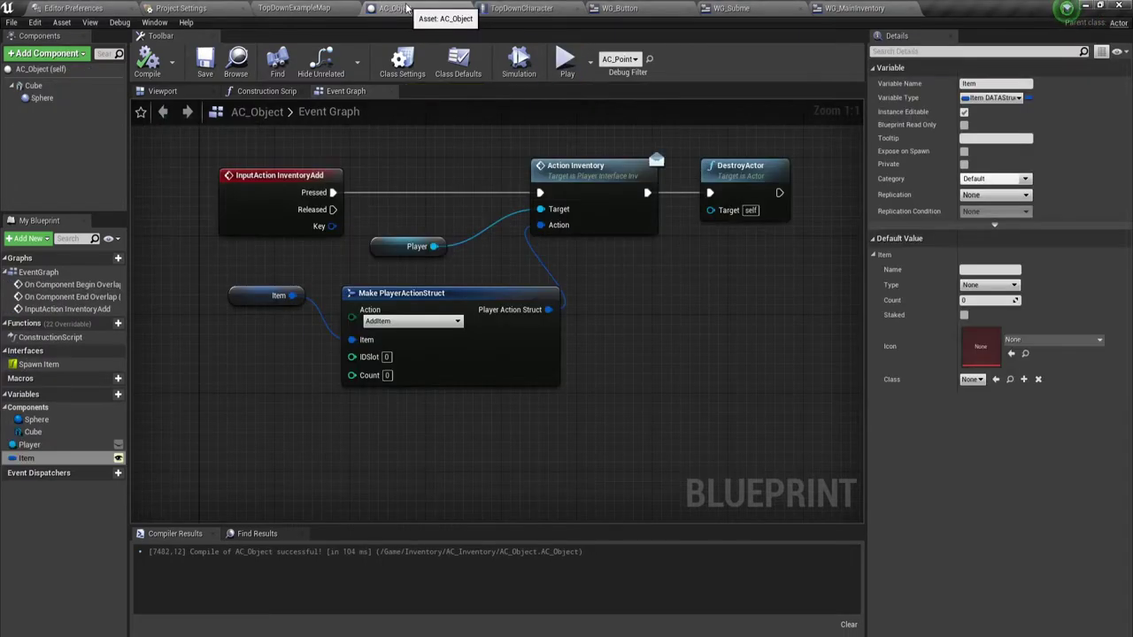
Step: Inspect the Spawn Item interface function in the AC_Object blueprint
left_click(44, 365)
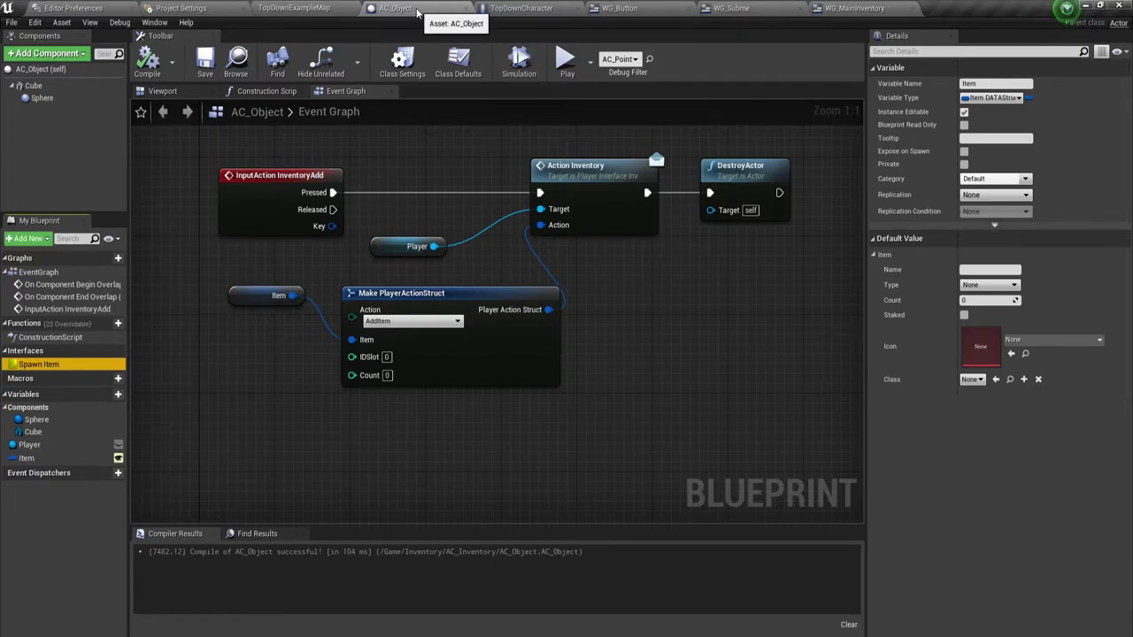
scroll(334, 272, "down", 1)
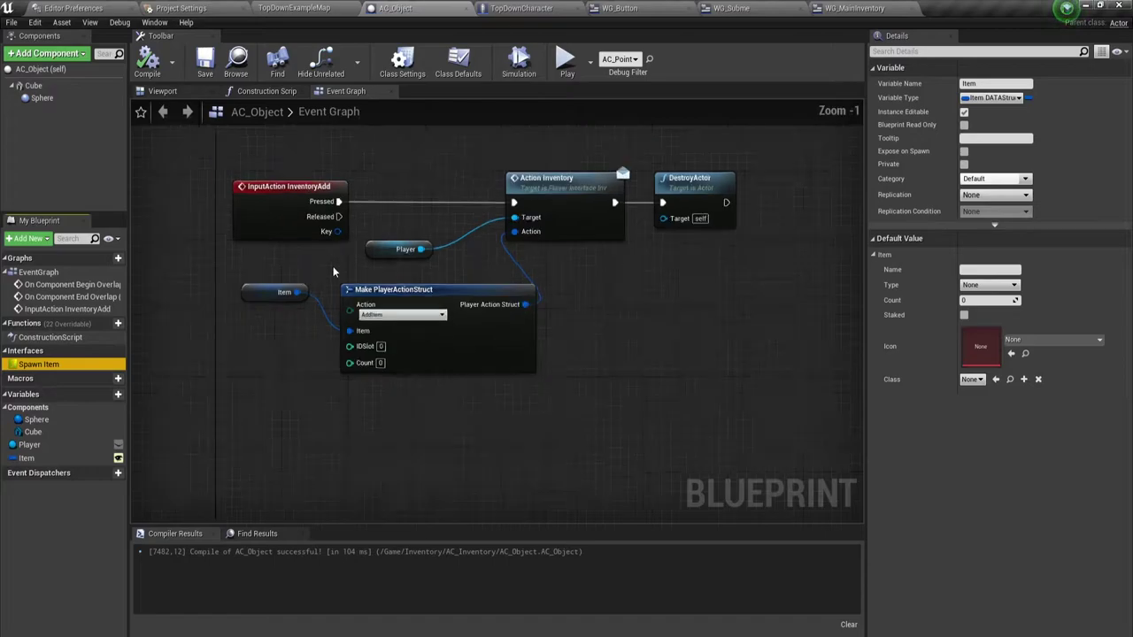
scroll(334, 272, "down", 1)
scroll(369, 273, "down", 1)
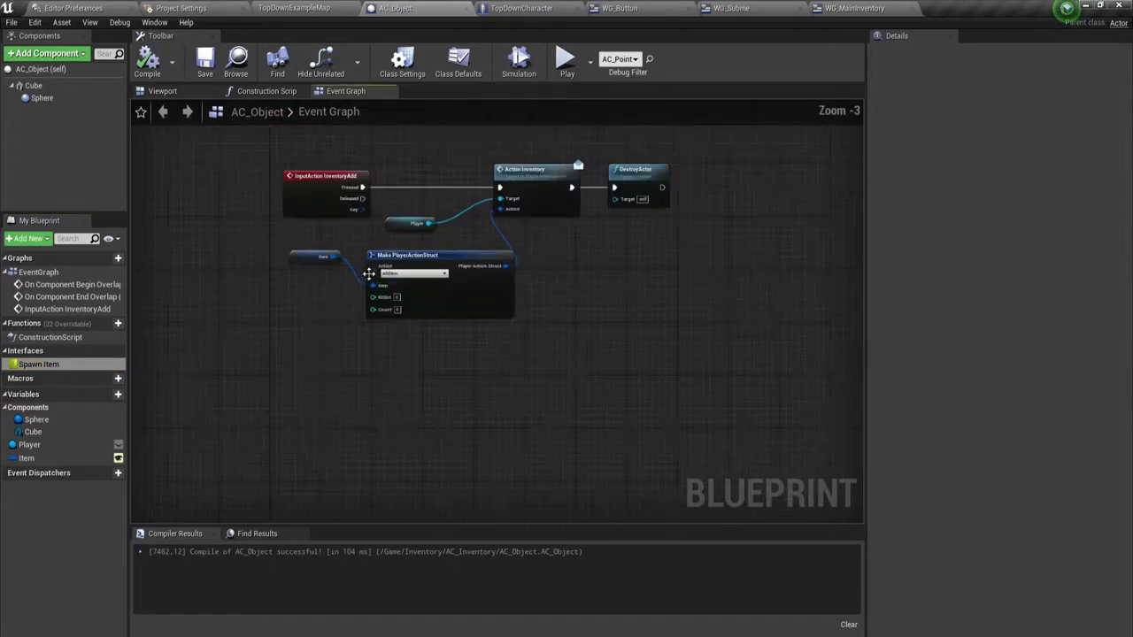
scroll(369, 273, "up", 1)
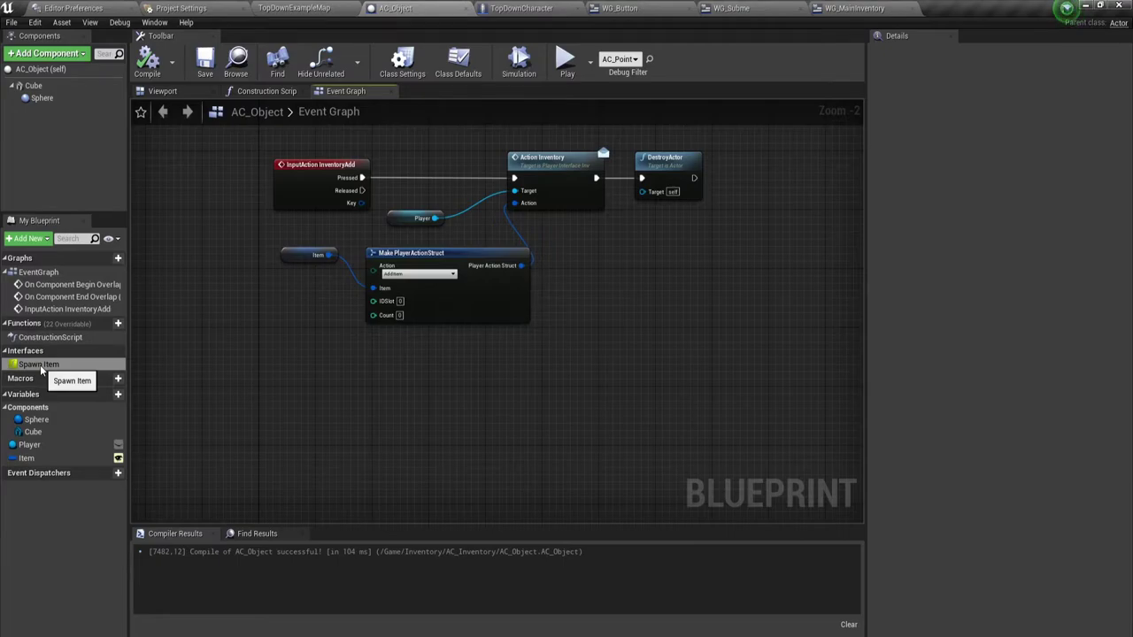
Step: Search 'event Sp' and add an Event Spawn Item node to the graph
right_click(325, 427)
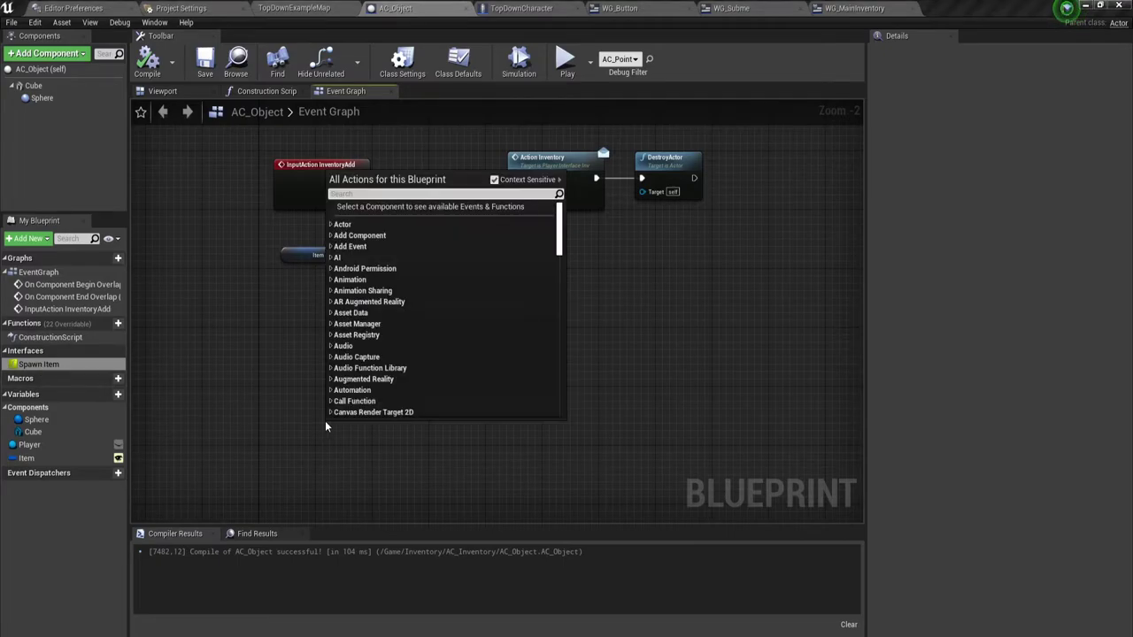
type("ymy")
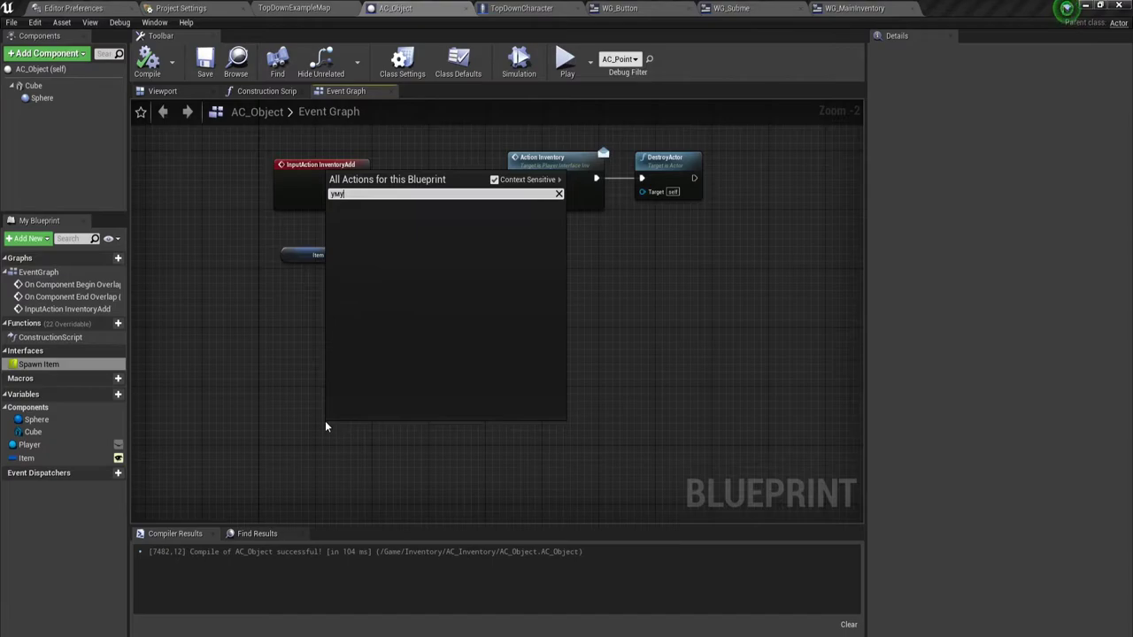
key("BackSpace")
key("BackSpace")
key("BackSpace")
type("eve")
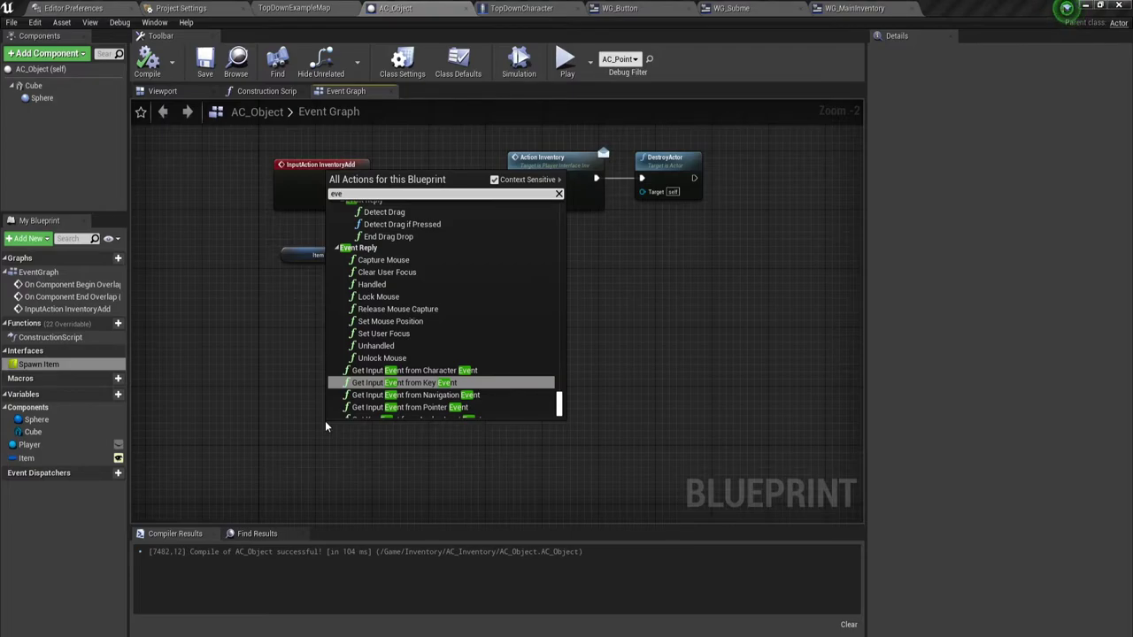
type("nt")
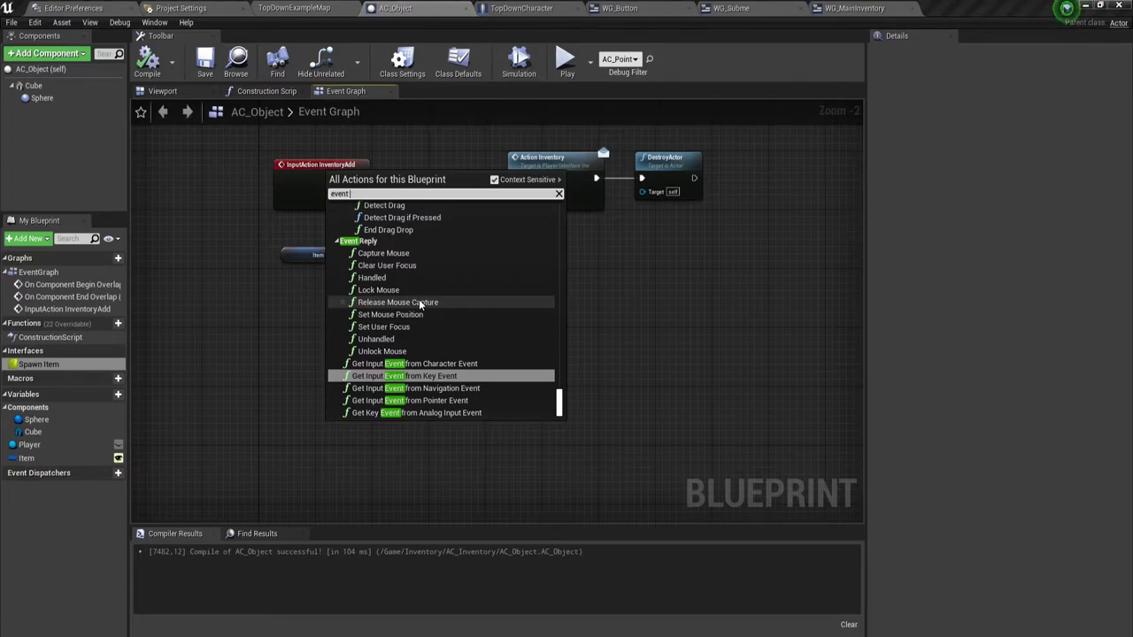
type(" Sp")
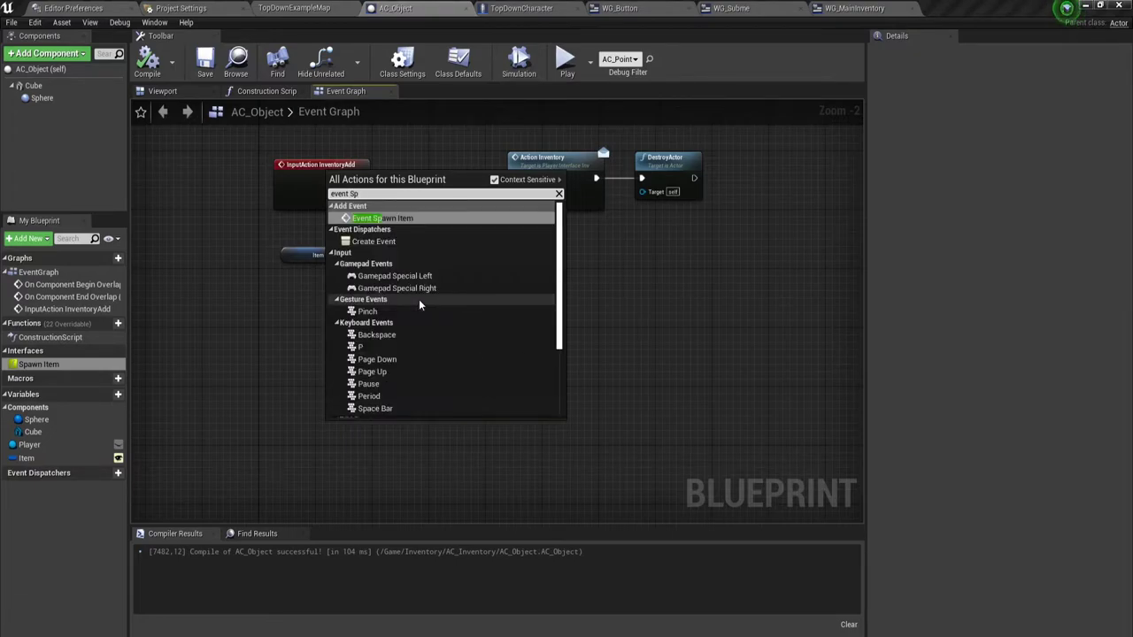
left_click(405, 218)
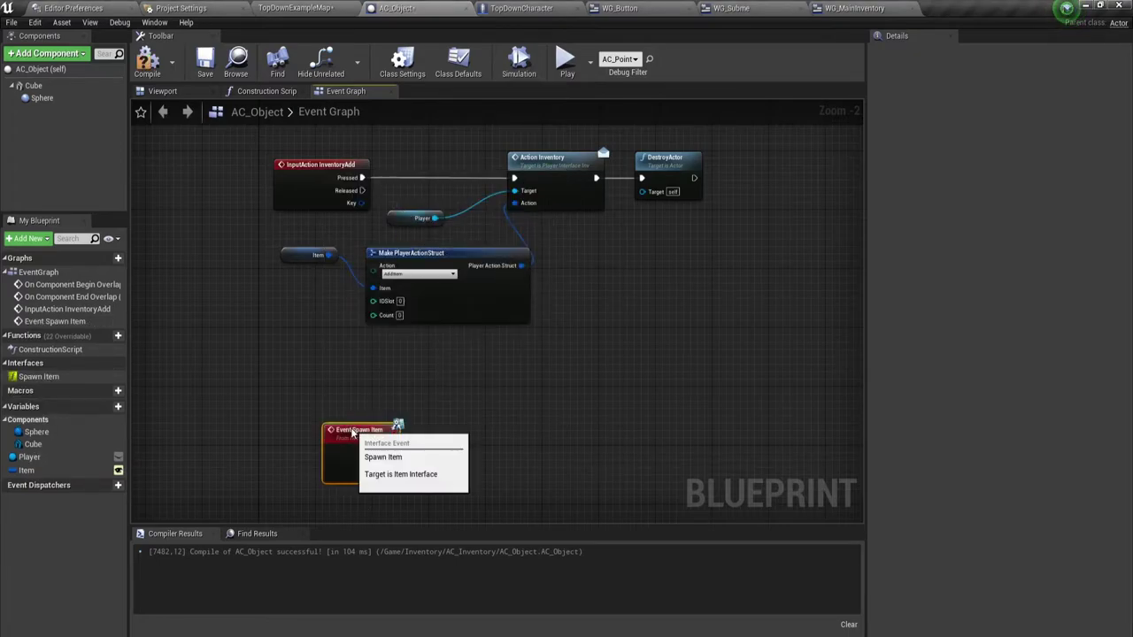
Step: Position Event Spawn Item and wire its Item into a SET Item node
left_click_drag(359, 430, 316, 393)
scroll(378, 437, "up", 2)
right_click_drag(384, 451, 358, 382)
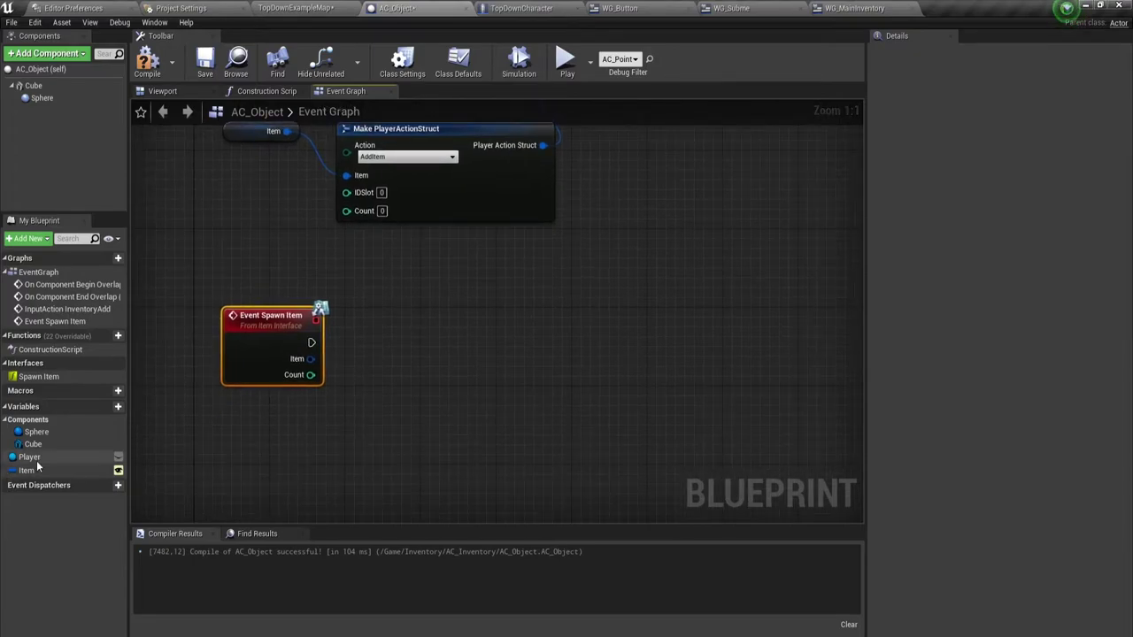
mouse_move(27, 470)
left_mouse_down()
mouse_move(315, 351)
mouse_move(395, 359)
left_mouse_up()
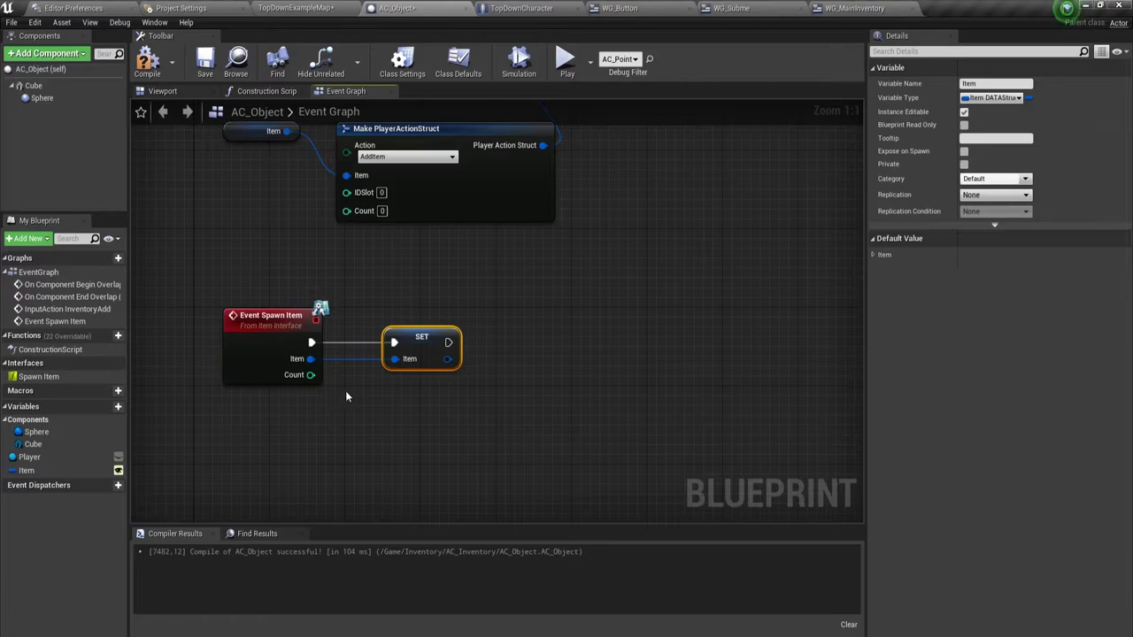
Step: Add a Set members in ItemDATAStruct node from SET's Item, then delete it
left_click_drag(448, 359, 531, 358)
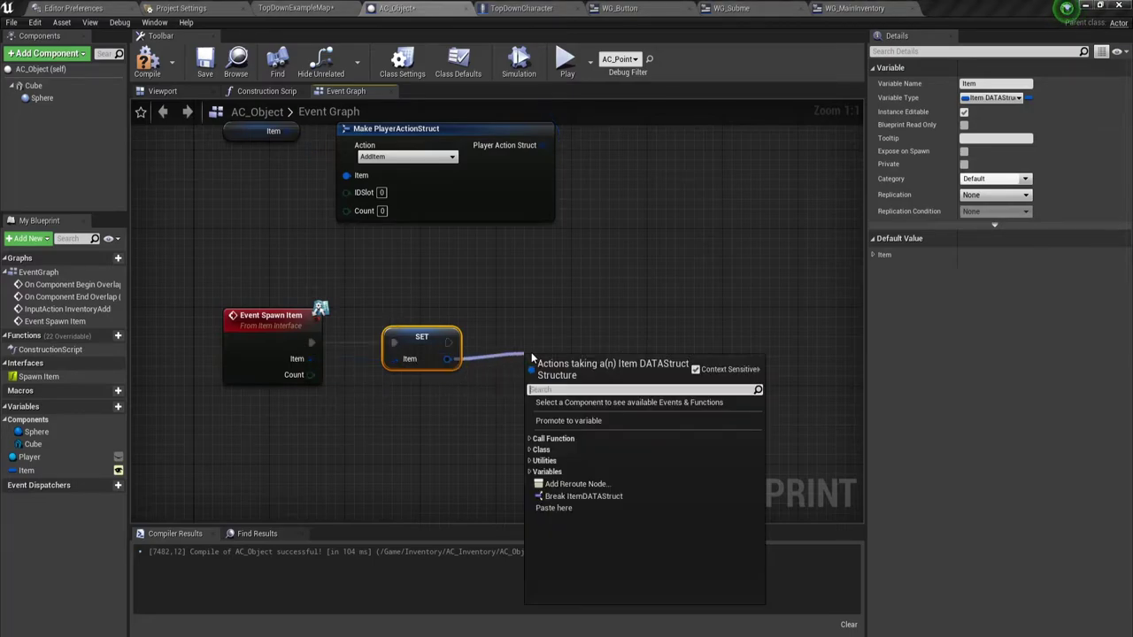
type("set ")
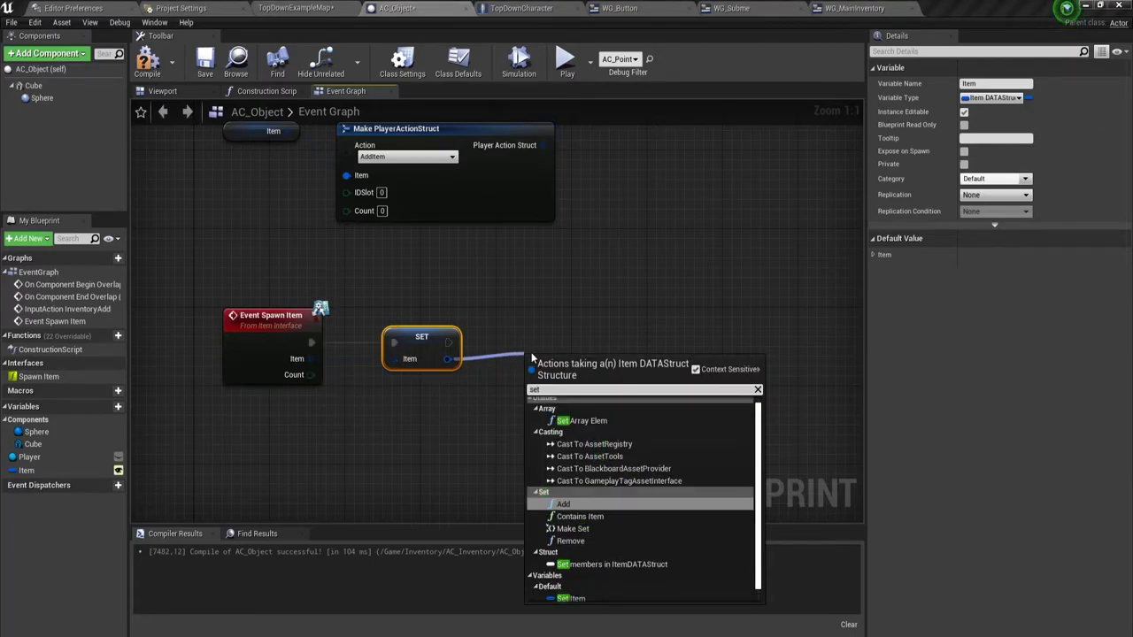
type("mem")
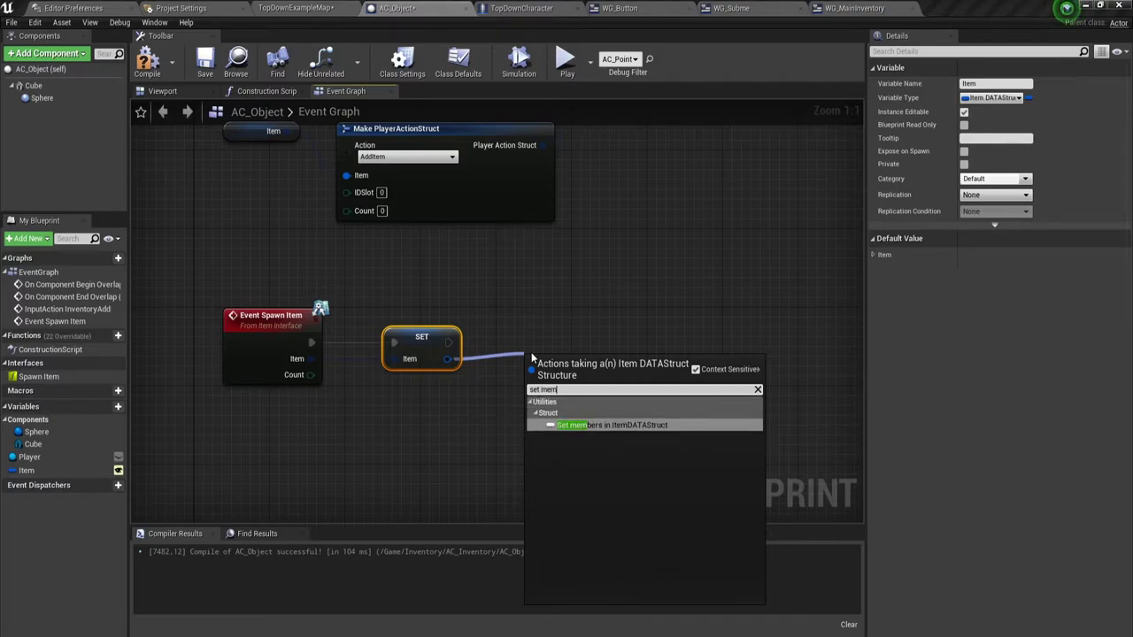
left_click(584, 426)
left_click_drag(560, 357, 560, 318)
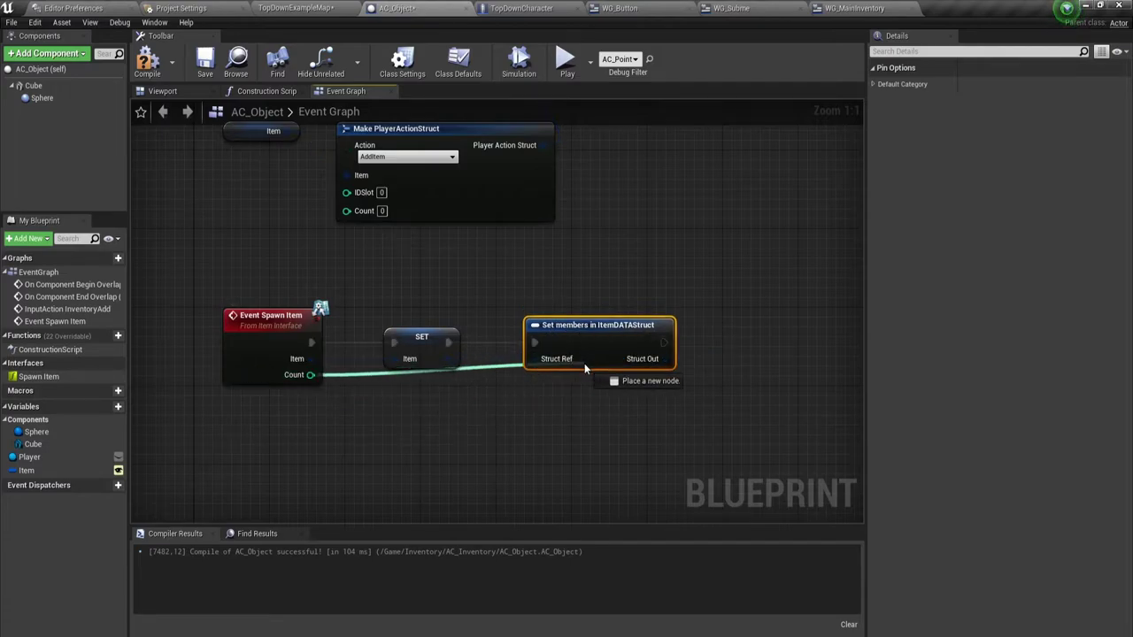
left_click_drag(310, 375, 583, 363)
left_click(581, 343)
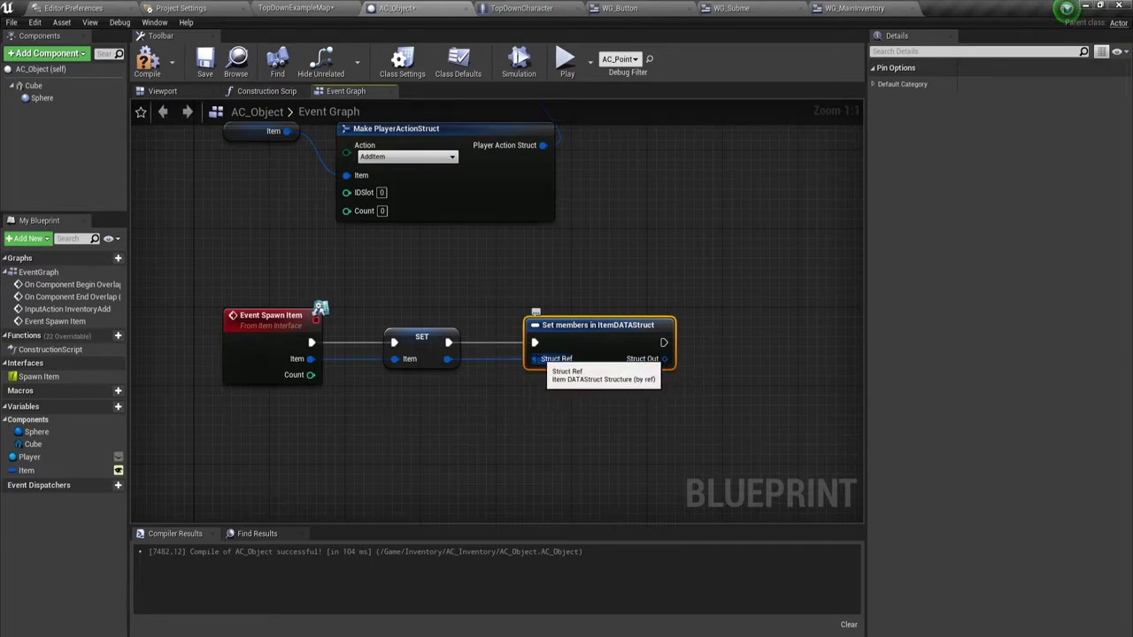
left_click(536, 363, "alt")
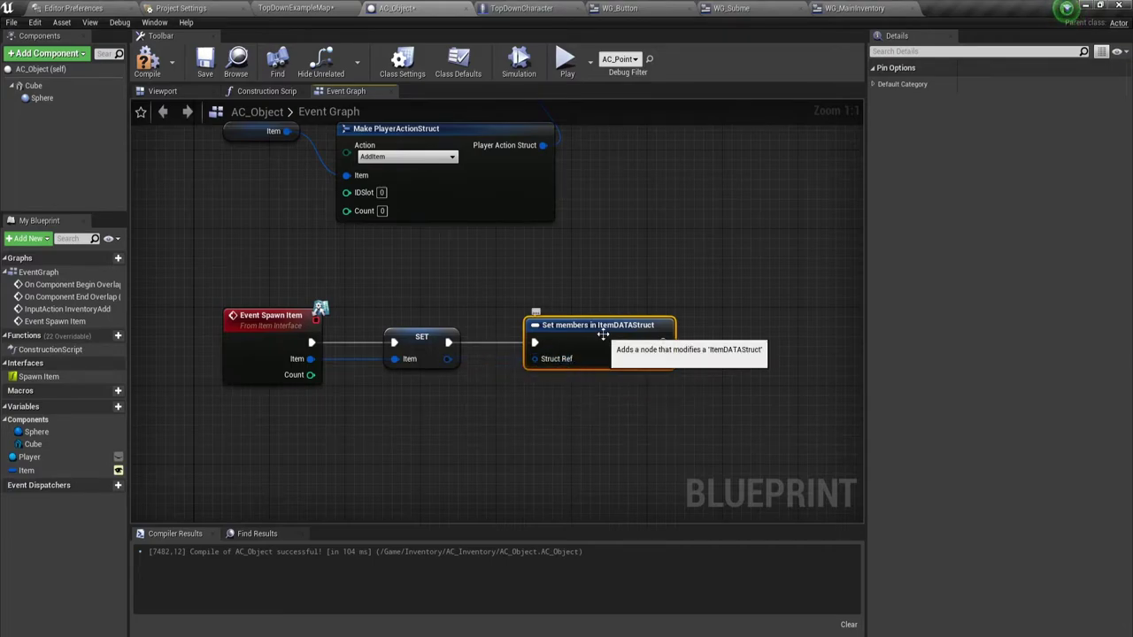
key("Delete")
Step: Search 'set mem' from the event's Count pin, then cancel the search
left_click_drag(310, 374, 496, 398)
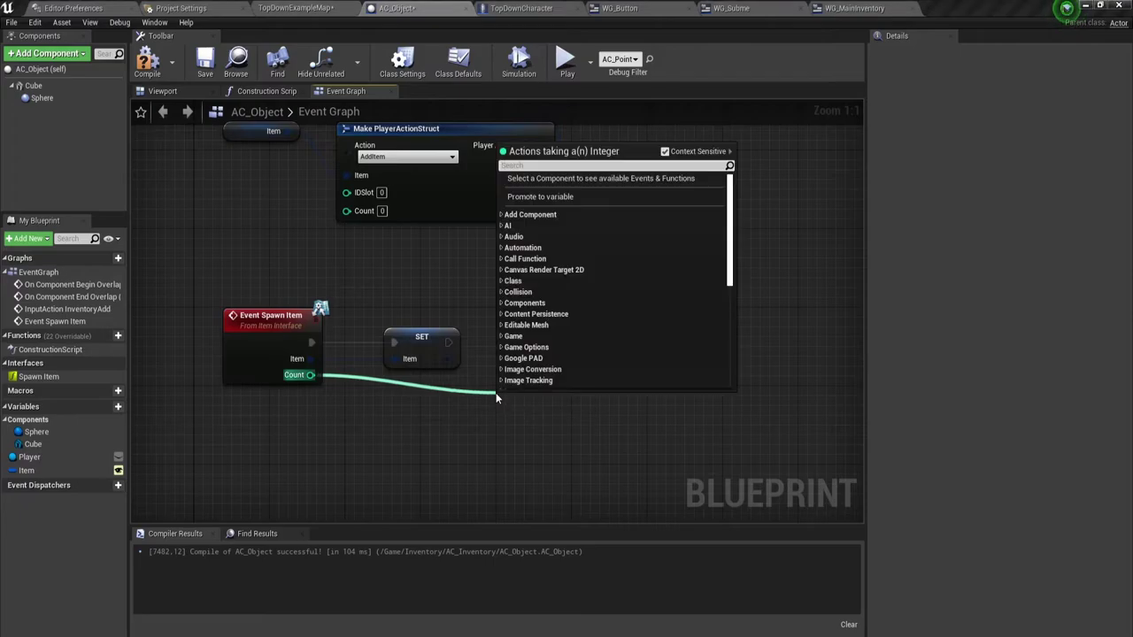
type("se")
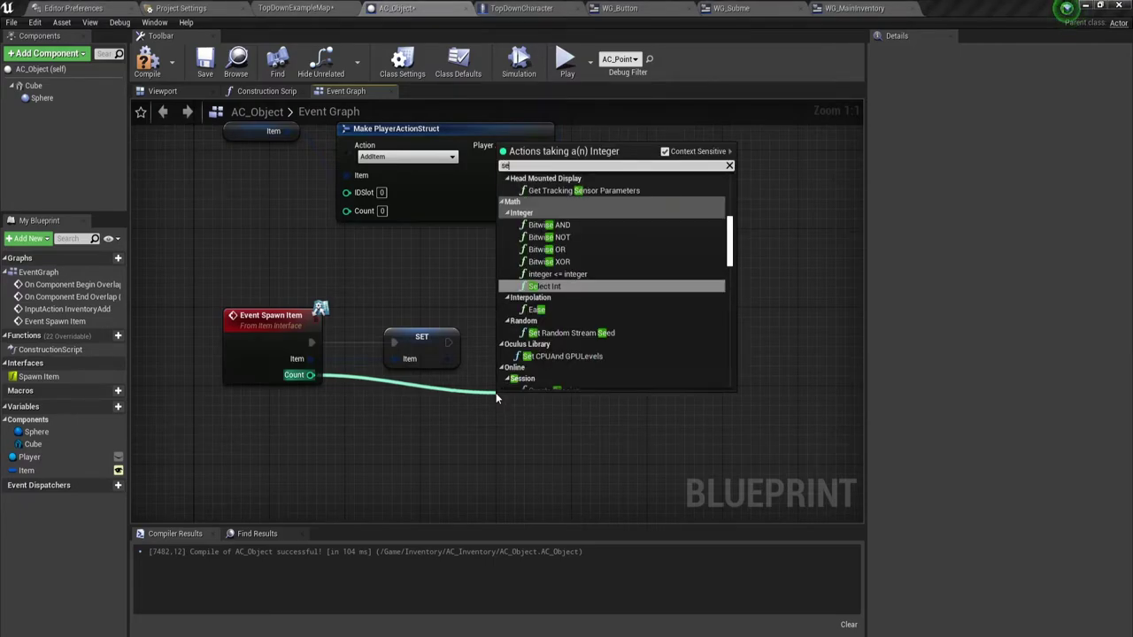
type("t mem")
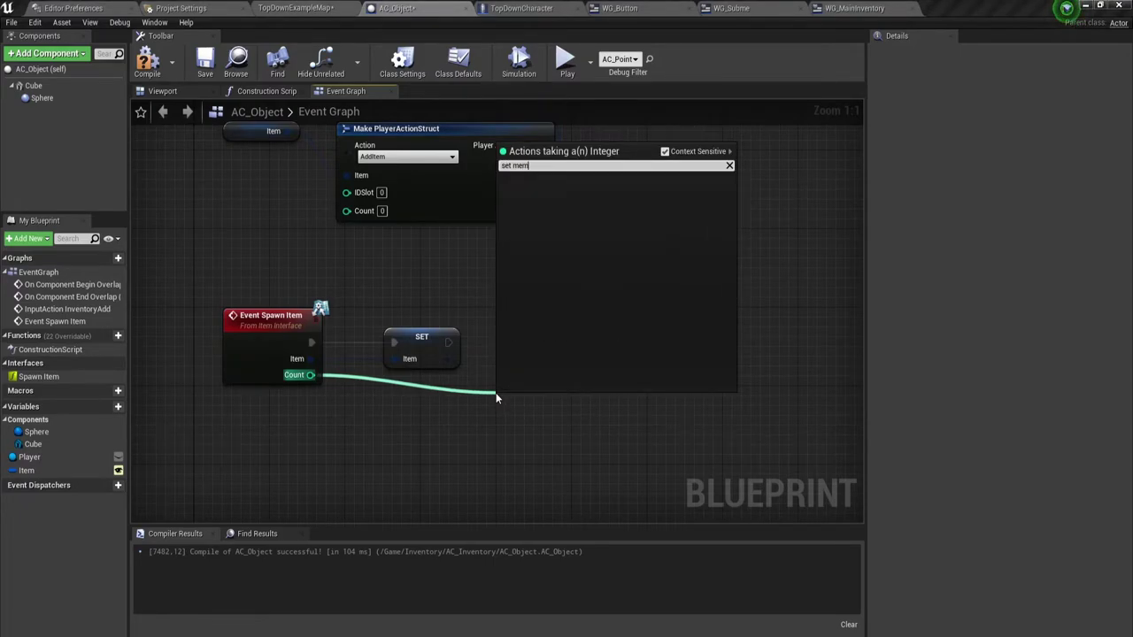
key("BackSpace")
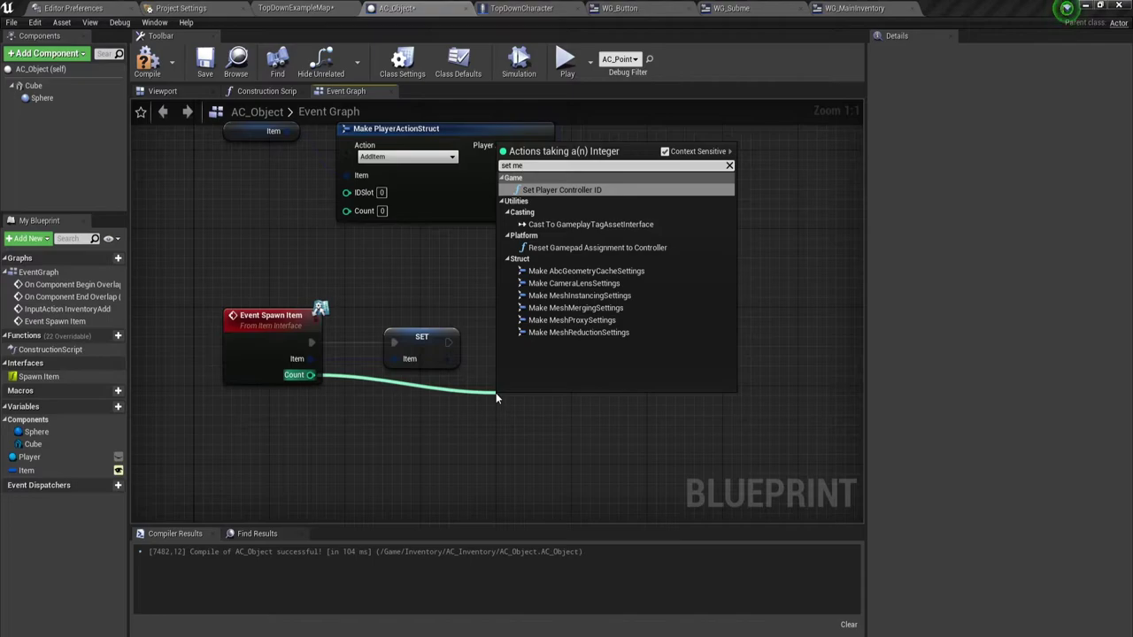
key("BackSpace")
key("BackSpace")
key("BackSpace")
key("BackSpace")
key("BackSpace")
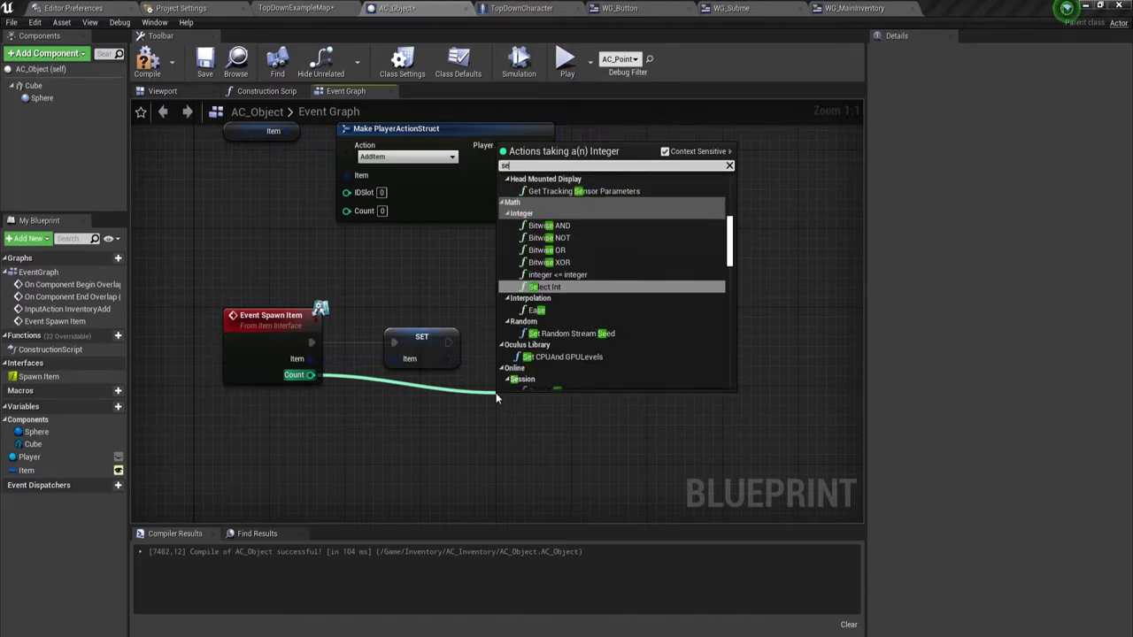
key("BackSpace")
key("Escape")
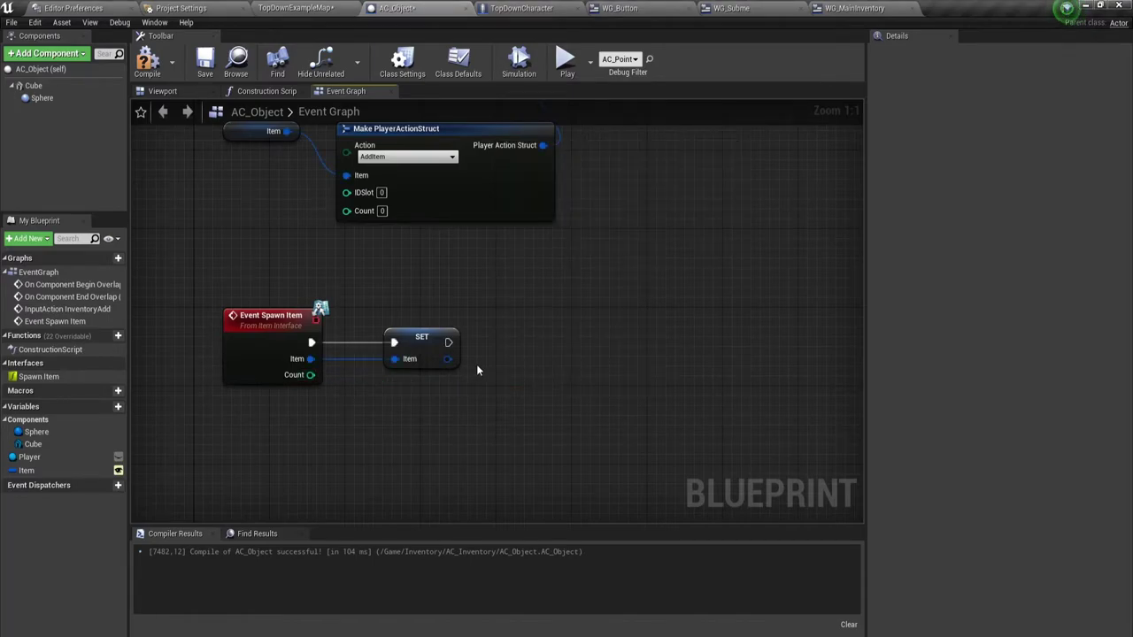
Step: Add Set members in ItemDATAStruct after SET's exec output via 'set members in ite'
left_click_drag(448, 342, 513, 344)
type("set ")
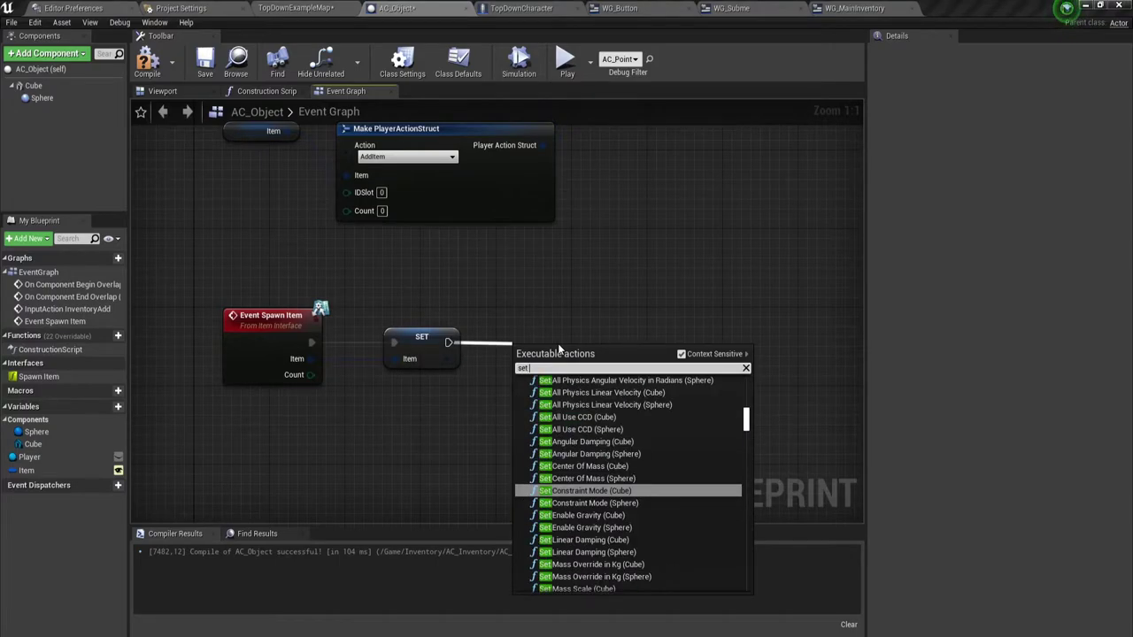
type("mem")
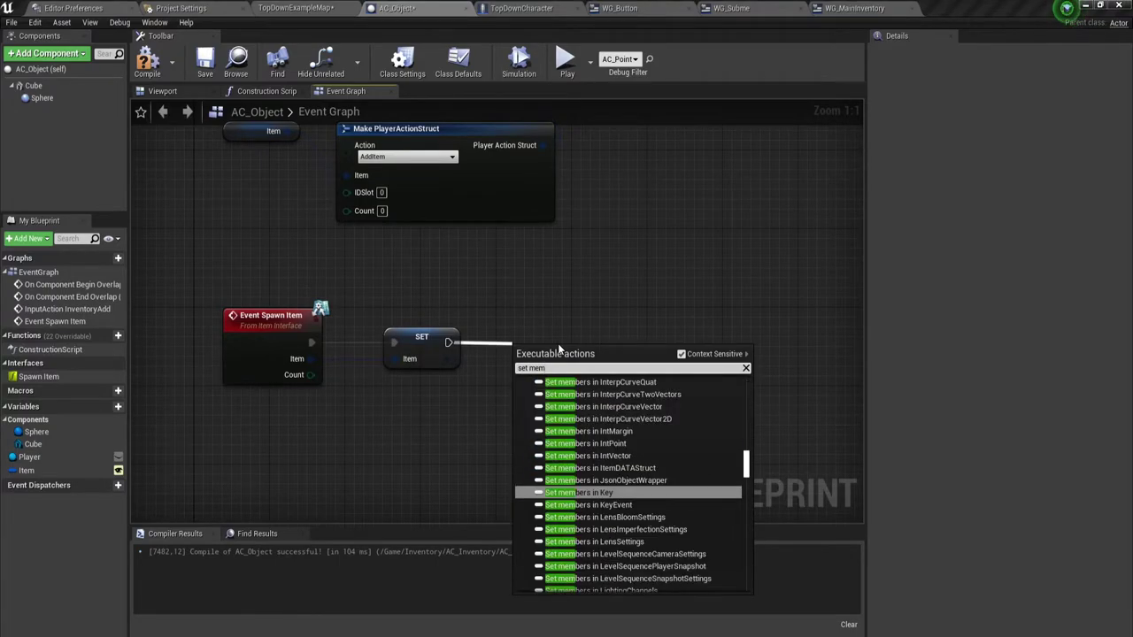
type("b")
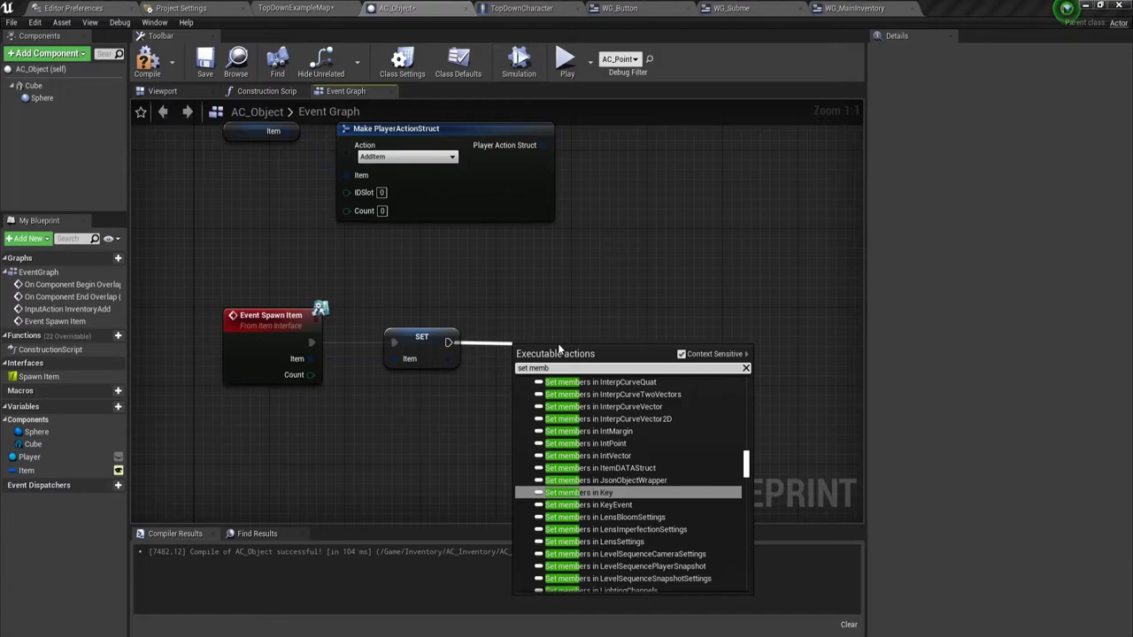
type("er")
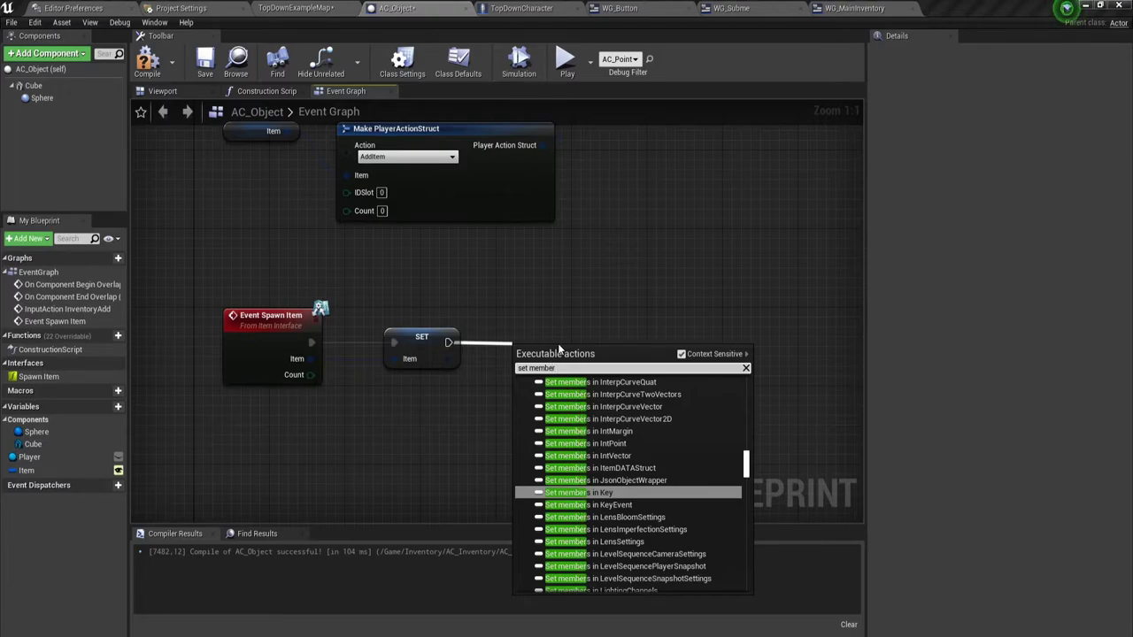
scroll(620, 494, "down", 3)
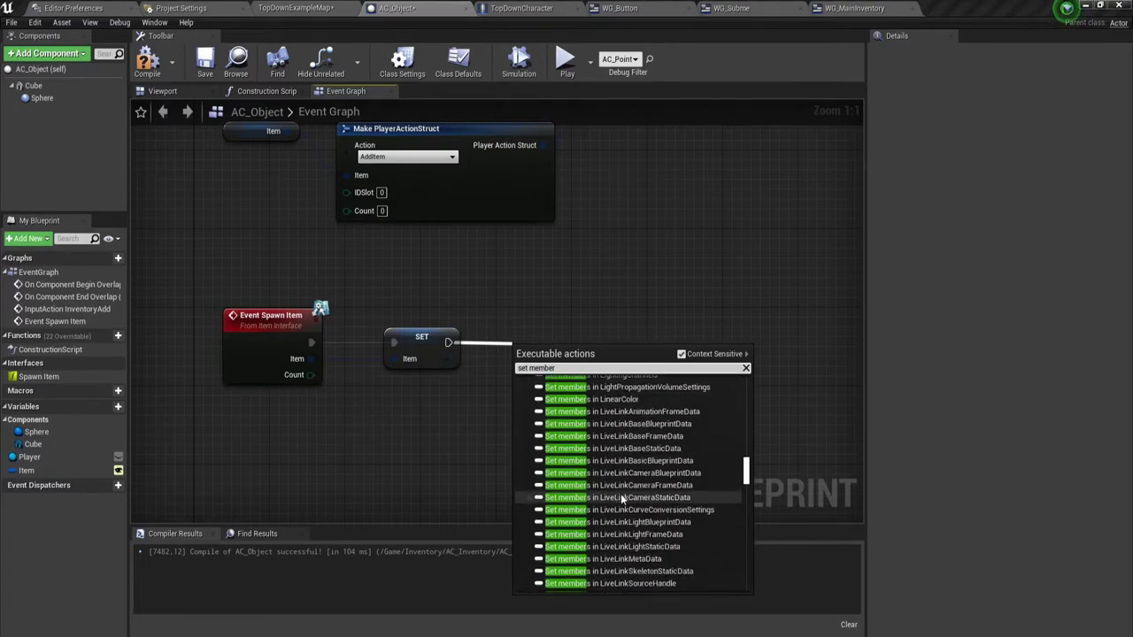
scroll(621, 494, "down", 3)
scroll(621, 494, "up", 3)
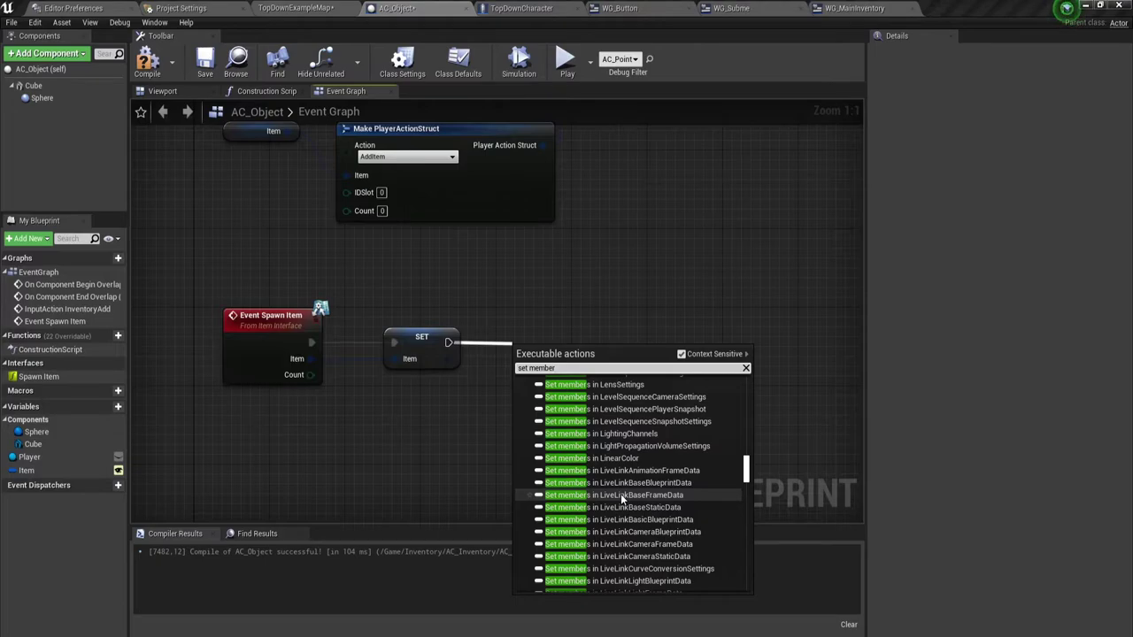
type("s")
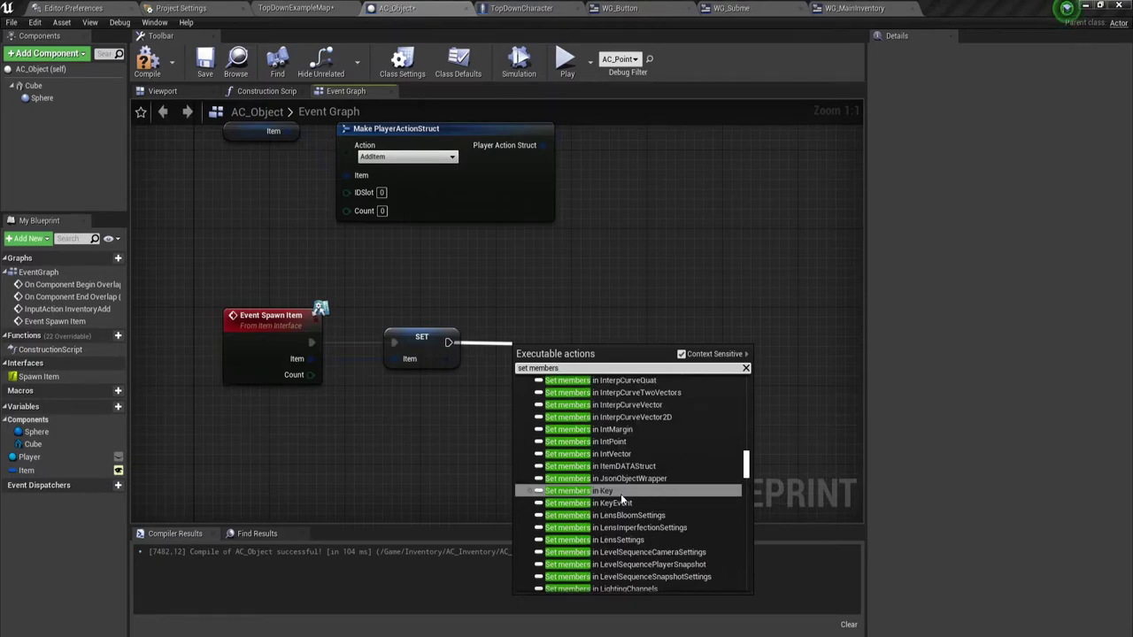
type(" in")
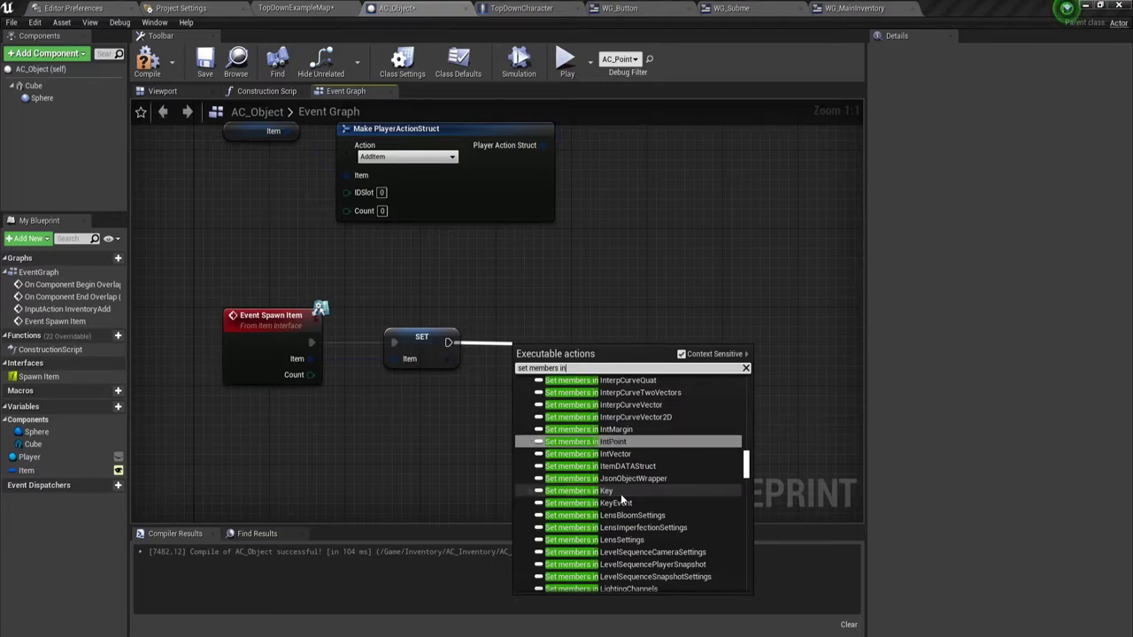
type(" ite")
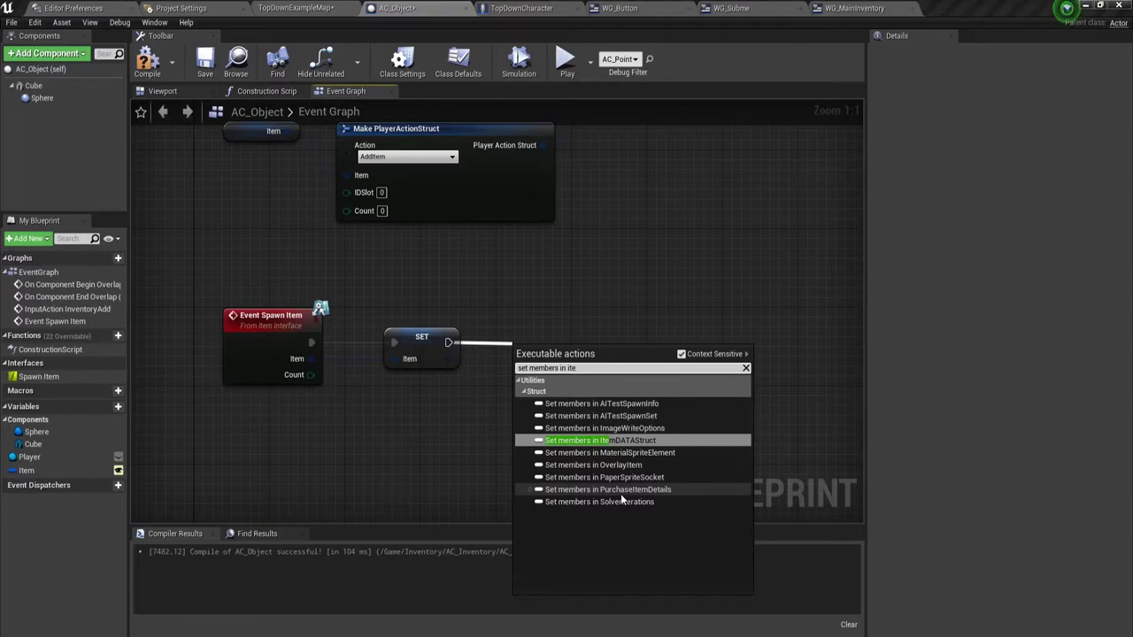
left_click(631, 440)
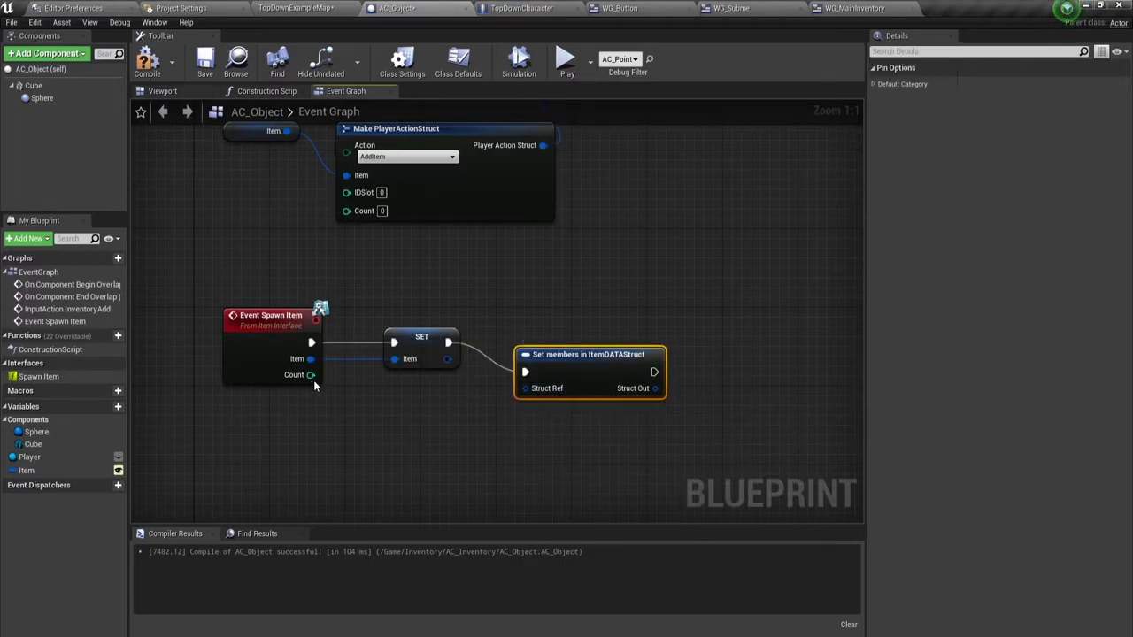
Step: Connect SET's Item output to the Set members node's Struct Ref input
left_click_drag(311, 375, 588, 393)
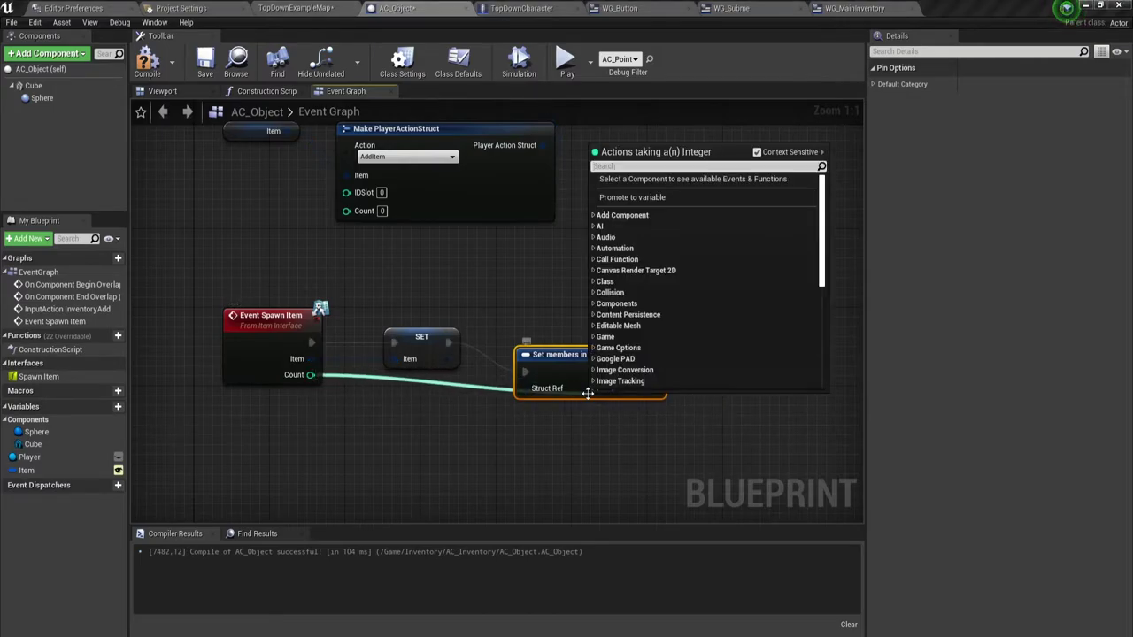
left_click(580, 424)
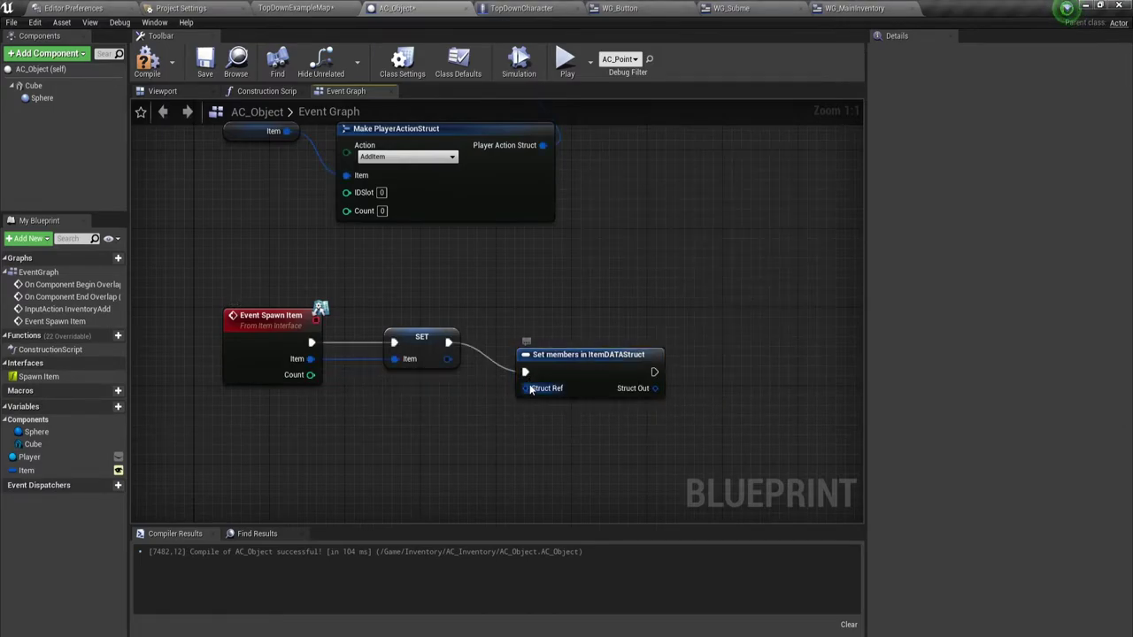
left_click_drag(525, 387, 448, 363)
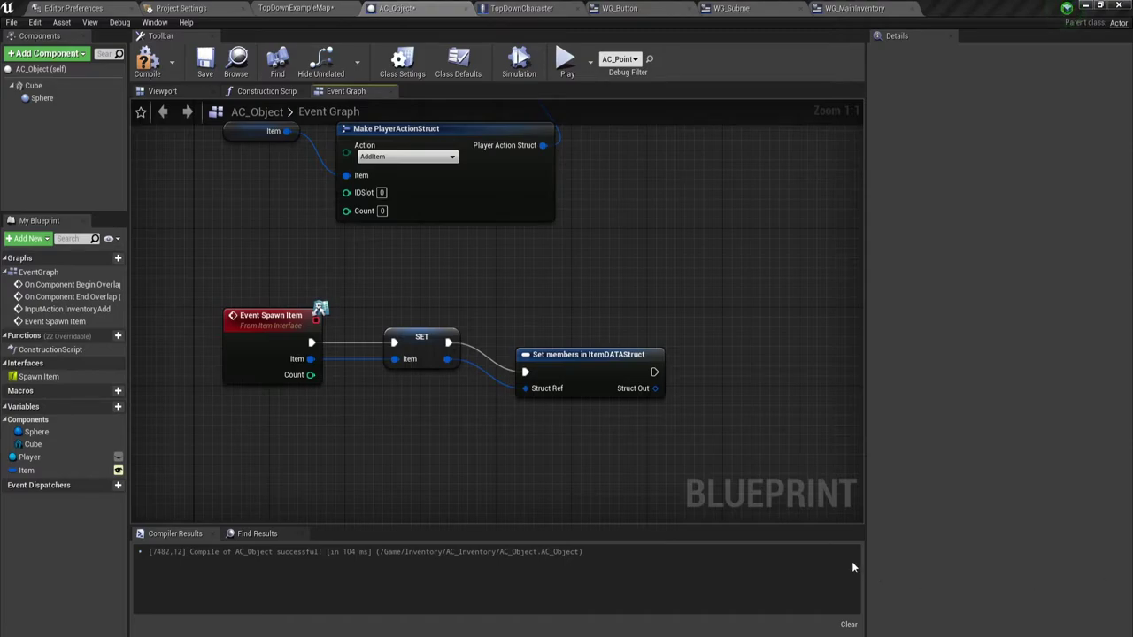
Step: Expose the Count pin, wire it to Event Spawn Item's Count, then compile and save
left_click_drag(580, 372, 571, 353)
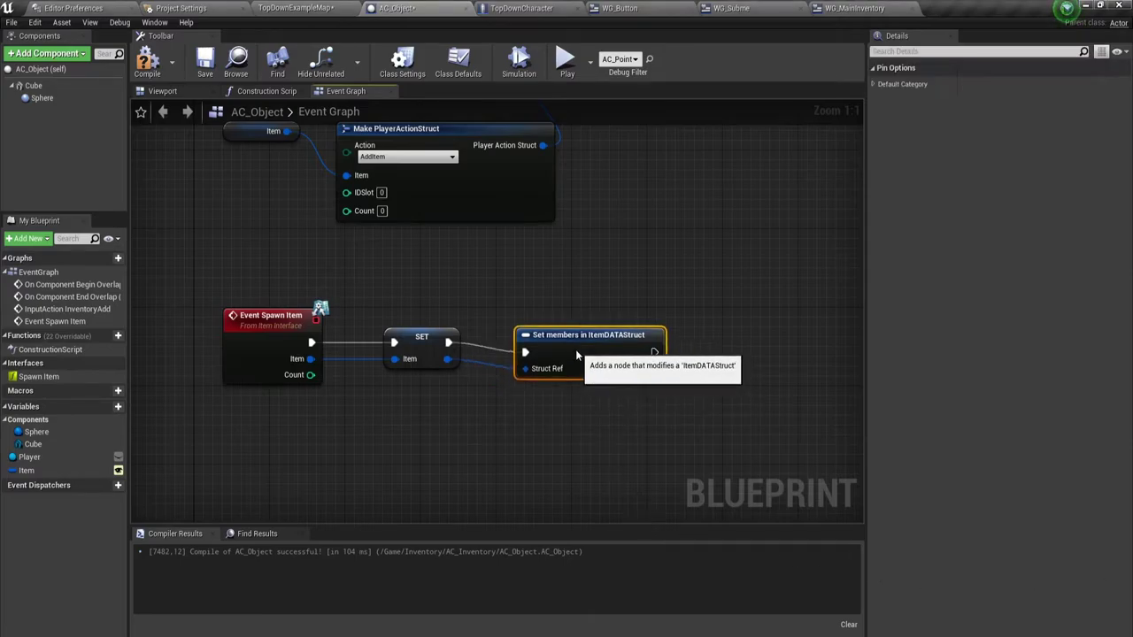
left_click(873, 85)
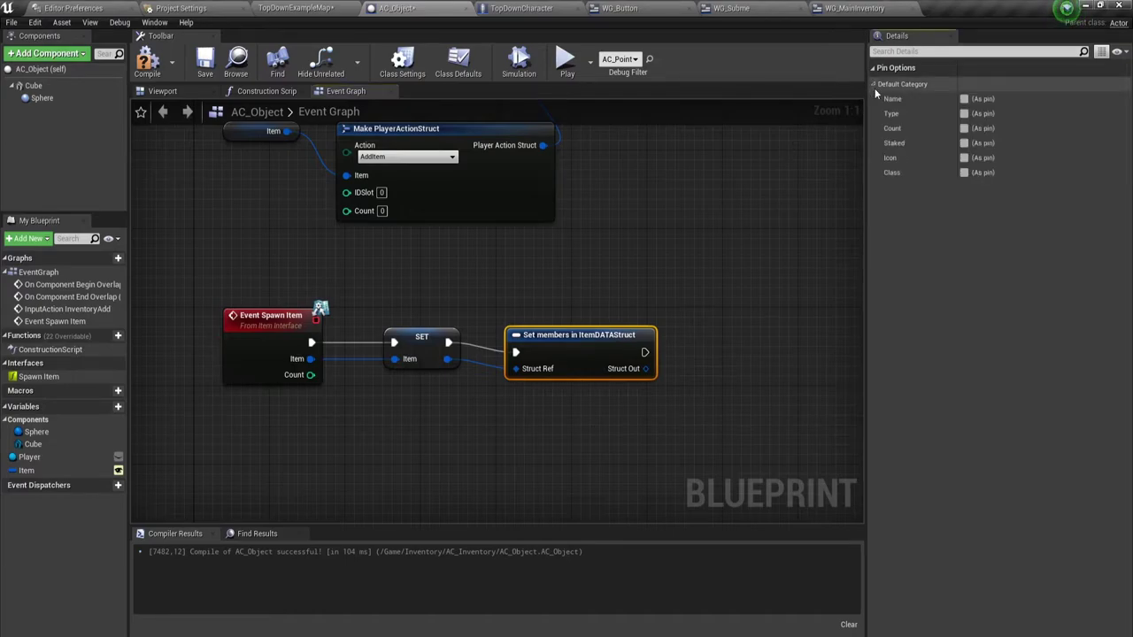
left_click(964, 129)
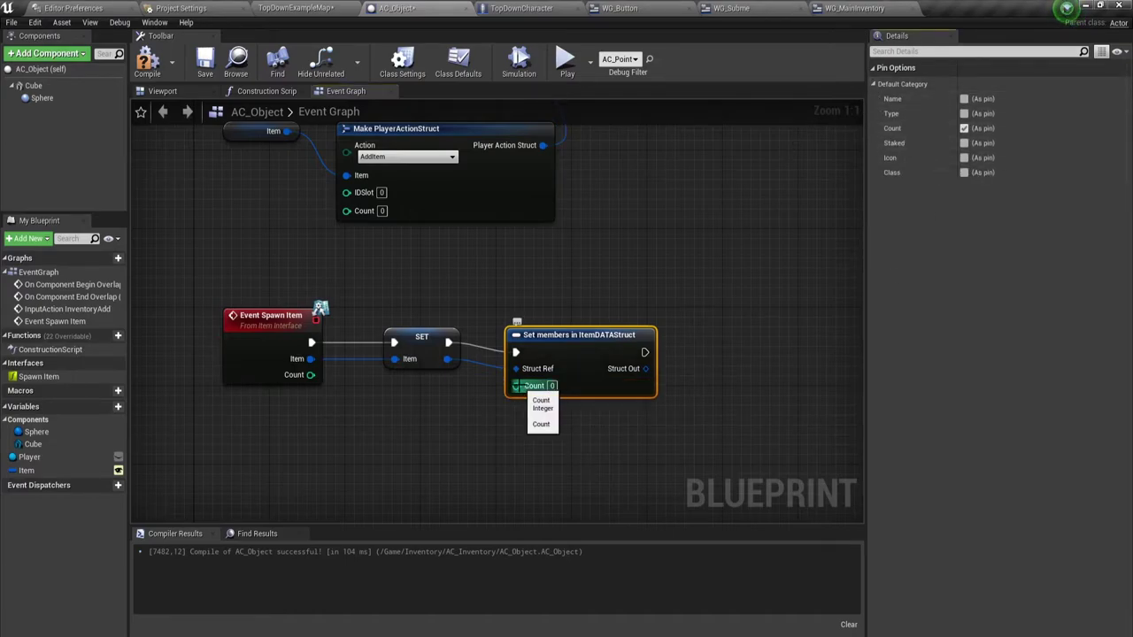
left_click_drag(516, 386, 311, 376)
left_click(500, 421)
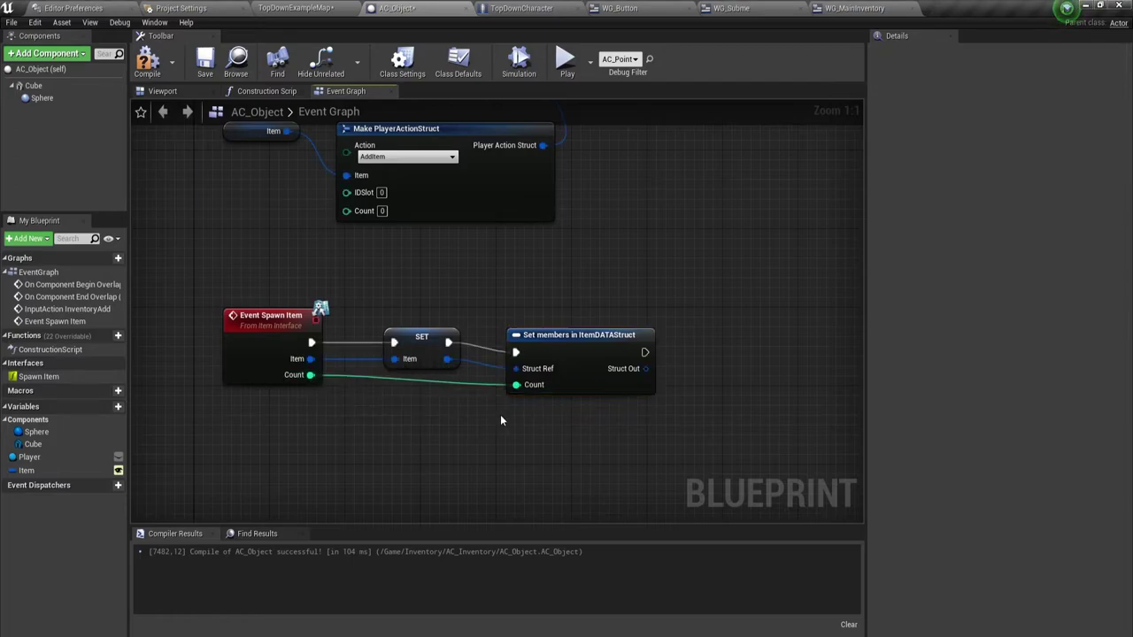
left_click_drag(571, 338, 571, 328)
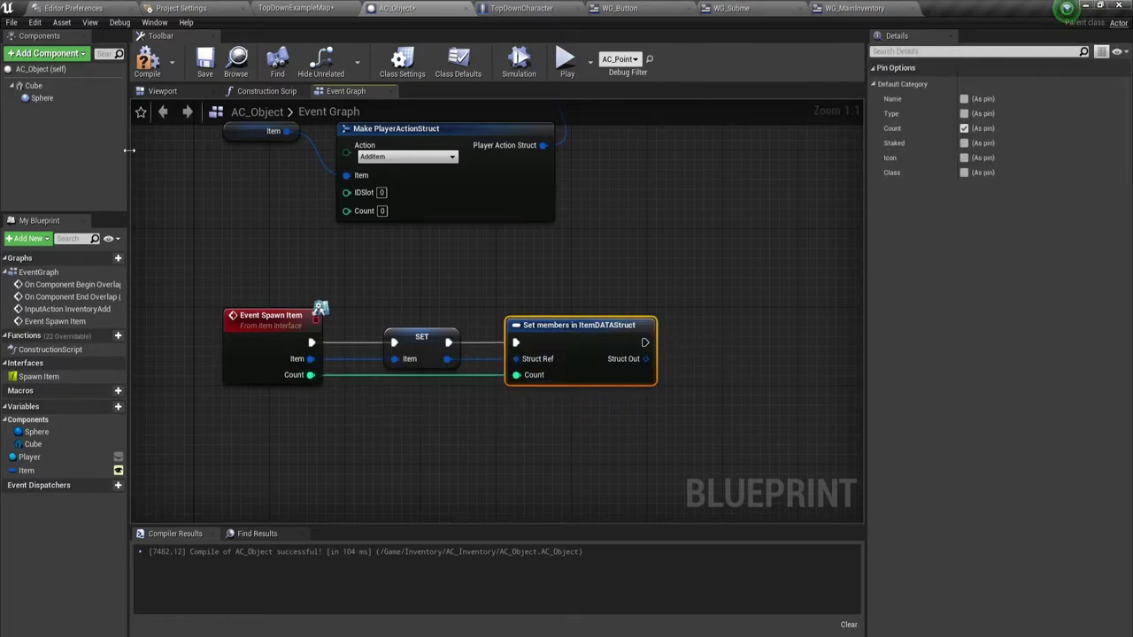
left_click(204, 62)
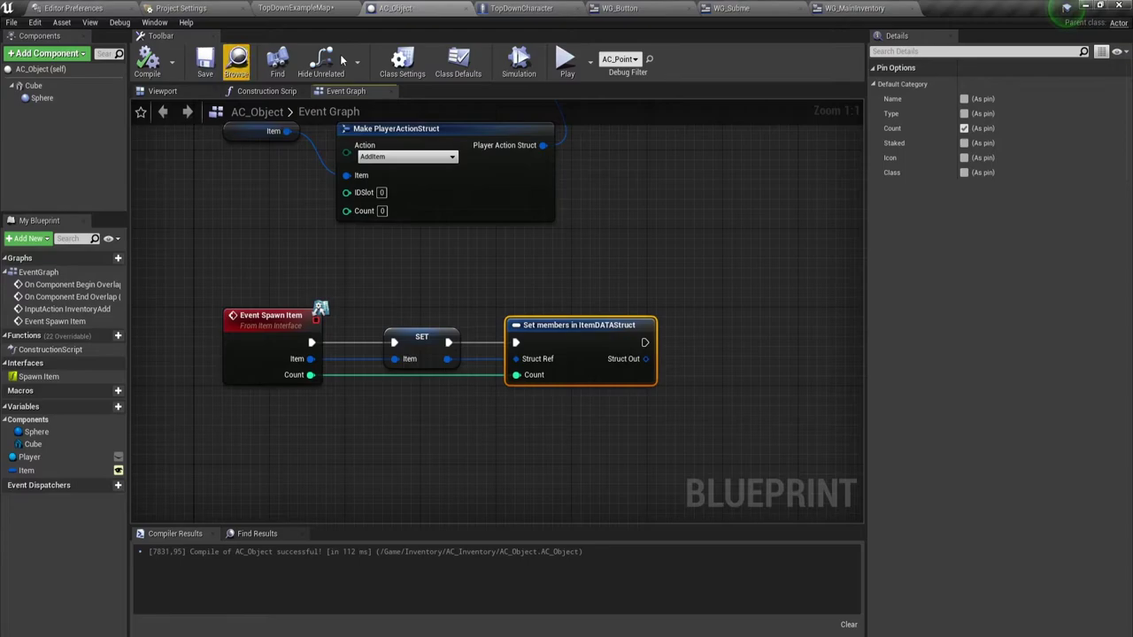
left_click(304, 7)
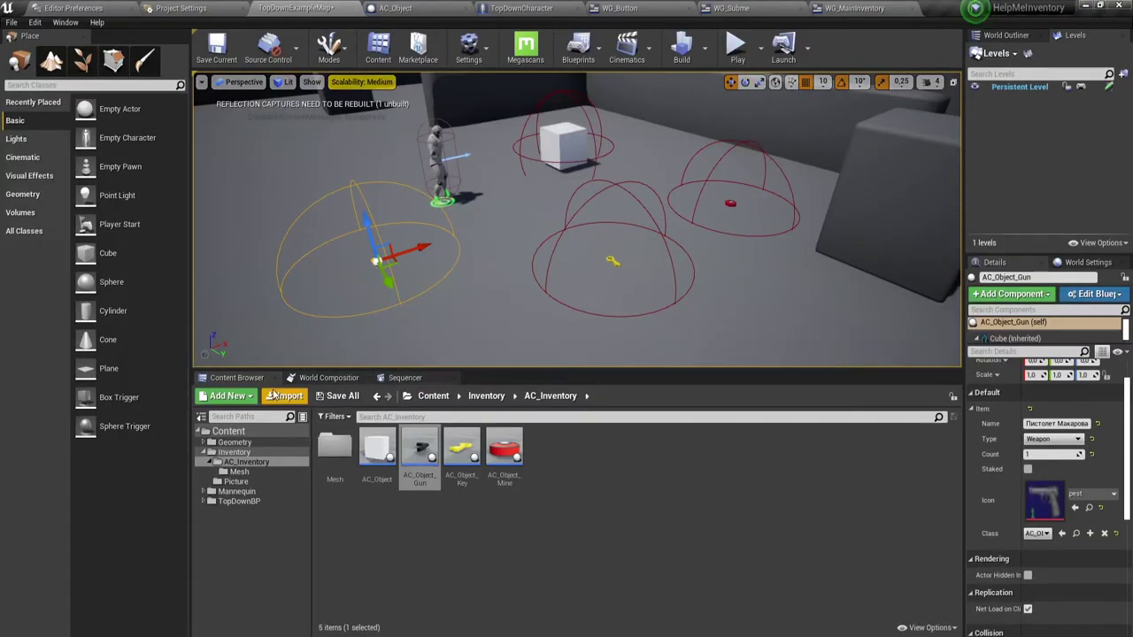
left_click(341, 399)
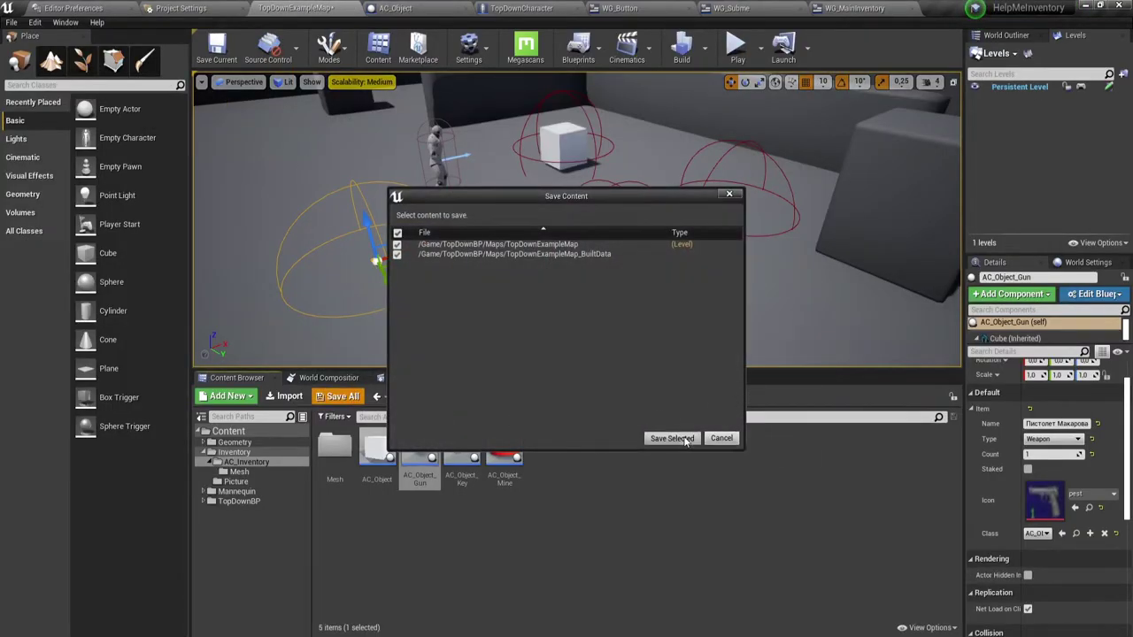
left_click(673, 440)
left_click(736, 46)
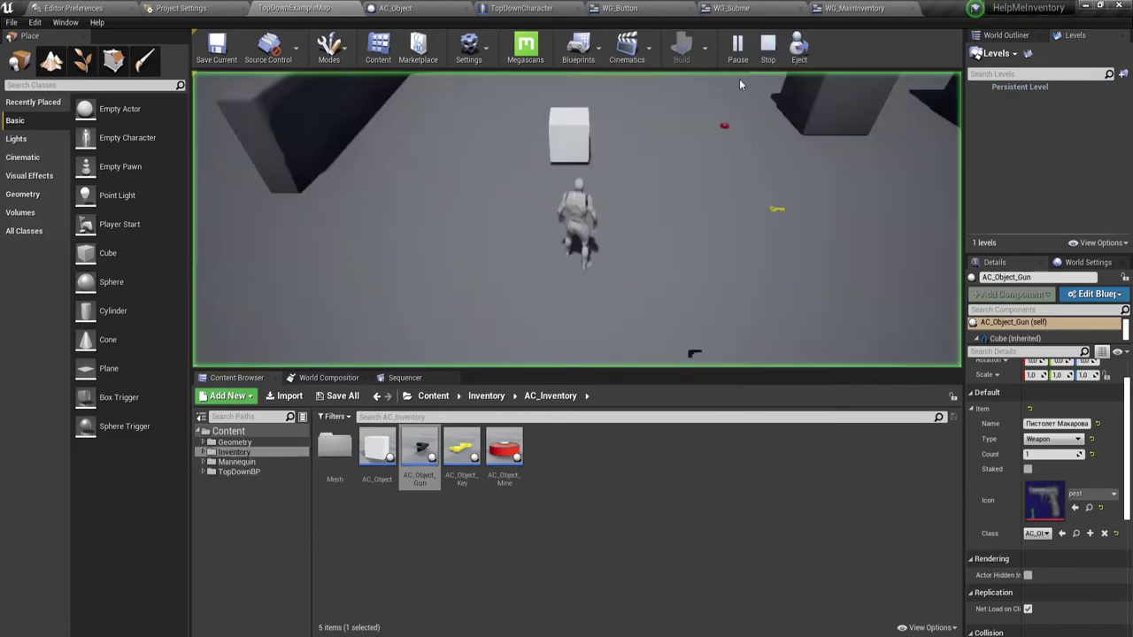
left_click(714, 159)
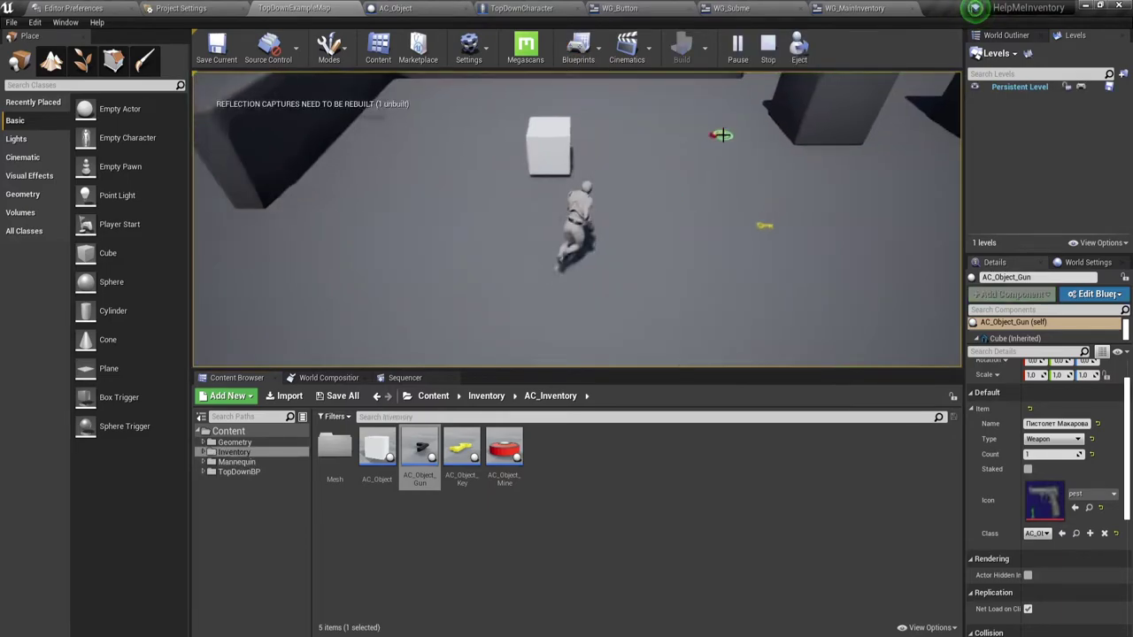
left_click(603, 233)
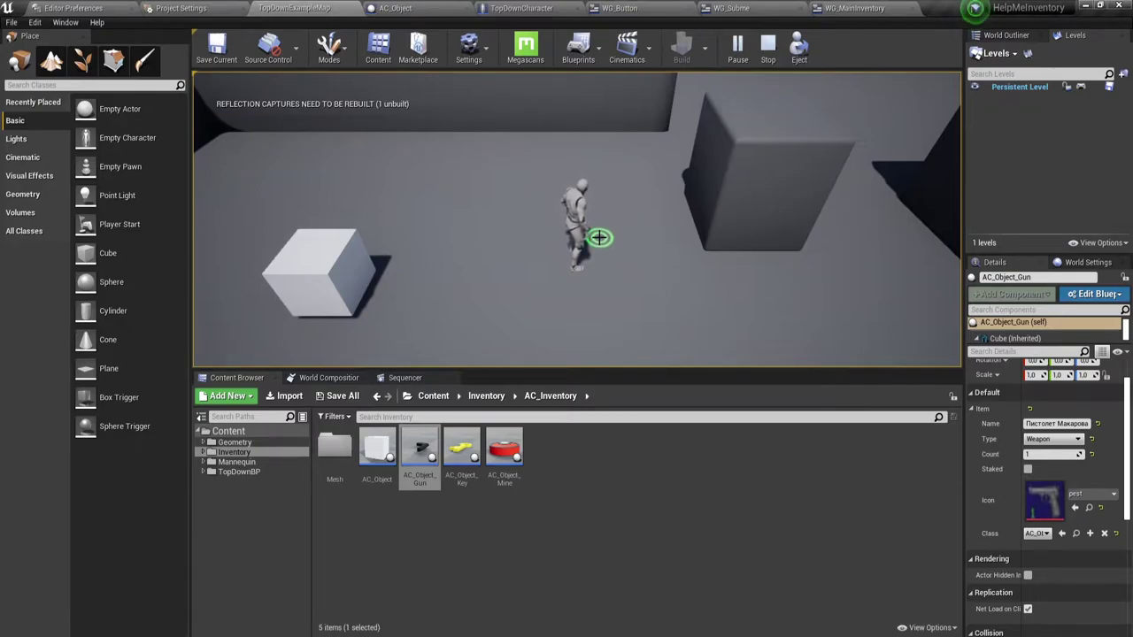
key("i")
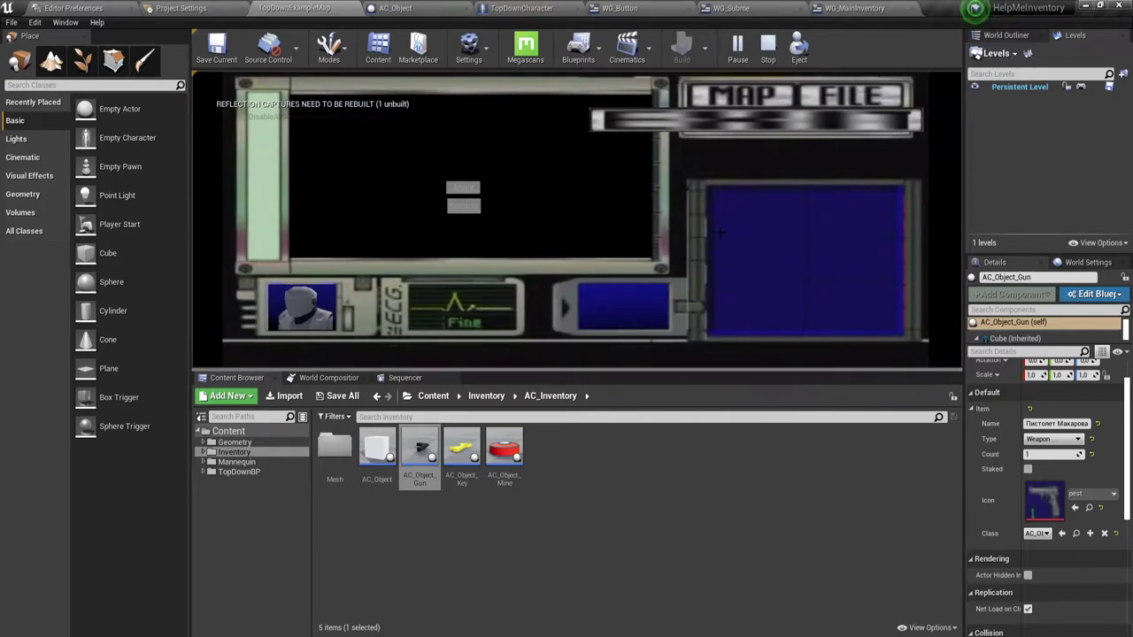
left_click(768, 46)
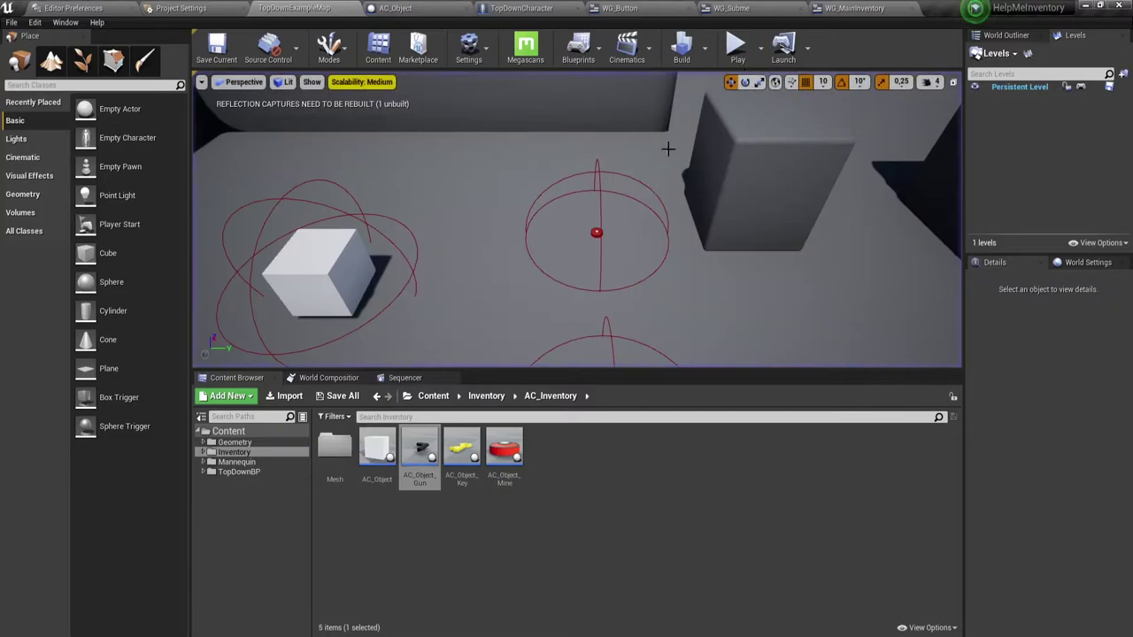
left_click(760, 59)
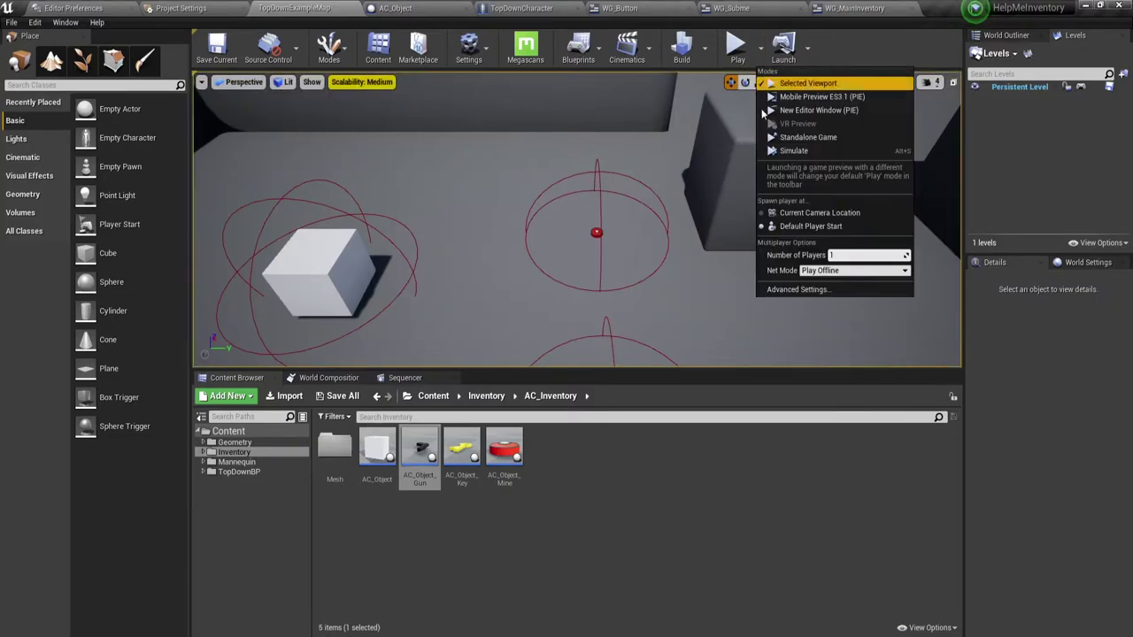
left_click(806, 110)
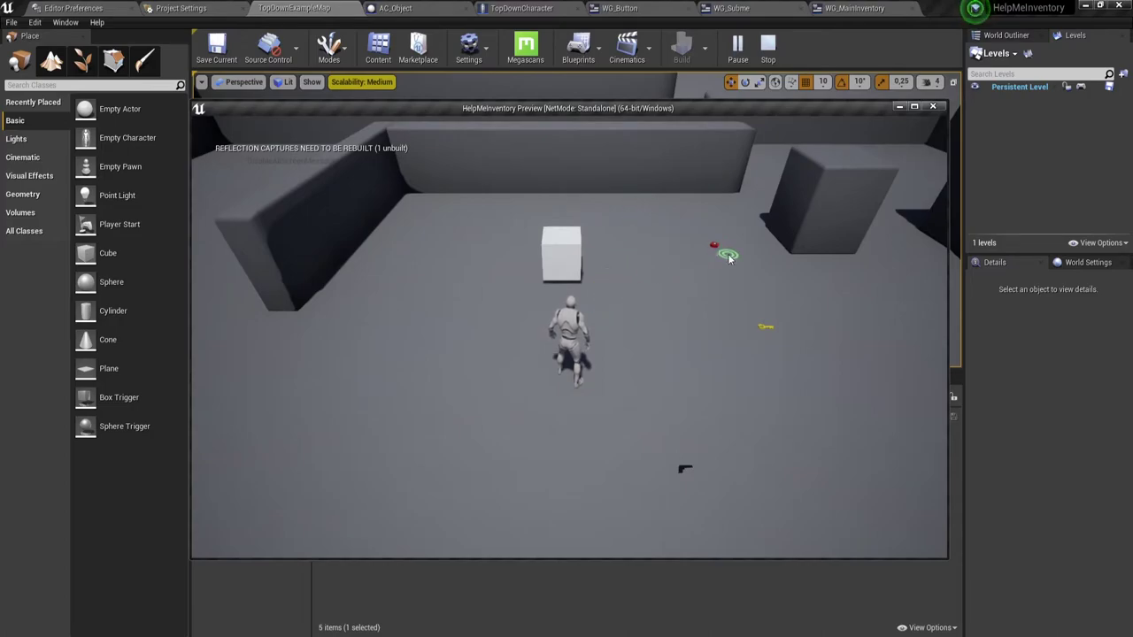
left_click(764, 339)
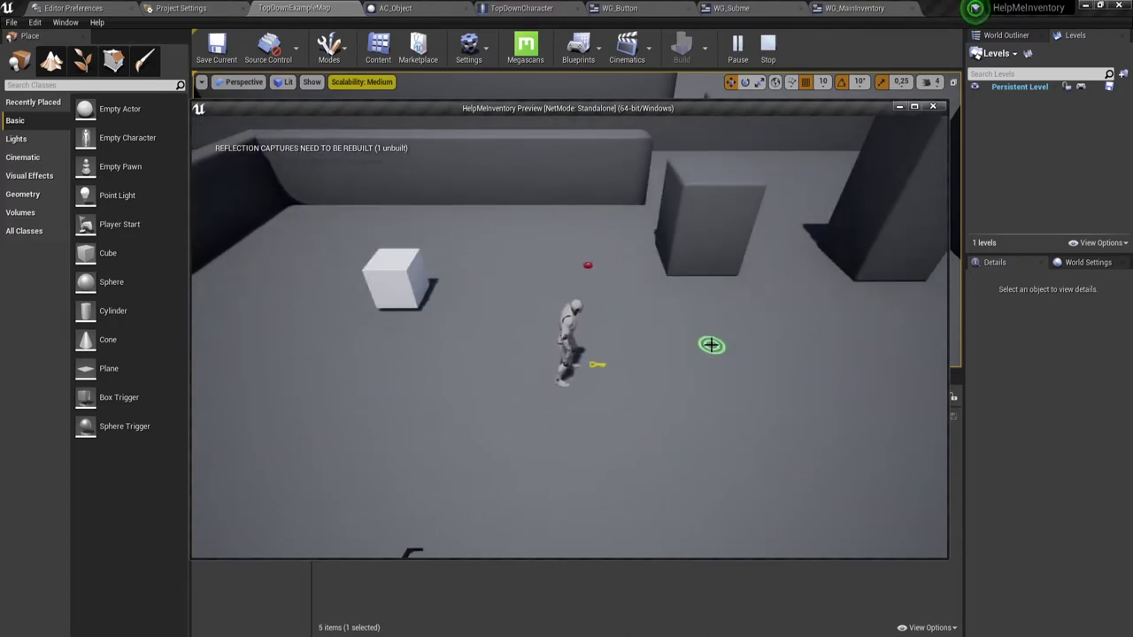
key("i")
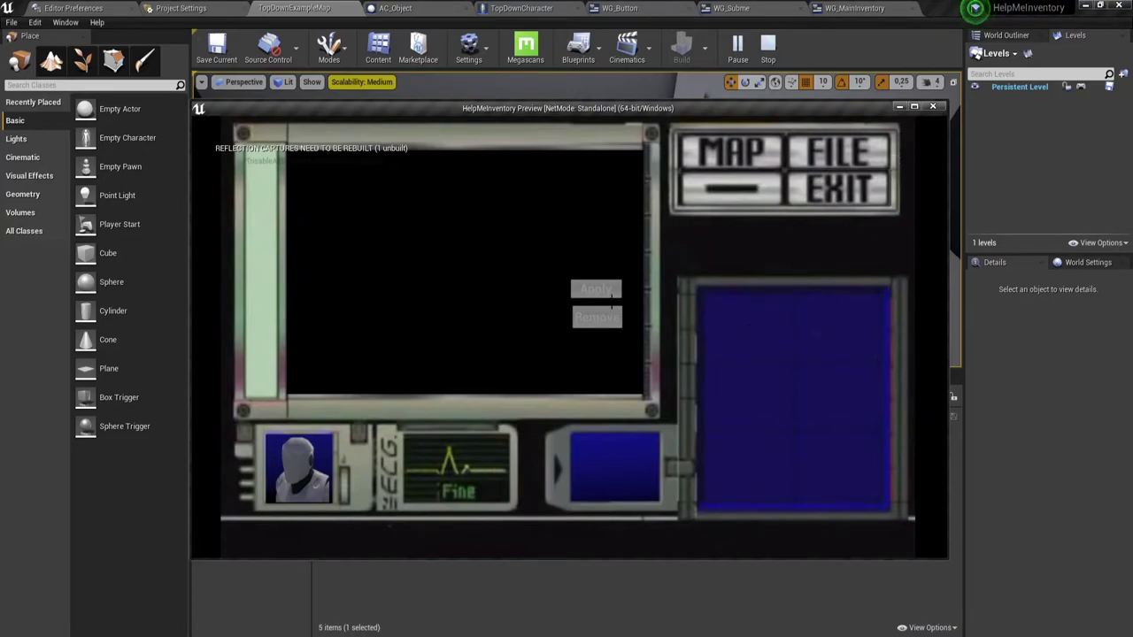
left_click(932, 106)
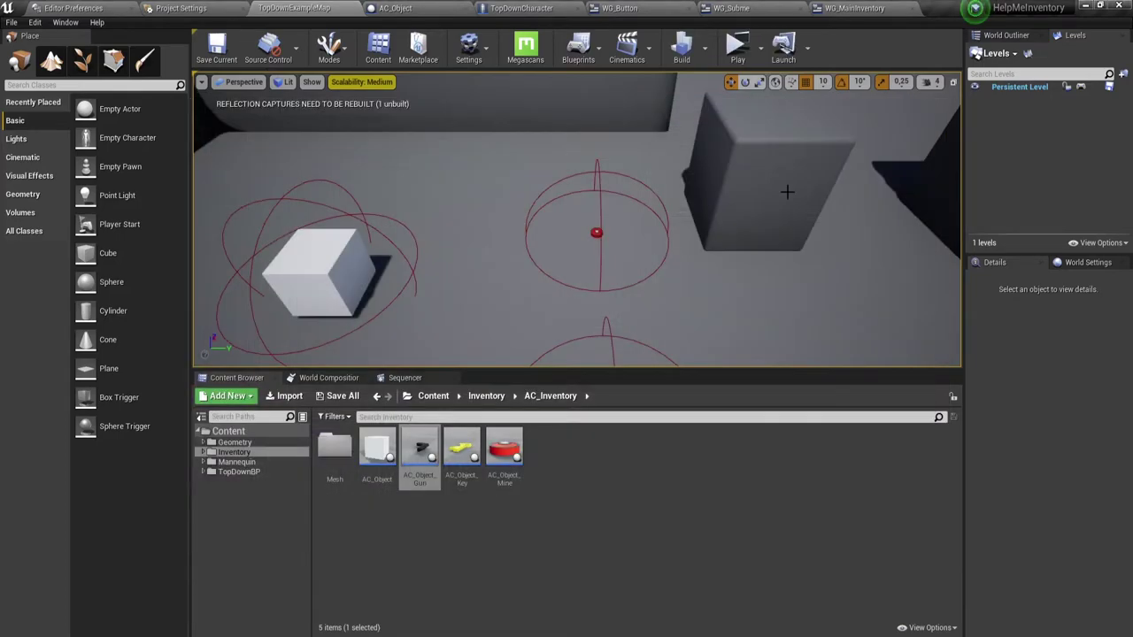
left_click(737, 44)
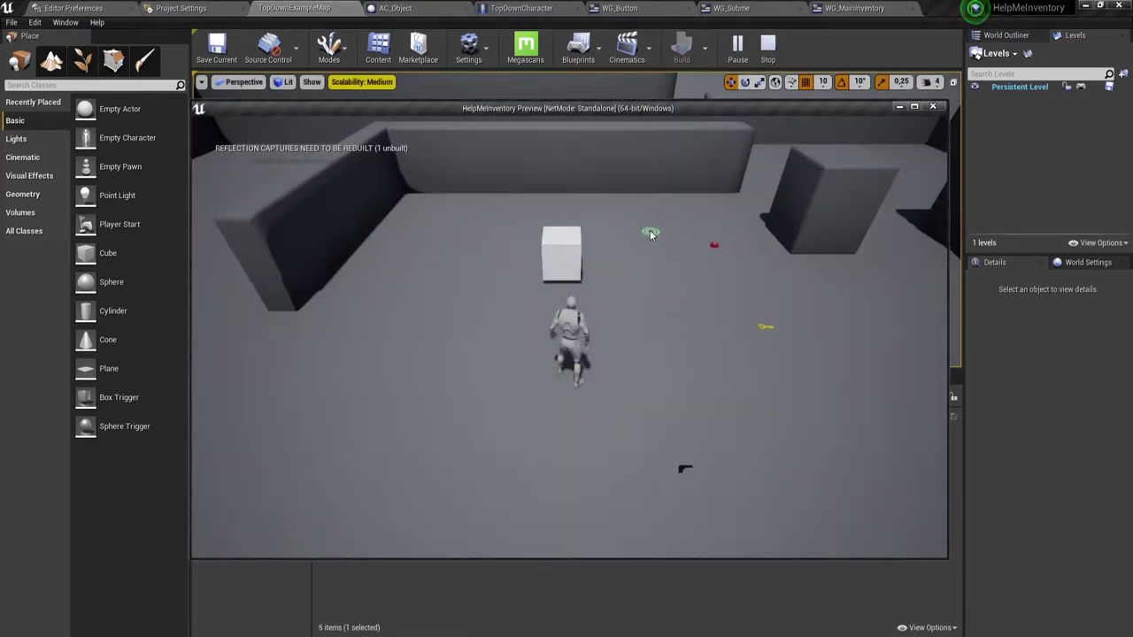
left_click(703, 248)
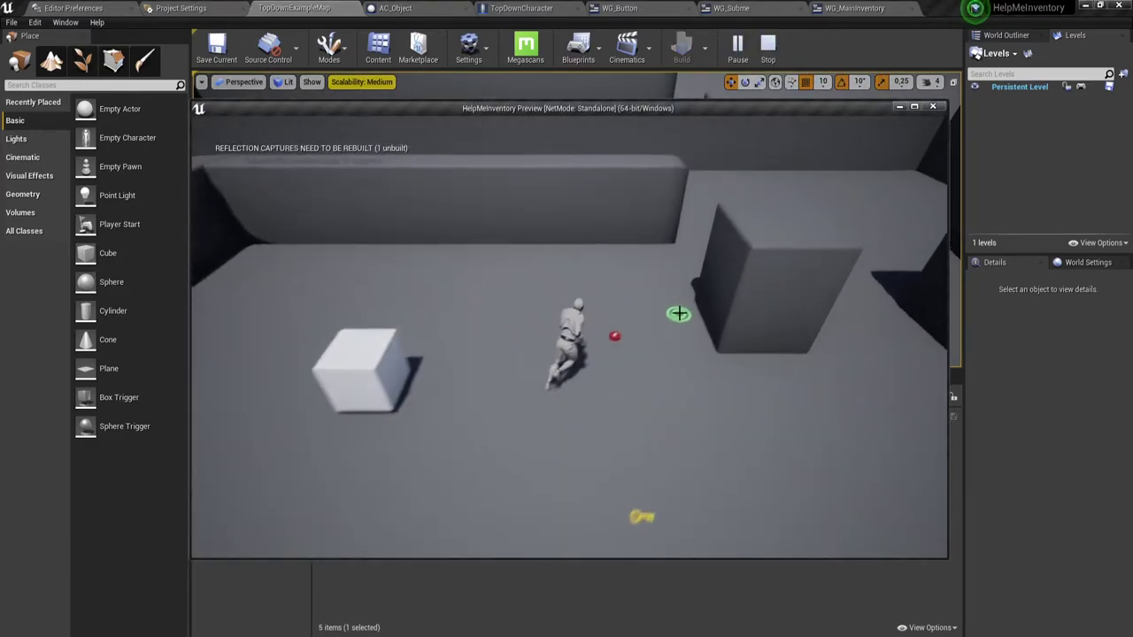
left_click(582, 549)
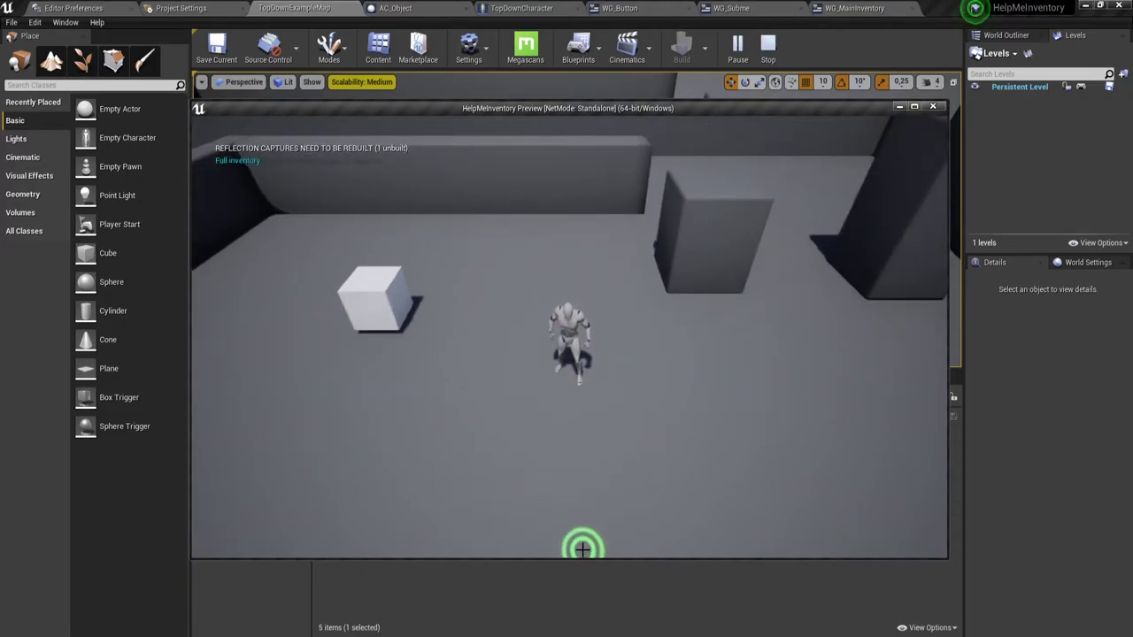
left_click(576, 486)
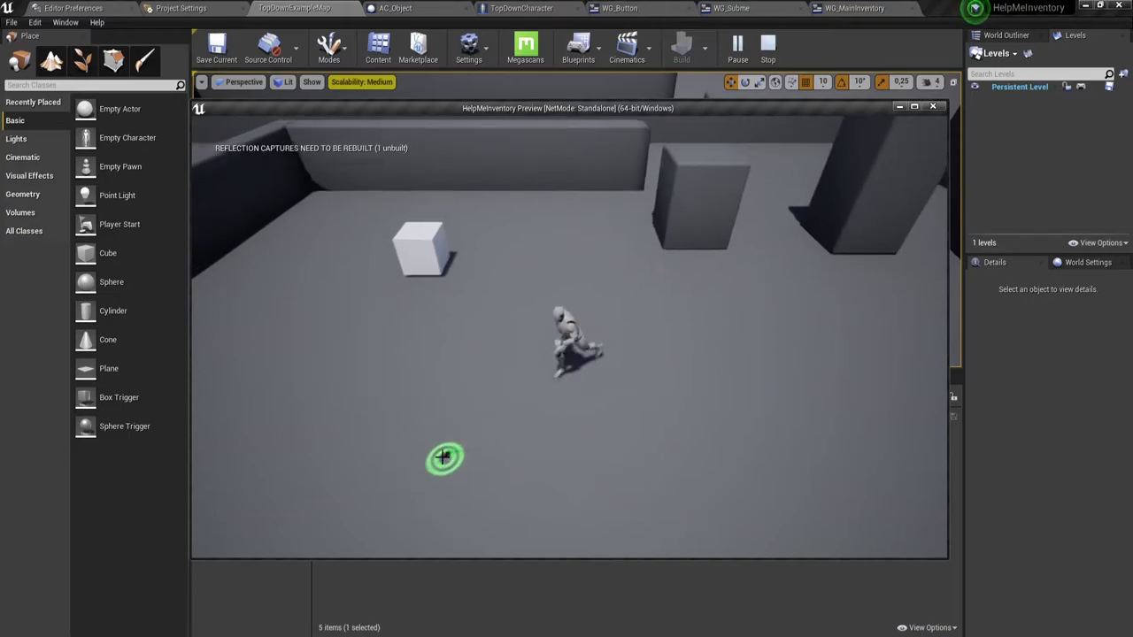
key("i")
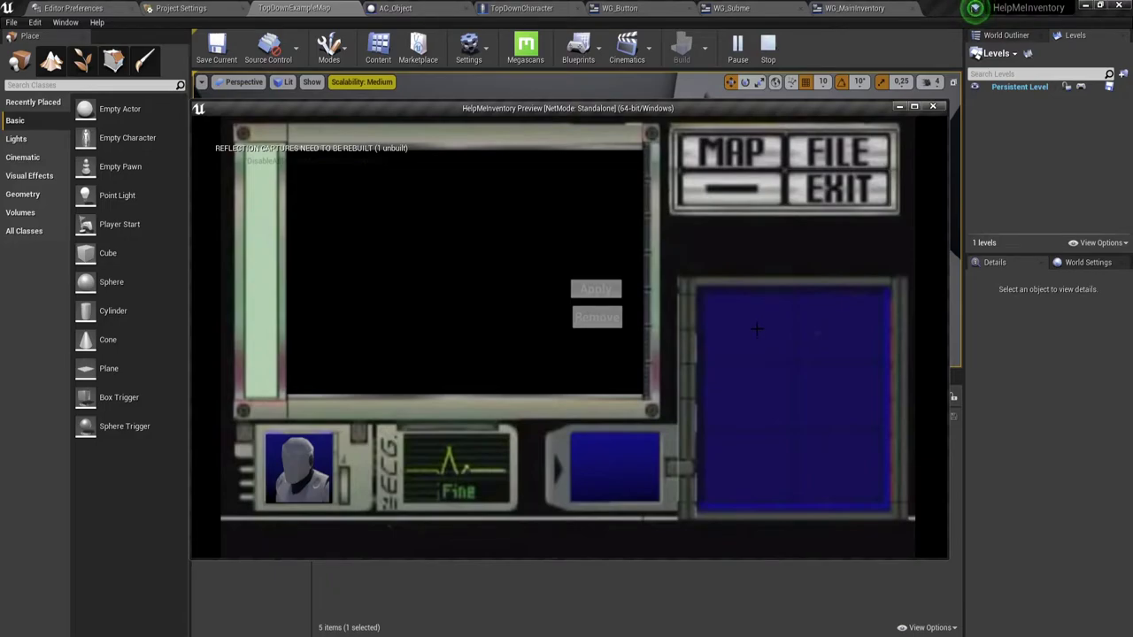
key("i")
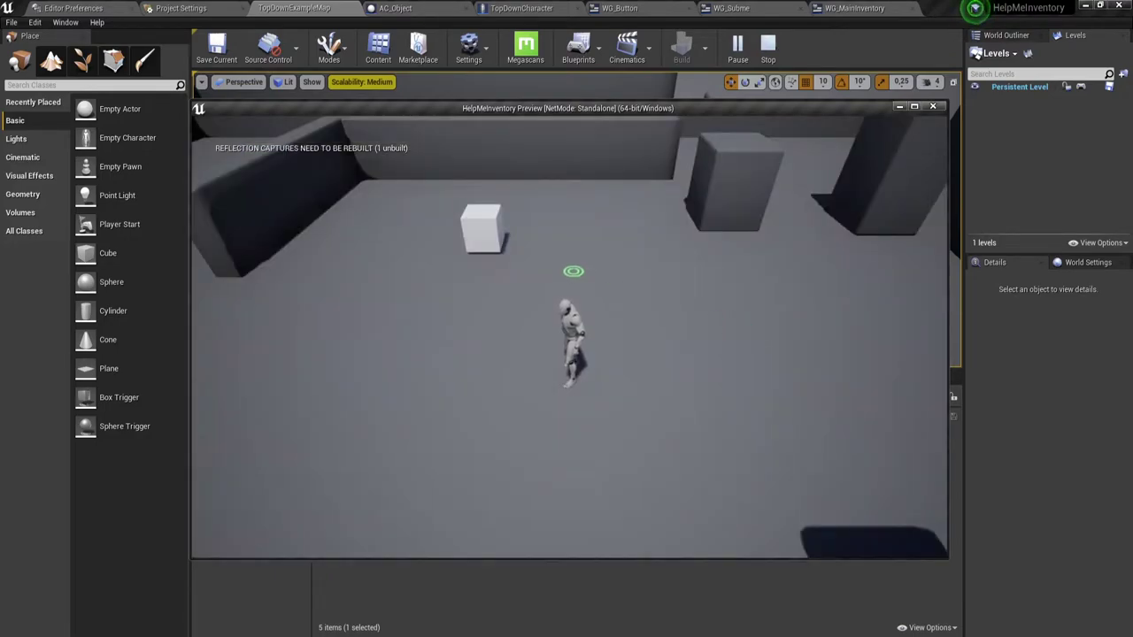
key("Escape")
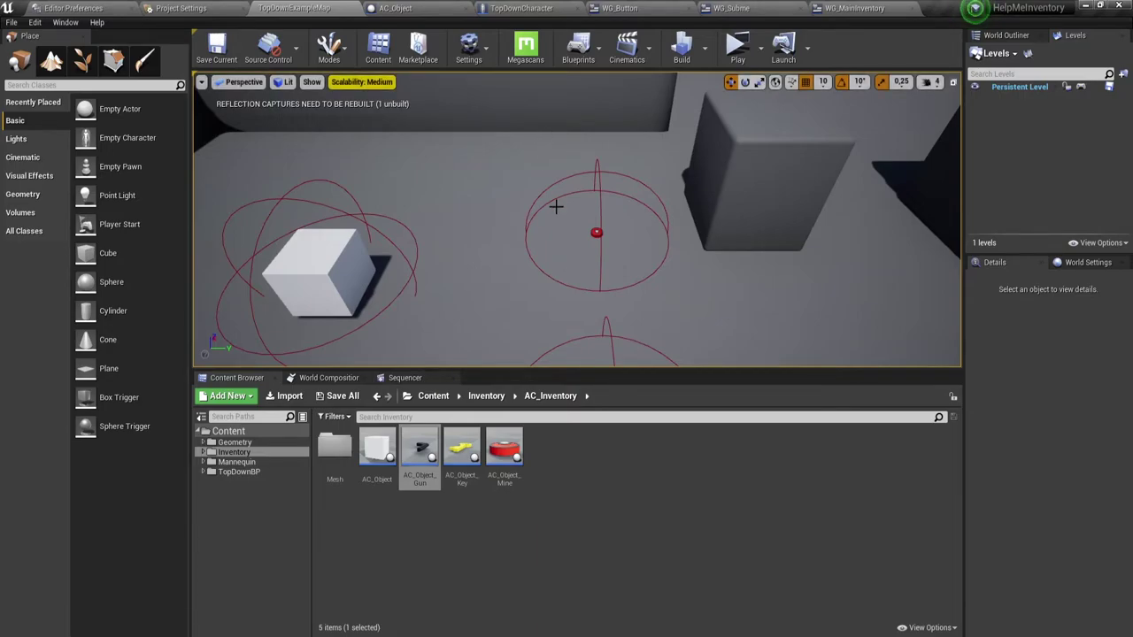
Step: Orbit to a top-down view of the pickups, then show TopDownCharacter's Event Graph
right_click_drag(567, 215, 566, 266)
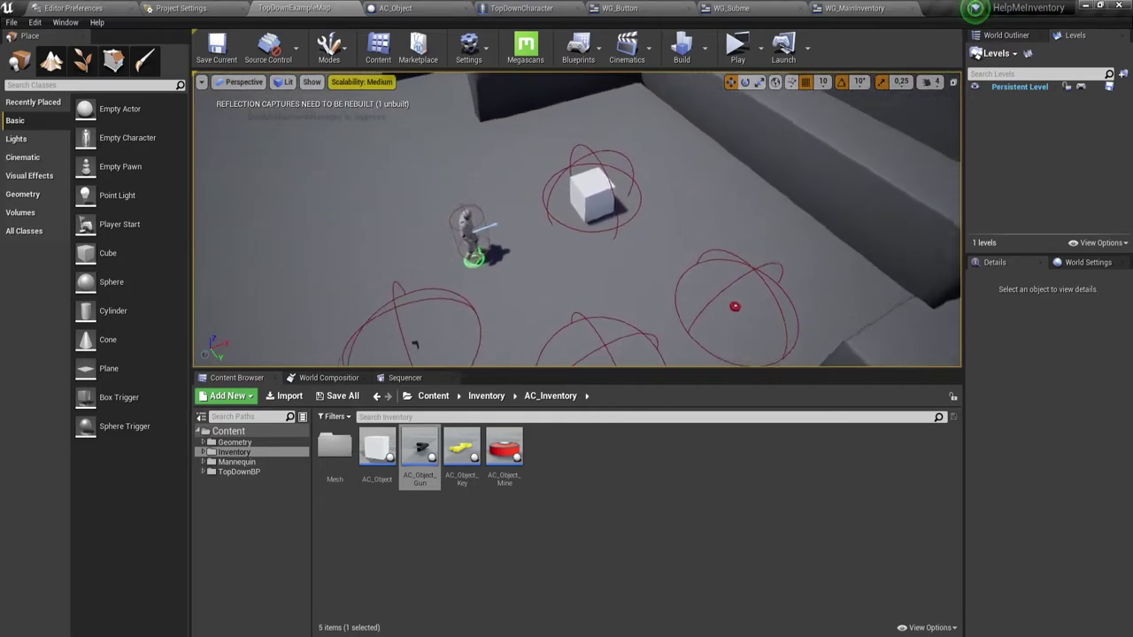
right_click_drag(588, 225, 589, 225)
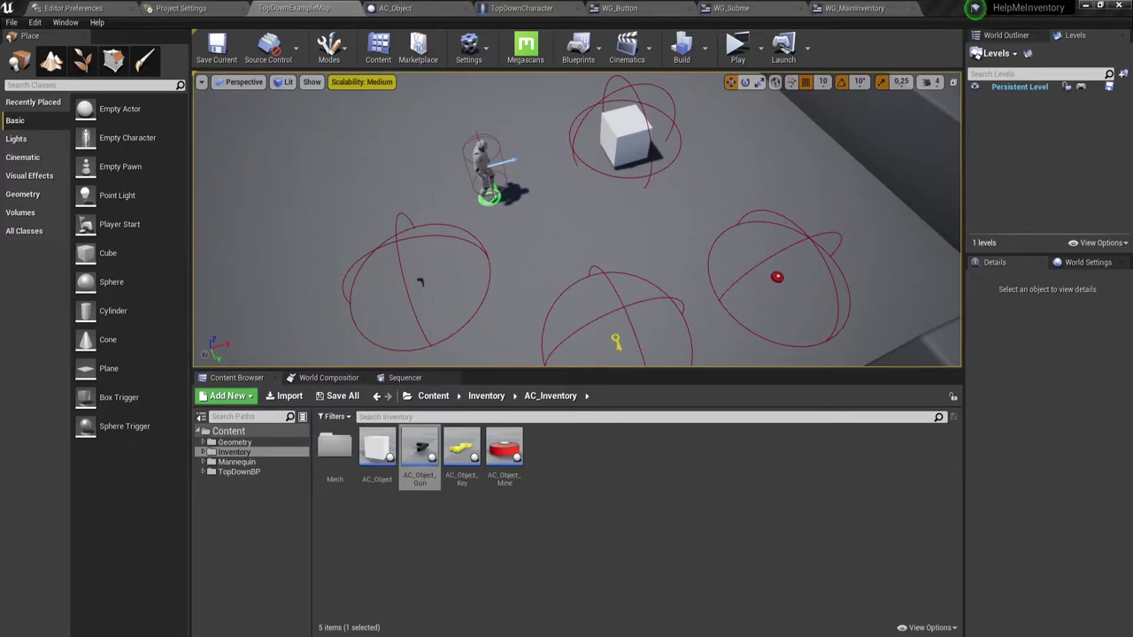
left_click(523, 8)
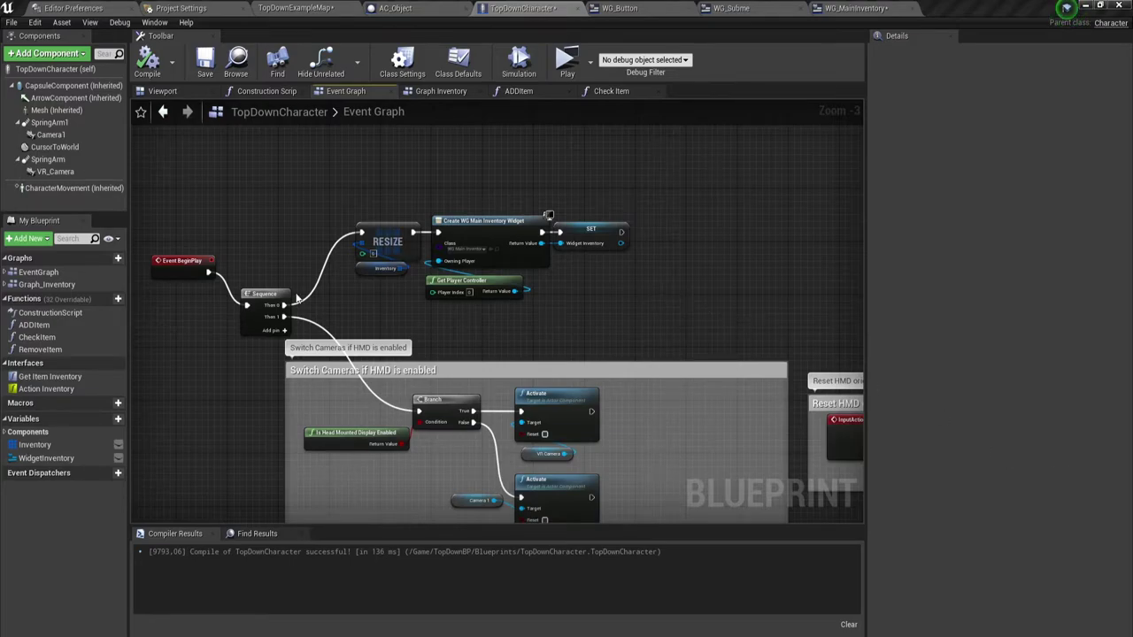
Step: Frame the Create WG Main Inventory Widget nodes, then view WG_MainInventory's Grid Button loops
left_click_drag(152, 220, 686, 288)
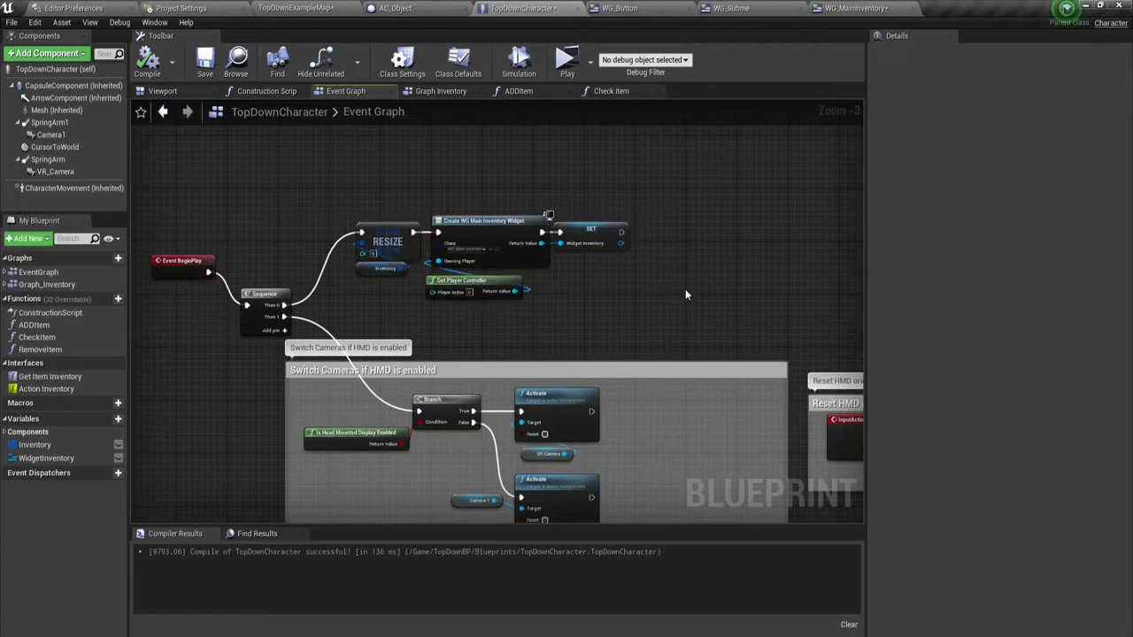
right_click_drag(685, 289, 652, 317)
scroll(579, 333, "up", 3)
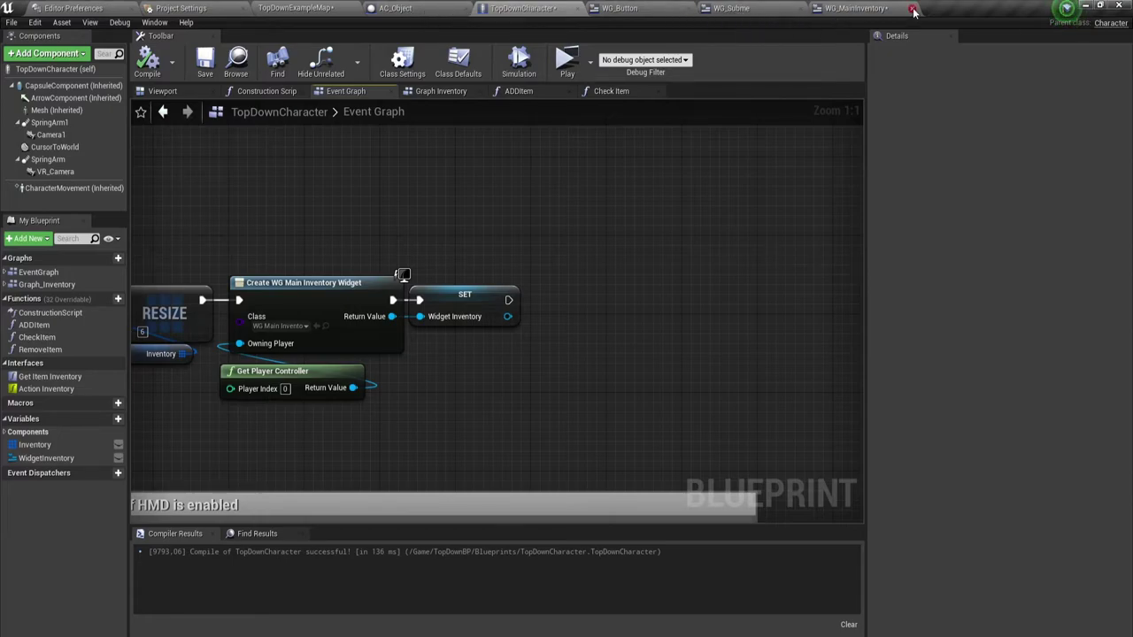
left_click(882, 9)
right_click_drag(643, 141, 864, 222)
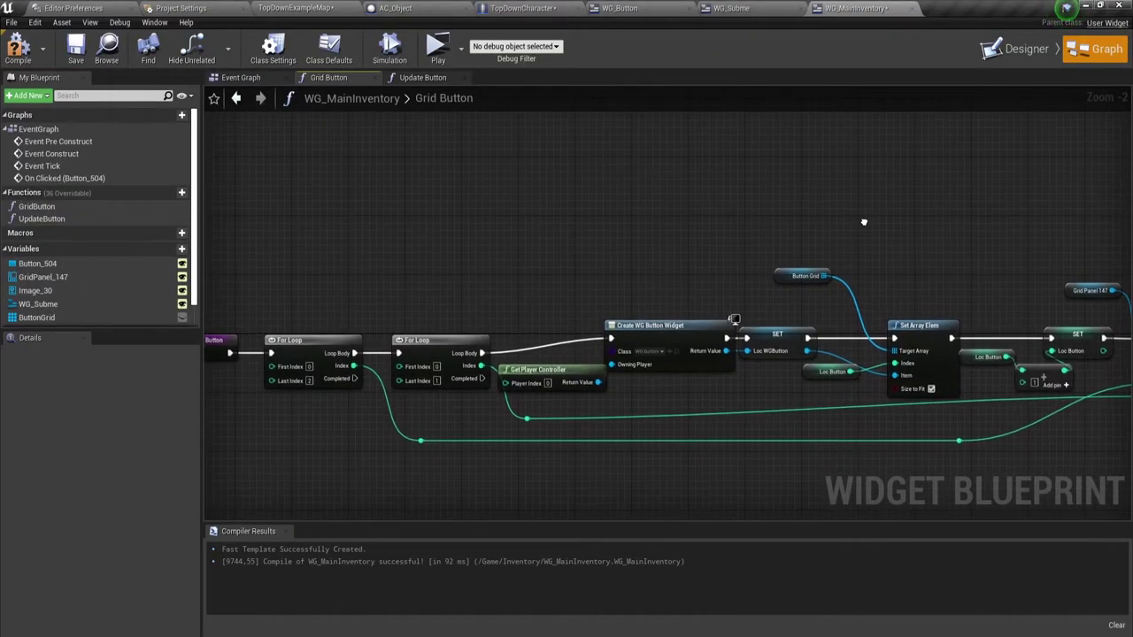
Step: Add CustomEvent_0 to WG_MainInventory's Event Graph via the 'cu' search
left_click(263, 77)
right_click_drag(624, 239, 608, 295)
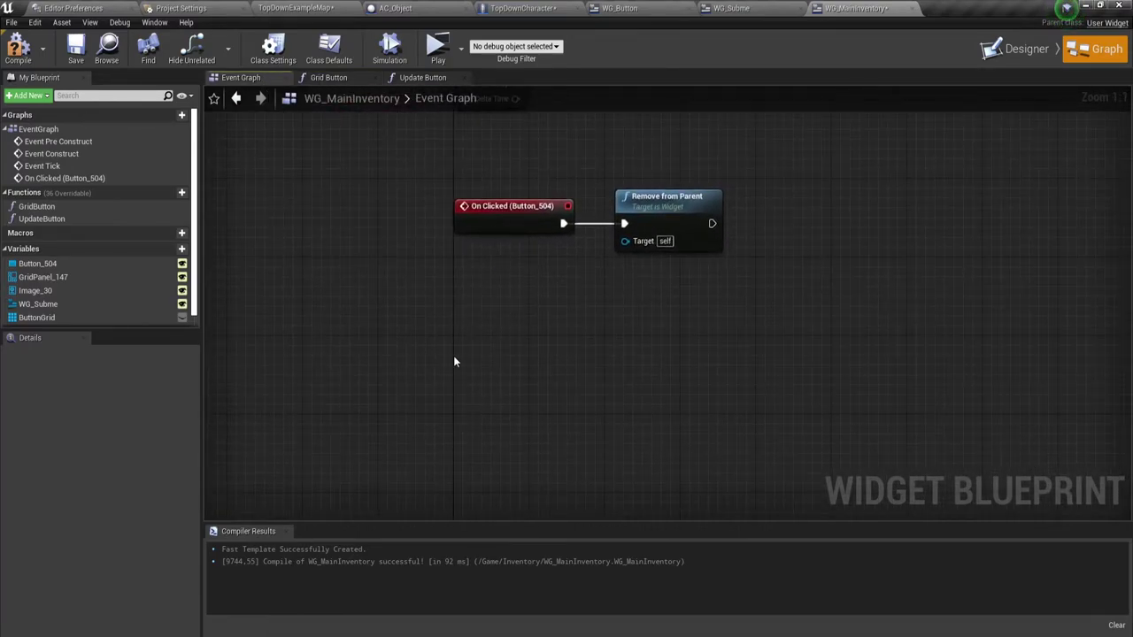
right_click(450, 391)
type("cu")
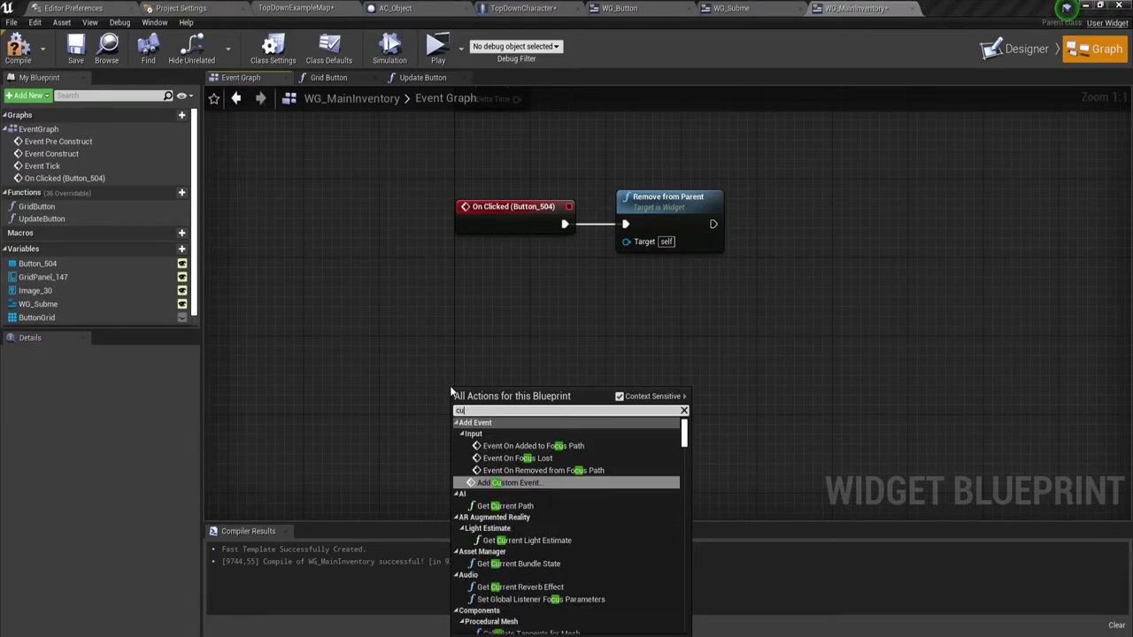
key("Return")
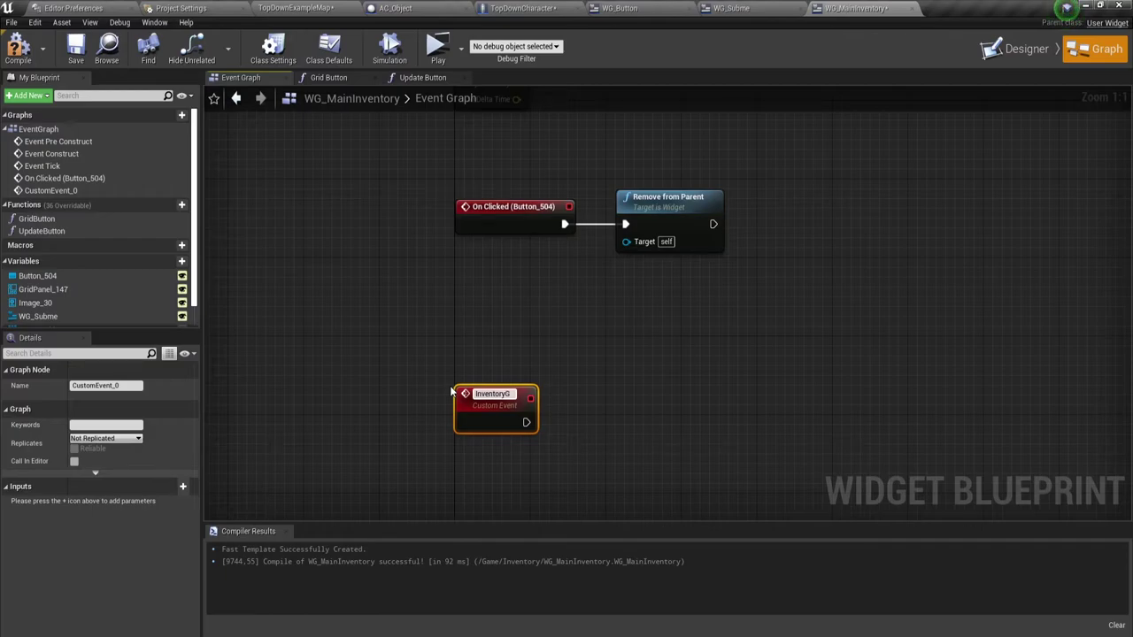
Step: Rename the custom event to InventoryGenerate
type("enerate")
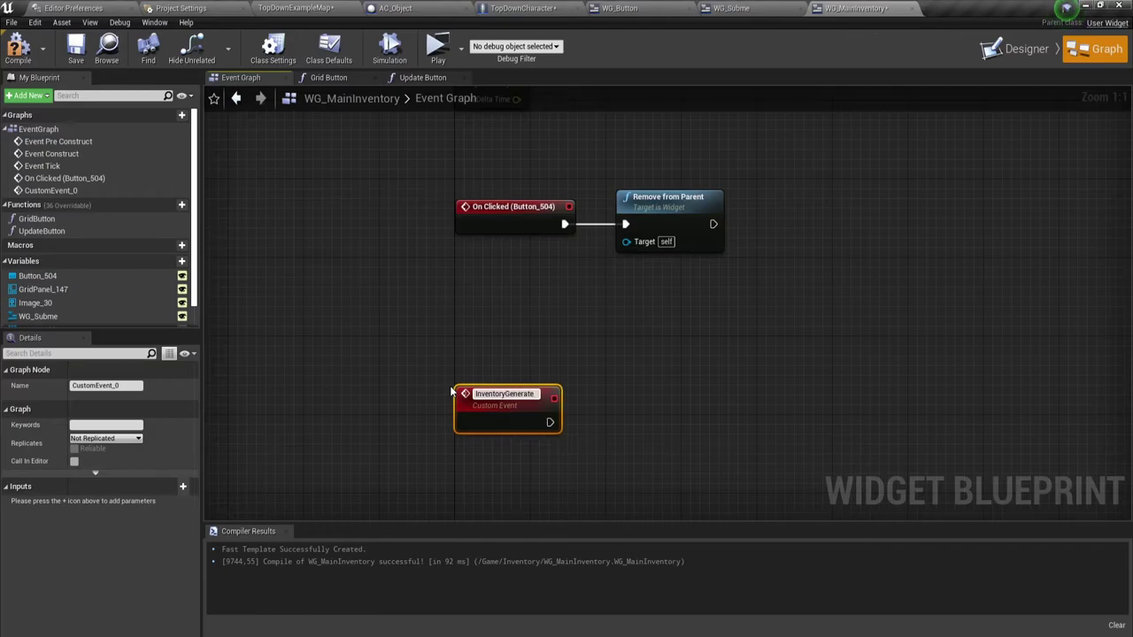
key("Return")
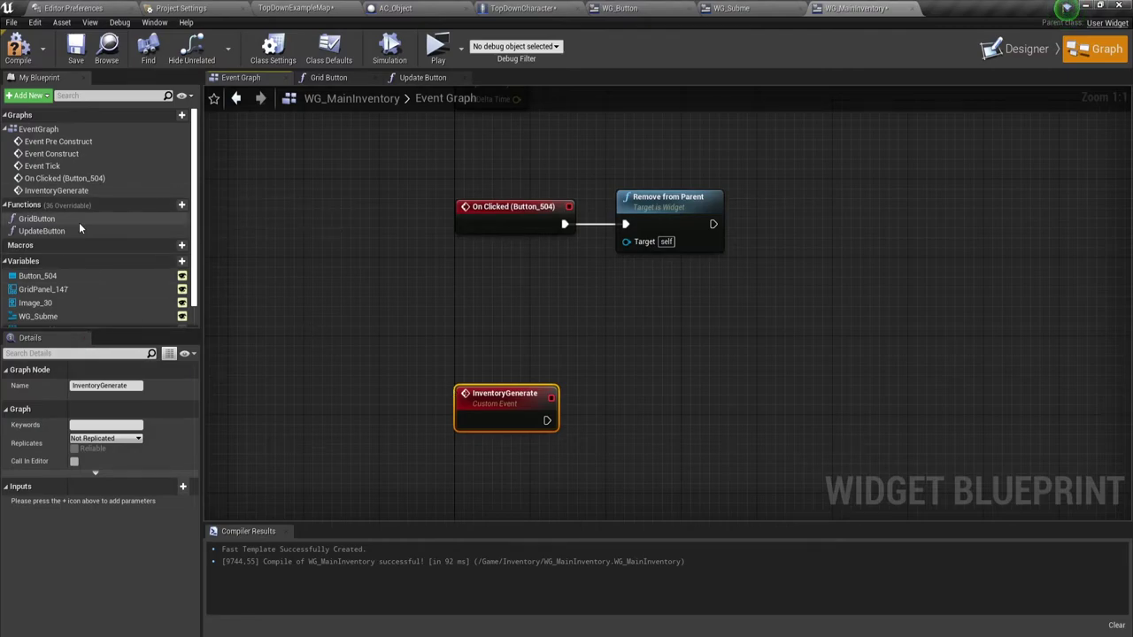
scroll(67, 213, "down", 2)
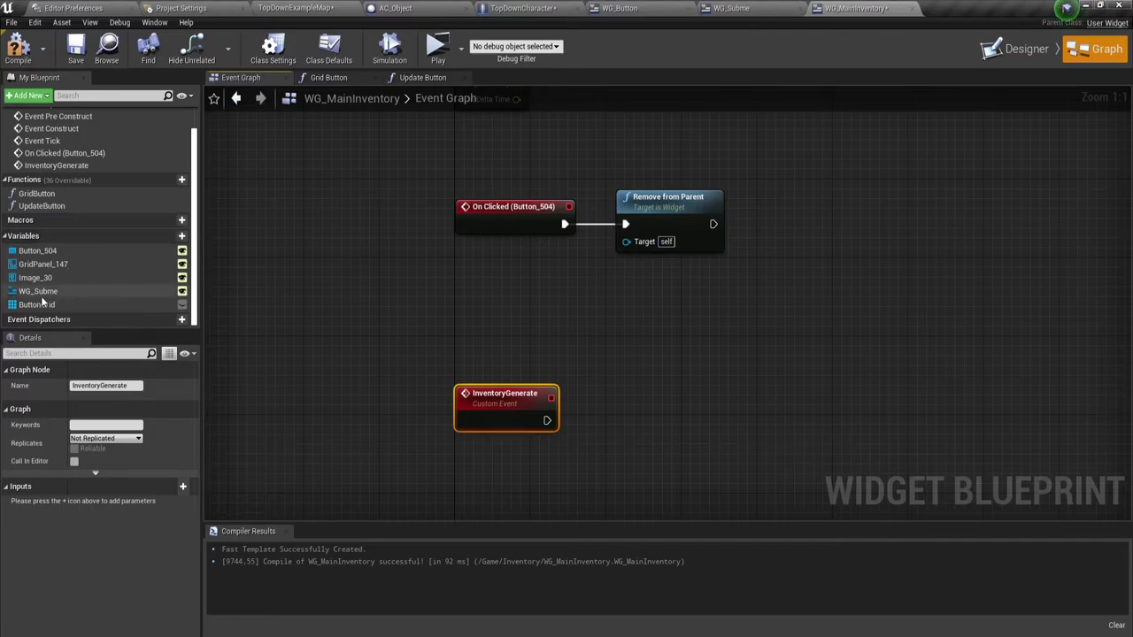
Step: Add a Grid Button call after InventoryGenerate, align it, and compile WG_MainInventory
mouse_move(38, 195)
left_mouse_down()
mouse_move(586, 432)
mouse_move(621, 395)
left_mouse_up()
left_click_drag(526, 324, 674, 449)
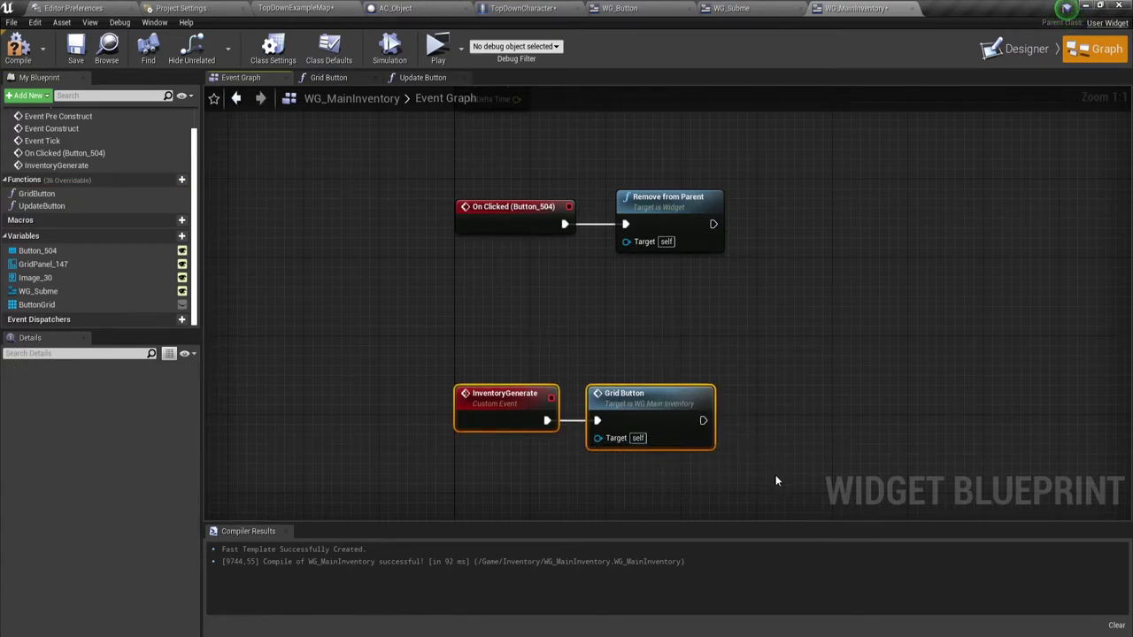
left_click(708, 464)
left_click_drag(606, 311, 719, 479)
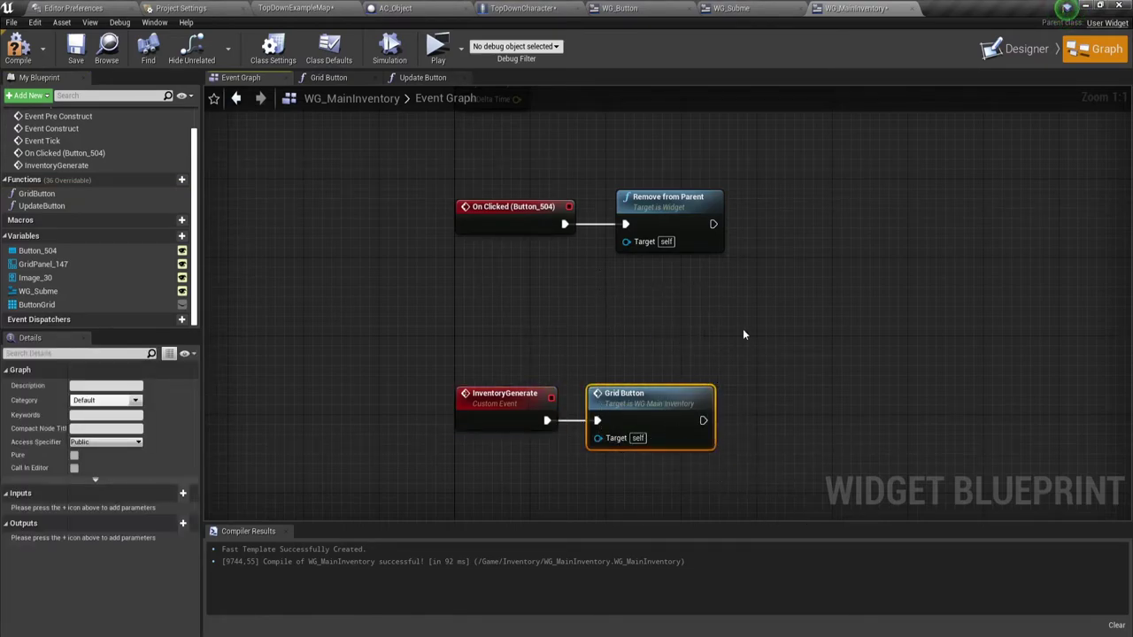
left_click(17, 46)
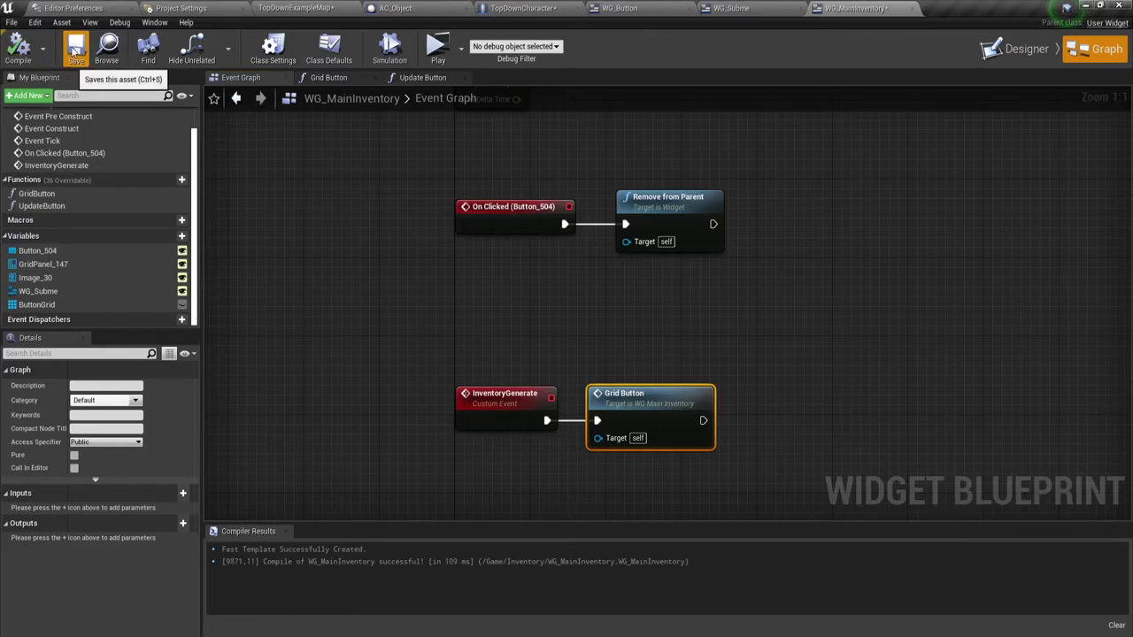
Step: In TopDownCharacter, call Inventory Generate on Widget Inventory after the SET node and compile
left_click(525, 8)
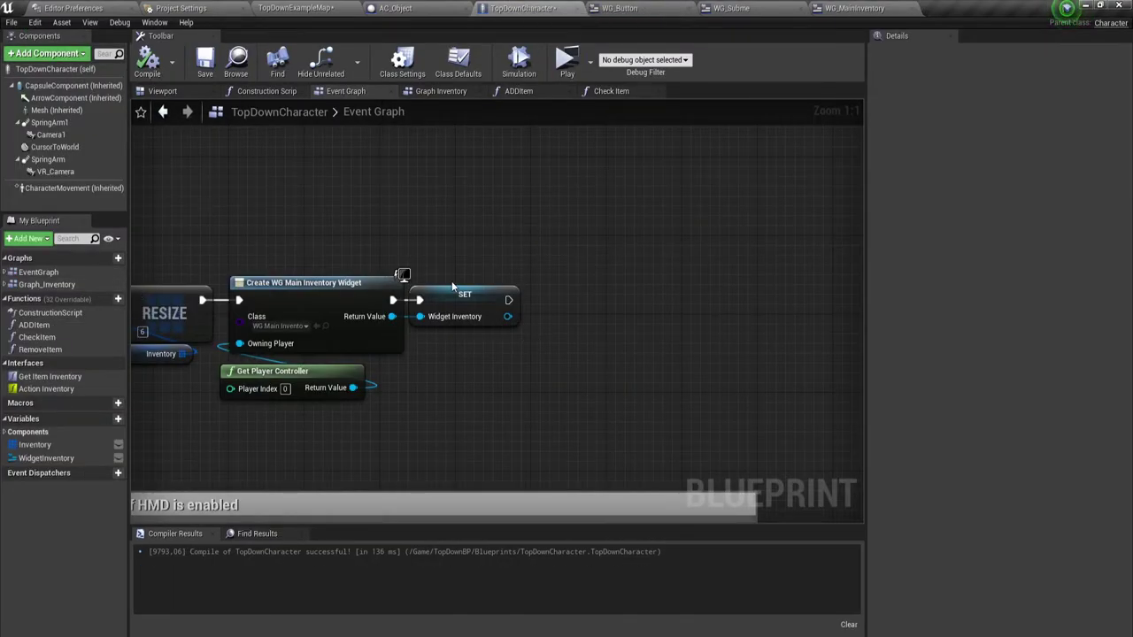
left_click_drag(489, 317, 562, 311)
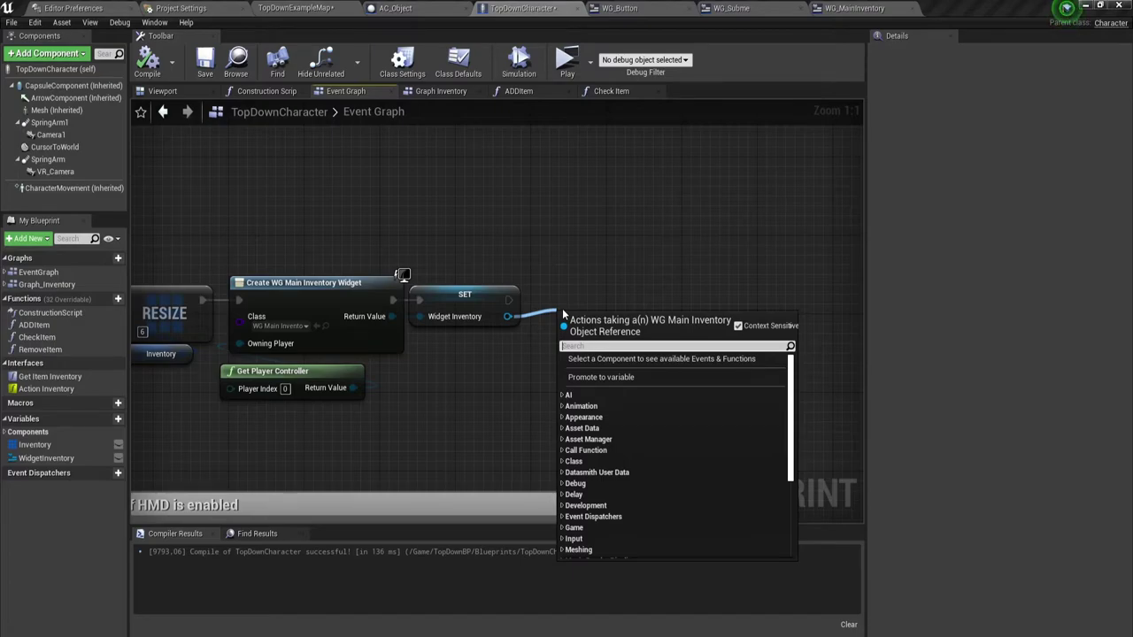
type("inve")
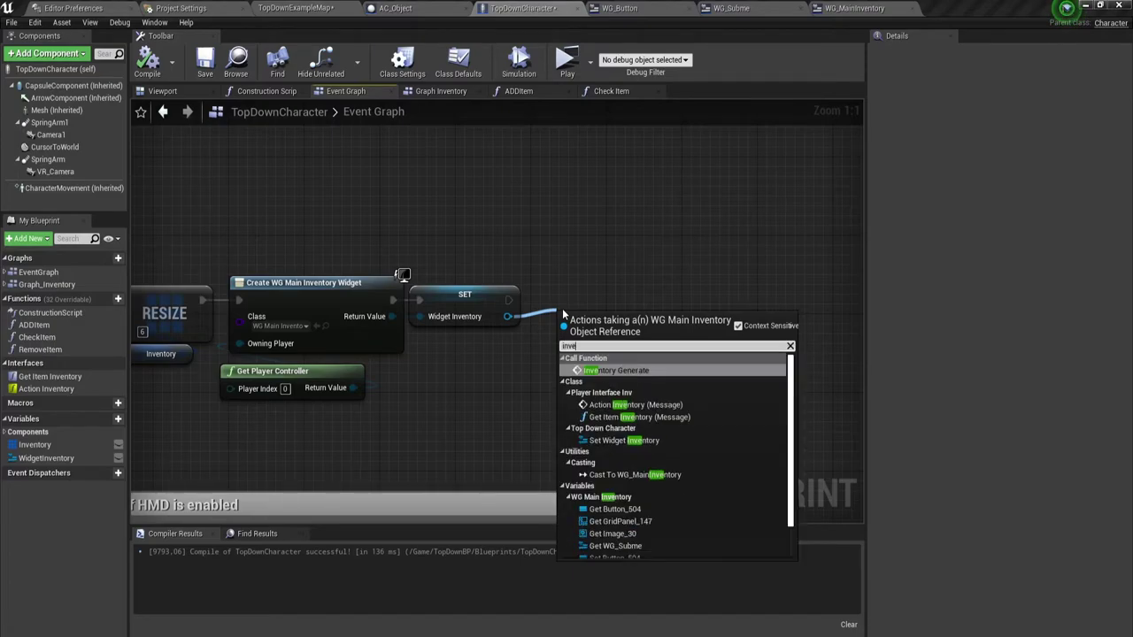
left_click(616, 369)
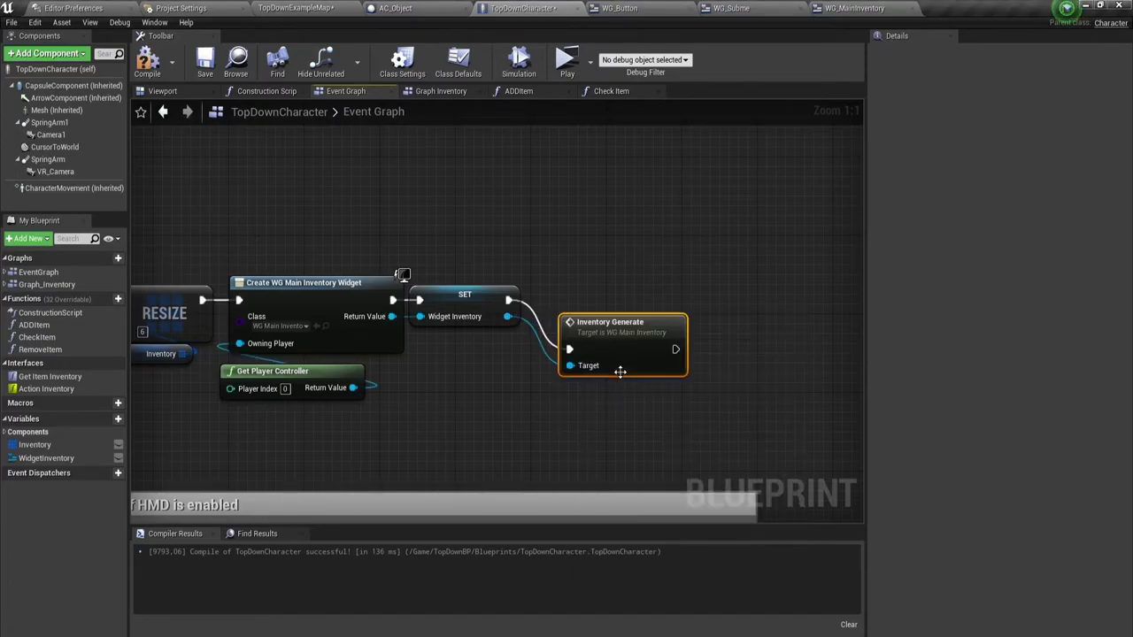
left_click_drag(616, 366, 587, 317)
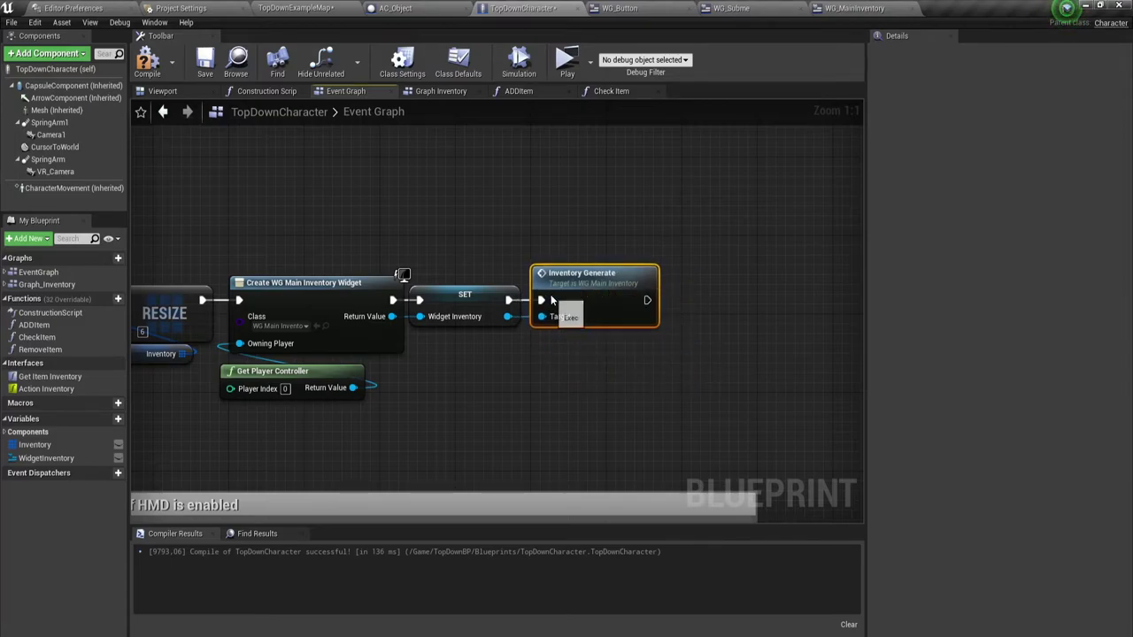
left_click(147, 60)
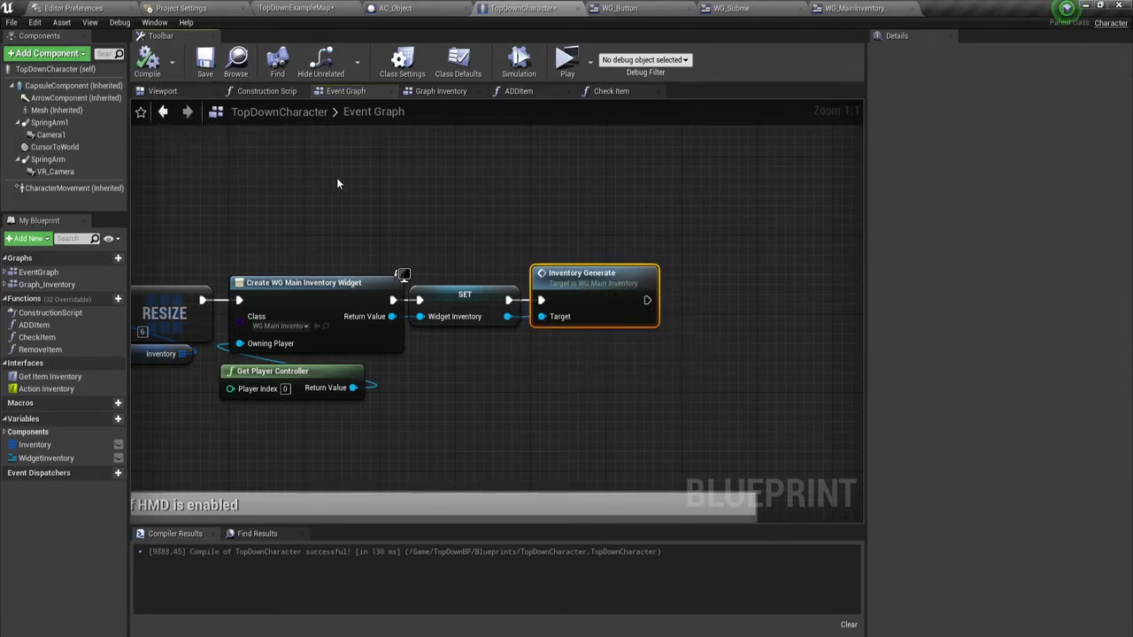
Step: Save all modified assets from the level editor
left_click(309, 7)
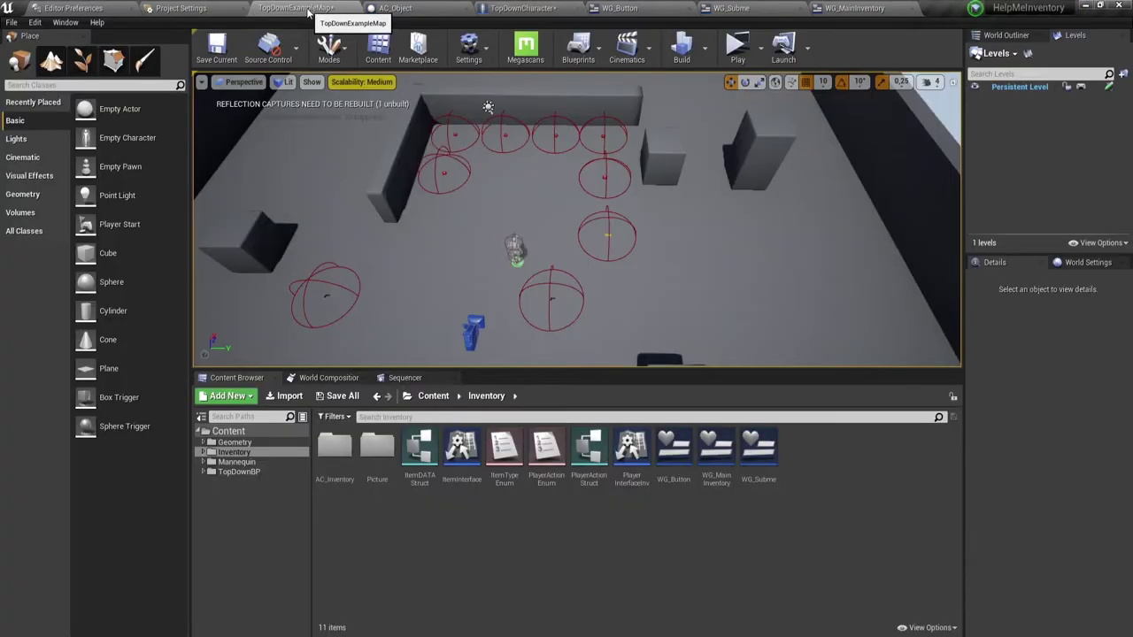
left_click(329, 397)
left_click(670, 435)
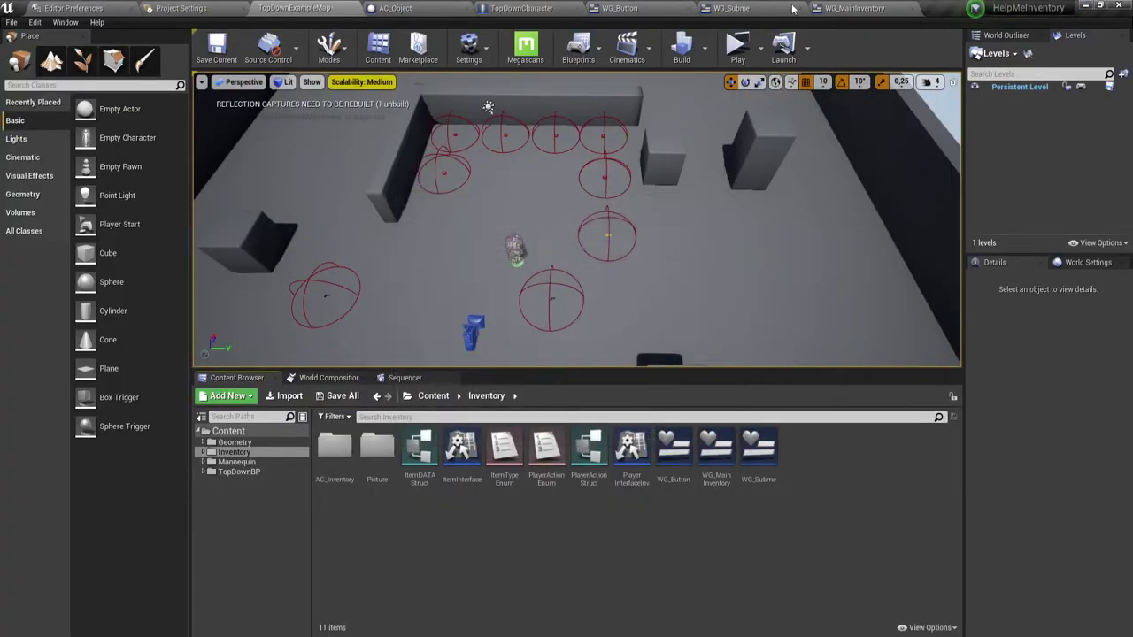
Step: Playtest the level, open the inventory screen with I, then return to WG_MainInventory
left_click(736, 46)
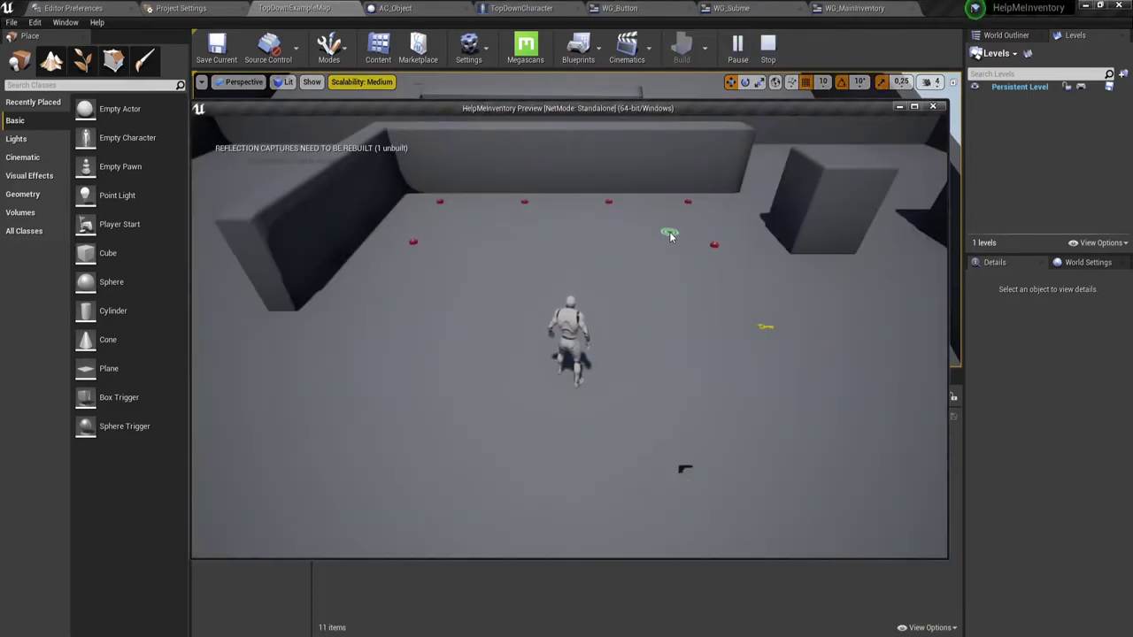
key("i")
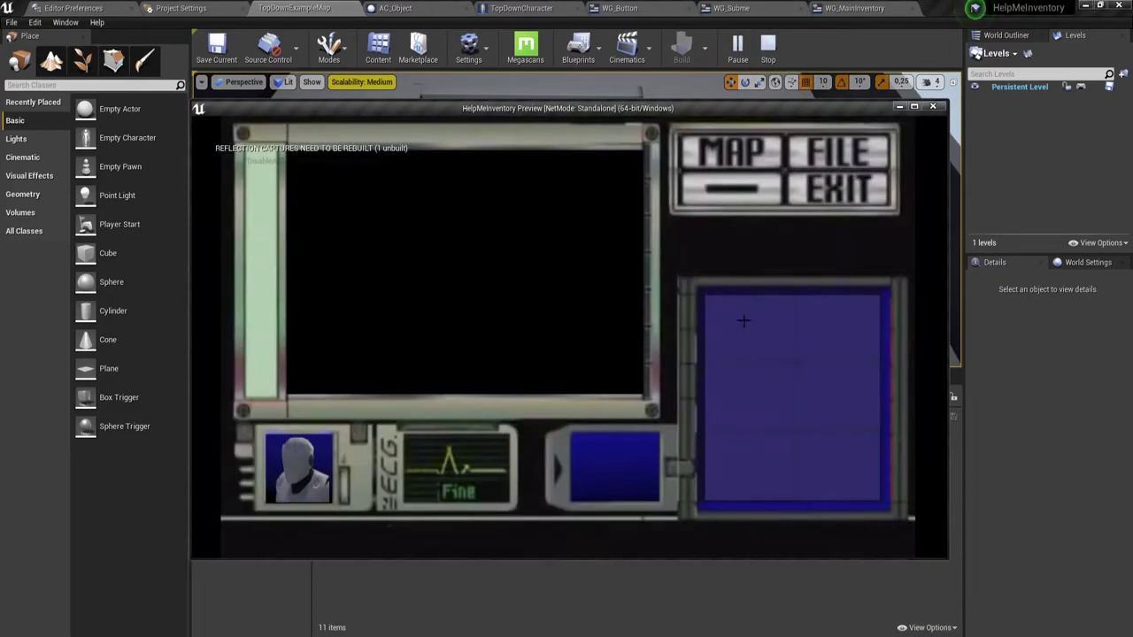
key("Escape")
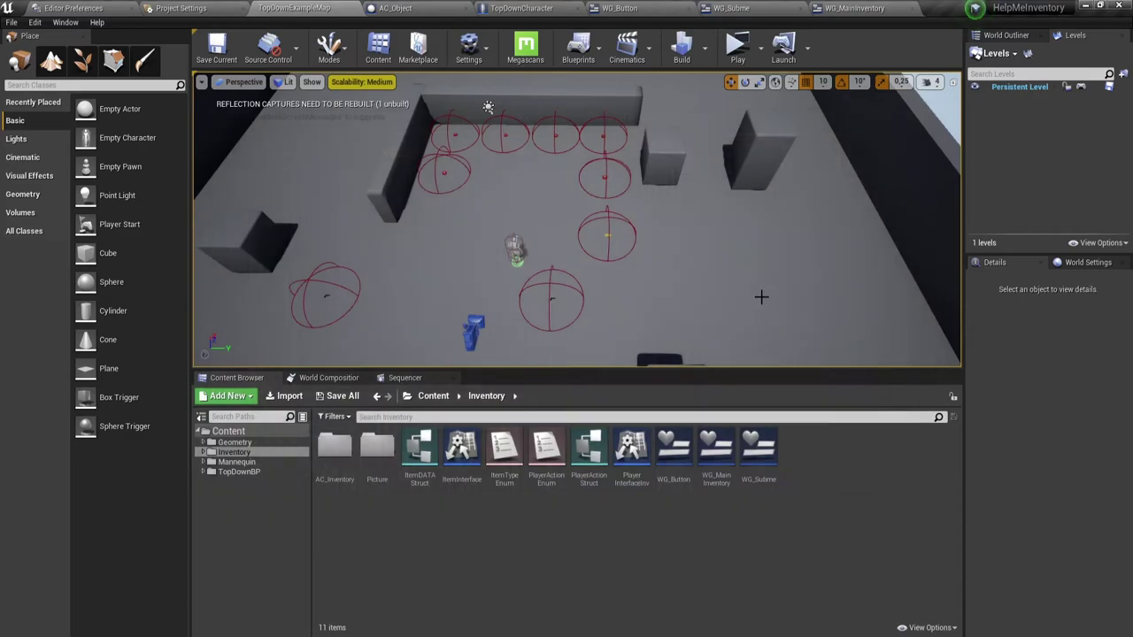
left_click(843, 9)
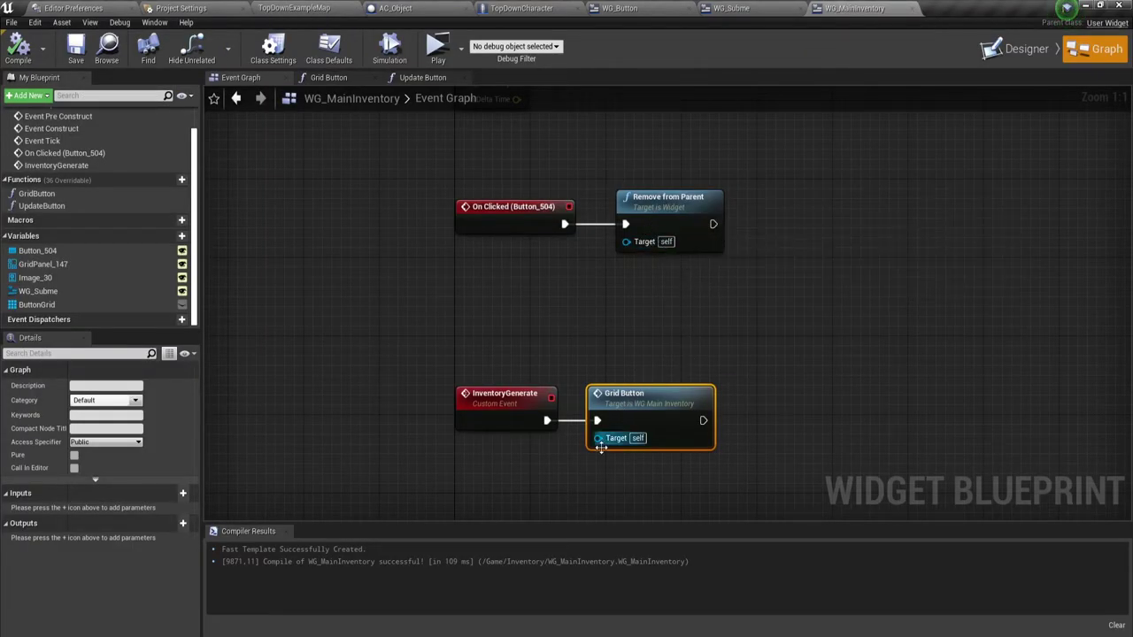
Step: Open the Grid Button function graph and frame the Create WG Button Widget node
double_click(649, 405)
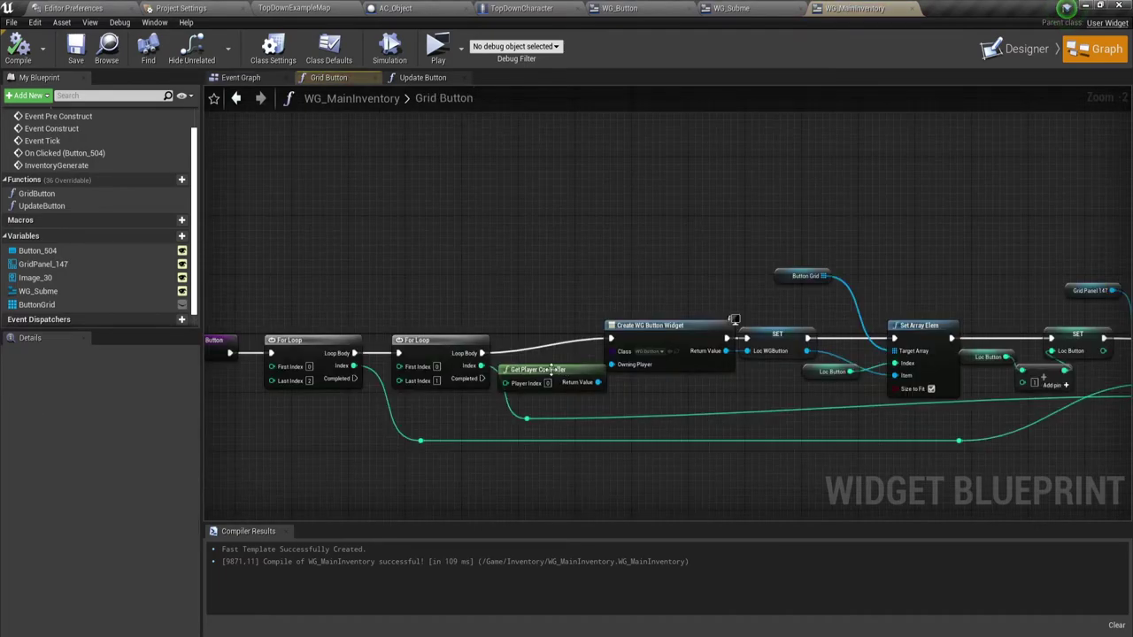
scroll(838, 415, "down", 1)
mouse_move(838, 415)
right_mouse_down()
mouse_move(720, 328)
mouse_move(624, 327)
right_mouse_up()
scroll(744, 308, "up", 3)
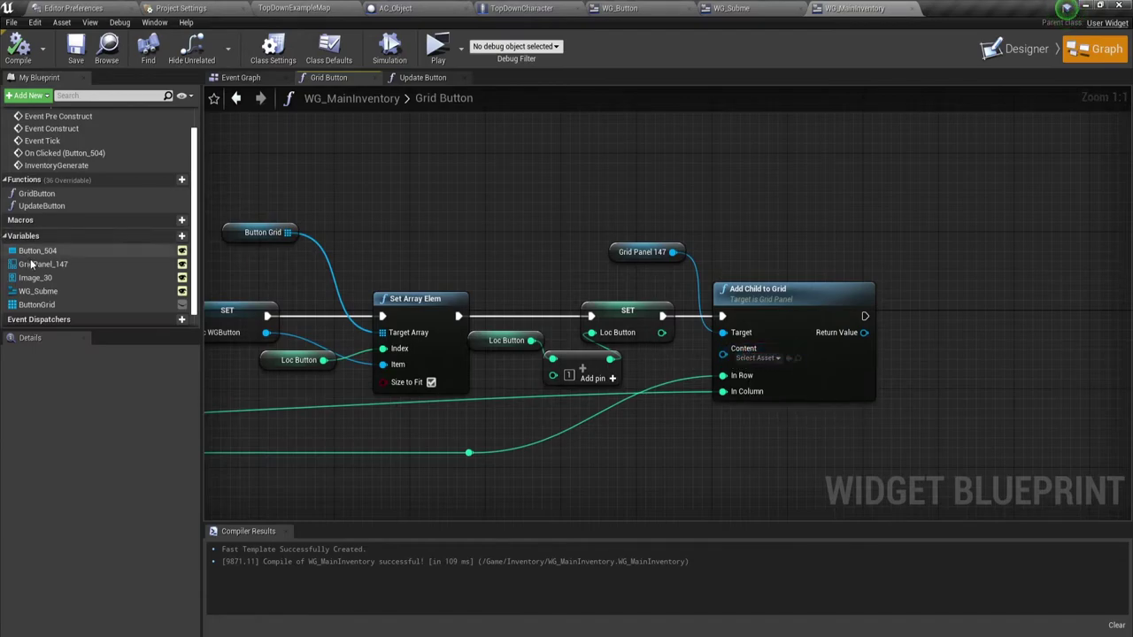
mouse_move(518, 328)
right_mouse_down()
mouse_move(796, 207)
mouse_move(577, 241)
right_mouse_up()
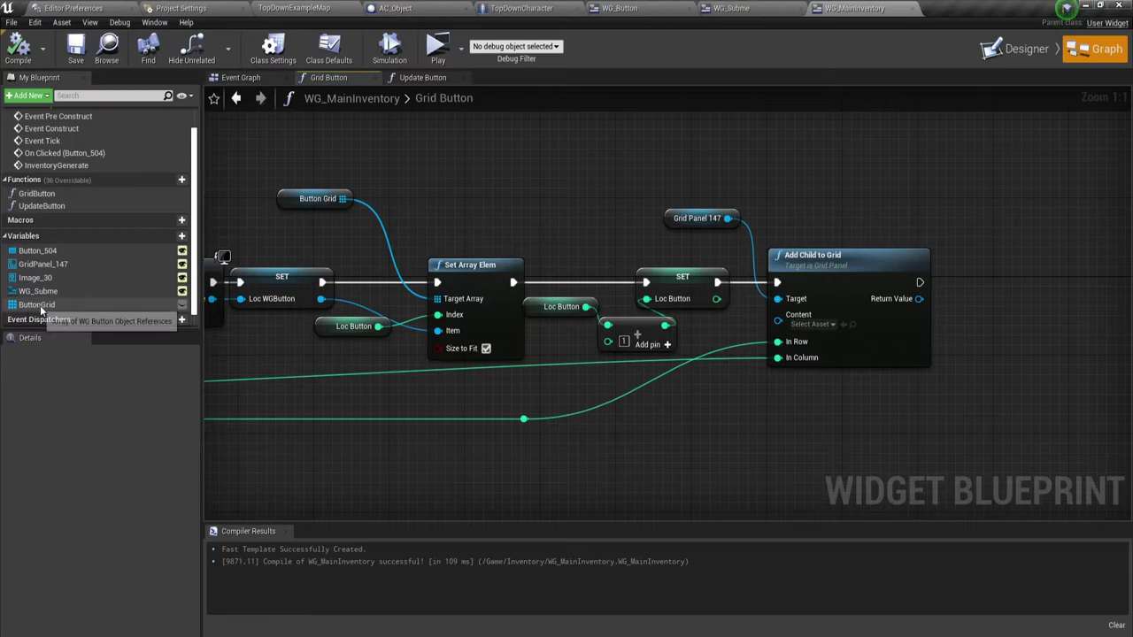
right_click_drag(266, 316, 445, 285)
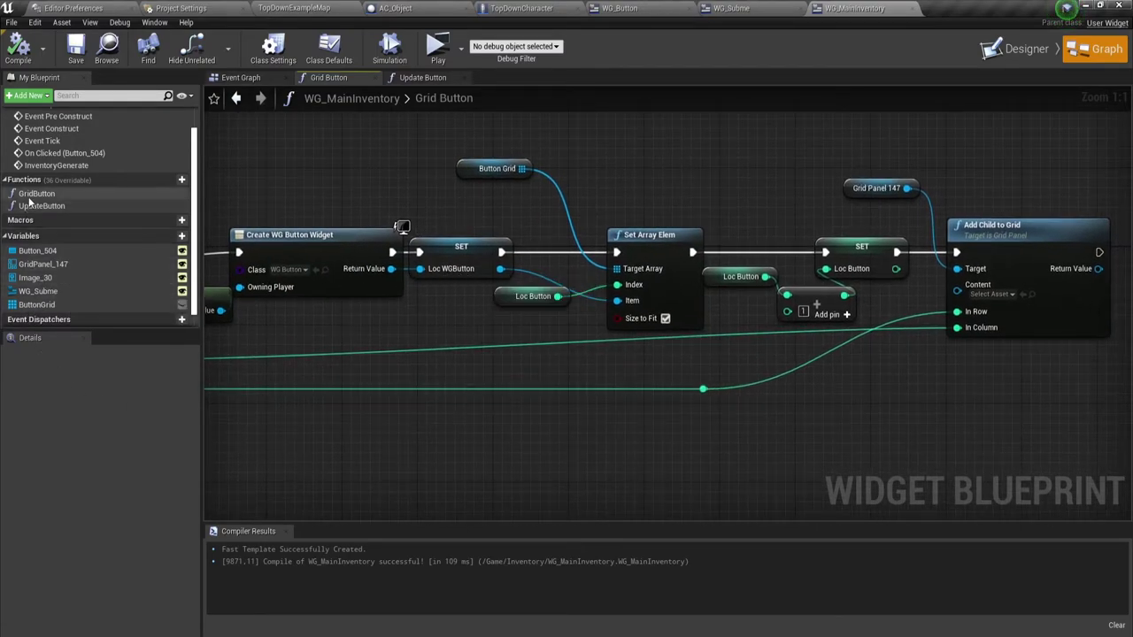
Step: Connect the LocWGButton local variable to Add Child to Grid's Content and compile with F7
left_click_drag(59, 330, 59, 382)
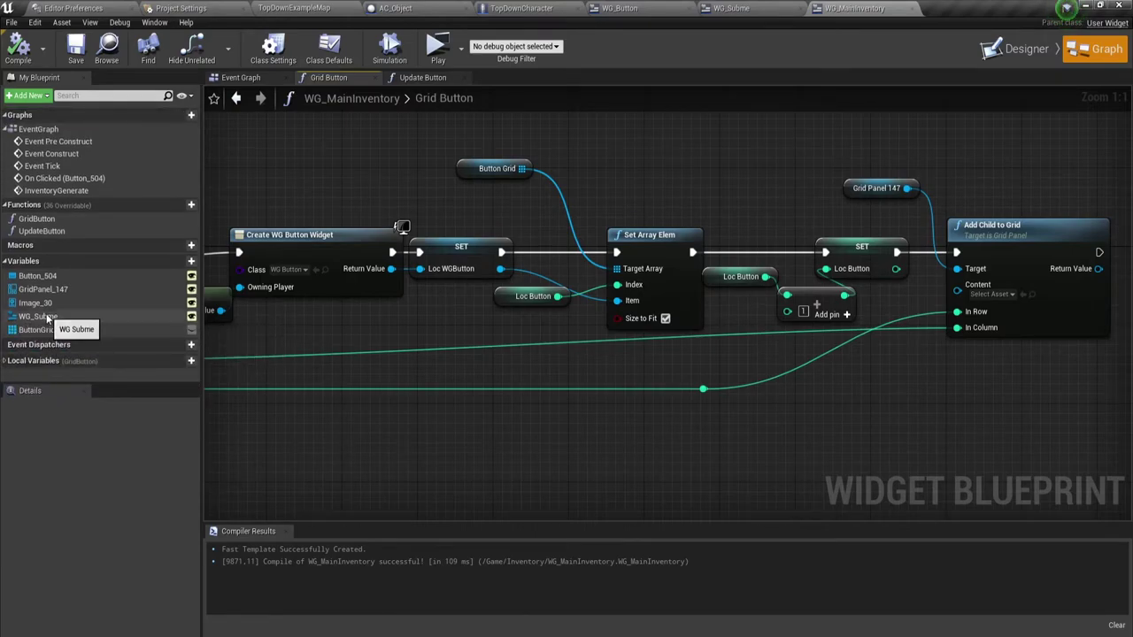
left_click(5, 361)
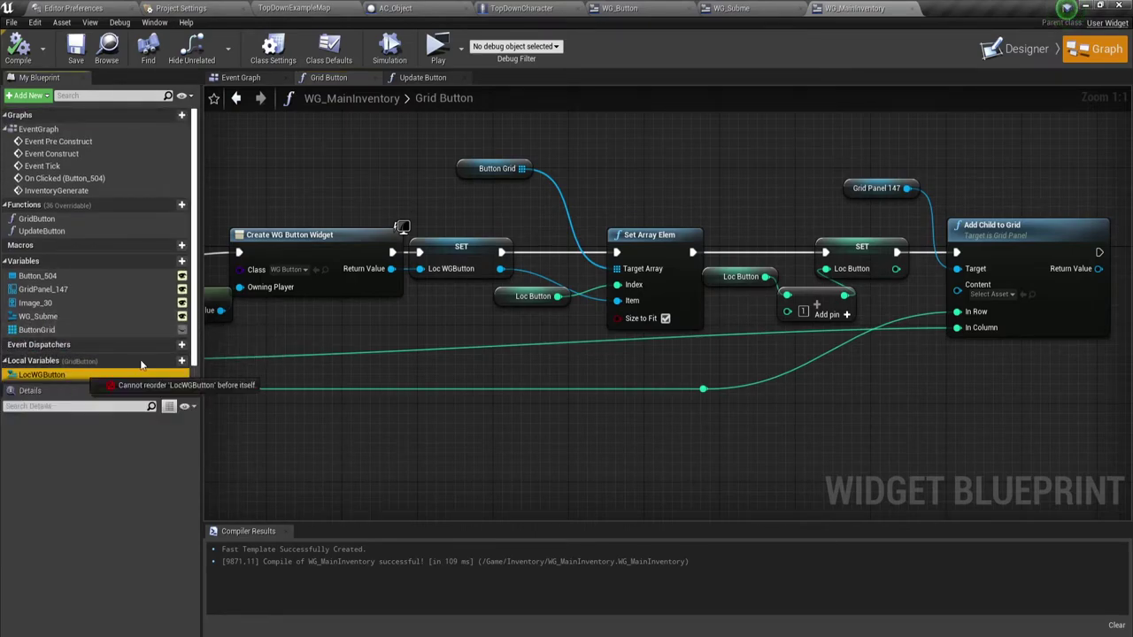
left_click_drag(62, 376, 958, 286)
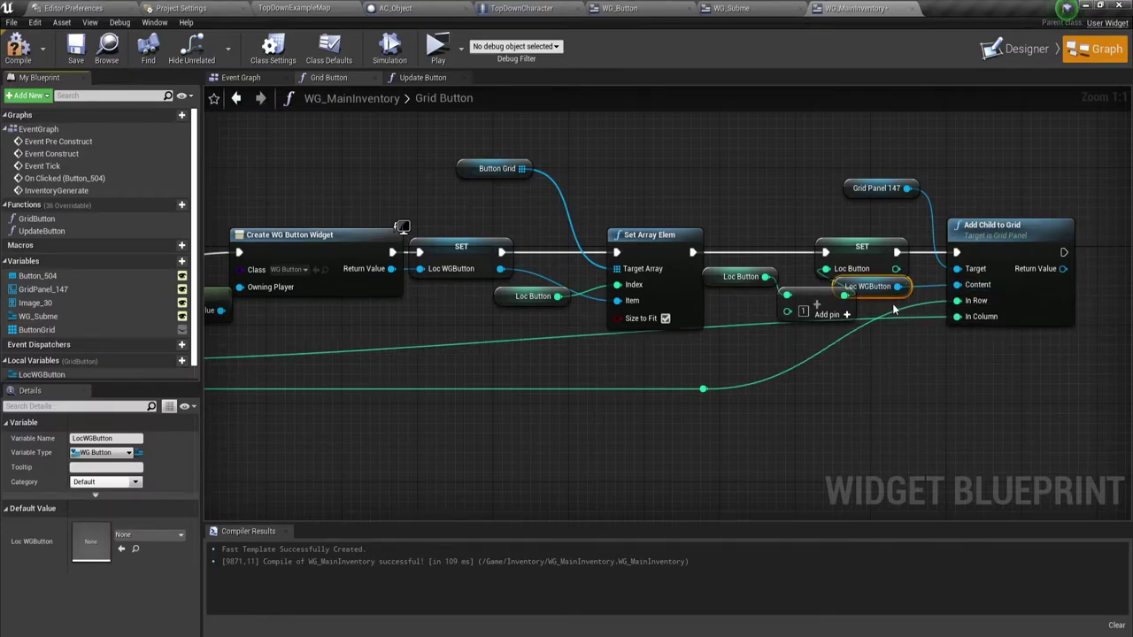
left_click_drag(889, 289, 907, 288)
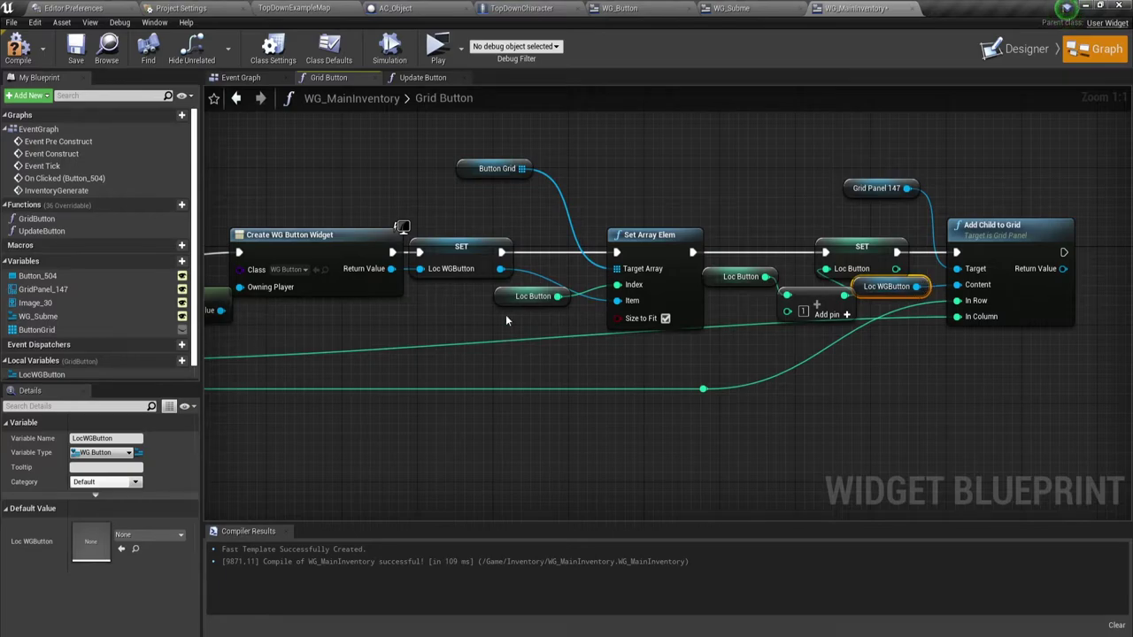
key("F7")
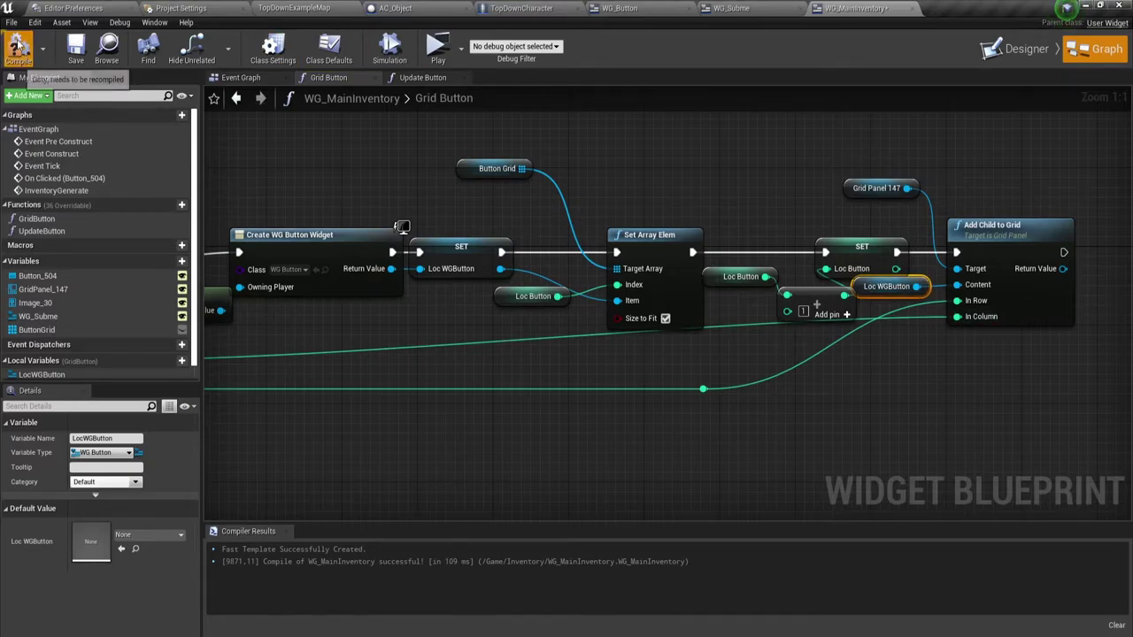
key("ctrl+s")
left_click(437, 49)
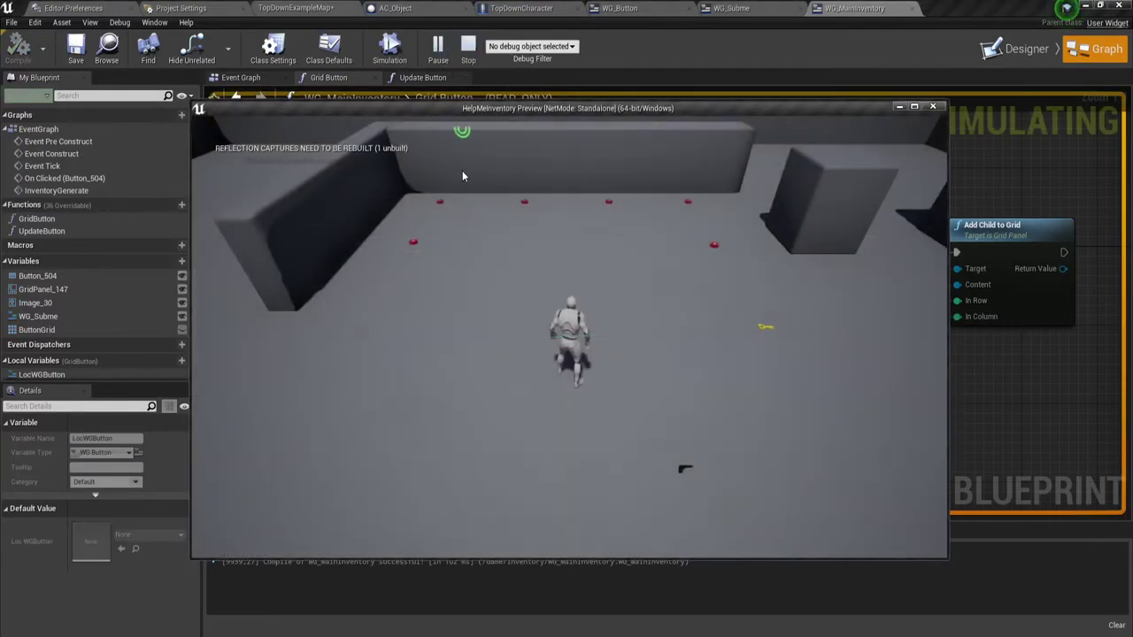
key("i")
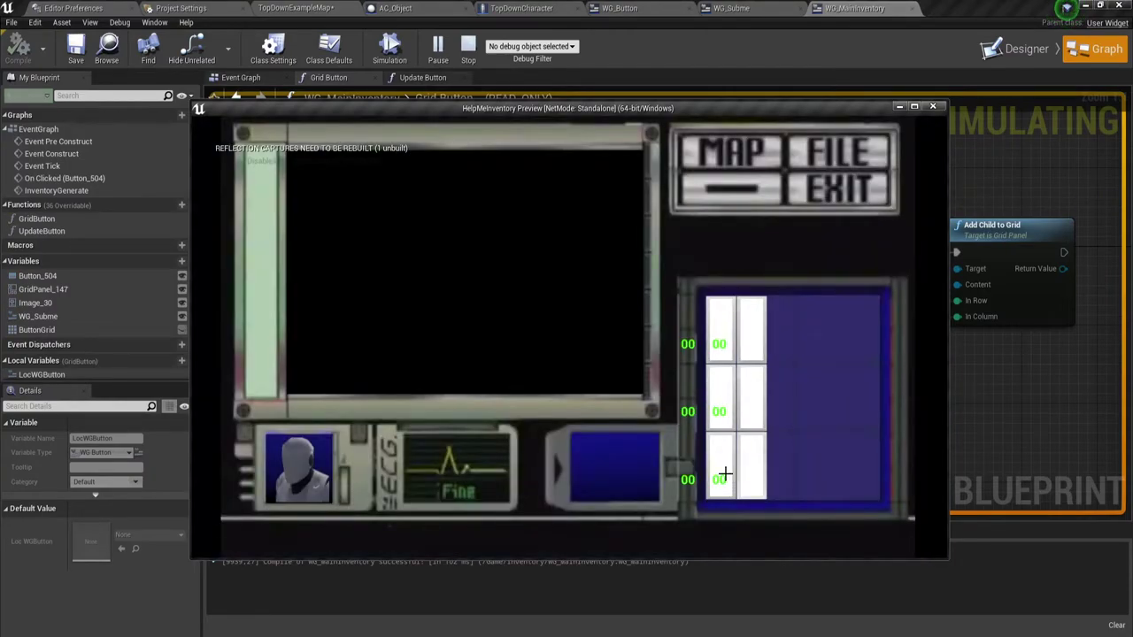
key("Escape")
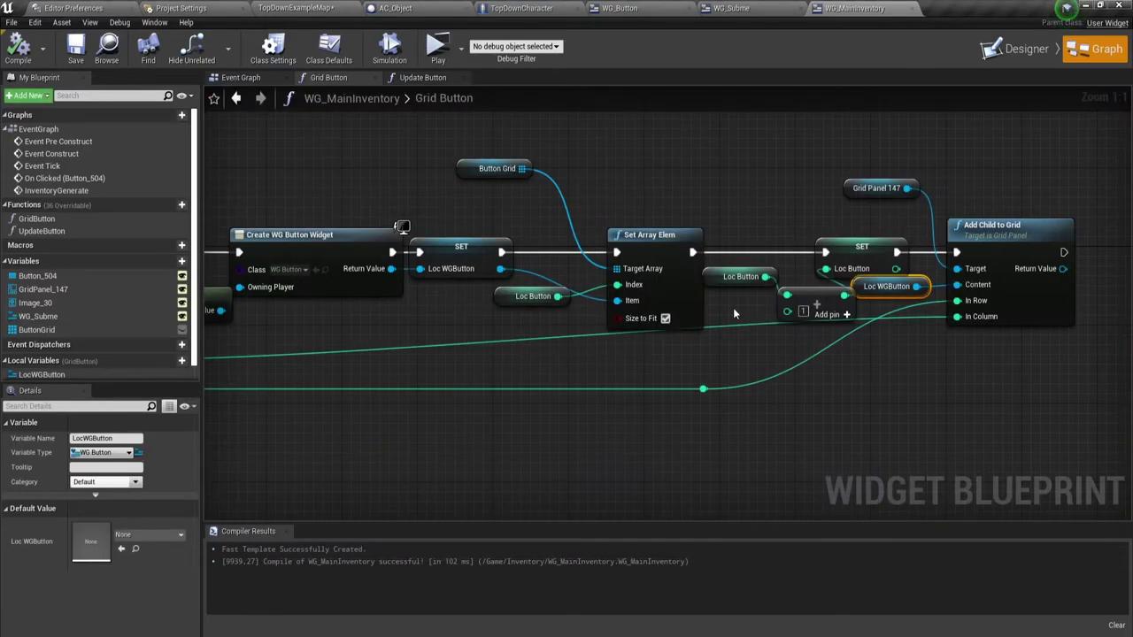
Step: In WG_Button, set Button_34's background colour alpha to 0 for full transparency
left_click(620, 8)
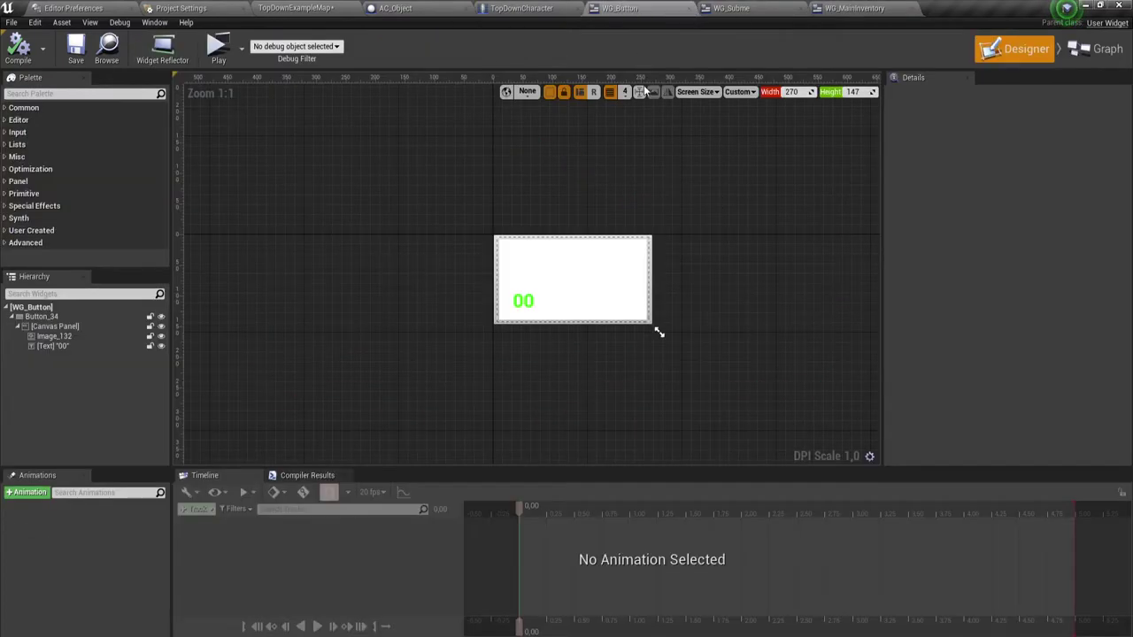
left_click(51, 318)
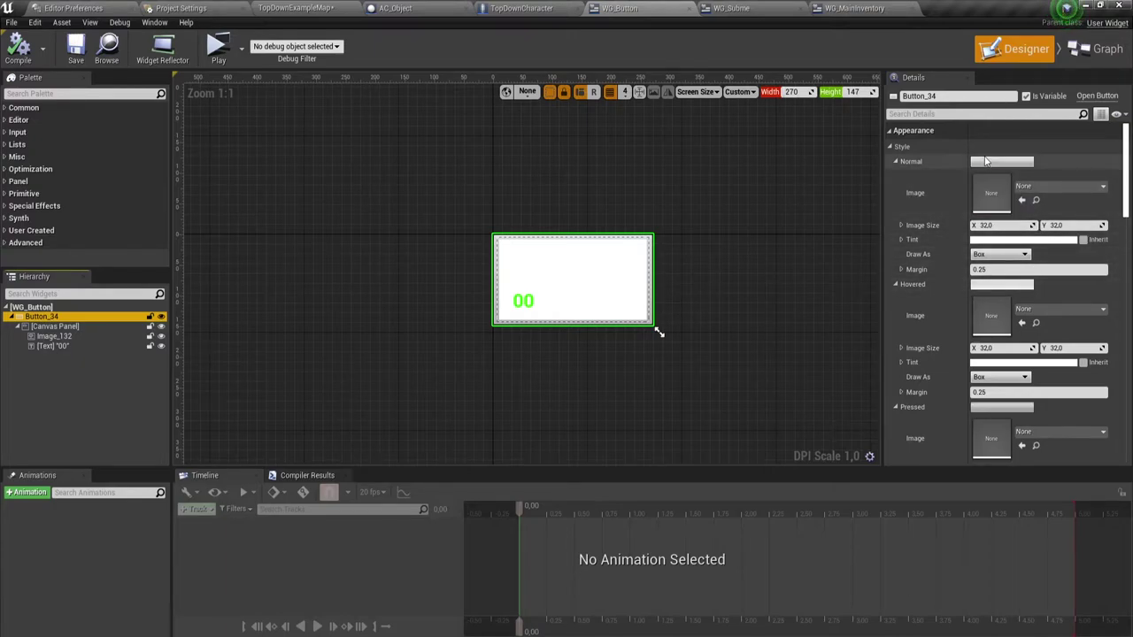
scroll(994, 253, "down", 3)
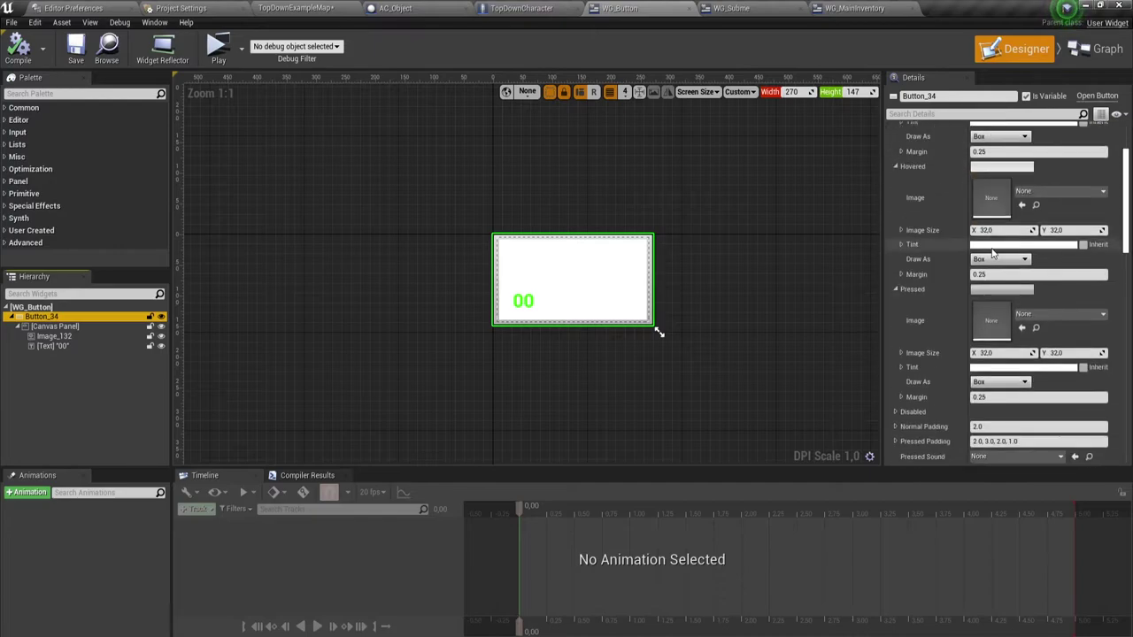
scroll(994, 257, "down", 3)
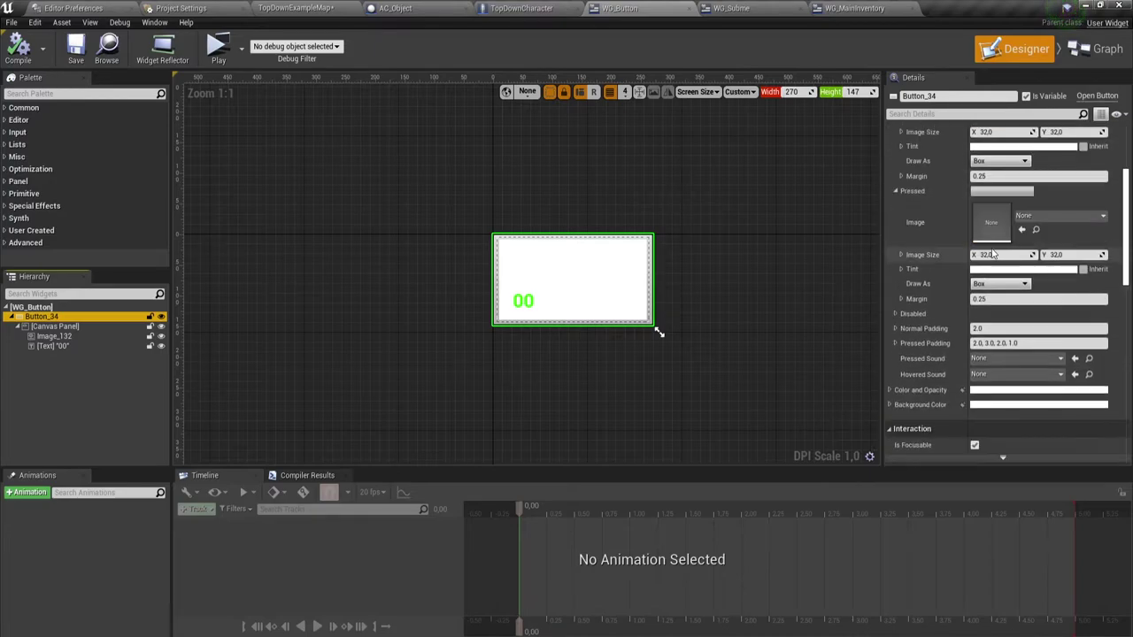
left_click(1006, 393)
key("Escape")
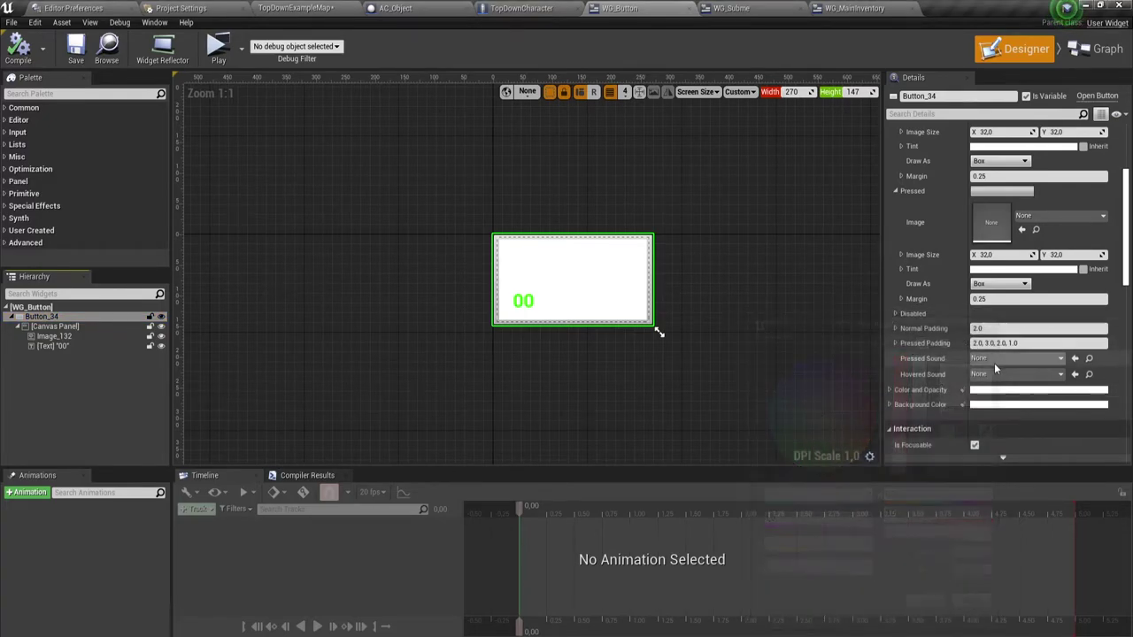
left_click(1014, 405)
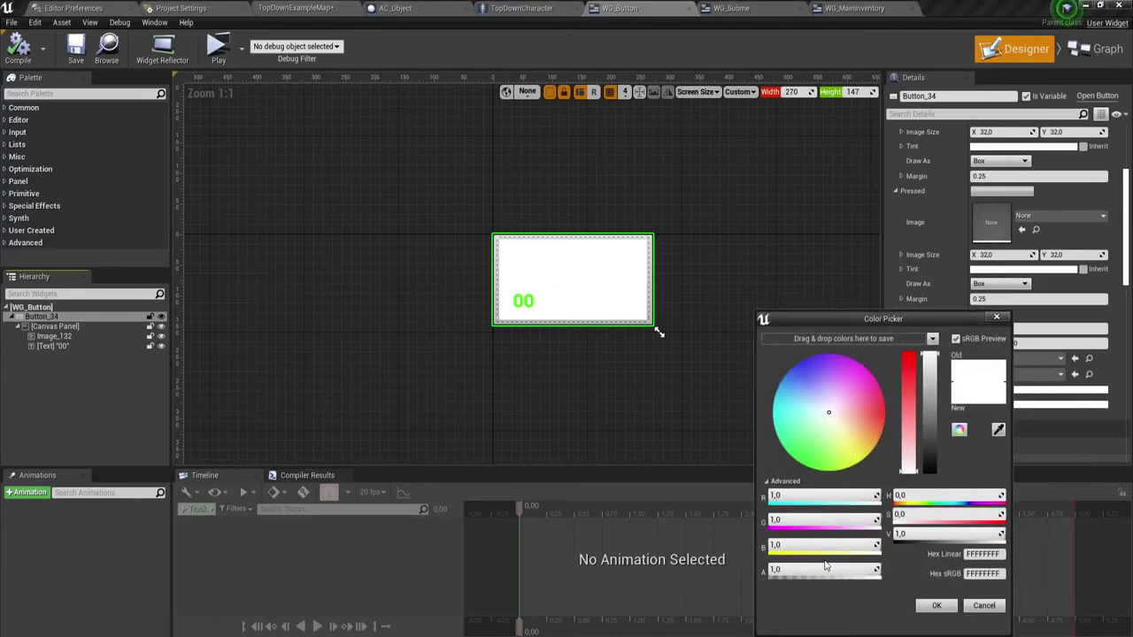
left_click_drag(825, 567, 772, 566)
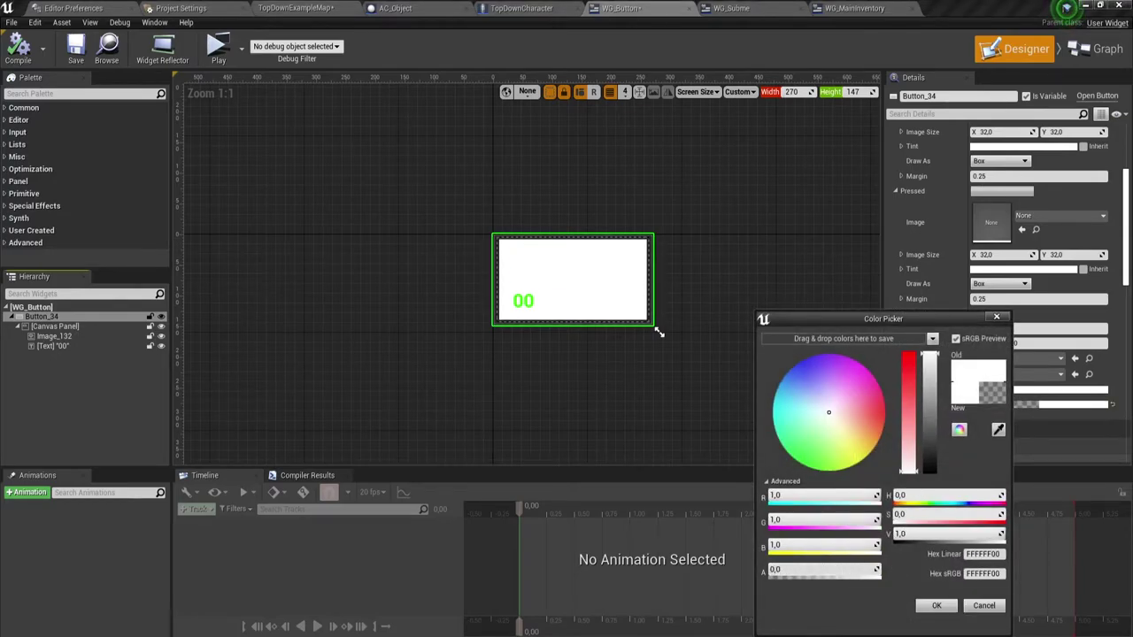
left_click(940, 605)
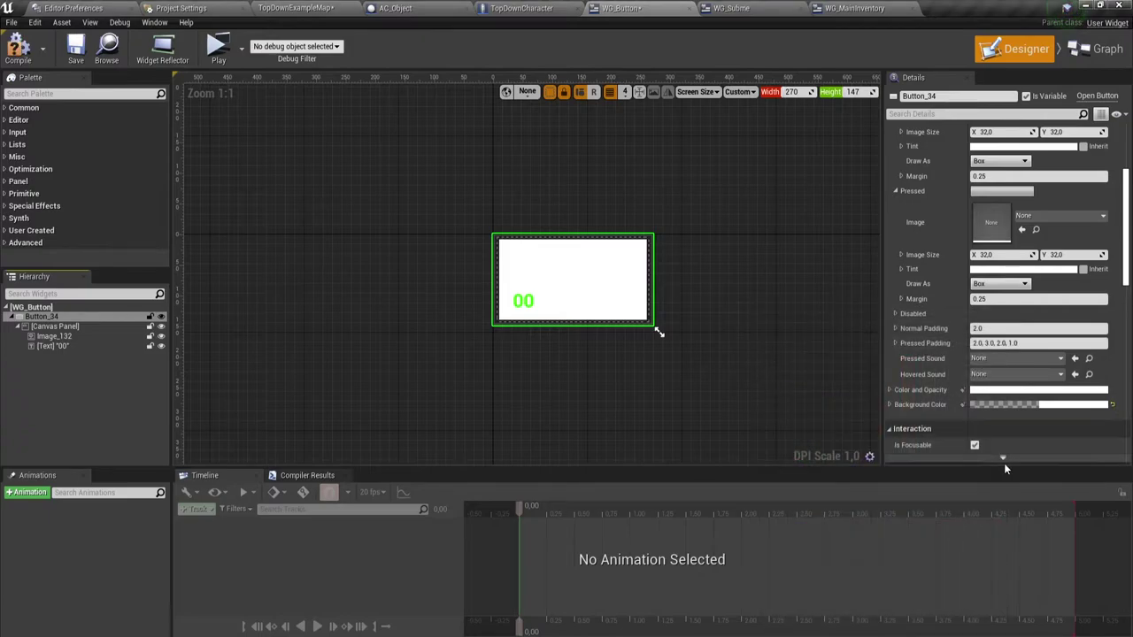
Step: Lower the slot image's colour and opacity alpha to make it semi-transparent
left_click(62, 327)
left_click(53, 338)
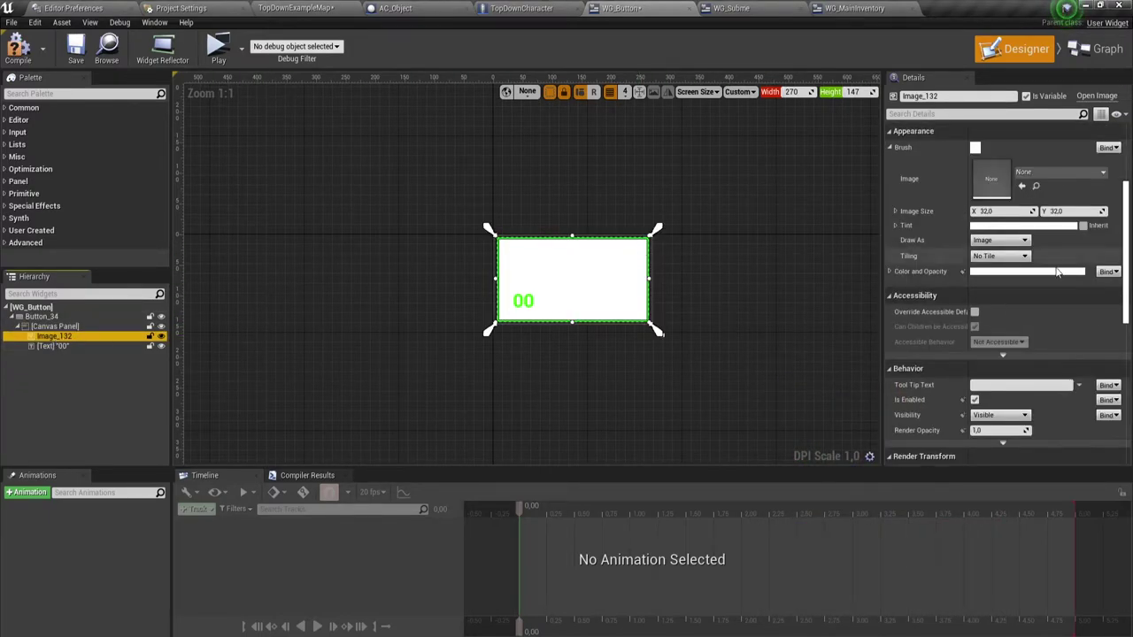
scroll(984, 317, "down", 3)
scroll(984, 317, "down", 3)
scroll(984, 317, "down", 3)
scroll(984, 317, "up", 3)
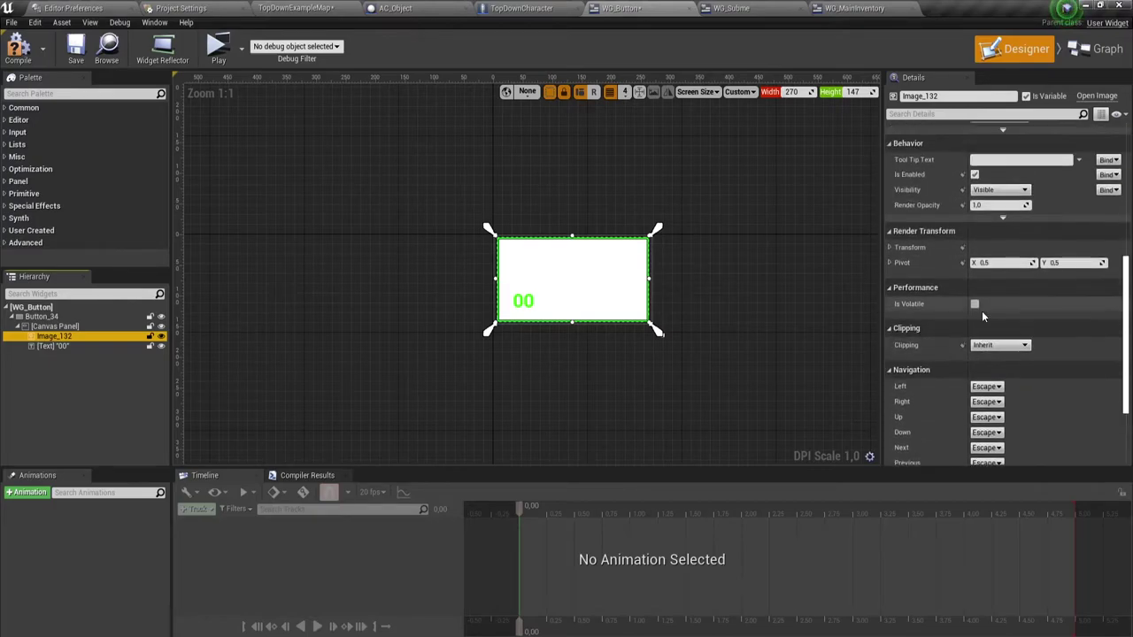
scroll(974, 301, "up", 3)
scroll(965, 283, "up", 2)
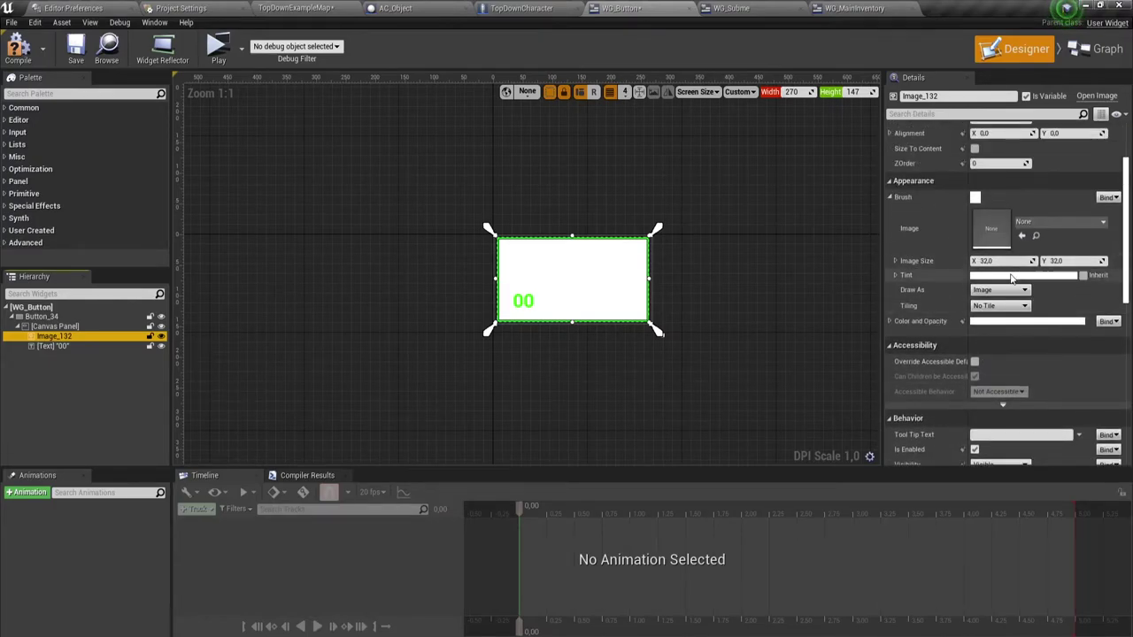
left_click(1008, 322)
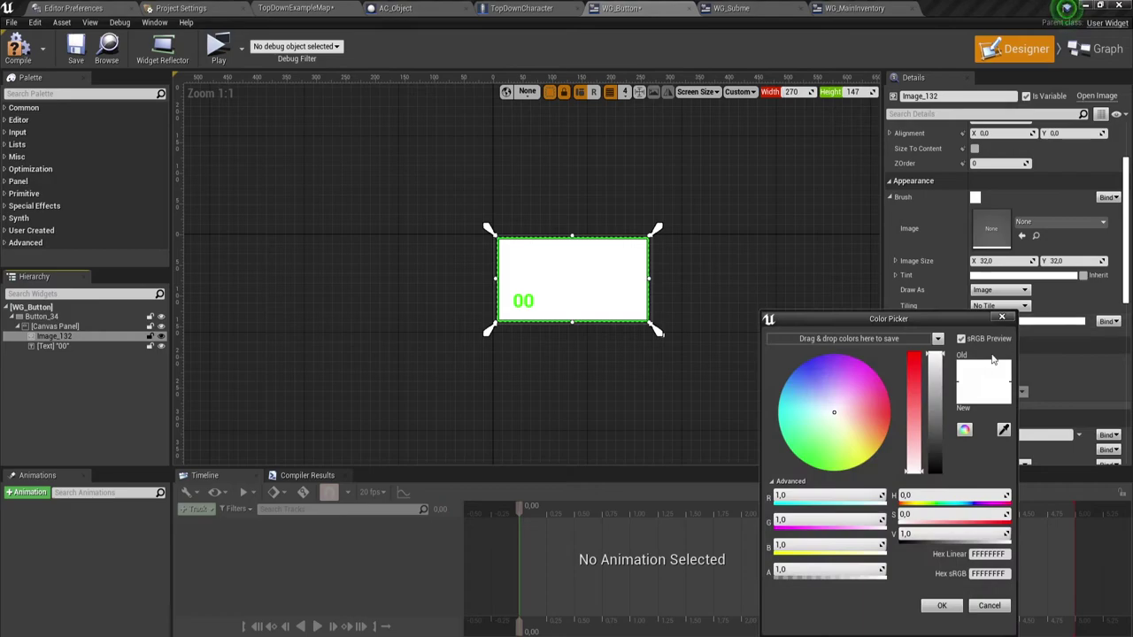
mouse_move(860, 569)
left_mouse_down()
mouse_move(815, 569)
mouse_move(884, 570)
left_mouse_up()
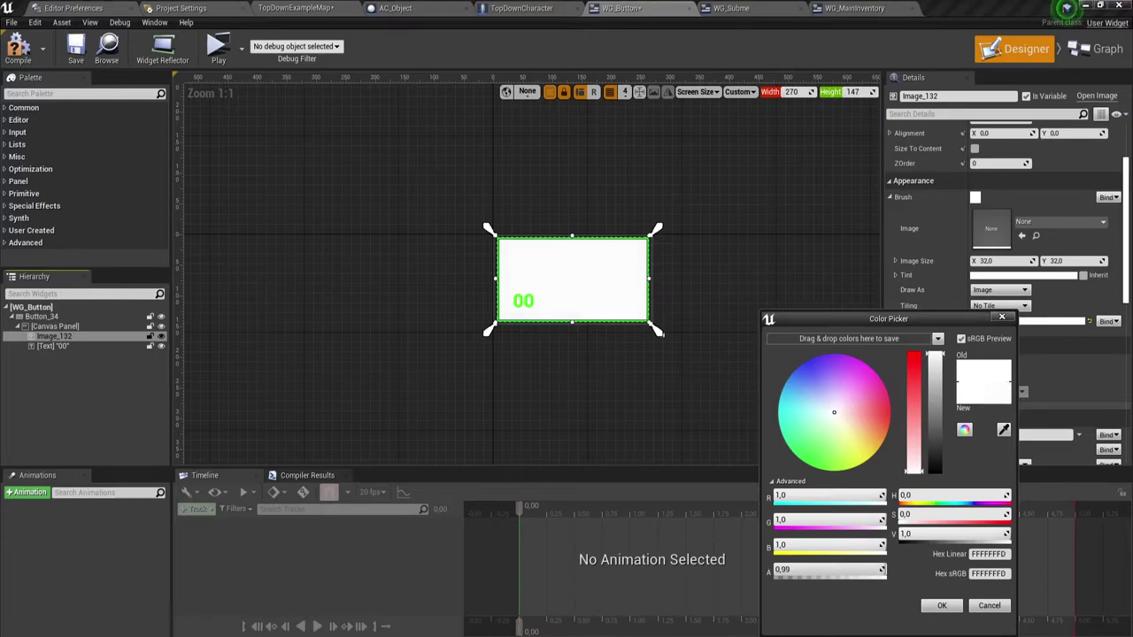
left_click(942, 606)
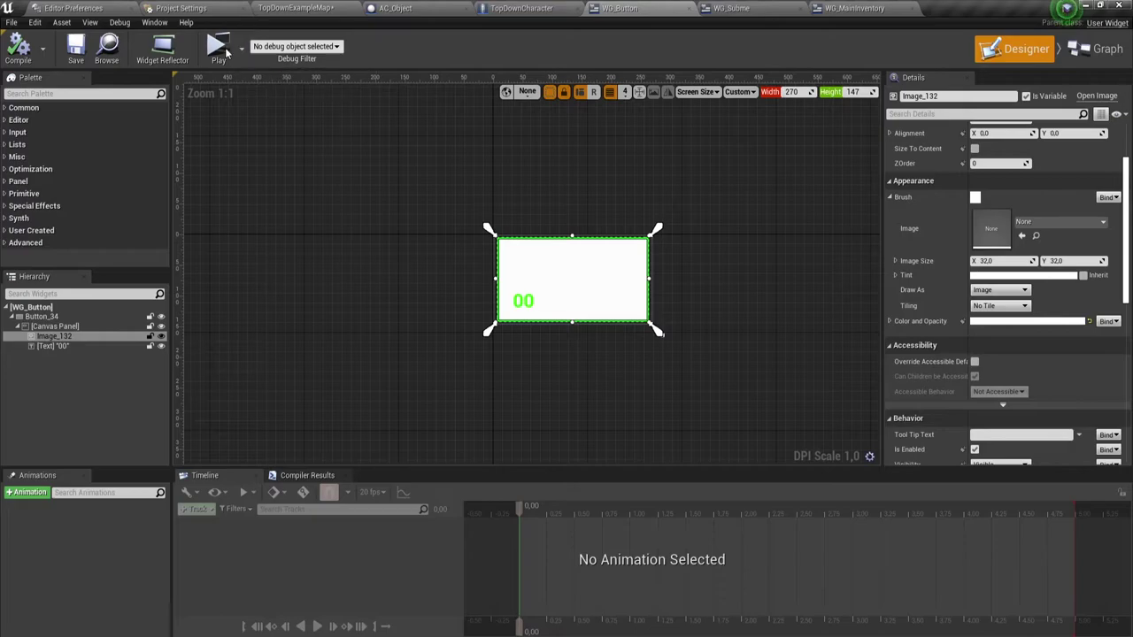
Step: Set the 00 count text to font size 53, enlarge its box, and save WG_Button
left_click(523, 301)
scroll(1020, 403, "down", 1)
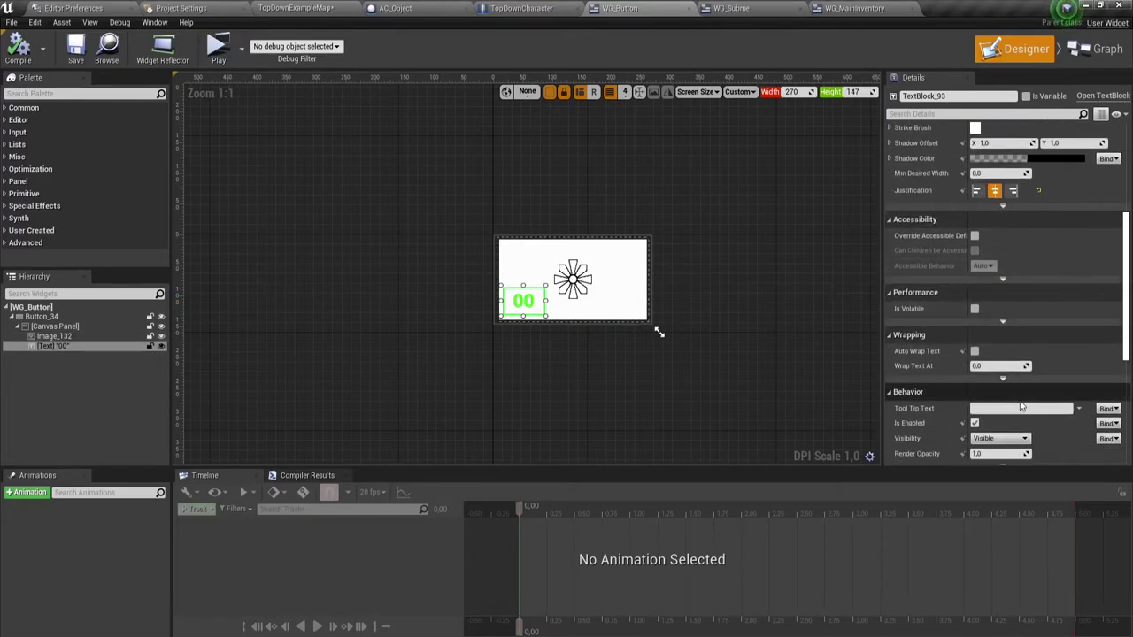
scroll(1013, 400, "up", 5)
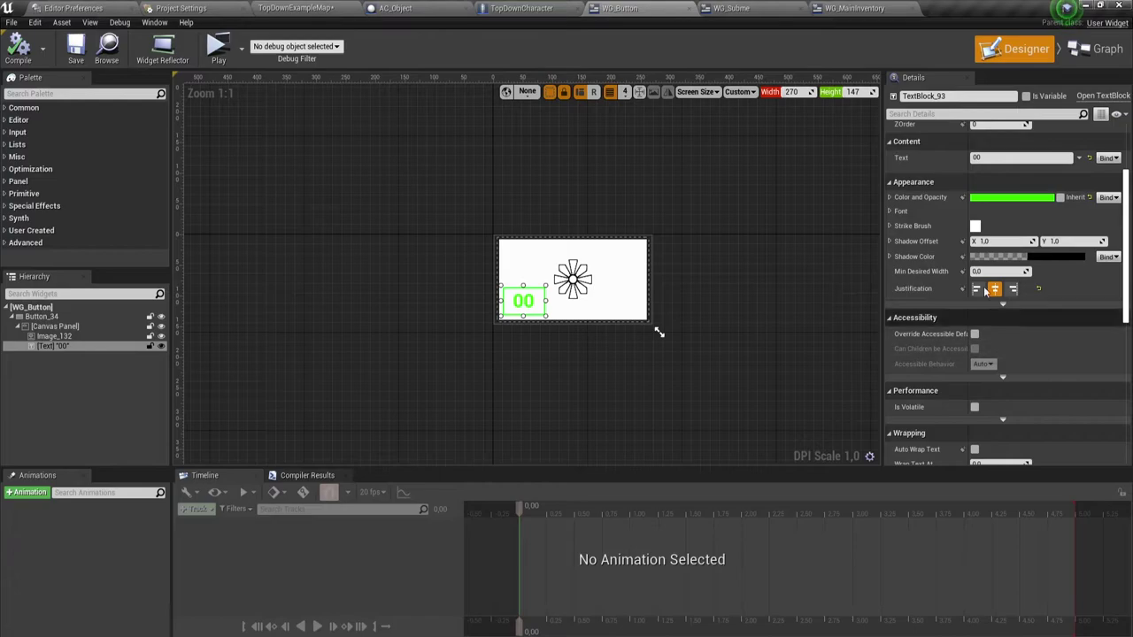
left_click(892, 211)
left_click(1001, 257)
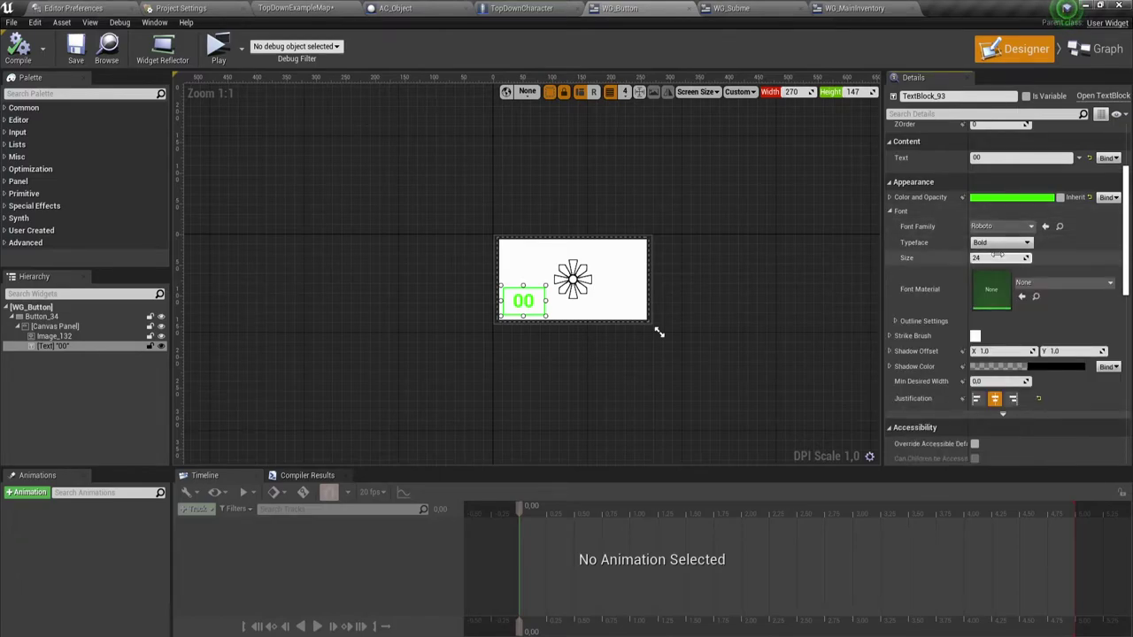
type("72")
key("Return")
type("53")
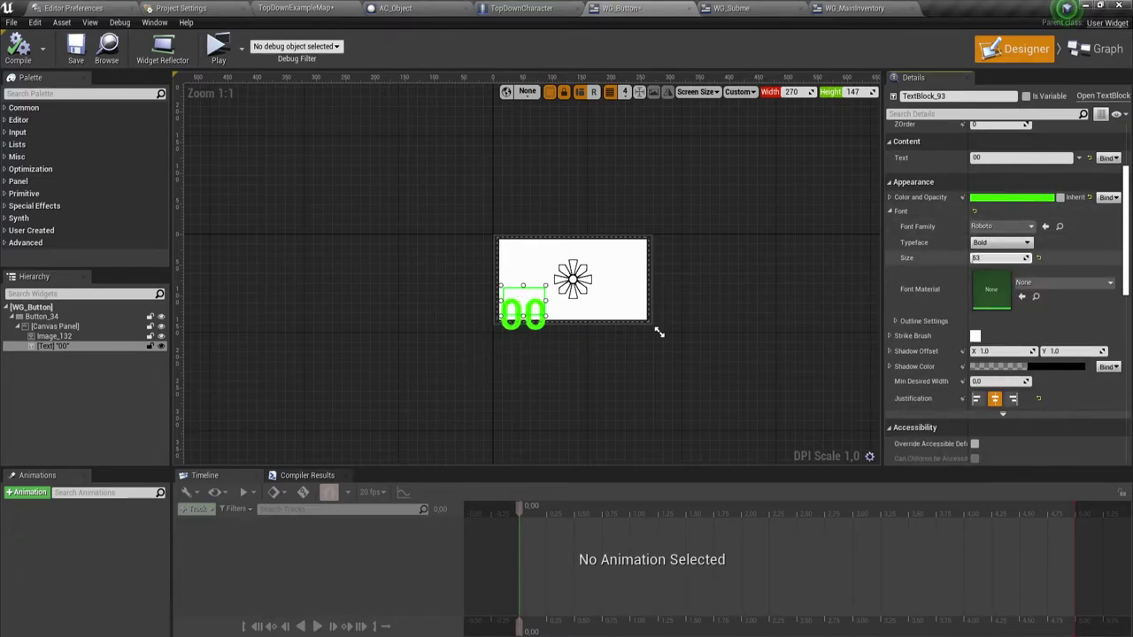
mouse_move(546, 327)
left_mouse_down()
mouse_move(555, 337)
mouse_move(543, 321)
left_mouse_up()
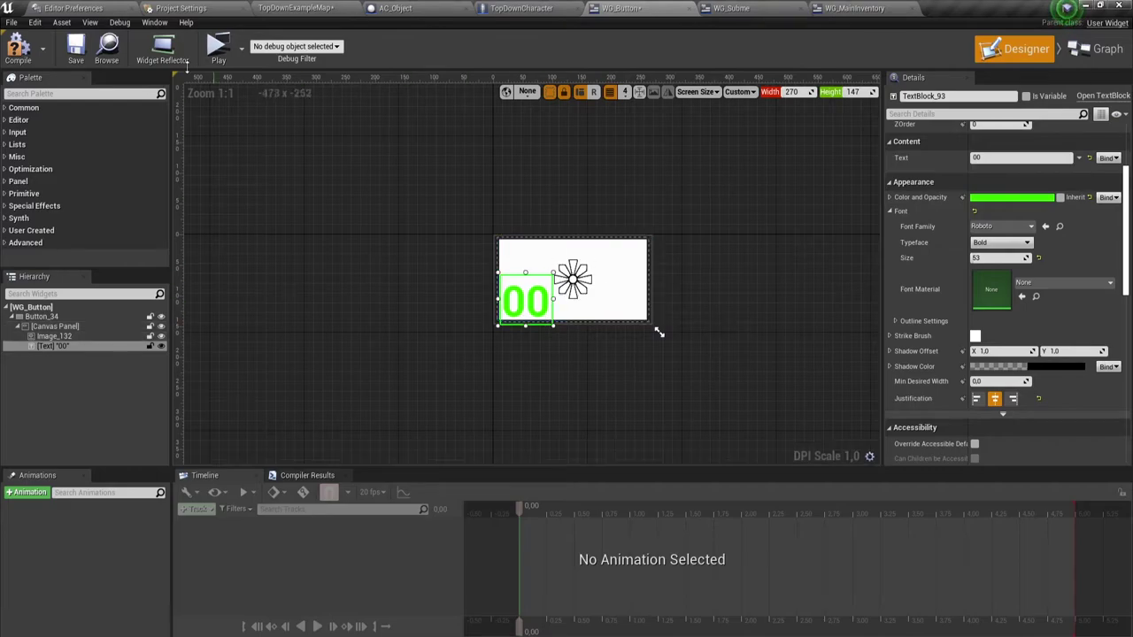
left_click(91, 44)
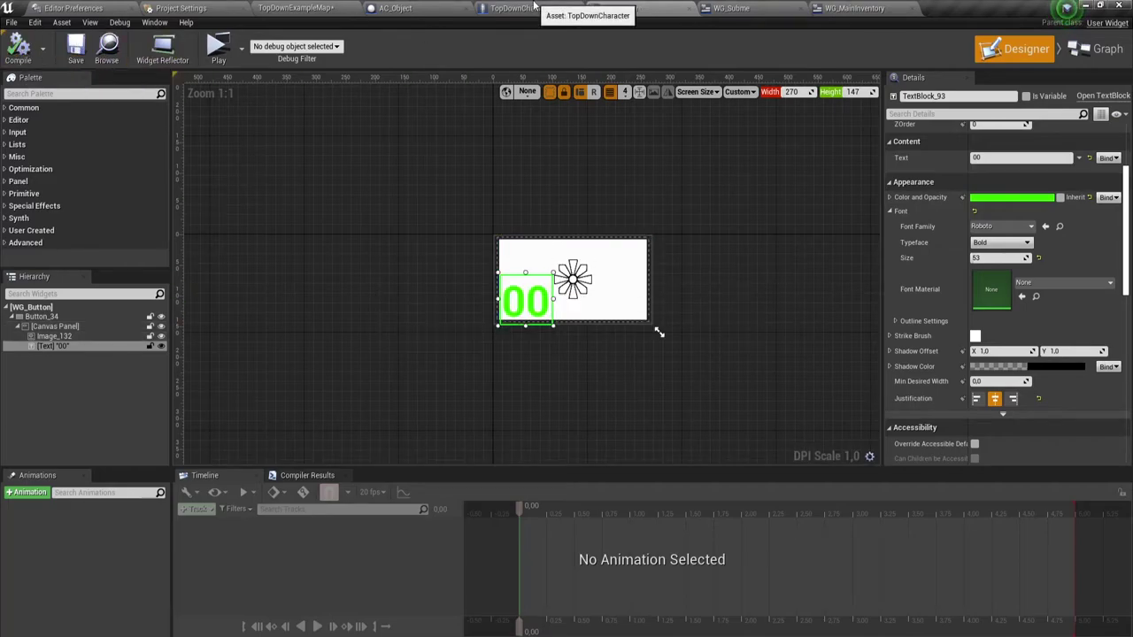
Step: Save all modified content from TopDownExampleMap
left_click(301, 8)
left_click(334, 396)
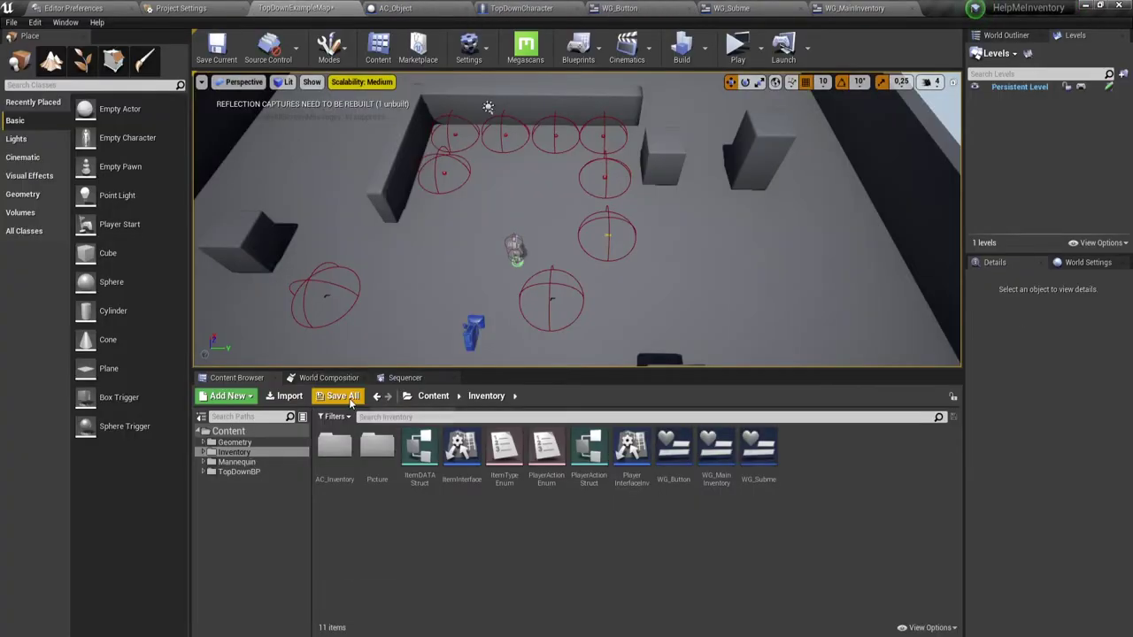
left_click(672, 438)
Step: Playtest the level and open the inventory to check the 00 counts
key("alt+p")
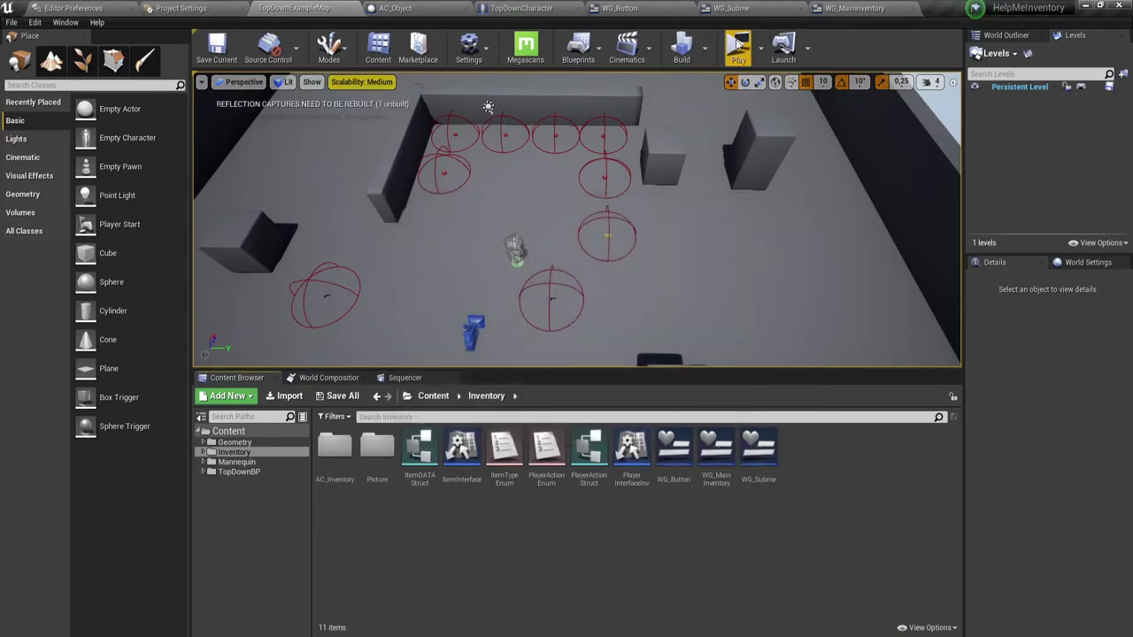
key("i")
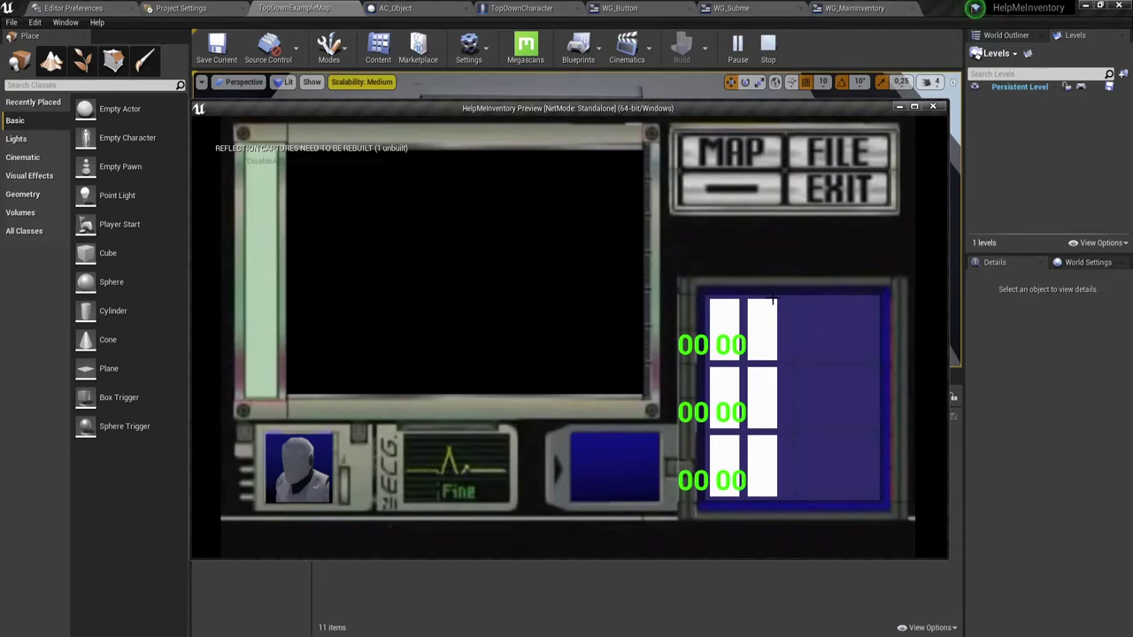
left_click(768, 46)
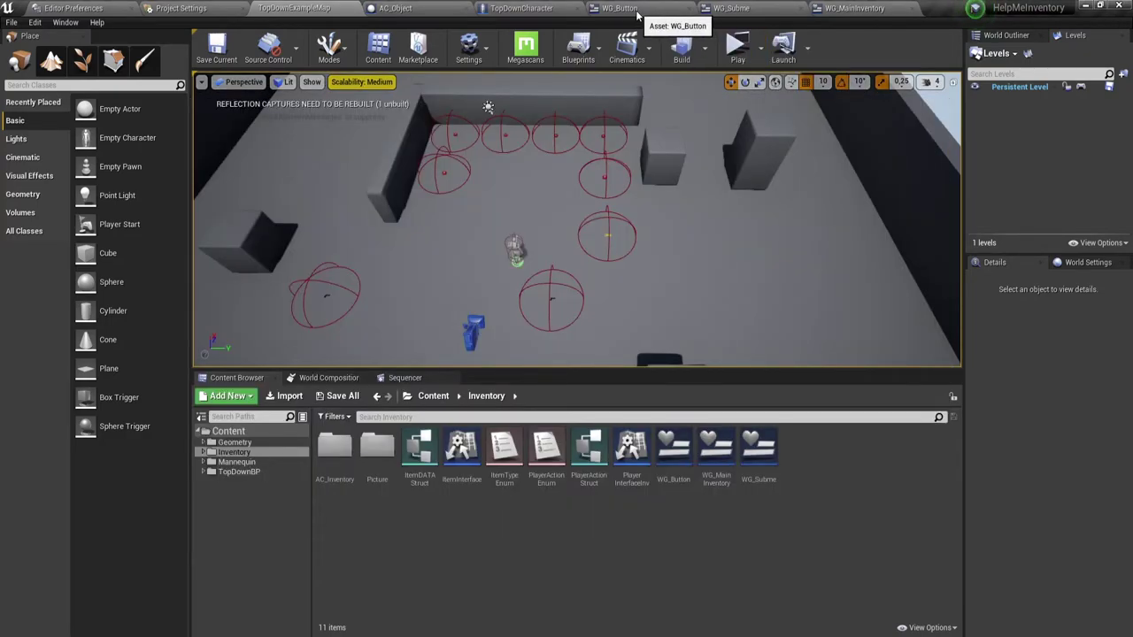
Step: Review WG_MainInventory's Update Button function and layout, then return to WG_Button
left_click(855, 8)
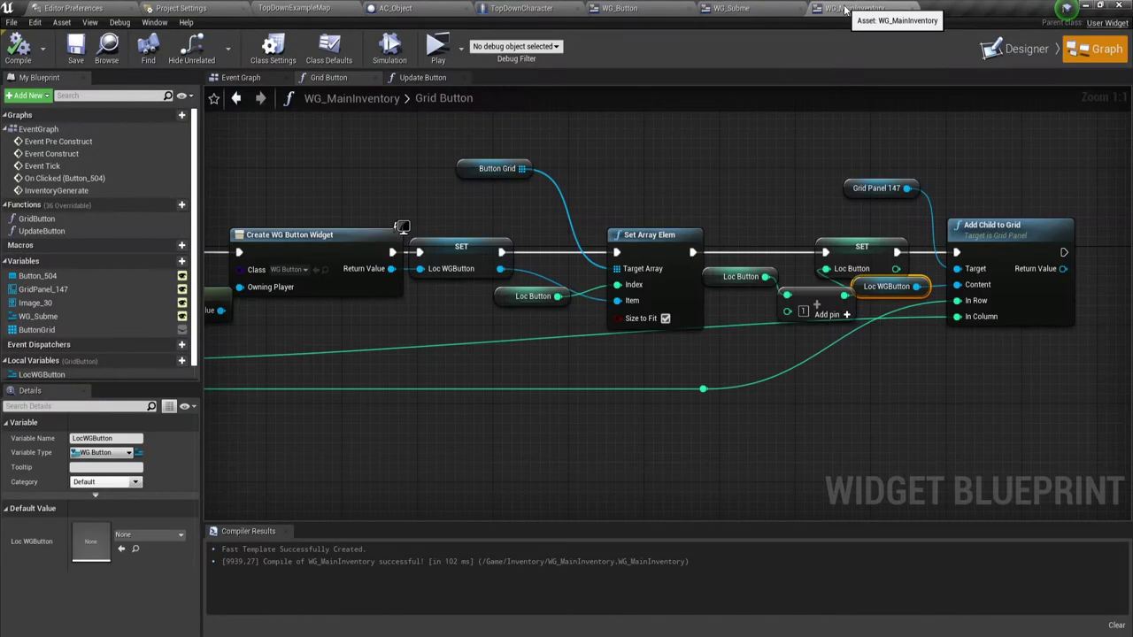
left_click(418, 78)
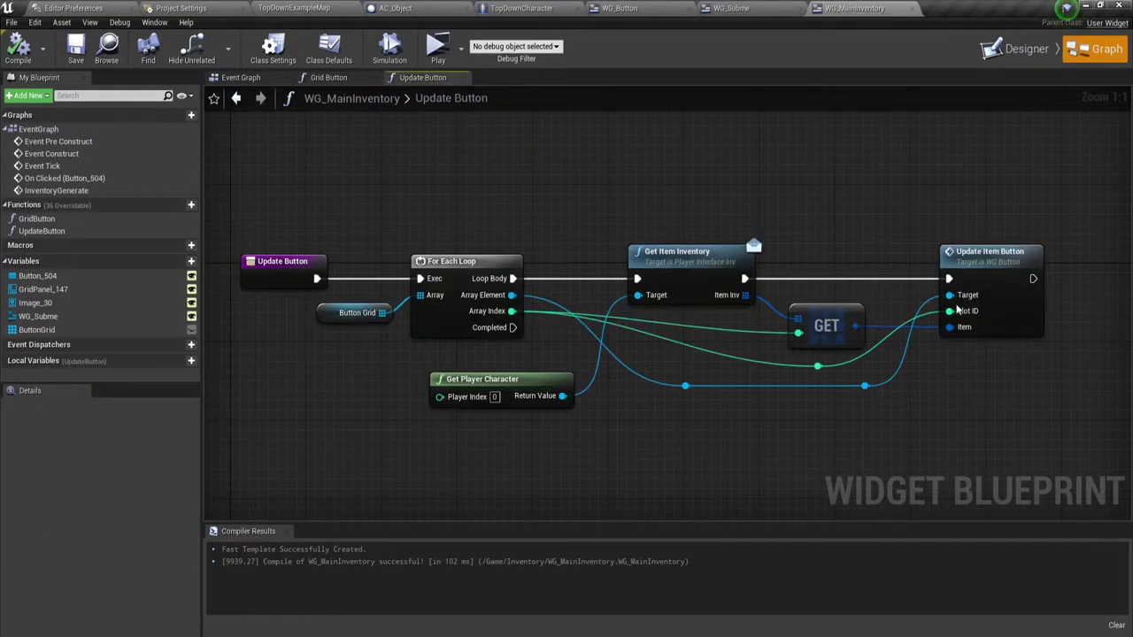
scroll(897, 350, "down", 1)
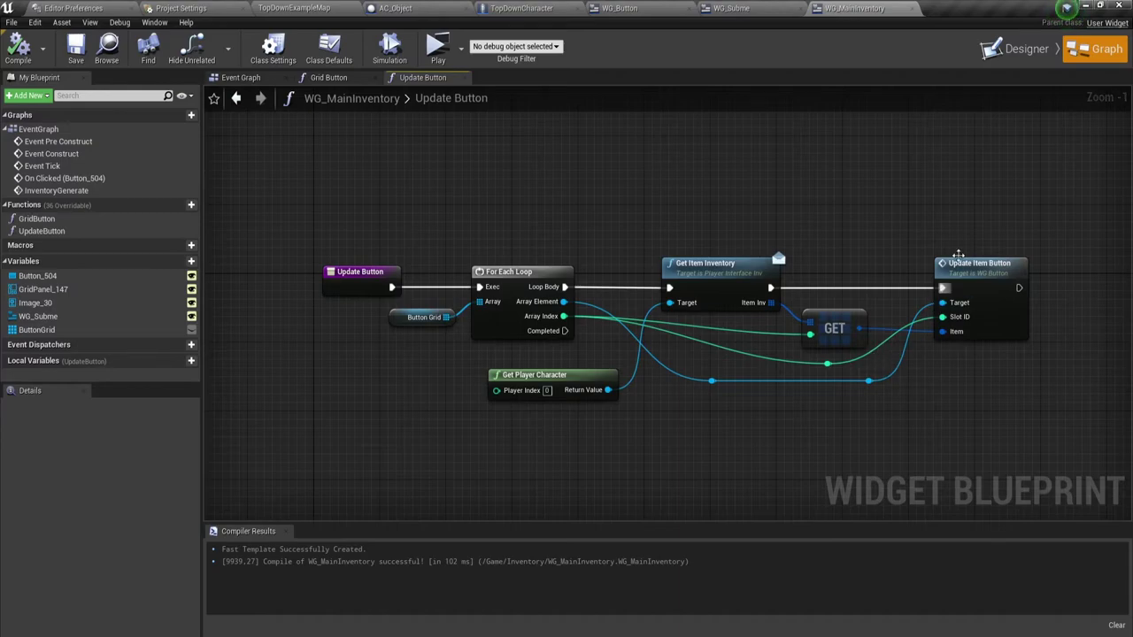
left_click(1016, 48)
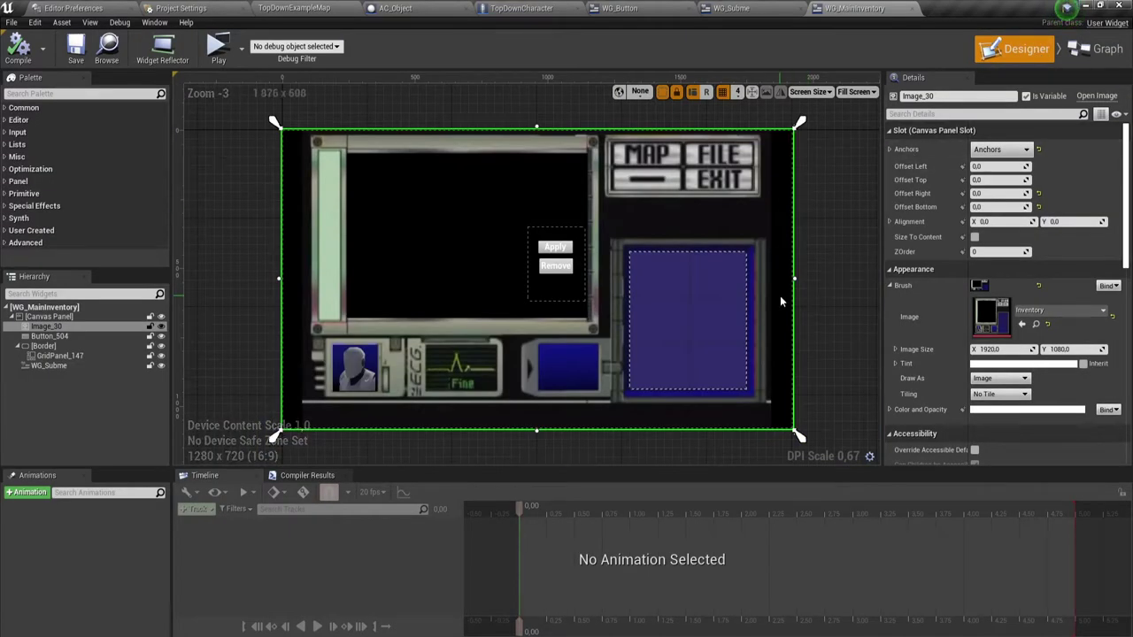
left_click(651, 9)
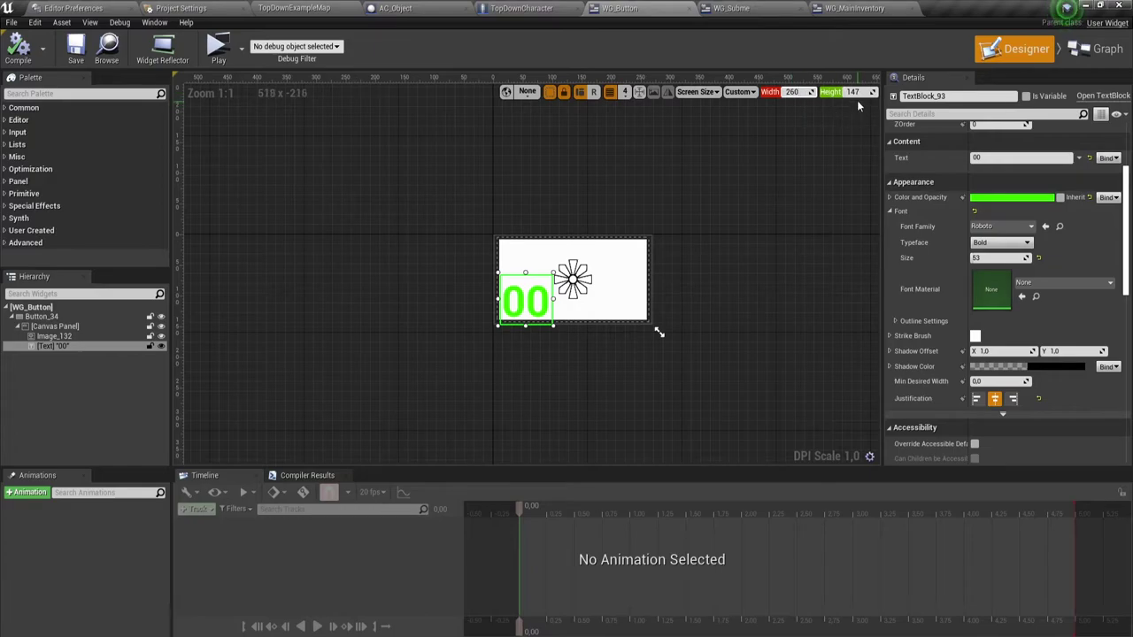
Step: Shrink the button preview height, save WG_Button, and playtest the inventory
left_click_drag(852, 92, 845, 92)
left_click_drag(653, 332, 652, 326)
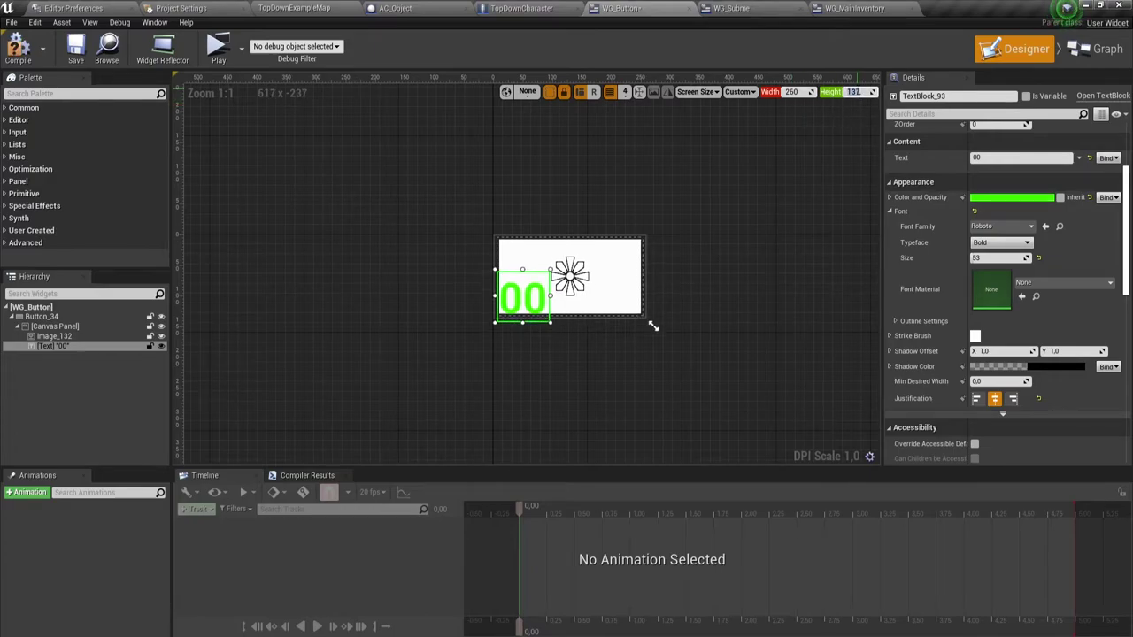
key("ctrl+s")
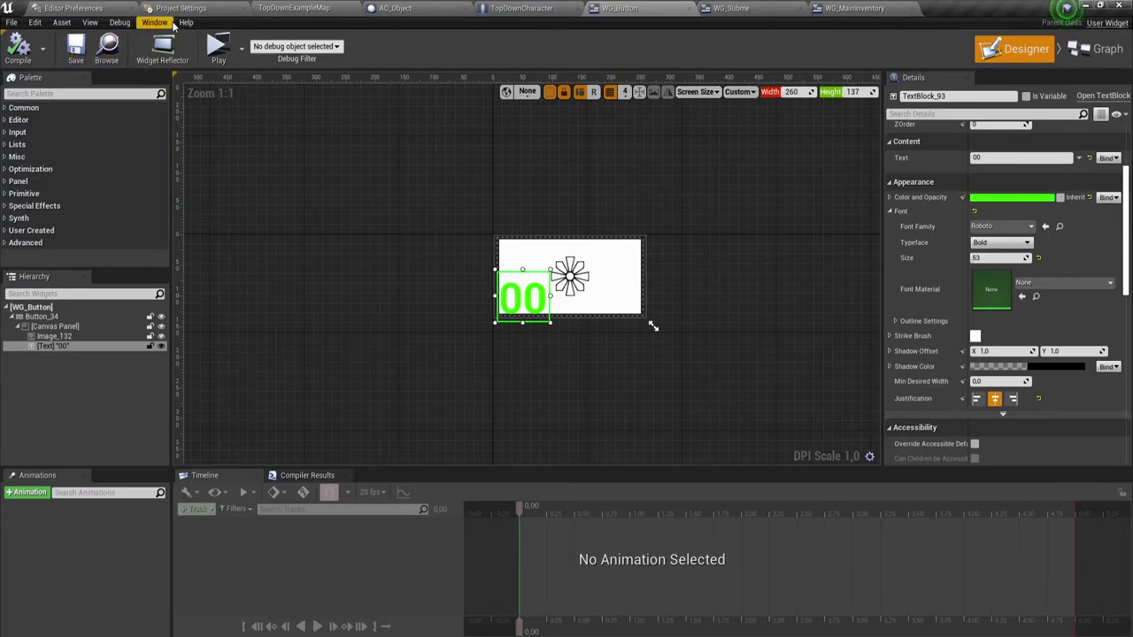
left_click(218, 49)
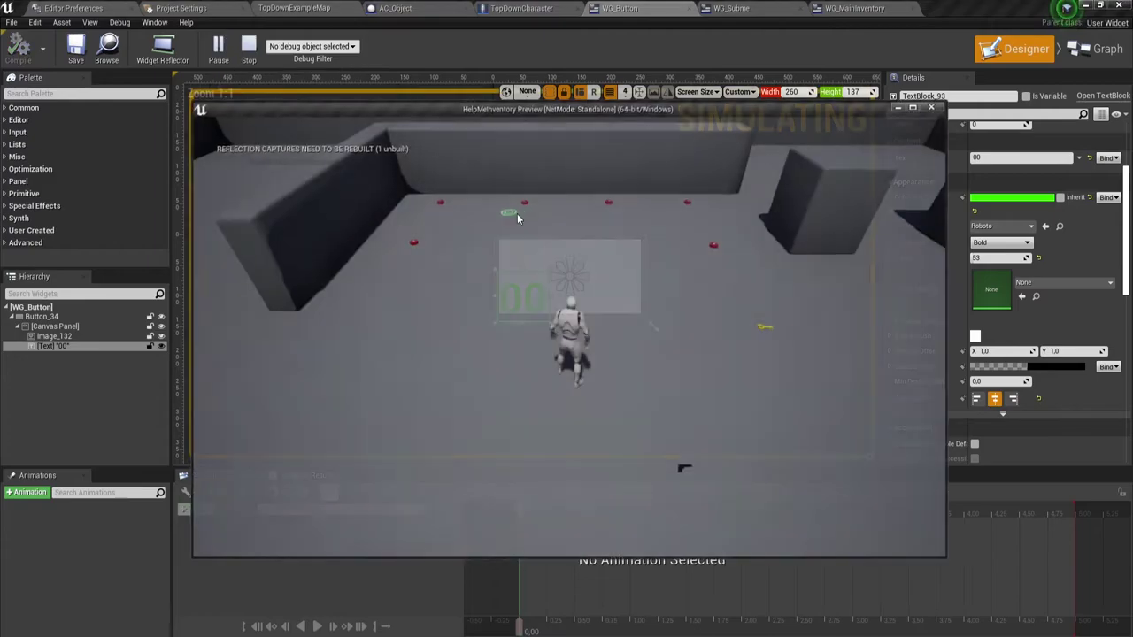
key("i")
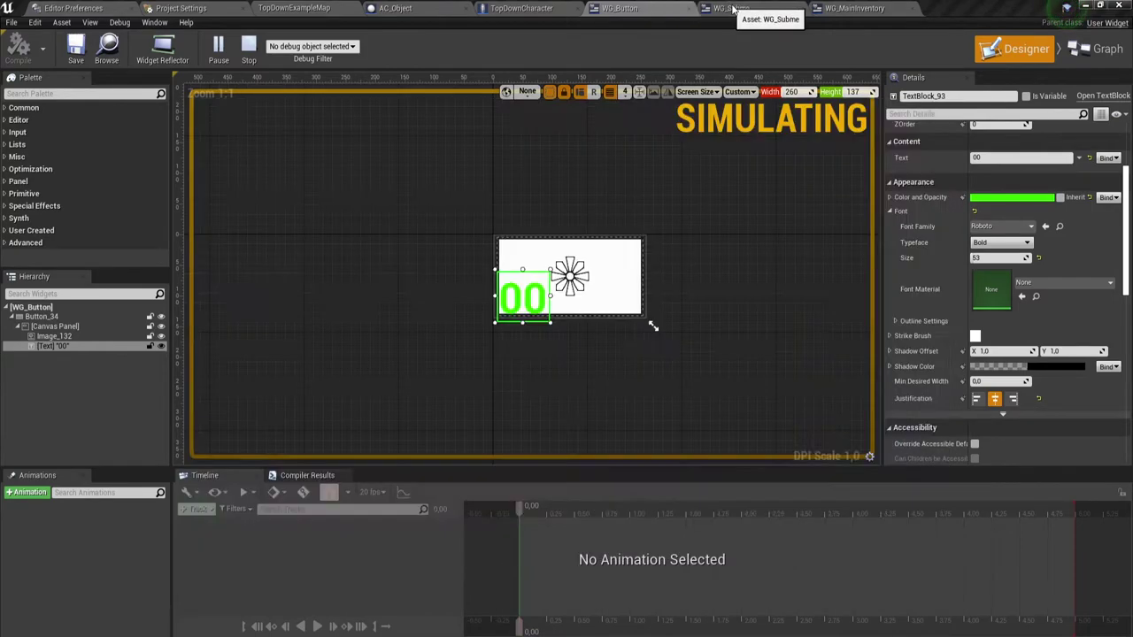
left_click(726, 9)
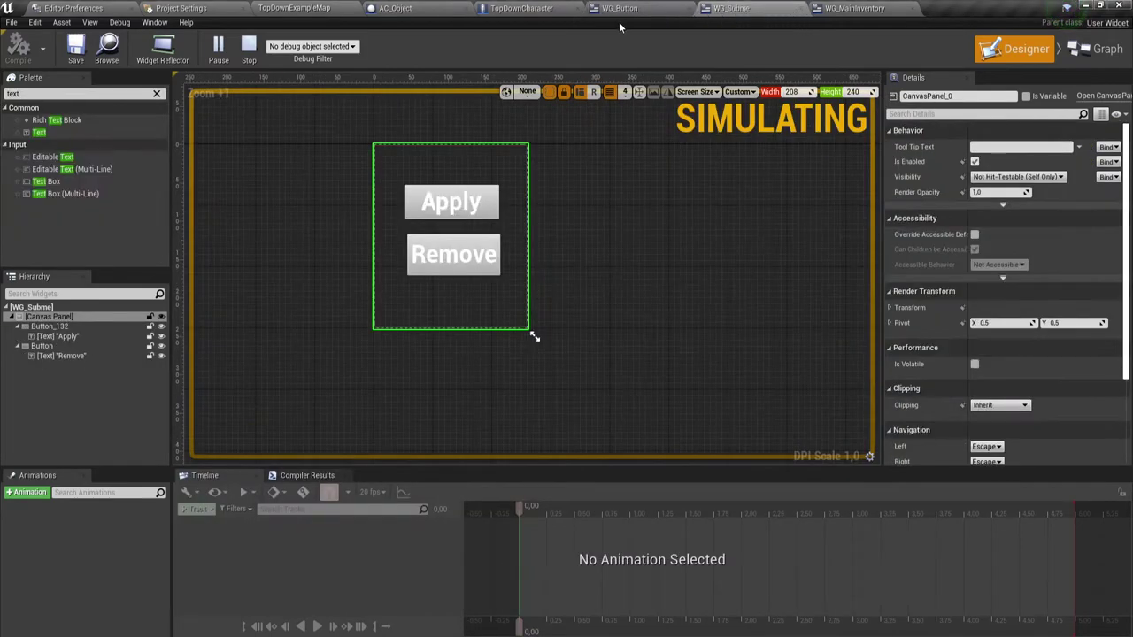
left_click(641, 13)
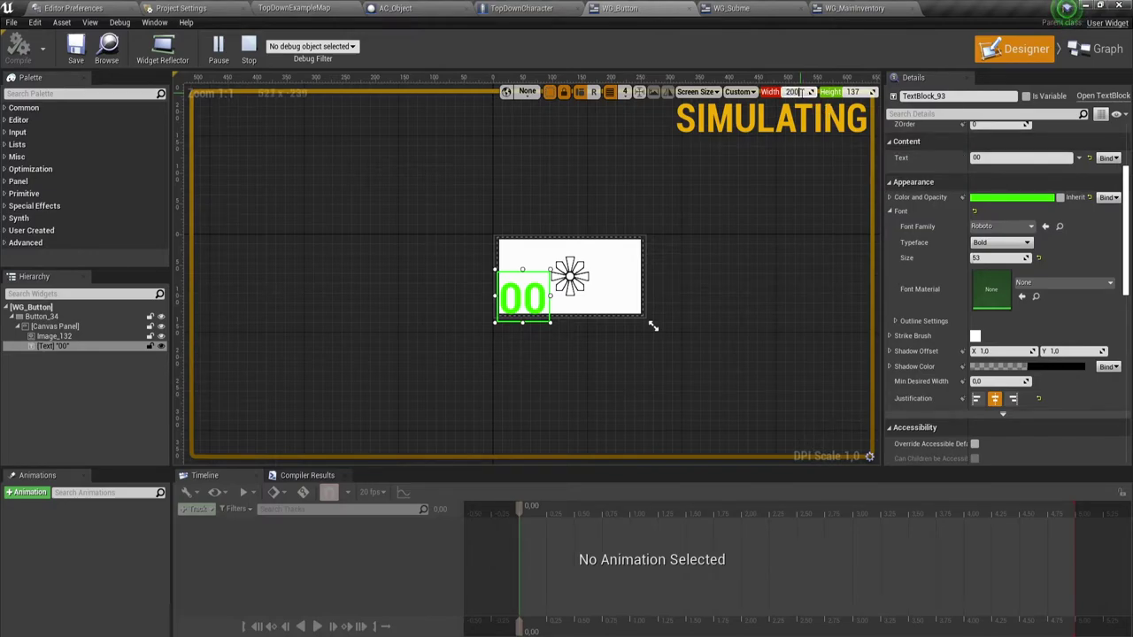
Step: Set the button preview to 200 by 137 and playtest the inventory again
left_click(852, 93)
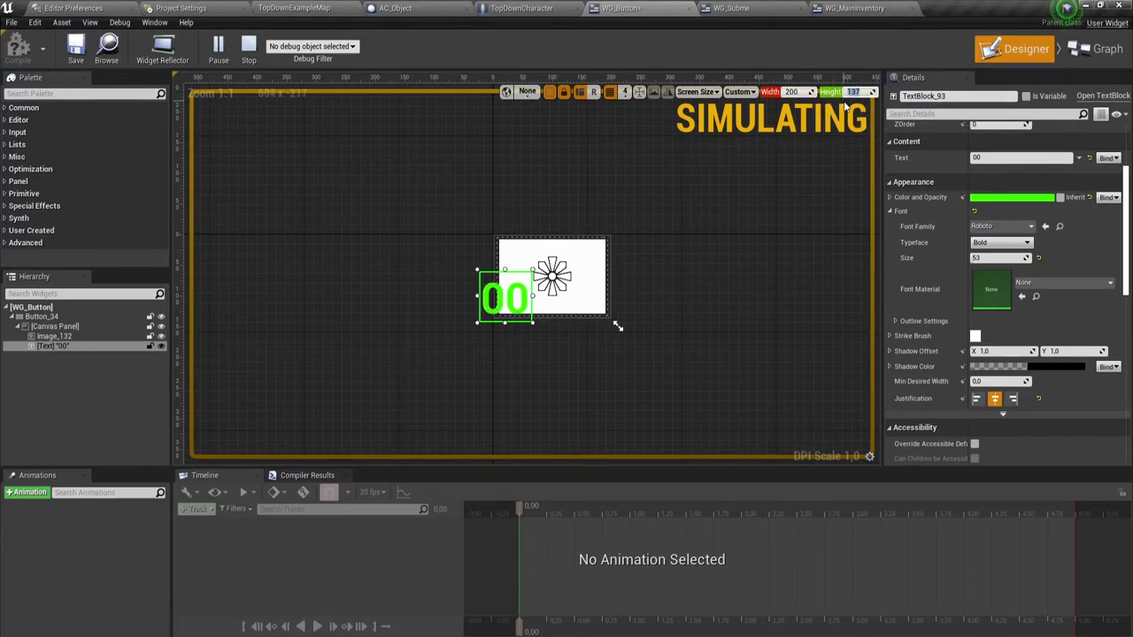
left_click(740, 287)
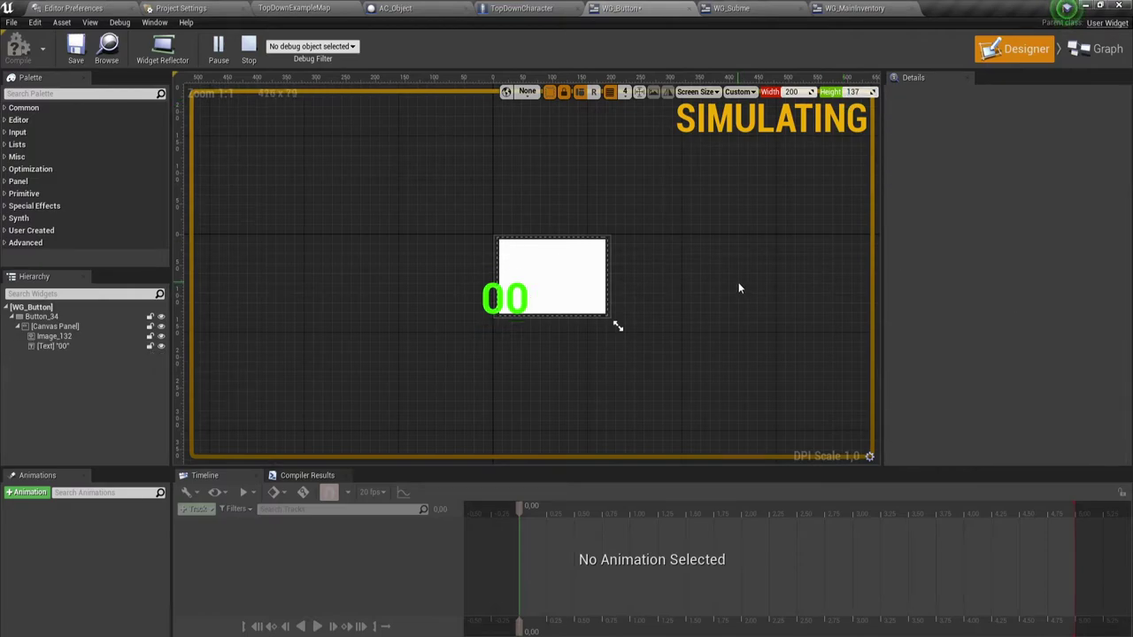
left_click(248, 53)
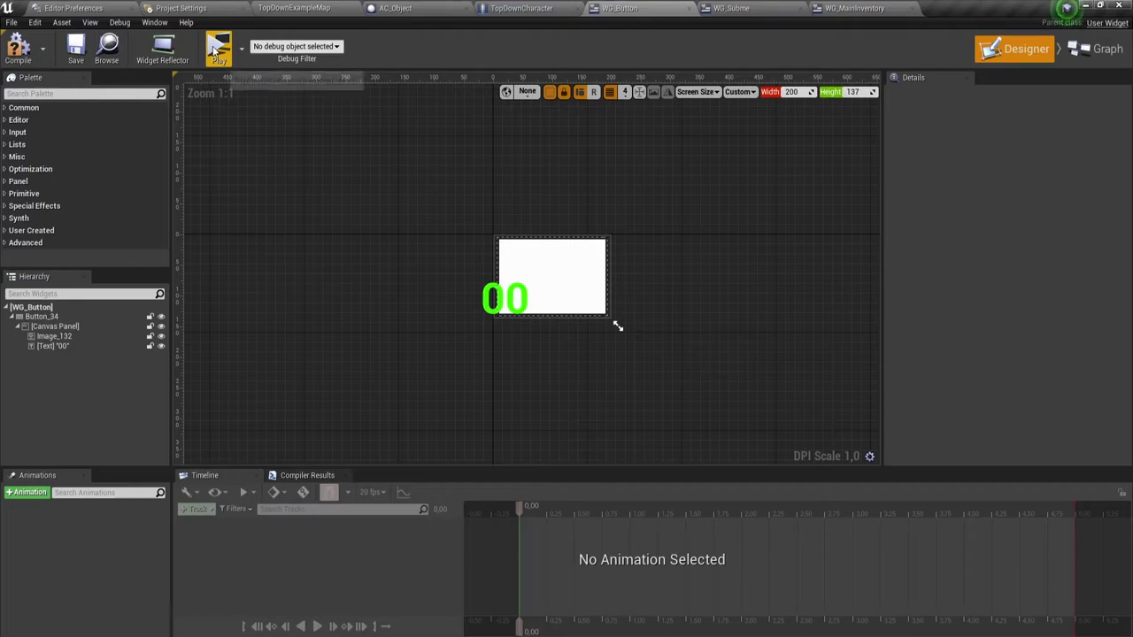
left_click(218, 49)
key("i")
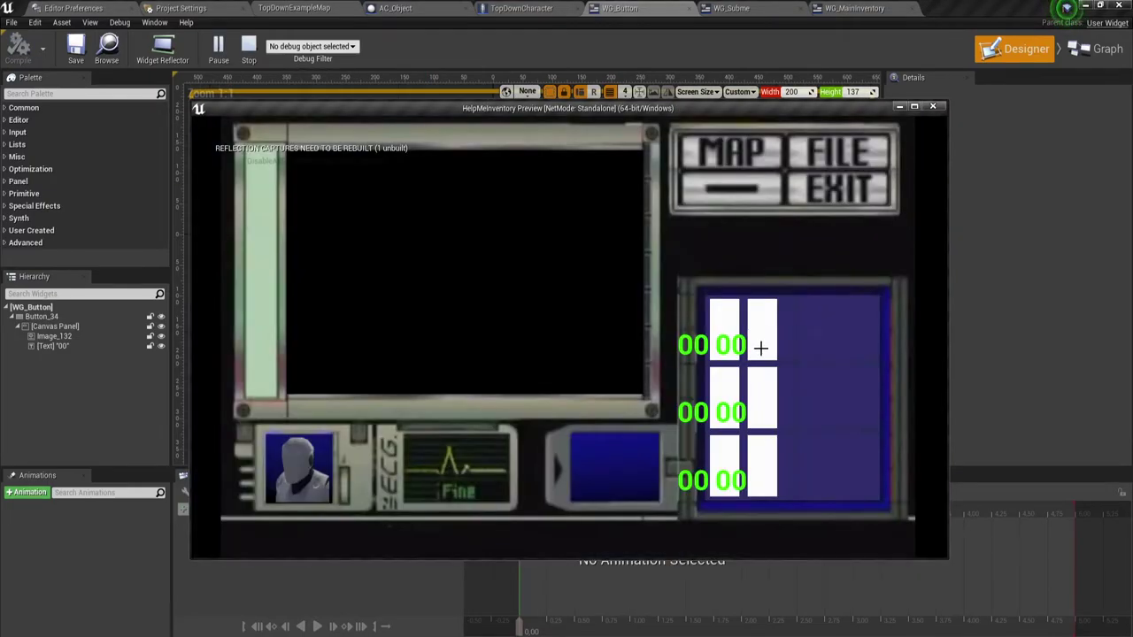
key("Escape")
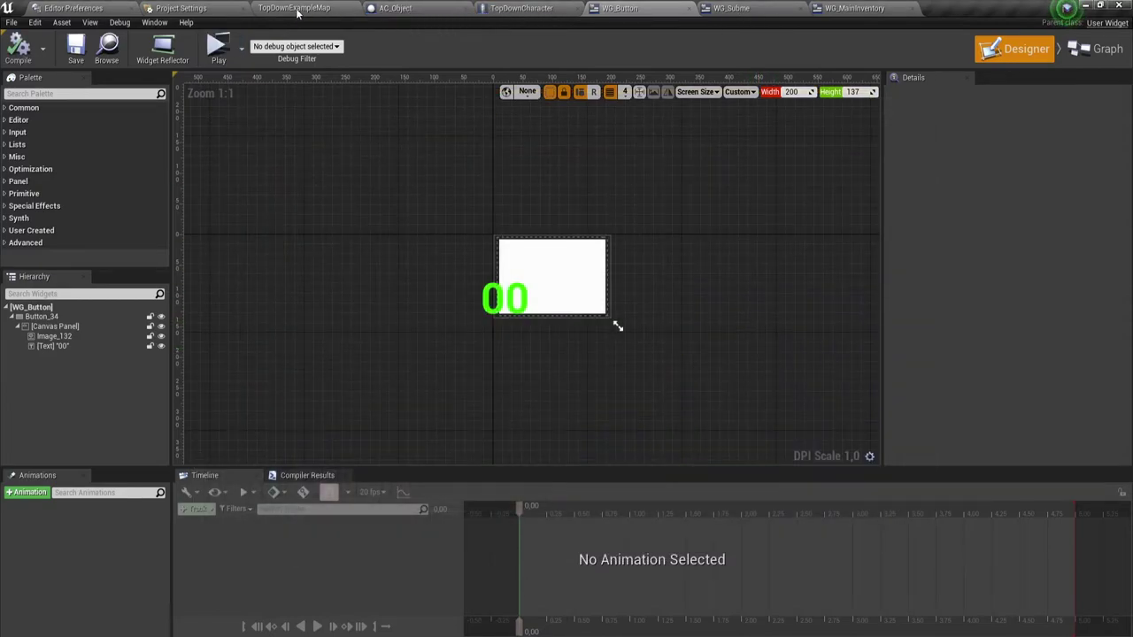
Step: Set GridPanel_147's Column Fill 0 and 1 to 5.0, then compile and save
left_click(885, 9)
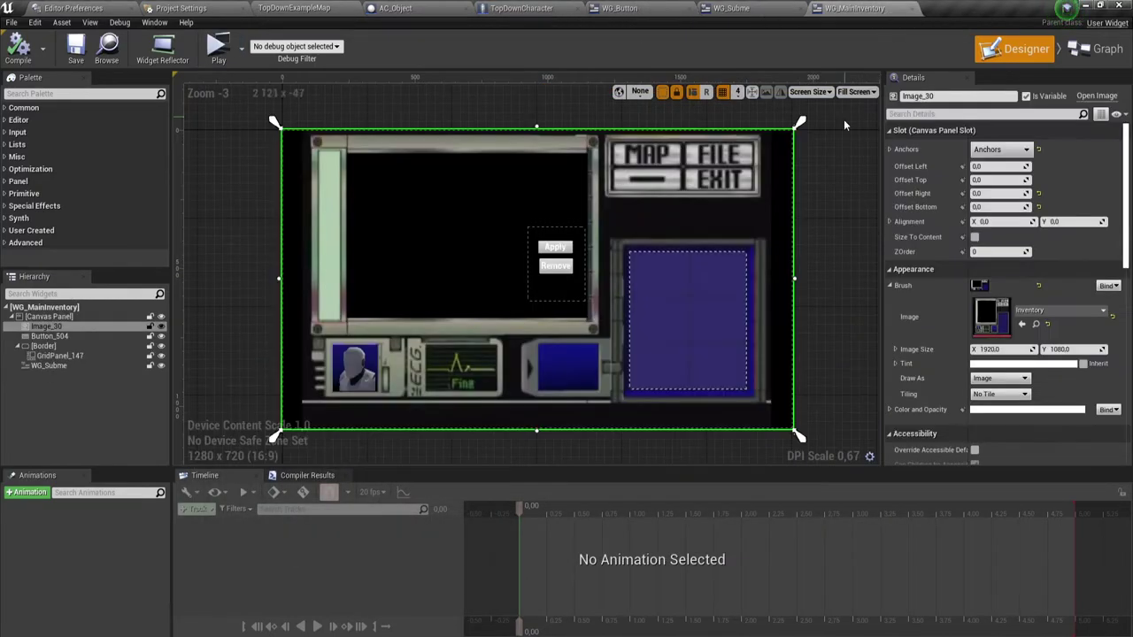
left_click(685, 301)
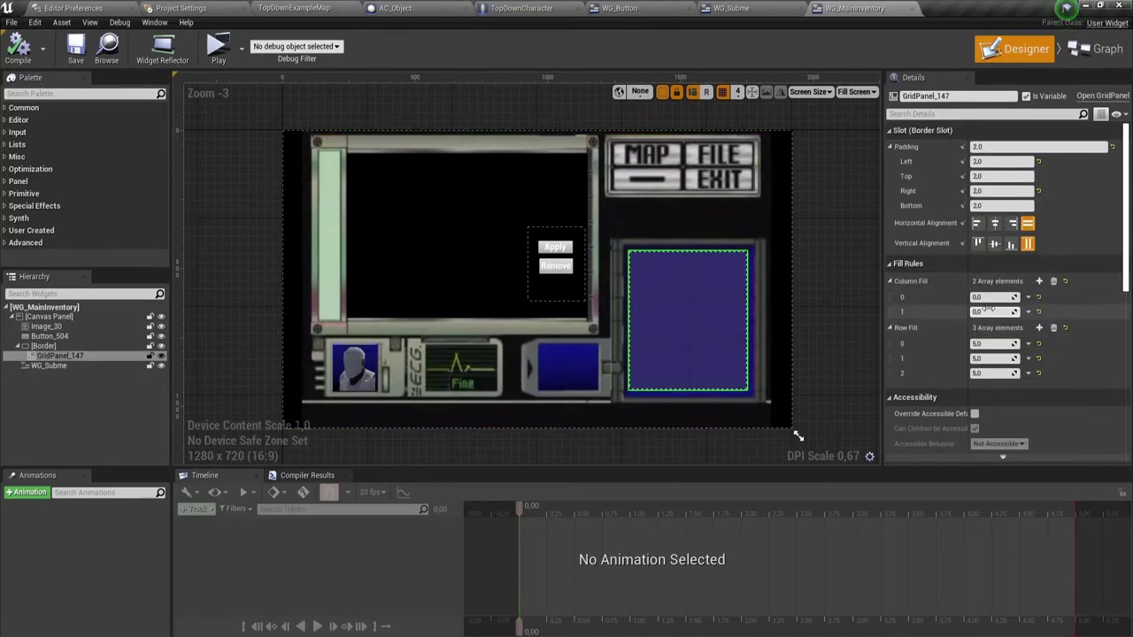
left_click(990, 297)
left_click(981, 312)
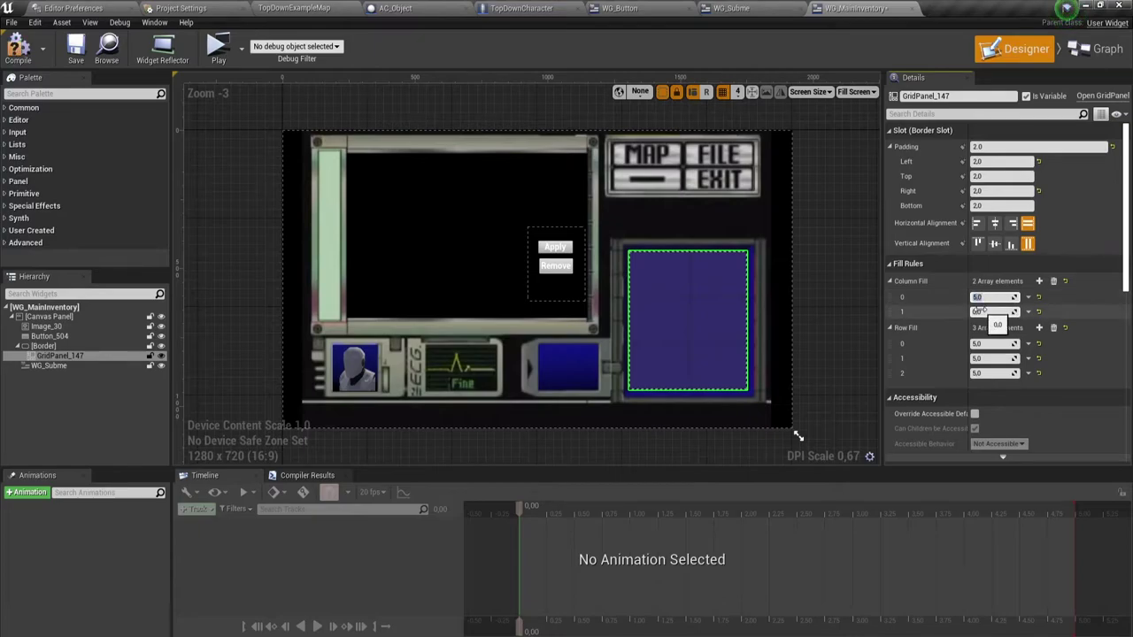
type("5")
left_click(987, 343)
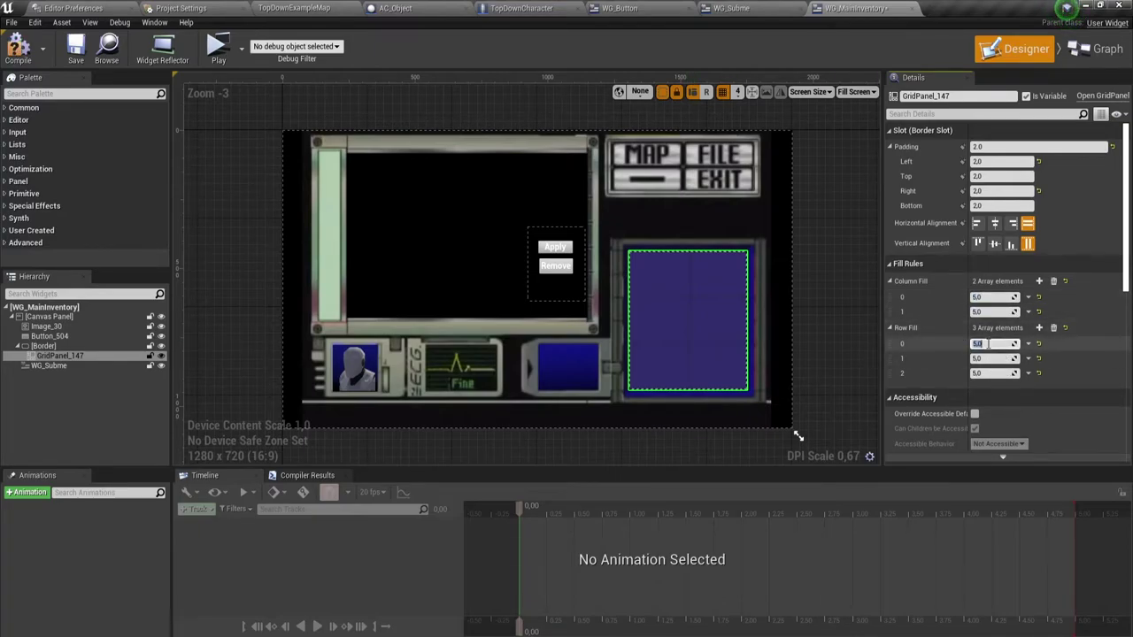
left_click(17, 51)
left_click(76, 49)
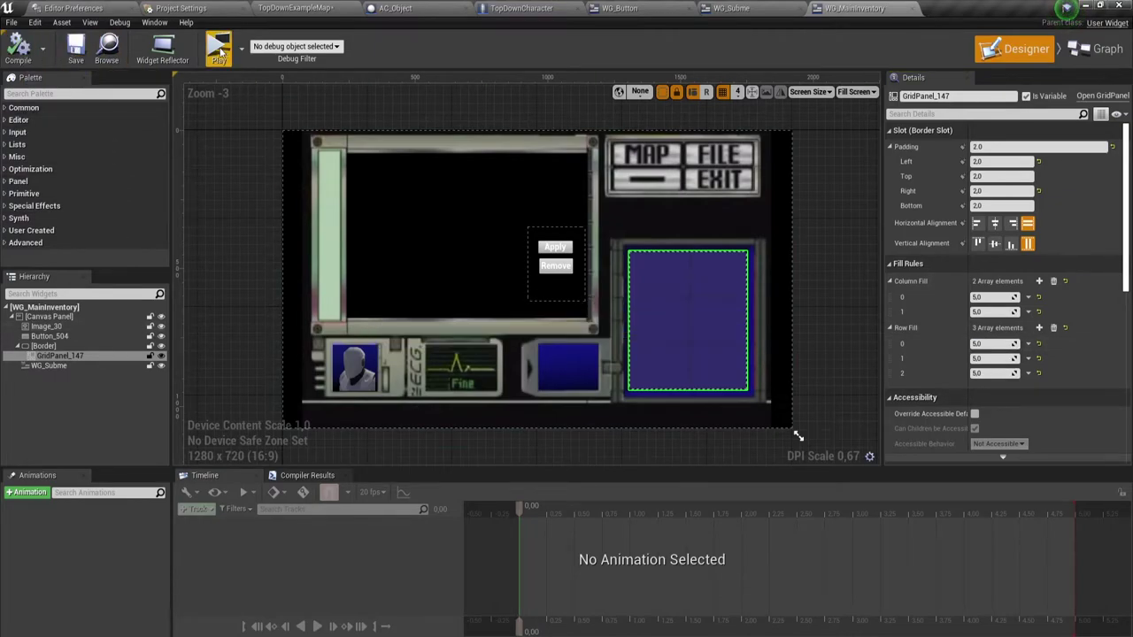
Step: Playtest the evenly spaced inventory slots, then return to WG_Button
left_click(218, 49)
key("i")
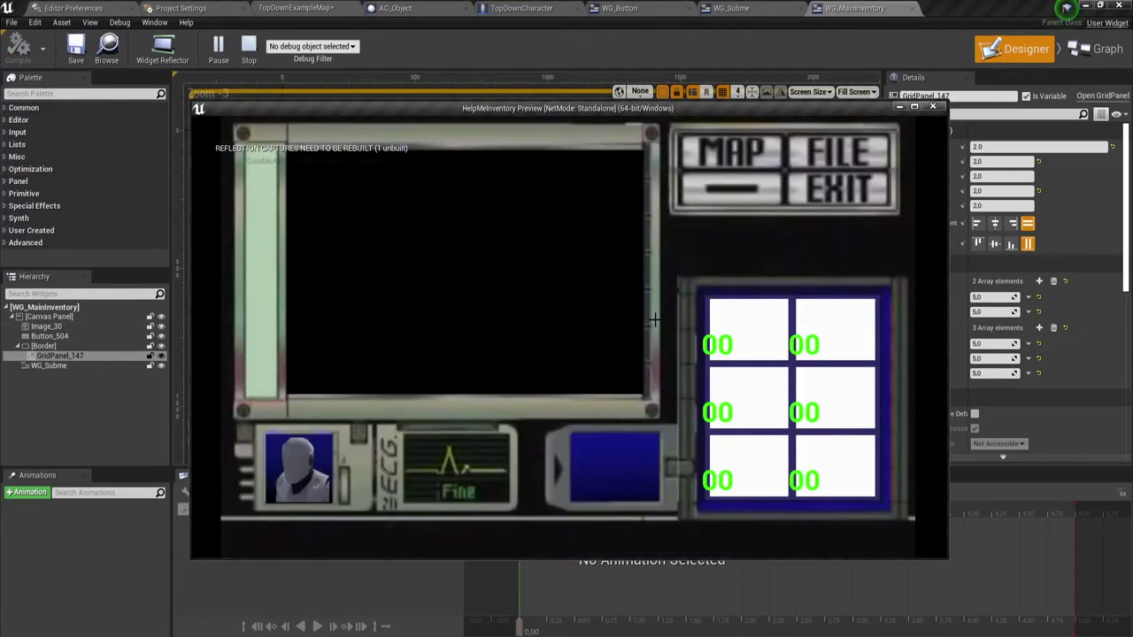
key("Escape")
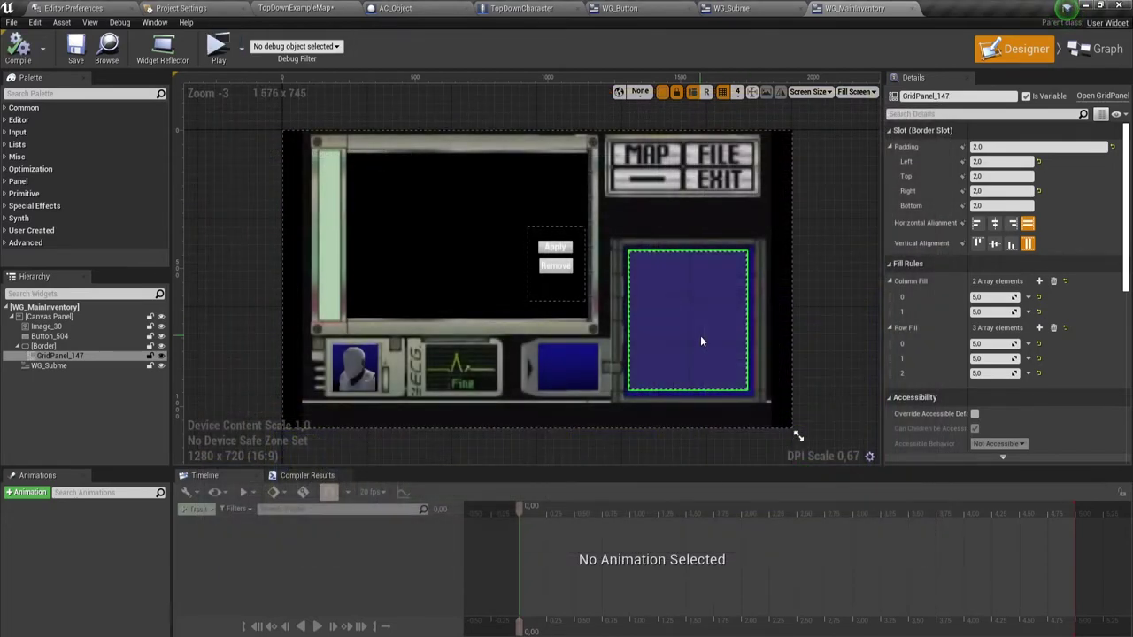
left_click(619, 8)
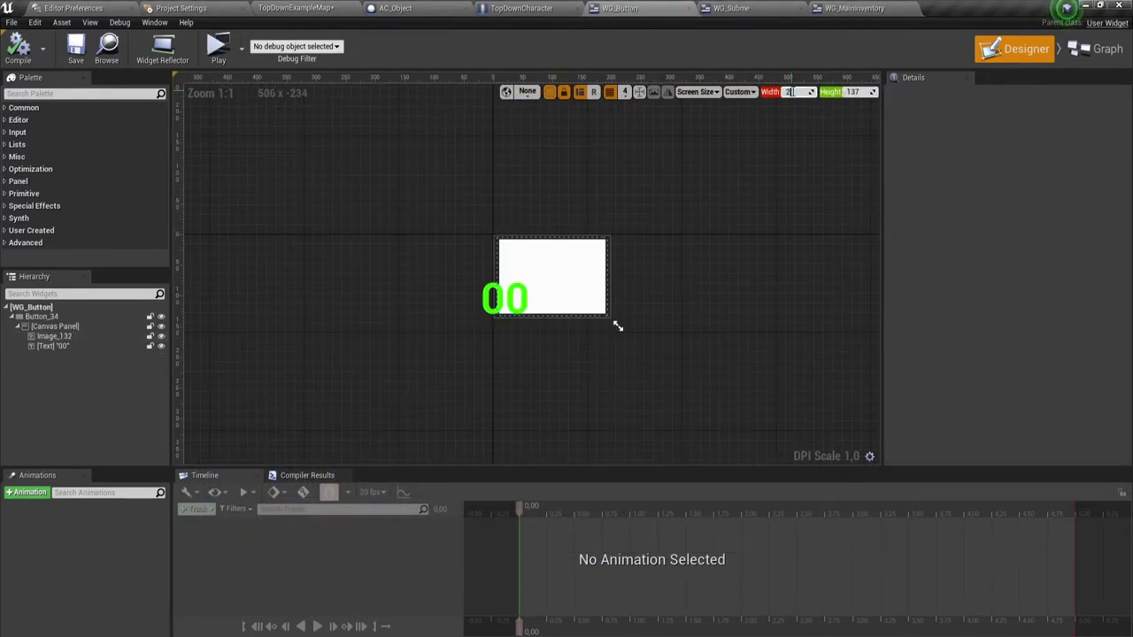
Step: Widen the preview to 250, set the 00 count font size to 40, reposition it, and playtest
left_click_drag(618, 326, 647, 327)
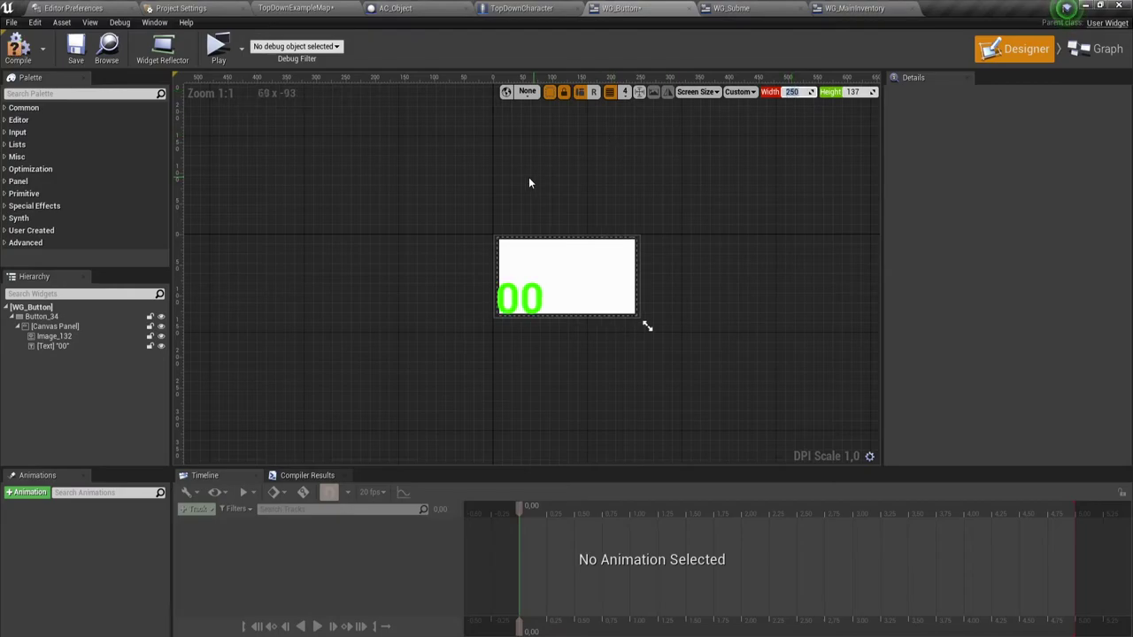
left_click(520, 298)
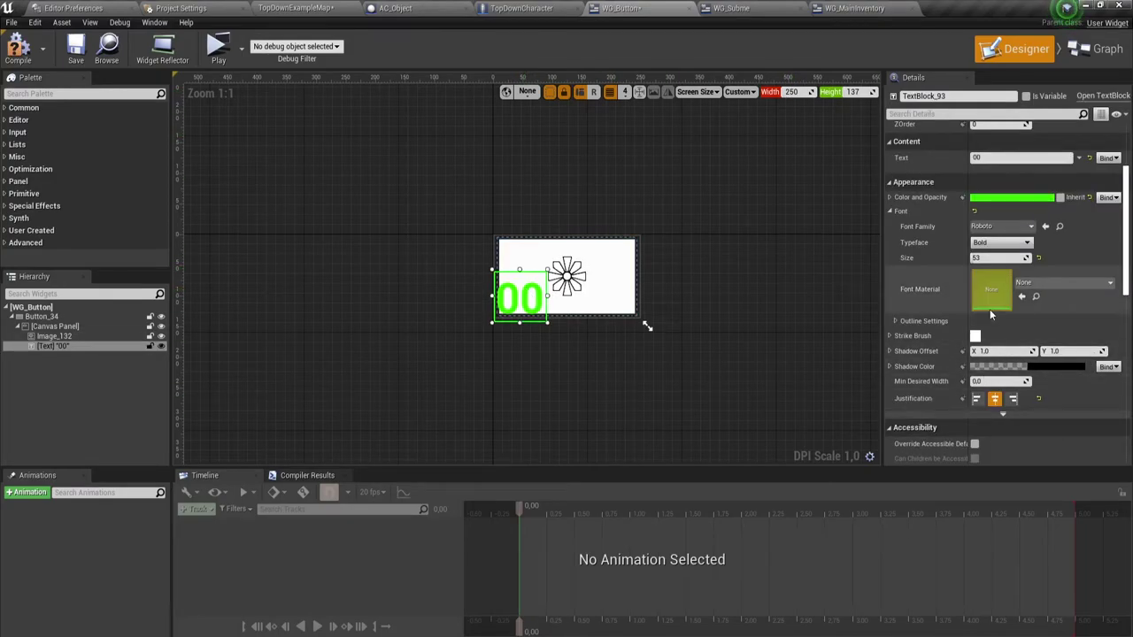
left_click(997, 257)
type("40")
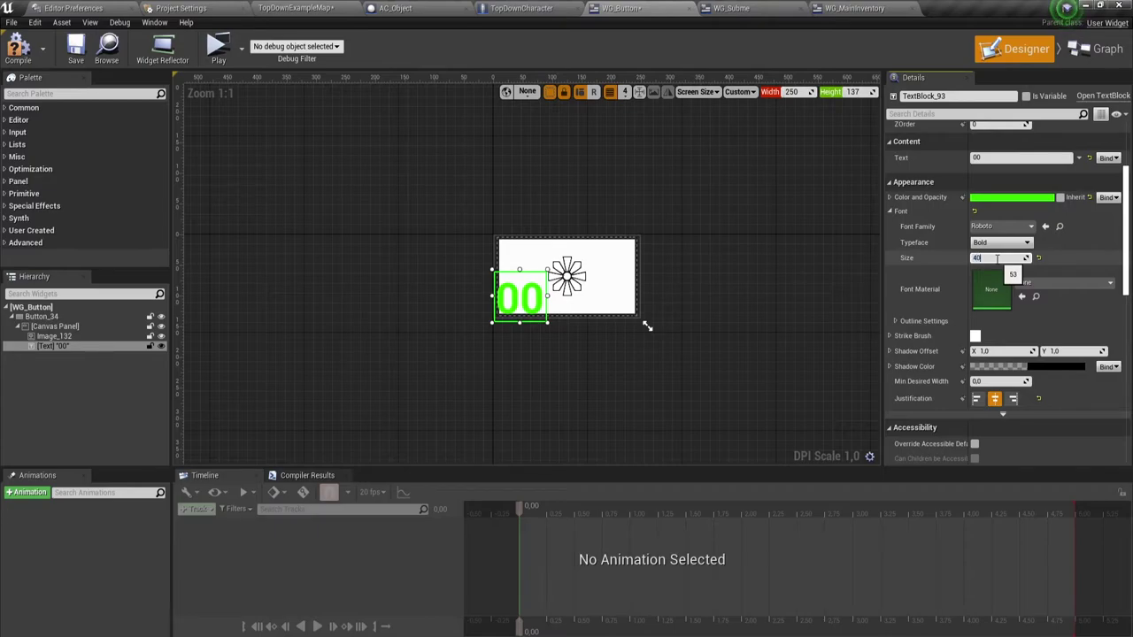
key("Return")
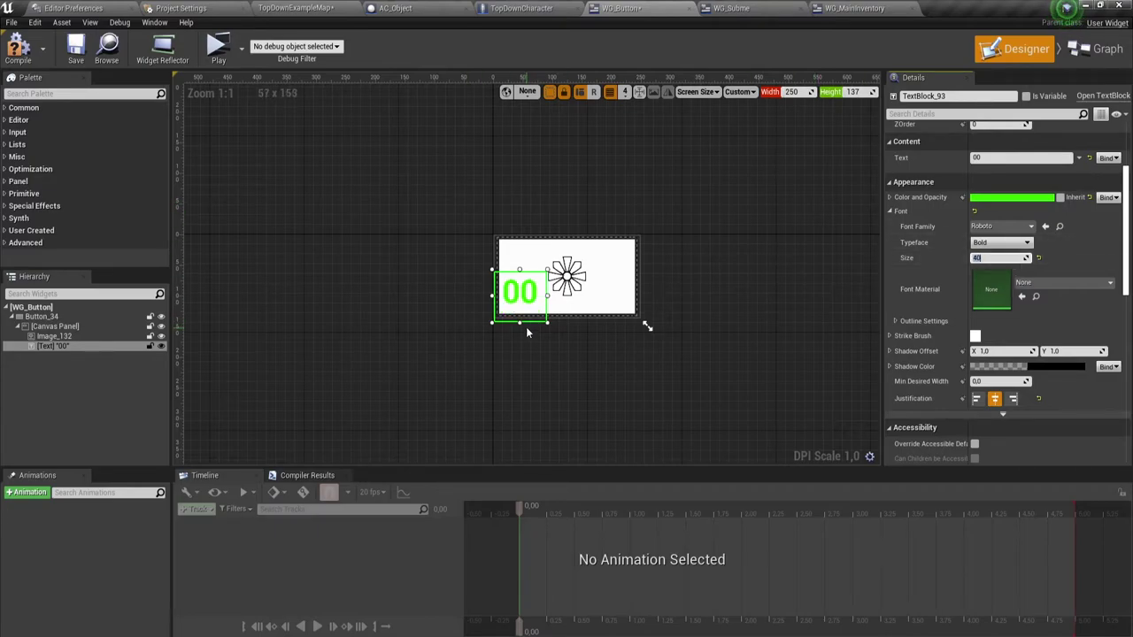
left_click_drag(524, 297, 520, 304)
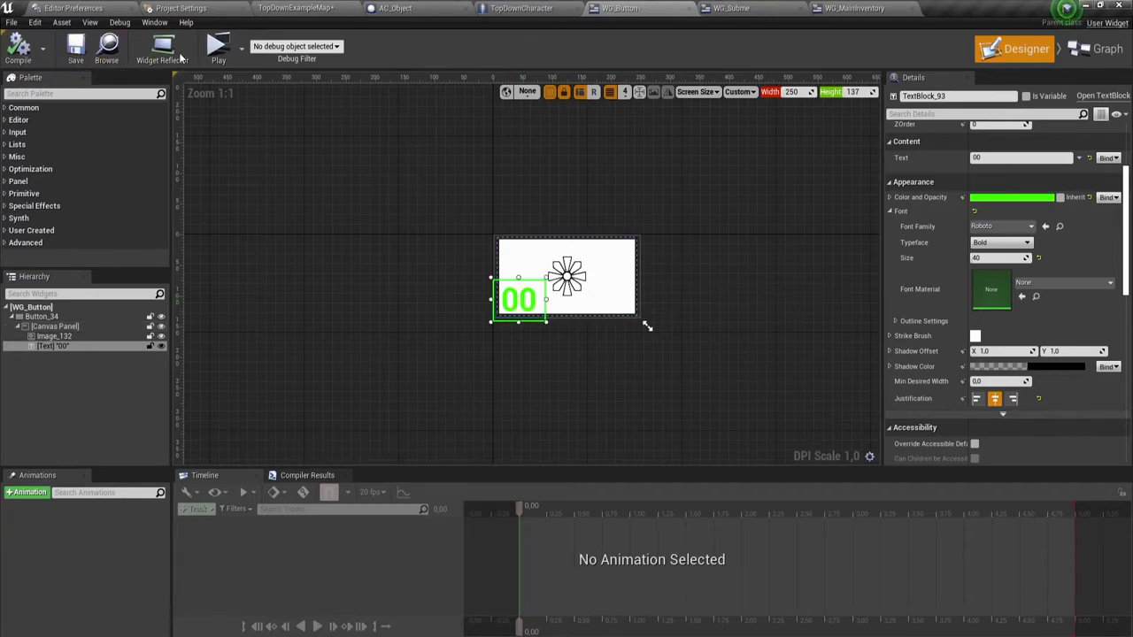
left_click(218, 49)
key("i")
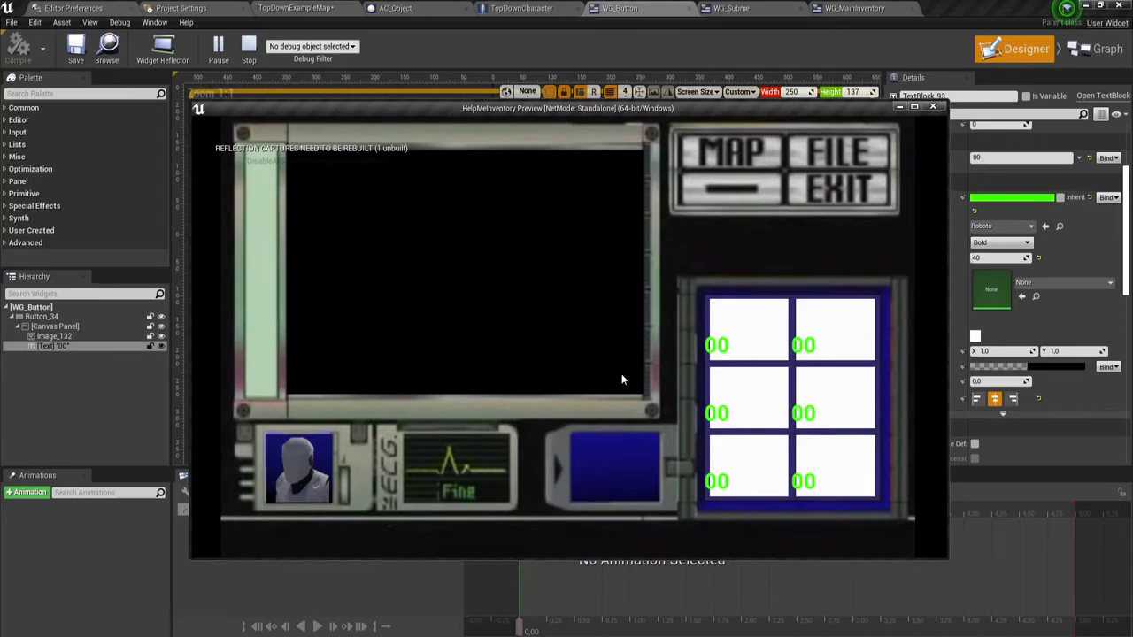
key("Escape")
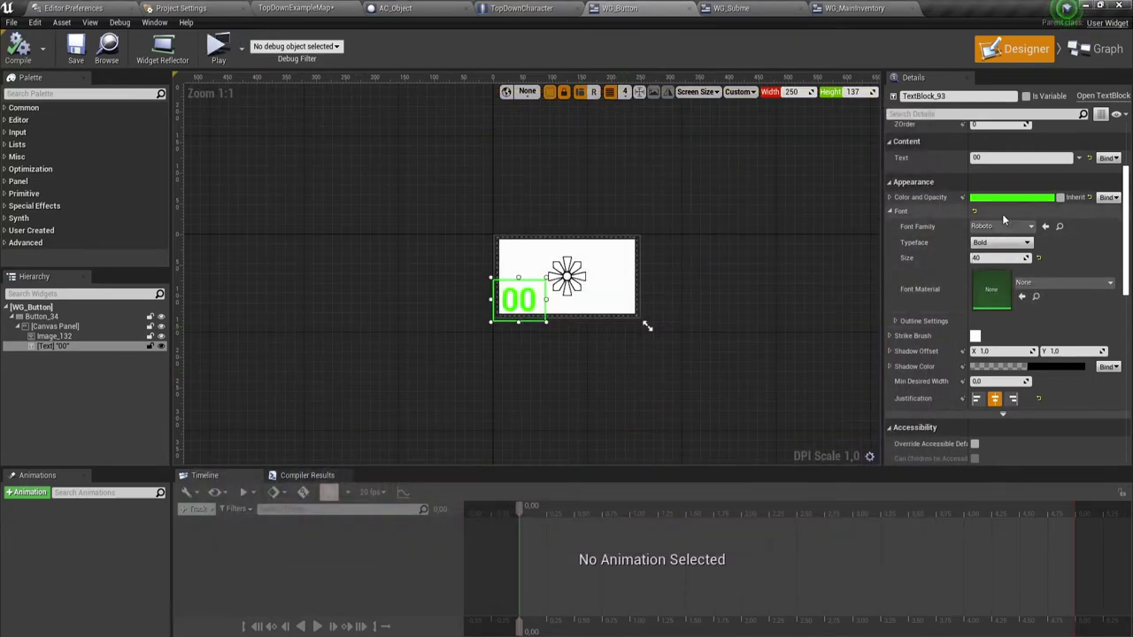
Step: Shift the 00 text right, widen the preview to 260, playtest, and open TopDownExampleMap
scroll(1004, 175, "up", 2)
scroll(1004, 176, "up", 1)
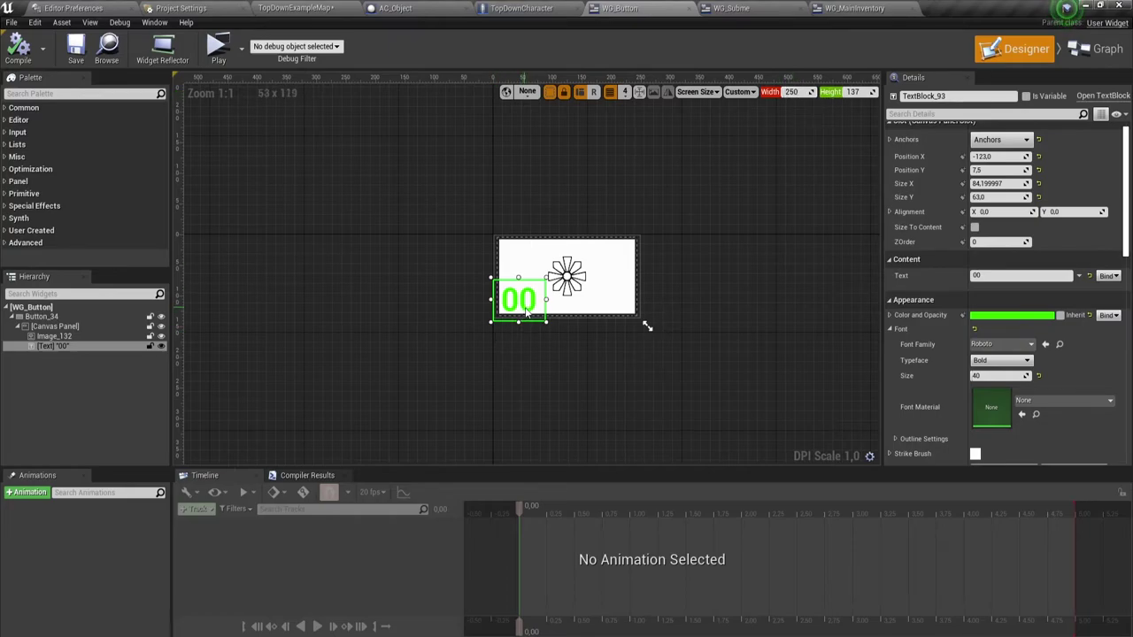
left_click_drag(523, 312, 536, 312)
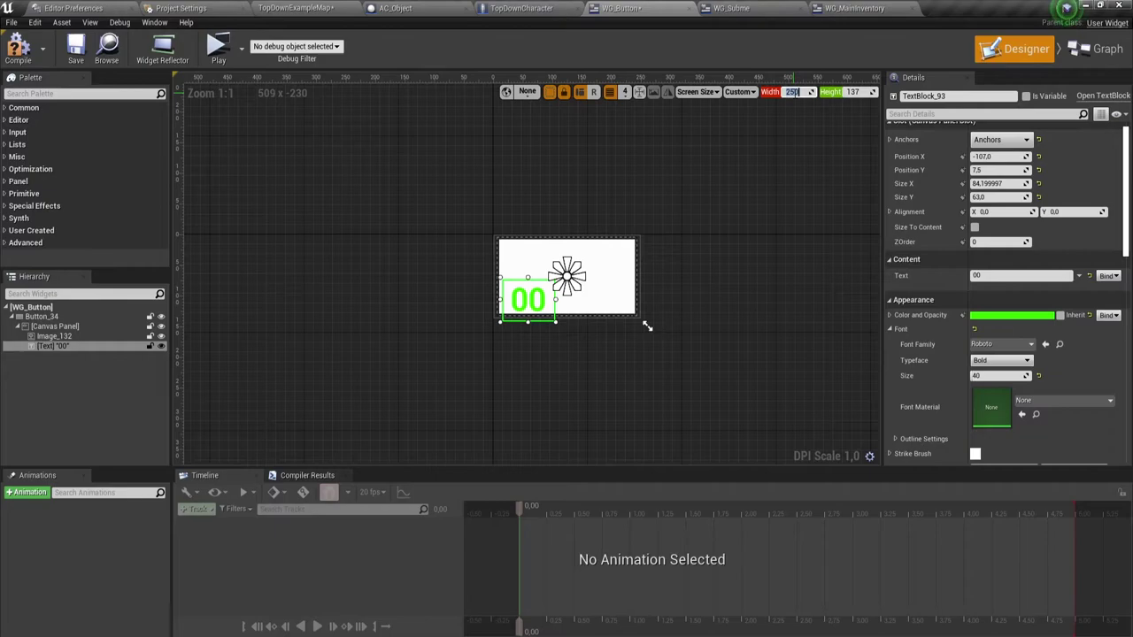
left_click_drag(647, 327, 652, 326)
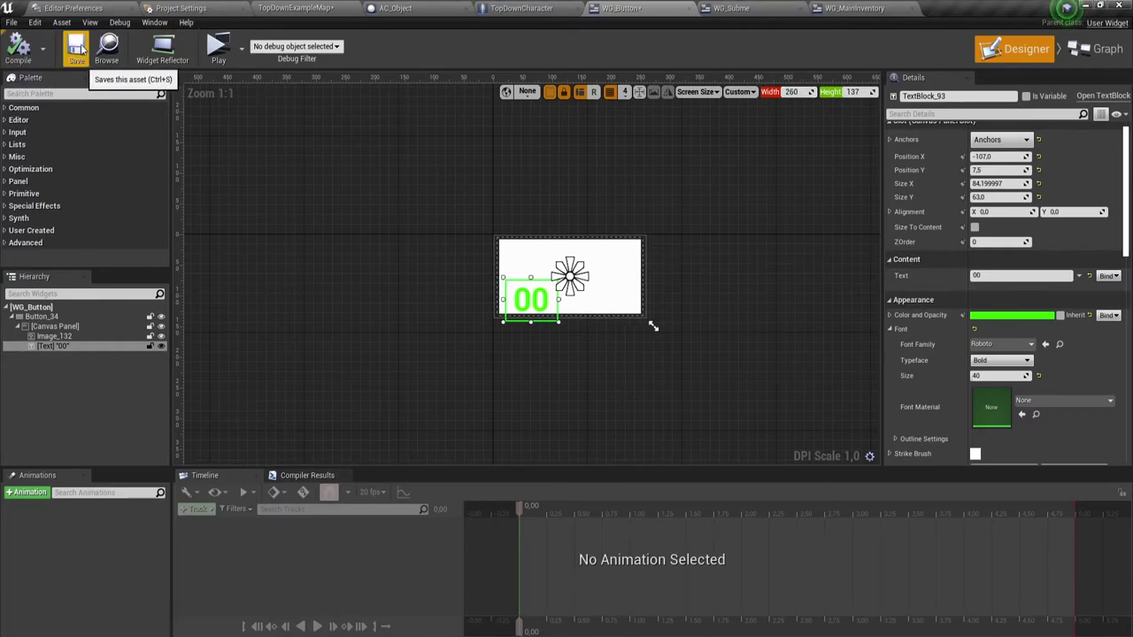
left_click(215, 51)
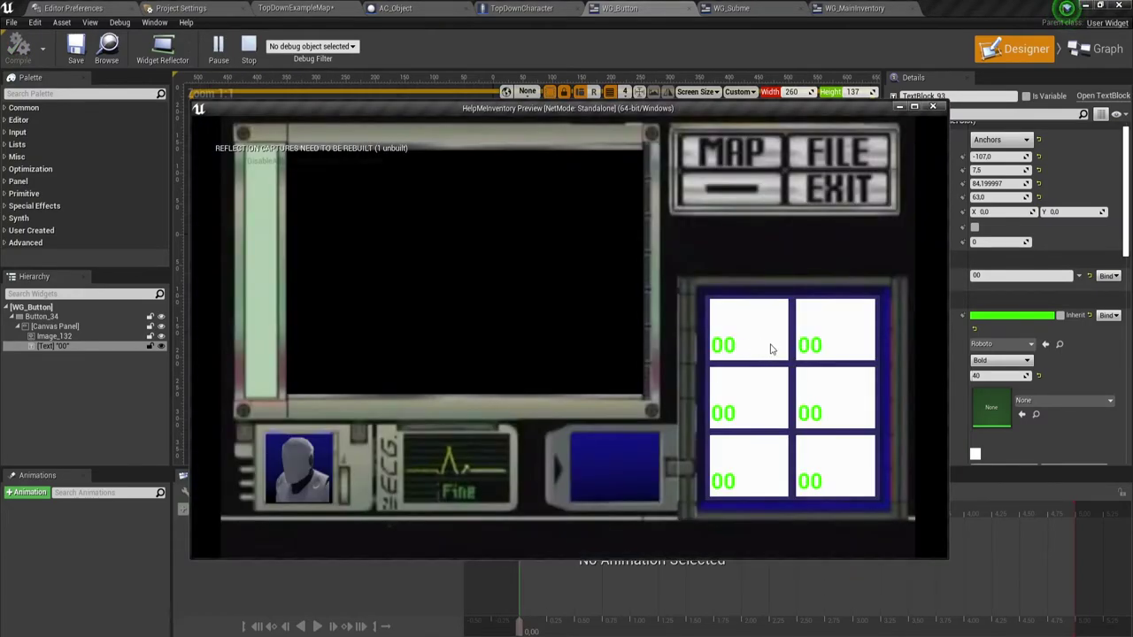
key("Escape")
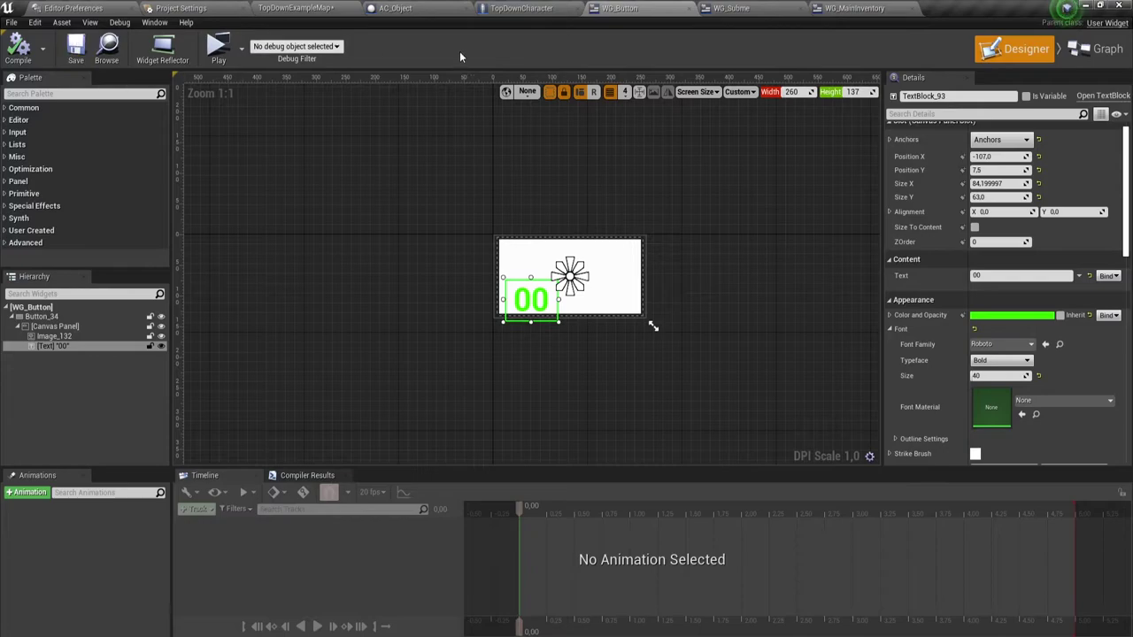
left_click(309, 11)
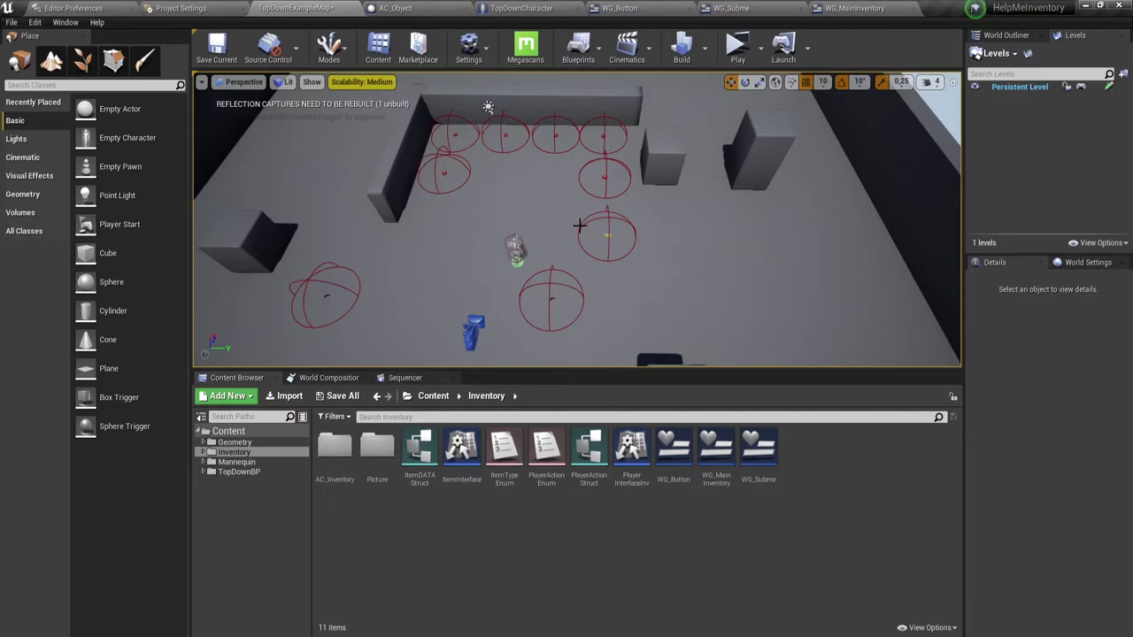
Step: Playtest the level, walk toward a red pickup, and check the inventory screen
left_click(737, 46)
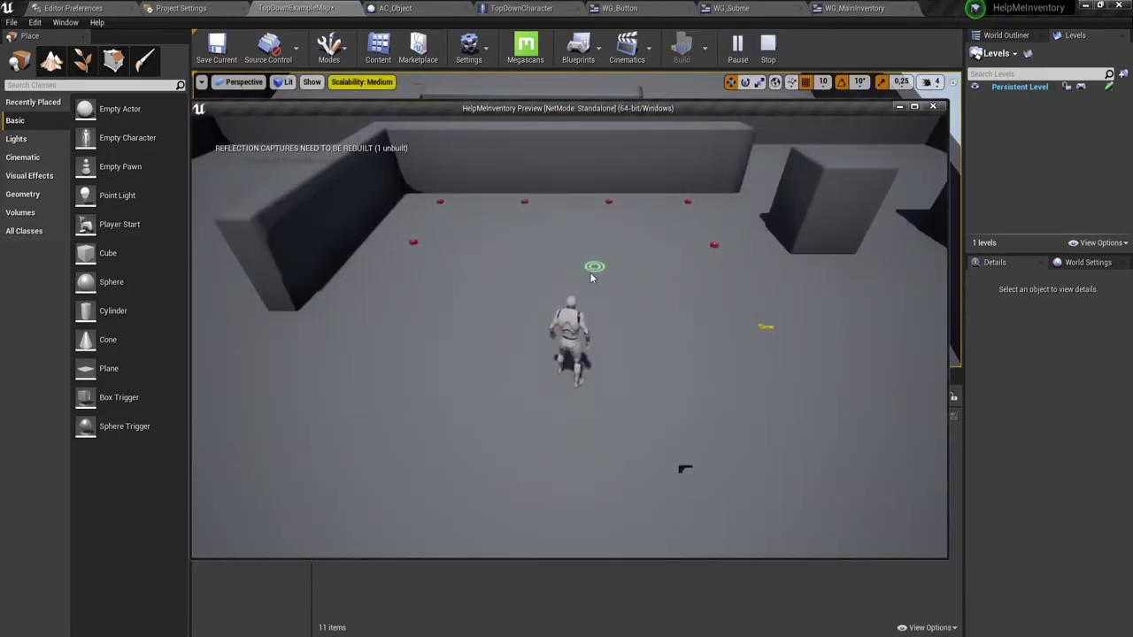
left_click(714, 245)
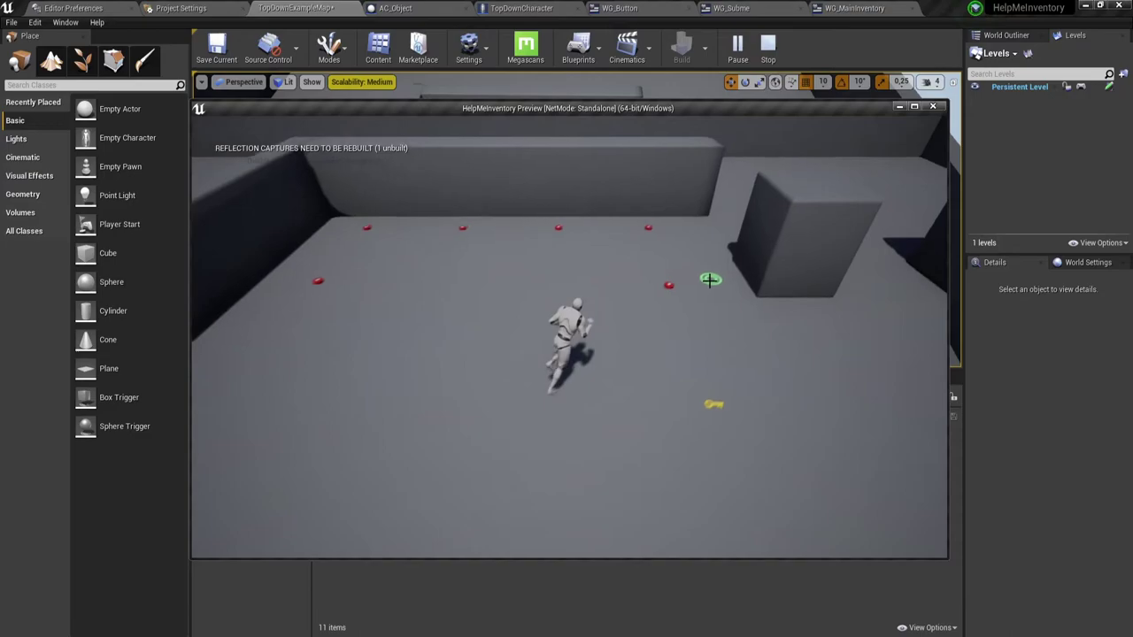
key("i")
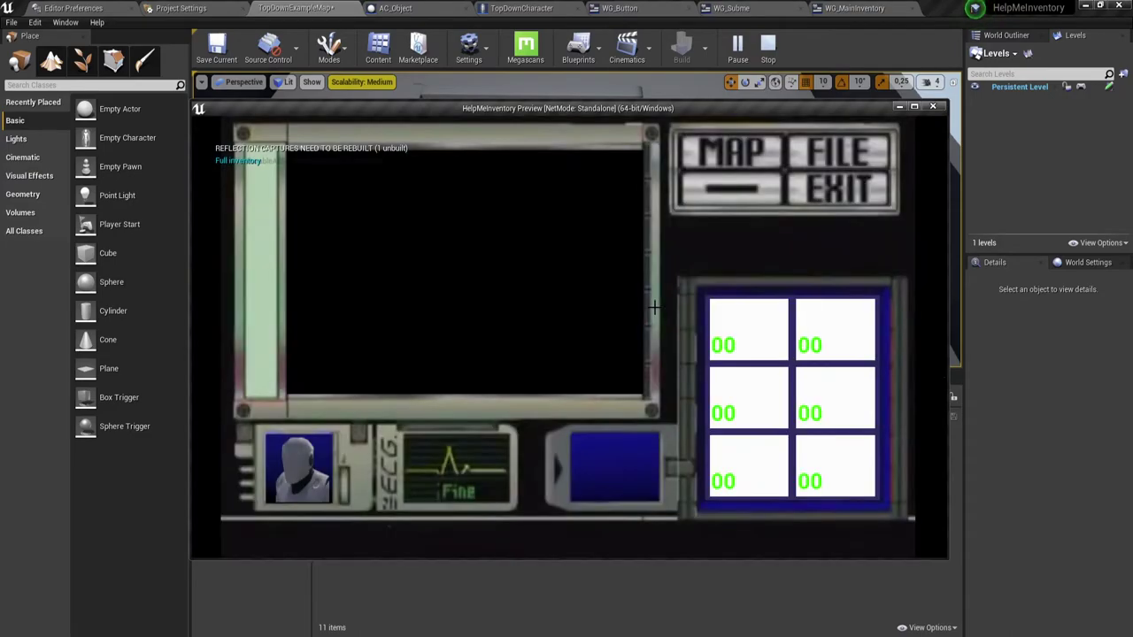
key("Escape")
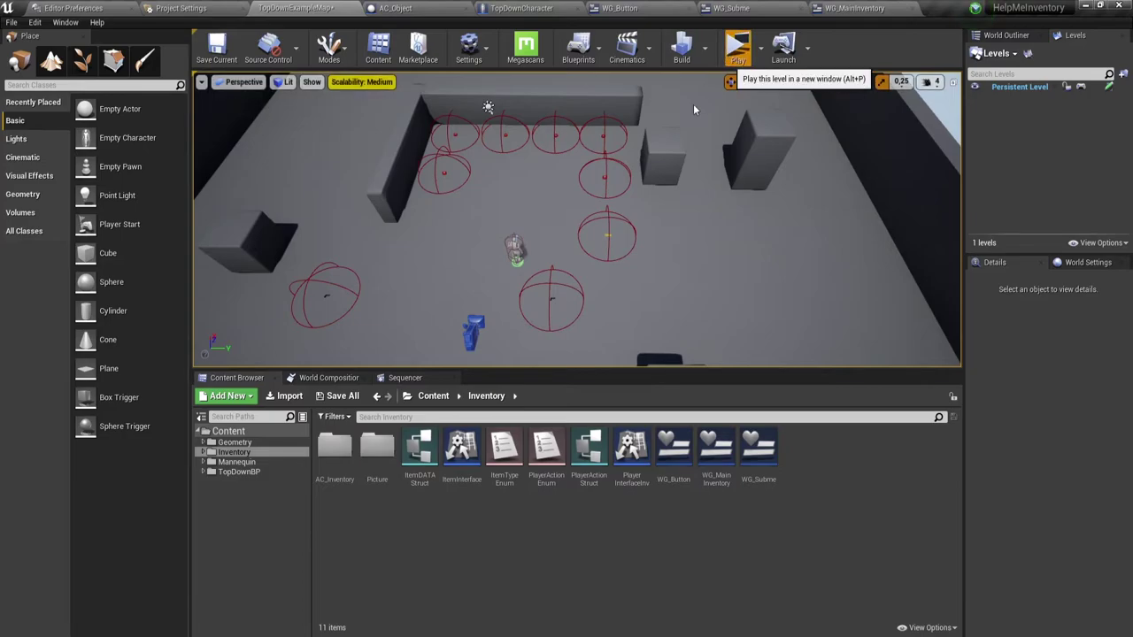
Step: Playtest again, steering the character to another pickup, then check the inventory and stop
left_click(736, 44)
left_click(694, 207)
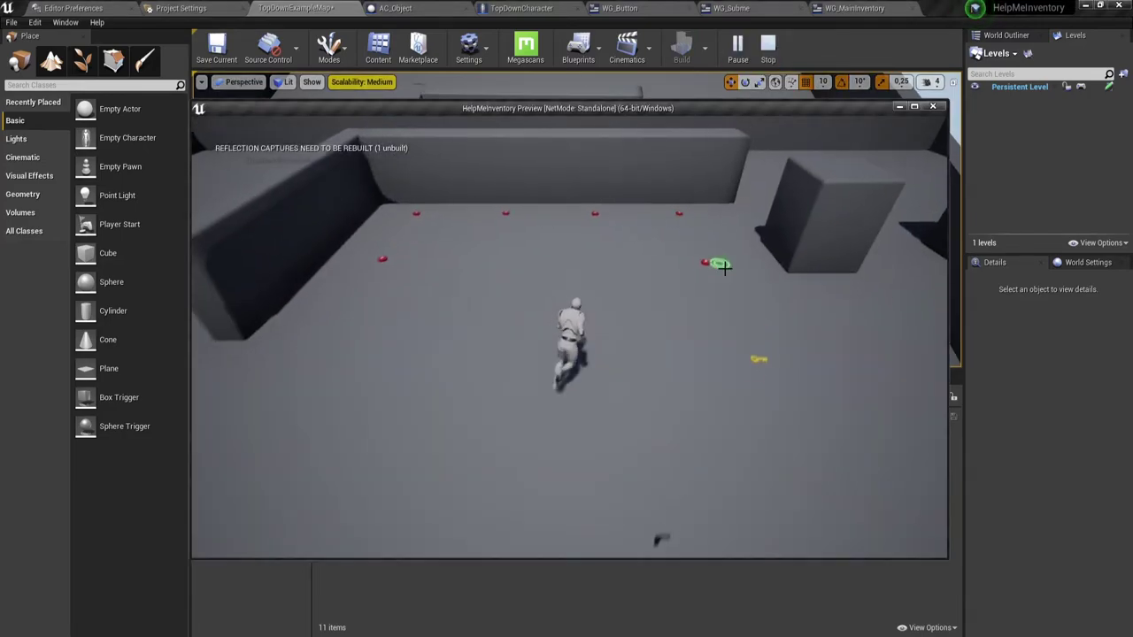
left_click(329, 398)
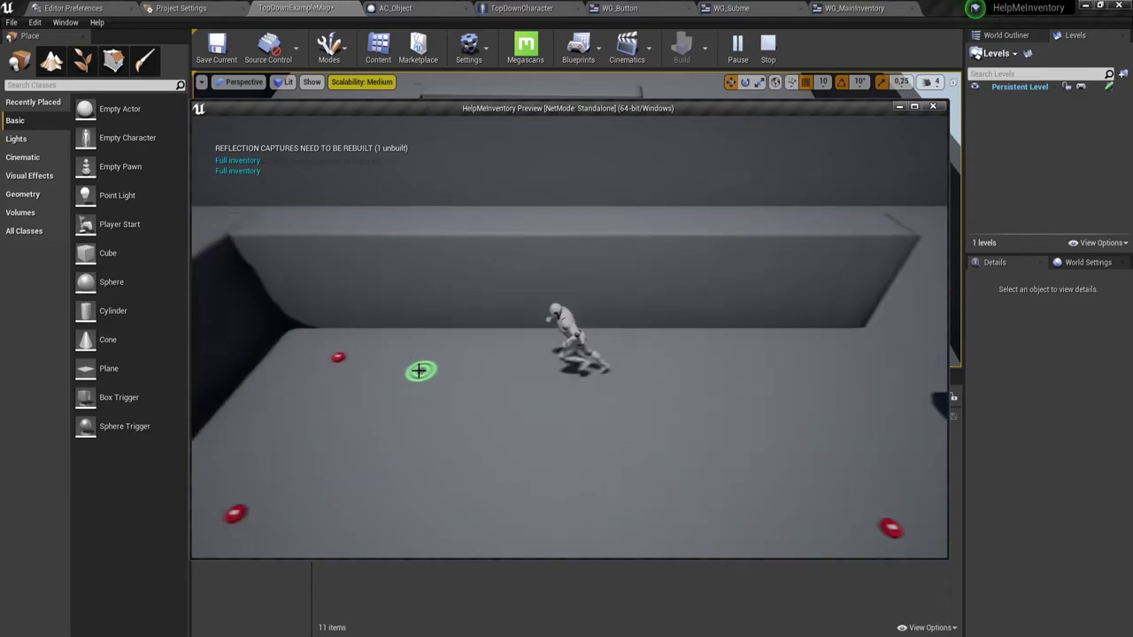
key("i")
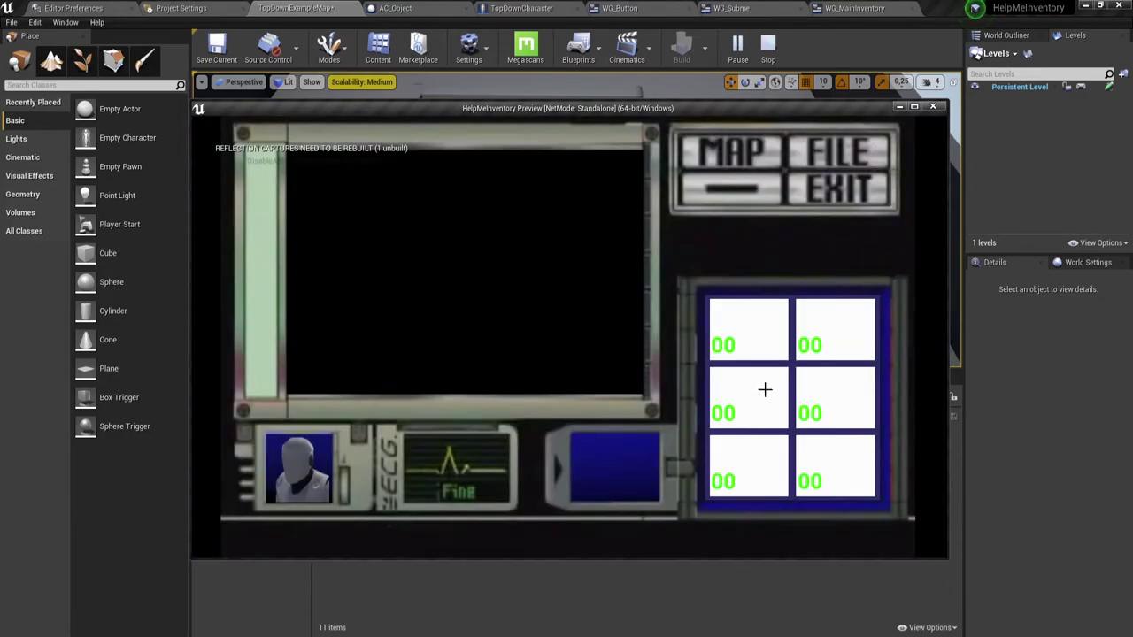
key("Escape")
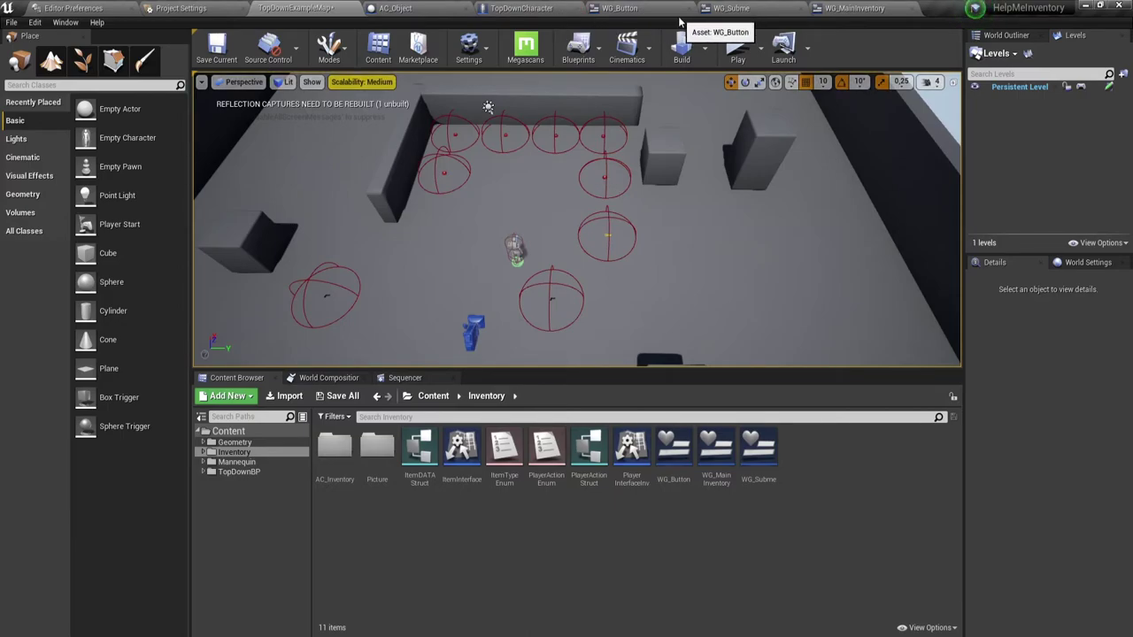
Step: Set AC_Object's Make PlayerActionStruct Count to 1 and compile the blueprint
left_click(396, 8)
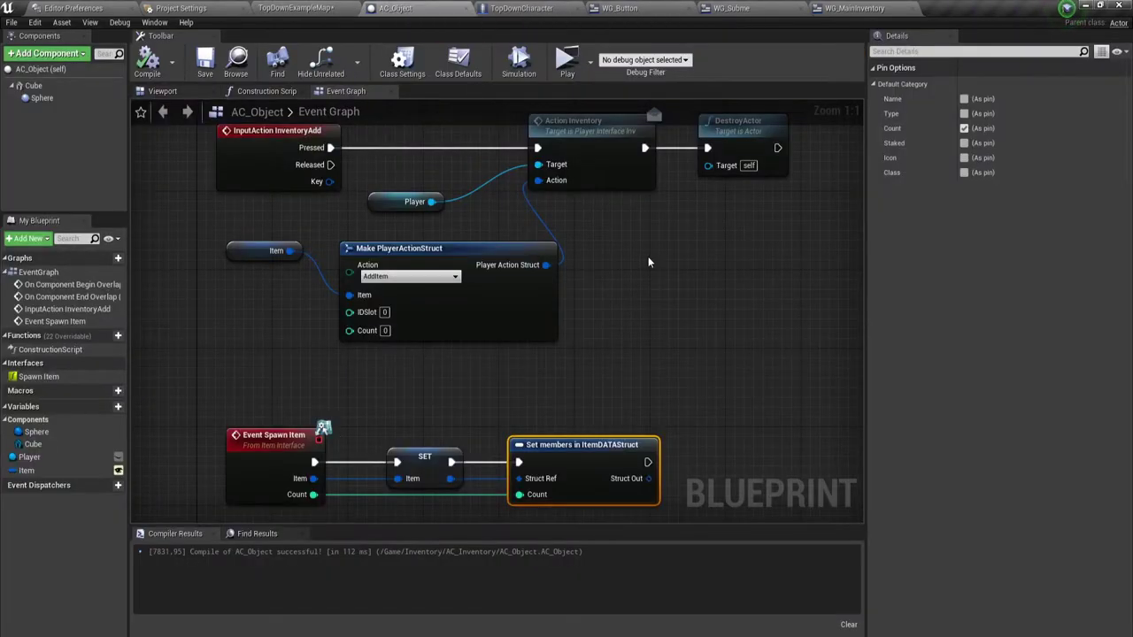
scroll(648, 262, "down", 1)
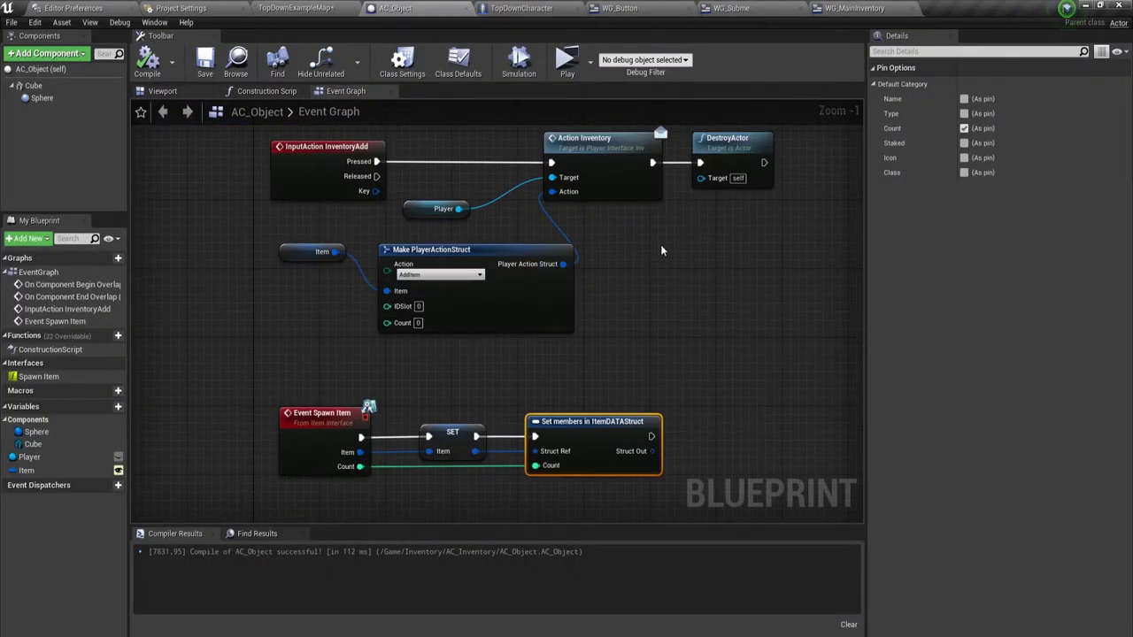
scroll(660, 251, "down", 1)
scroll(634, 252, "down", 1)
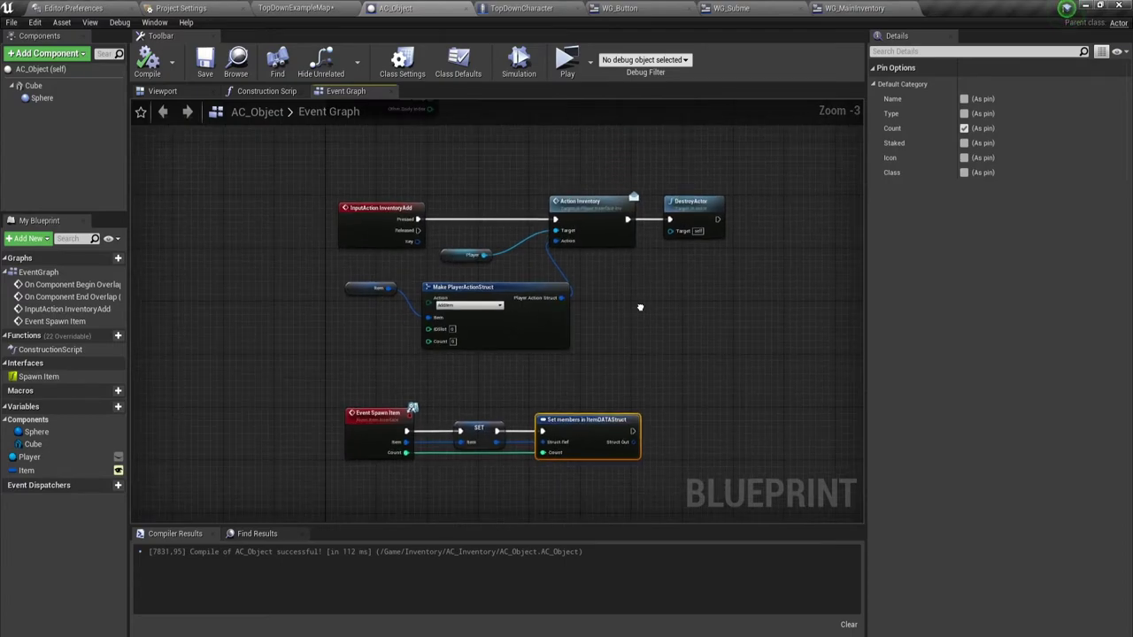
scroll(664, 266, "up", 1)
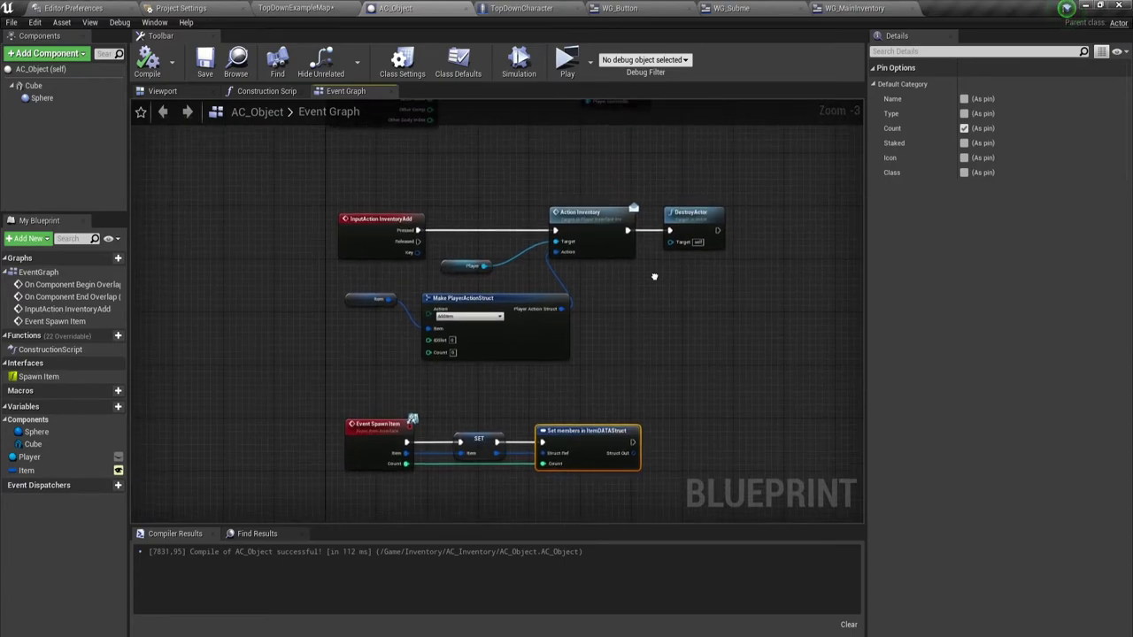
scroll(544, 323, "up", 1)
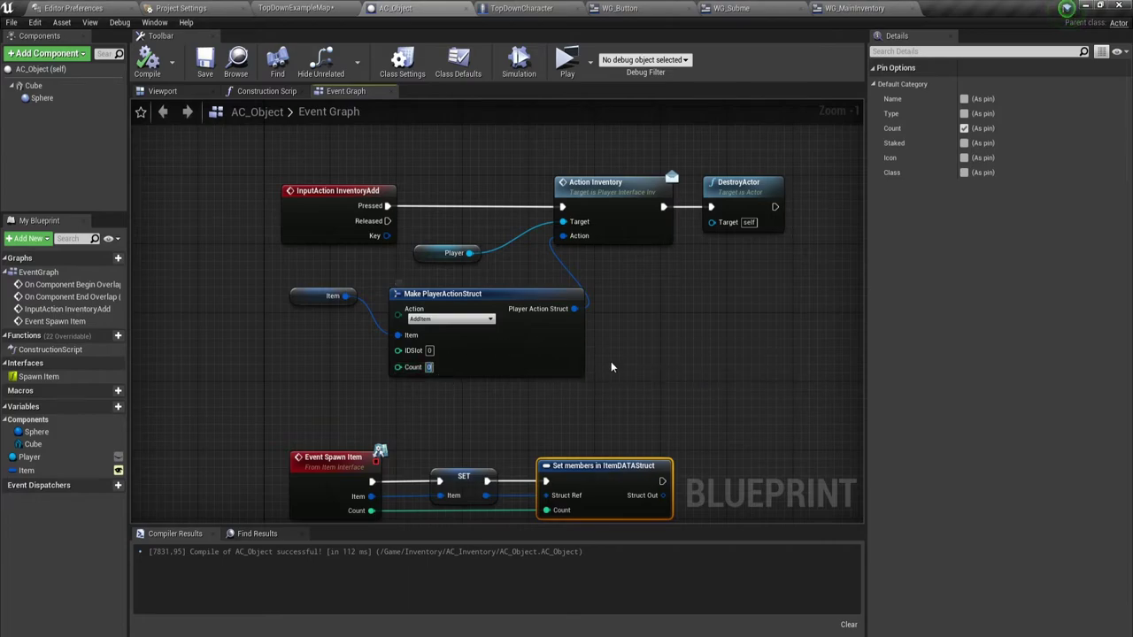
type("1")
left_click(533, 378)
left_click(147, 62)
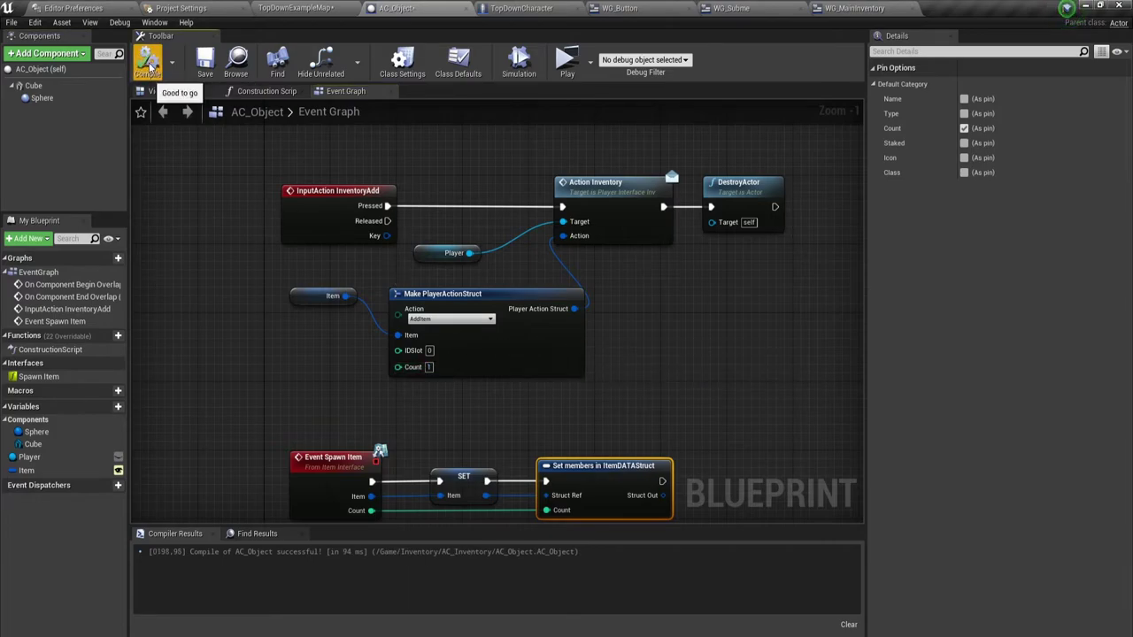
Step: Playtest the level, collecting the pickups and checking the inventory screen, then stop
left_click(568, 60)
left_click_drag(577, 242, 534, 334)
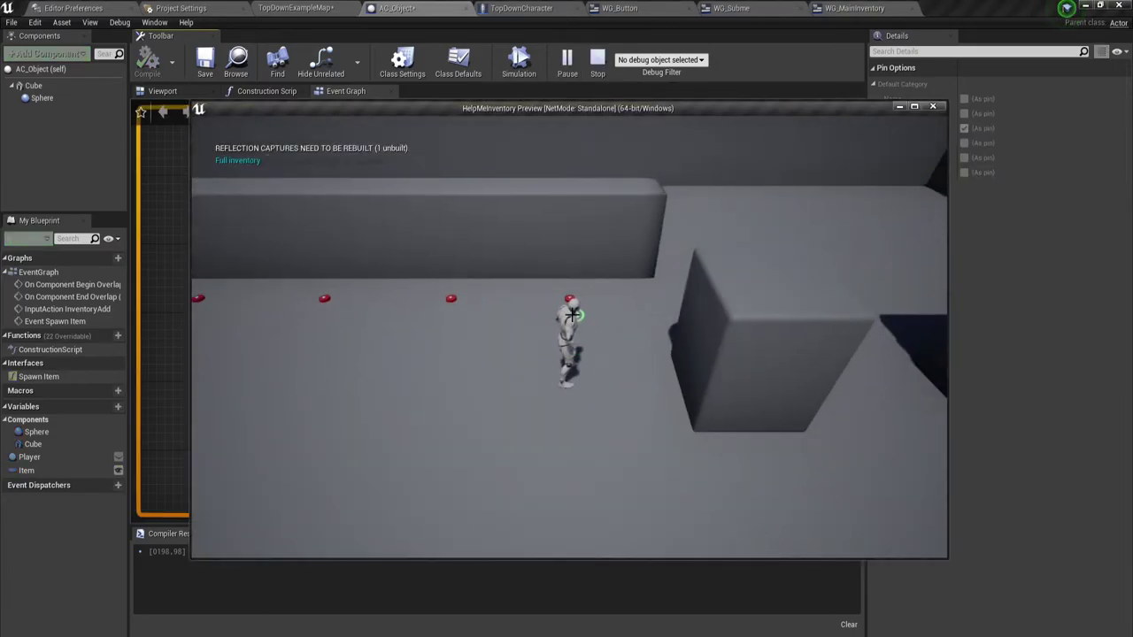
key("i")
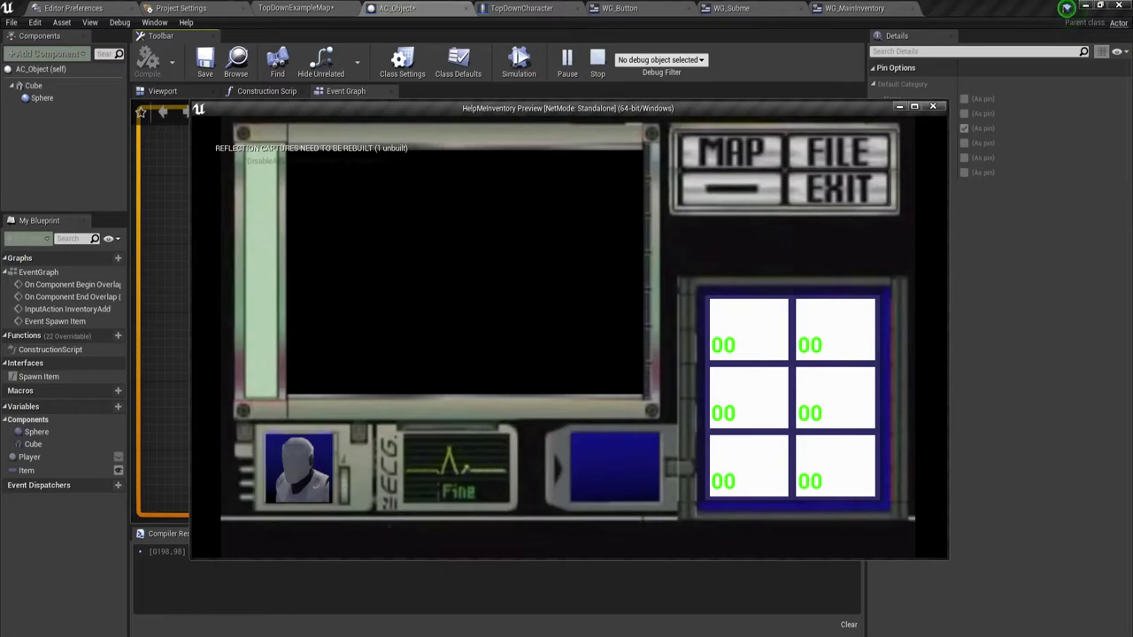
key("Escape")
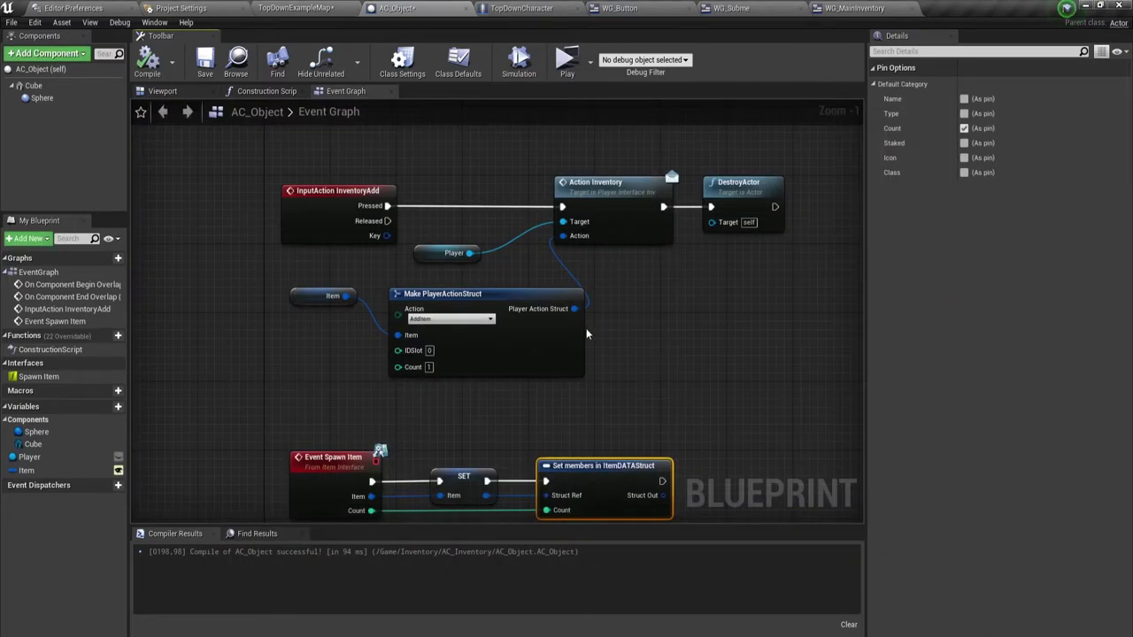
Step: Set the Make PlayerActionStruct Count back to 0, then switch to the WG_Button widget
left_click(428, 366)
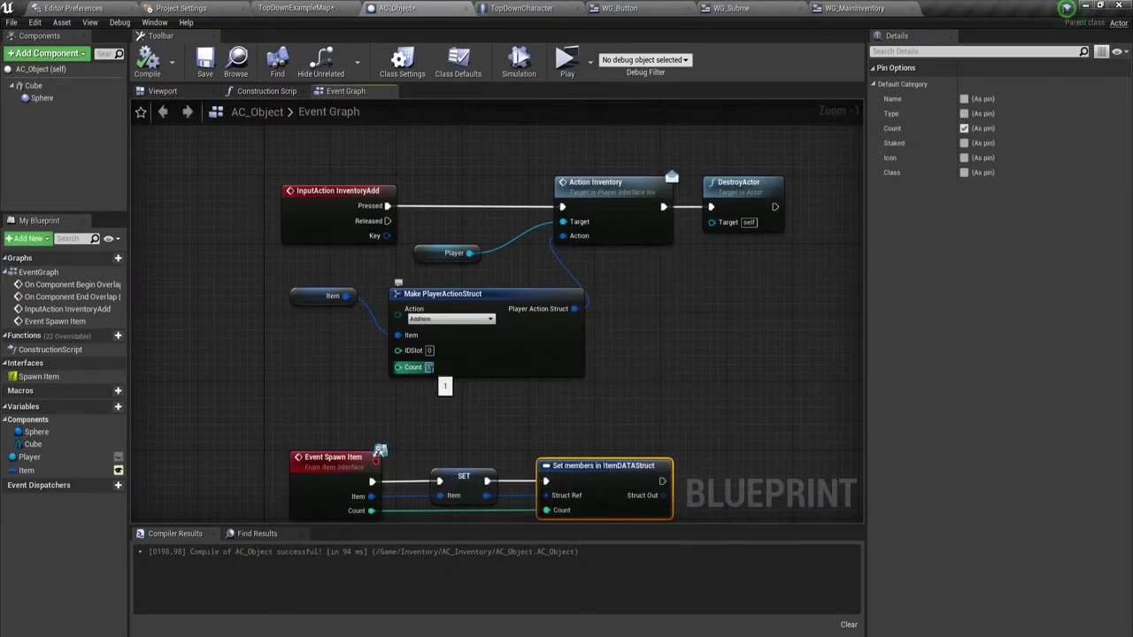
left_click(447, 404)
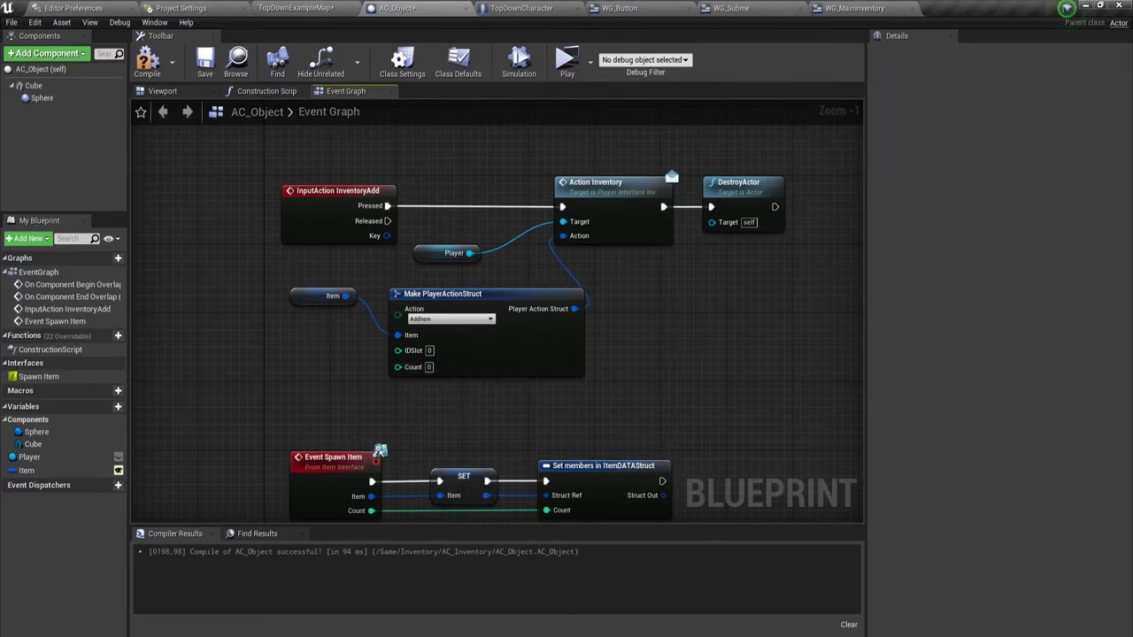
left_click(620, 8)
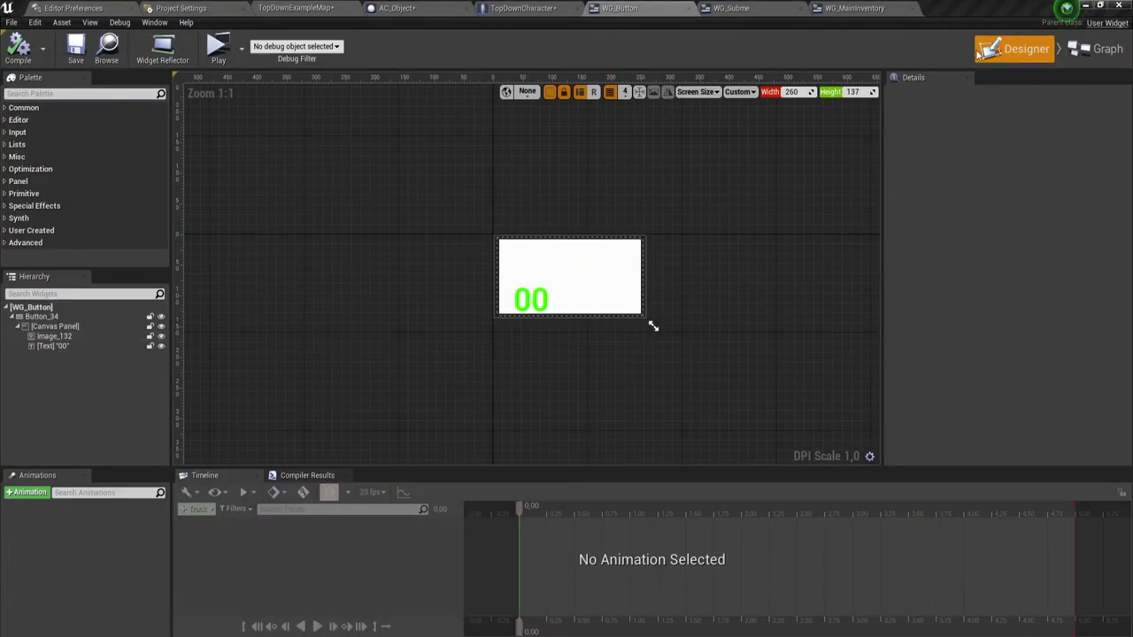
Step: Bind the slot image's brush to the Icon property
left_click(53, 337)
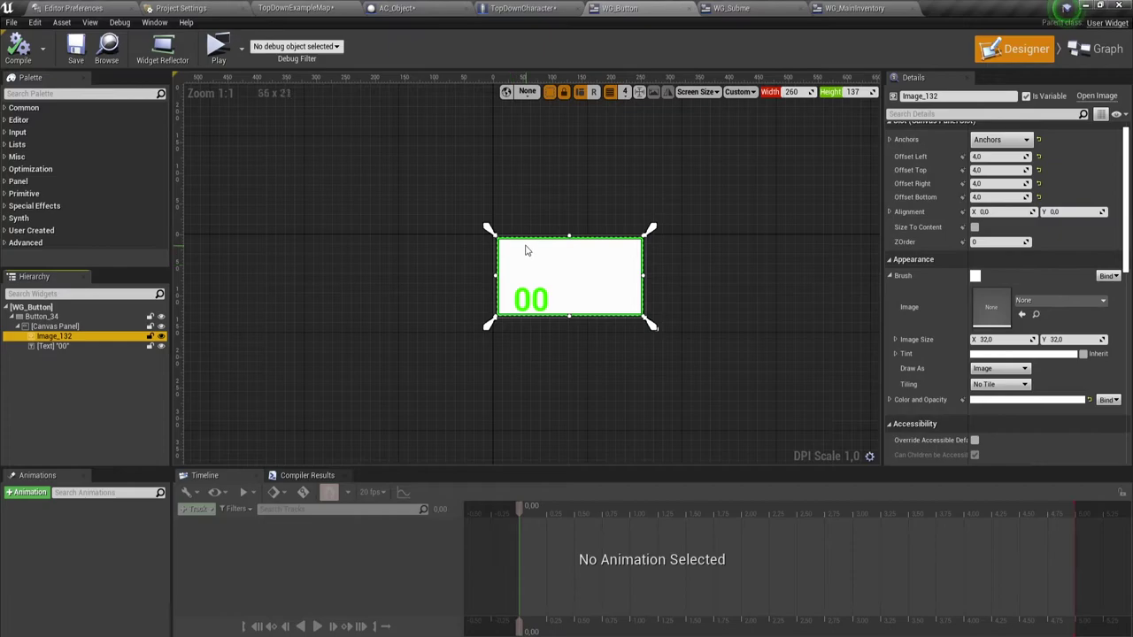
left_click(1106, 276)
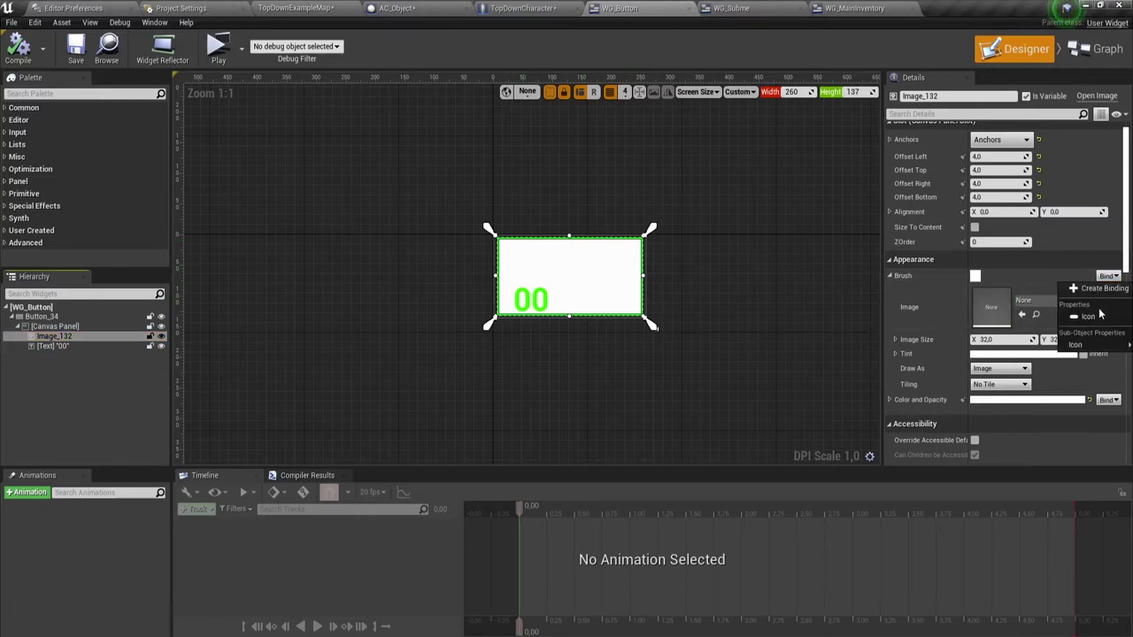
left_click(1089, 318)
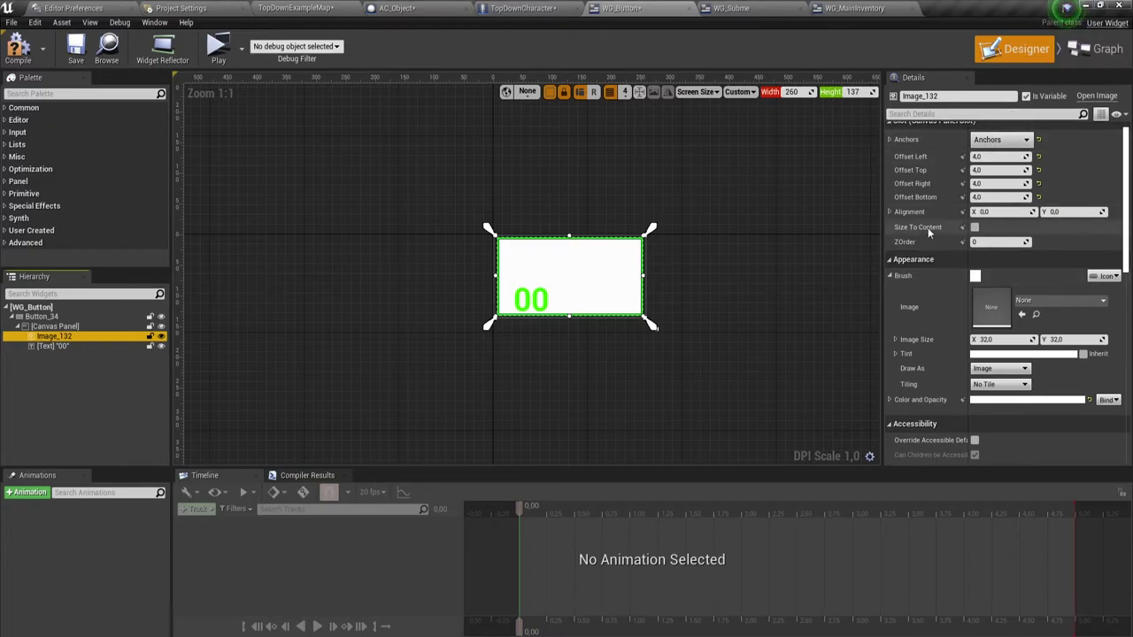
Step: Bind the 00 text block's text to the Count property
left_click(531, 299)
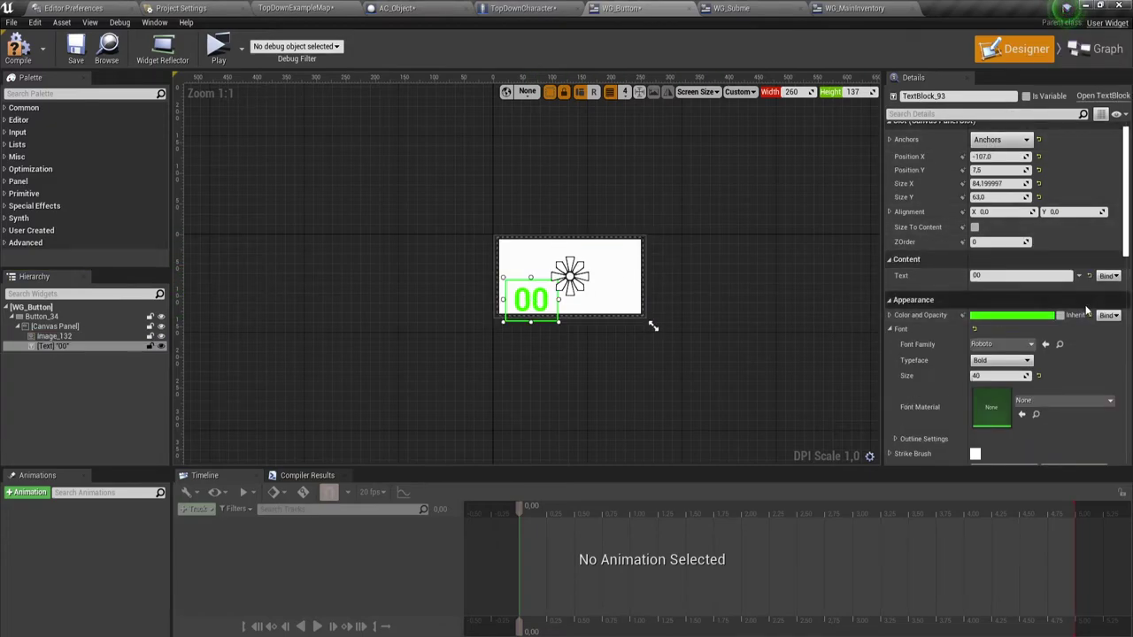
left_click(1108, 276)
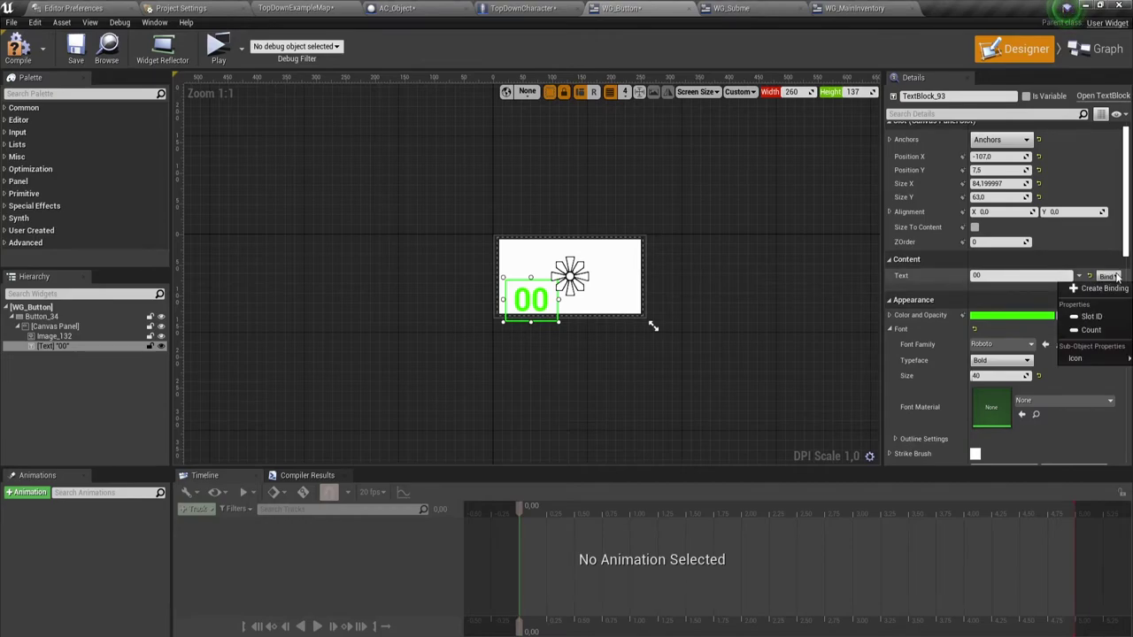
left_click(1096, 331)
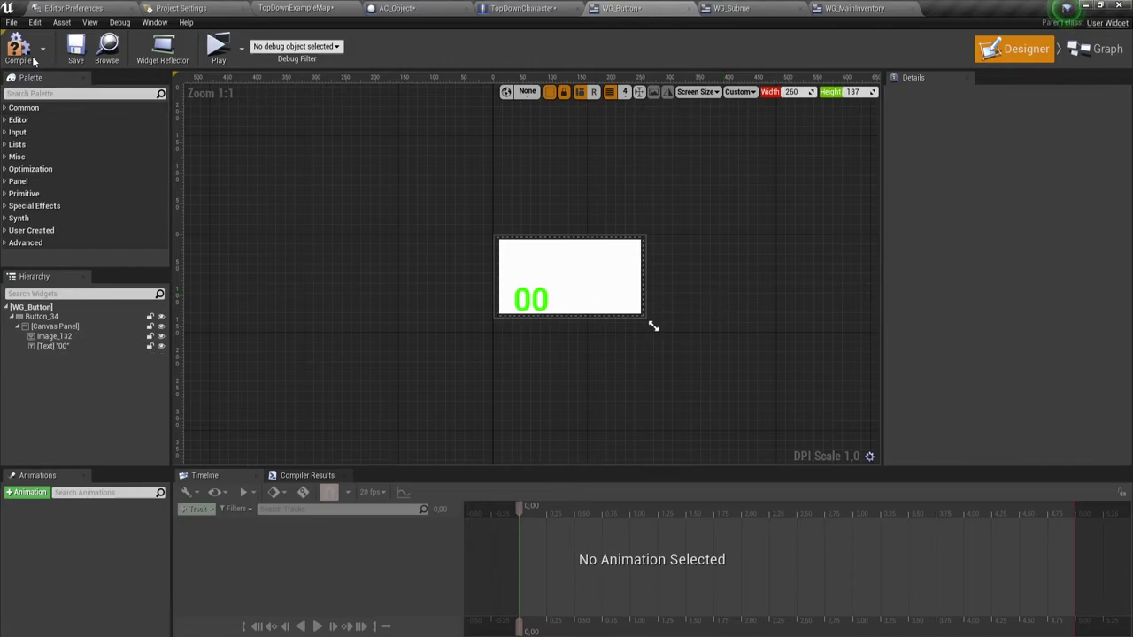
left_click(218, 49)
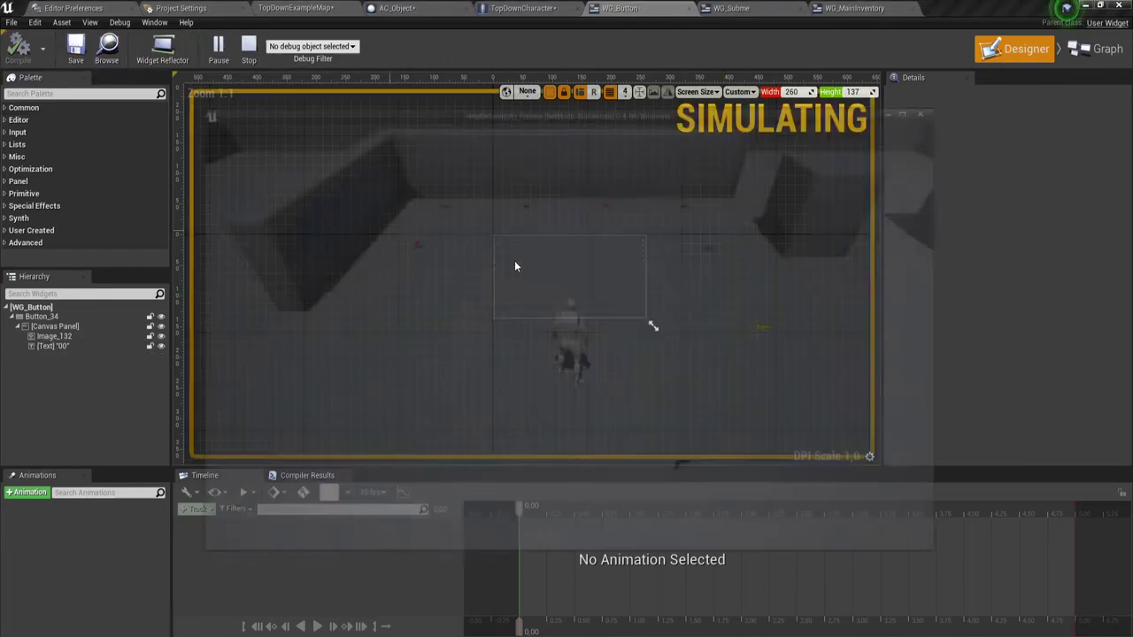
left_click(693, 246)
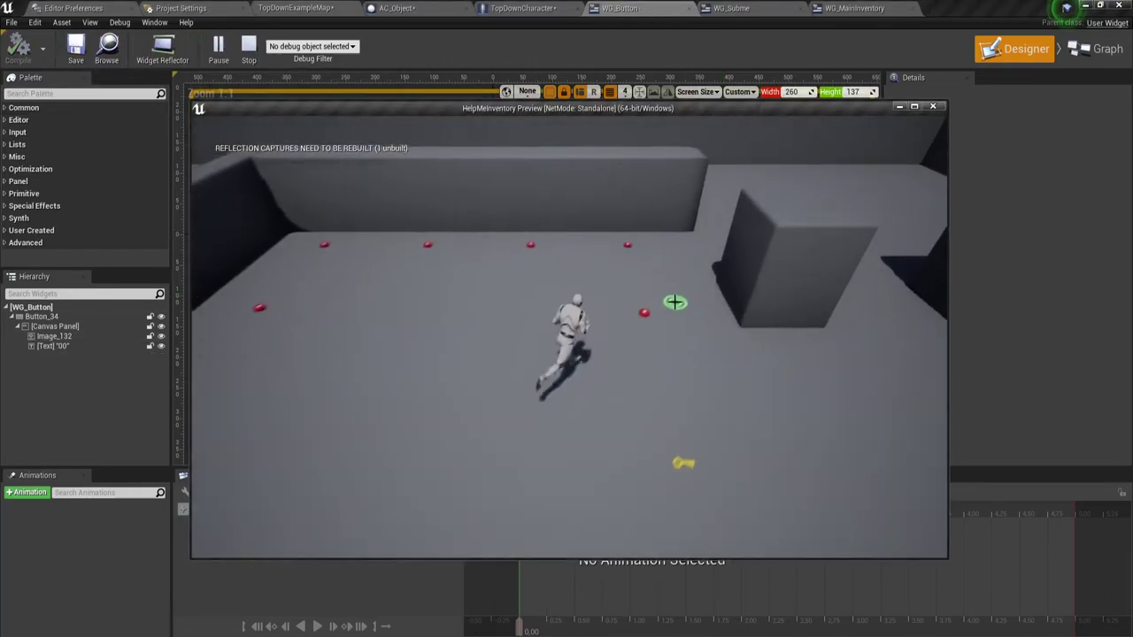
left_click(589, 286)
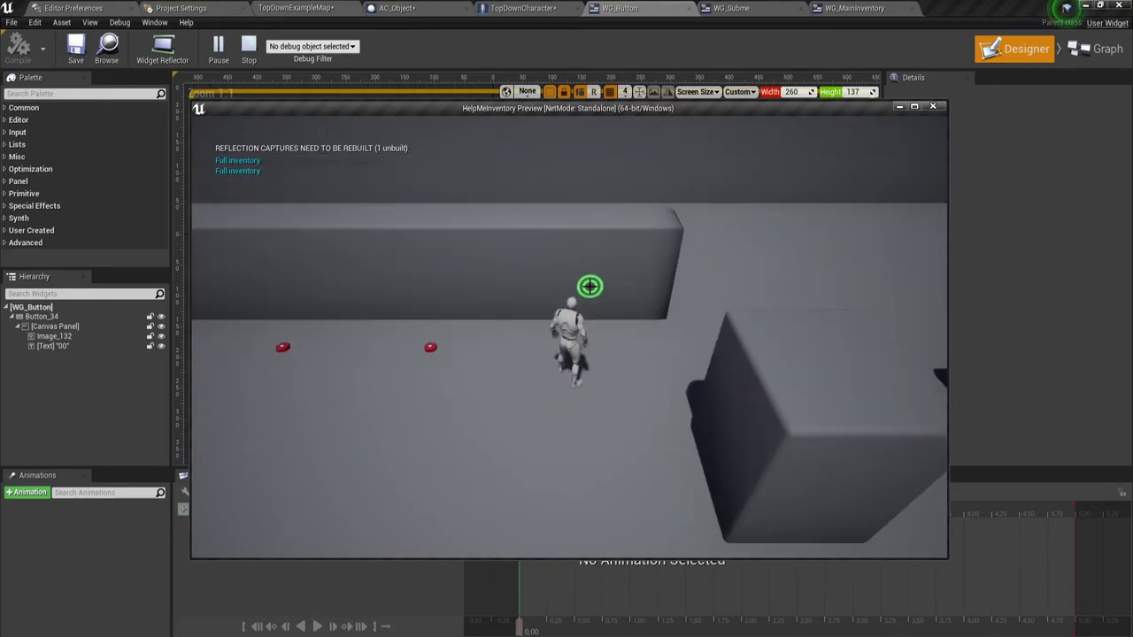
key("i")
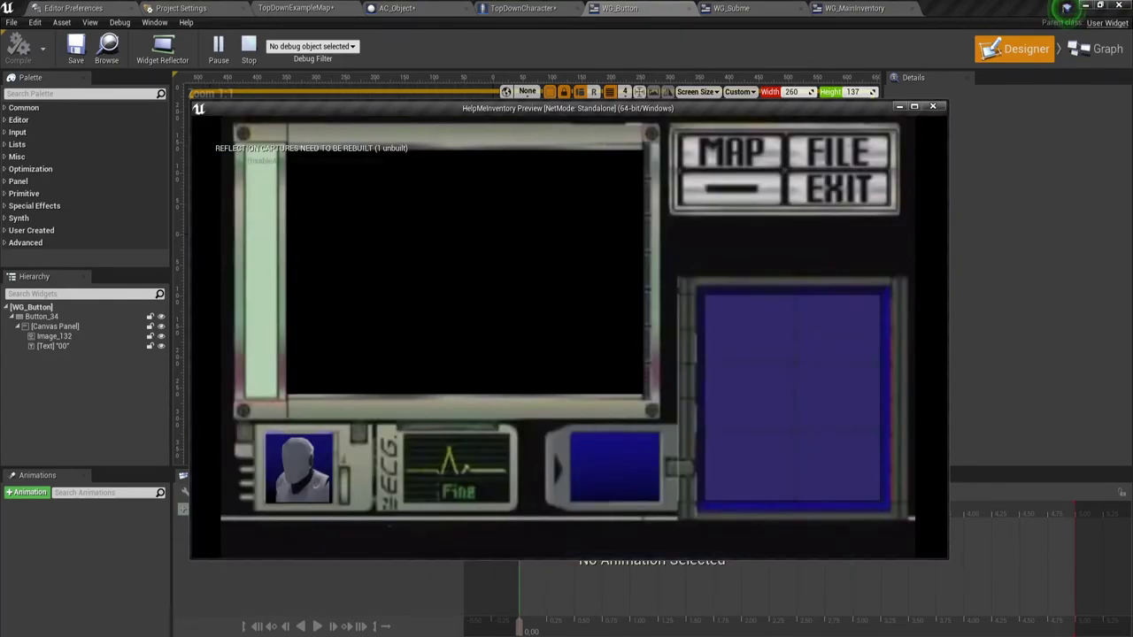
key("Escape")
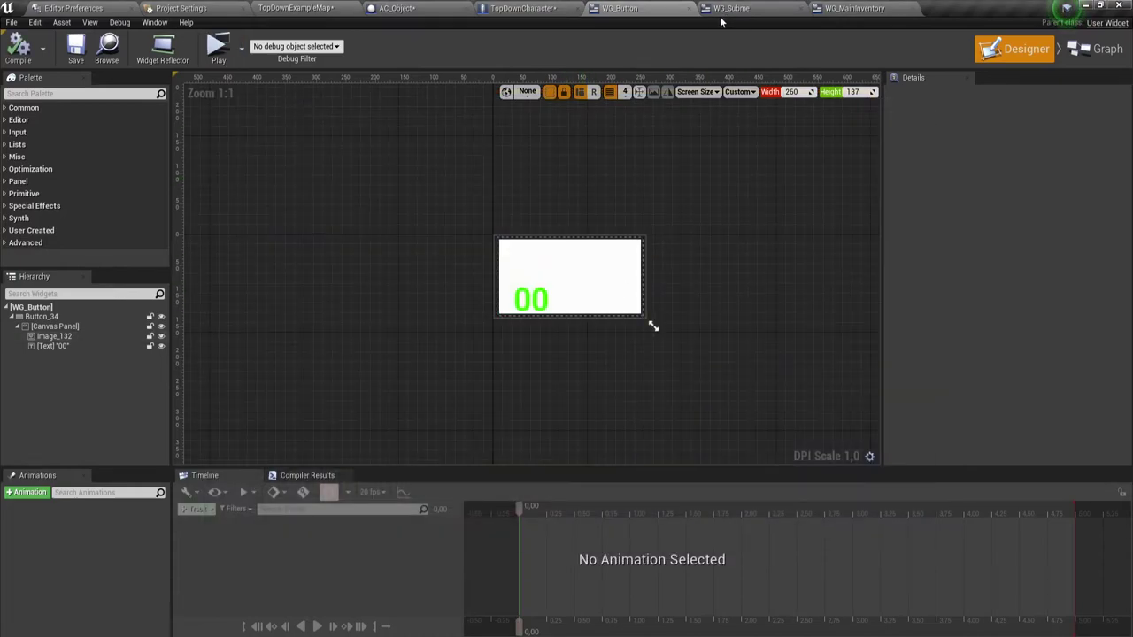
Step: Look over WG_Button's Update Item Button and Event Graph, then WG_MainInventory, ending on Check Item
left_click(1093, 50)
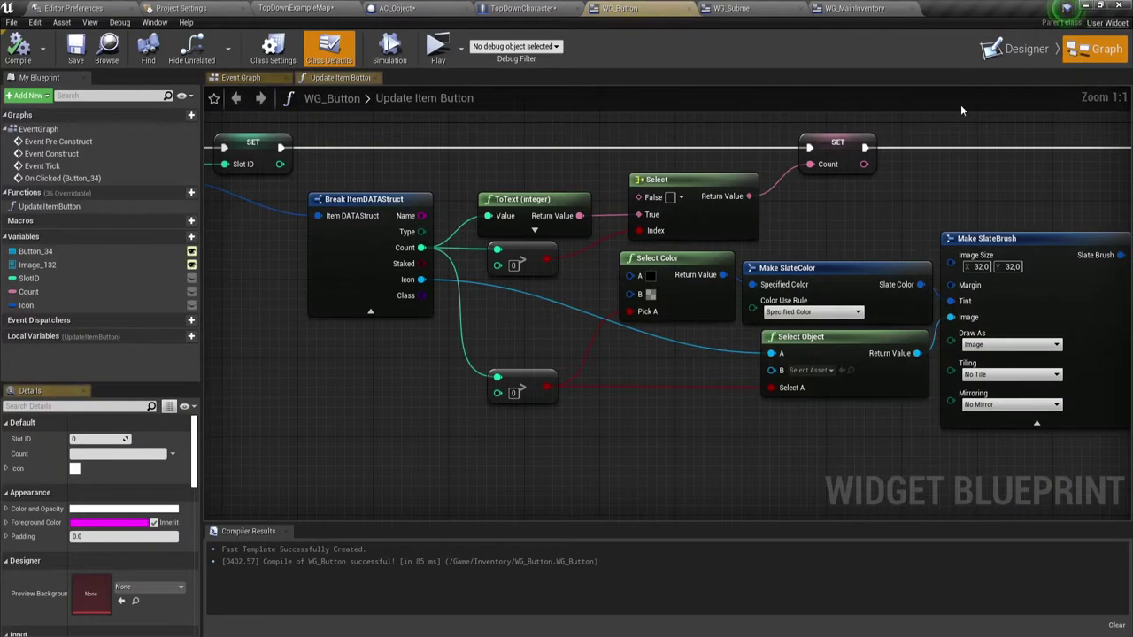
scroll(738, 257, "down", 4)
scroll(738, 257, "up", 1)
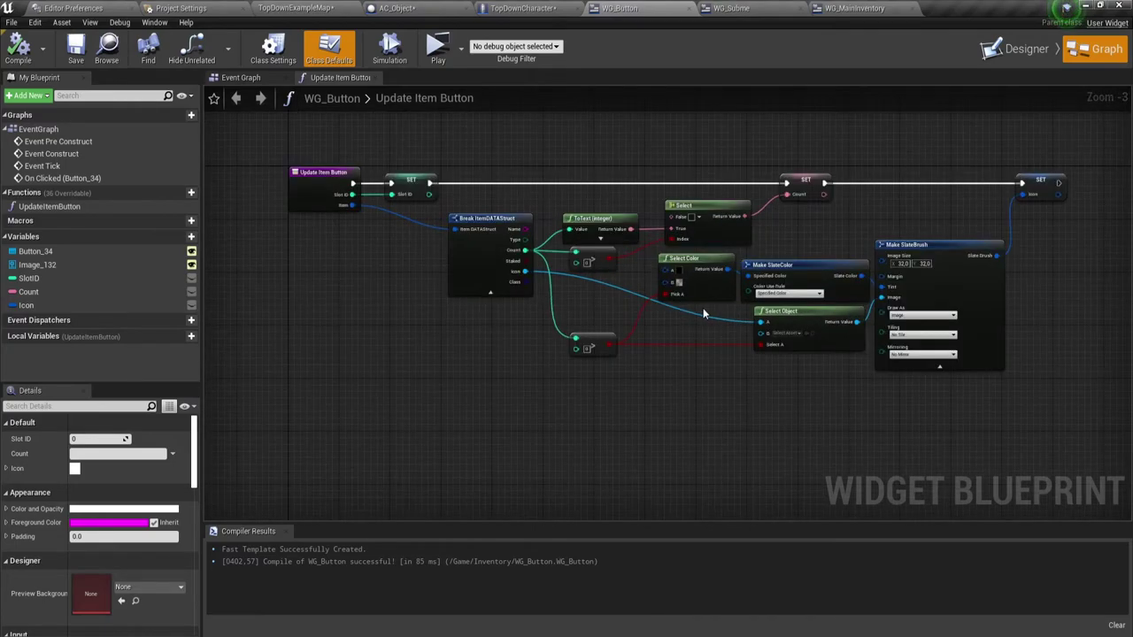
left_click(248, 78)
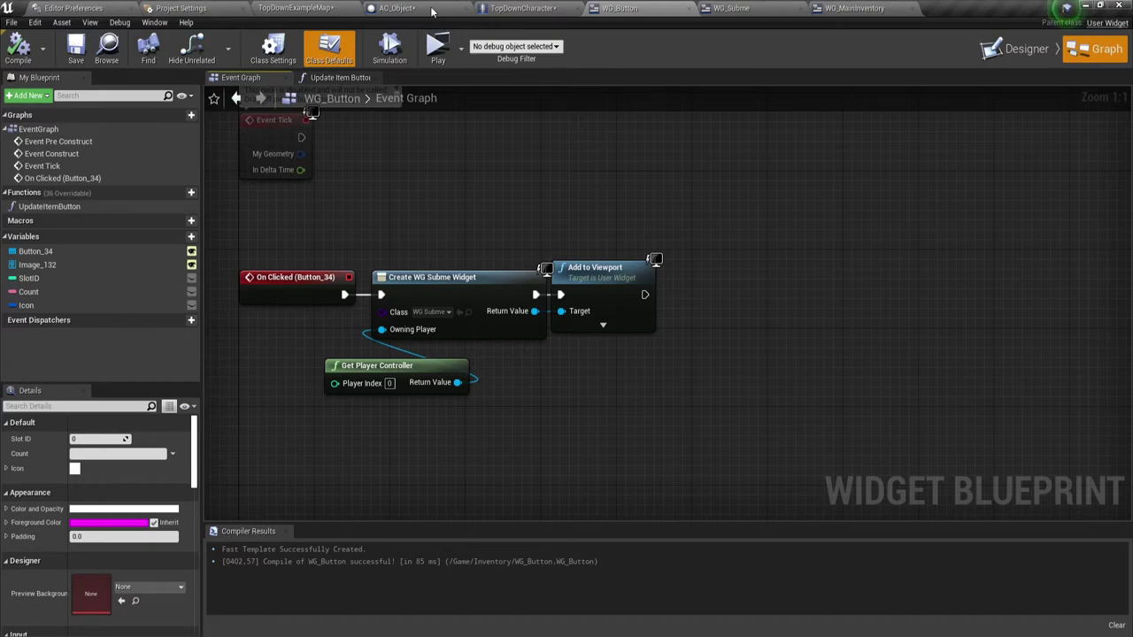
left_click(845, 8)
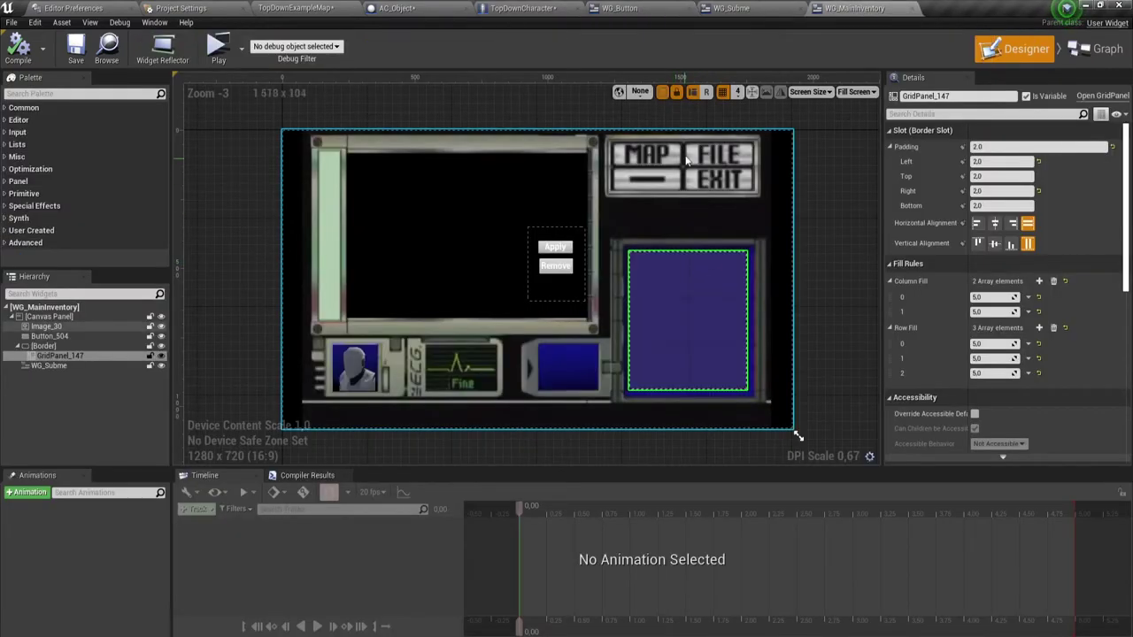
left_click(546, 7)
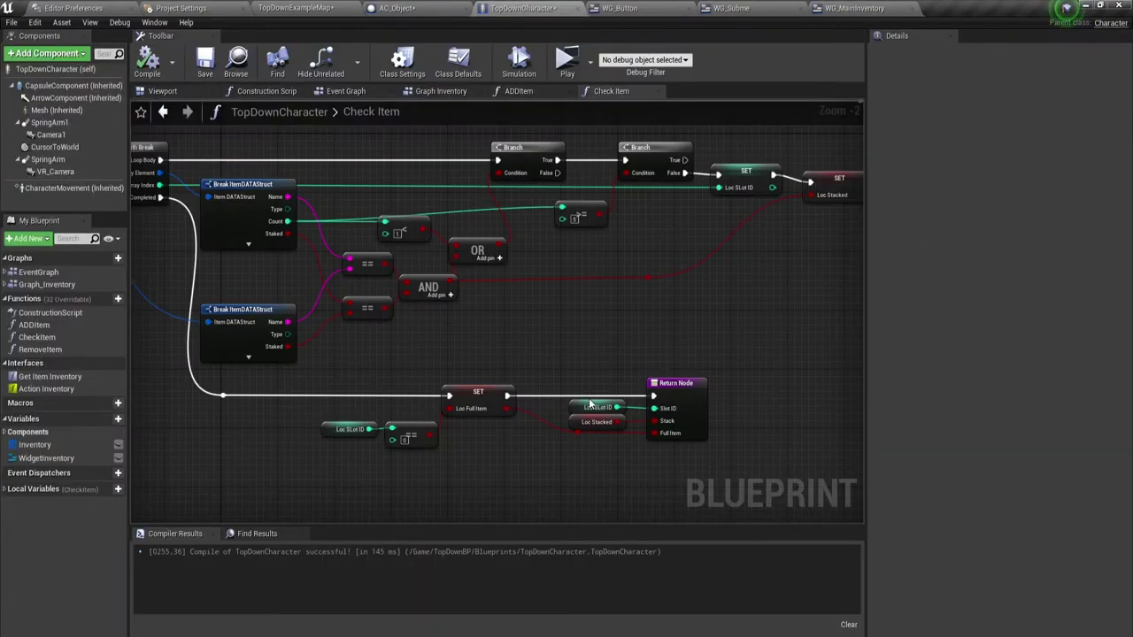
Step: Set the == node's comparison value in Check Item to -1
scroll(436, 440, "up", 1)
scroll(436, 440, "up", 1)
left_click(478, 384)
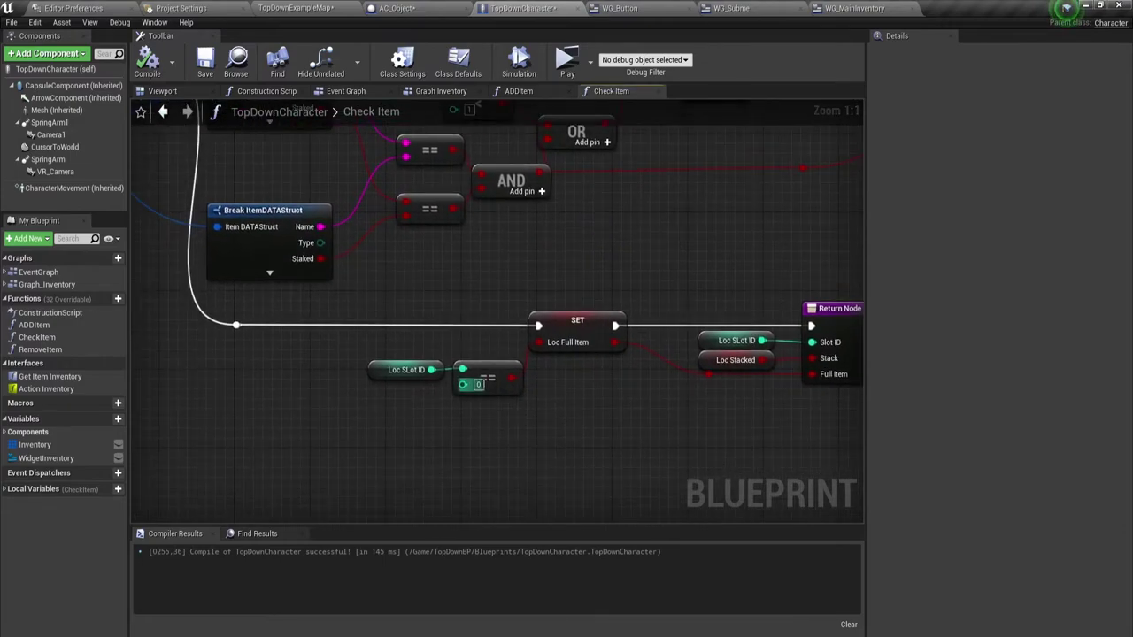
type("-1")
key("Return")
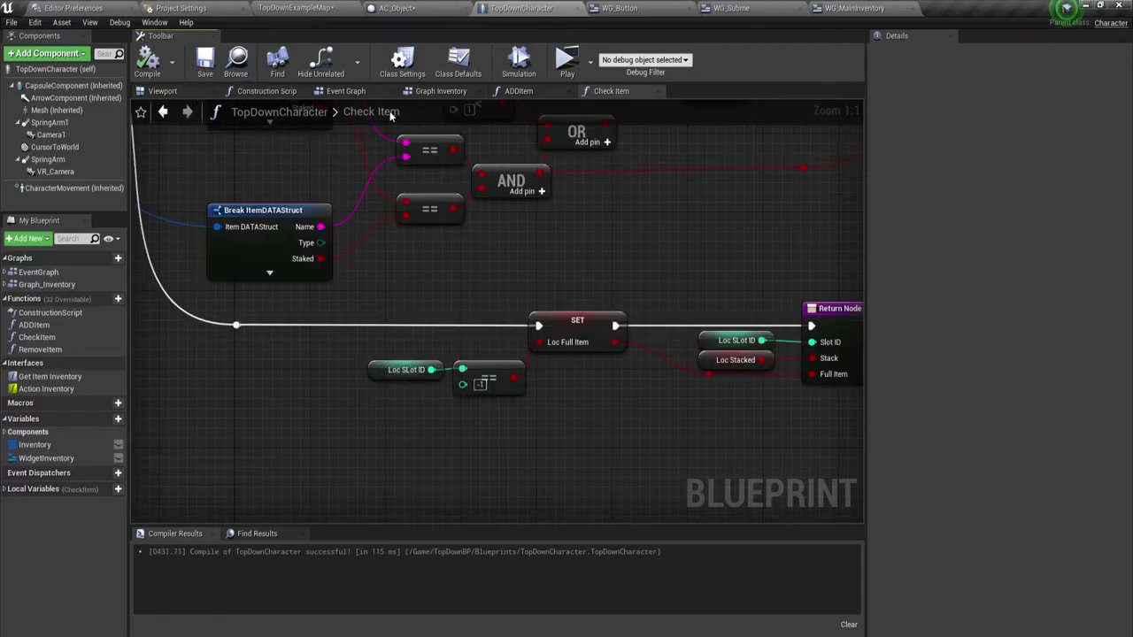
Step: Playtest walking to the yellow key, then stop and bring the count comparison nodes into view
left_click(566, 61)
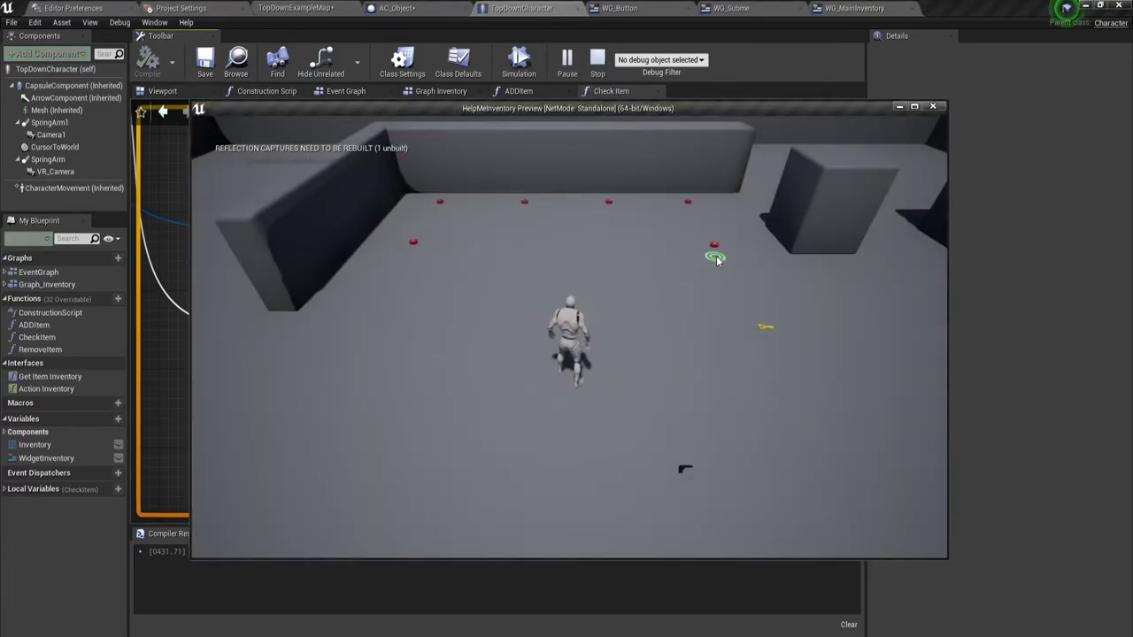
left_click(750, 326)
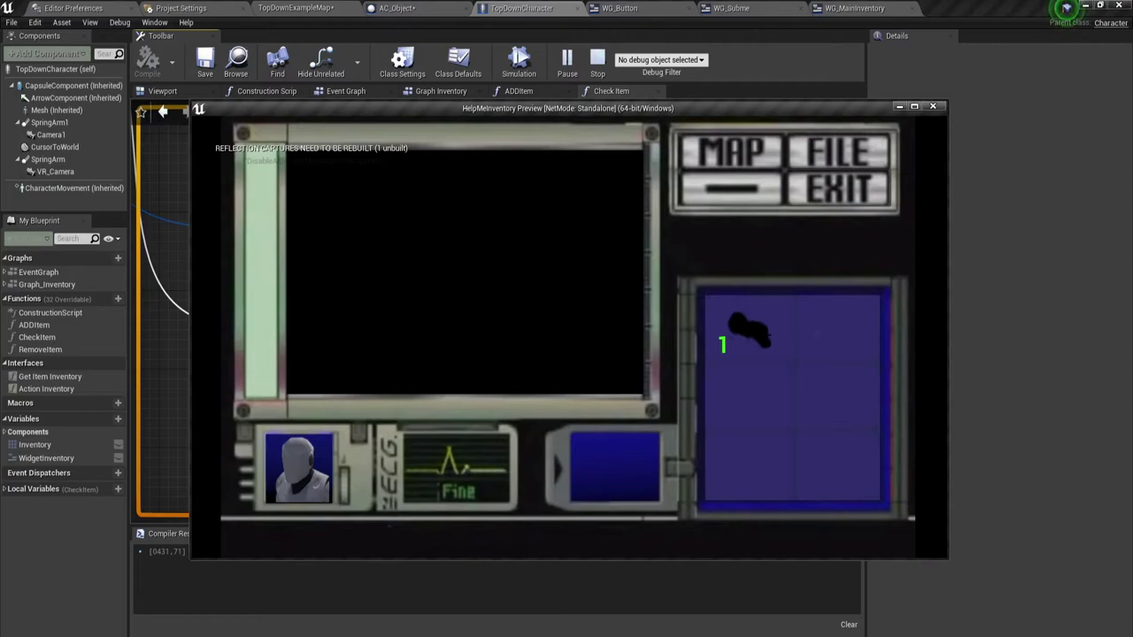
key("Escape")
right_click_drag(594, 237, 542, 256)
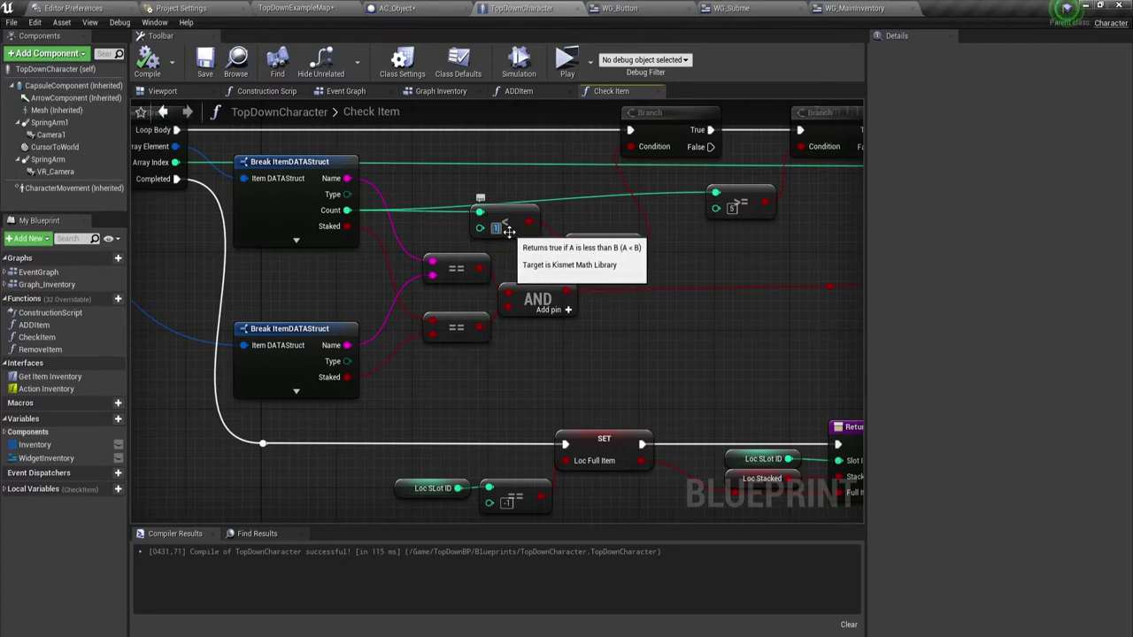
Step: Change the '<' node's B to 0, recompile TopDownCharacter, and playtest the key pickup
type("0")
left_click(147, 60)
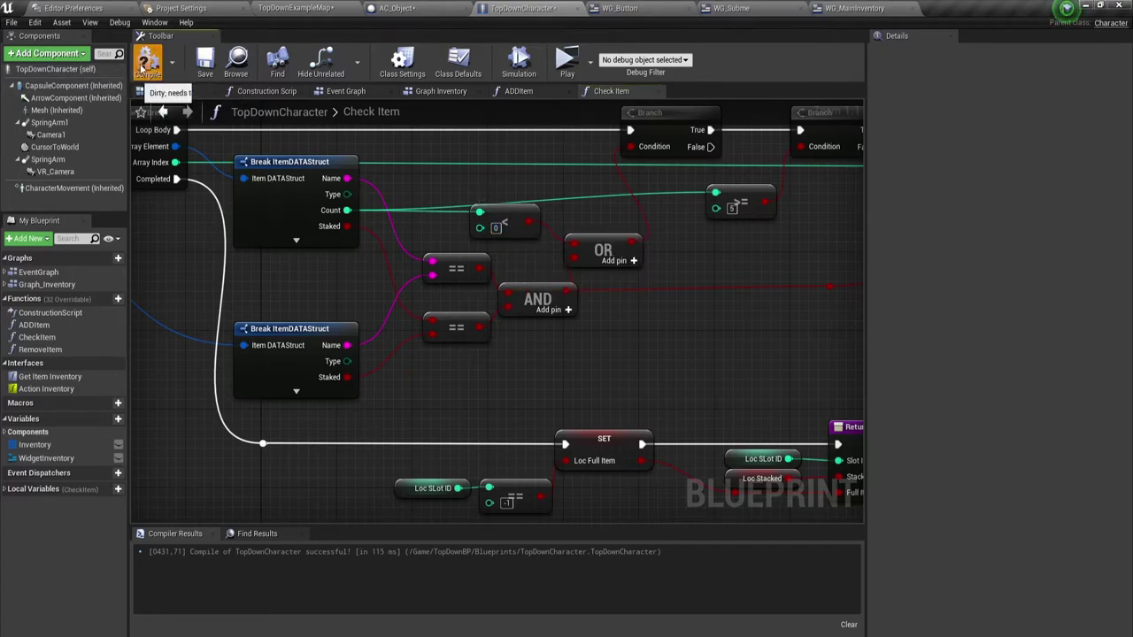
left_click(566, 59)
left_click(752, 321)
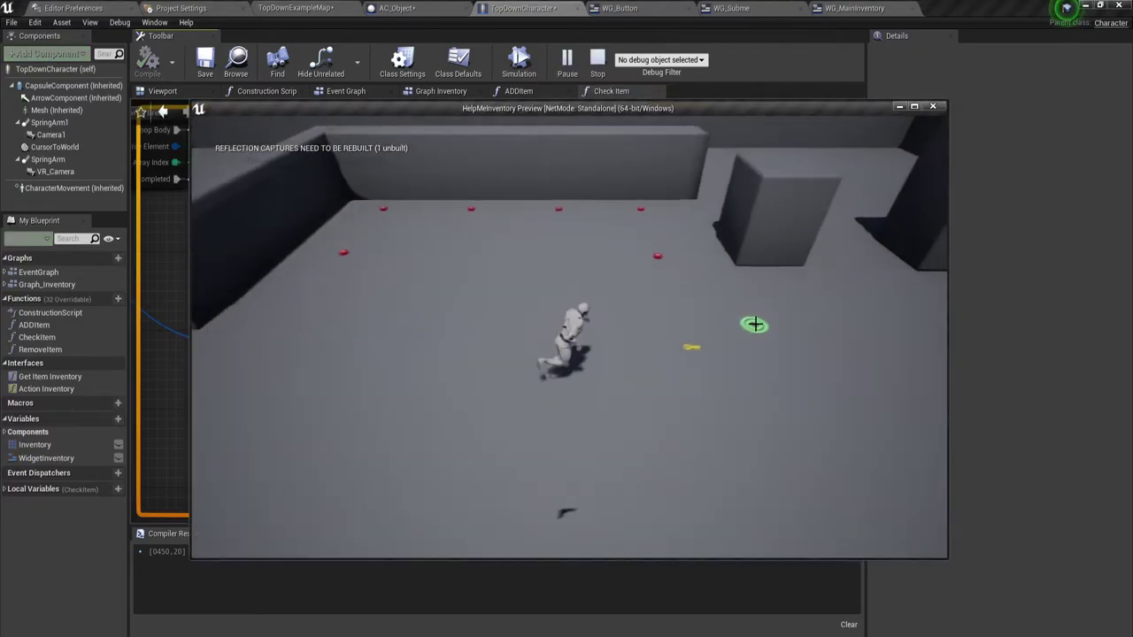
key("i")
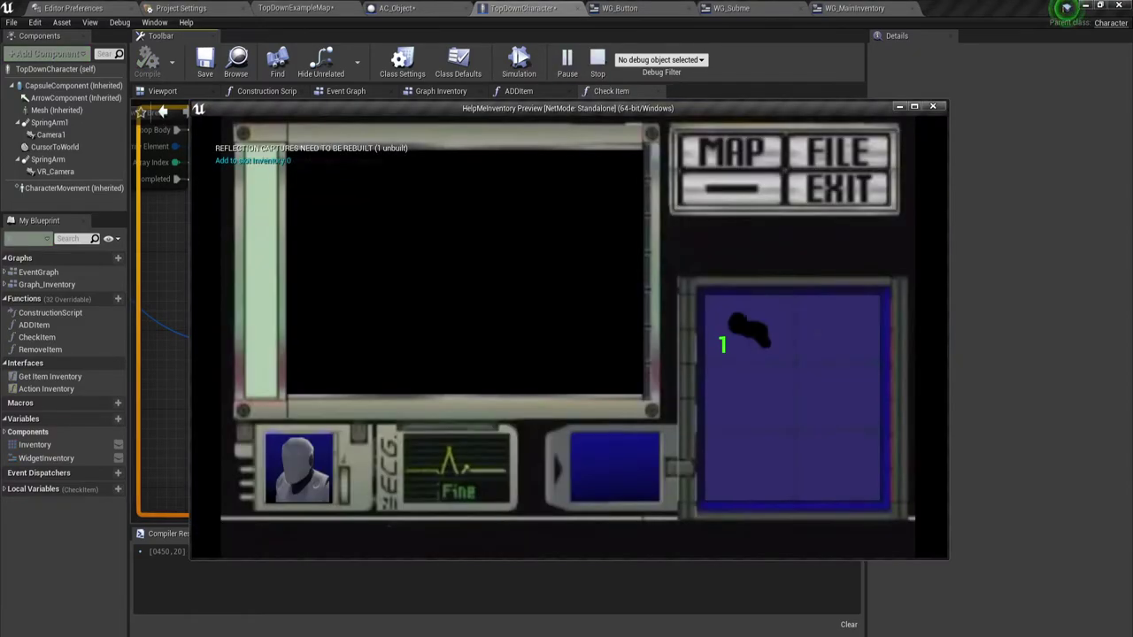
key("Escape")
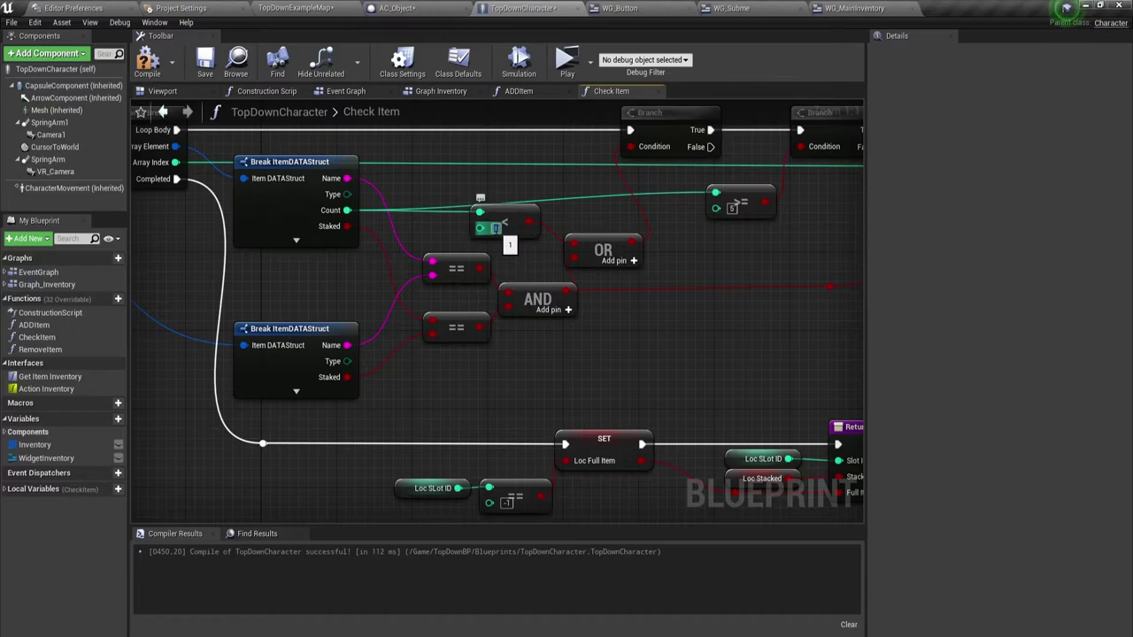
Step: Pan and zoom across the Check Item graph to show its Branch nodes
scroll(669, 315, "down", 1)
right_click_drag(551, 301, 474, 306)
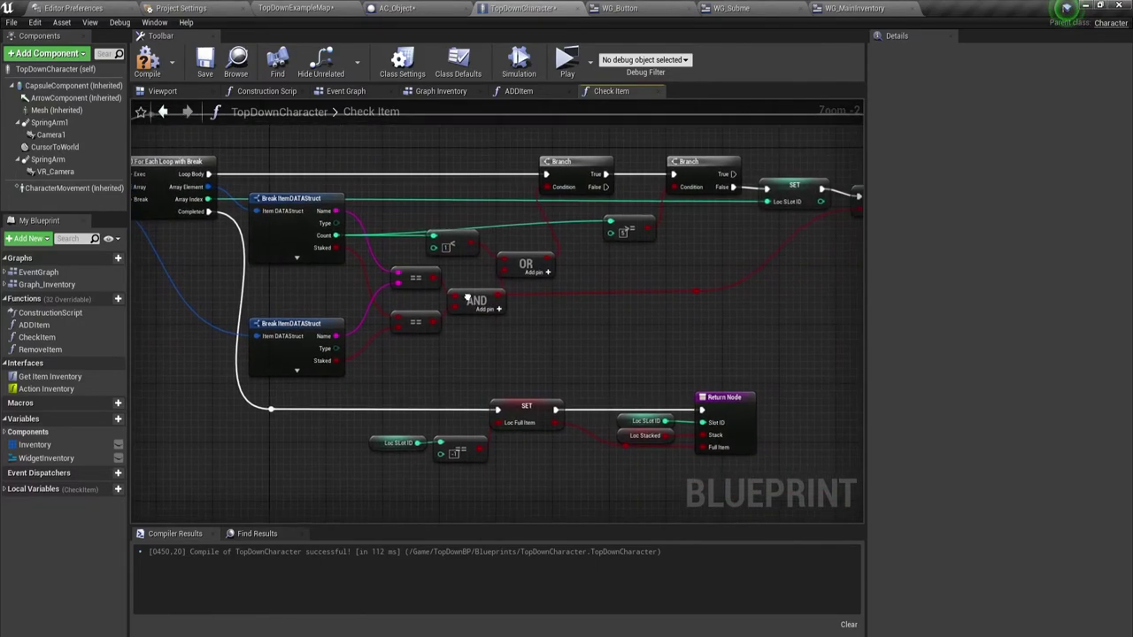
scroll(542, 283, "up", 1)
right_click_drag(540, 342, 534, 332)
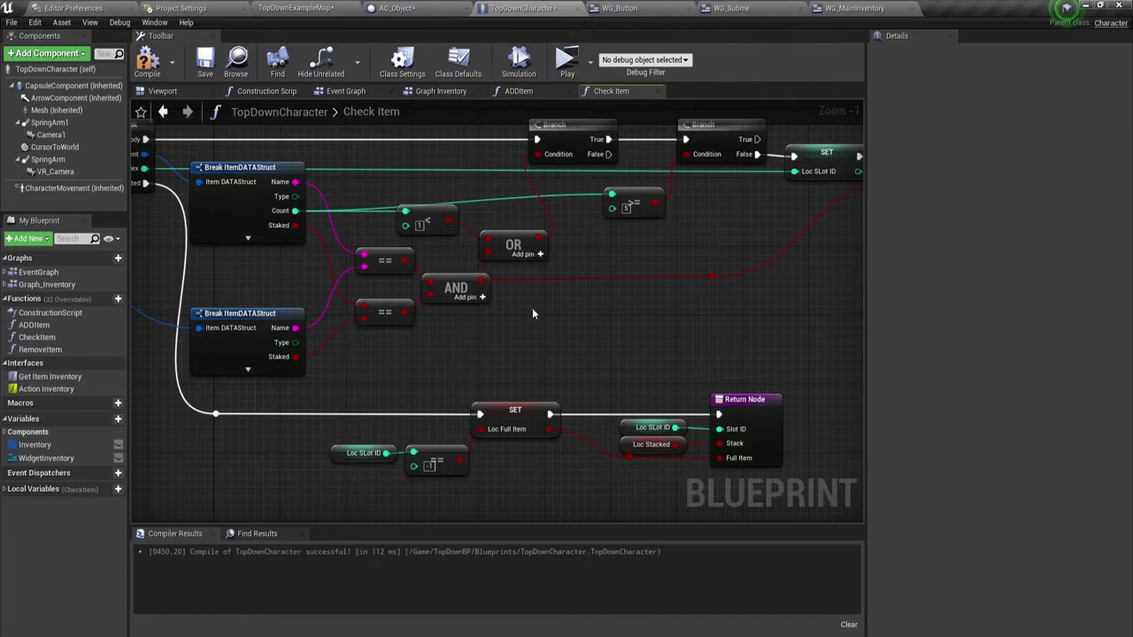
mouse_move(532, 309)
right_mouse_down()
mouse_move(487, 314)
mouse_move(474, 345)
right_mouse_up()
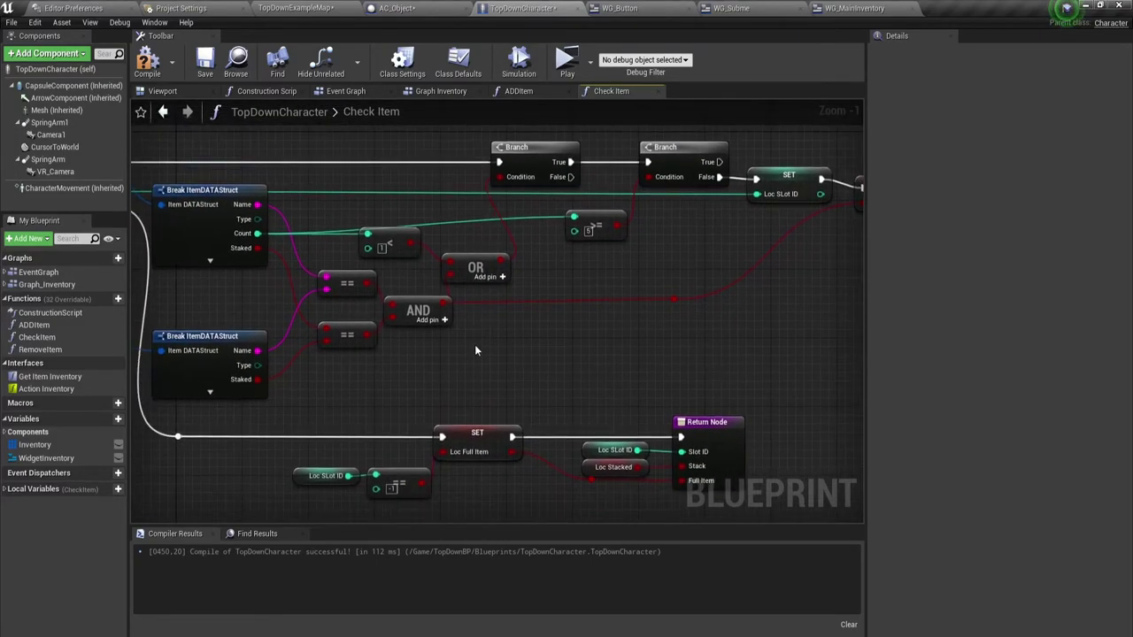
Step: Look over the ADDItem function graph, then switch to the WG_Button blueprint
left_click(518, 91)
scroll(507, 247, "down", 3)
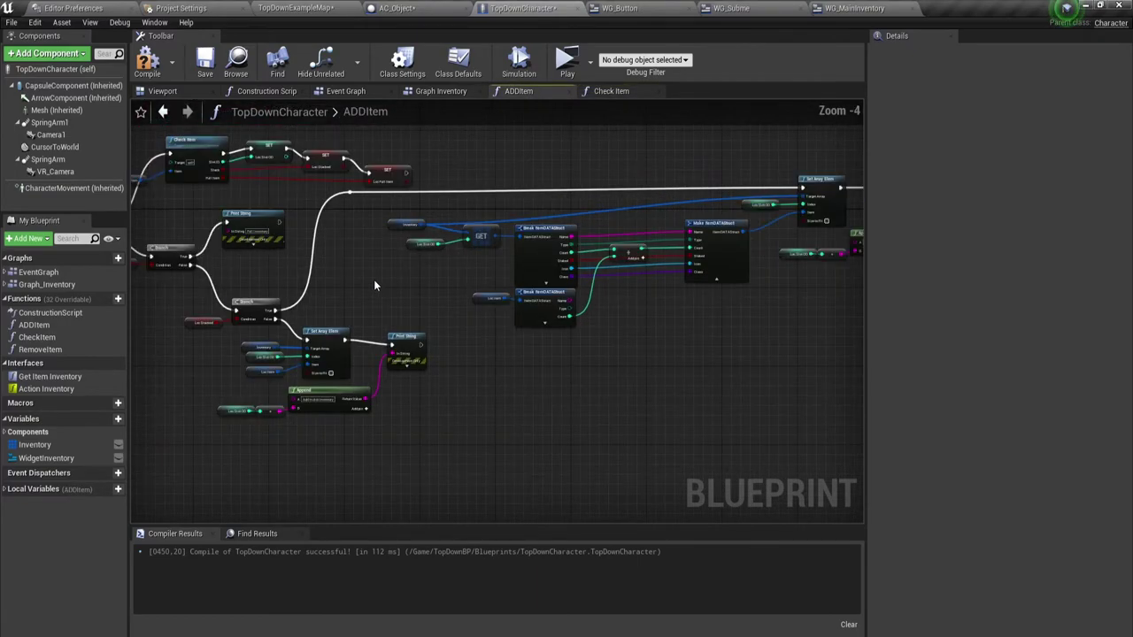
right_click_drag(577, 324, 446, 243)
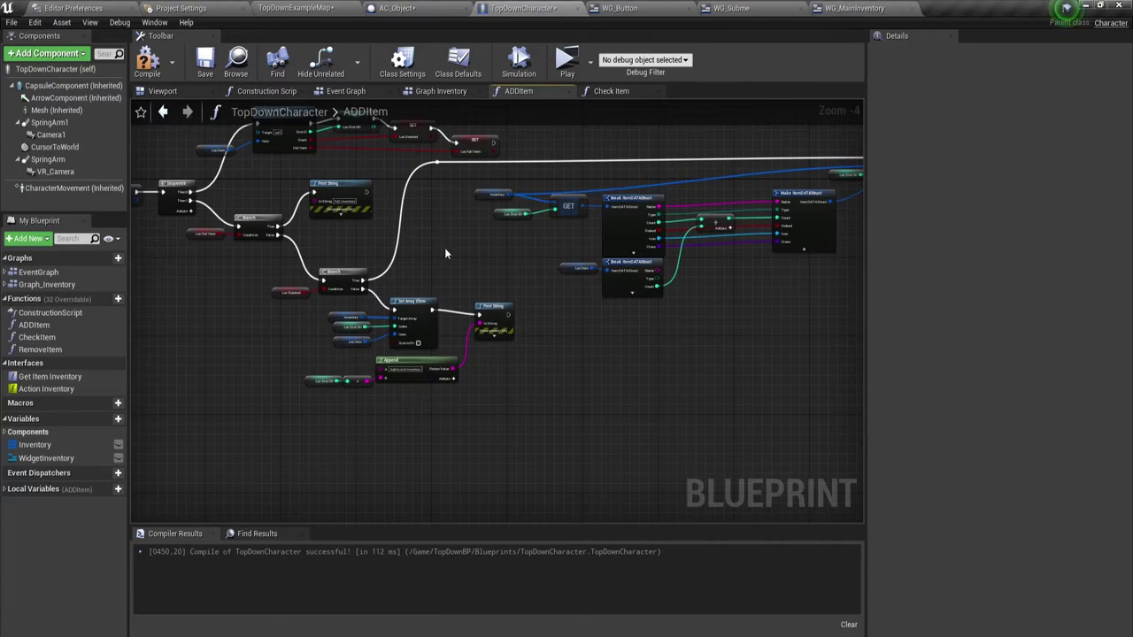
right_click_drag(462, 230, 495, 271)
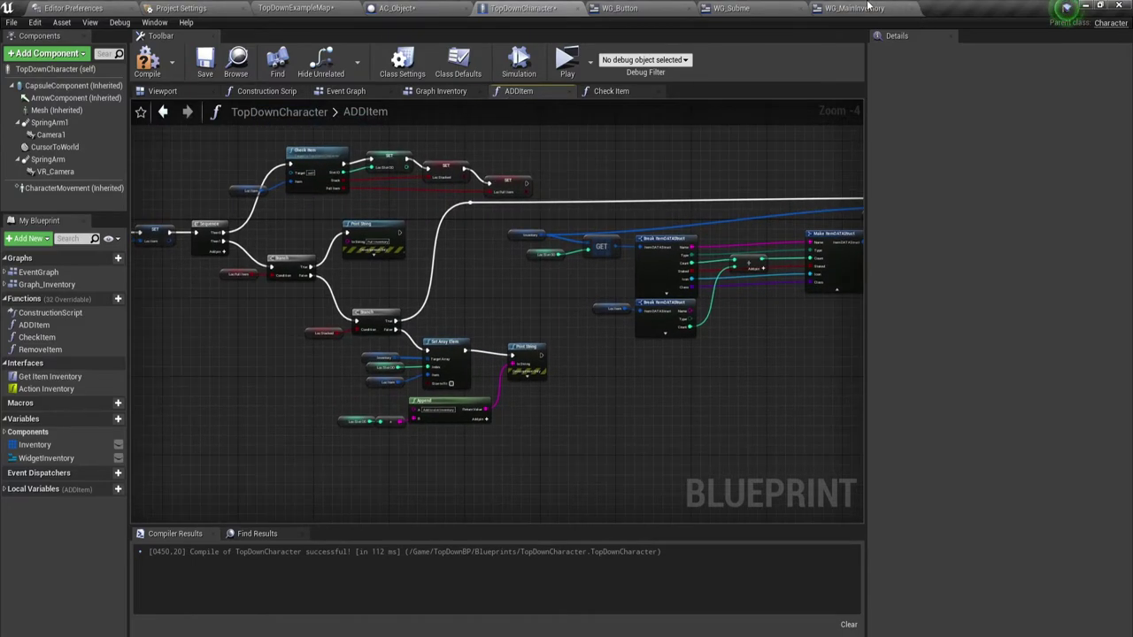
left_click(624, 8)
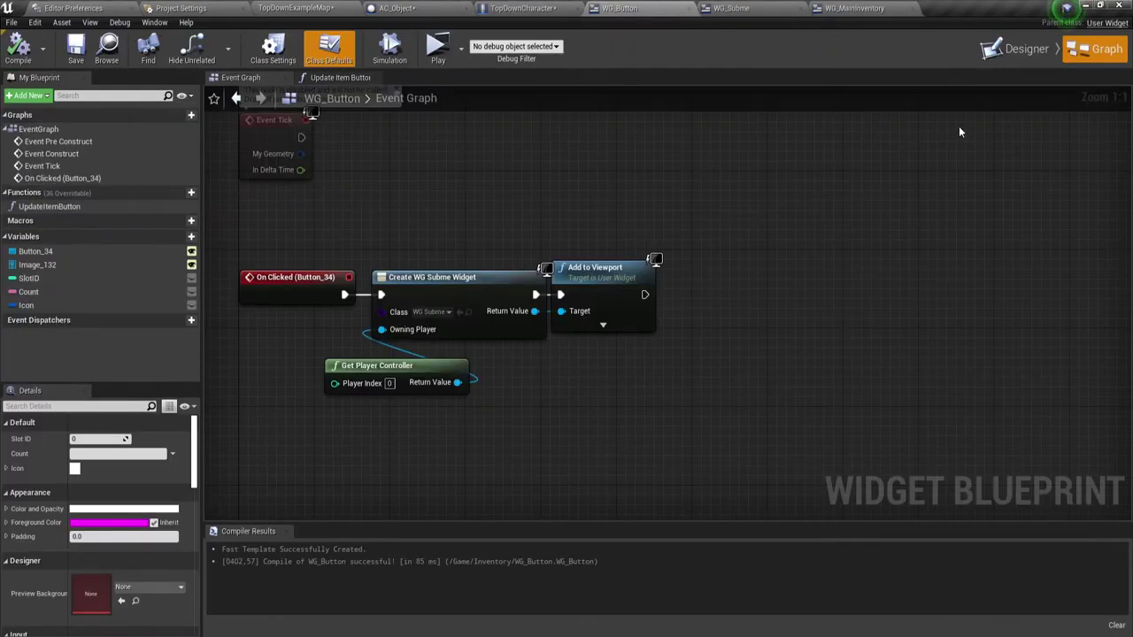
Step: In UpdateItemButton, change the upper comparison value from 0 to 1 and recompile WG_Button
right_click_drag(388, 229, 514, 262)
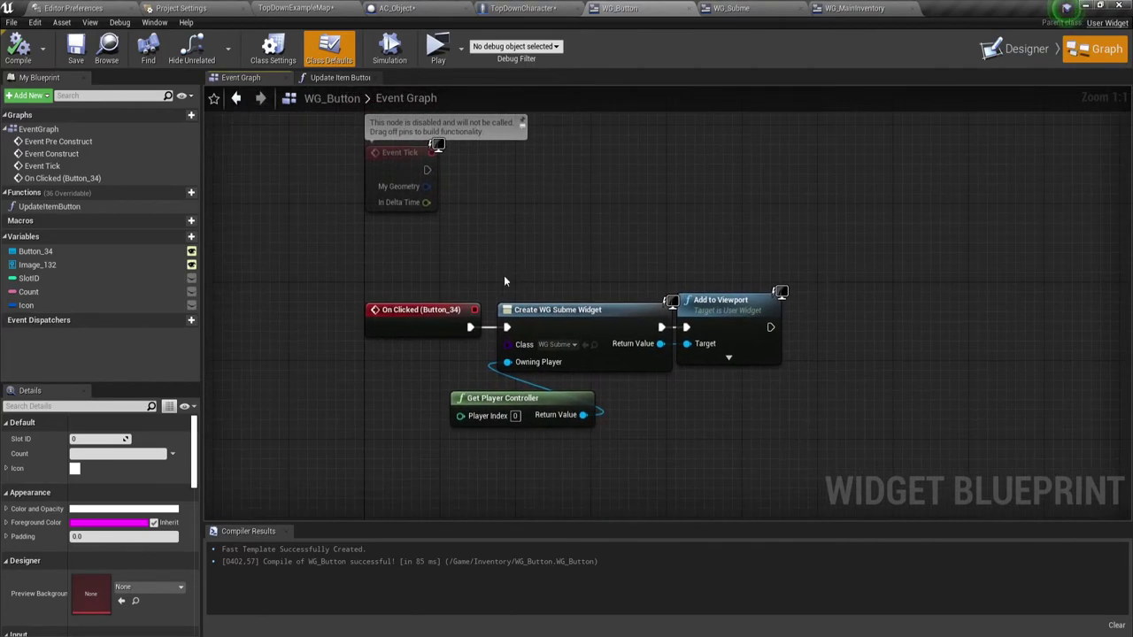
double_click(67, 207)
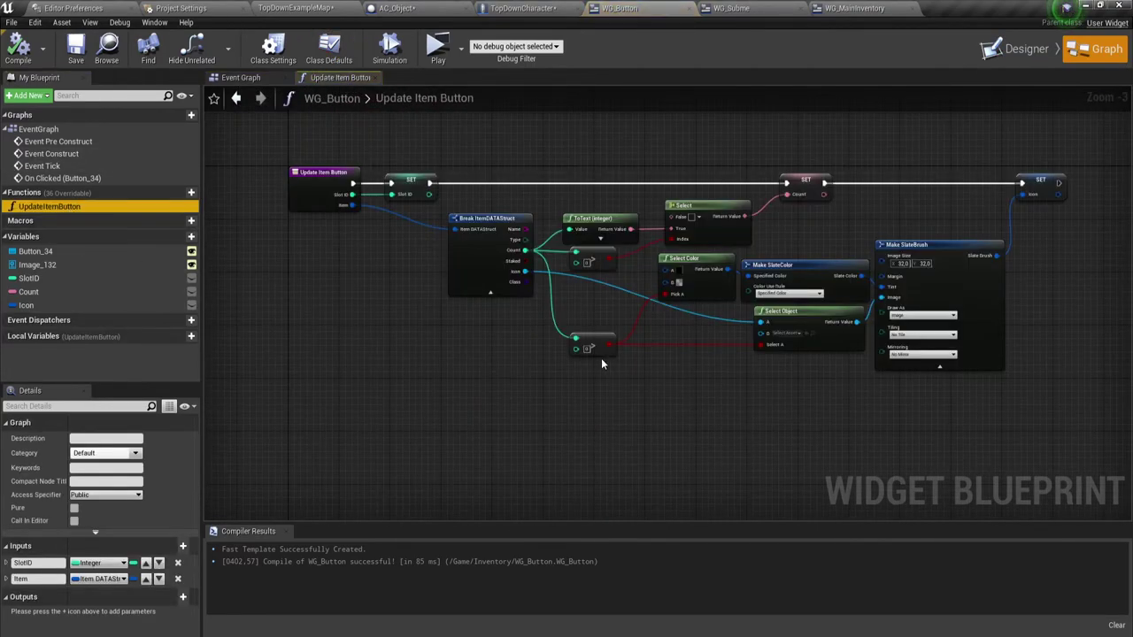
scroll(611, 301, "up", 2)
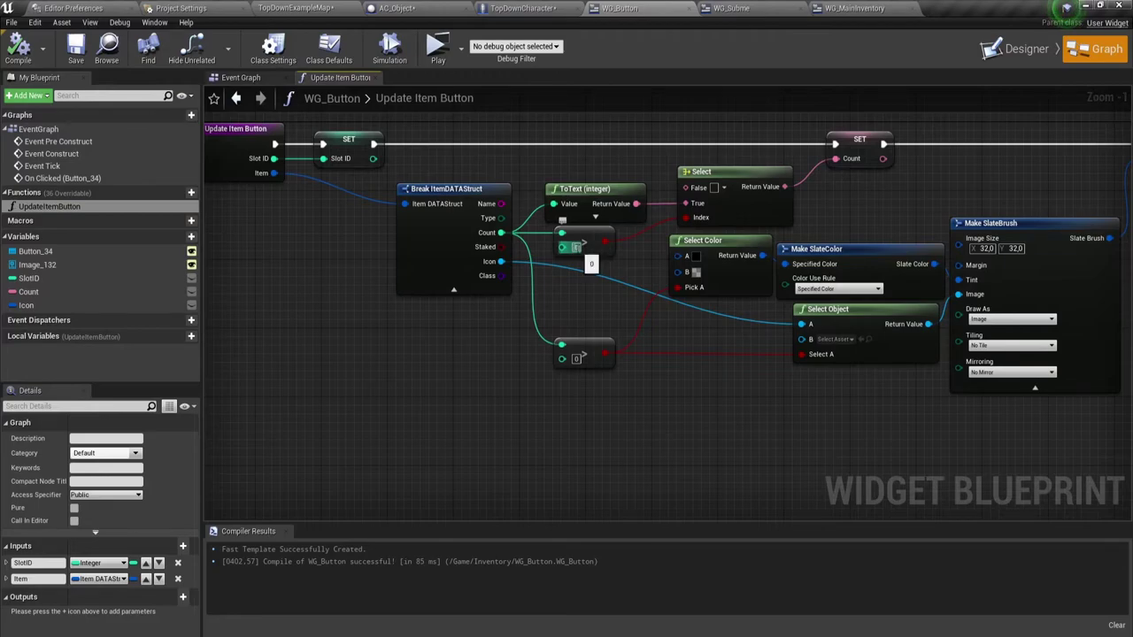
type("1")
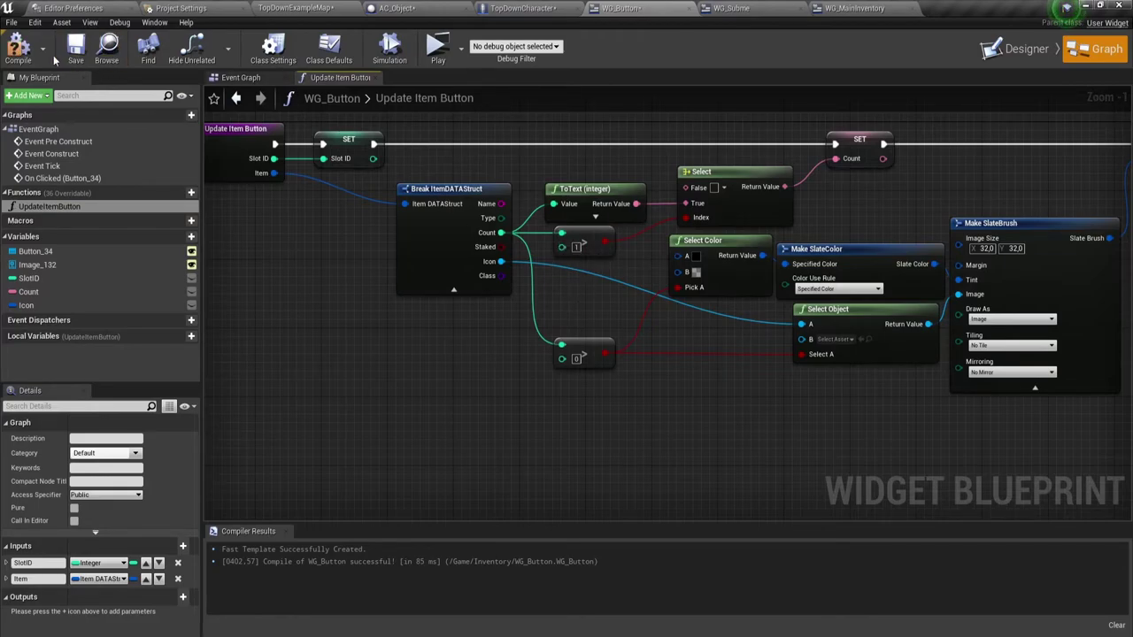
left_click(17, 49)
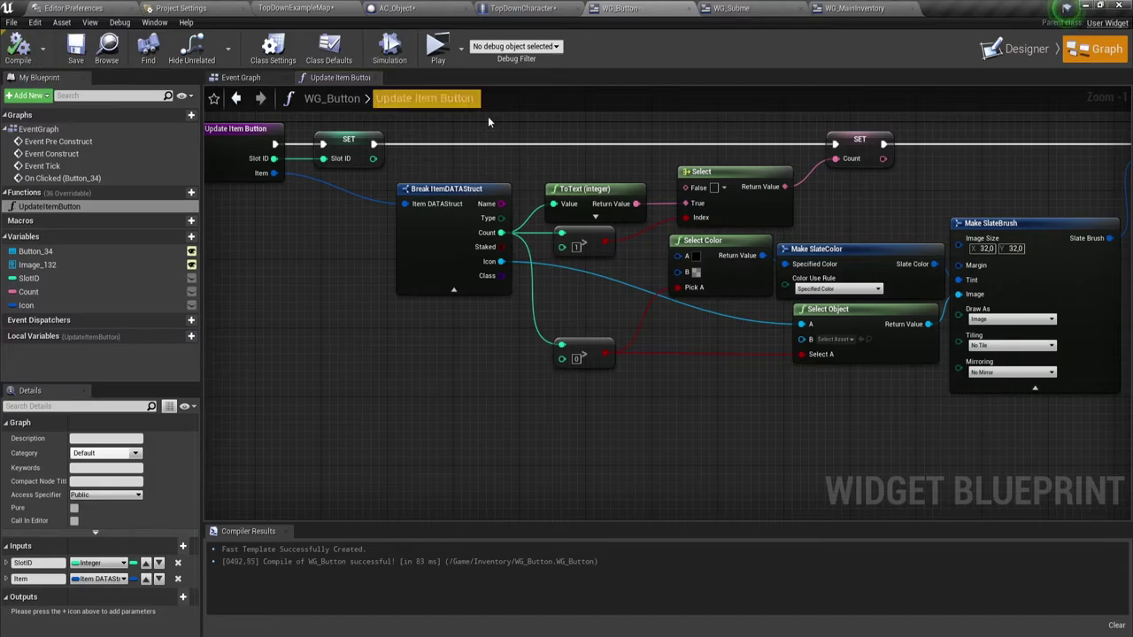
Step: Start a playtest, move the character to pick up an item, and open the inventory
left_click(436, 51)
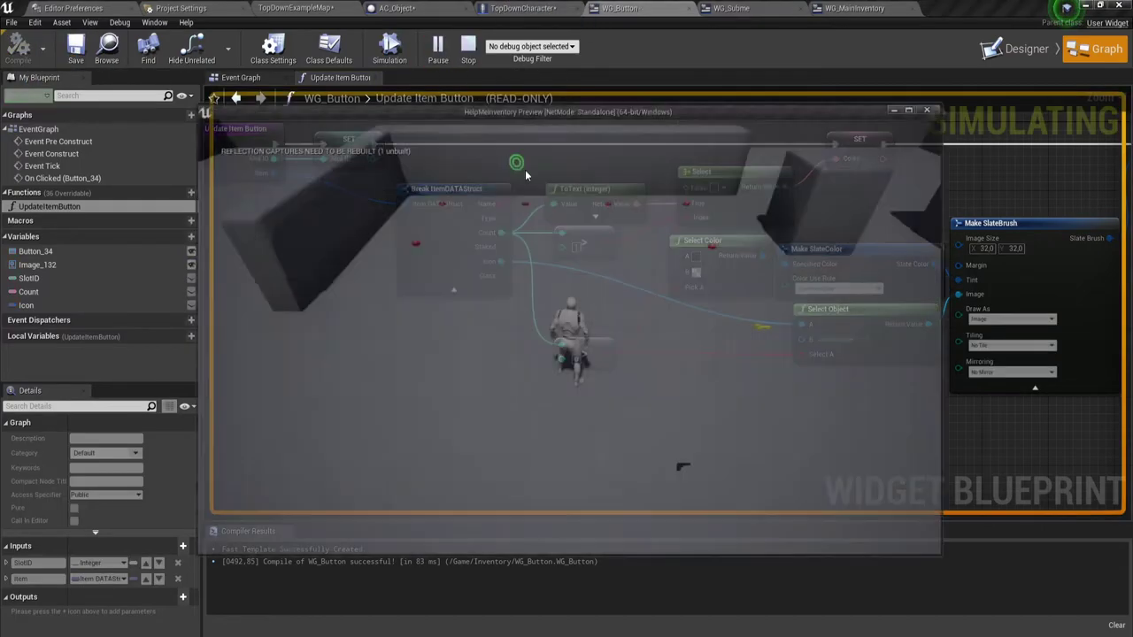
left_click(760, 343)
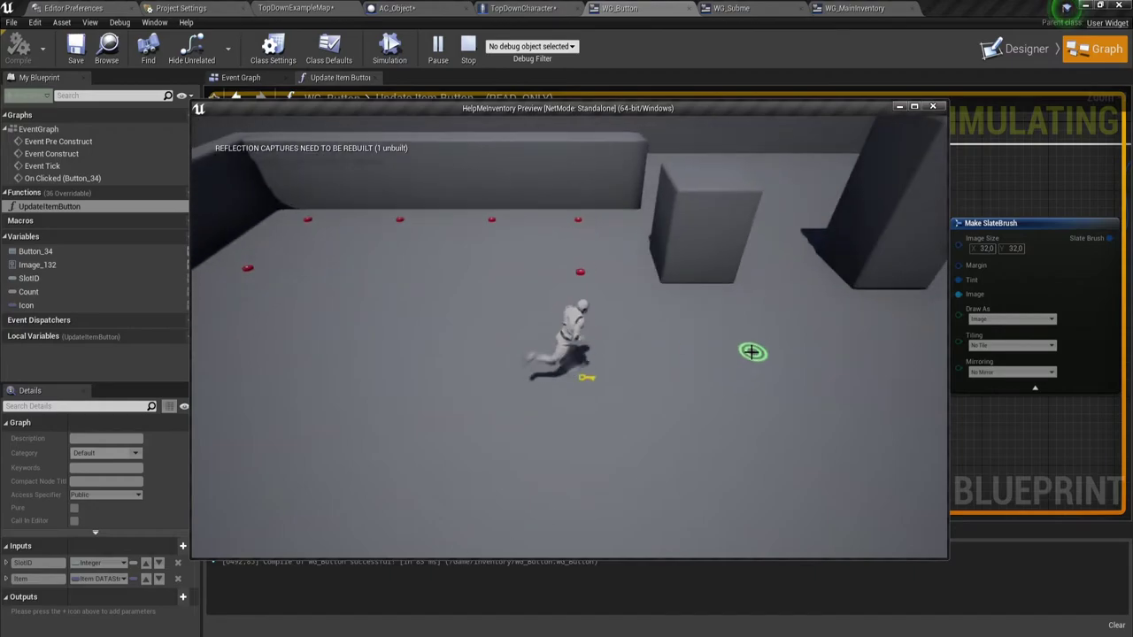
key("i")
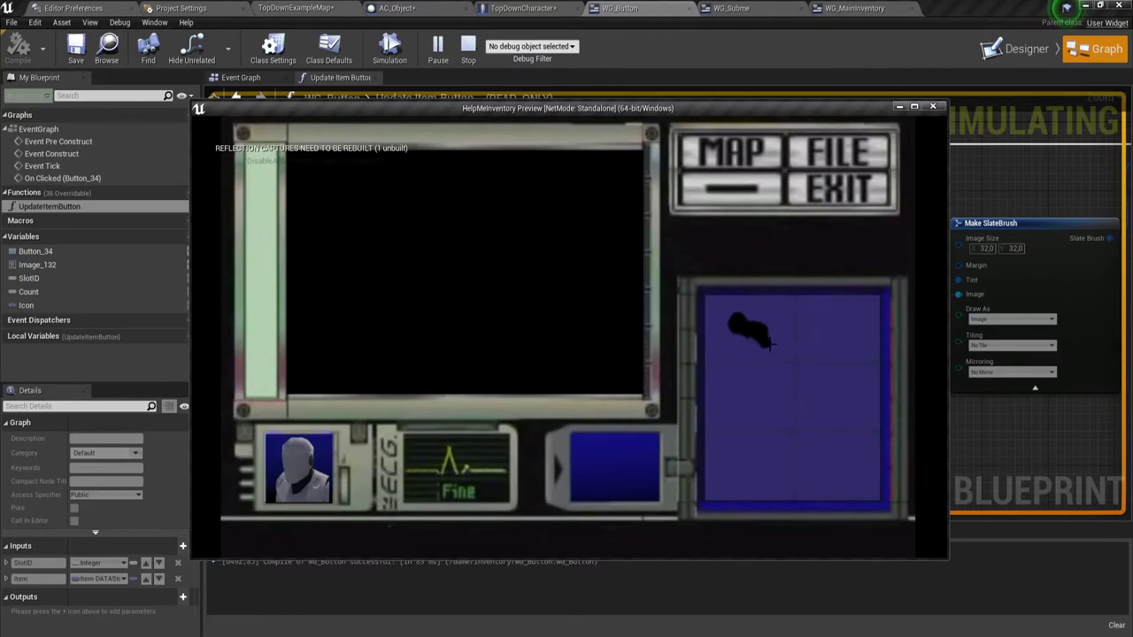
left_click(863, 185)
left_click(631, 245)
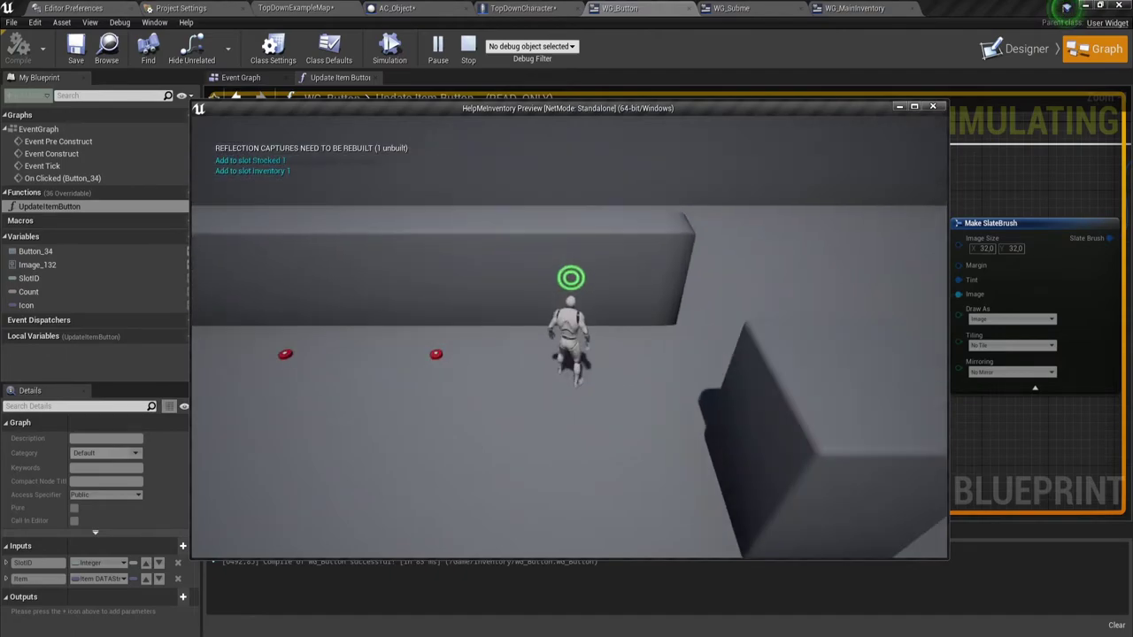
key("i")
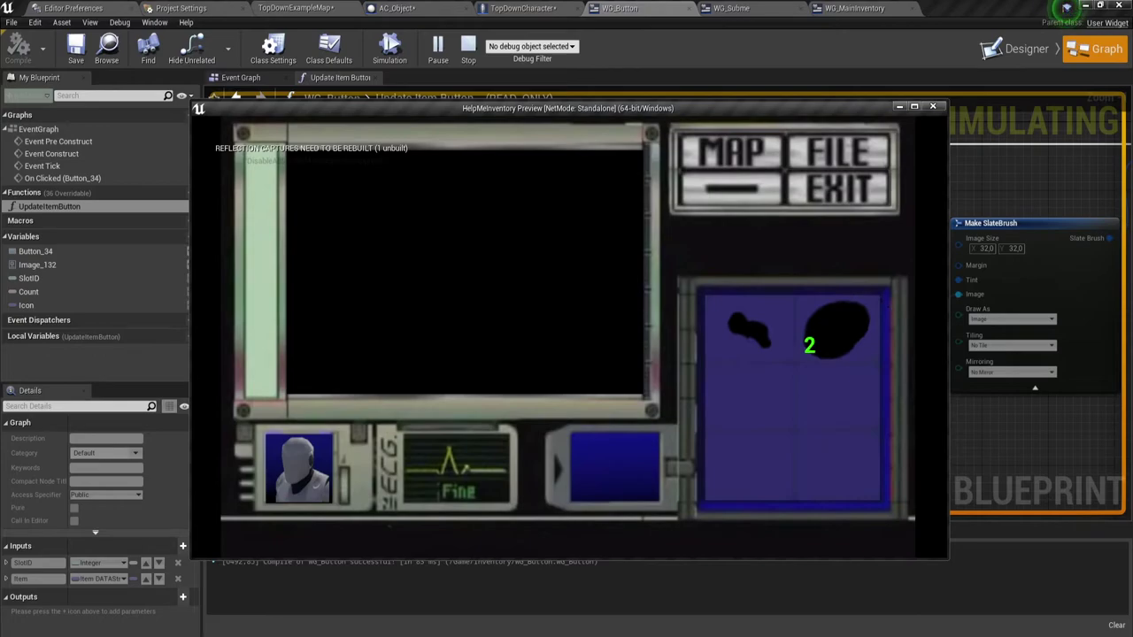
Step: Keep collecting items while toggling the inventory to watch the stack count rise, then stop play
key("i")
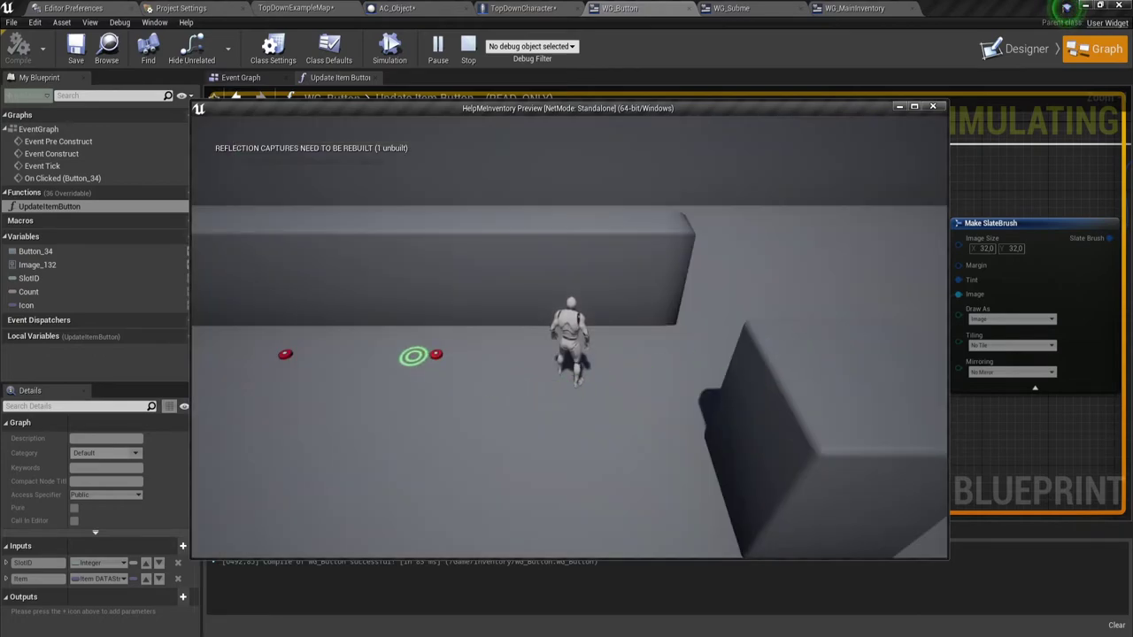
left_click(430, 354)
key("i")
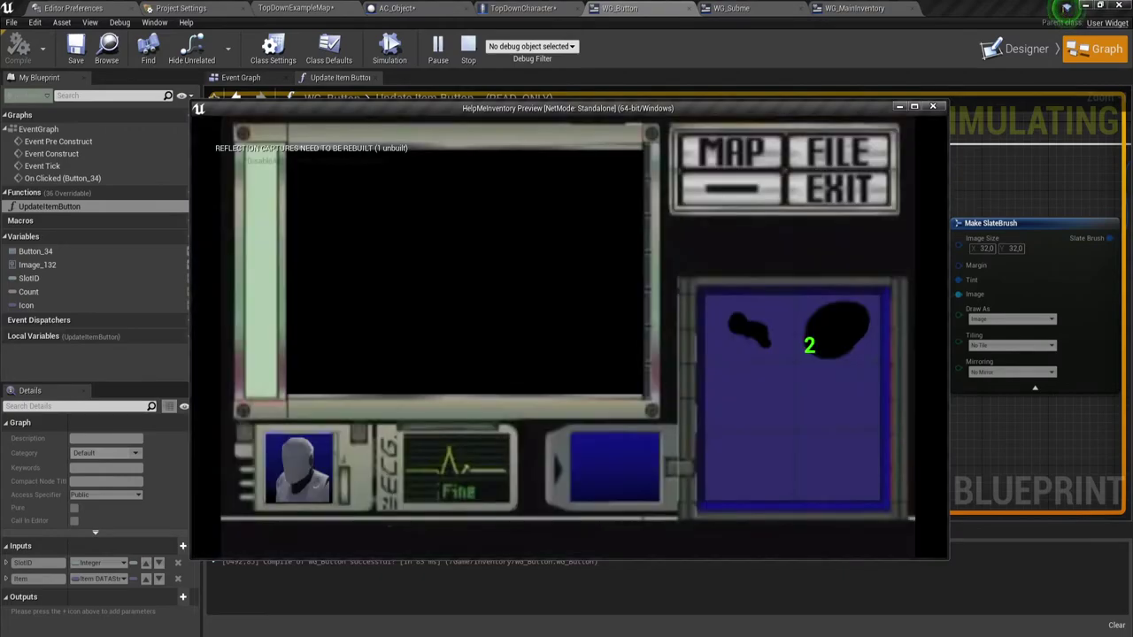
key("i")
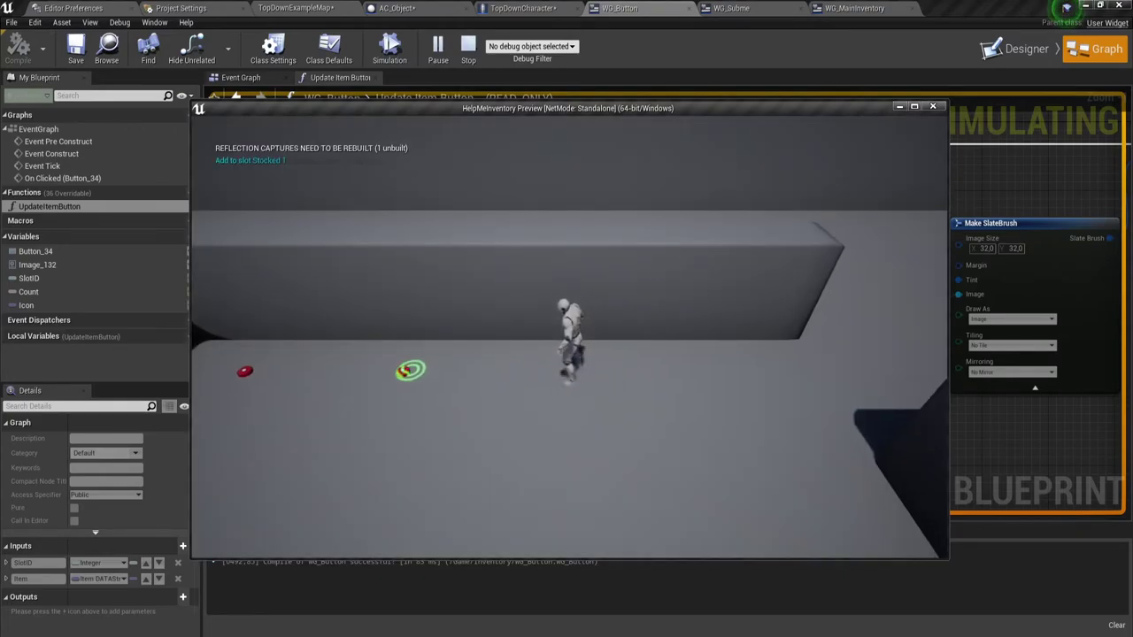
key("i")
key("i")
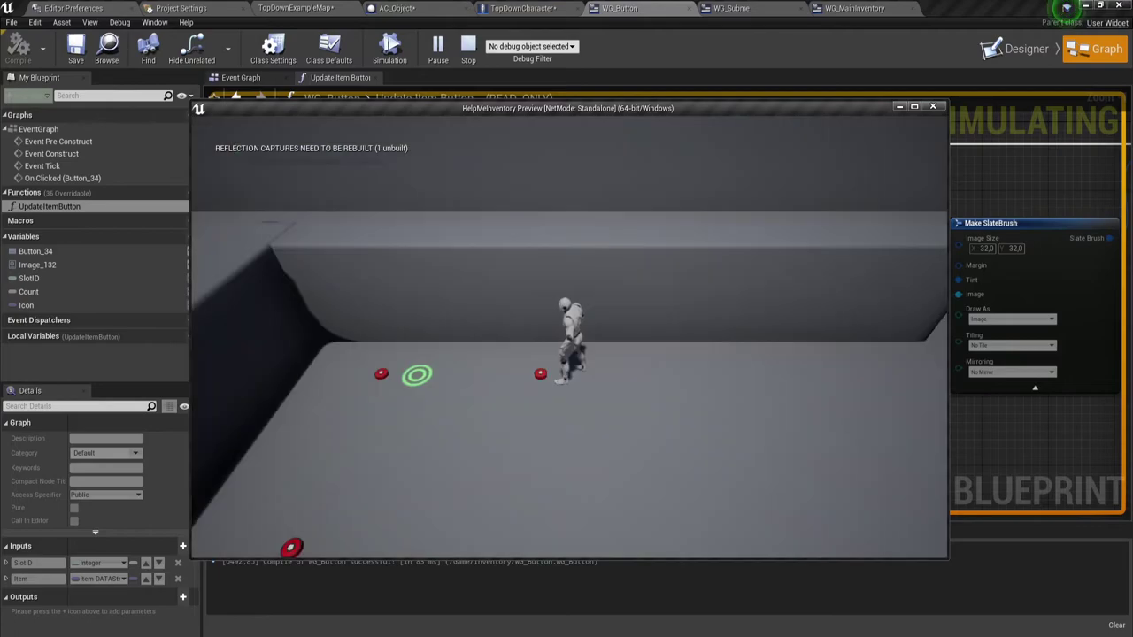
key("i")
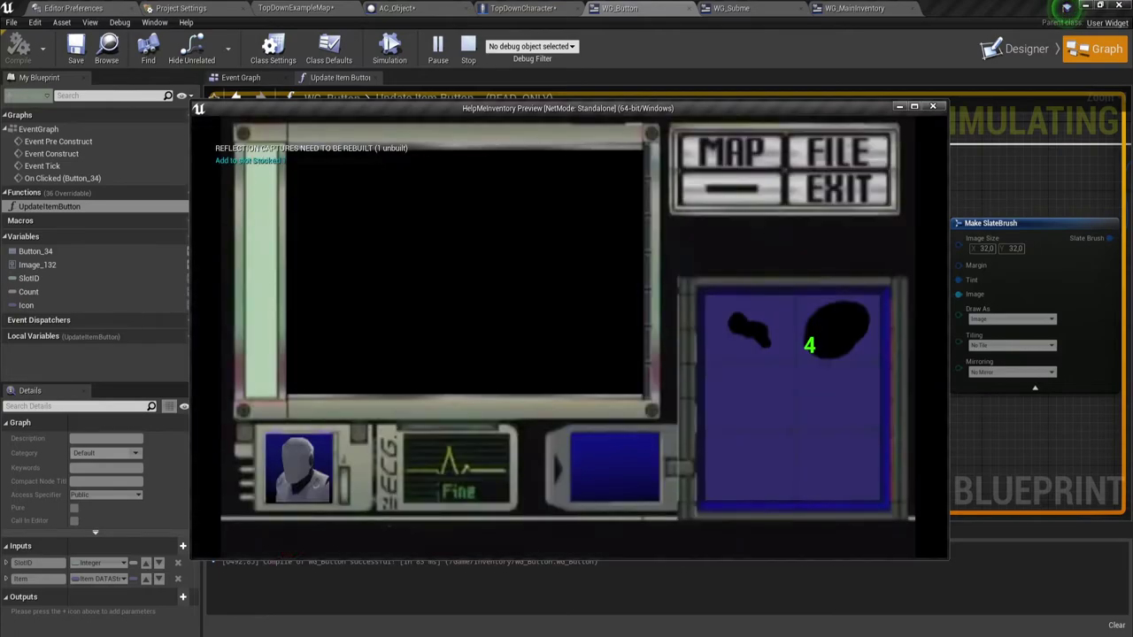
key("i")
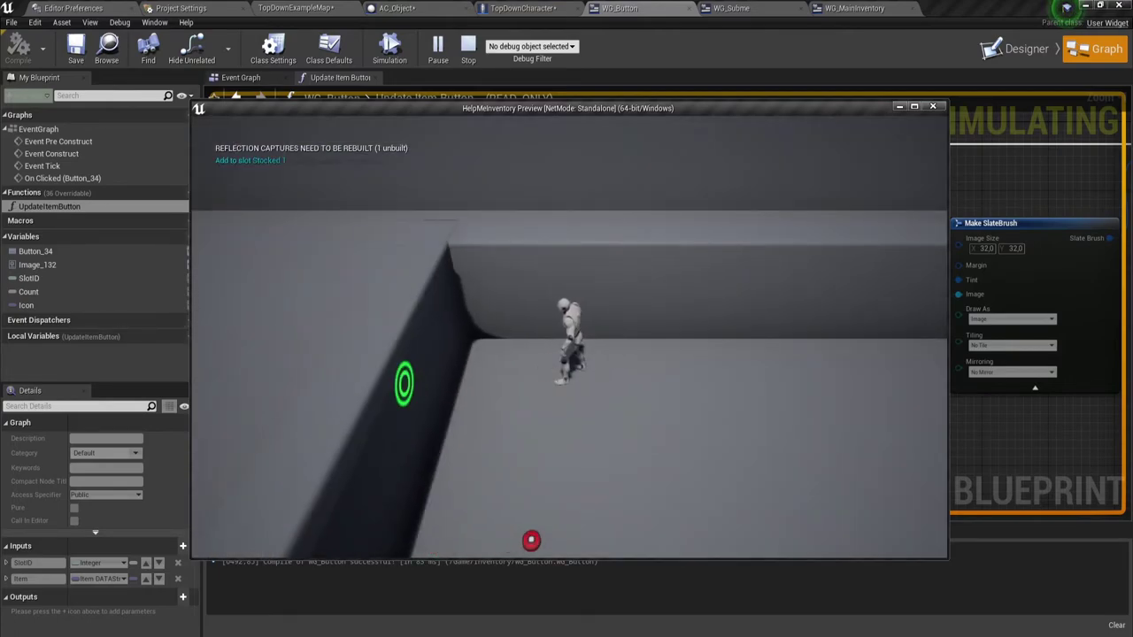
key("i")
key("i")
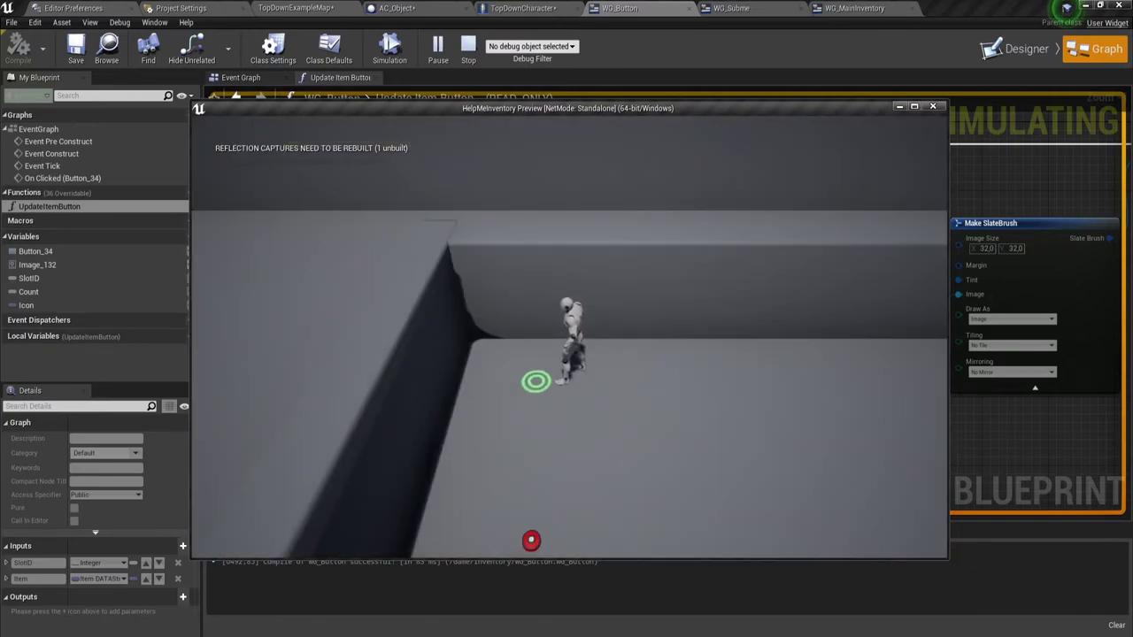
left_click(541, 532)
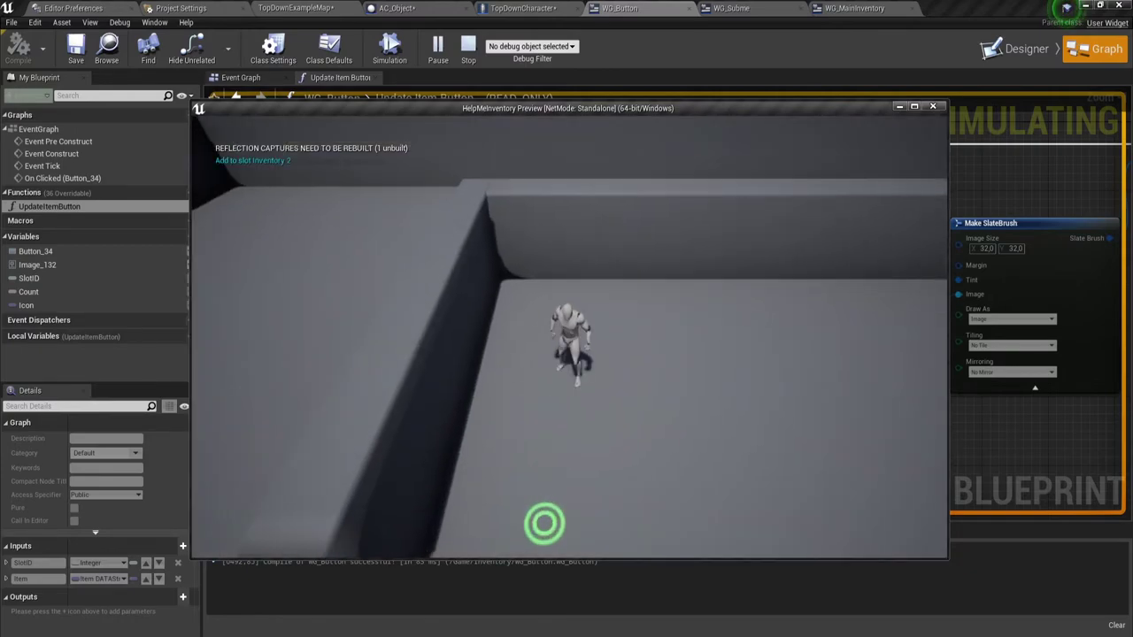
key("i")
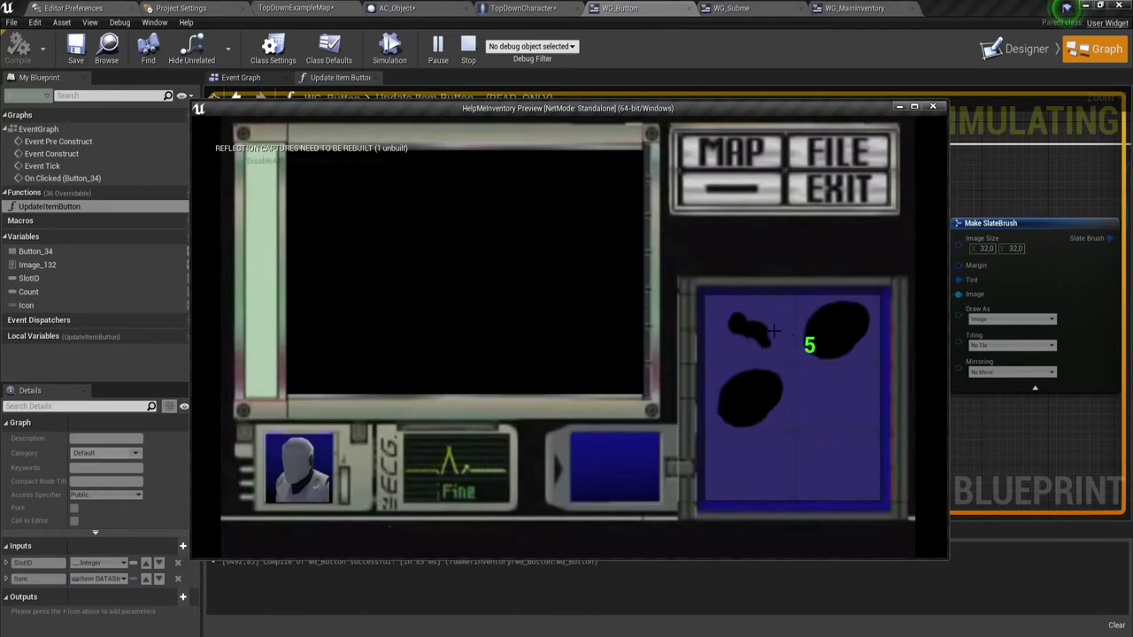
key("Escape")
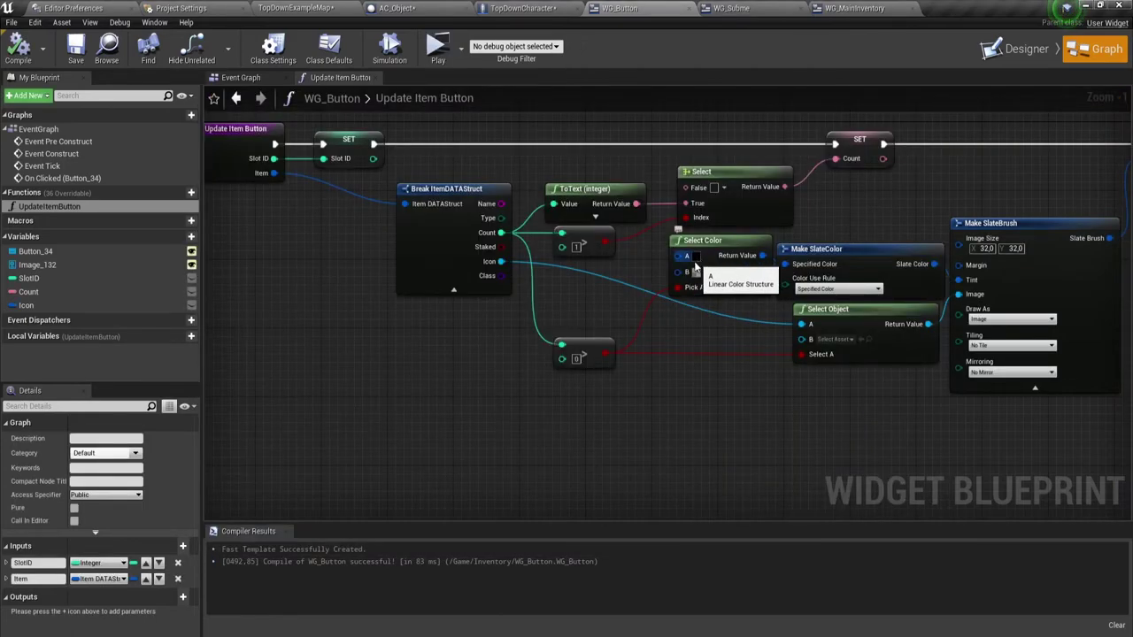
Step: Make the Select Color B colour opaque black with alpha 1 and recompile WG_Button
left_click(696, 274)
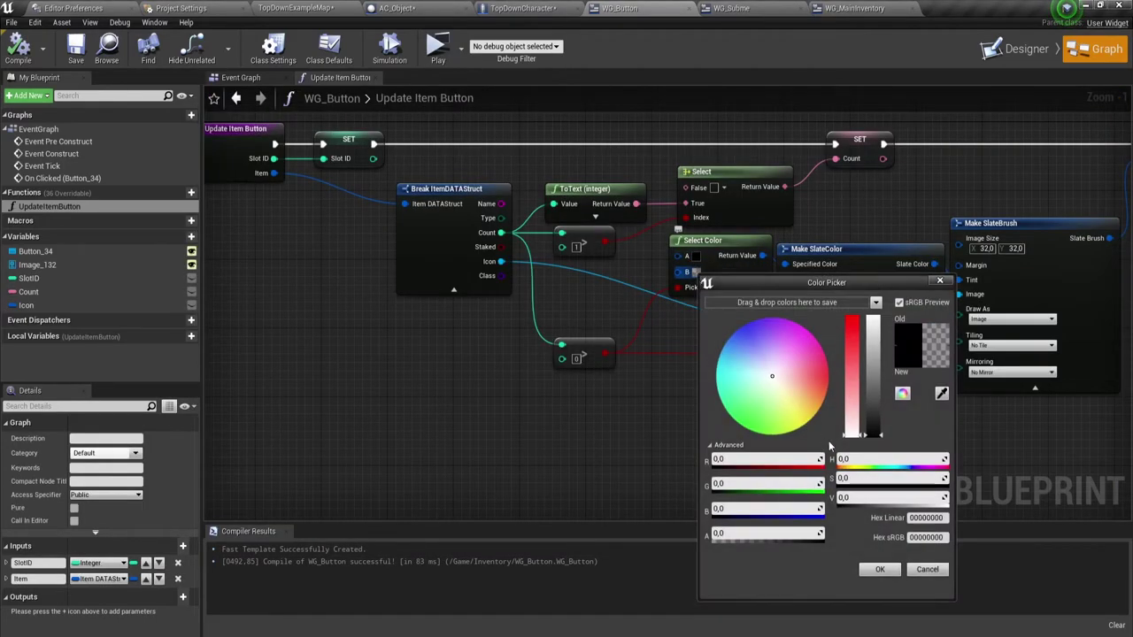
left_click_drag(752, 534, 819, 534)
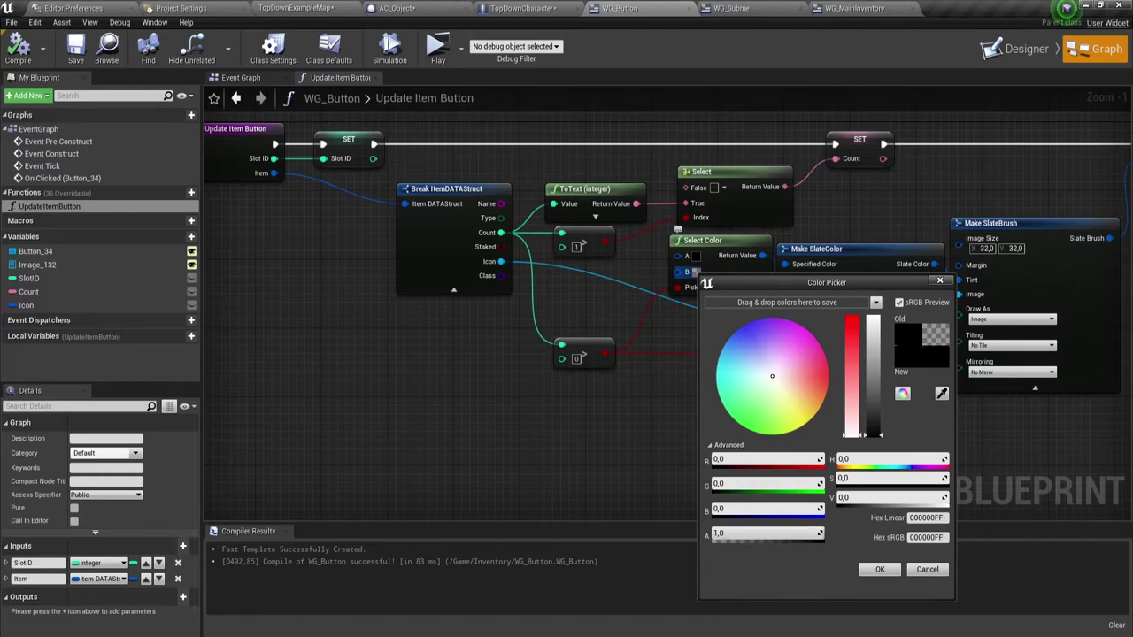
left_click(880, 571)
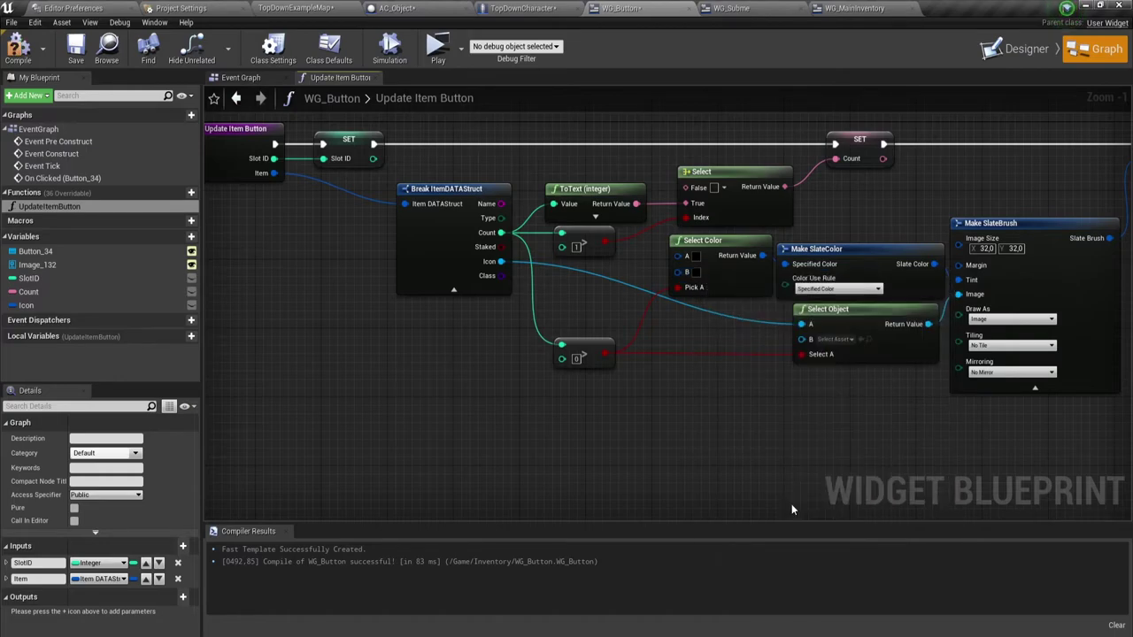
left_click(18, 46)
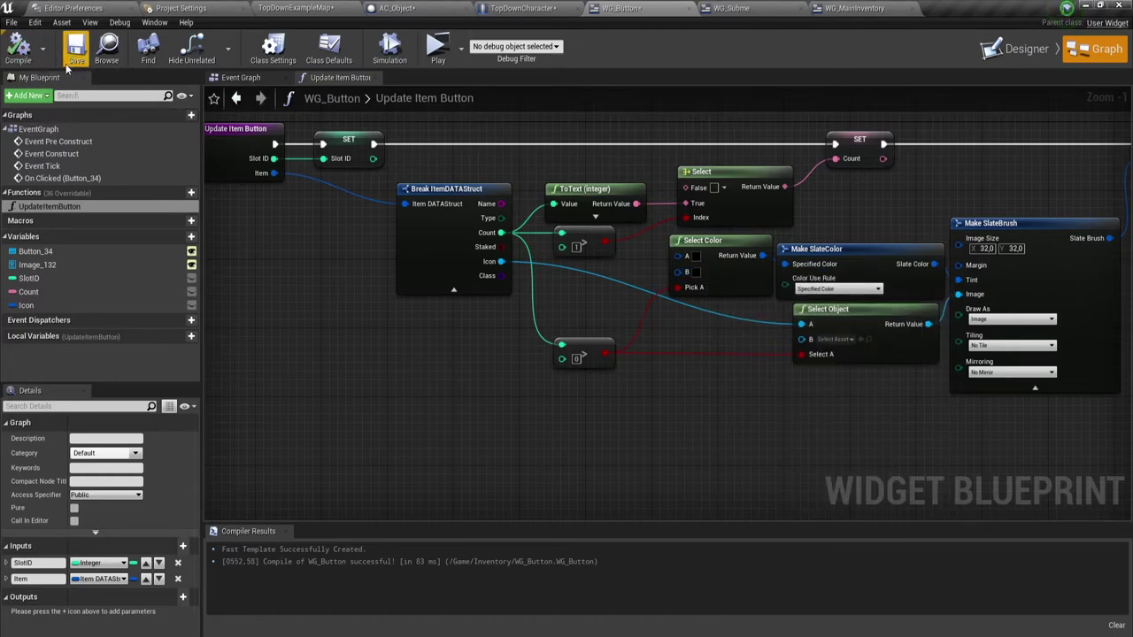
Step: Playtest, pick up an item, and open the inventory to check the empty slots
left_click(437, 48)
left_click(717, 272)
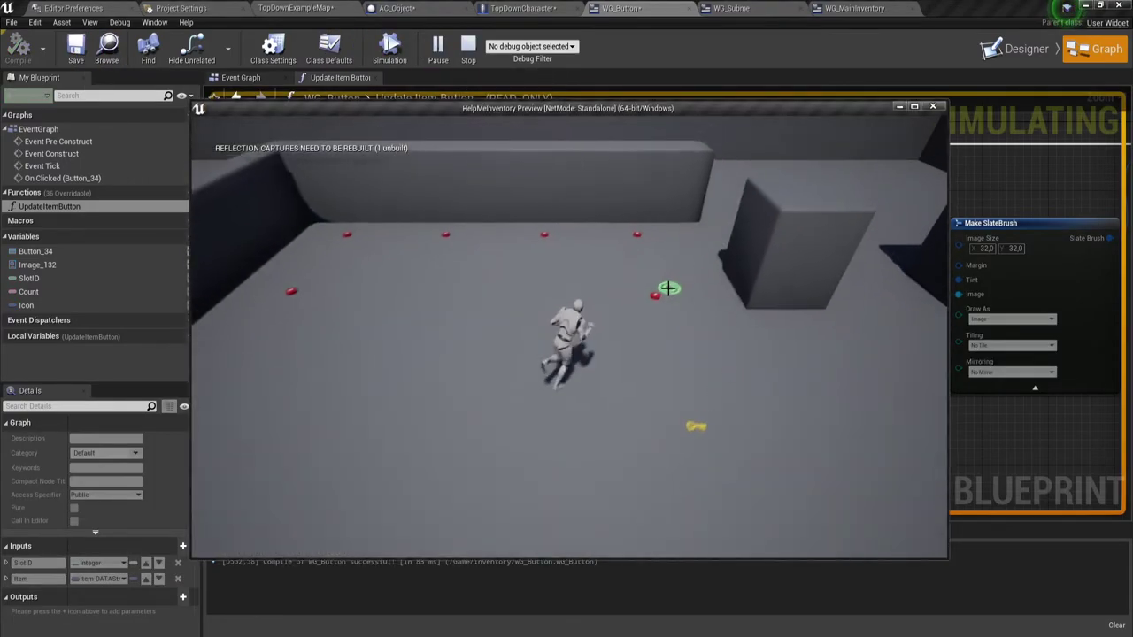
key("i")
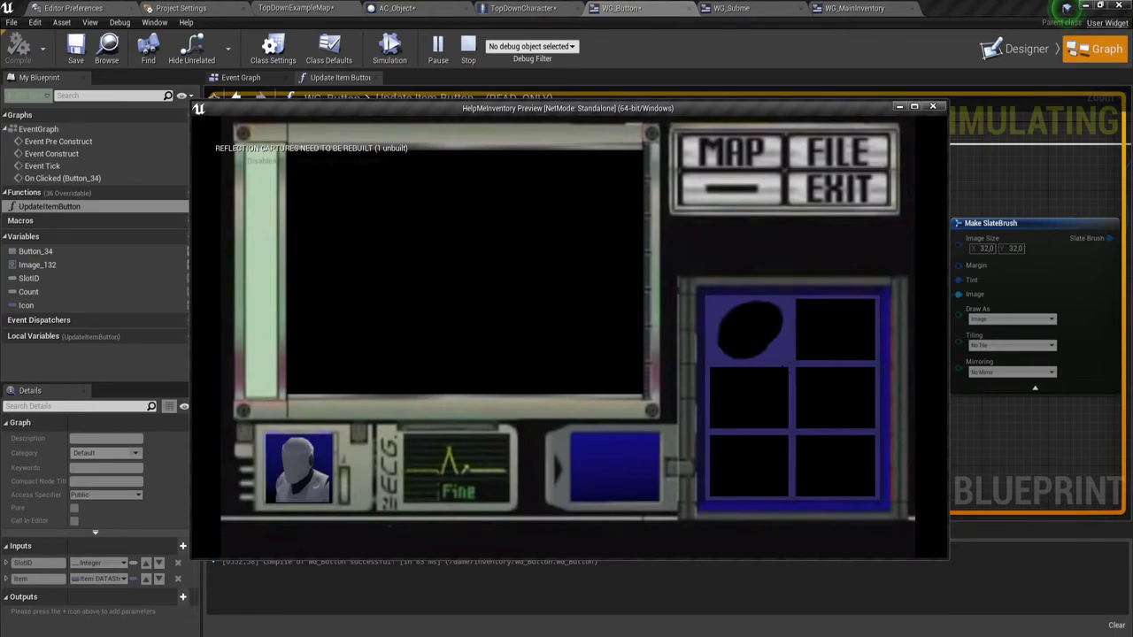
Step: Stop play and lower the Select Color B colour's alpha to make it translucent
key("Escape")
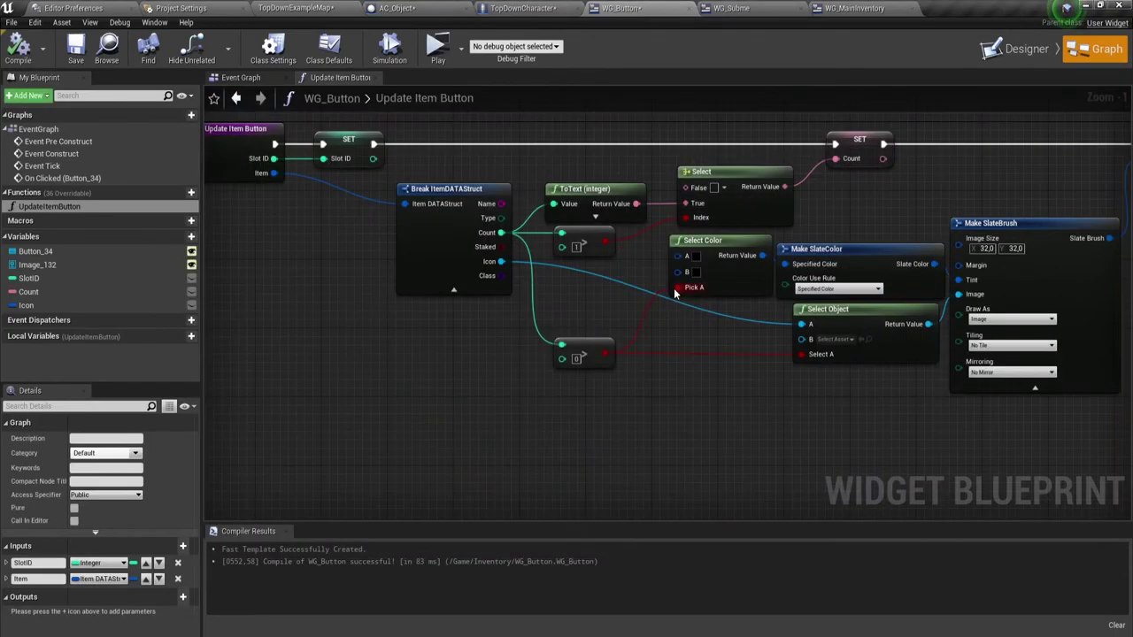
left_click(696, 272)
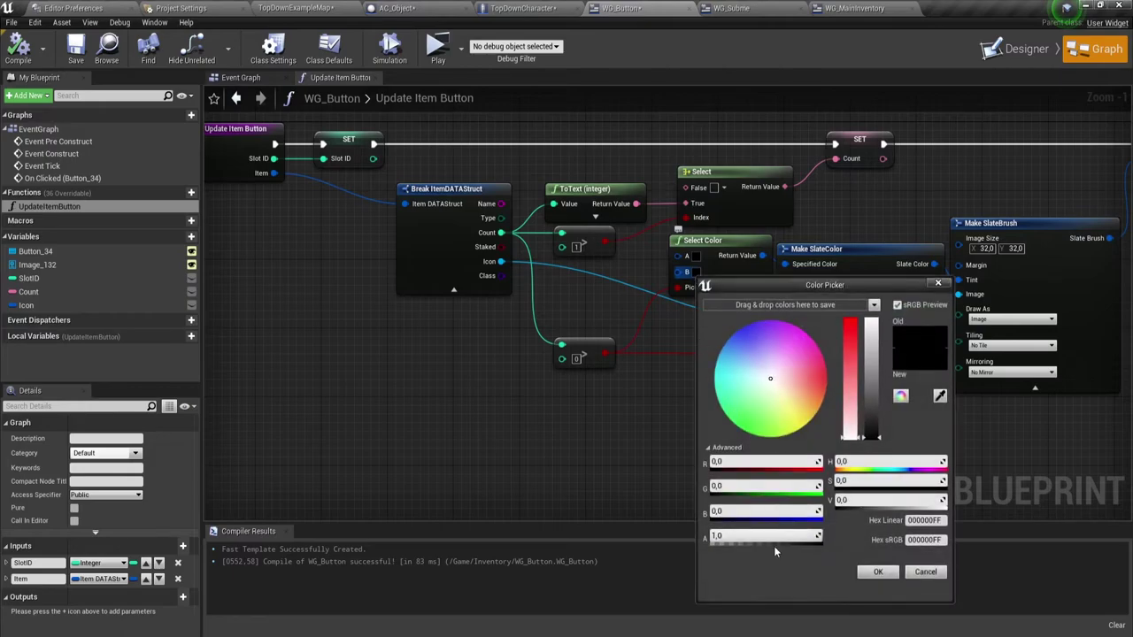
left_click_drag(797, 536, 713, 536)
left_click(877, 572)
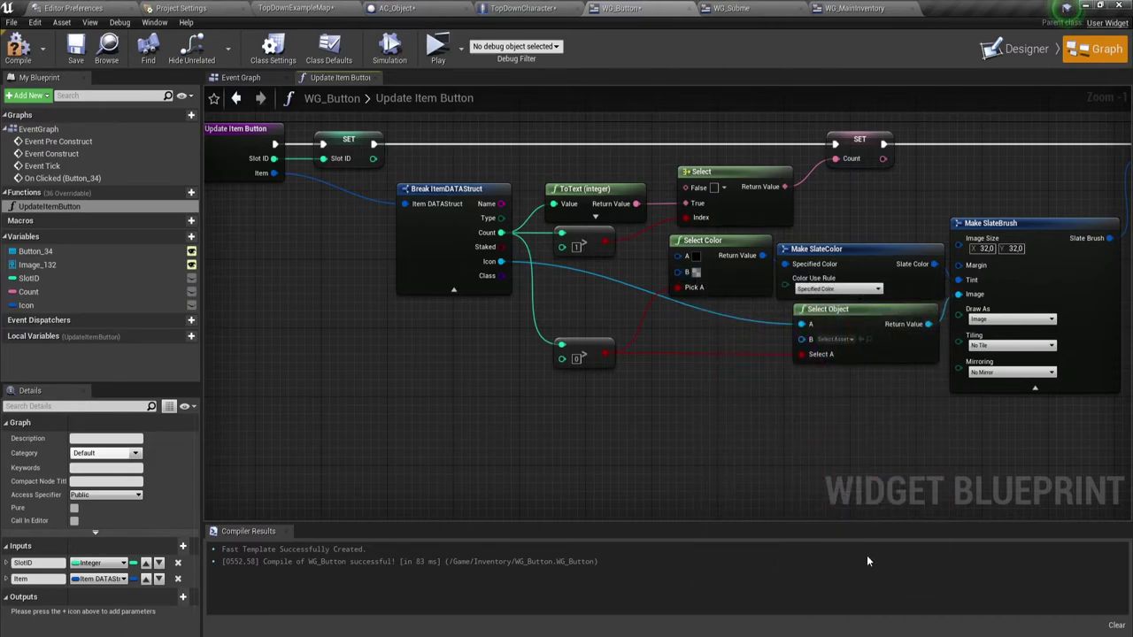
Step: Set Make SlateColor's Color Use Rule to Foreground Color and playtest the key pickup
left_click(836, 288)
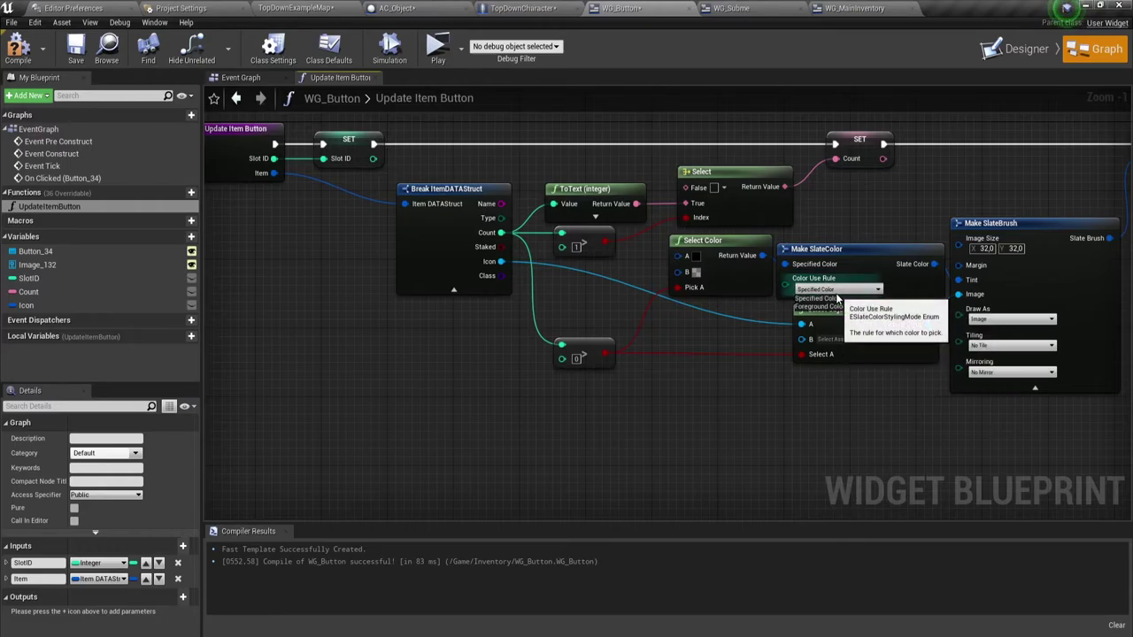
left_click(841, 306)
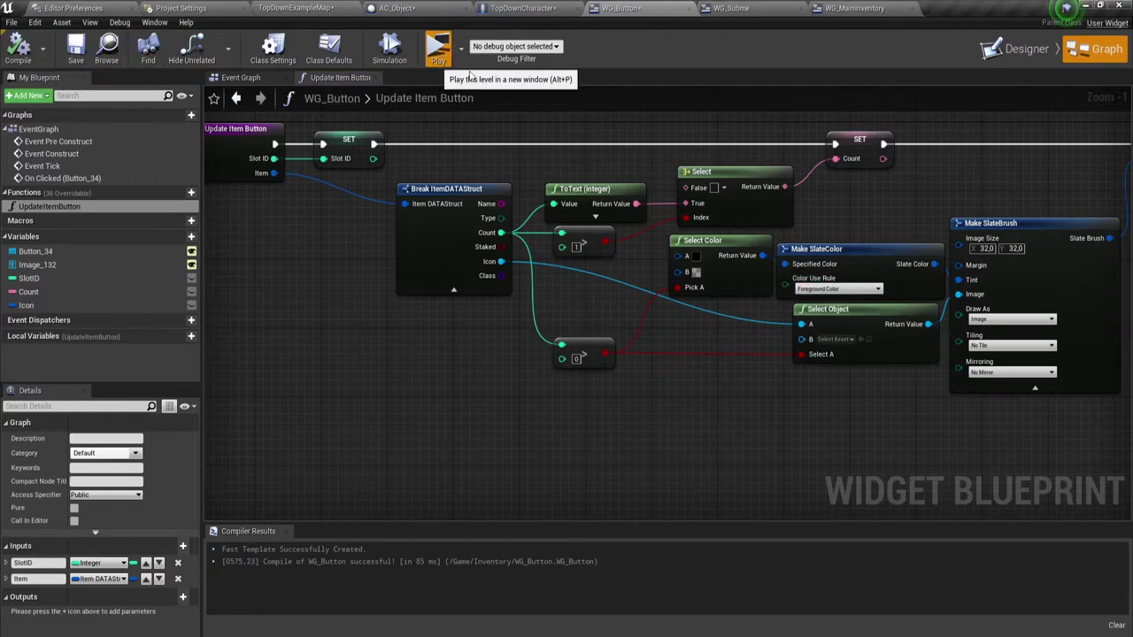
left_click(438, 49)
left_click(741, 331)
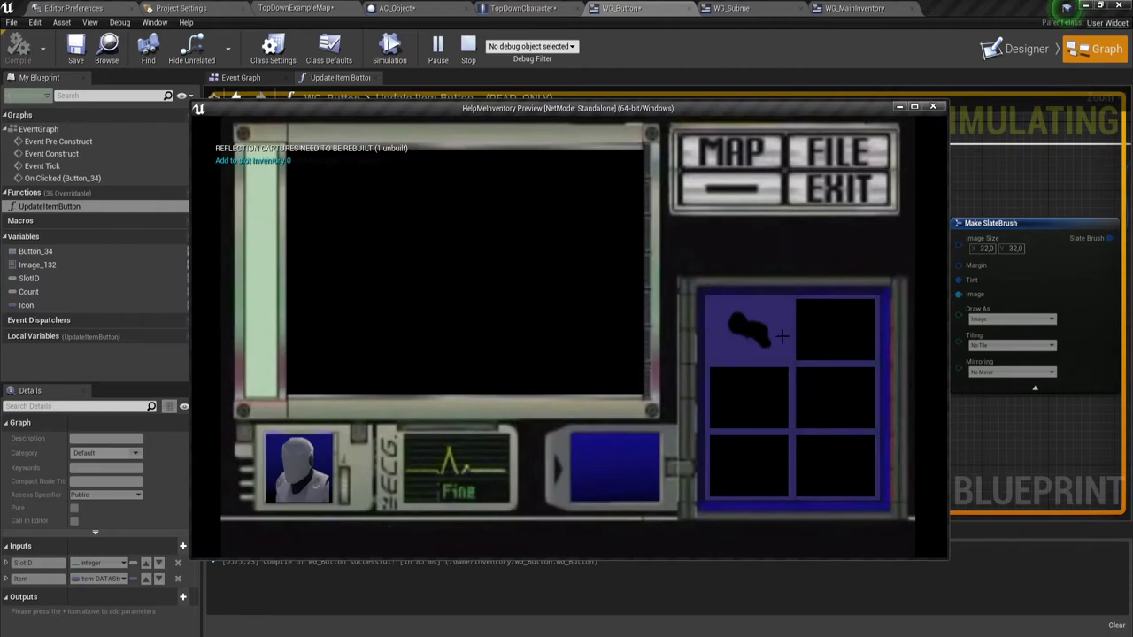
key("Escape")
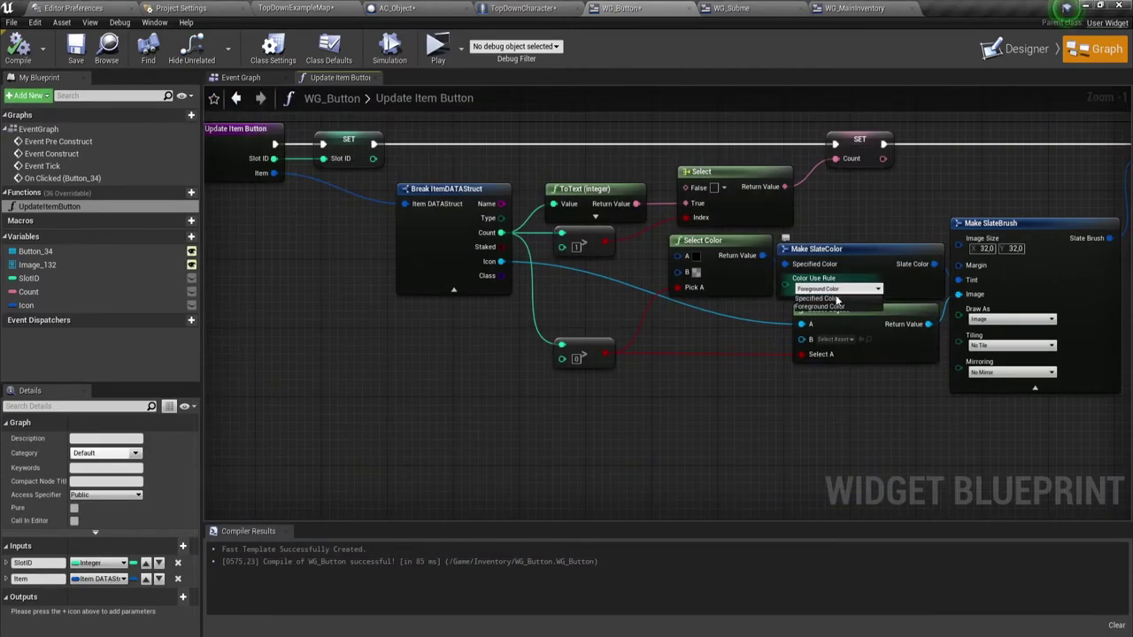
Step: Return the Color Use Rule to Specified Color and recompile WG_Button
left_click(837, 288)
left_click(828, 301)
left_click(16, 46)
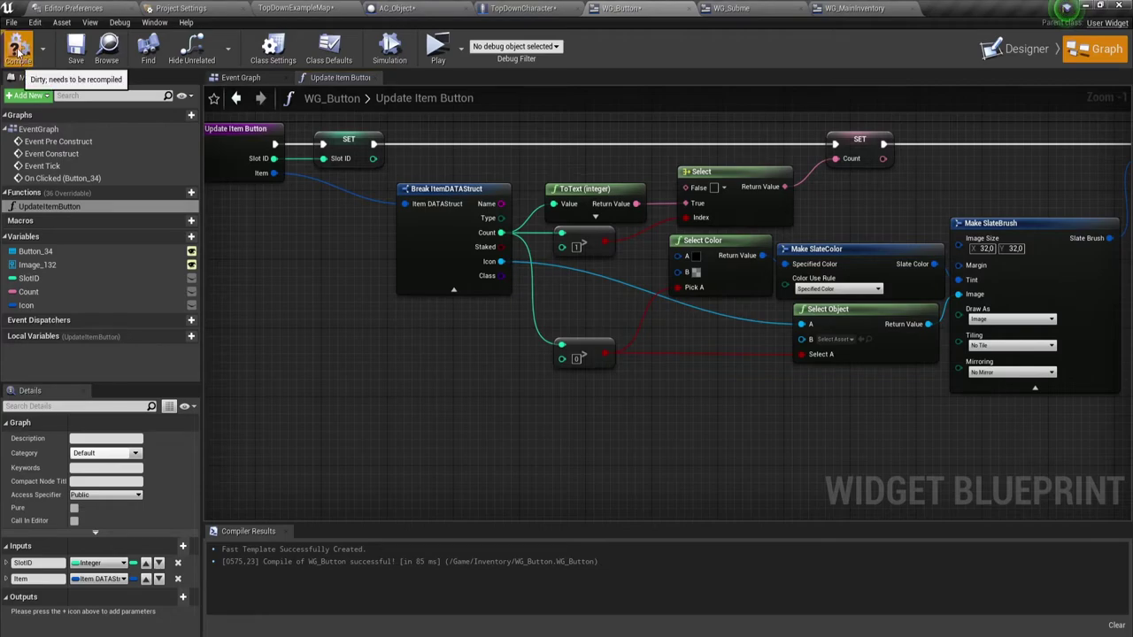
Step: Playtest collecting another item and check the inventory until a slot shows a stack count of 3
left_click(438, 48)
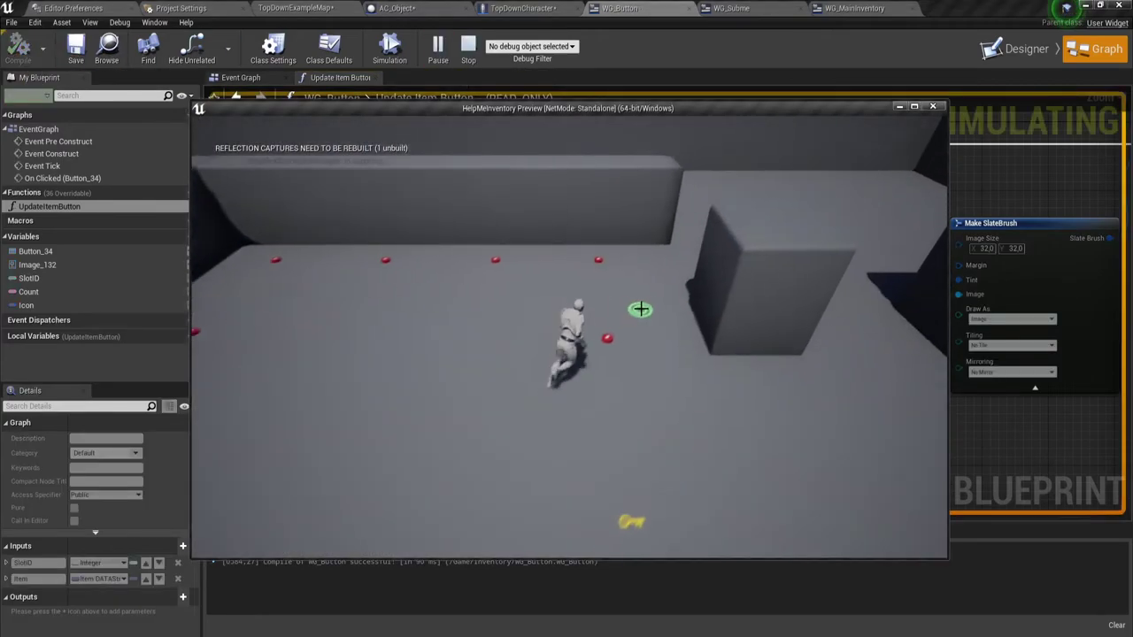
key("i")
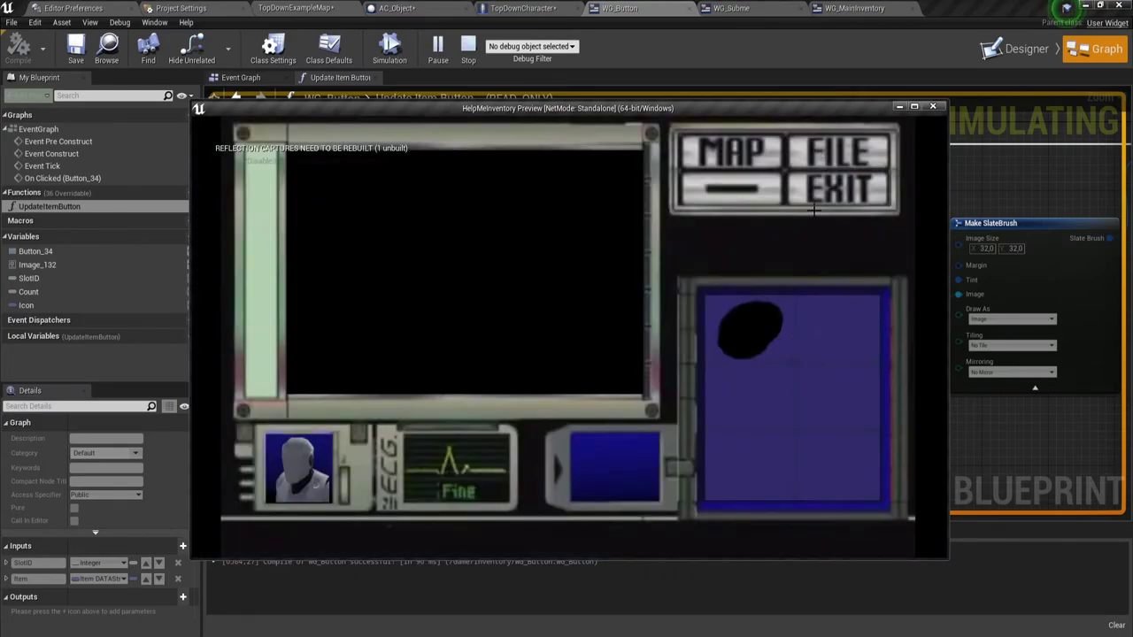
left_click(741, 199)
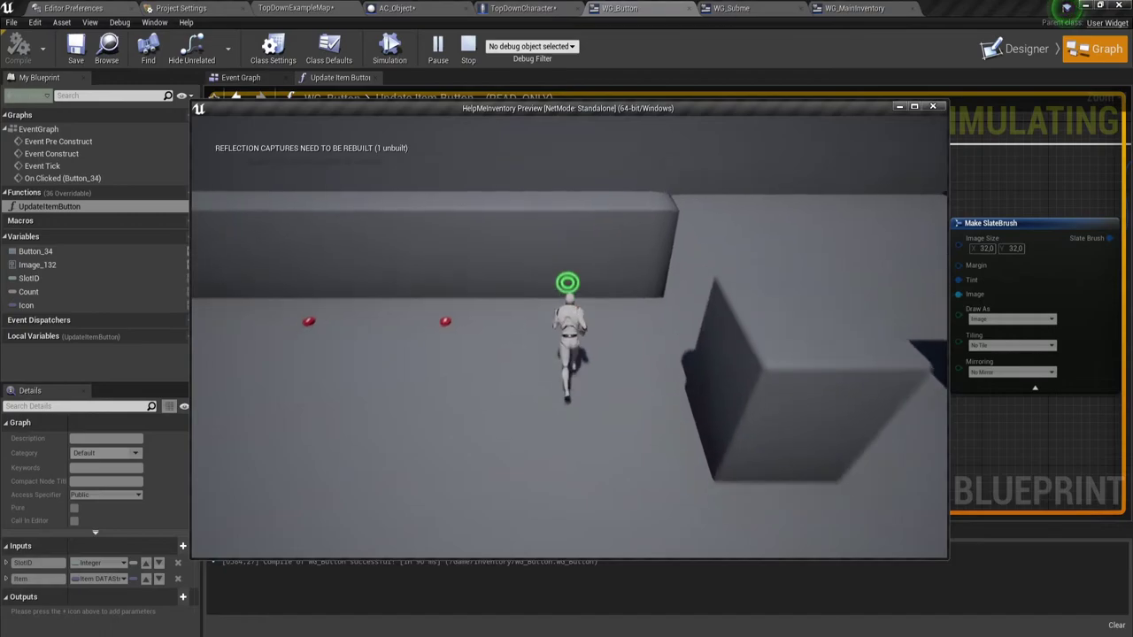
key("i")
key("i")
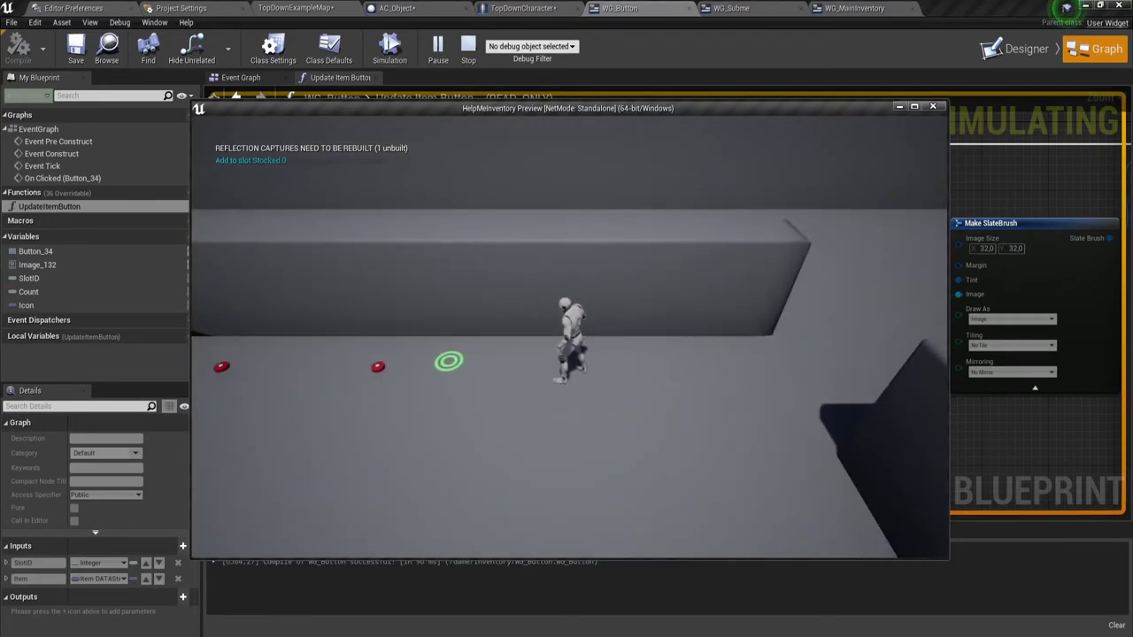
key("i")
key("i")
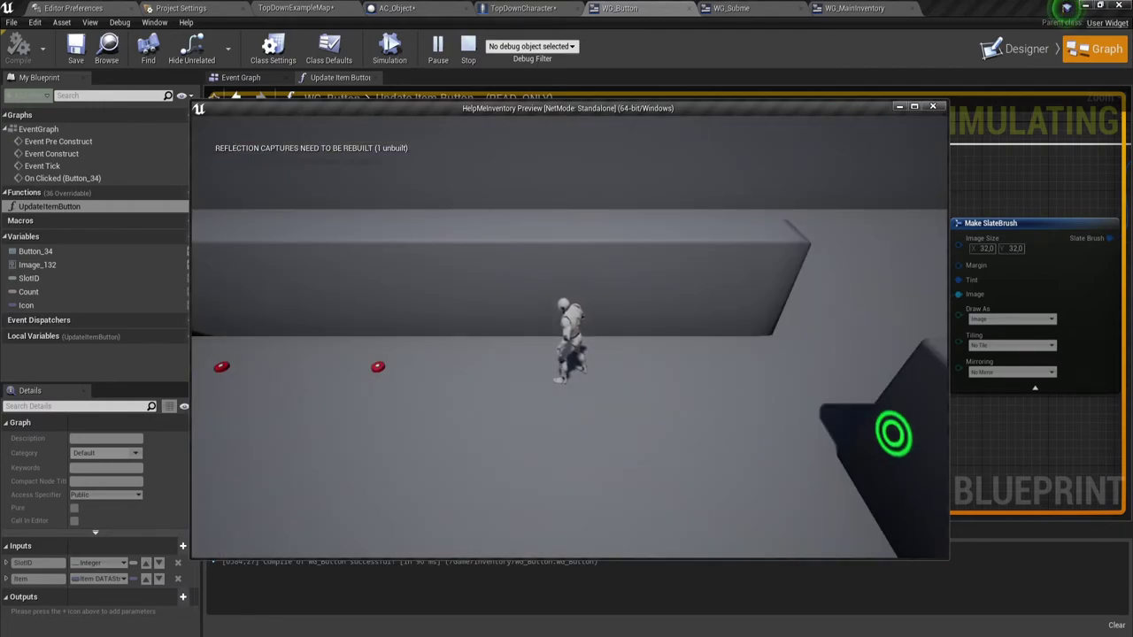
key("i")
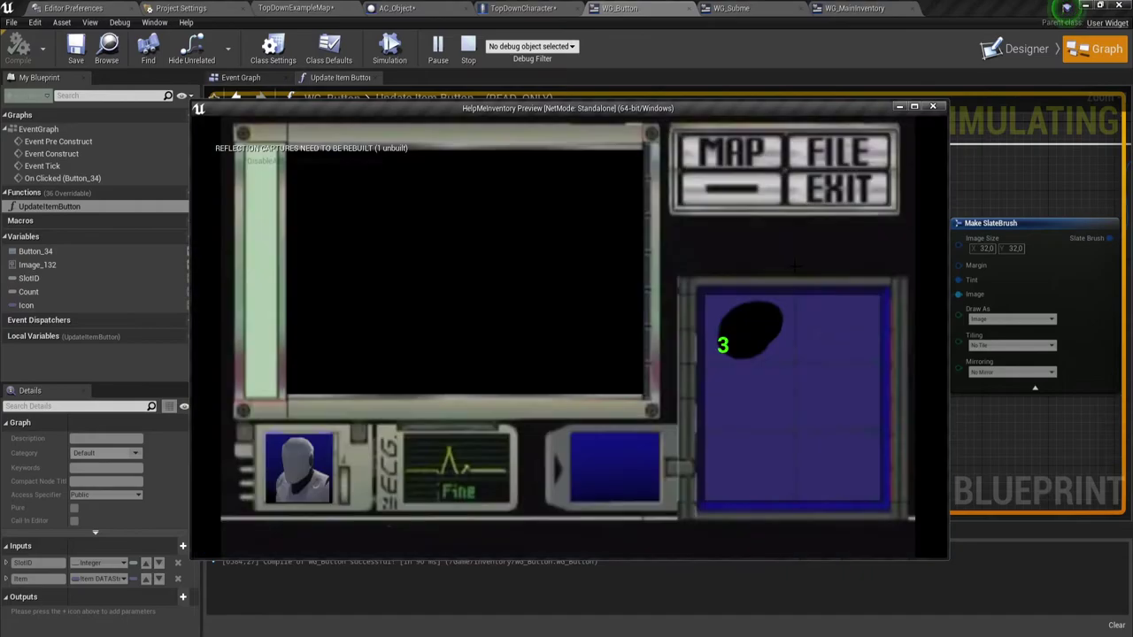
key("Escape")
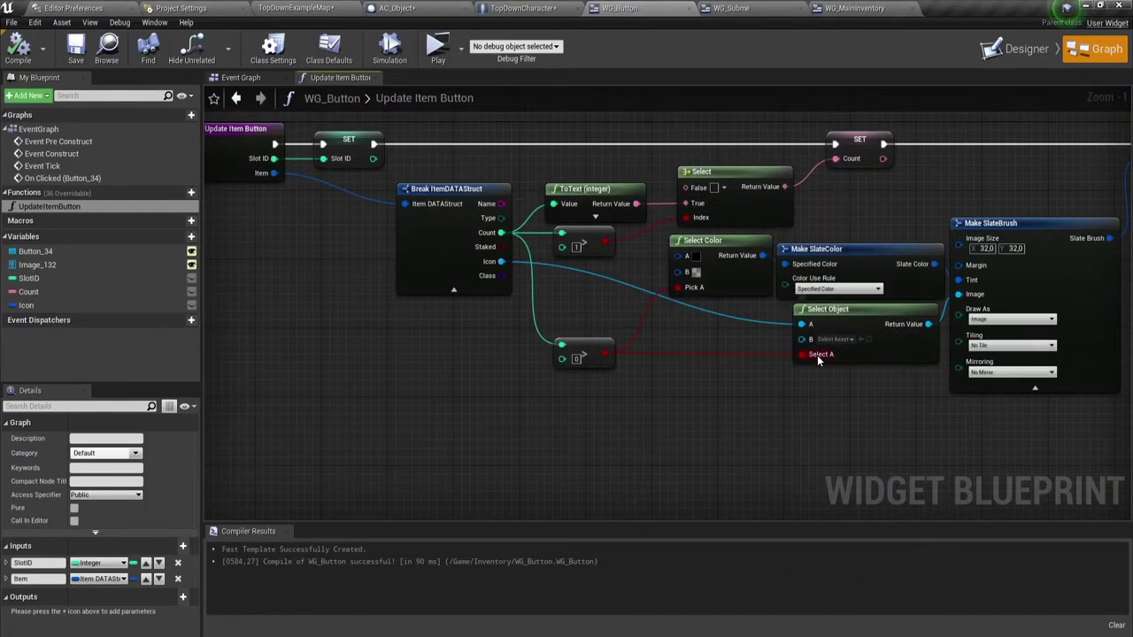
Step: Leave Select Object's B asset unchanged and connect the item Icon to its A input
left_click(837, 339)
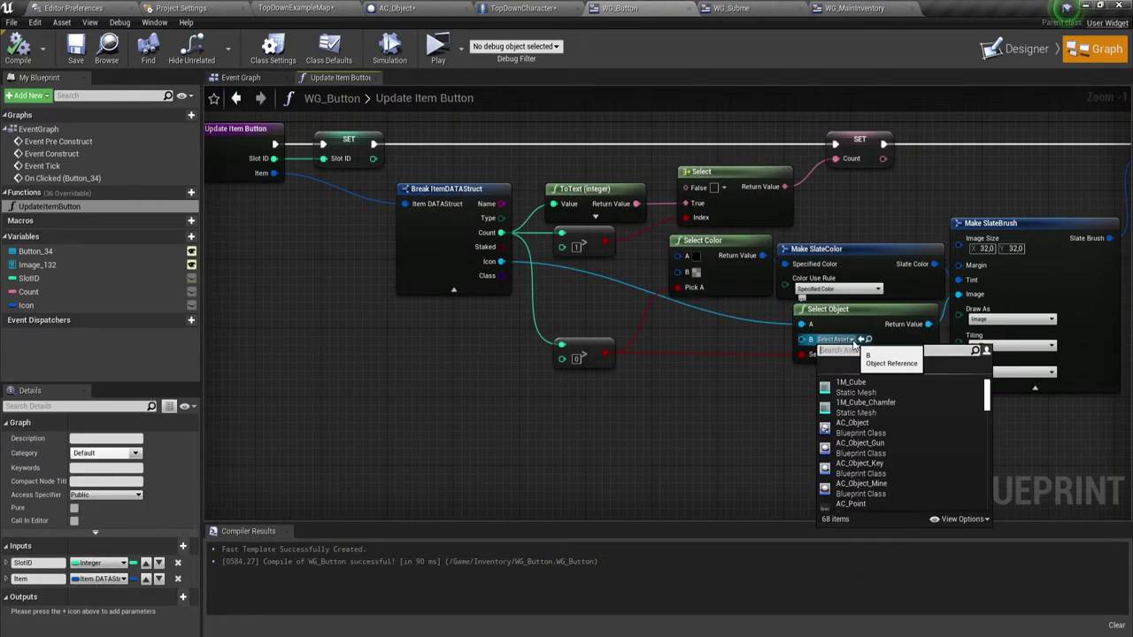
scroll(853, 344, "down", 3)
scroll(853, 344, "up", 2)
scroll(853, 343, "up", 2)
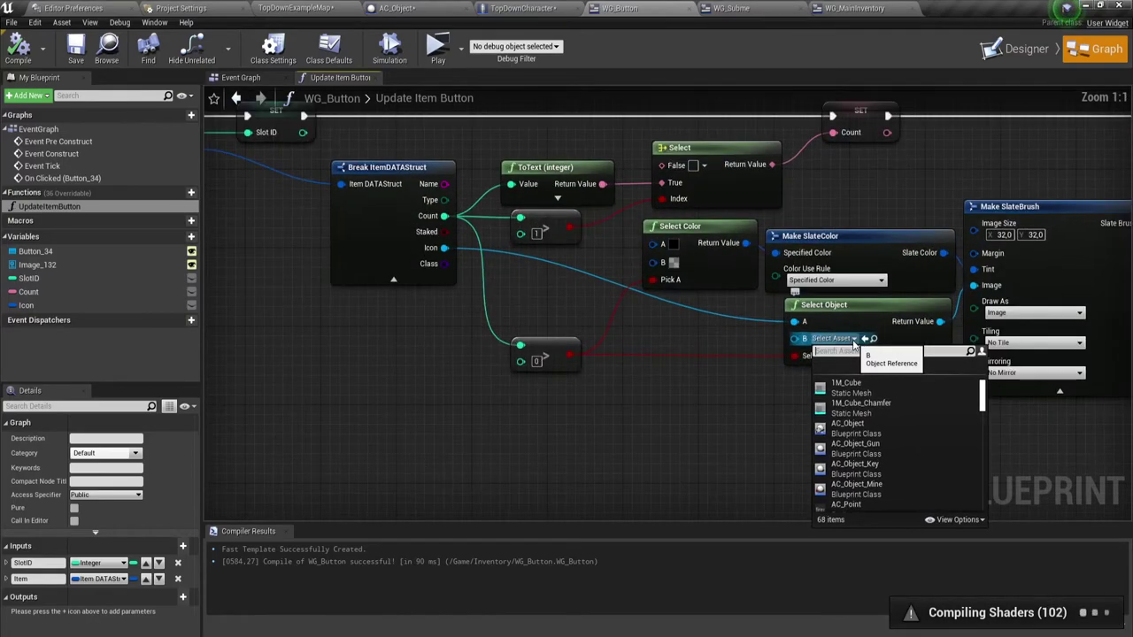
left_click(748, 356)
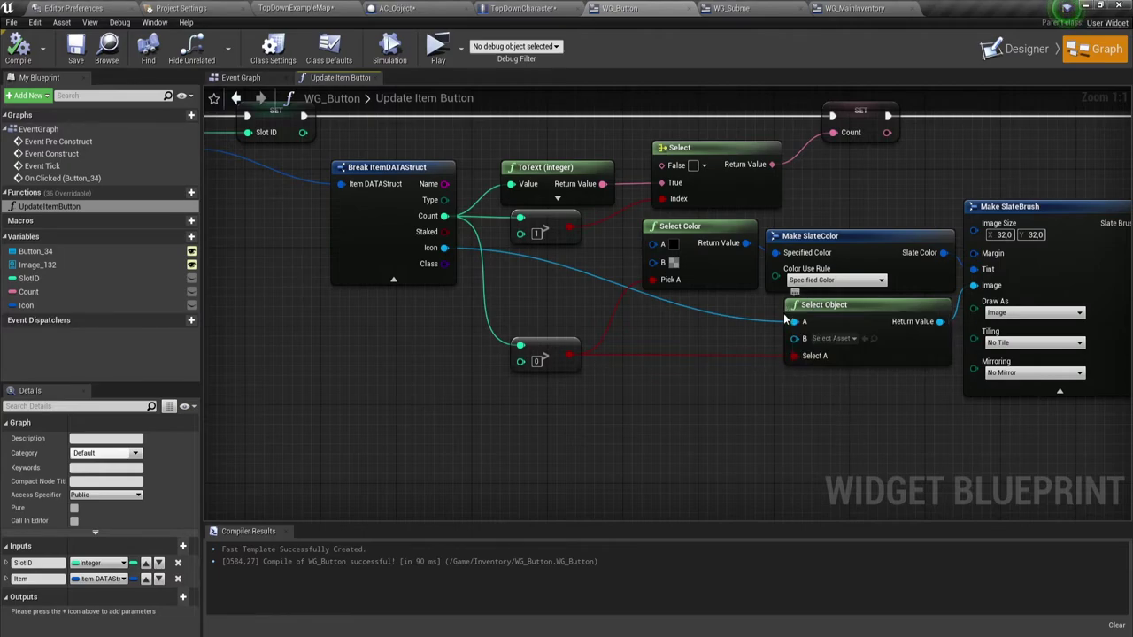
left_click_drag(784, 321, 788, 321)
right_click_drag(937, 383, 602, 354)
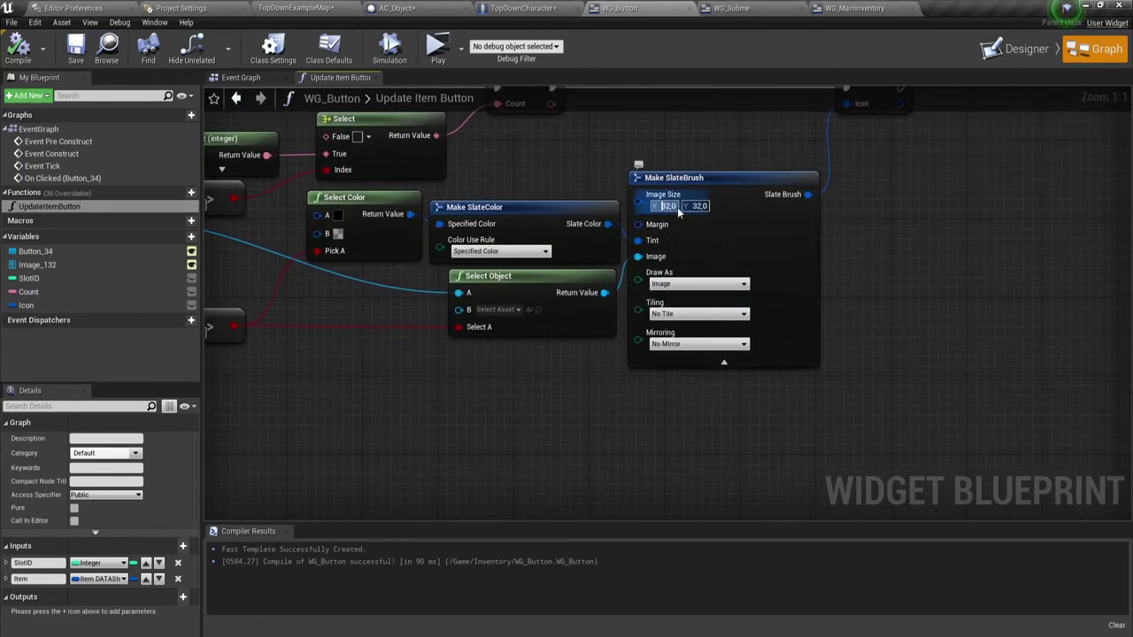
Step: Check the Picture folder and WG_MainInventory designer, leaving the brush size at 32 for now
left_click(672, 206)
left_click(713, 51)
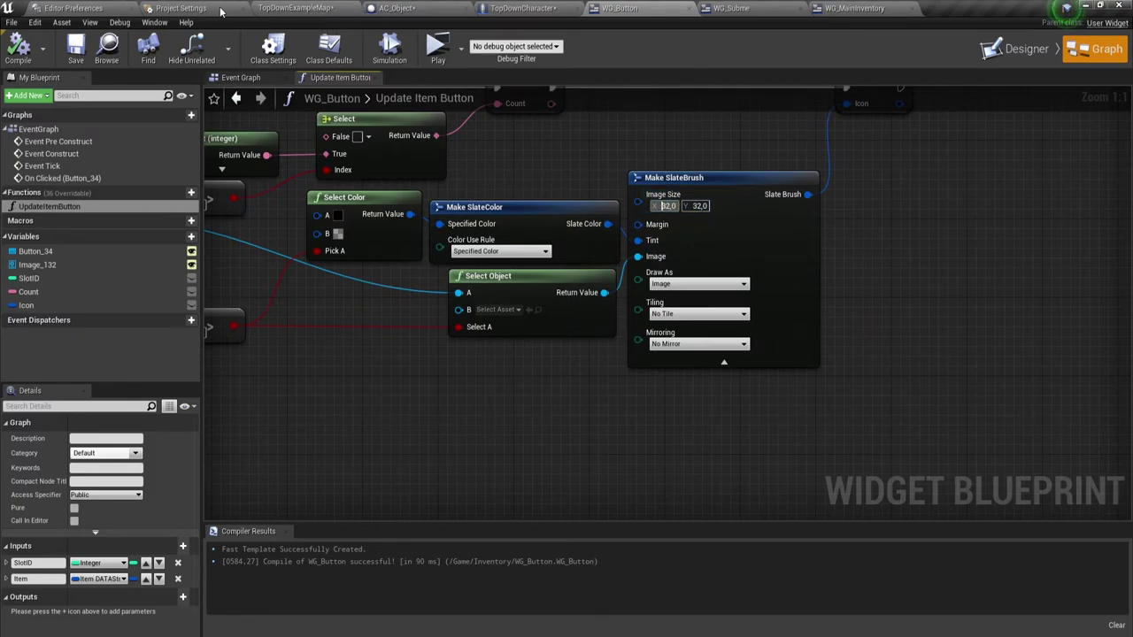
left_click(312, 8)
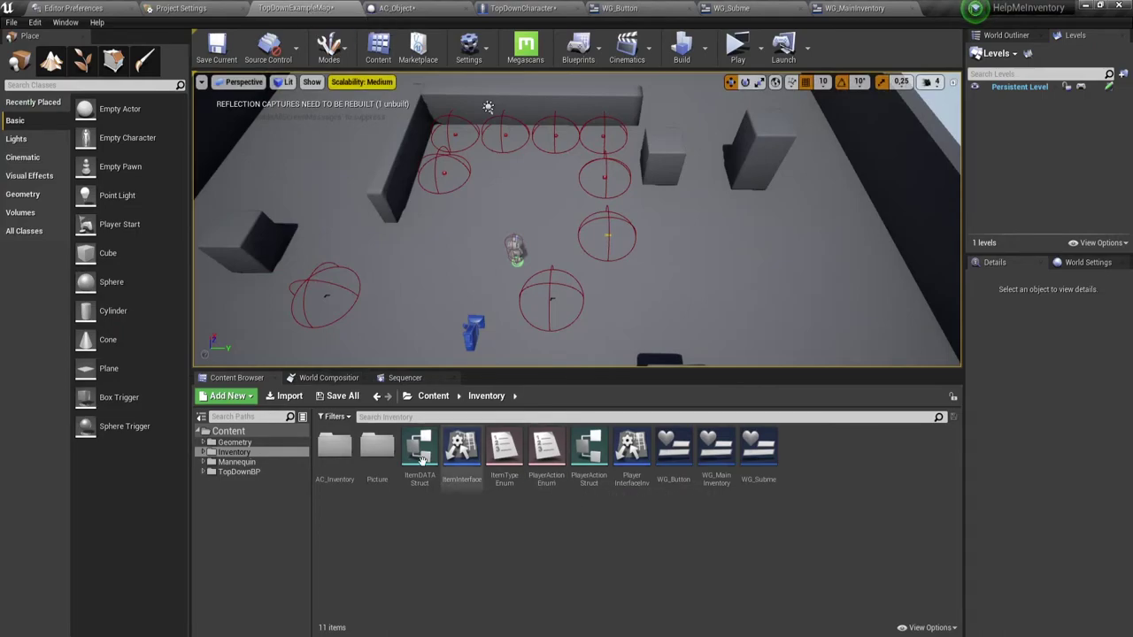
double_click(375, 450)
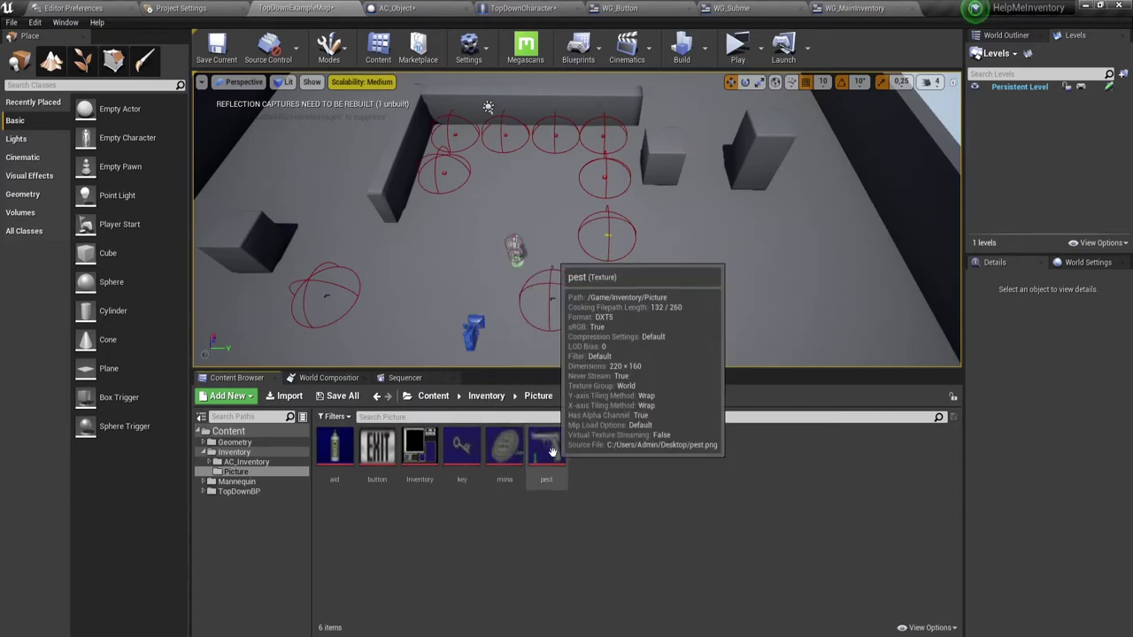
left_click(848, 11)
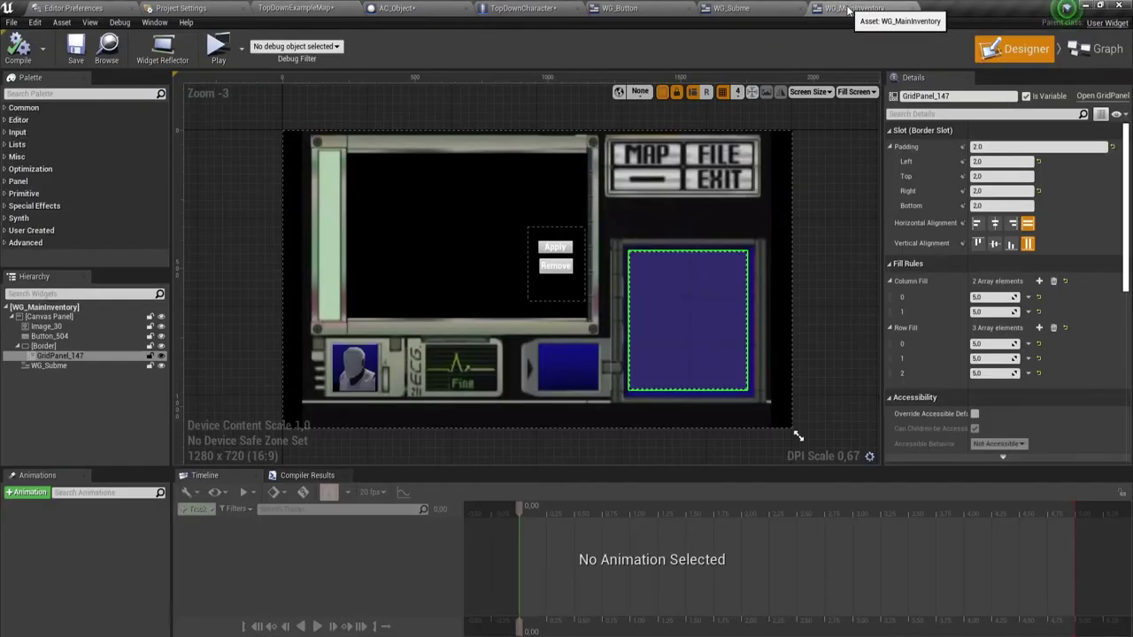
left_click(624, 8)
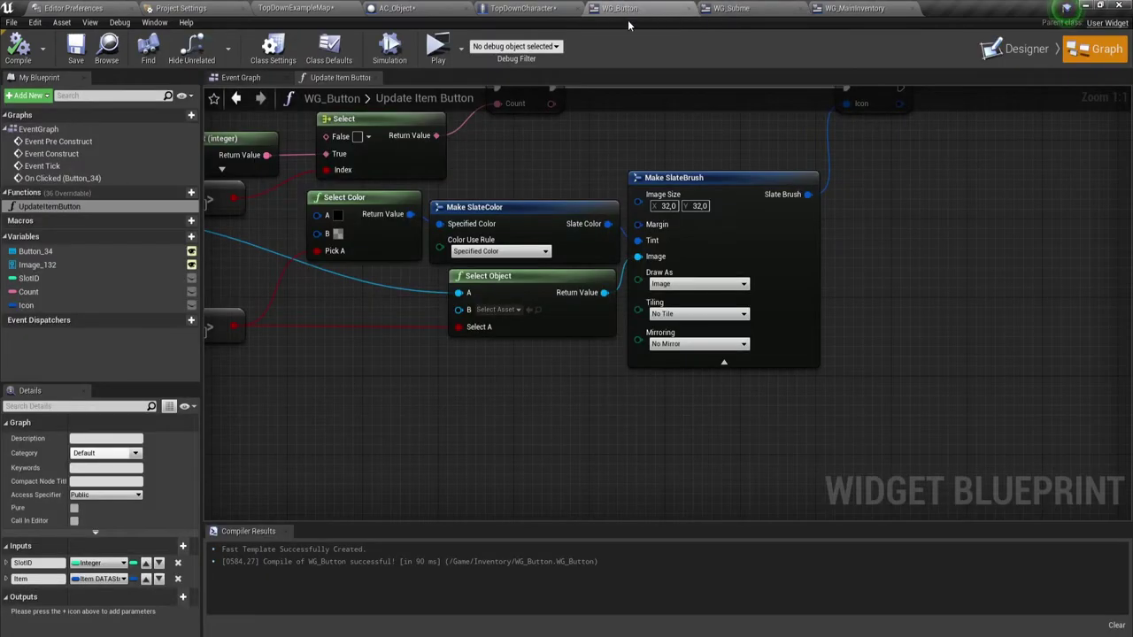
Step: Set Make SlateBrush Image Size to 260 by 132 and start a playtest
left_click(670, 207)
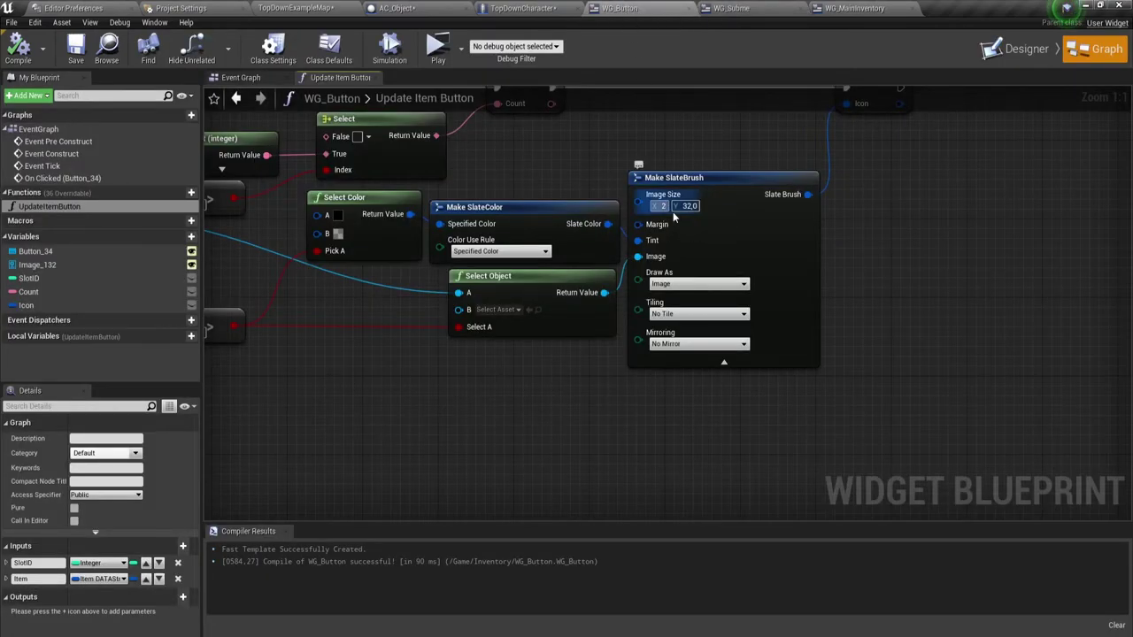
type("060")
left_click(694, 207)
type("132")
key("Return")
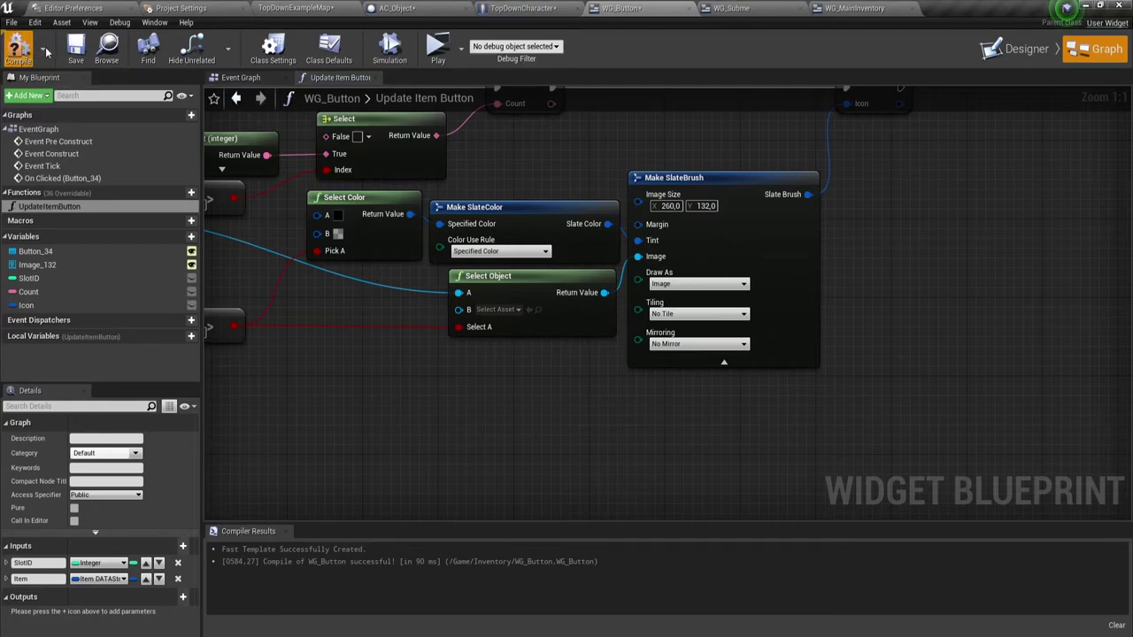
left_click(437, 49)
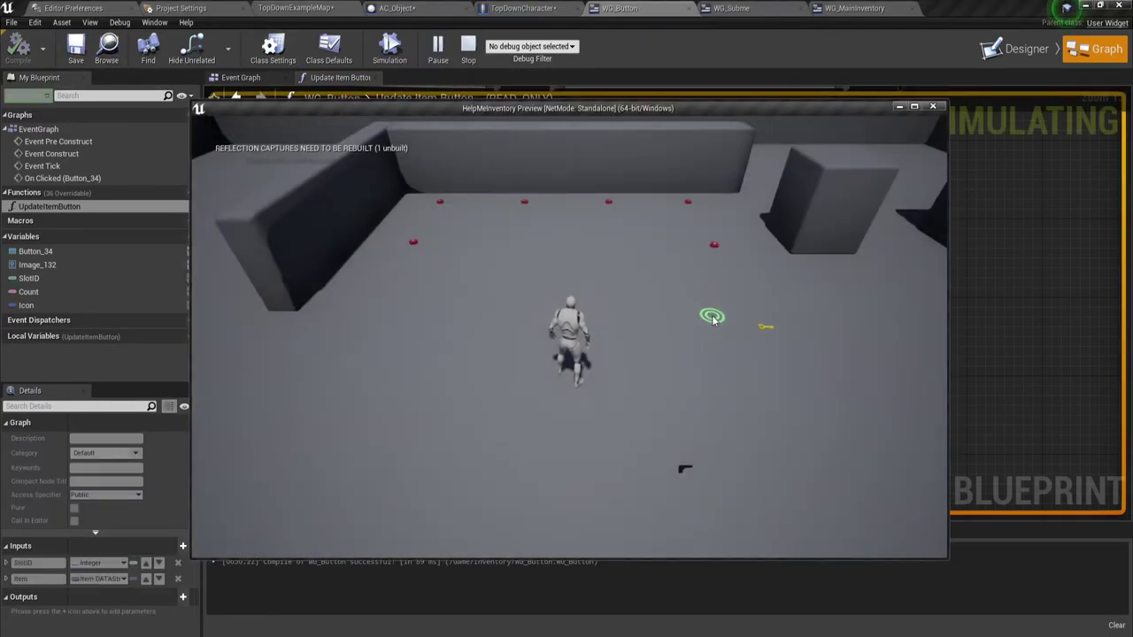
Step: Open the inventory, select the key slot to reveal Remove, then return to WG_Button's Designer
key("i")
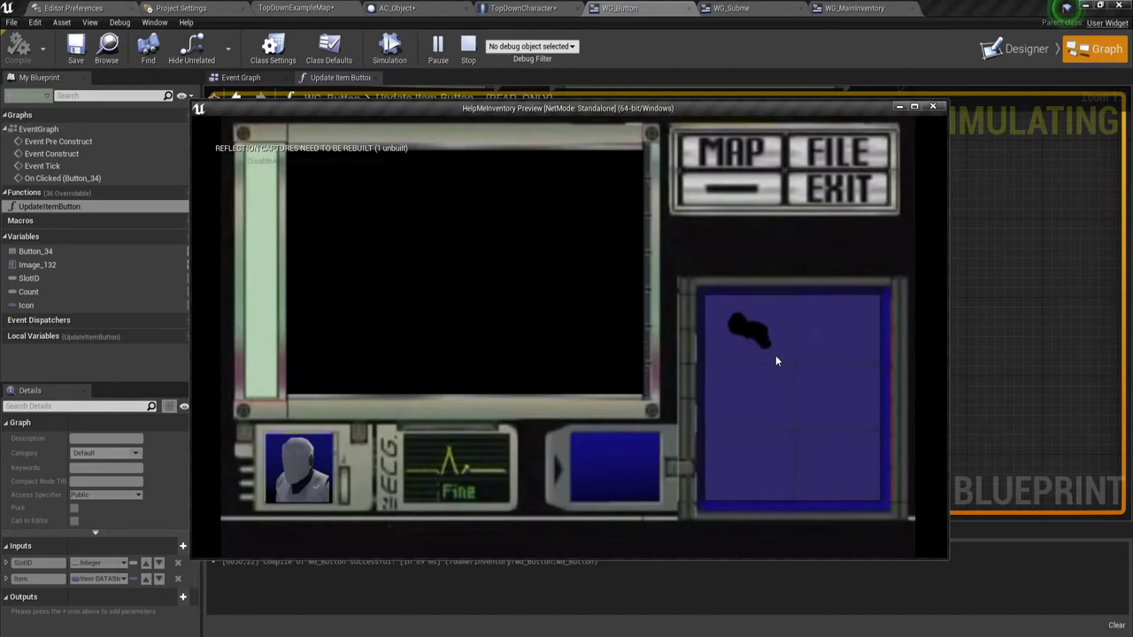
left_click(733, 331)
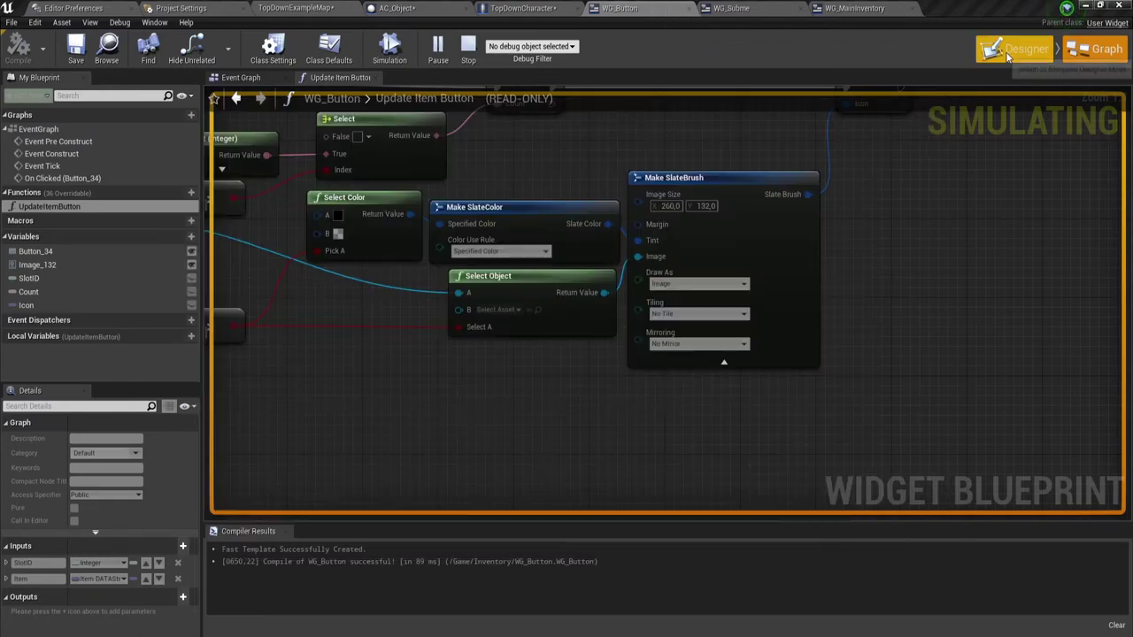
left_click(649, 12)
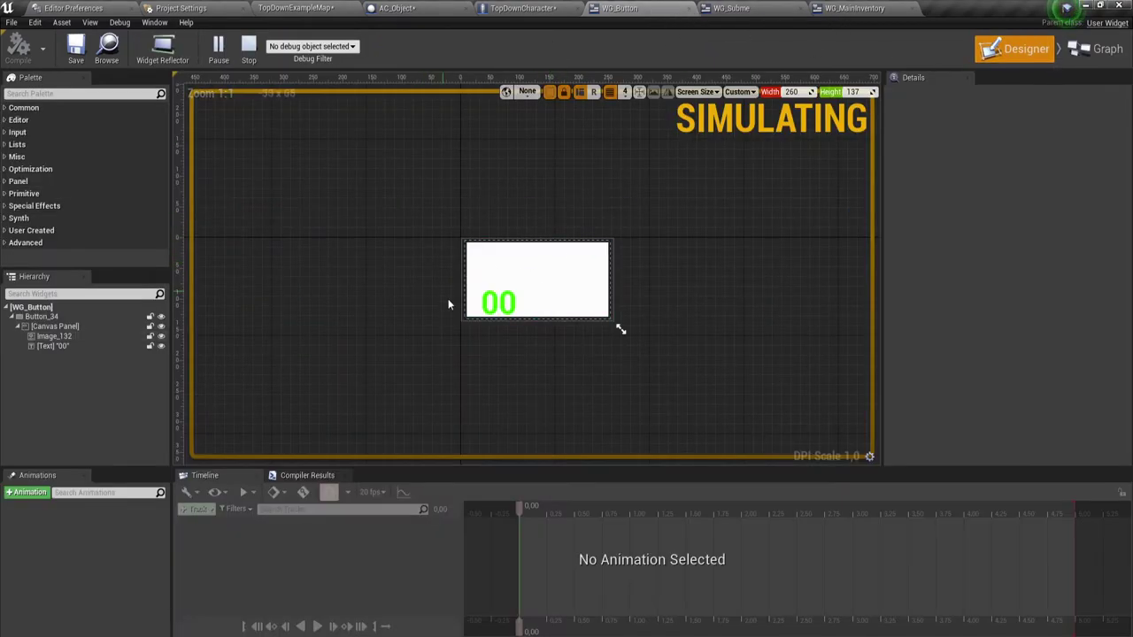
Step: Set Image_132's Color and Opacity alpha to 0 and stop the running playtest
left_click(576, 265)
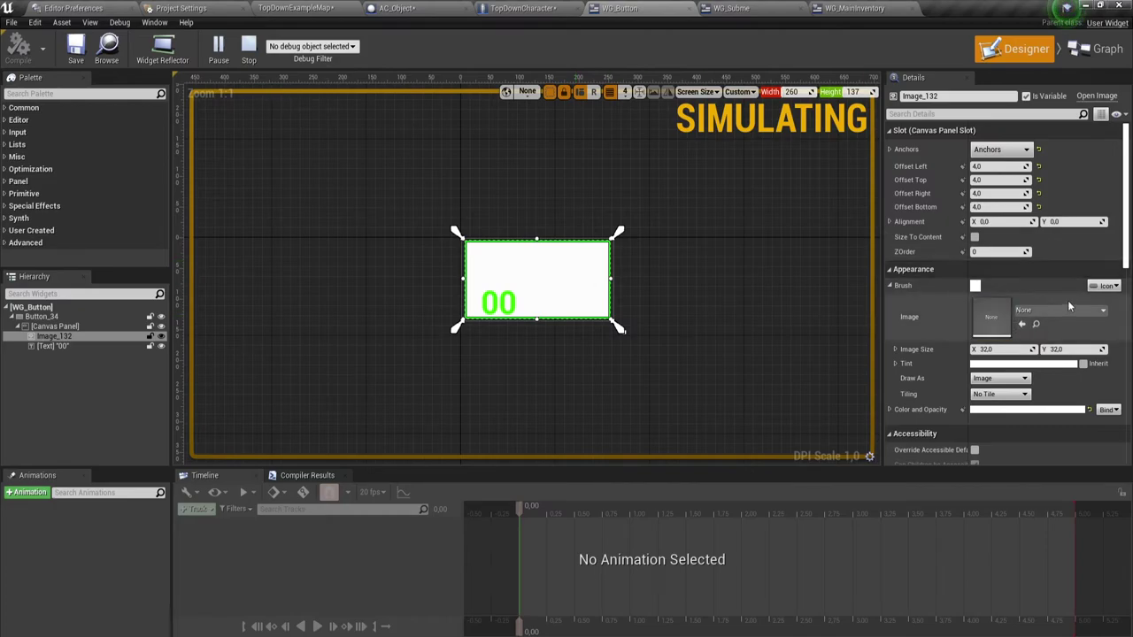
scroll(1007, 285, "down", 2)
scroll(1006, 285, "down", 1)
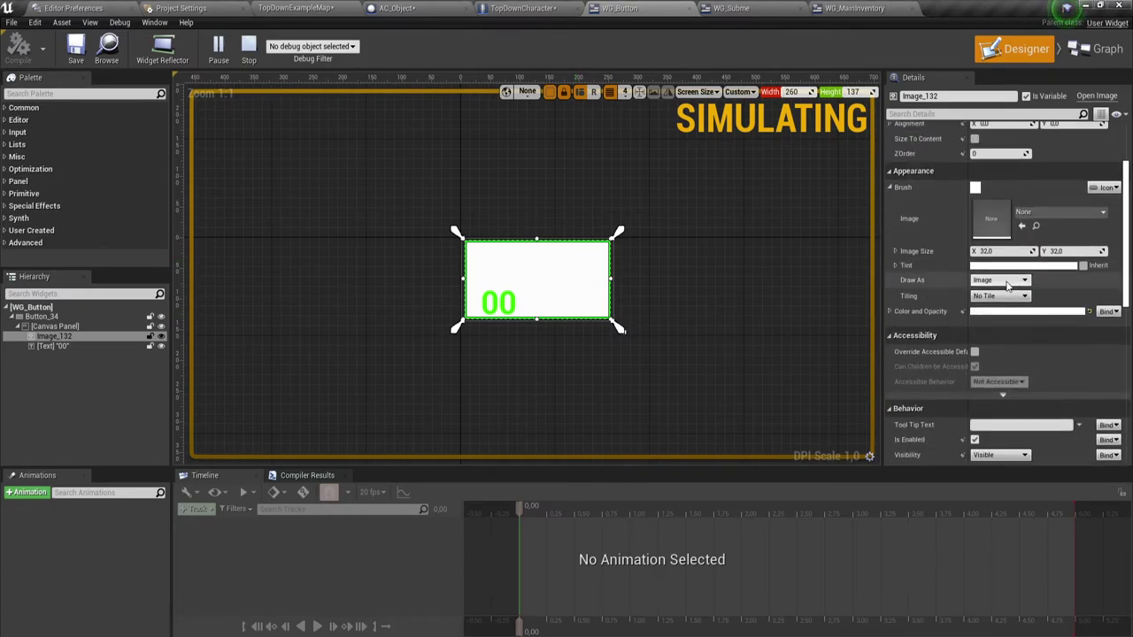
scroll(1007, 285, "up", 1)
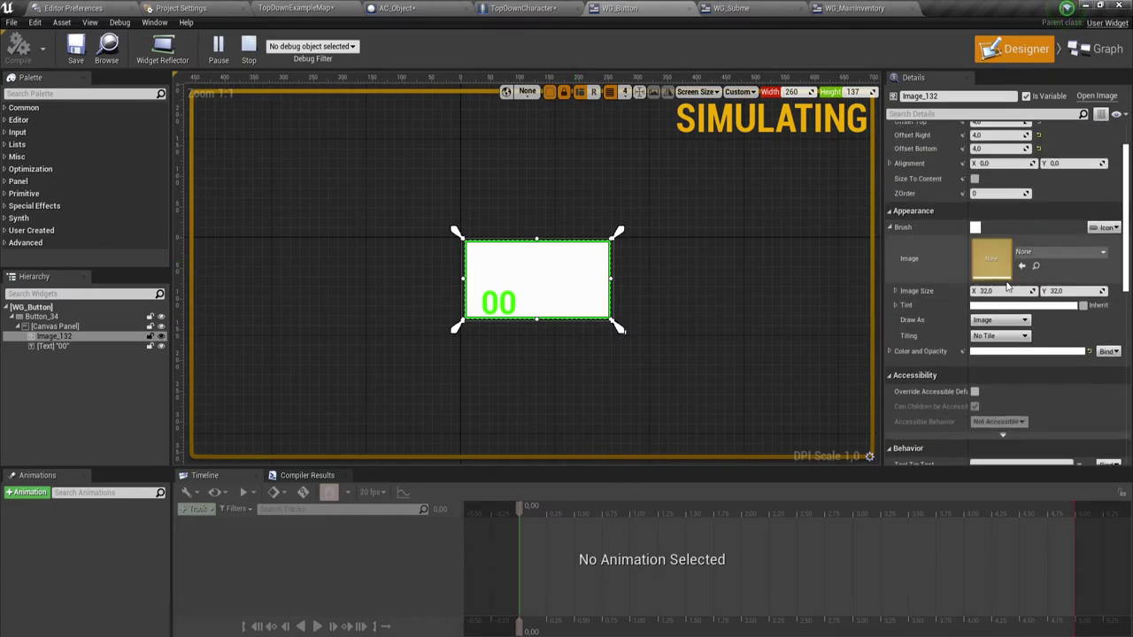
left_click(1007, 352)
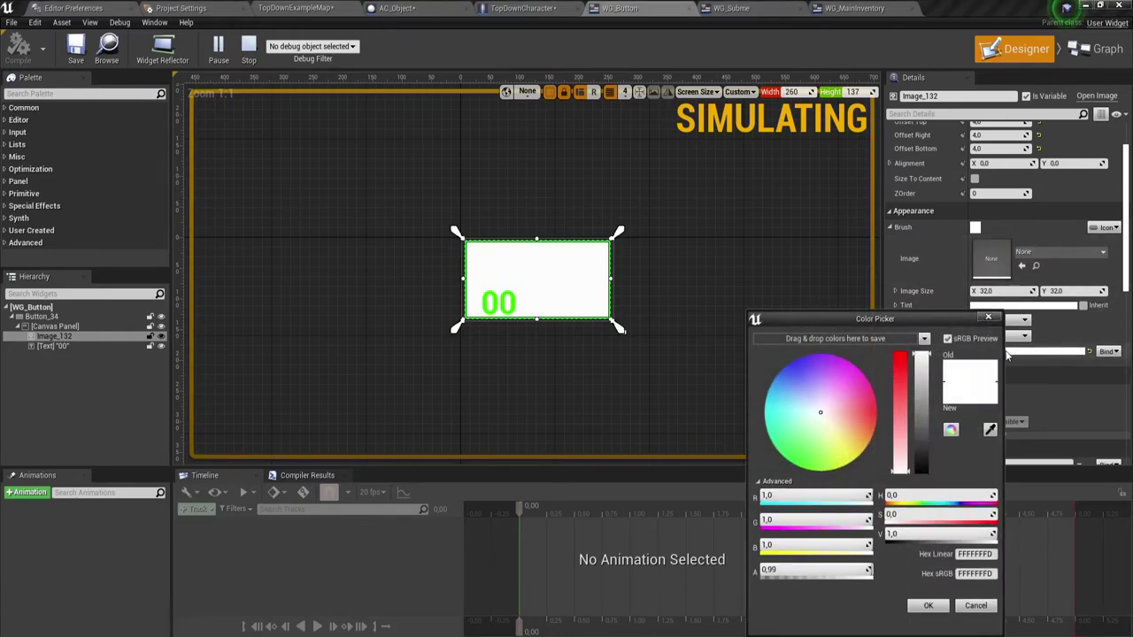
left_click(768, 569)
type("0,099")
key("Return")
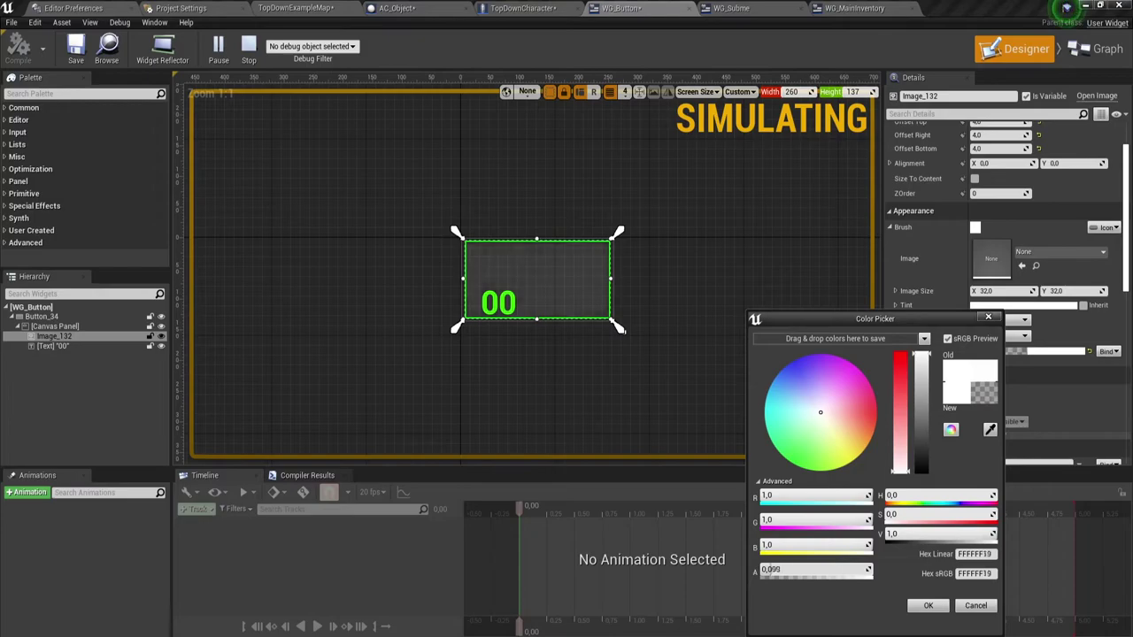
left_click_drag(866, 571, 823, 571)
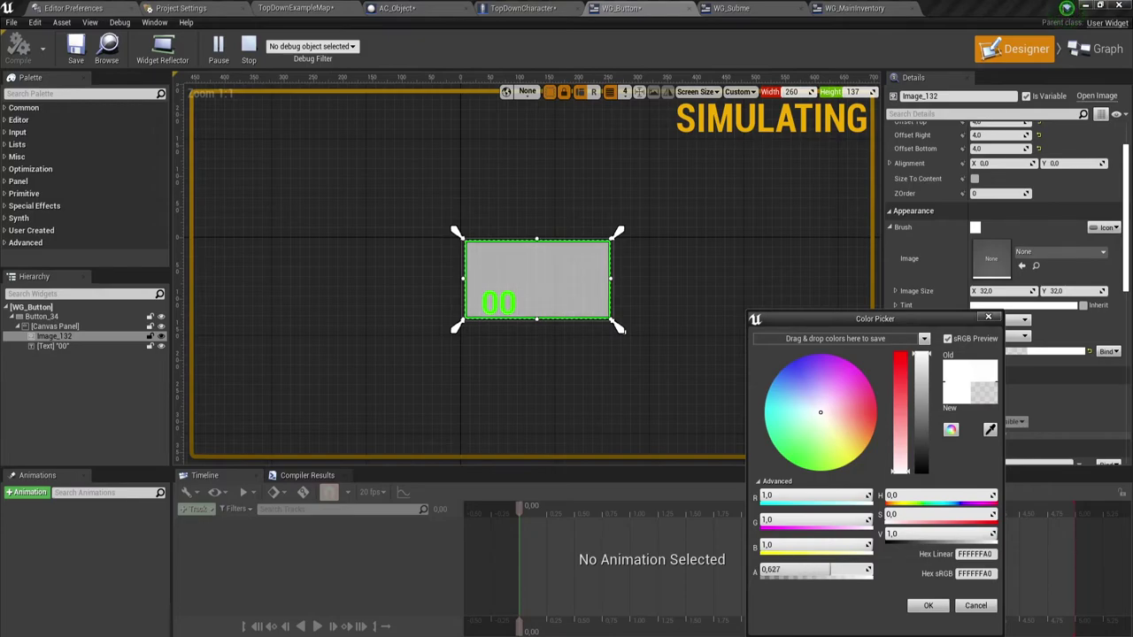
left_click(927, 605)
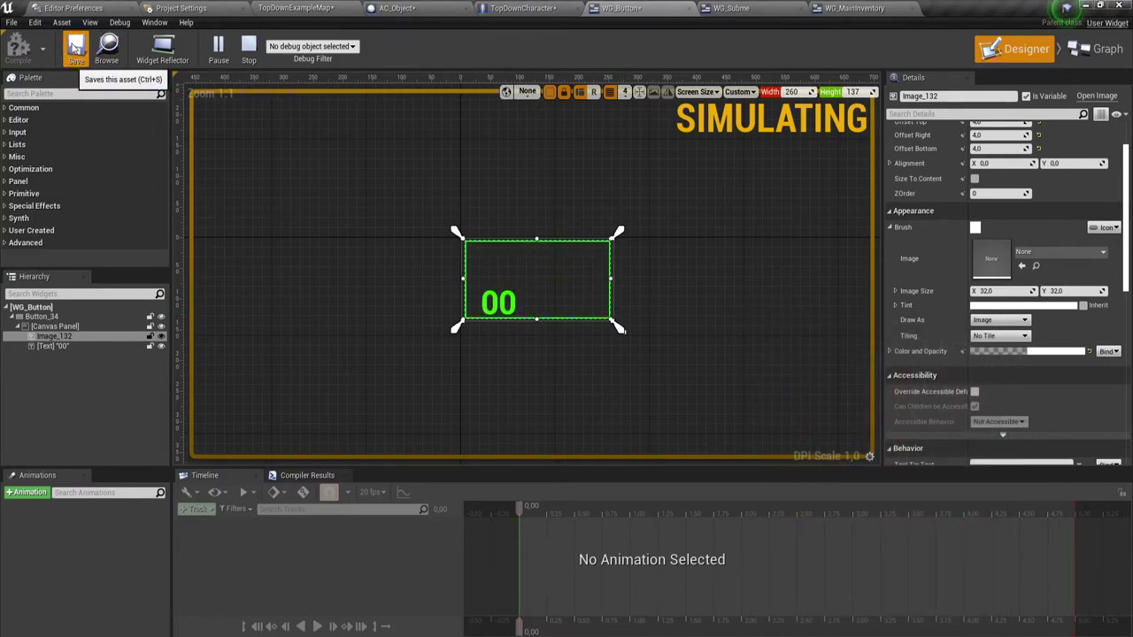
left_click(249, 48)
Step: Run a quick playtest, pick up the key, view the inventory, then close the preview
left_click(216, 46)
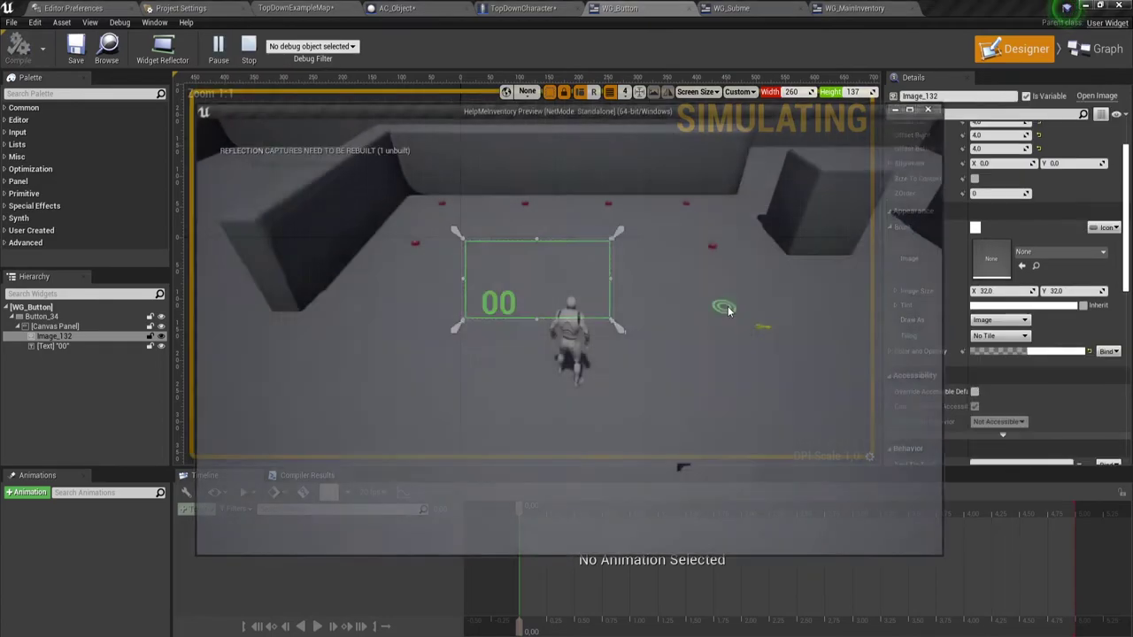
left_click(744, 318)
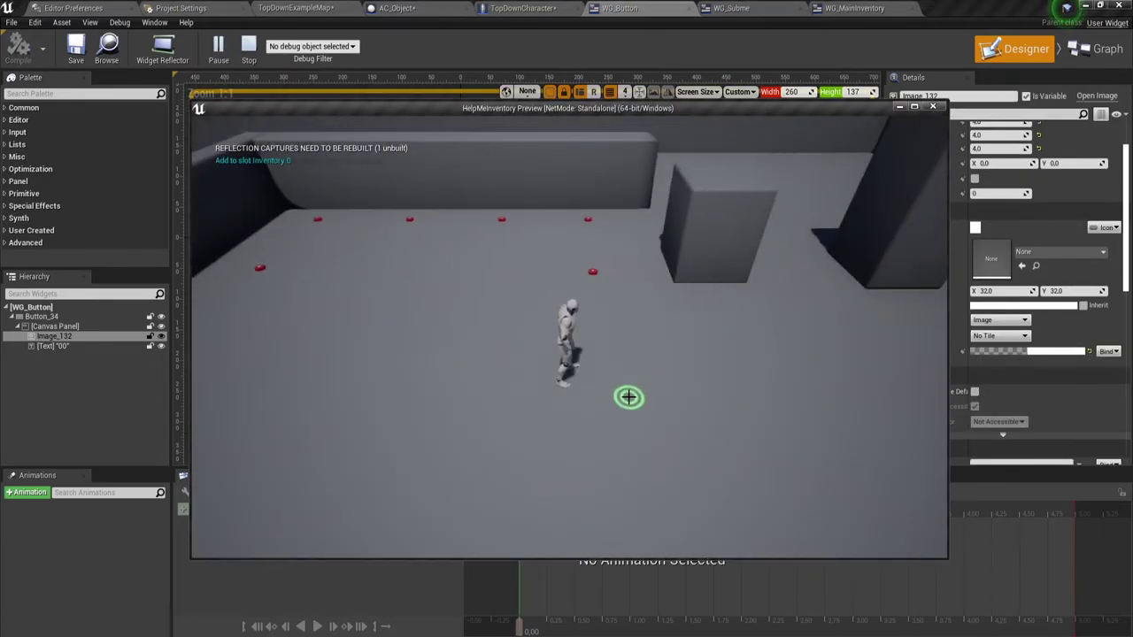
key("i")
key("Escape")
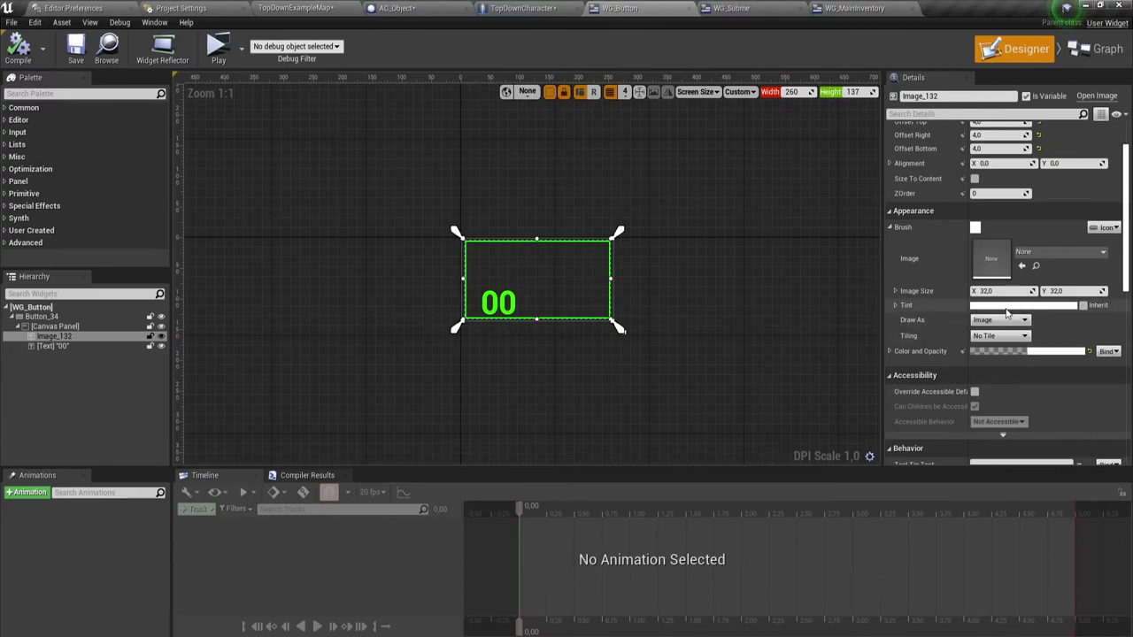
Step: Restore Image_132's alpha to 1.0 and compile the WG_Button widget
left_click(1017, 354)
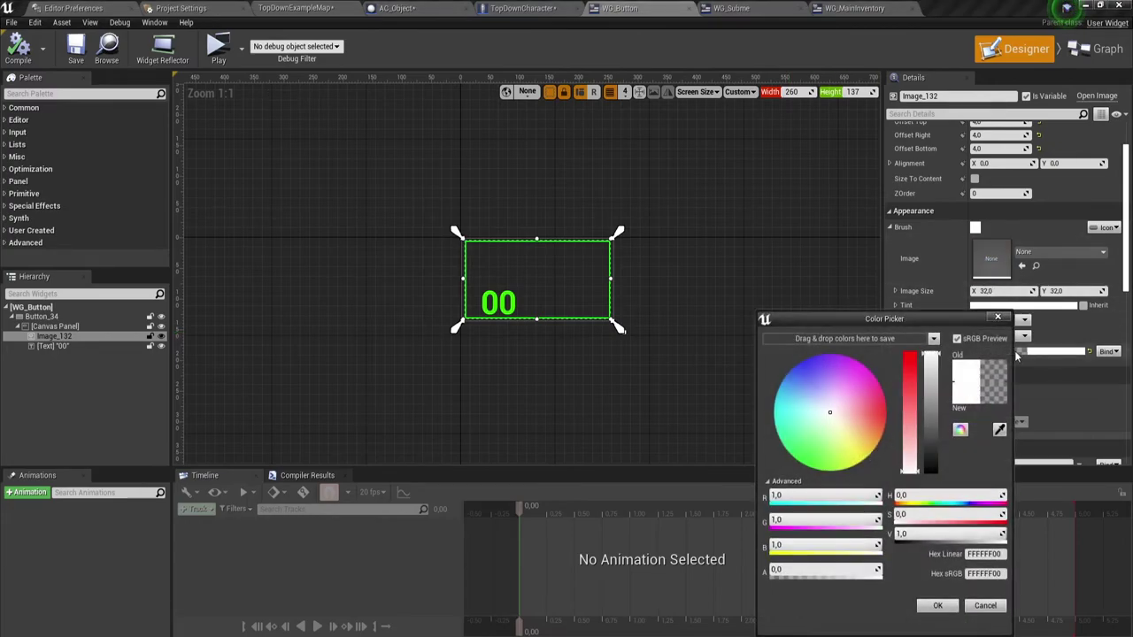
left_click_drag(797, 569, 872, 573)
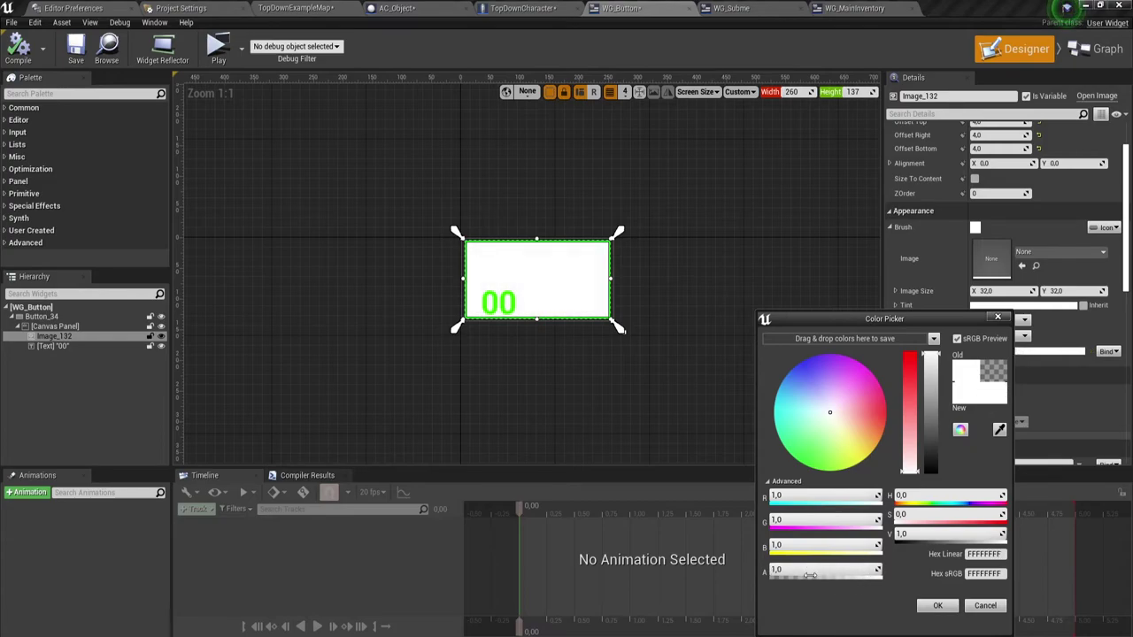
left_click(938, 605)
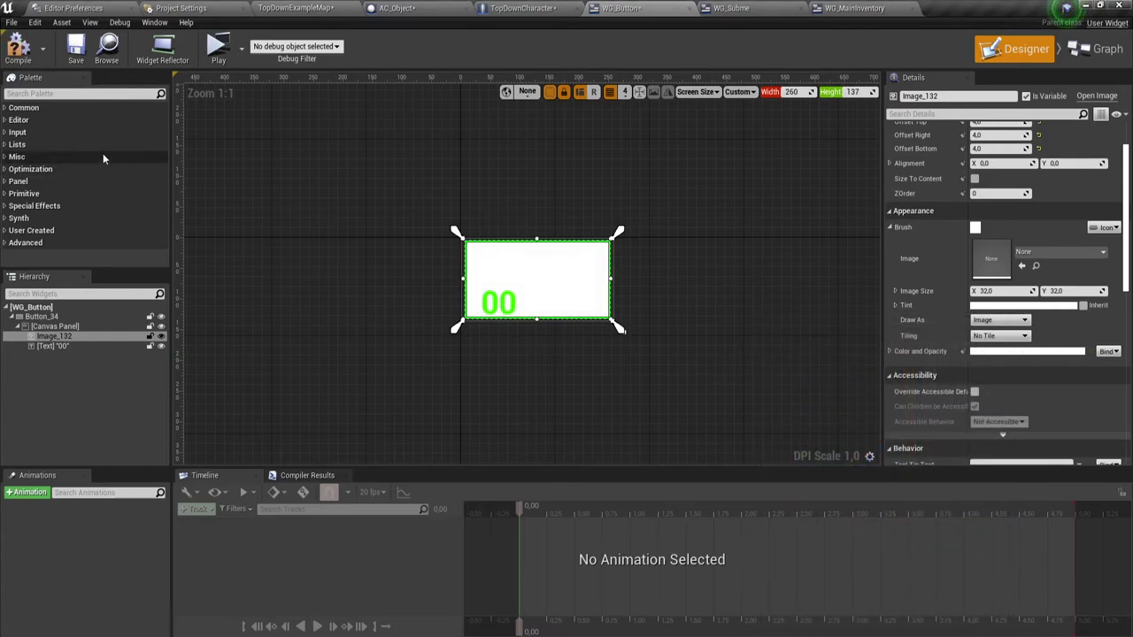
left_click(20, 54)
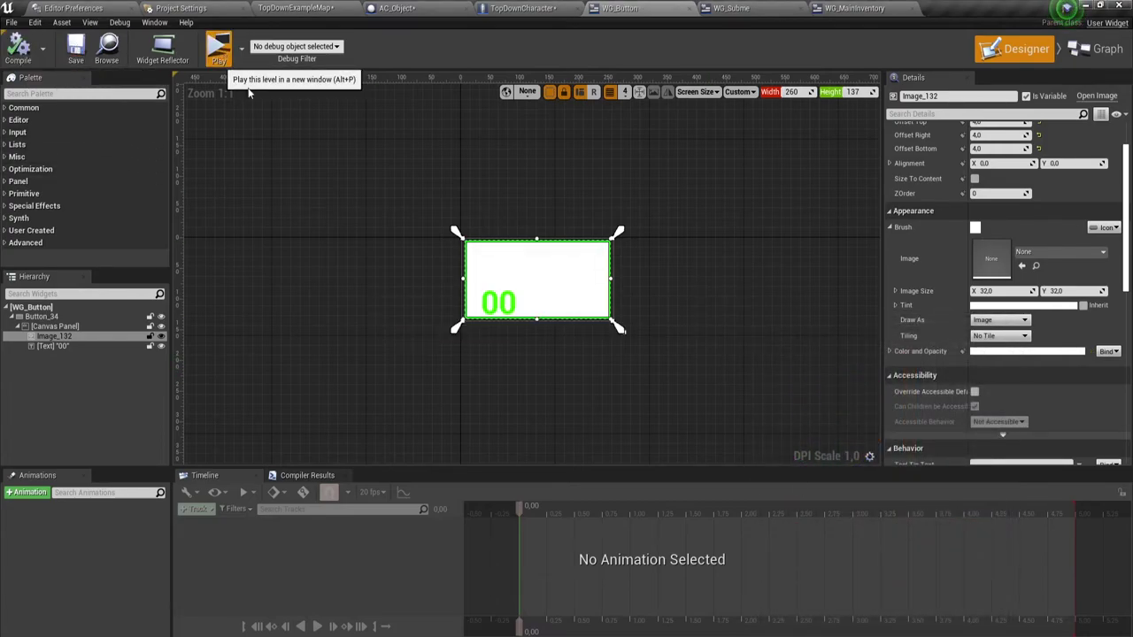
Step: Start a playtest, walk to the key, and open then close the inventory
left_click(218, 49)
left_click(765, 328)
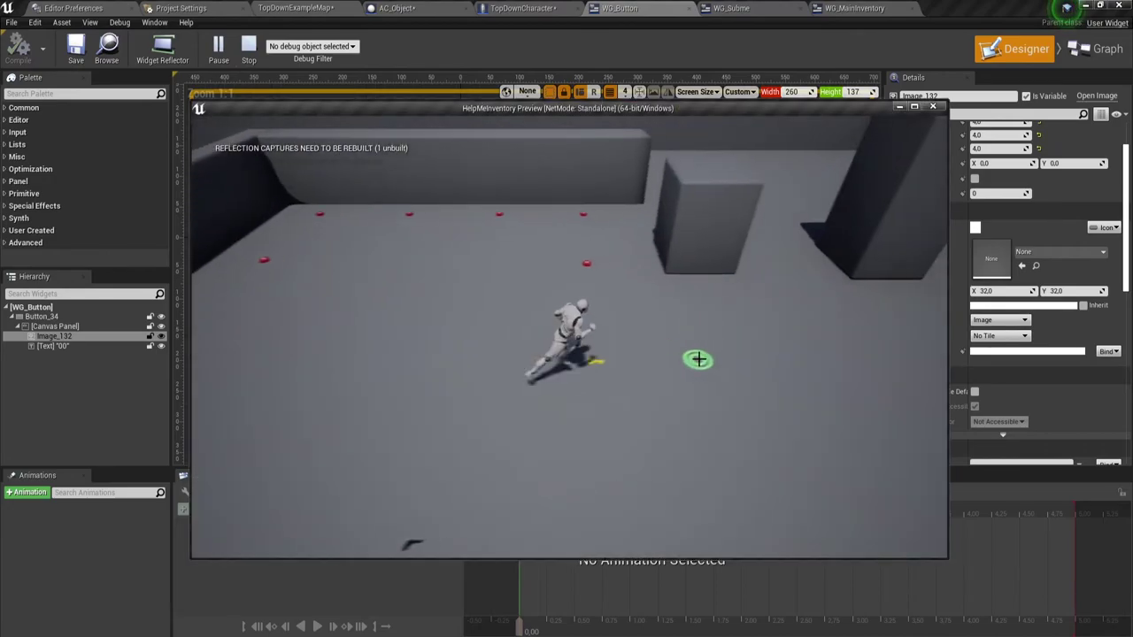
key("i")
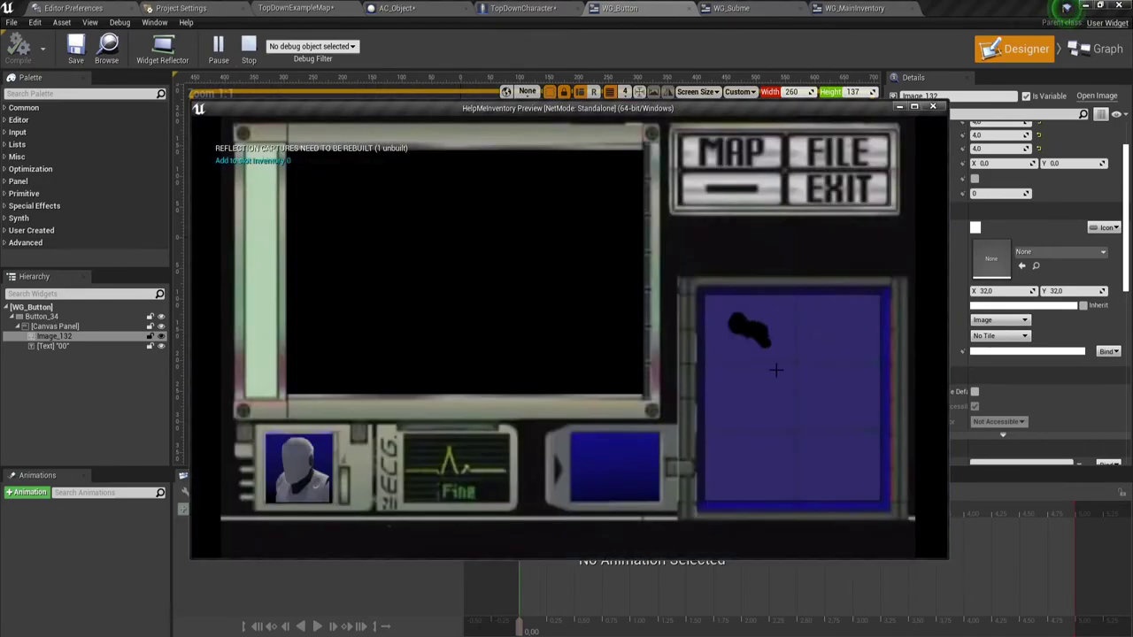
left_click(845, 189)
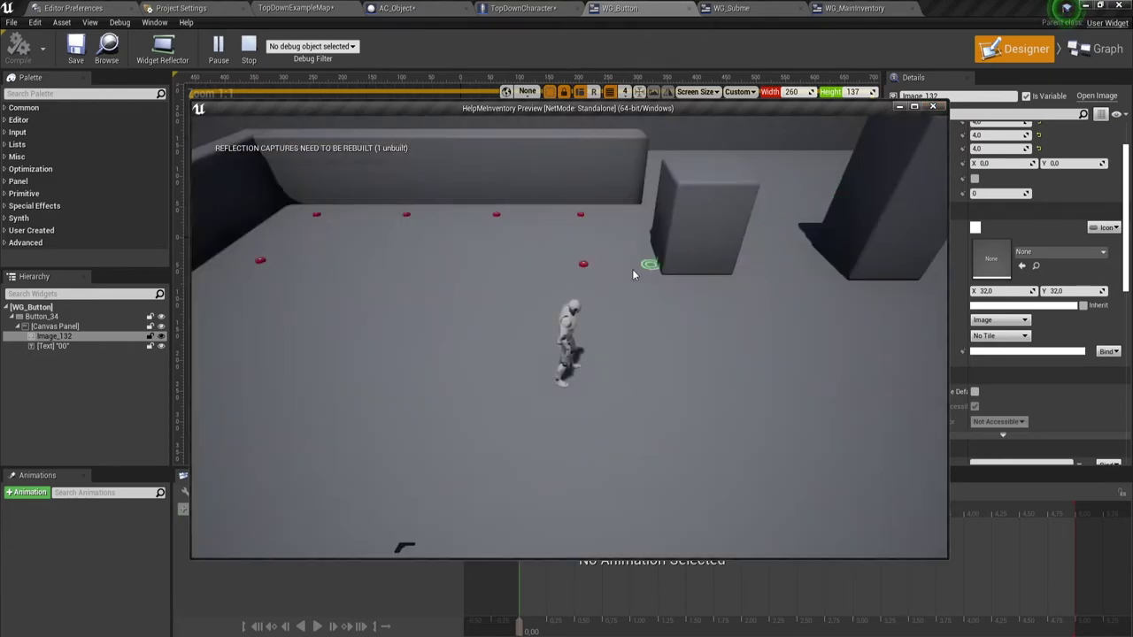
Step: Collect several pickups, confirm a slot stacks to 4, and close the preview
left_click(580, 263)
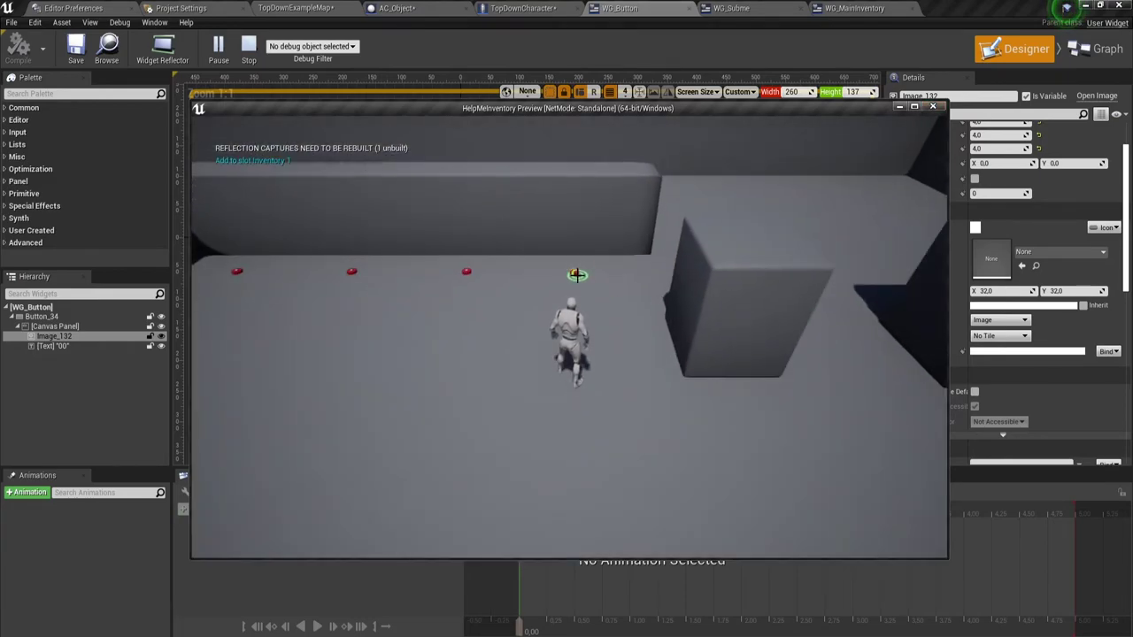
left_click(442, 364)
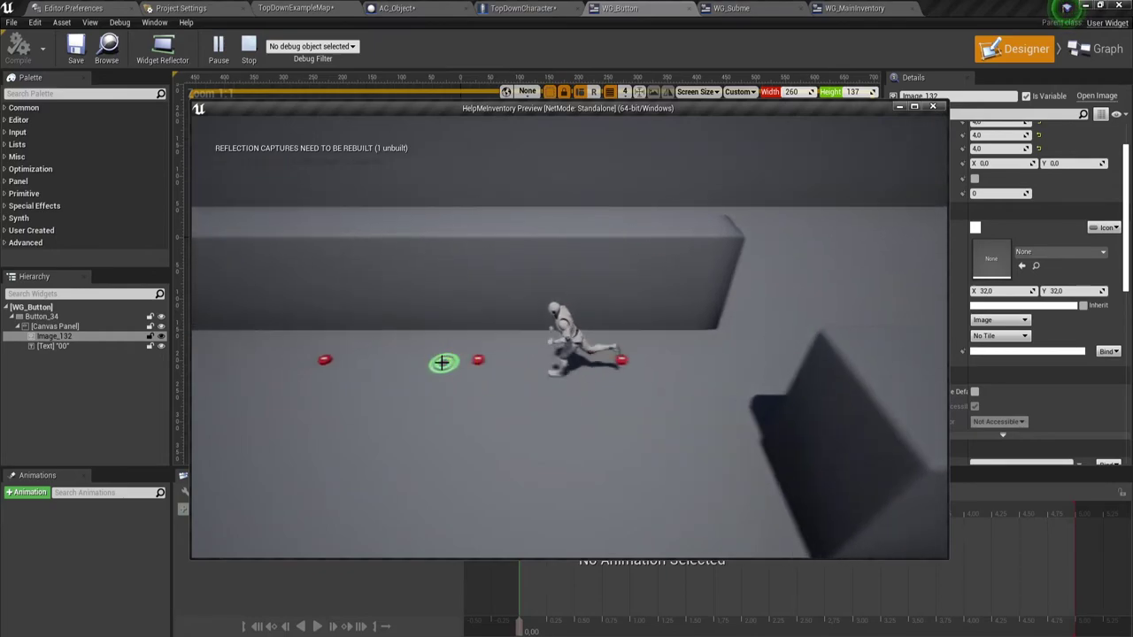
left_click(680, 367)
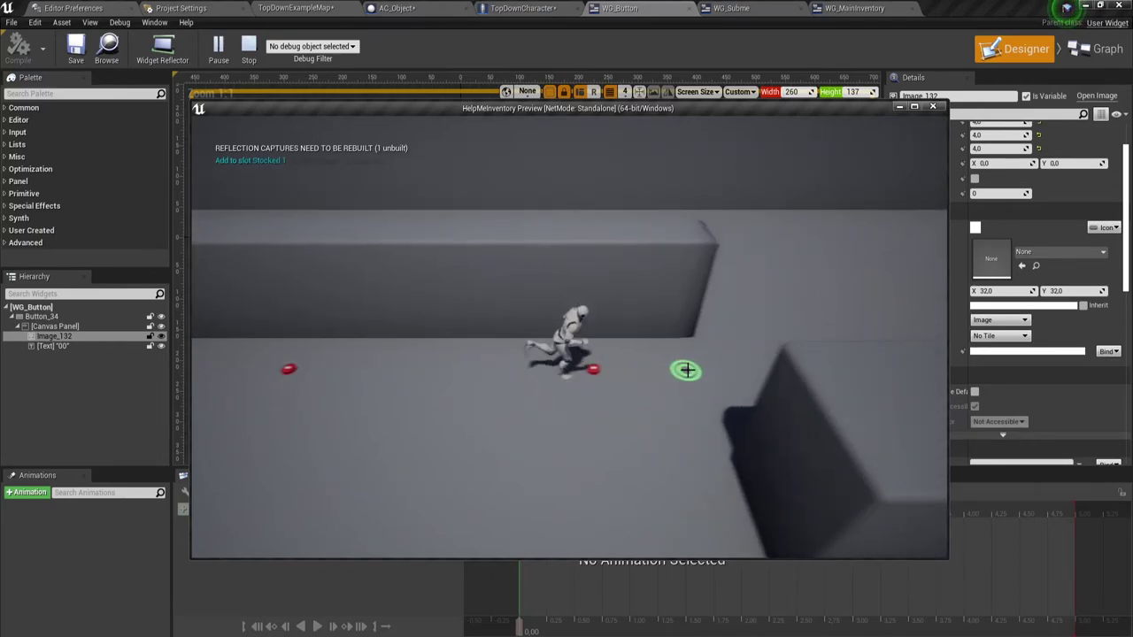
left_click(305, 342)
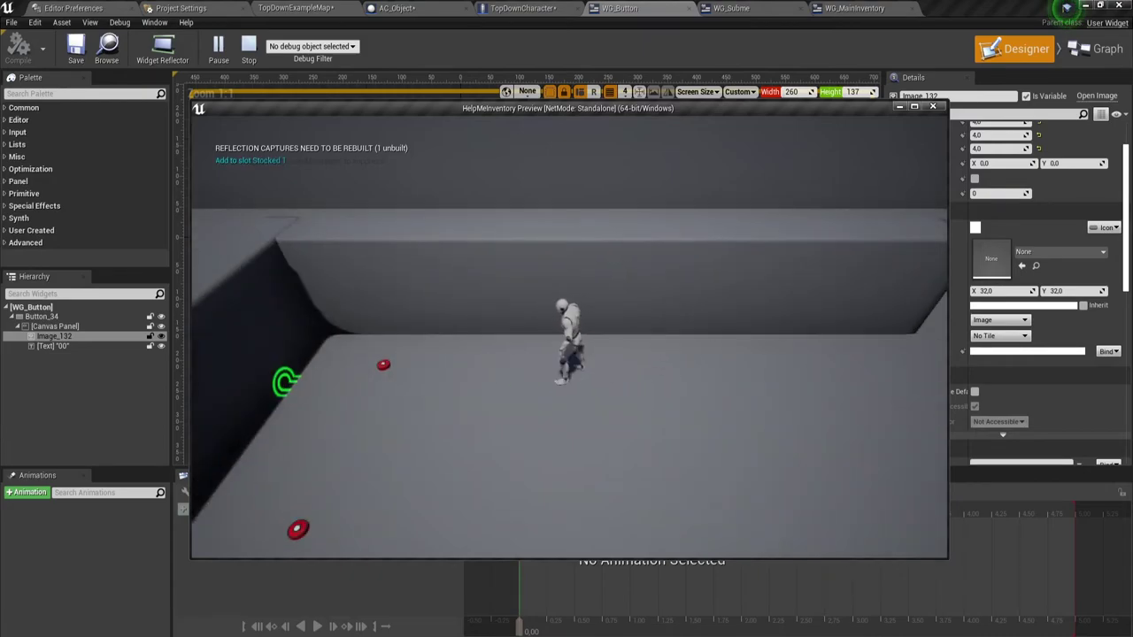
key("i")
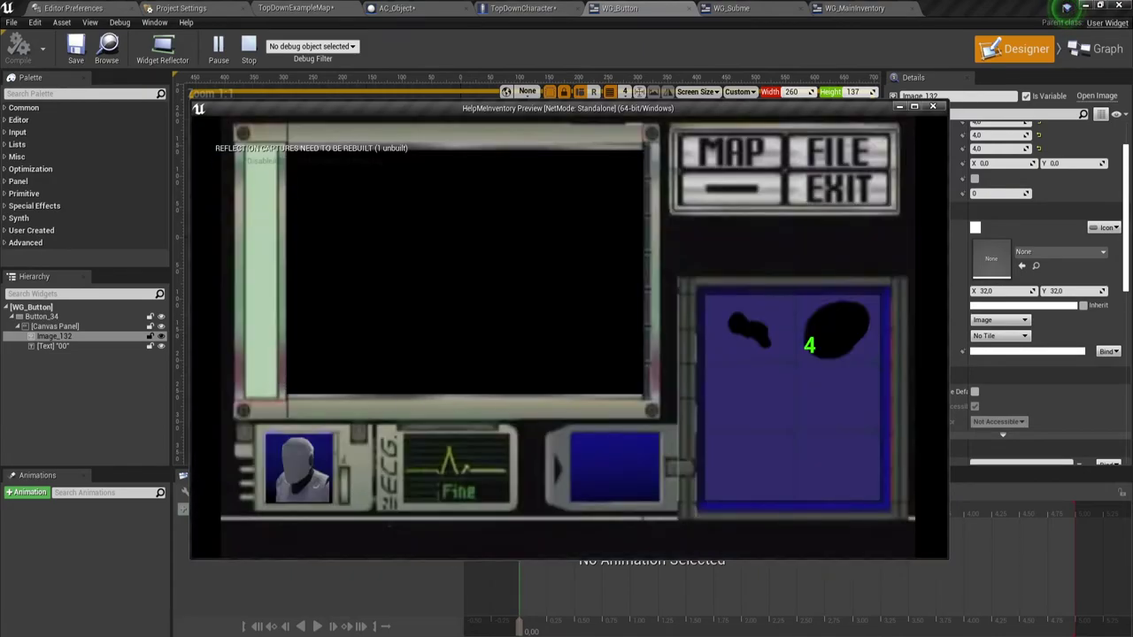
left_click(841, 322)
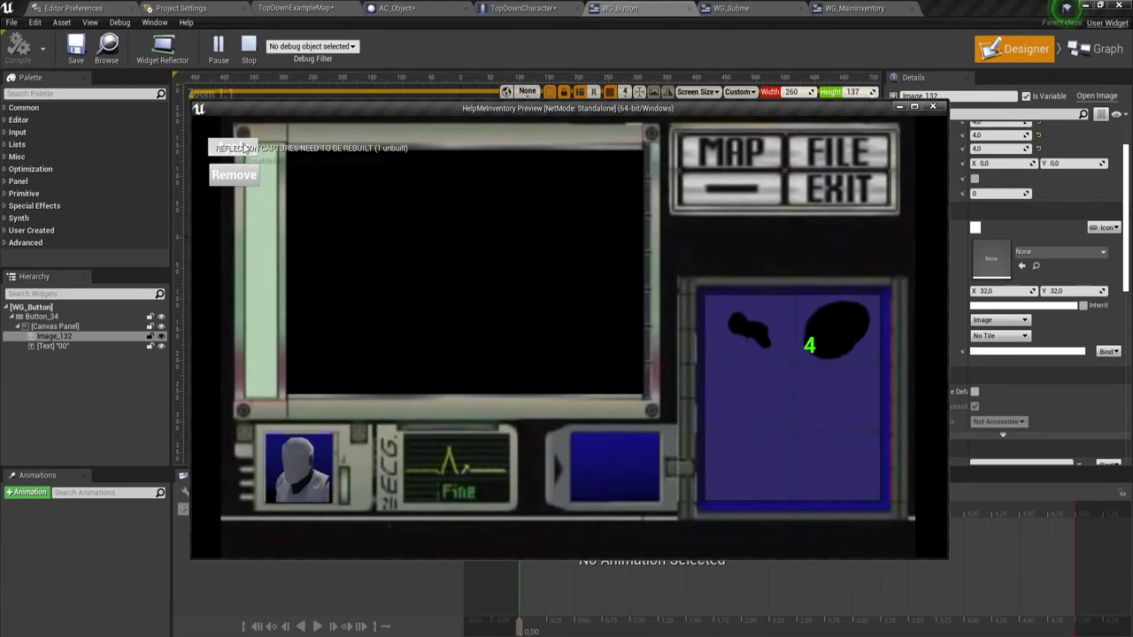
key("Escape")
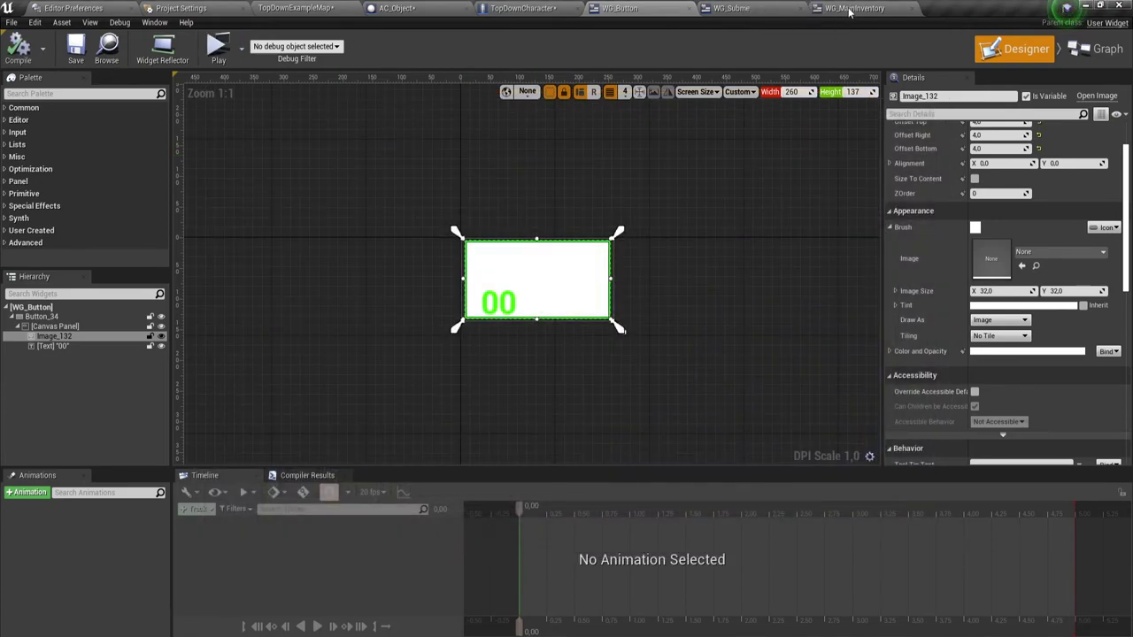
Step: Create an On Clicked event for the Apply button in WG_Subme
left_click(757, 13)
left_click(473, 200)
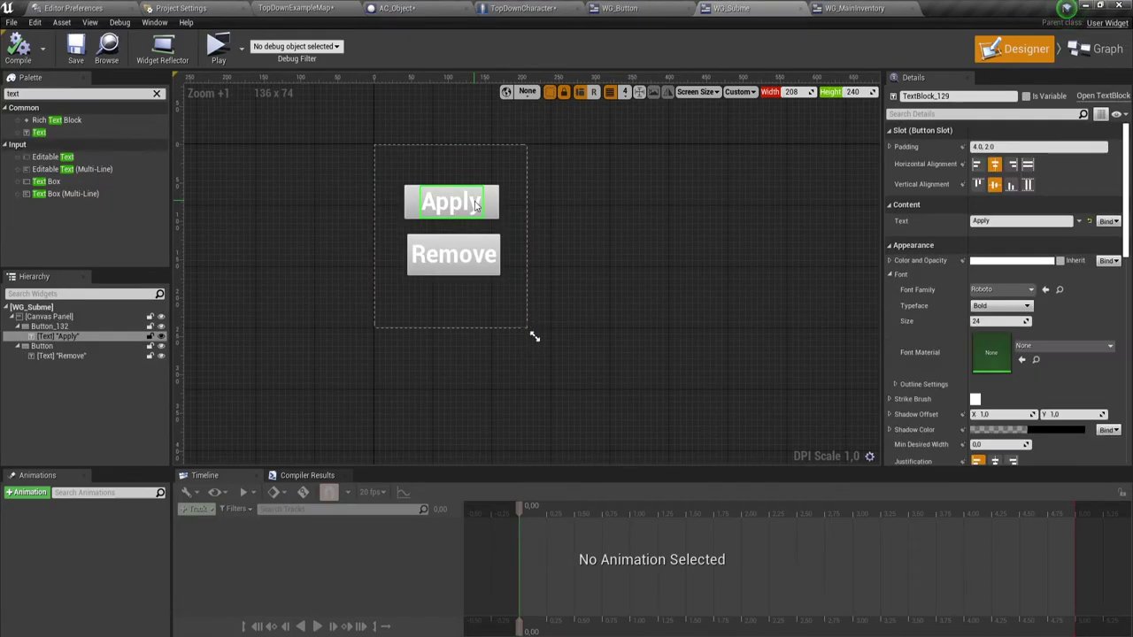
scroll(944, 342, "down", 5)
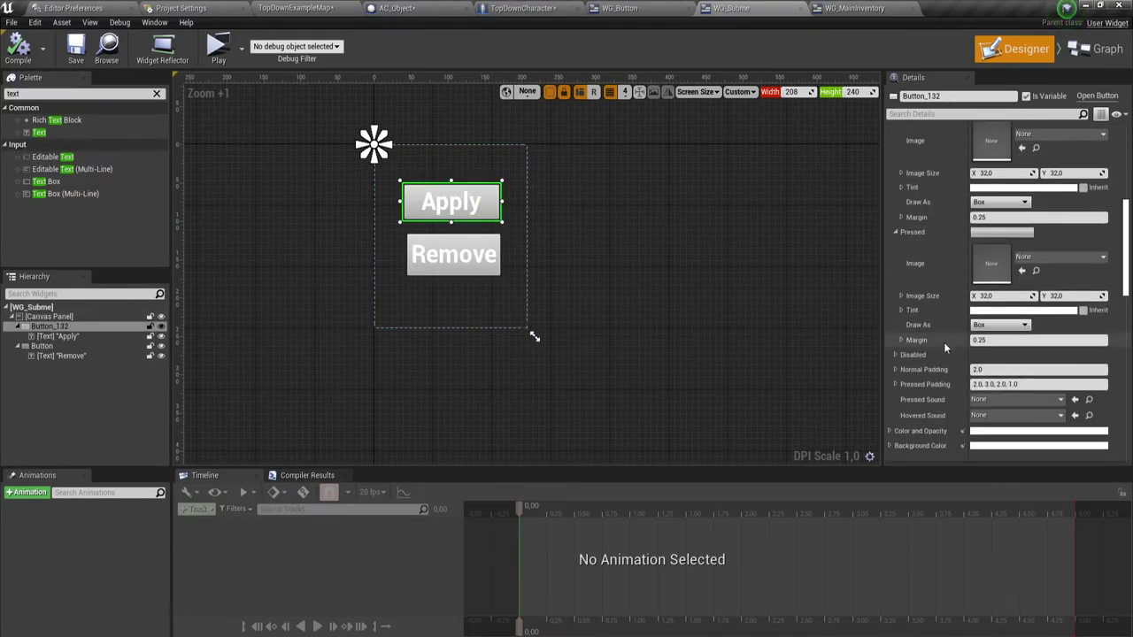
scroll(1123, 265, "down", 5)
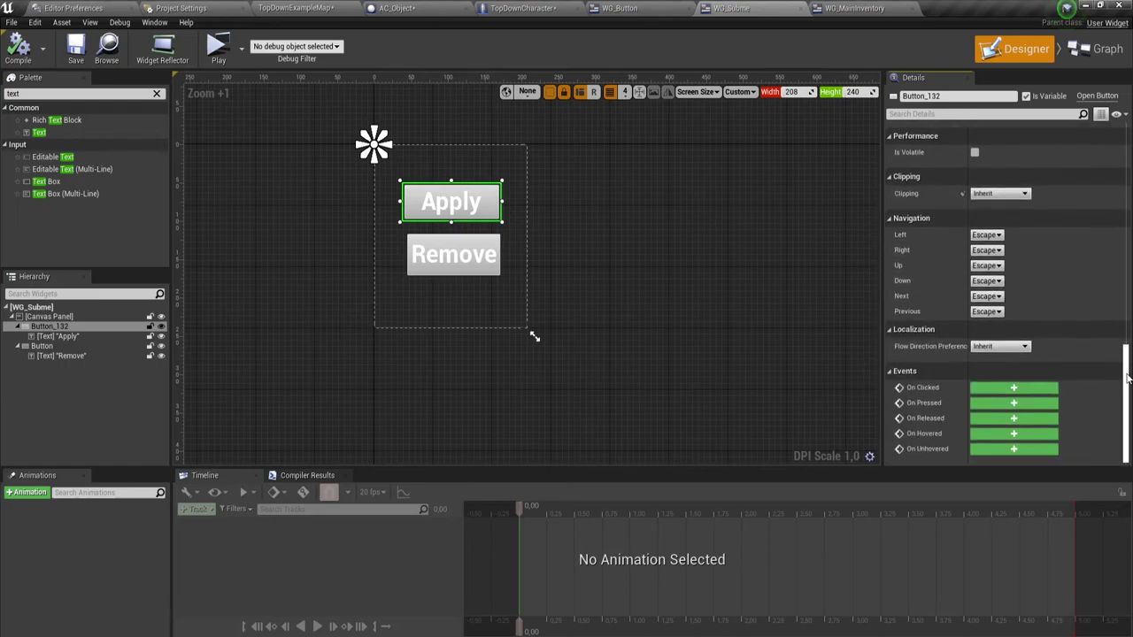
left_click(1027, 390)
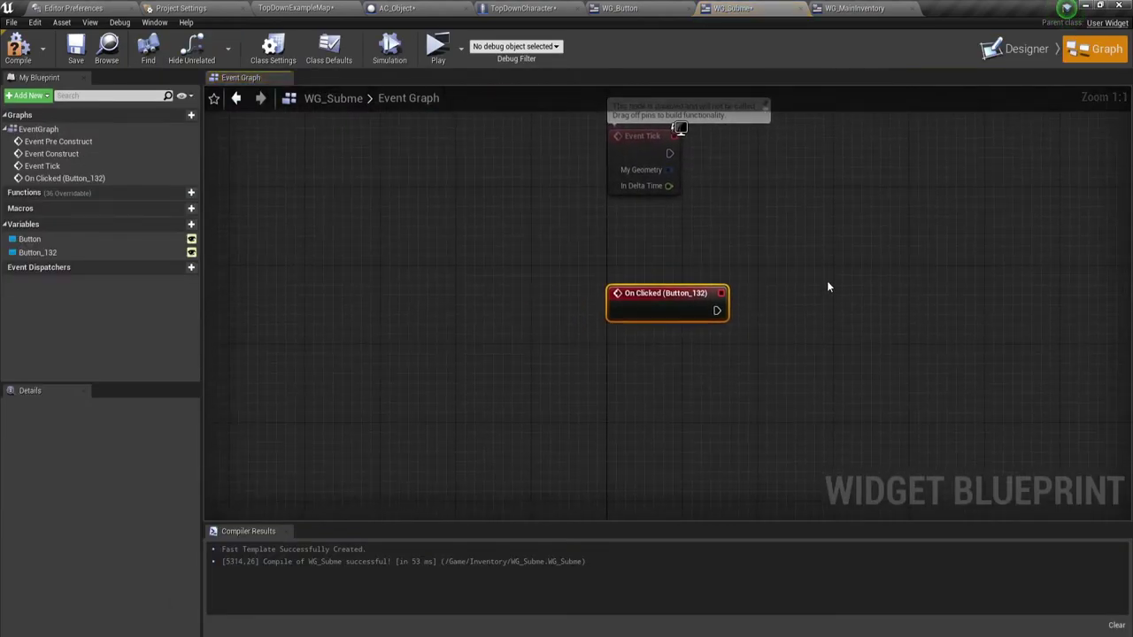
left_click_drag(490, 314, 610, 319)
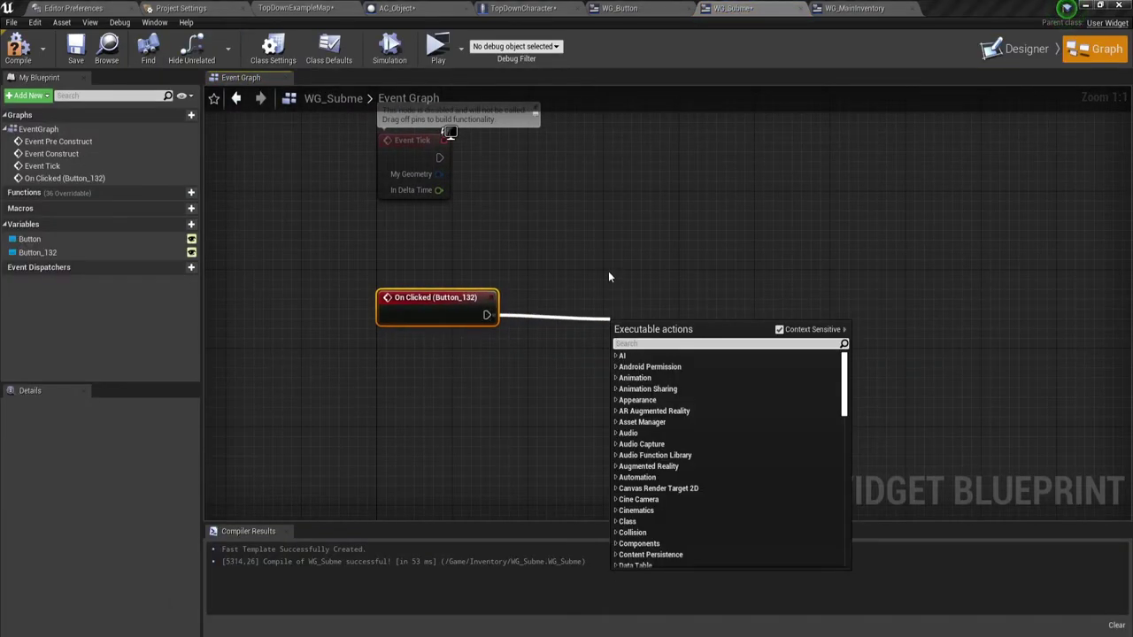
left_click(607, 282)
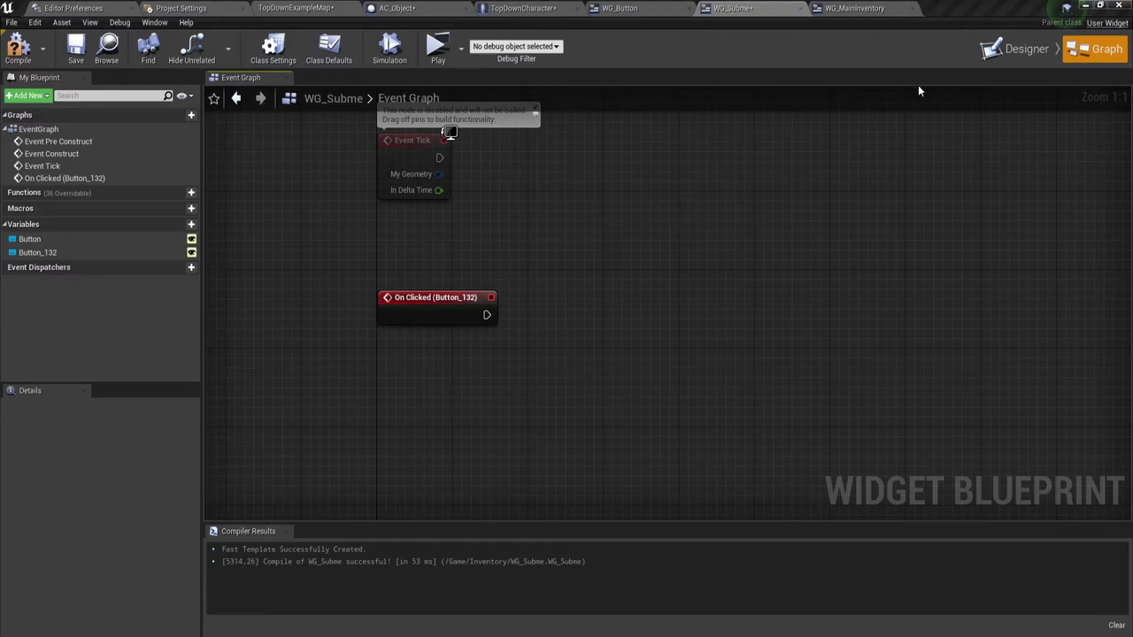
Step: Select the Remove button in the Designer and create its On Clicked event
left_click(1016, 48)
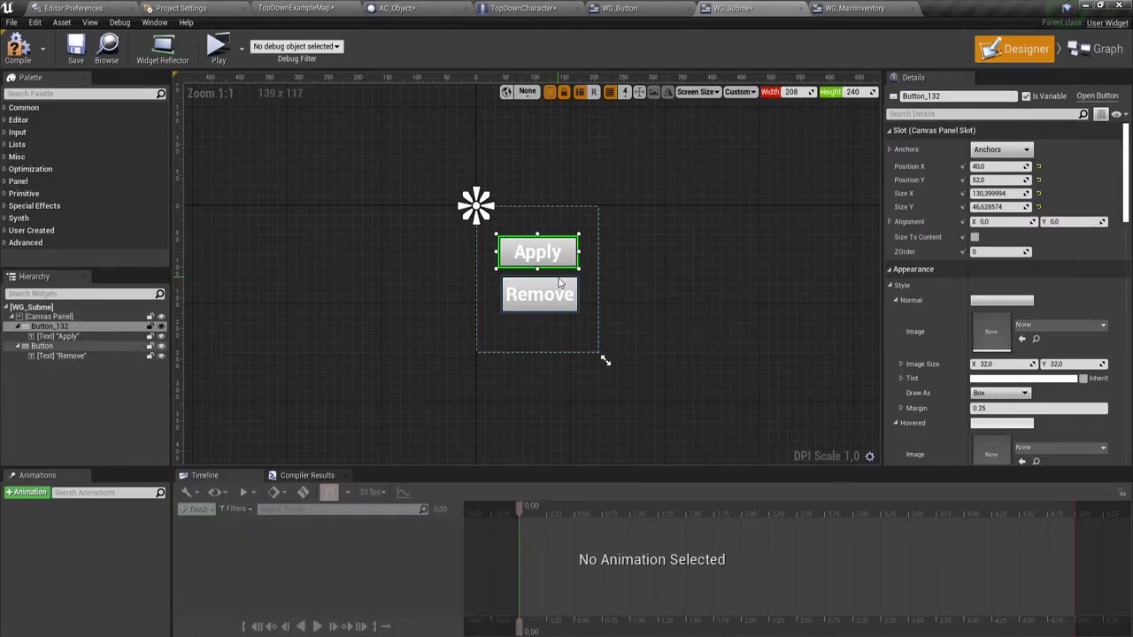
left_click(558, 284)
scroll(1002, 282, "down", 4)
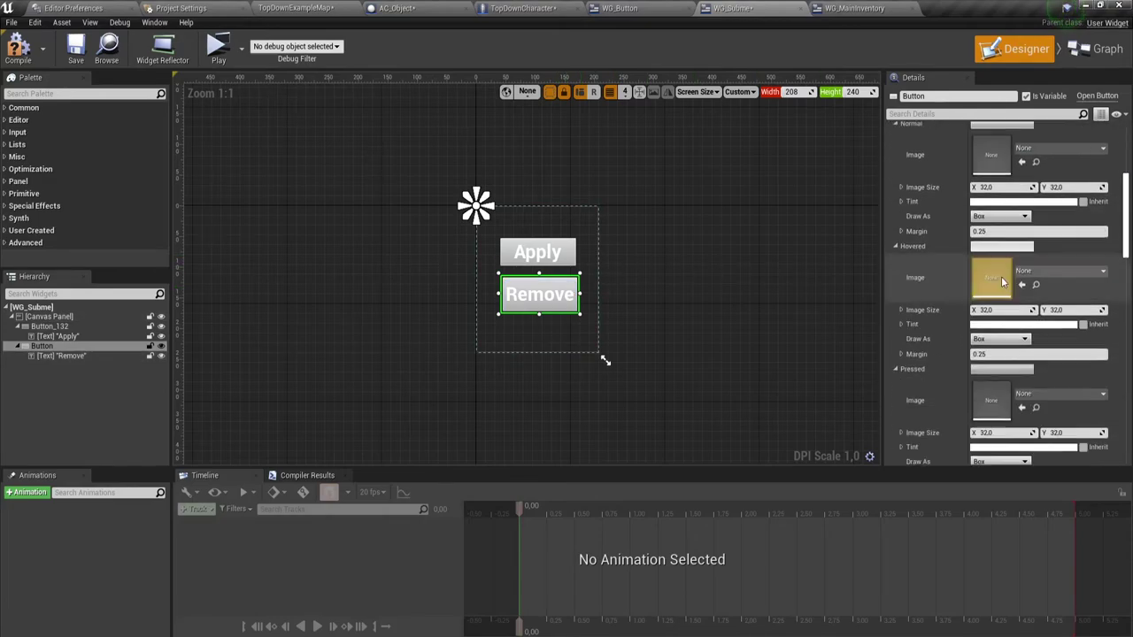
scroll(1002, 282, "down", 5)
scroll(1003, 282, "down", 5)
scroll(1002, 281, "down", 5)
scroll(1003, 281, "down", 3)
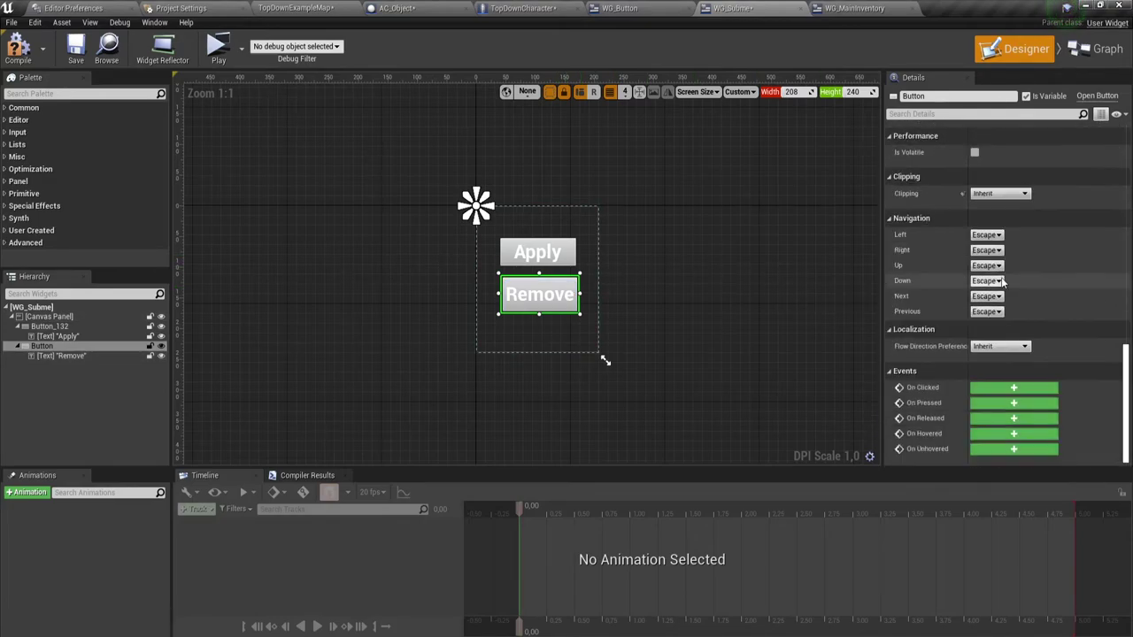
left_click(1000, 387)
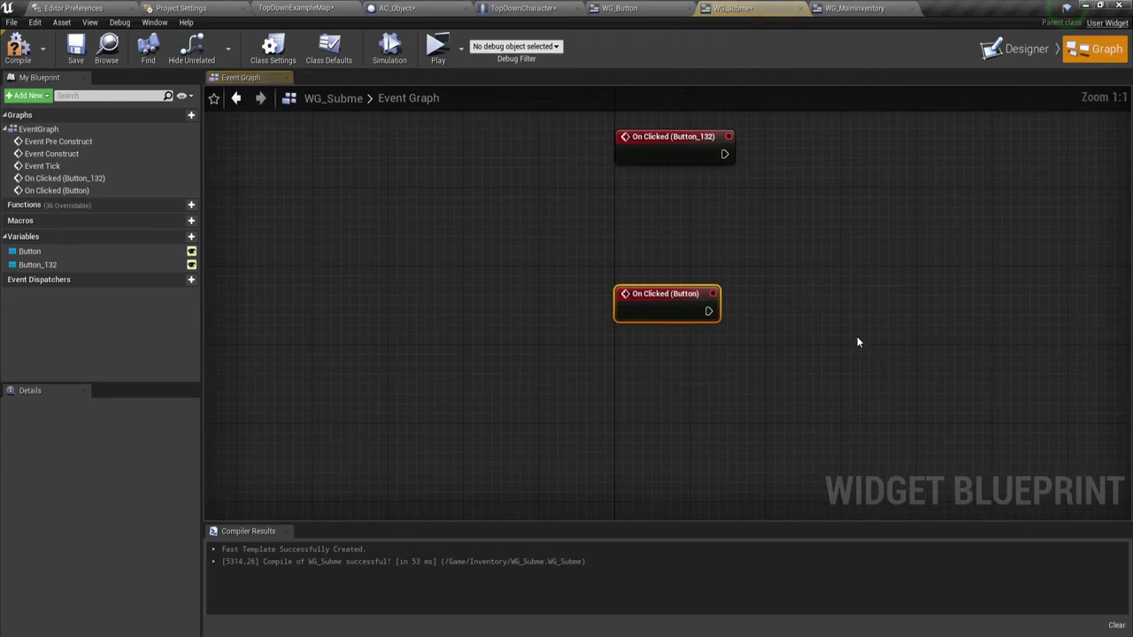
Step: Add a Get Player Character node via a 'get play' search in the WG_Subme graph
right_click_drag(793, 314, 444, 288)
left_click_drag(368, 285, 427, 297)
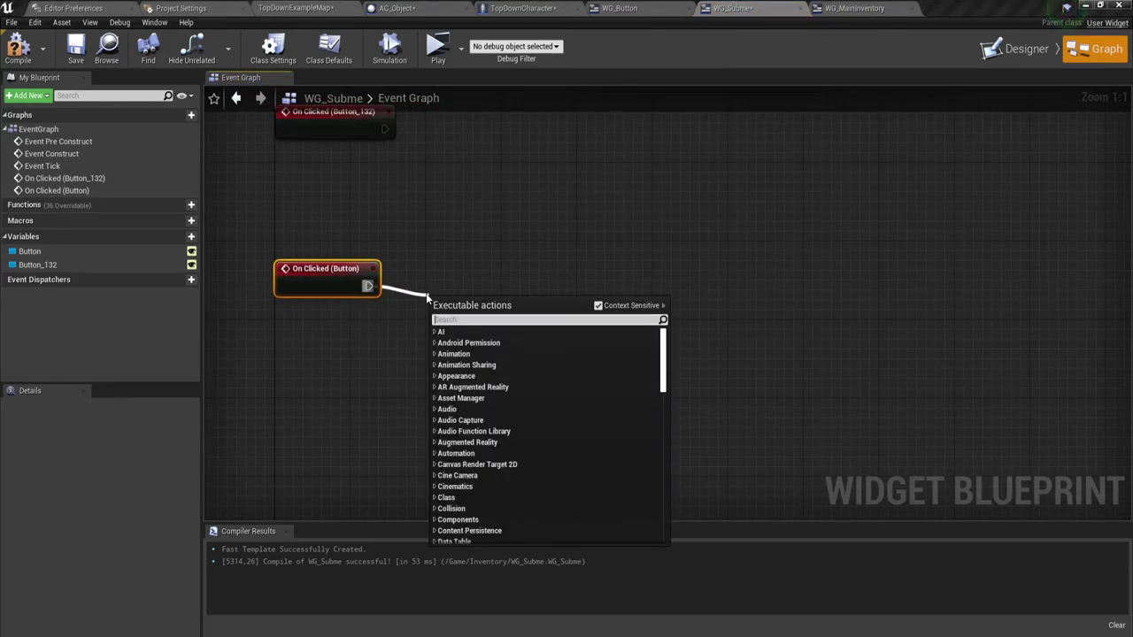
left_click(391, 359)
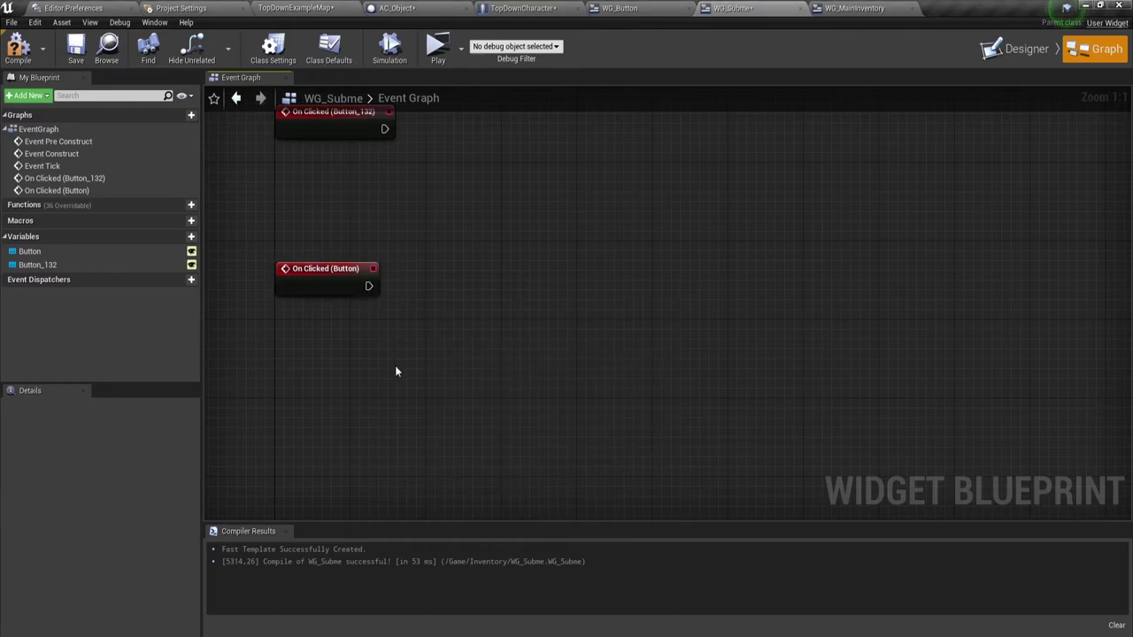
right_click(395, 366)
type("get play")
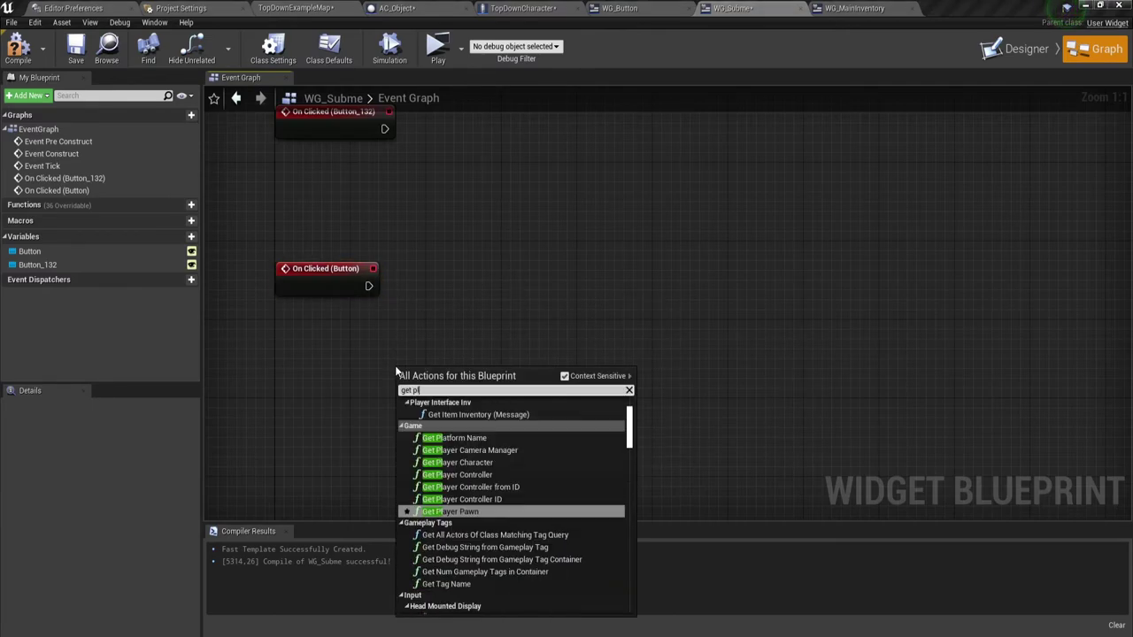
key("Up")
key("Up")
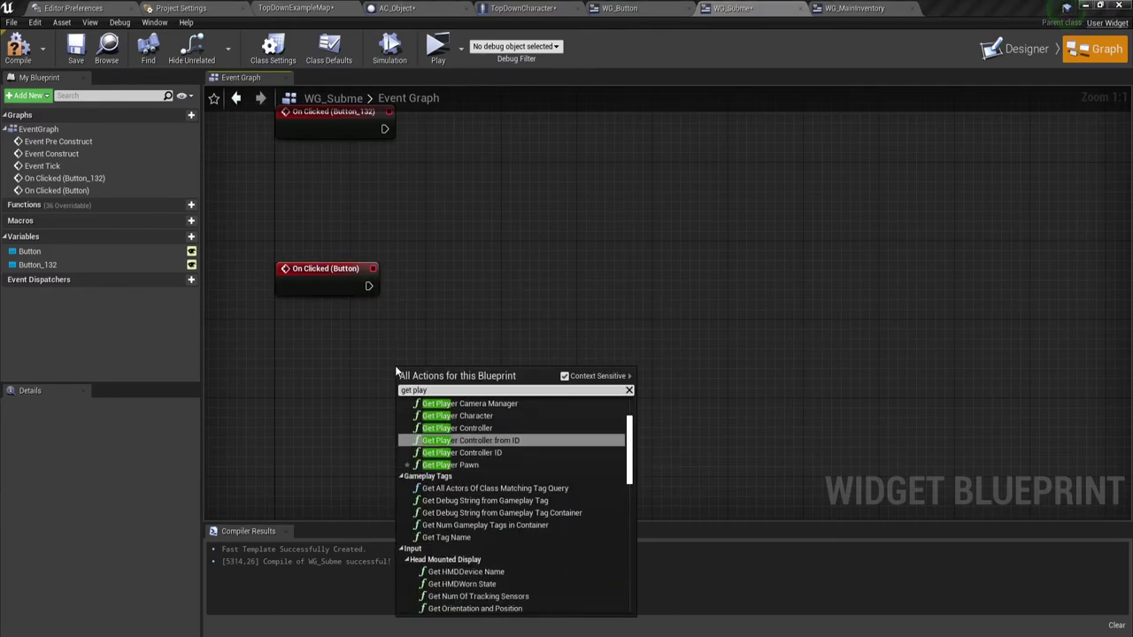
key("Up")
key("Up")
key("Return")
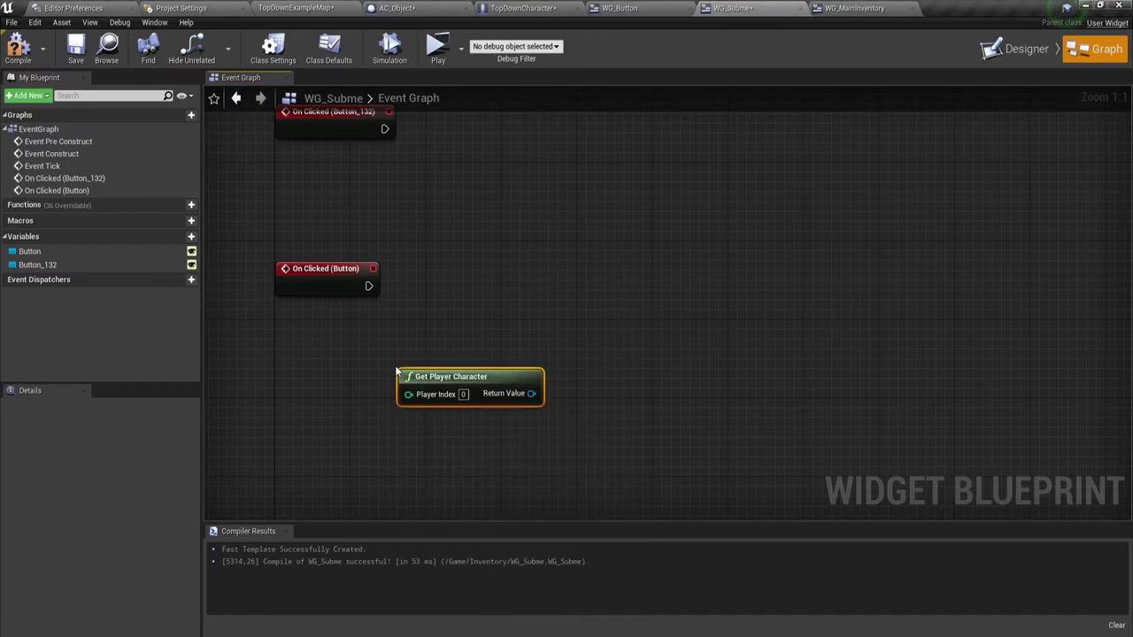
Step: Place Get Player Character below the Remove event and open TopDownCharacter's ADDItem graph
mouse_move(475, 391)
left_mouse_down()
mouse_move(352, 372)
mouse_move(466, 270)
left_mouse_up()
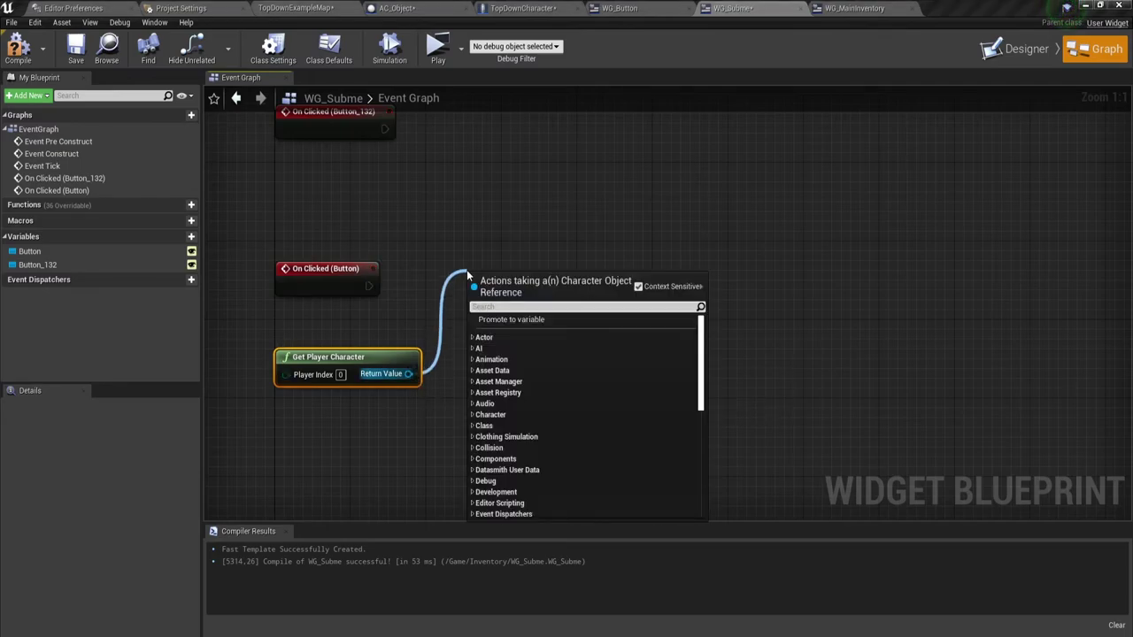
type("get")
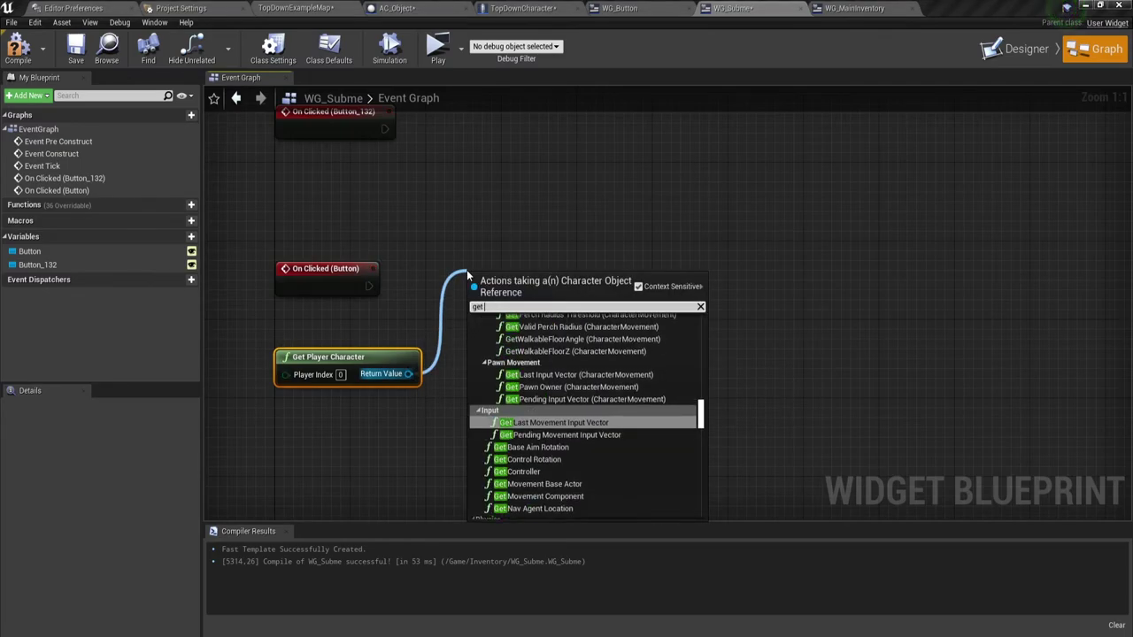
type(" i")
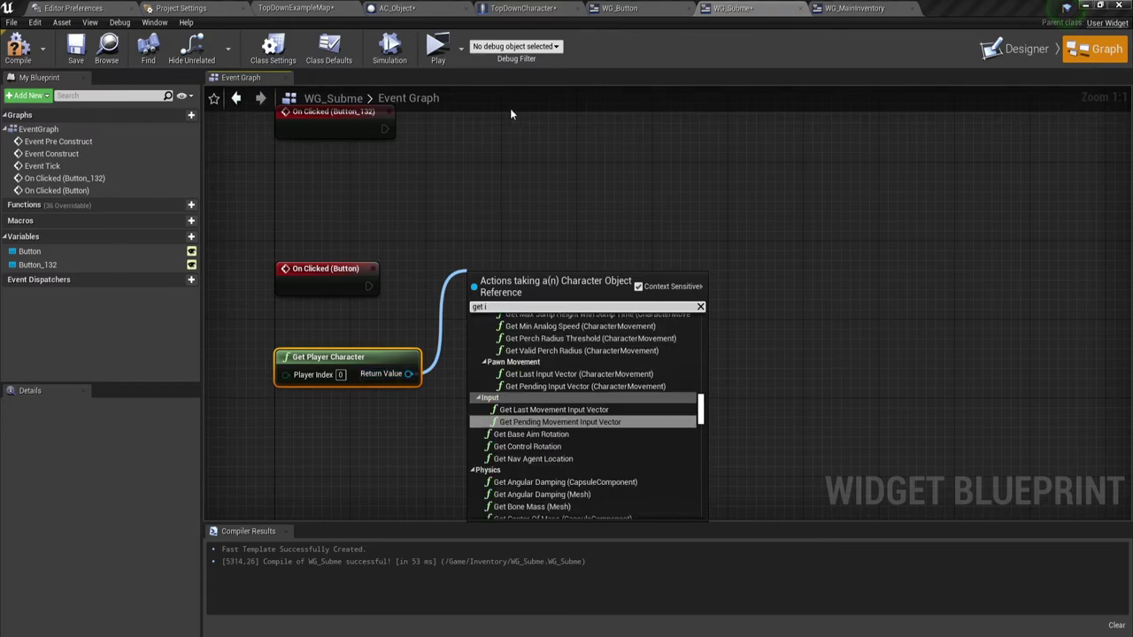
left_click(523, 8)
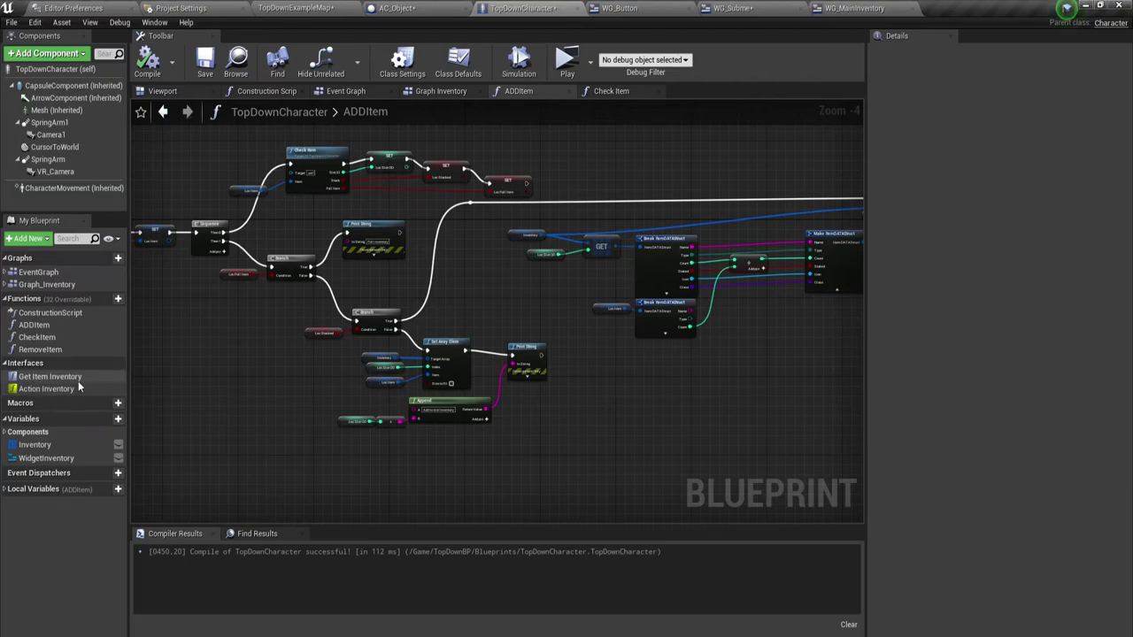
Step: Back in WG_Subme, add Get Item Inventory from Get Player Character's Return Value
left_click(848, 11)
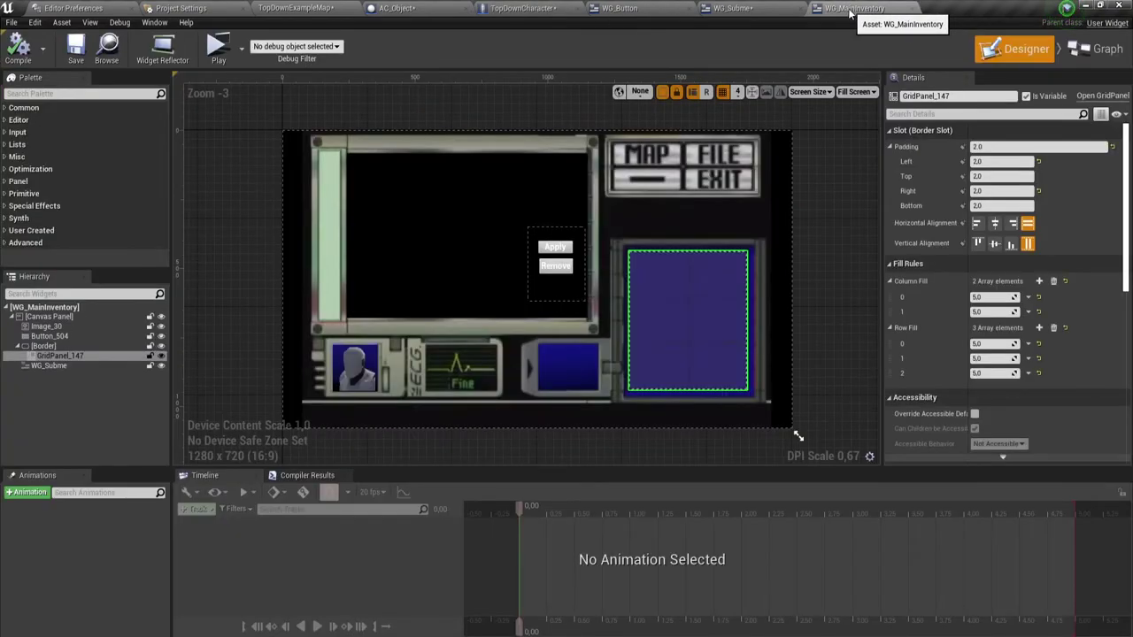
left_click_drag(620, 8, 828, 9)
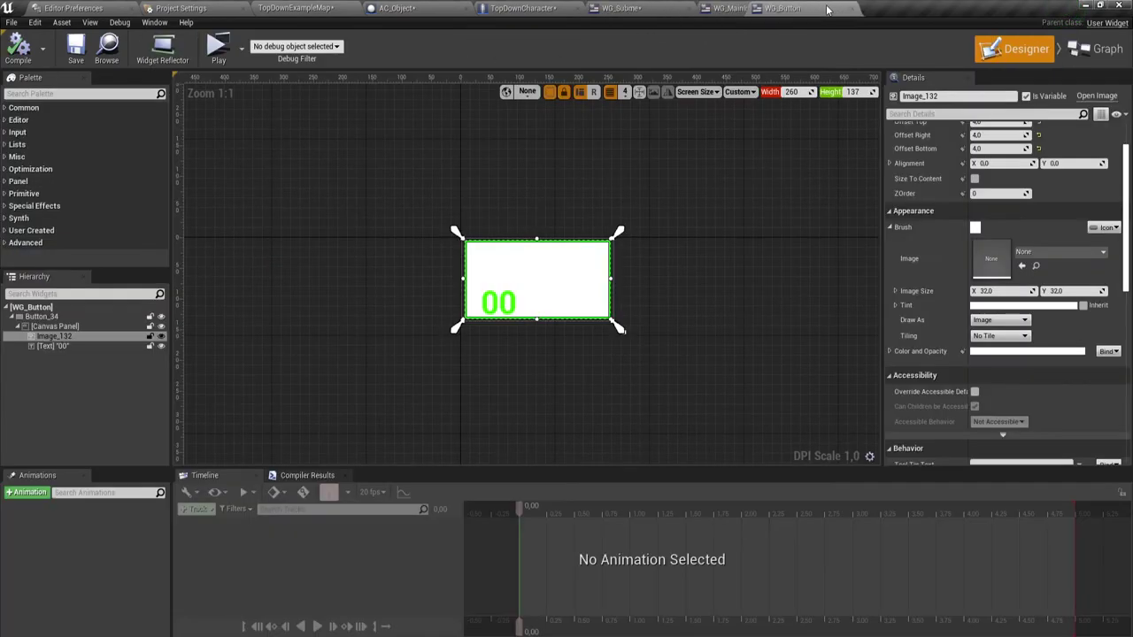
left_click(619, 8)
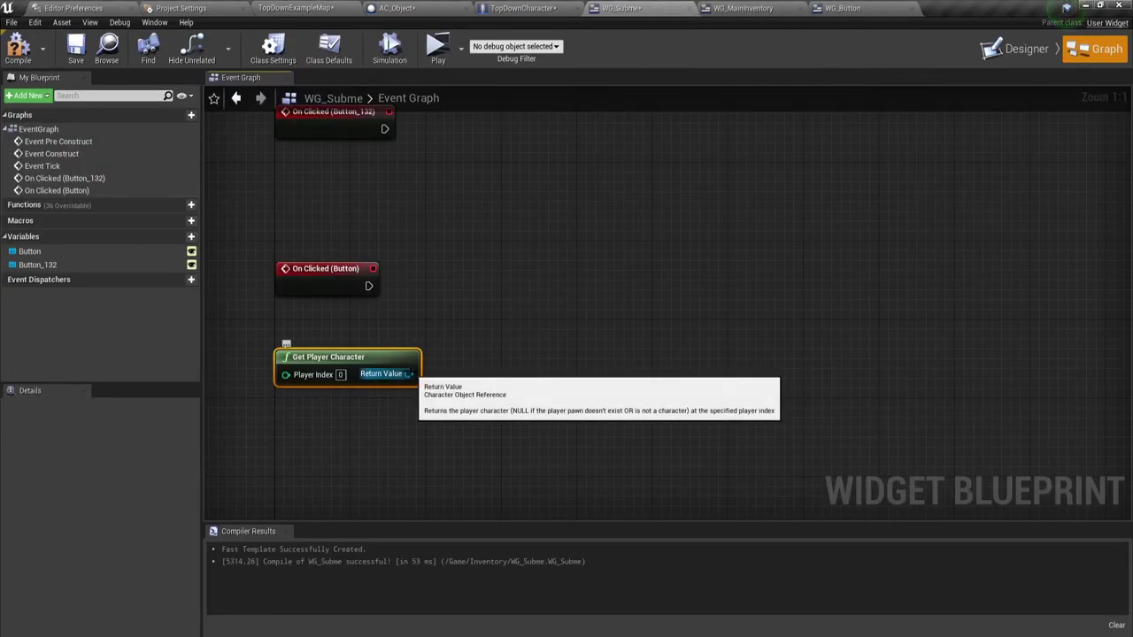
left_click_drag(408, 374, 496, 252)
type("get item")
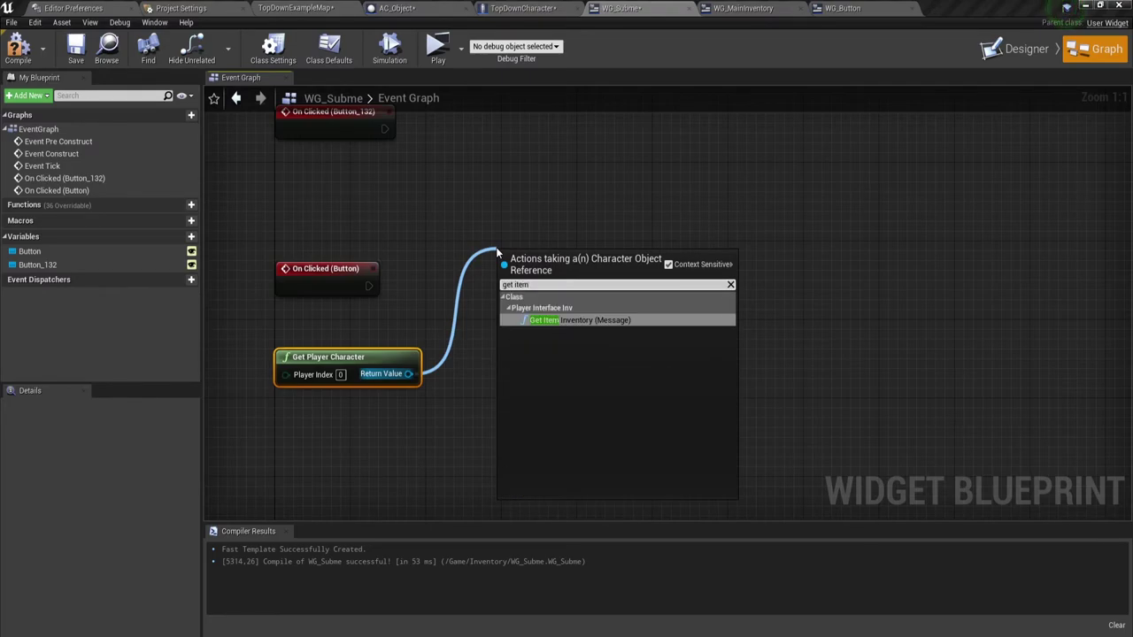
key("Return")
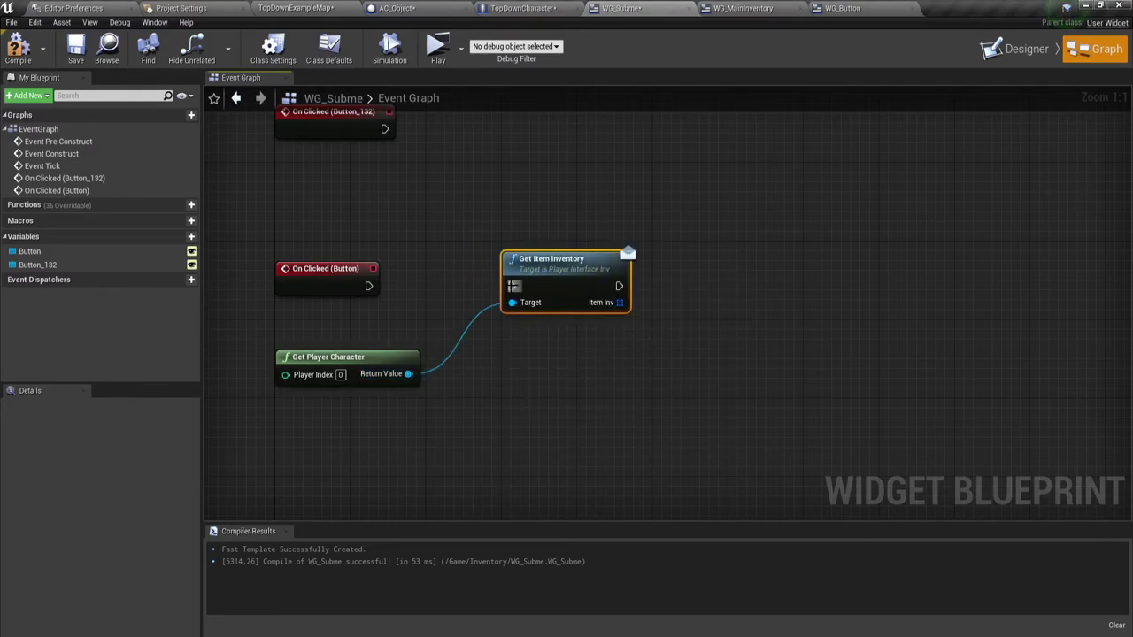
Step: Wire the Remove On Clicked exec into Get Item Inventory and add a Get node from Item Inv
left_click_drag(512, 286, 369, 286)
left_click_drag(586, 272, 520, 271)
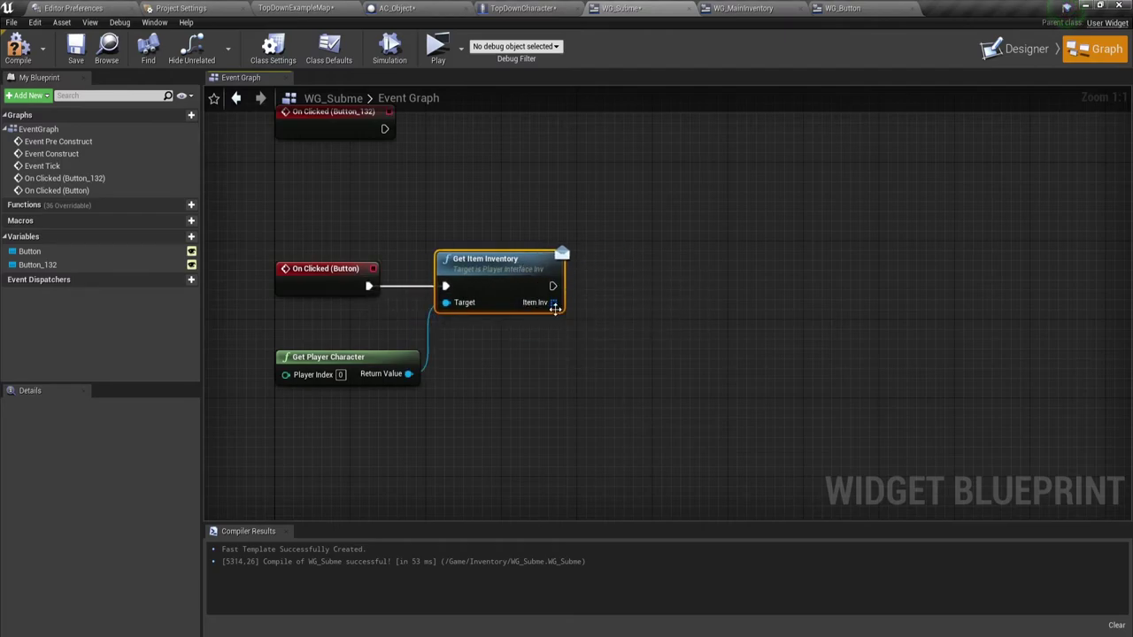
left_click_drag(555, 307, 587, 341)
type("get")
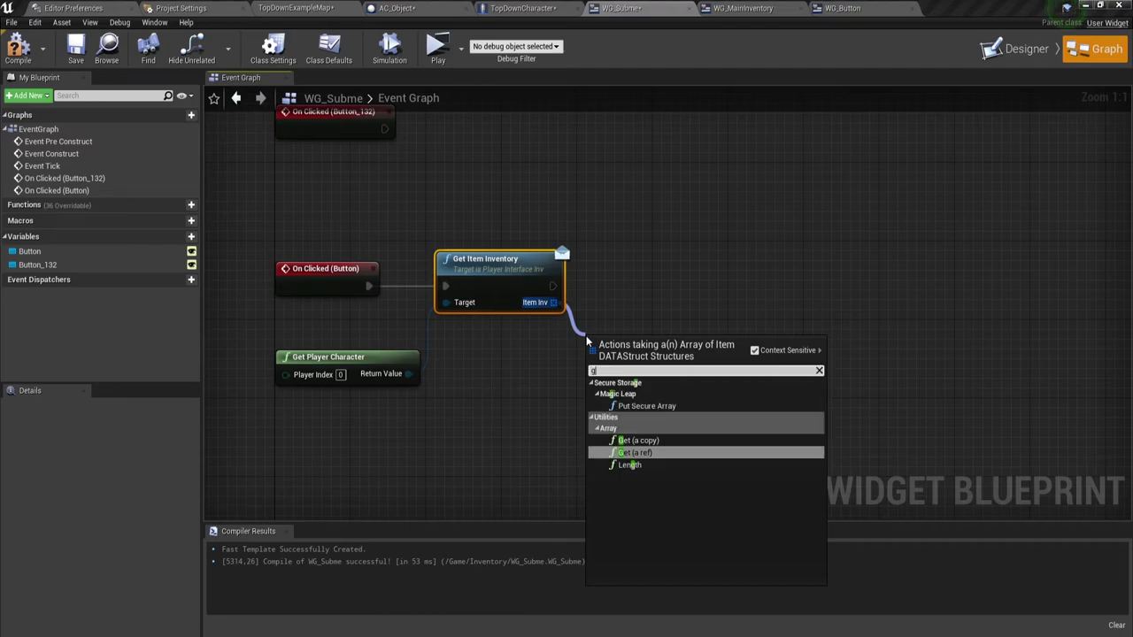
left_click(650, 418)
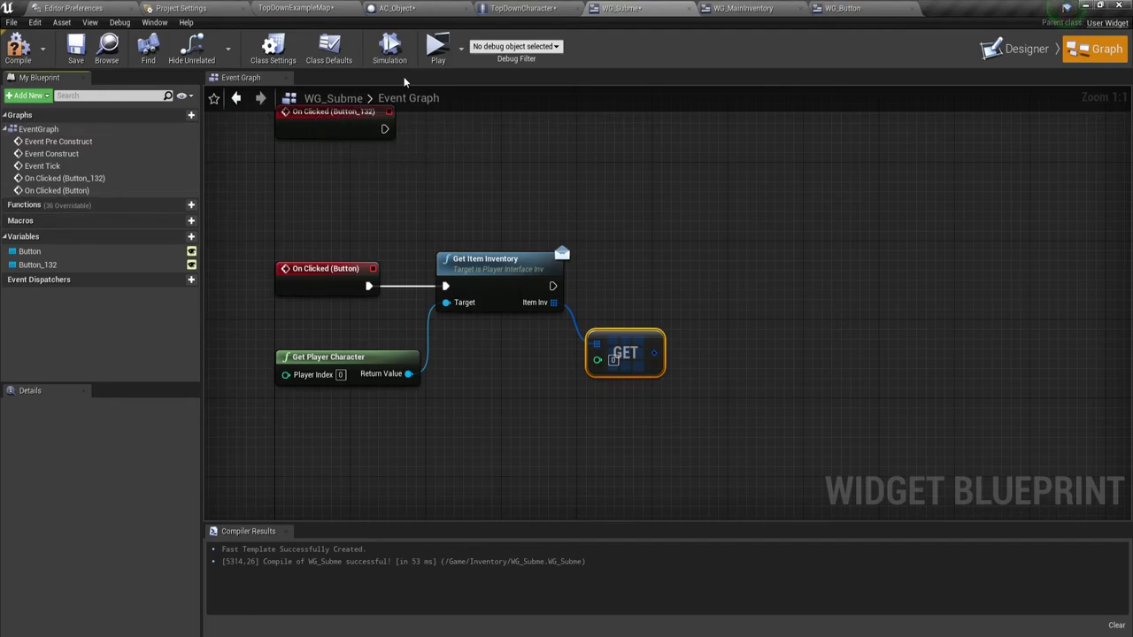
Step: Check the SlotID variable's settings in WG_Button's graph, then return to the WG_Subme event graph
left_click(36, 209)
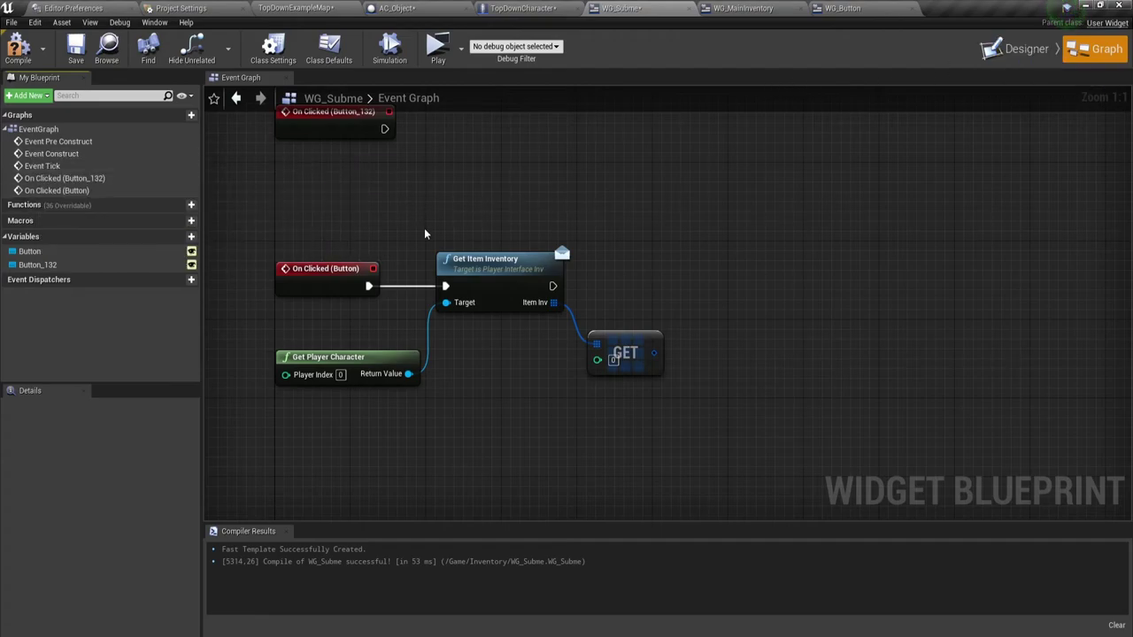
right_click_drag(570, 393, 593, 346)
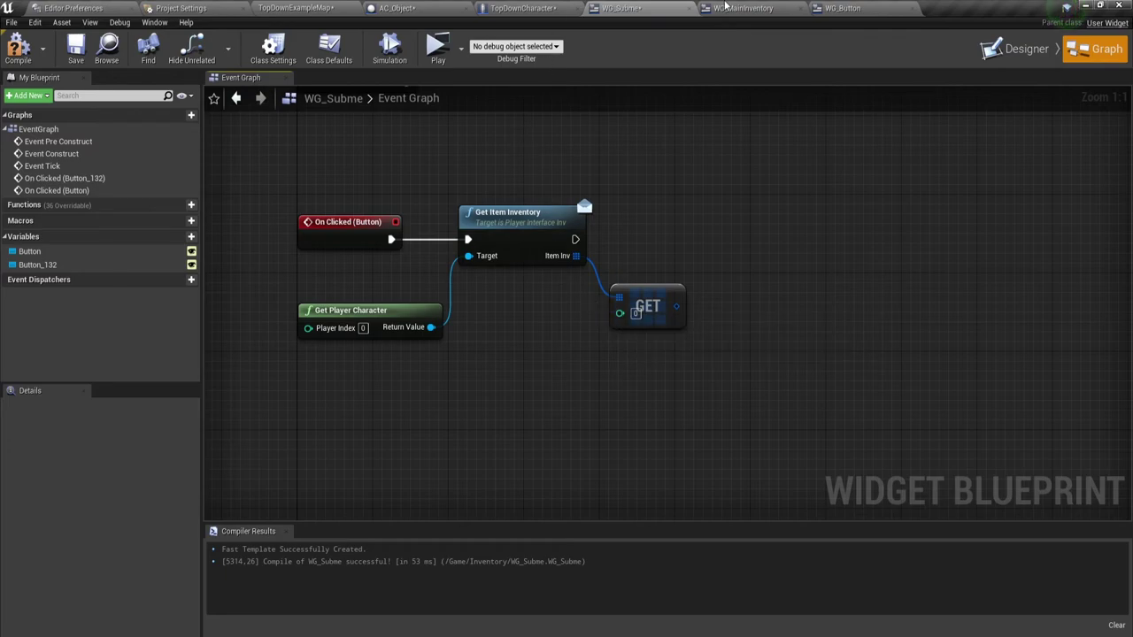
left_click(841, 8)
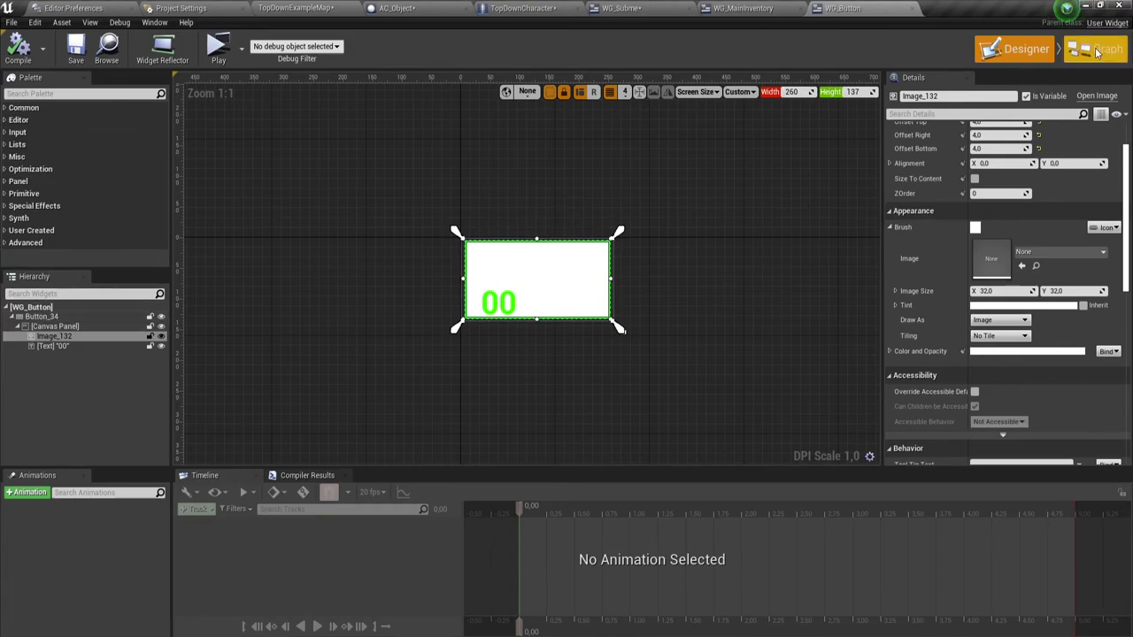
left_click(1097, 48)
left_click(35, 279)
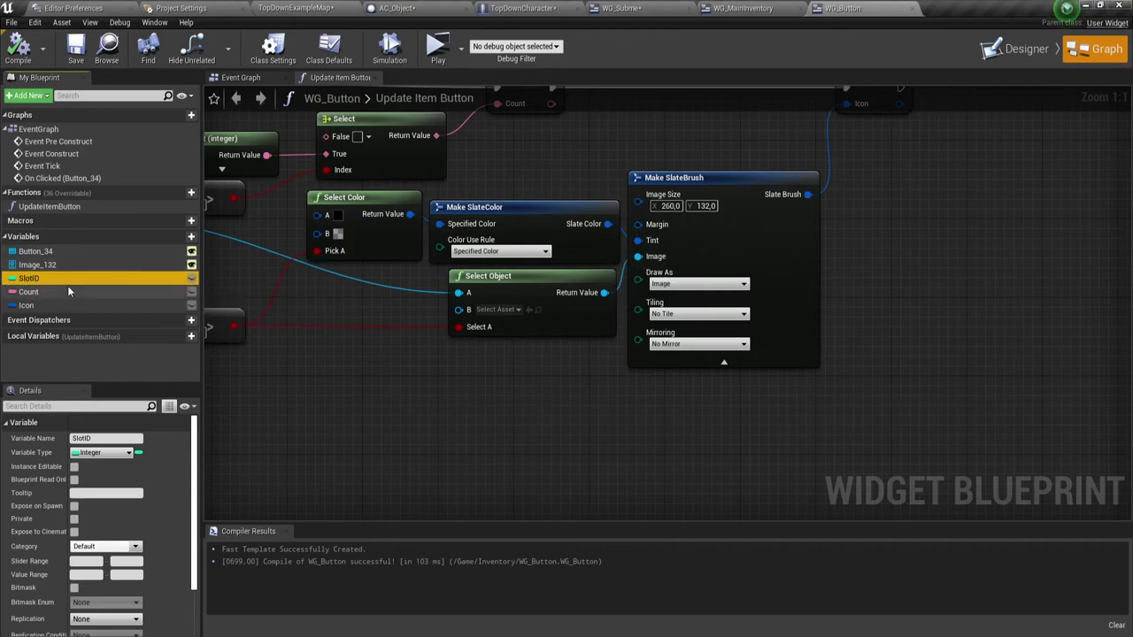
left_click(619, 8)
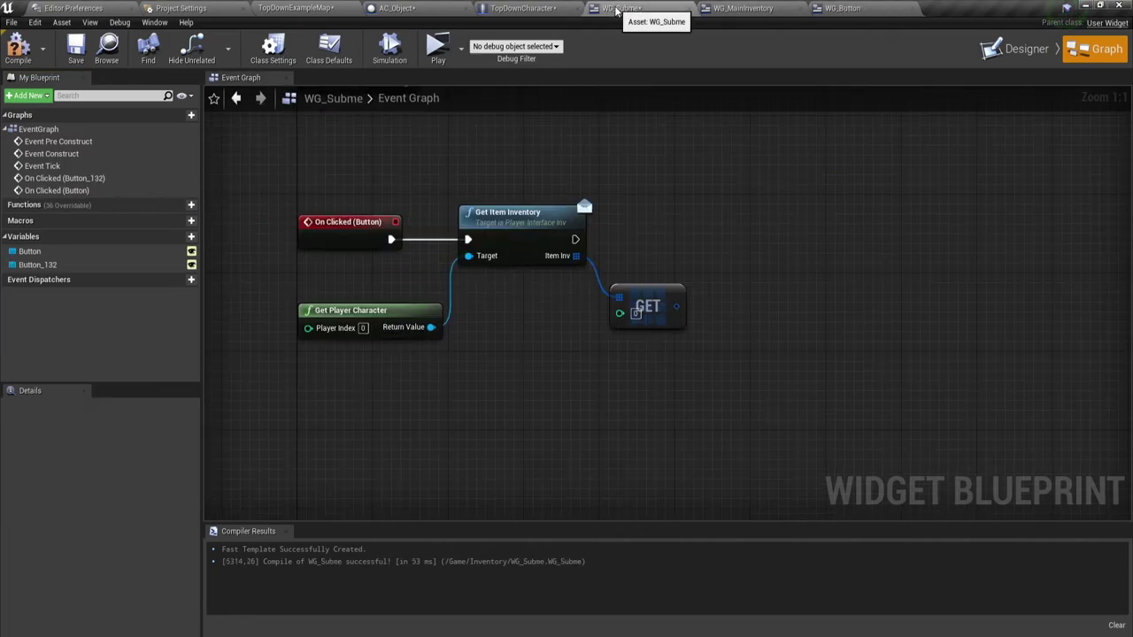
Step: Promote GET's index pin to a new variable named SlotID
left_click_drag(621, 314, 543, 322)
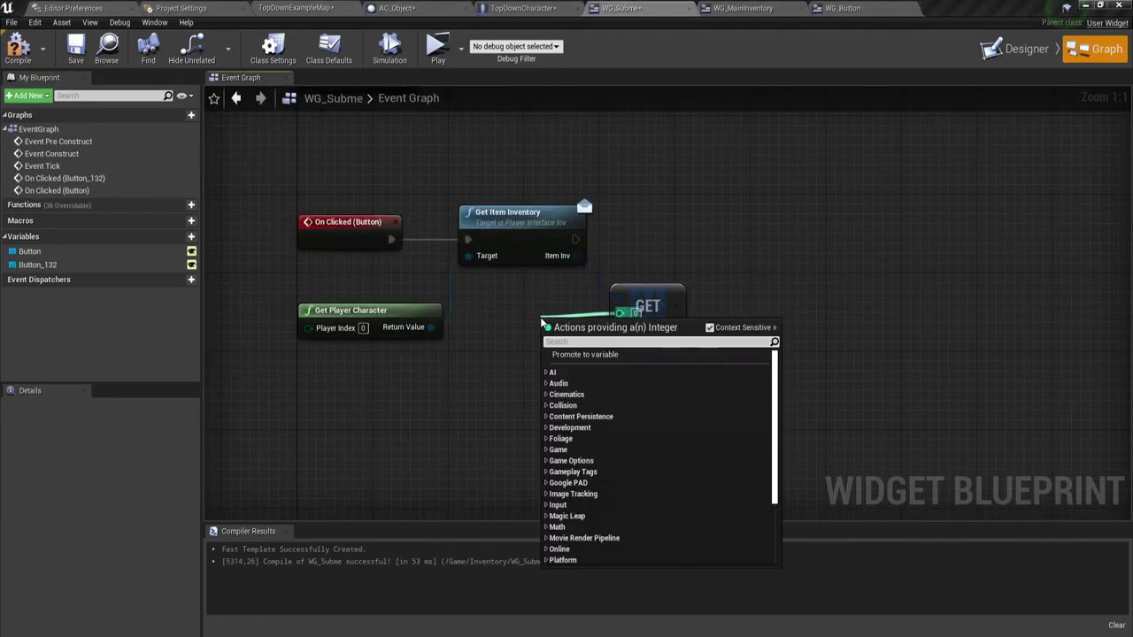
left_click(519, 367)
right_click_drag(585, 378, 470, 409)
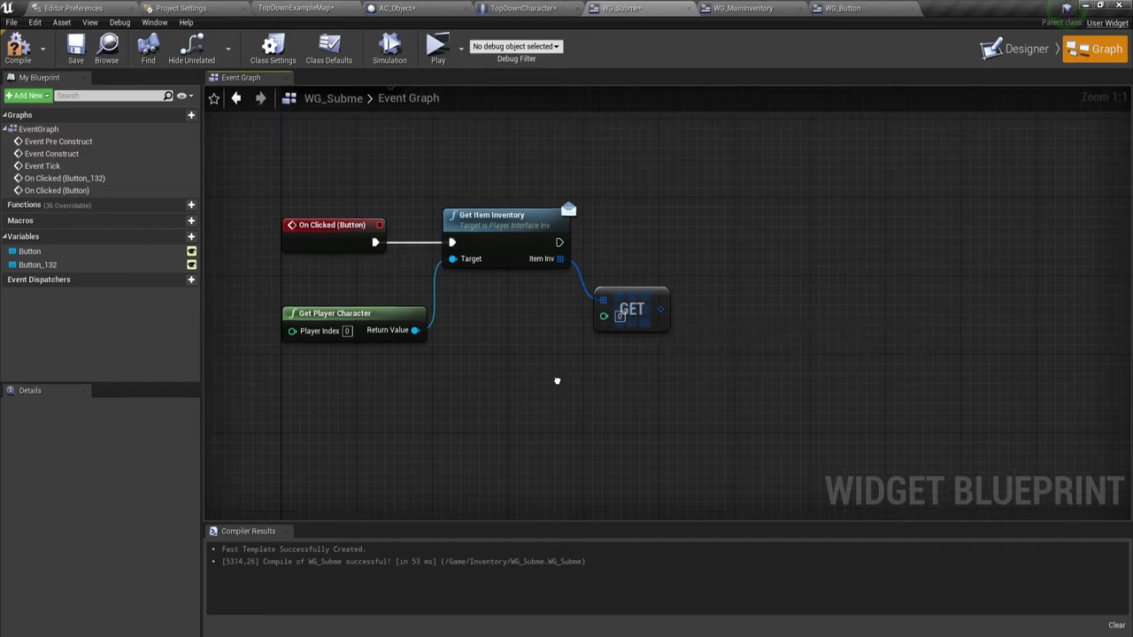
left_click_drag(516, 343, 457, 368)
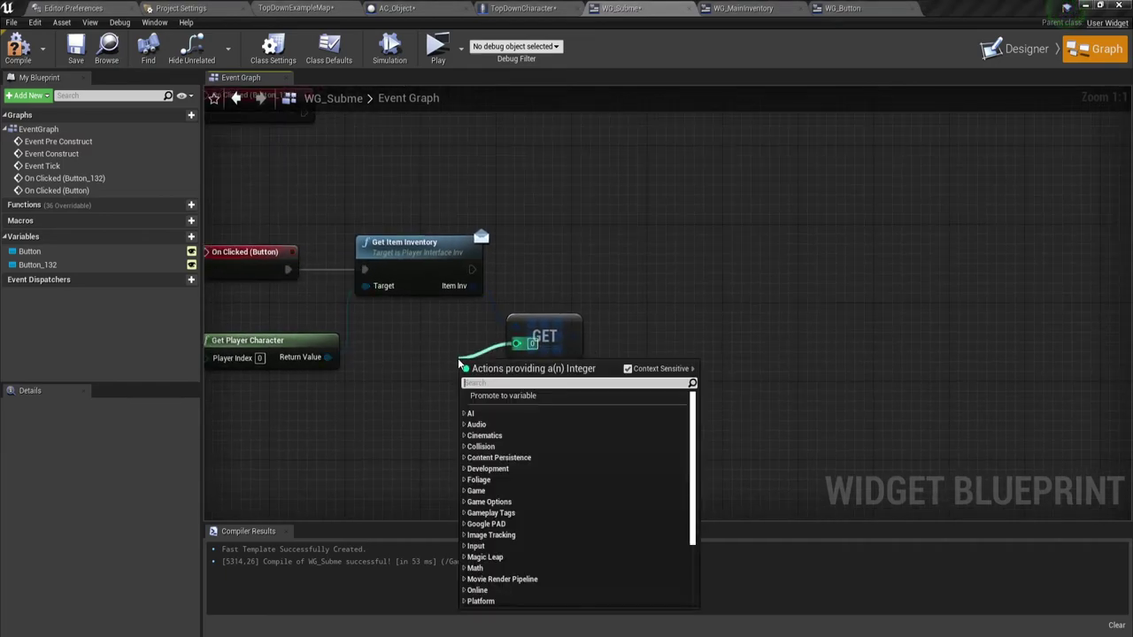
left_click(522, 399)
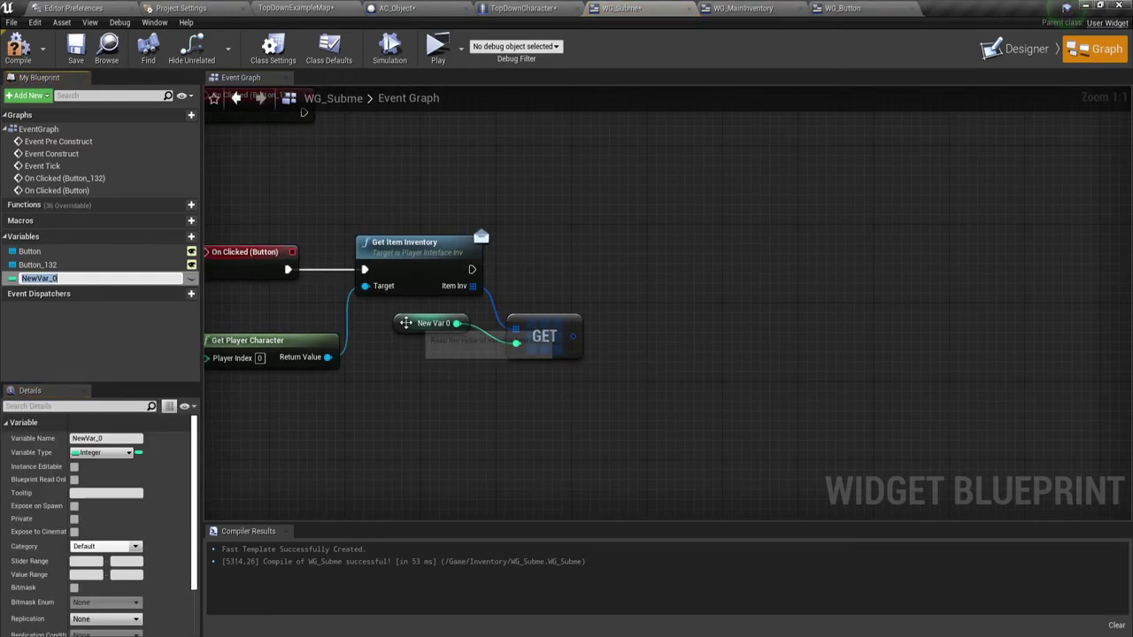
left_click_drag(405, 323, 423, 352)
left_click(104, 439)
type("SlotID")
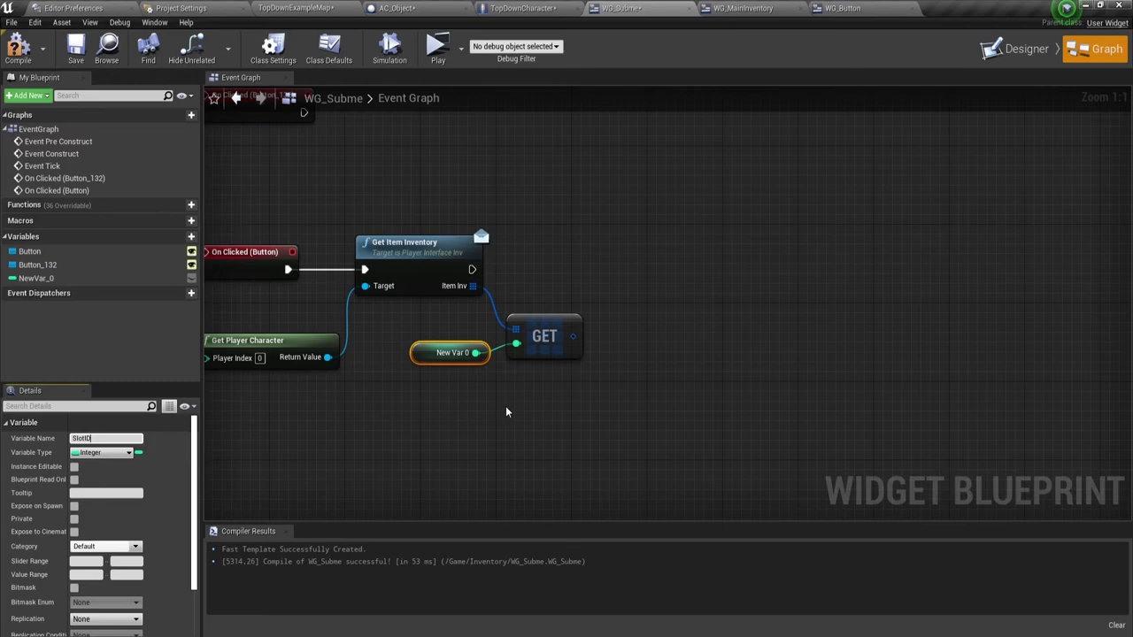
left_click(506, 412)
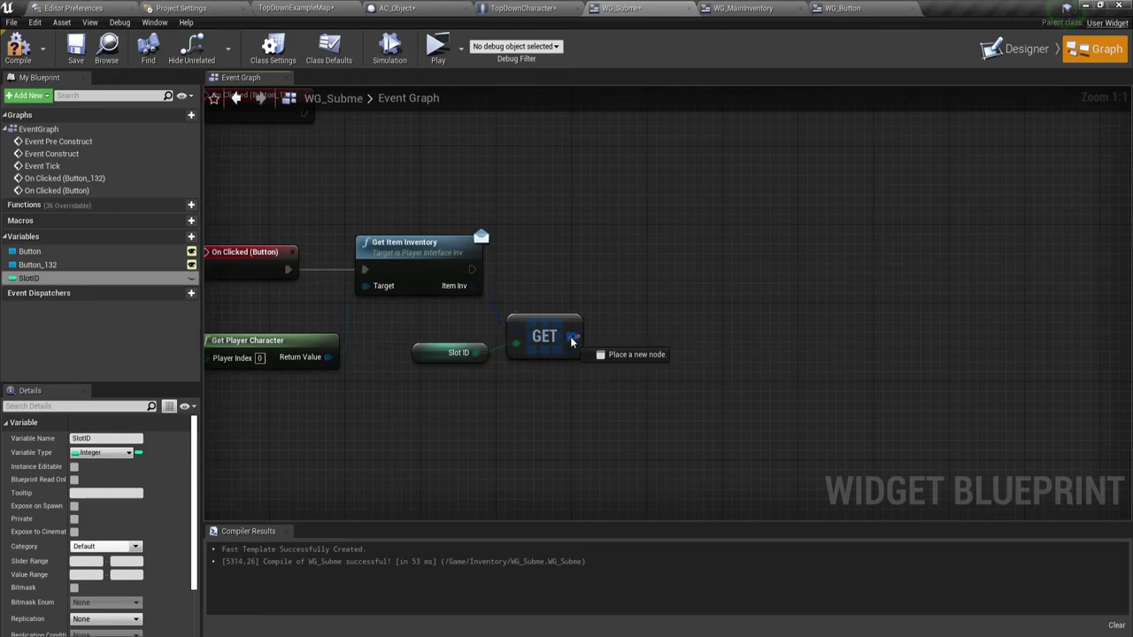
Step: Add a Break ItemDATAStruct node from GET's output and show all its pins
left_click_drag(571, 337, 611, 366)
left_click(670, 477)
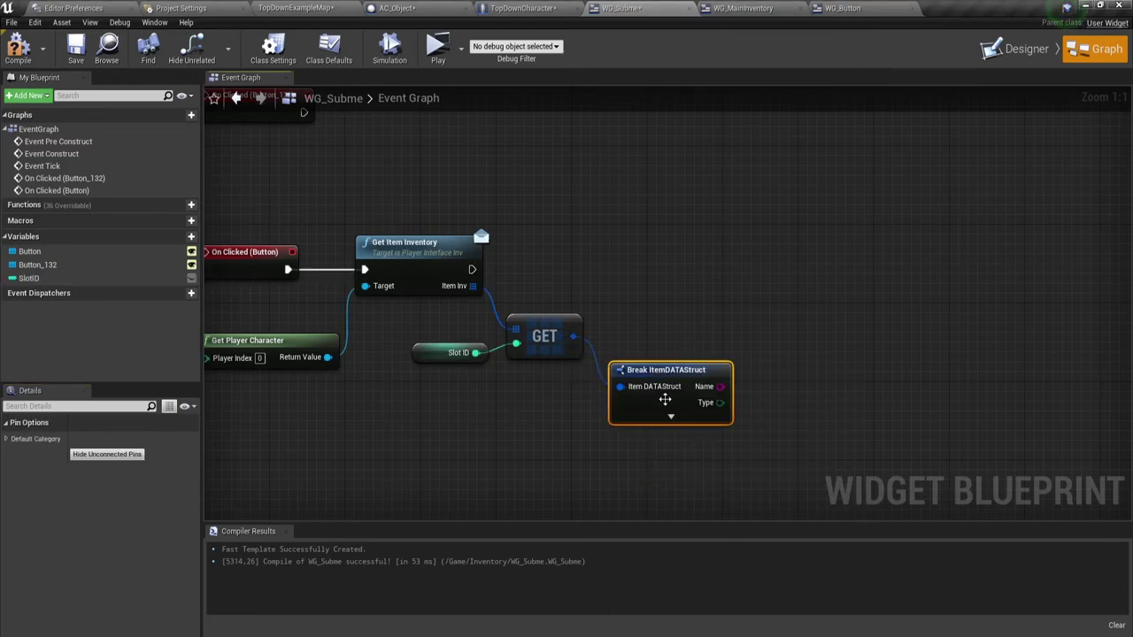
left_click(671, 418)
right_click_drag(824, 386, 746, 333)
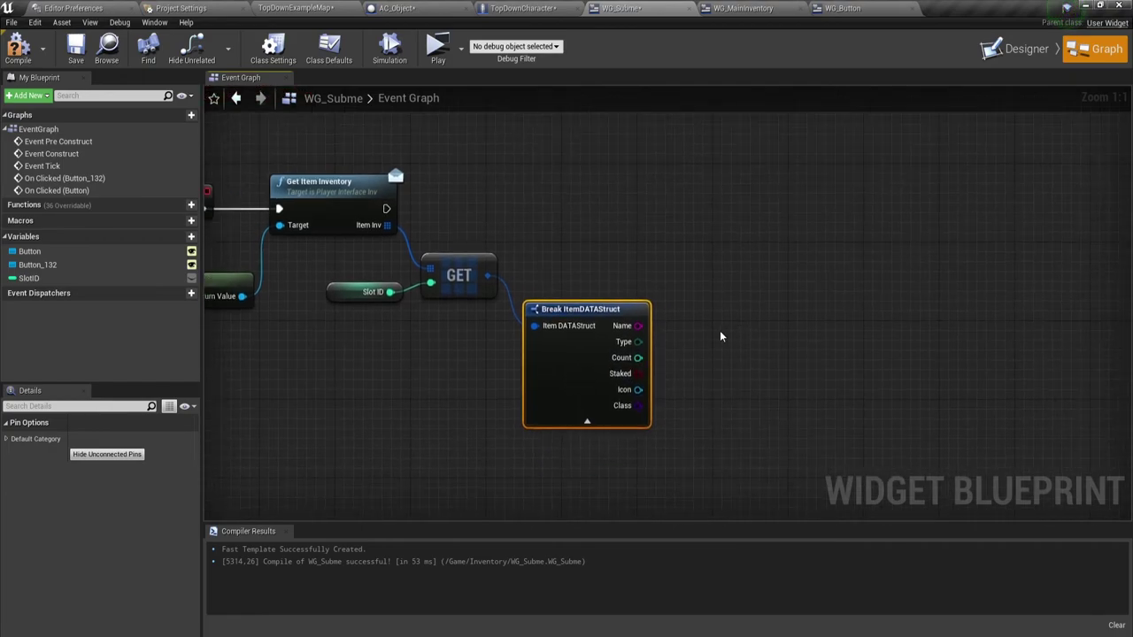
left_click_drag(597, 239, 679, 477)
left_click(762, 419)
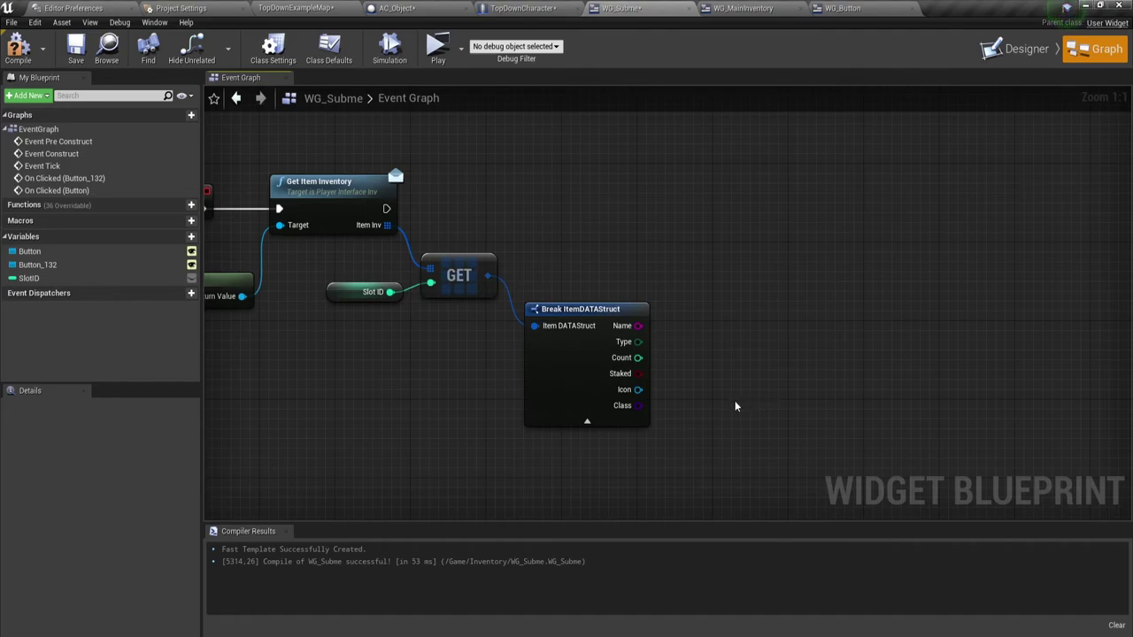
Step: Duplicate the Get Player Character node beside the On Clicked event
right_click_drag(383, 371, 461, 360)
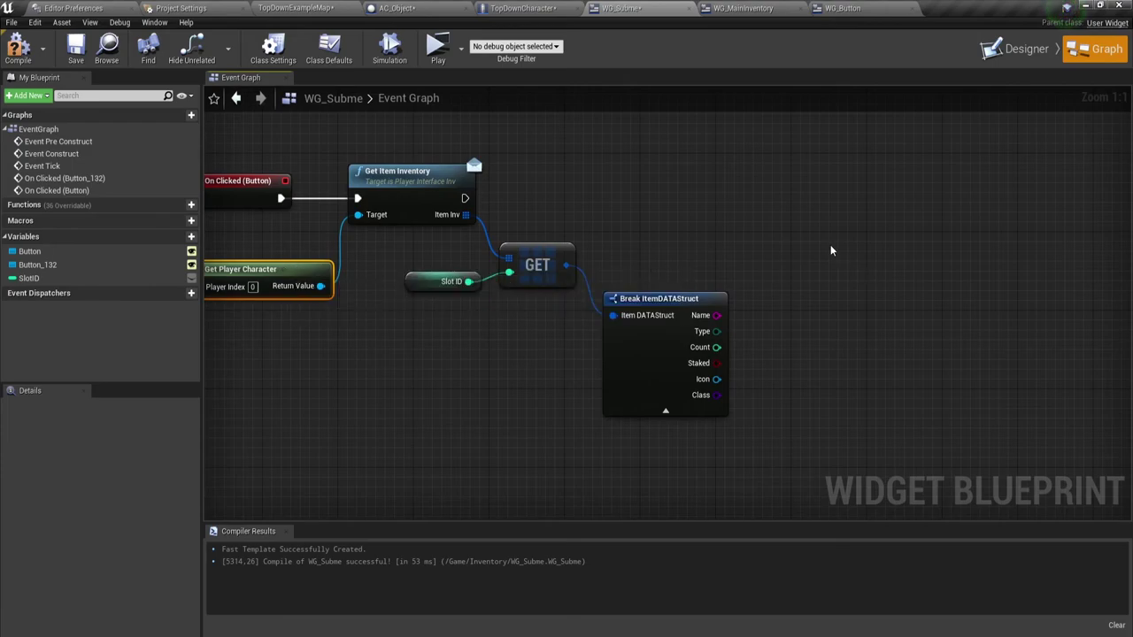
key("ctrl+v")
right_click_drag(879, 315, 636, 325)
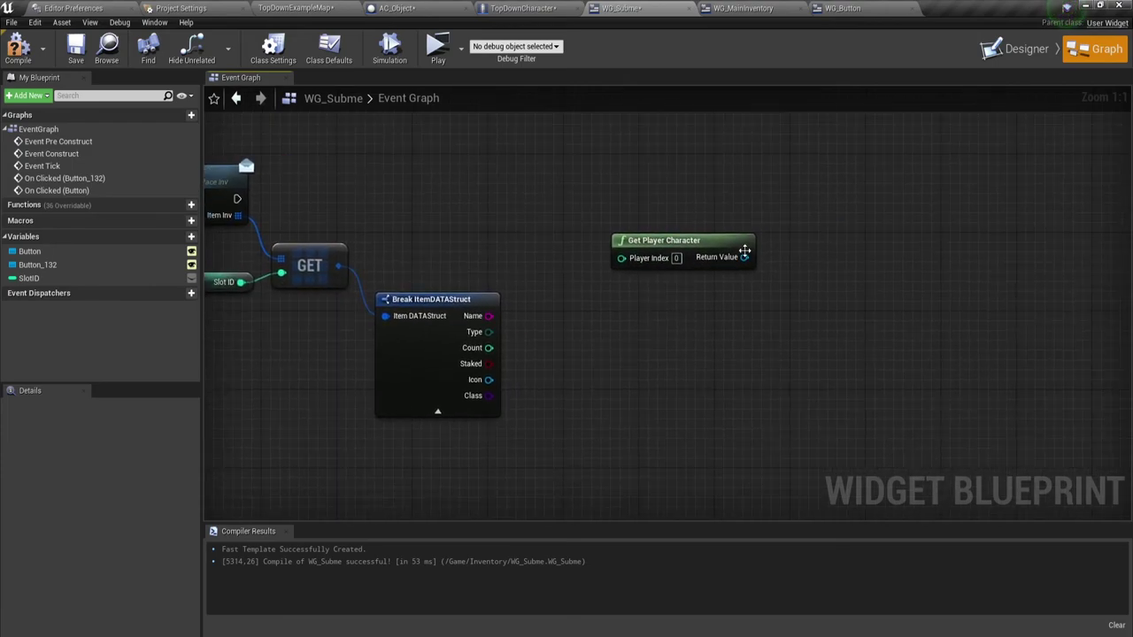
Step: Call Action Inventory on the copied player character, chained after Get Item Inventory
left_click_drag(745, 255, 782, 177)
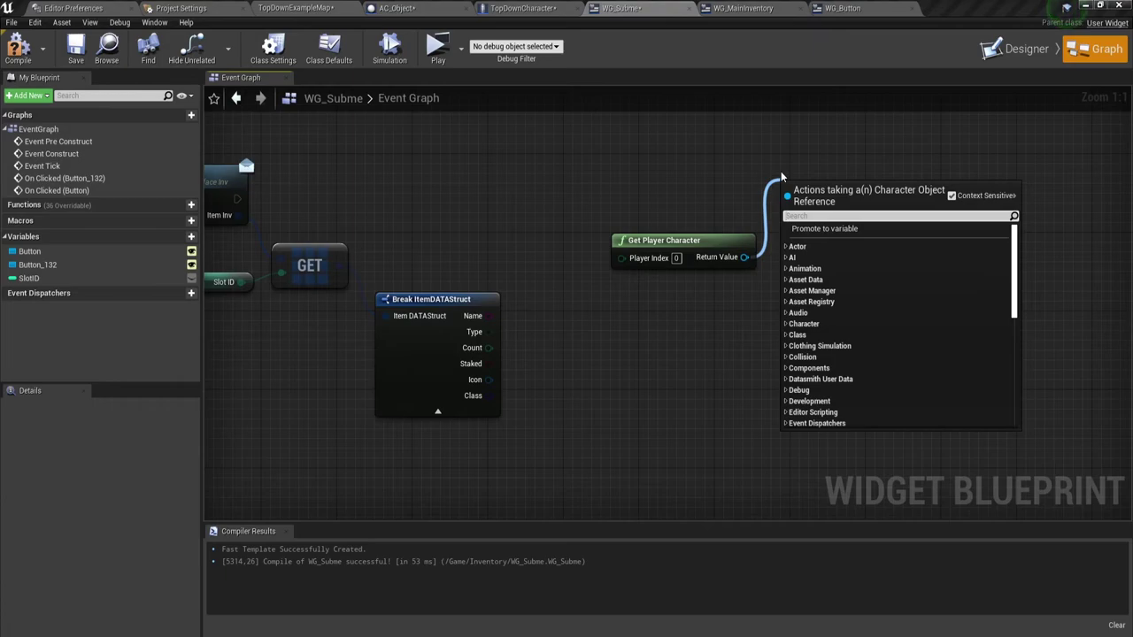
type("inv")
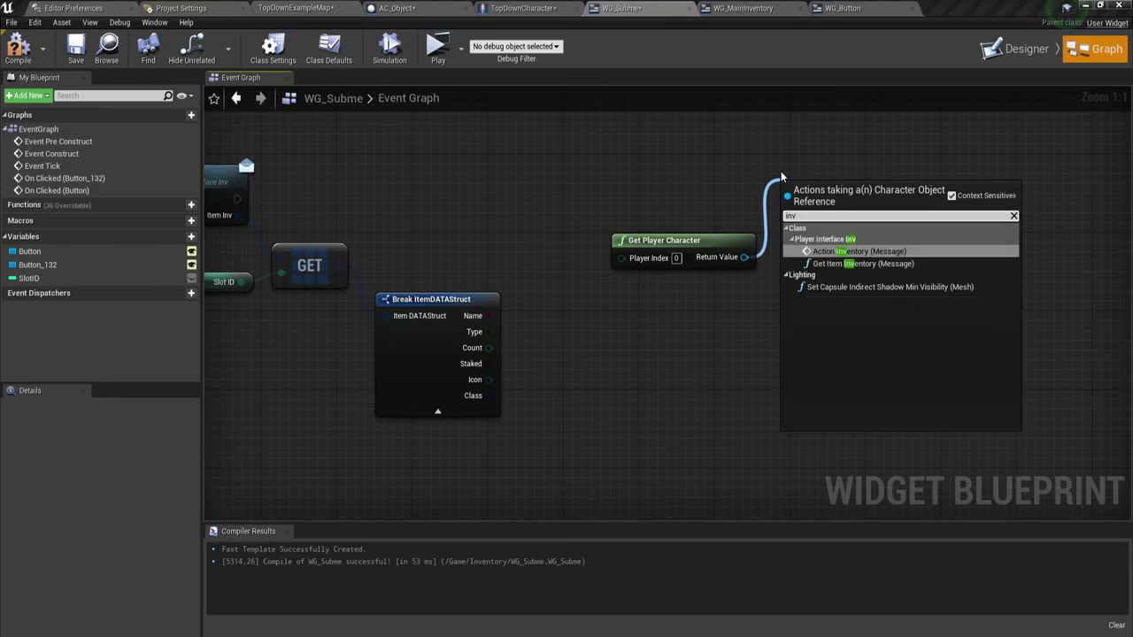
left_click(888, 254)
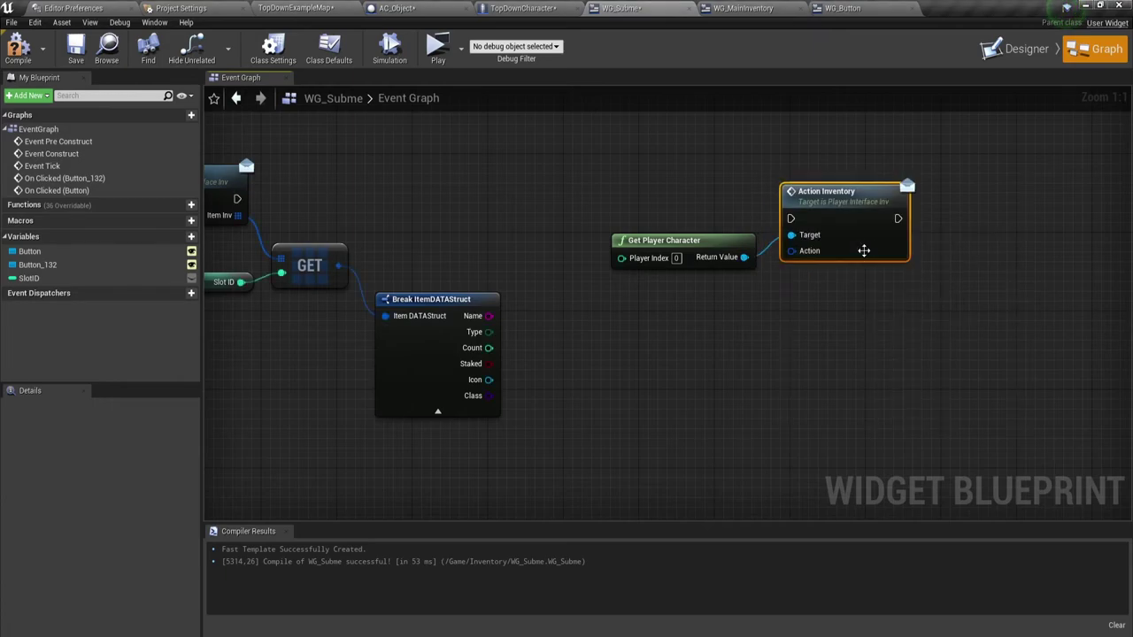
left_click_drag(790, 220, 325, 204)
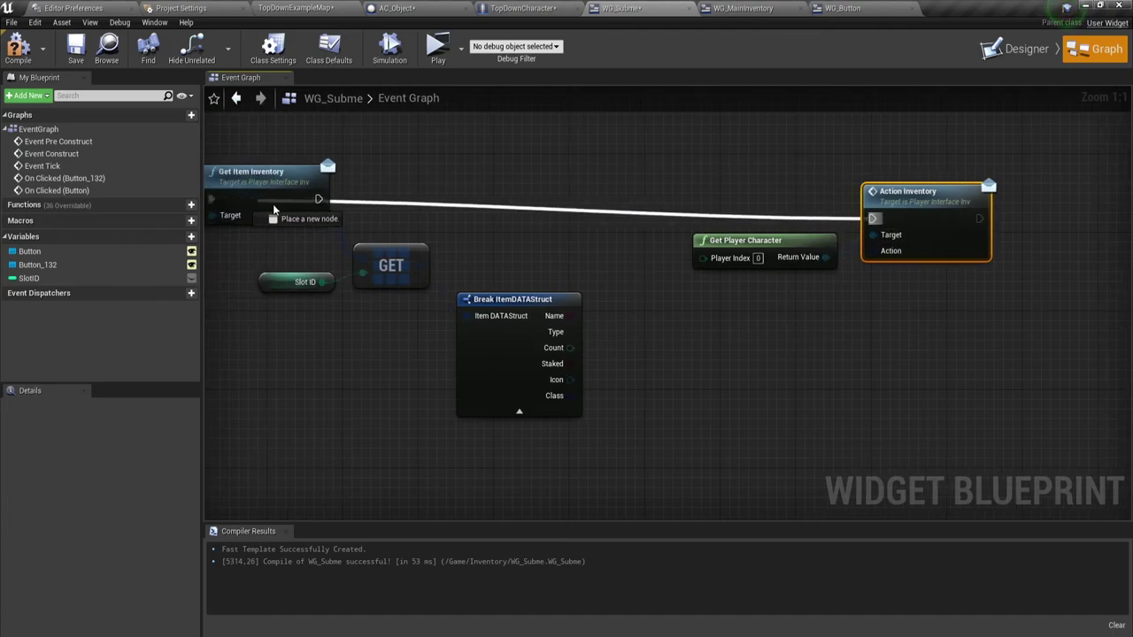
left_click(320, 203)
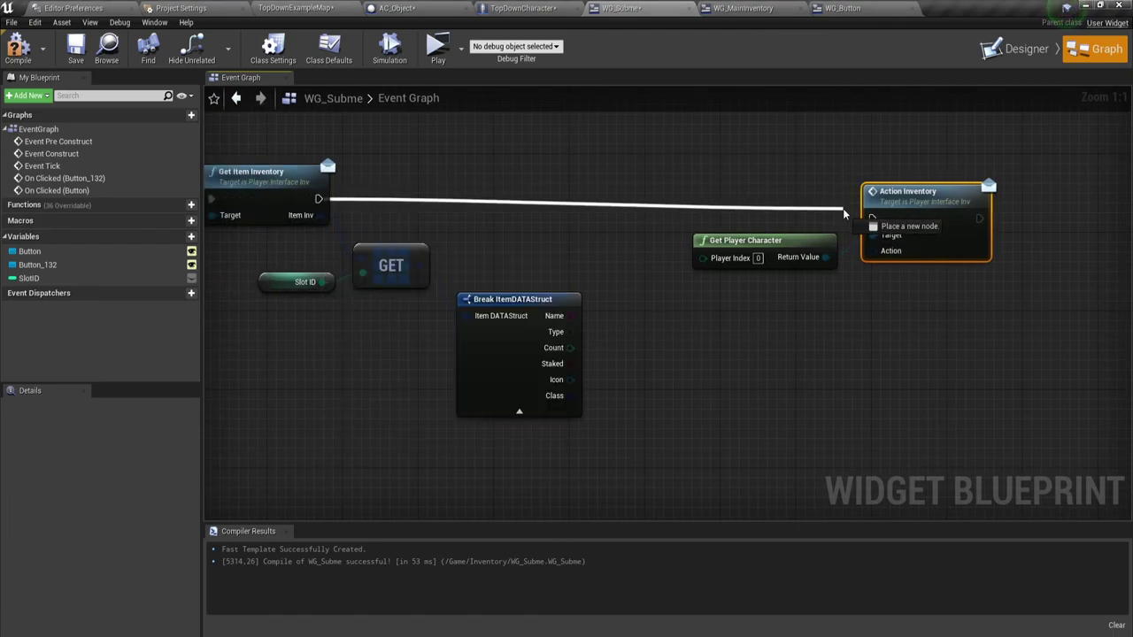
left_click_drag(903, 214, 932, 193)
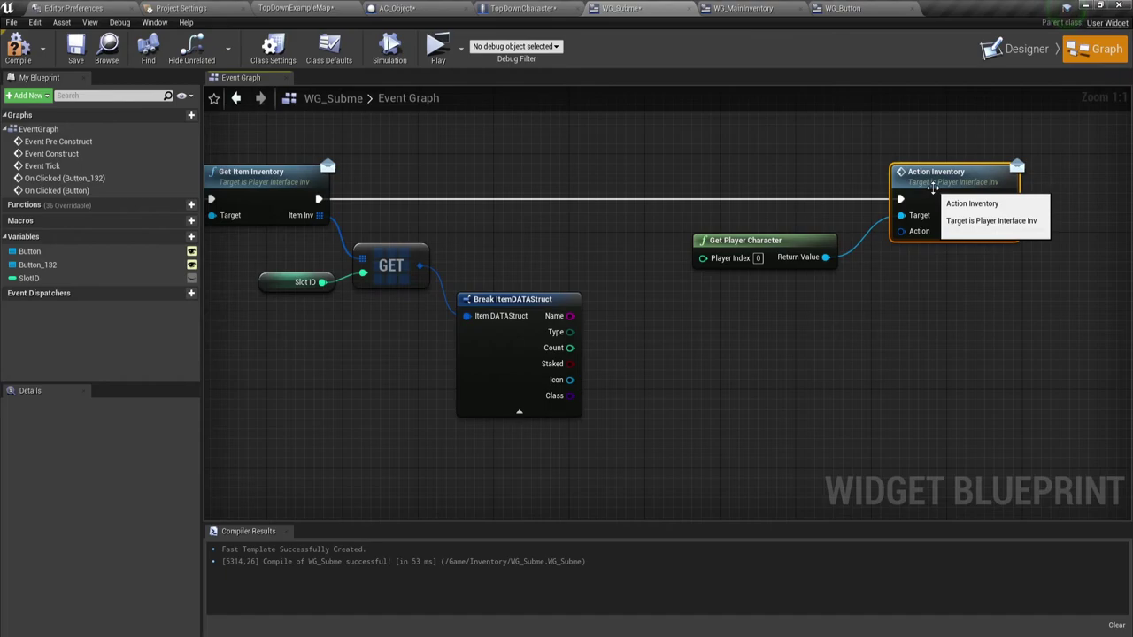
Step: Feed Action Inventory a Make PlayerActionStruct set to RemoveItem, with the item Count and Slot ID as IDSlot
mouse_move(902, 231)
left_mouse_down()
mouse_move(815, 354)
mouse_move(777, 288)
left_mouse_up()
left_click(854, 441)
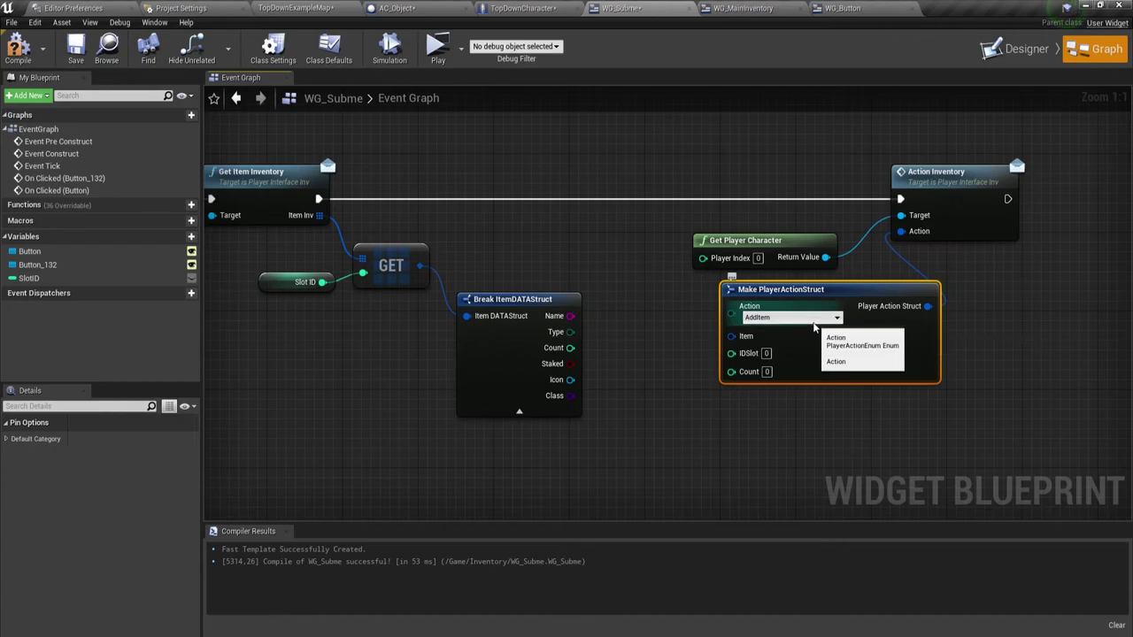
left_click(788, 317)
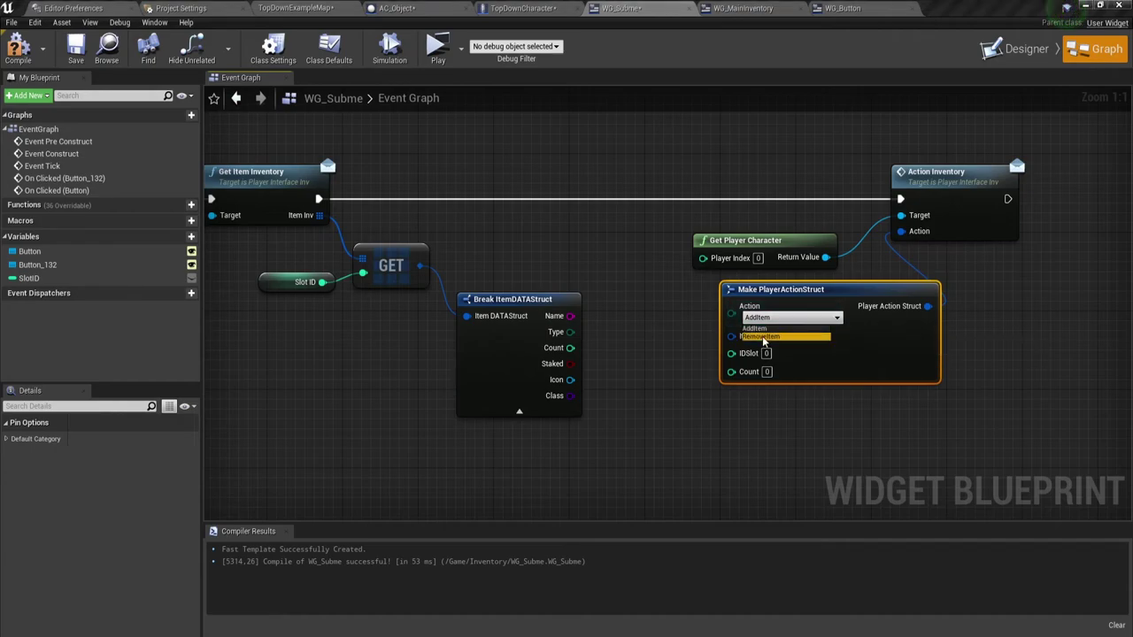
left_click(763, 340)
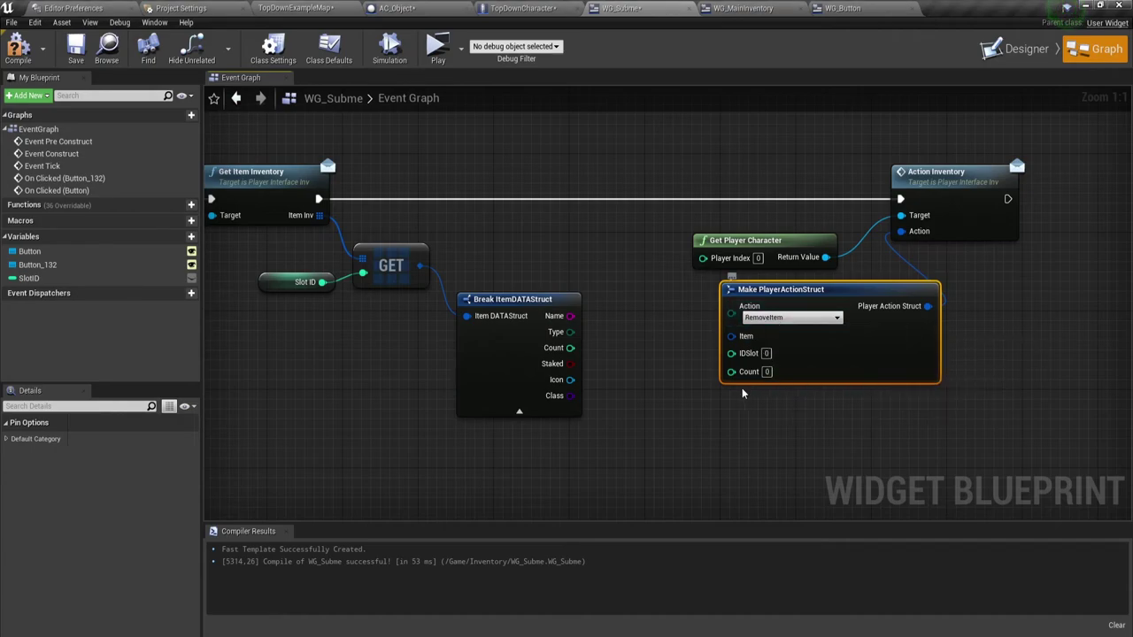
left_click_drag(570, 348, 731, 371)
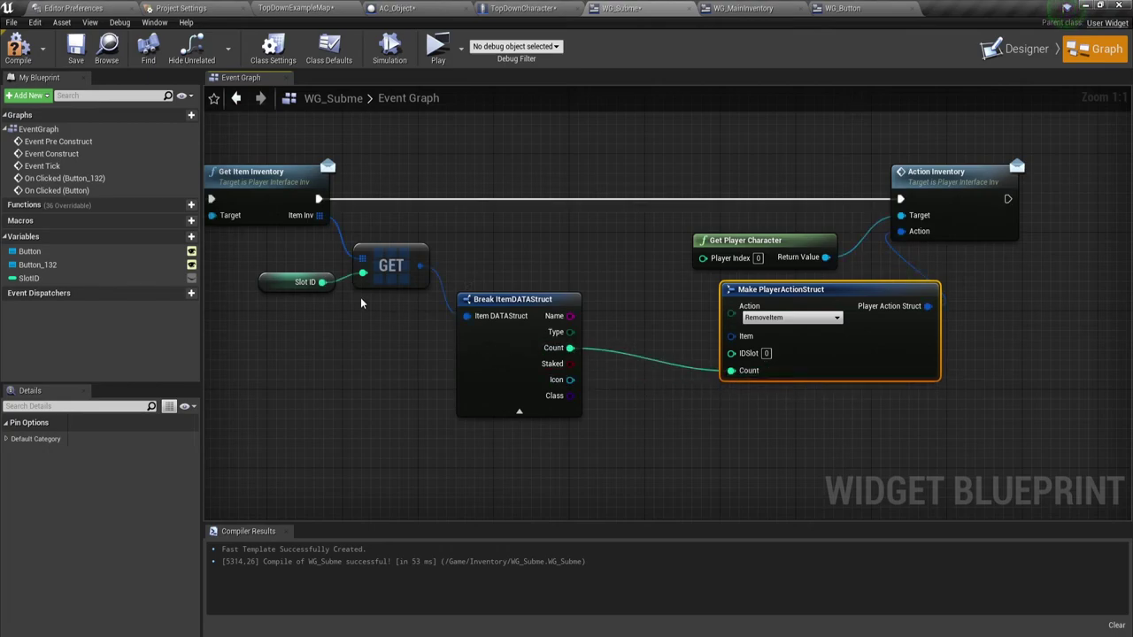
left_click_drag(322, 281, 734, 362)
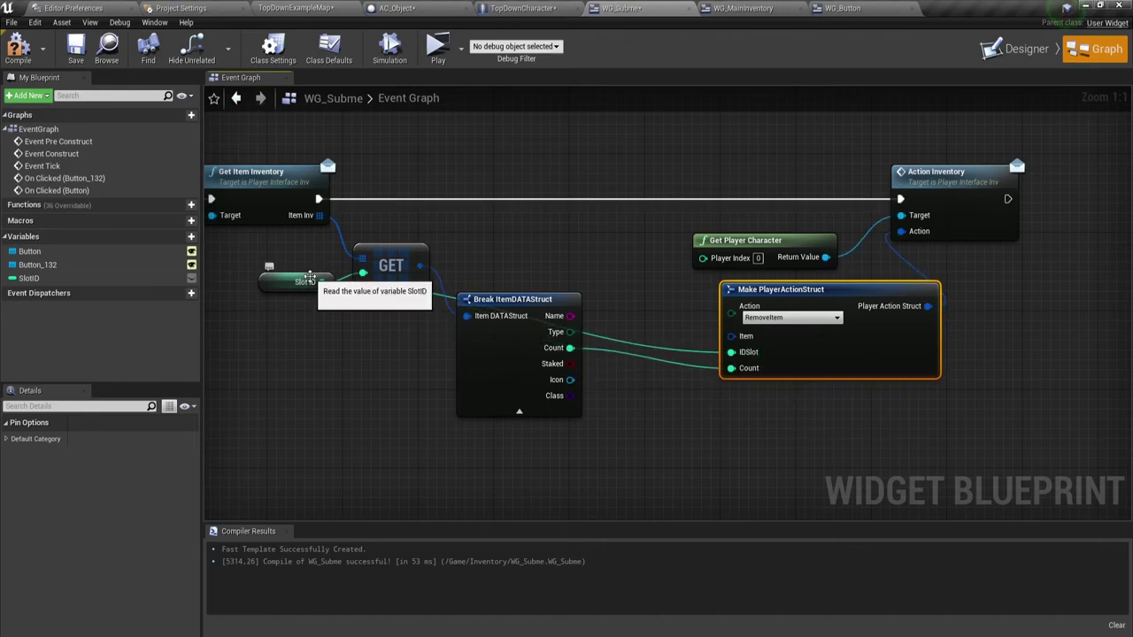
Step: Route the Slot ID wire through a reroute point and hide the Break node's unused pins
right_click(439, 289)
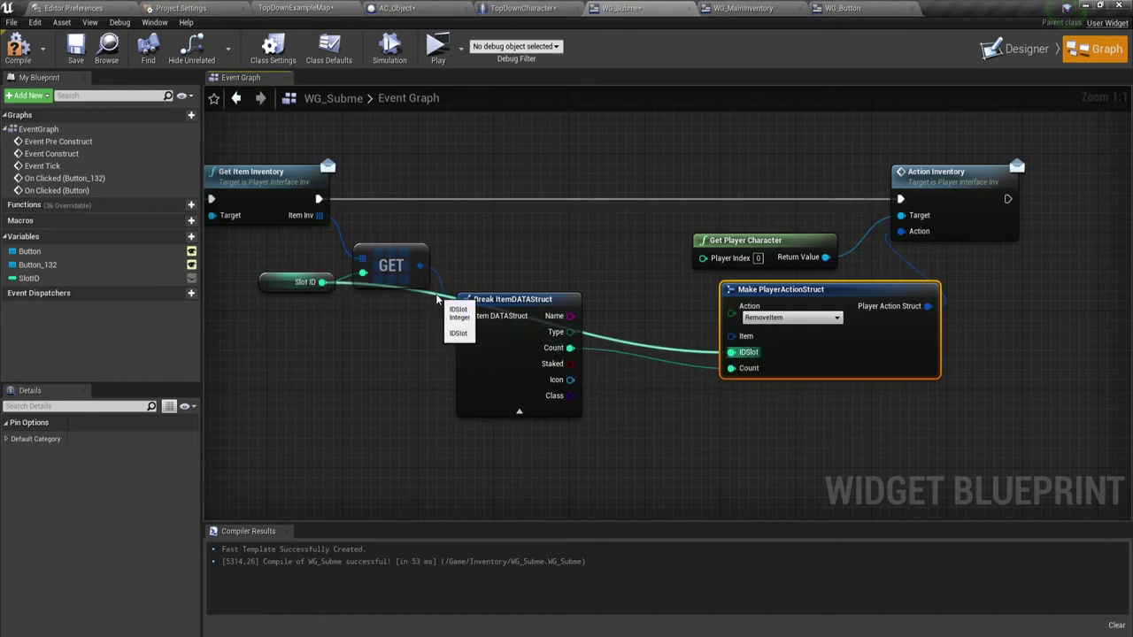
left_click(434, 309)
left_click_drag(434, 296, 407, 334)
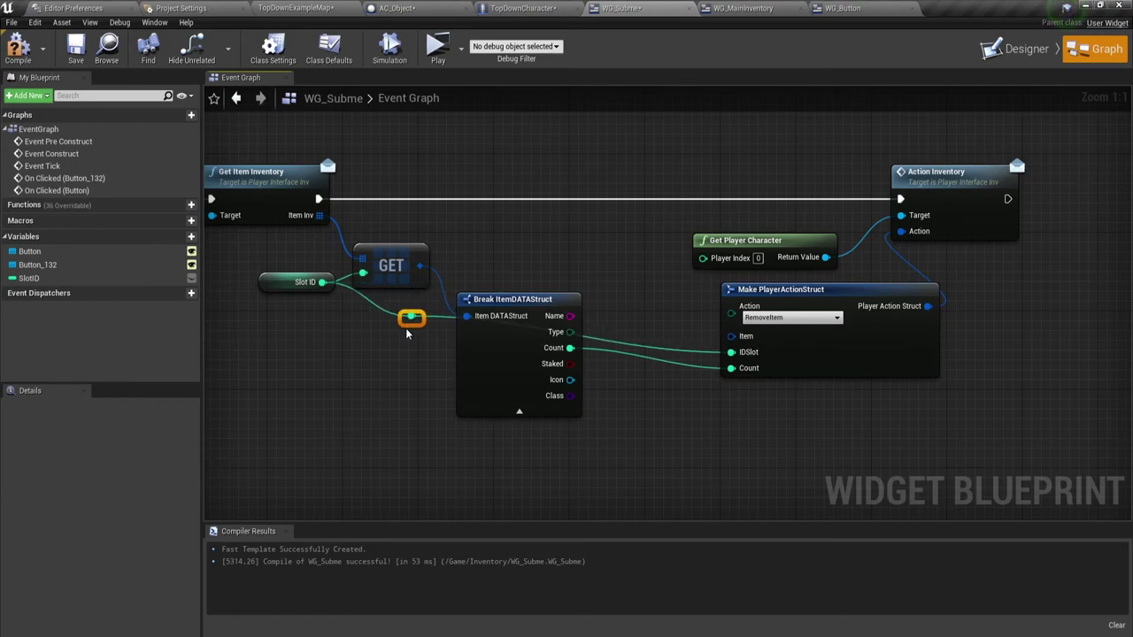
left_click(526, 413)
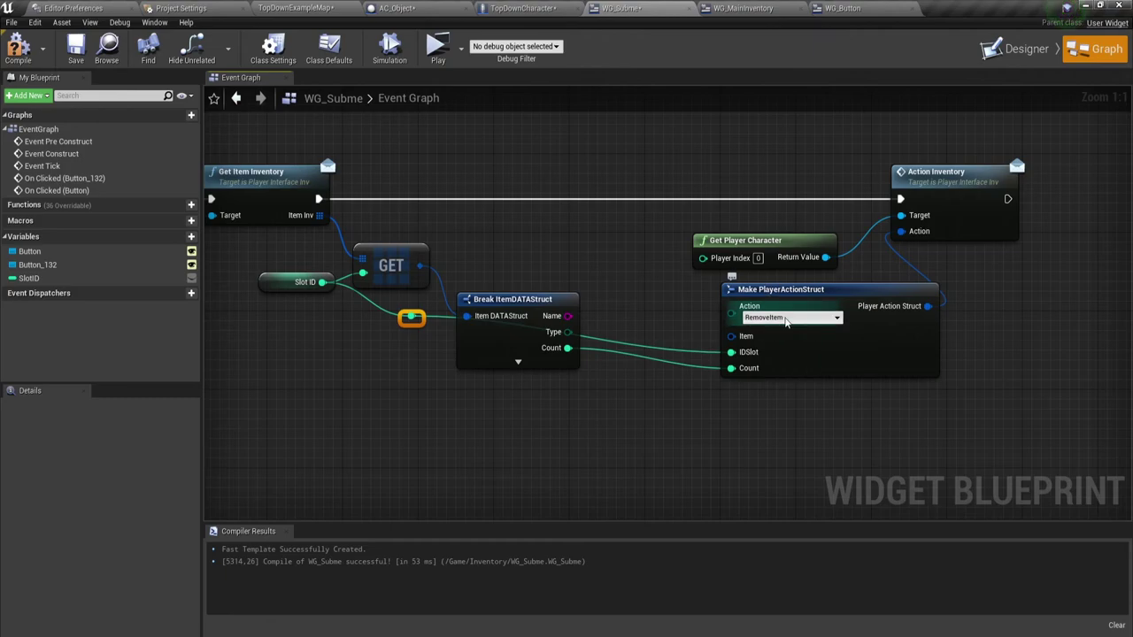
Step: Move Get Player Character, Make PlayerActionStruct and Action Inventory to the left
scroll(668, 351, "down", 2)
left_click_drag(764, 340, 766, 342)
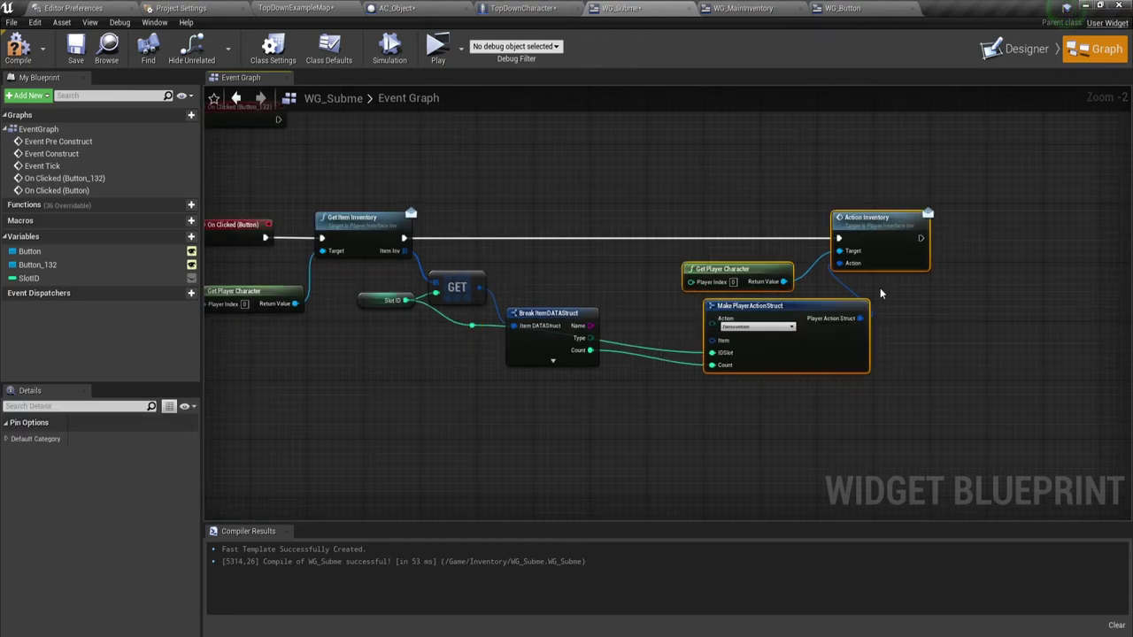
left_click(871, 241, "ctrl")
left_click_drag(878, 248, 799, 248)
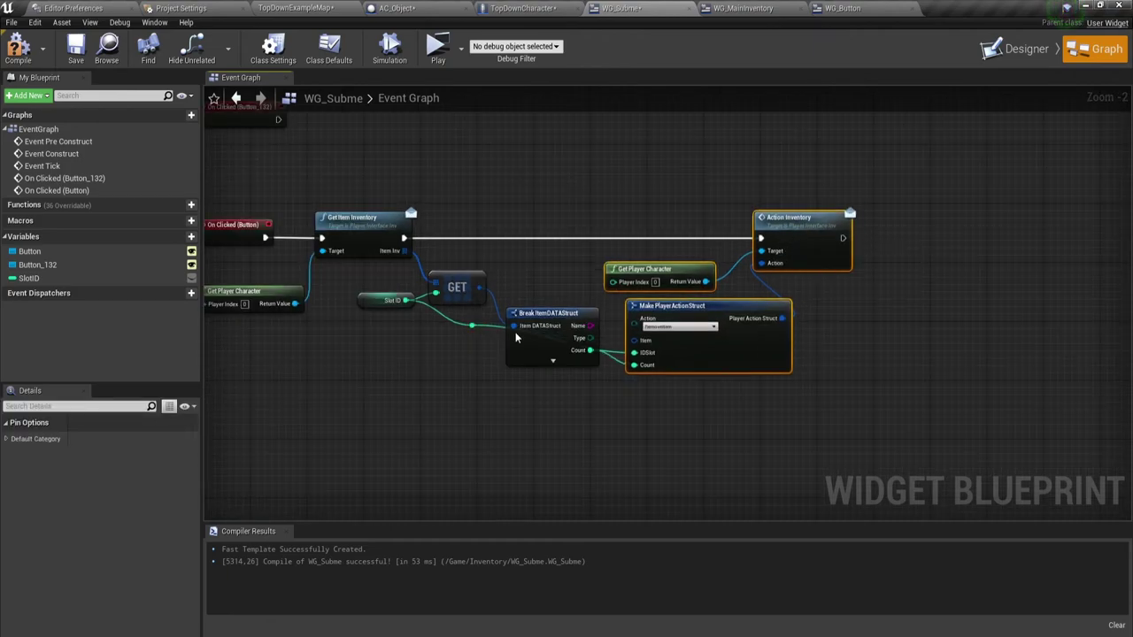
right_click_drag(403, 391, 533, 407)
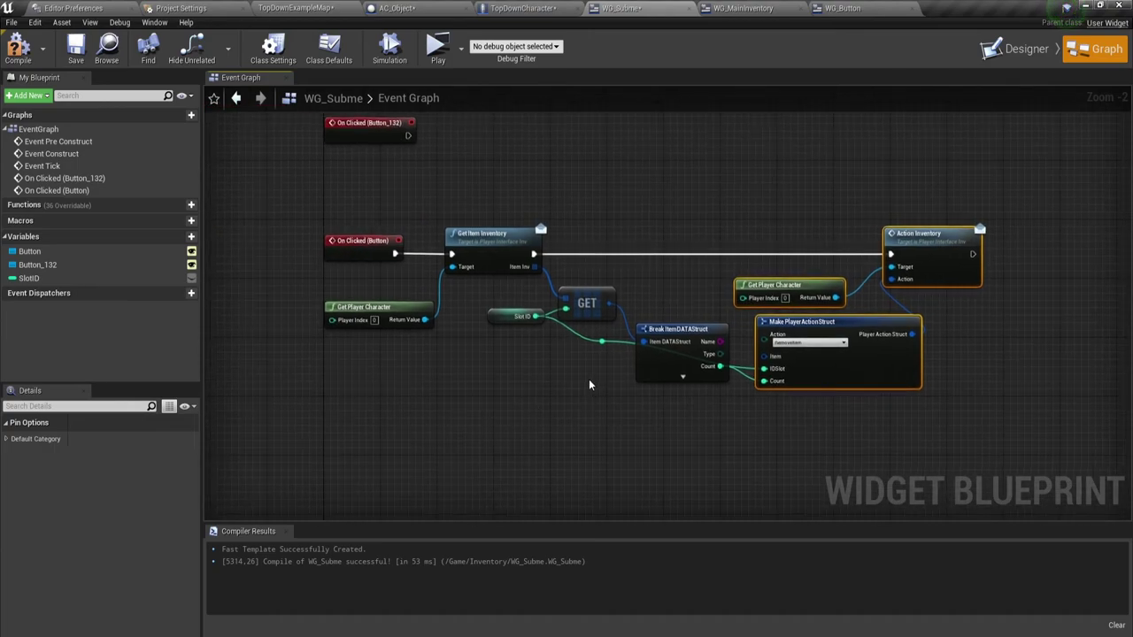
right_click_drag(589, 385, 524, 373)
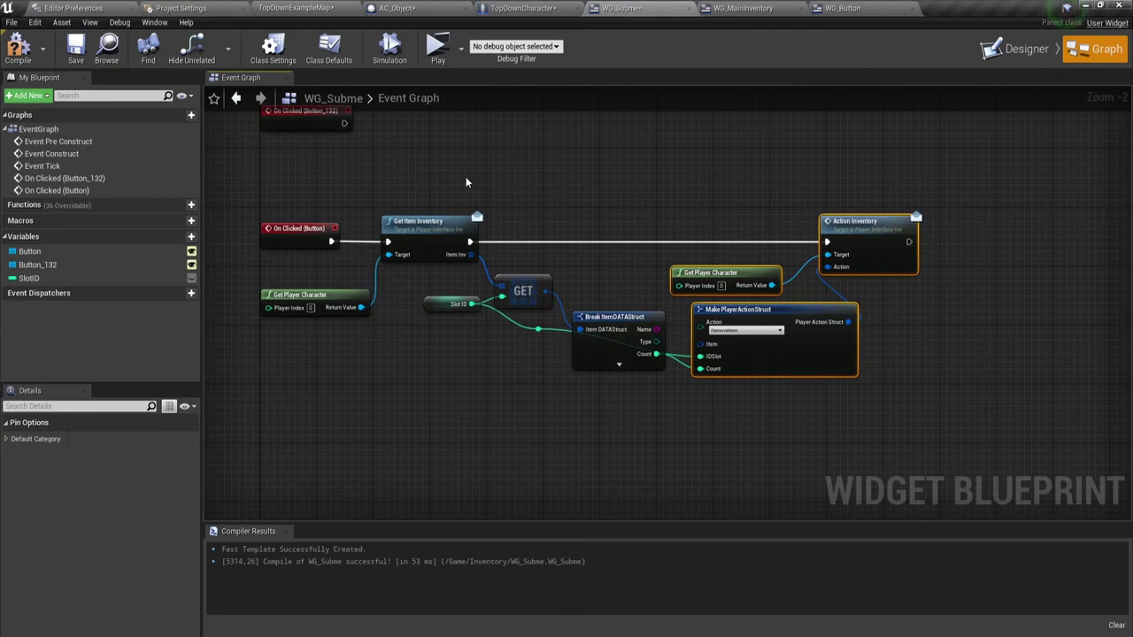
left_click_drag(248, 161, 972, 447)
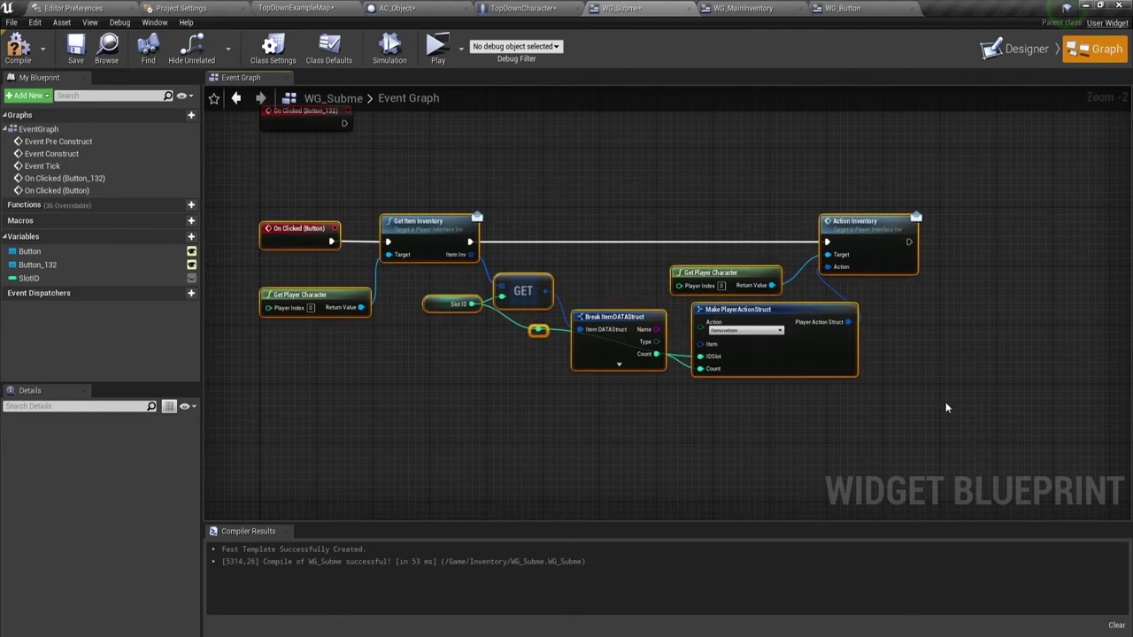
left_click(924, 407)
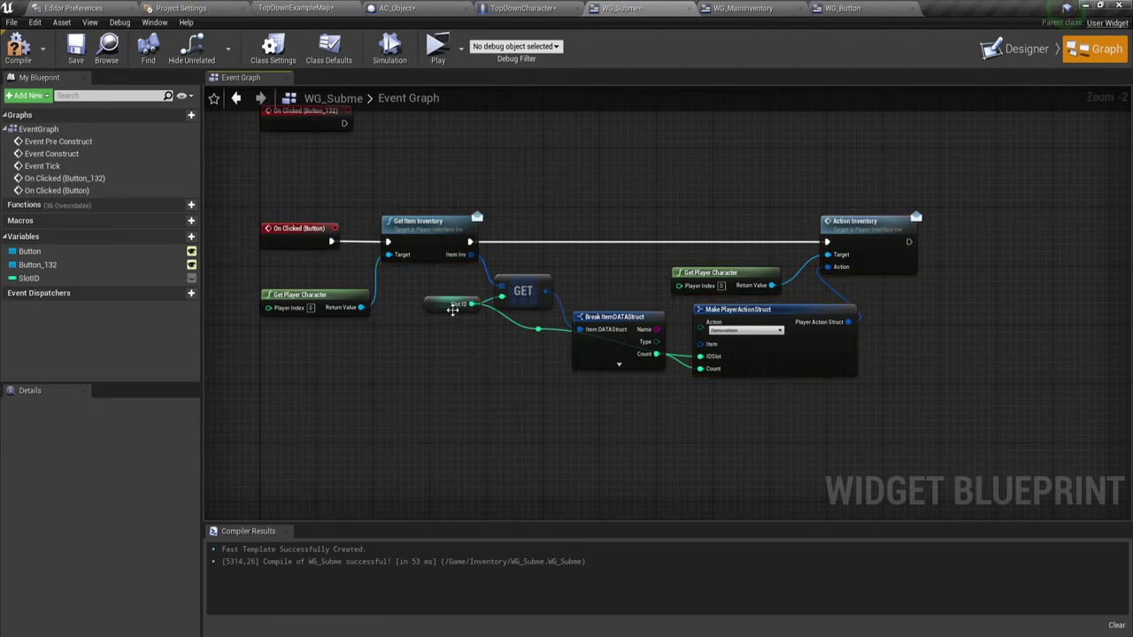
Step: Confirm the struct's Action value stays RemoveItem
scroll(440, 289, "up", 1)
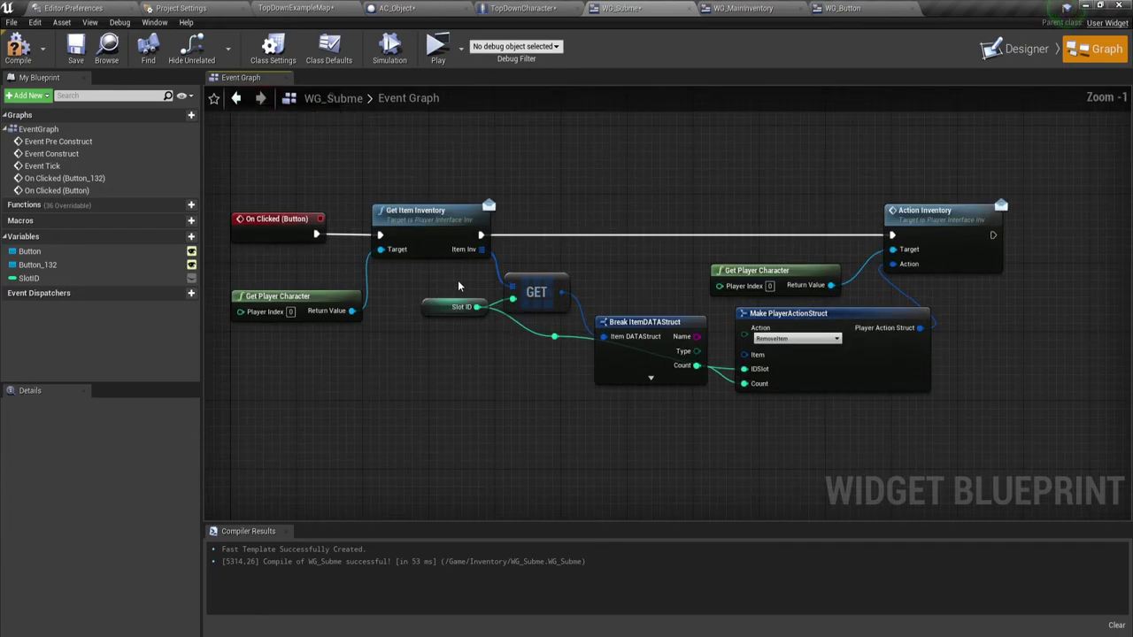
left_click_drag(702, 155, 896, 281)
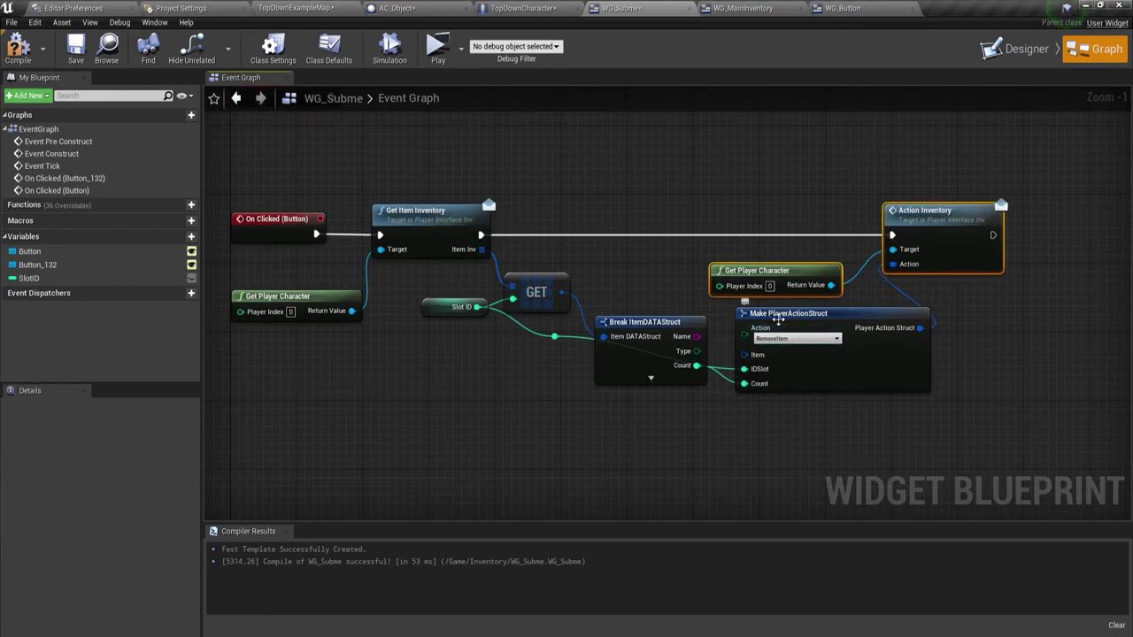
left_click(797, 338)
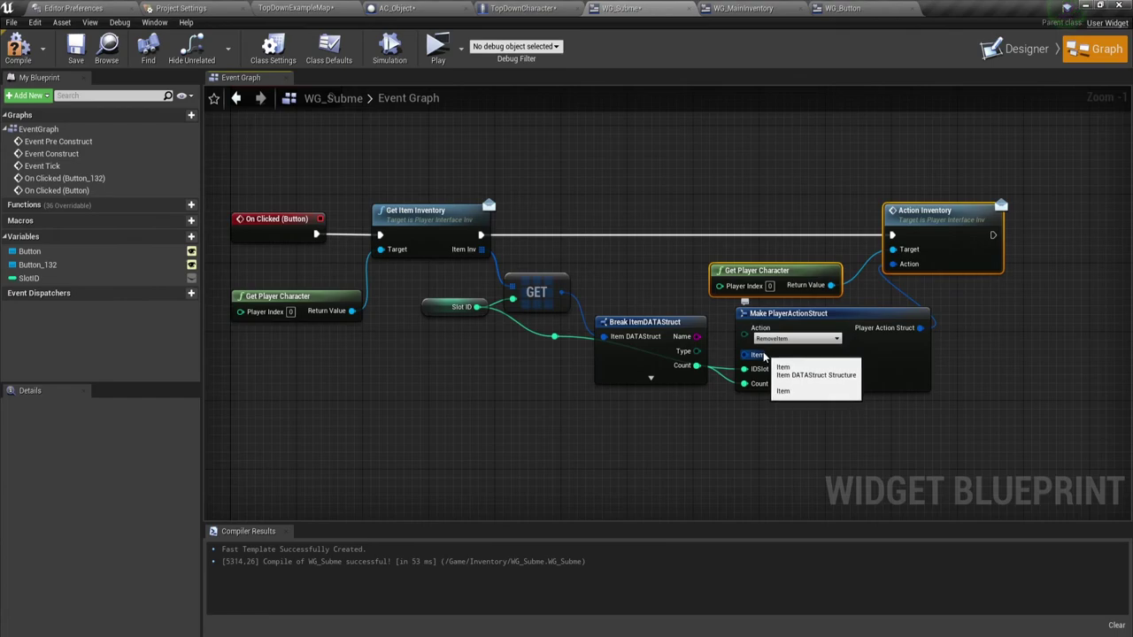
left_click(801, 372)
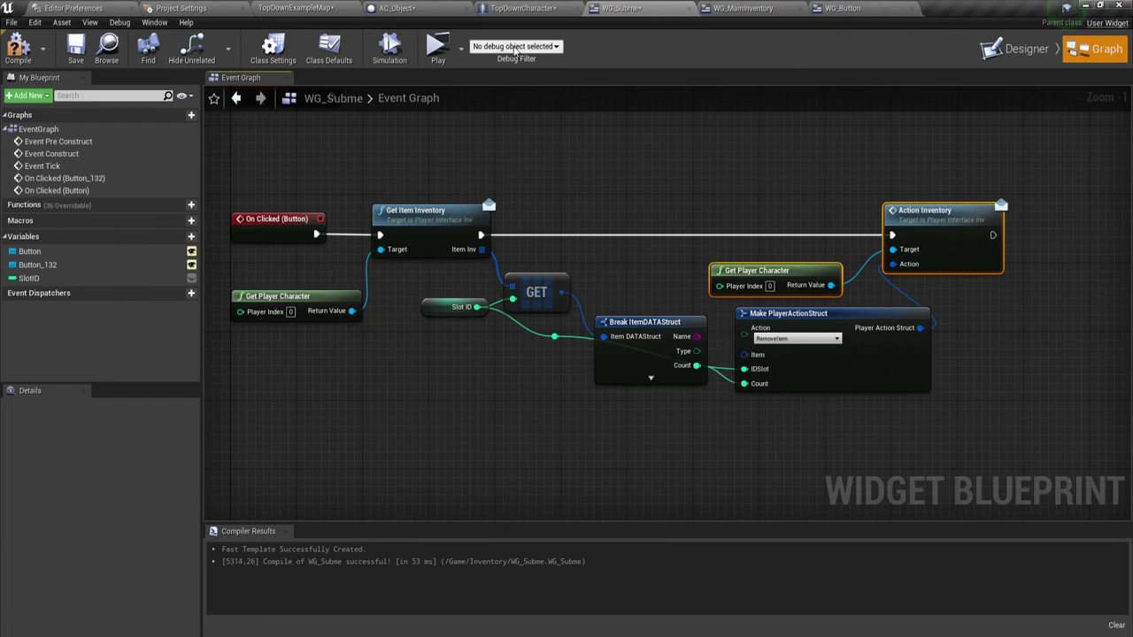
Step: Test-play walking over a red pickup, view the inventory, and close the preview
left_click(440, 55)
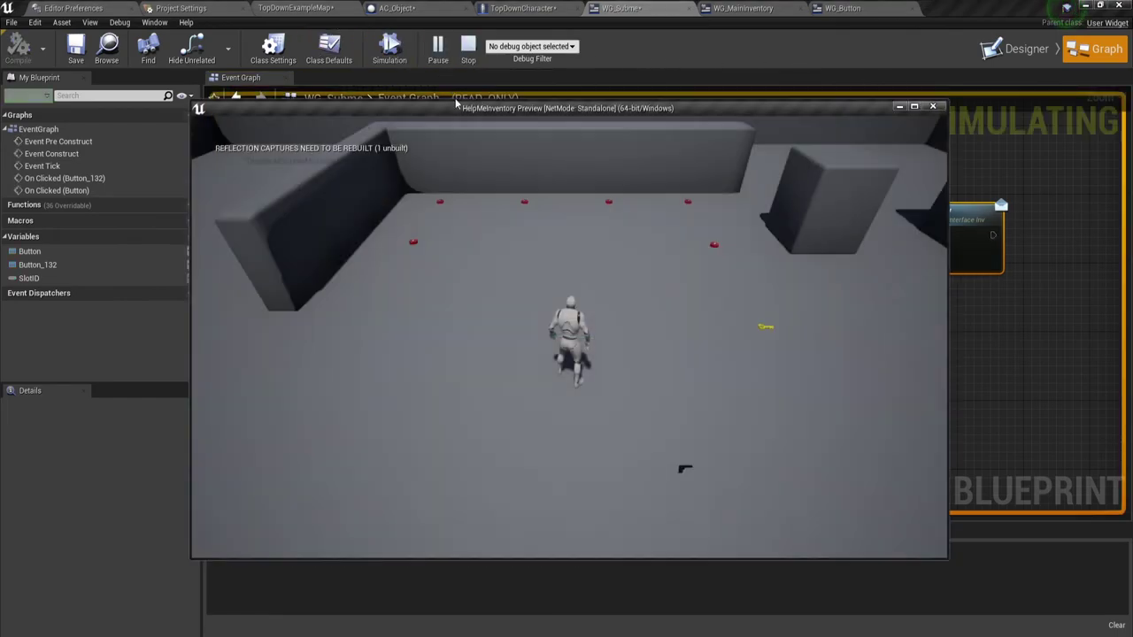
left_click(701, 273)
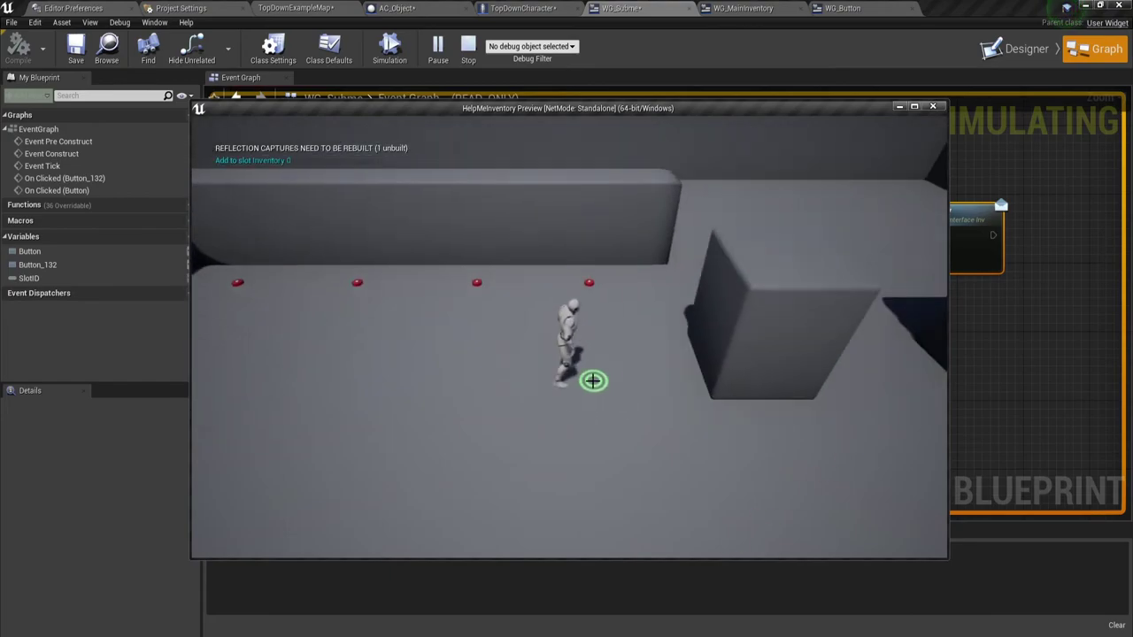
left_click(584, 288)
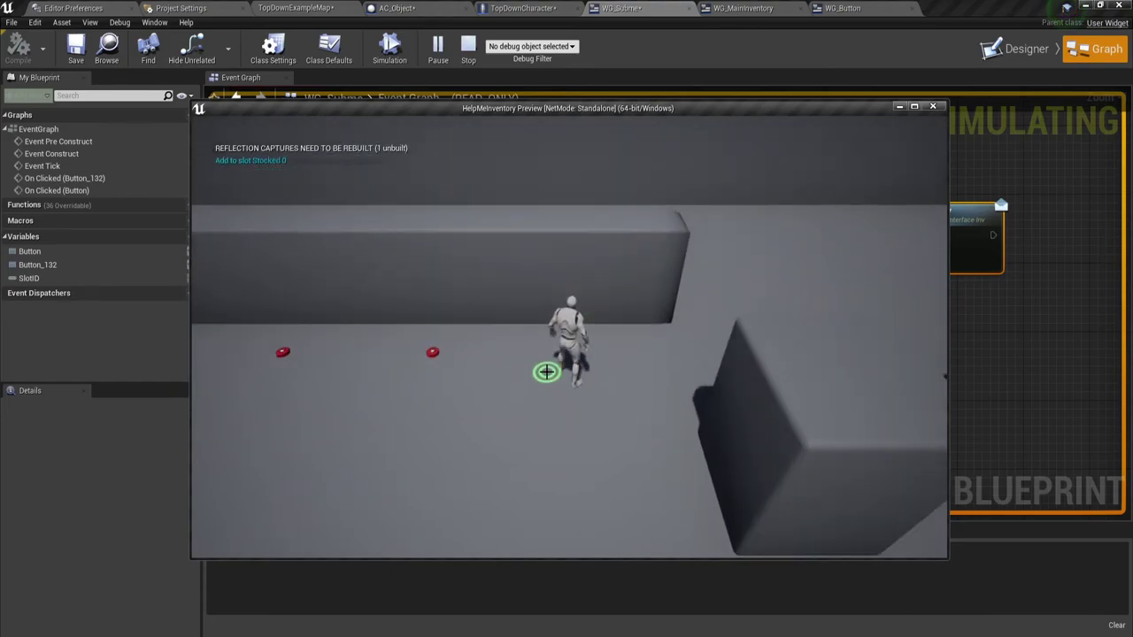
key("i")
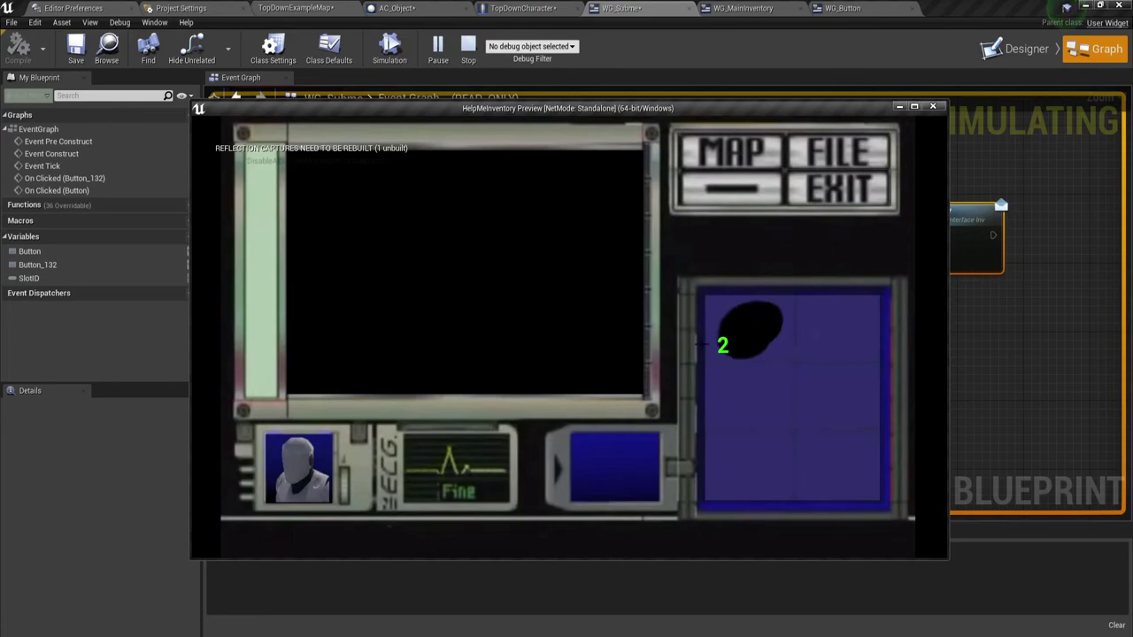
left_click(940, 107)
Step: Inspect the mine pickup's properties, test-play again to confirm a stacked item of 2, then stop
left_click(298, 7)
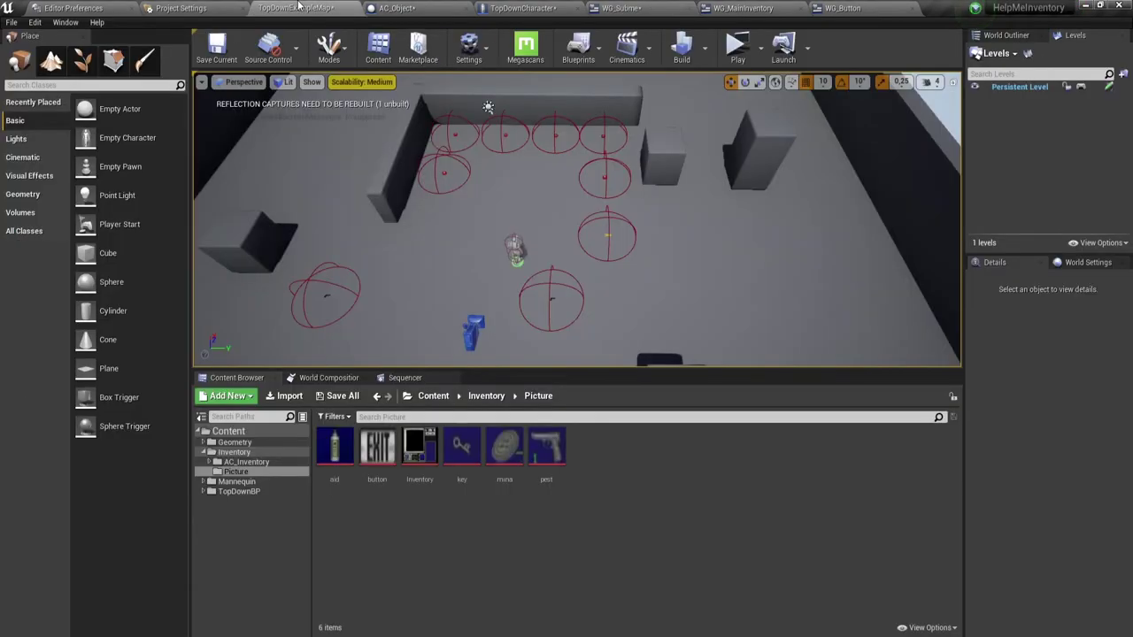
left_click(601, 180)
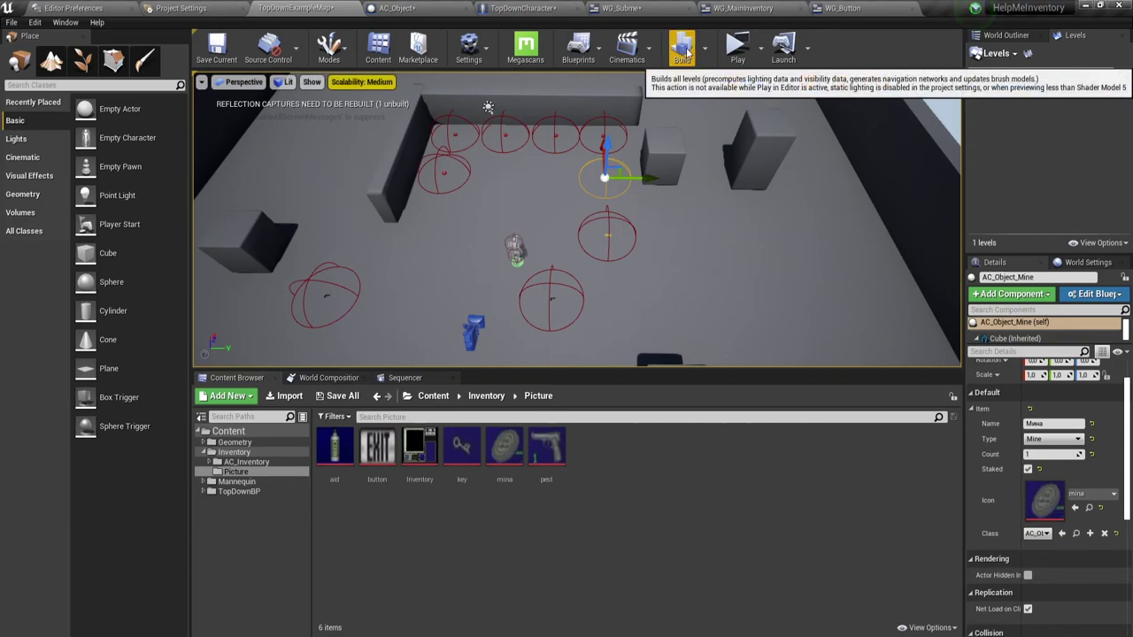
left_click(737, 49)
left_click(680, 499)
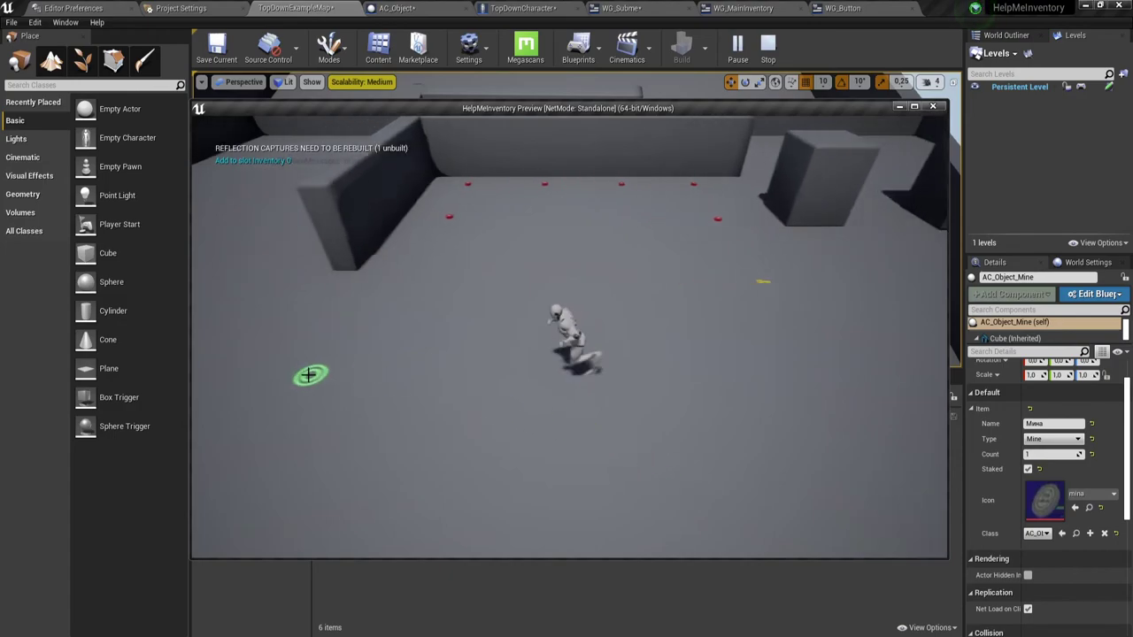
left_click(233, 387)
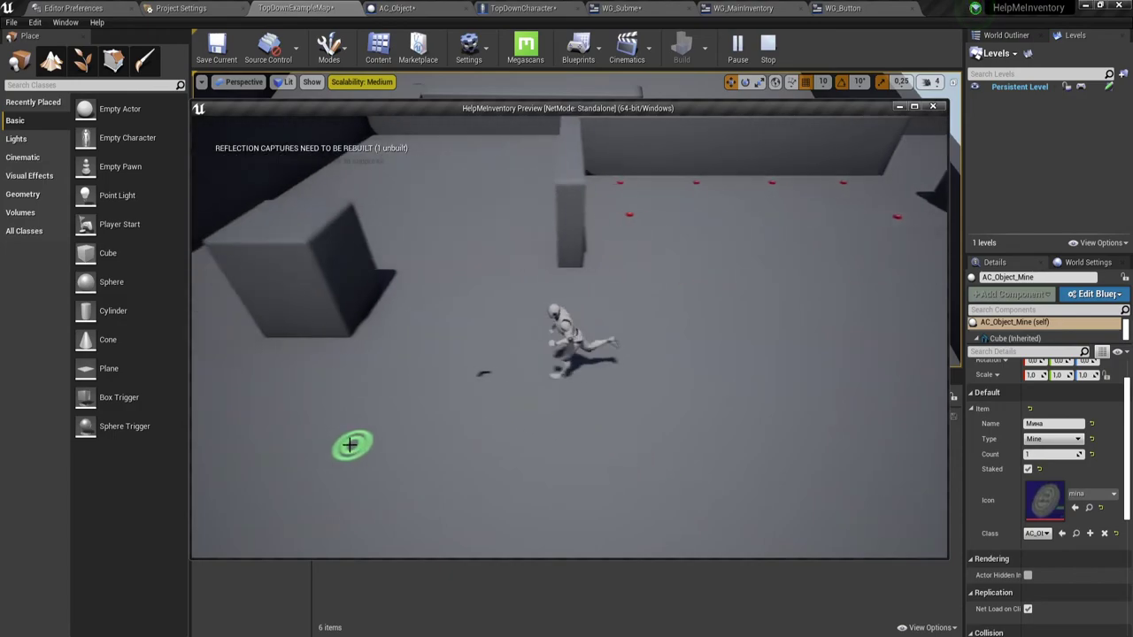
key("i")
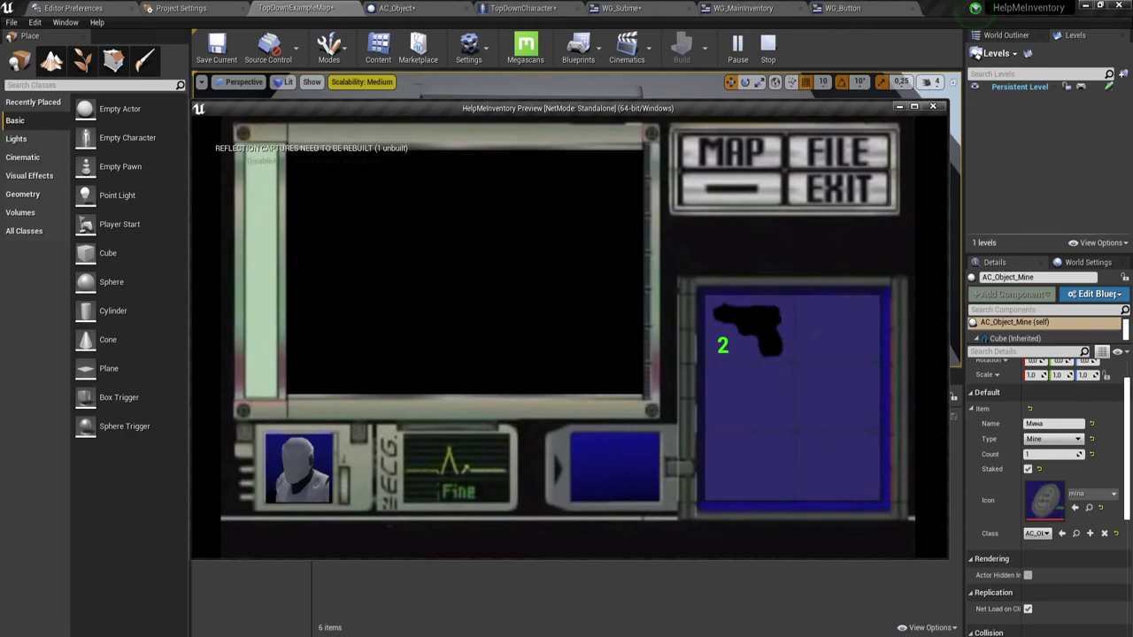
left_click(770, 51)
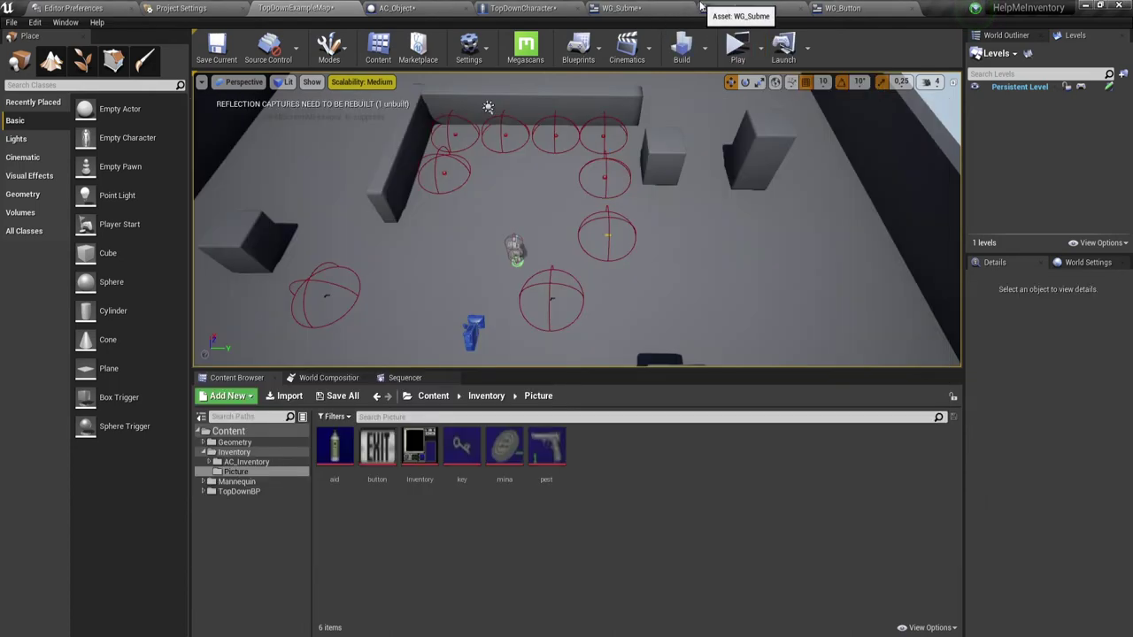
left_click(739, 7)
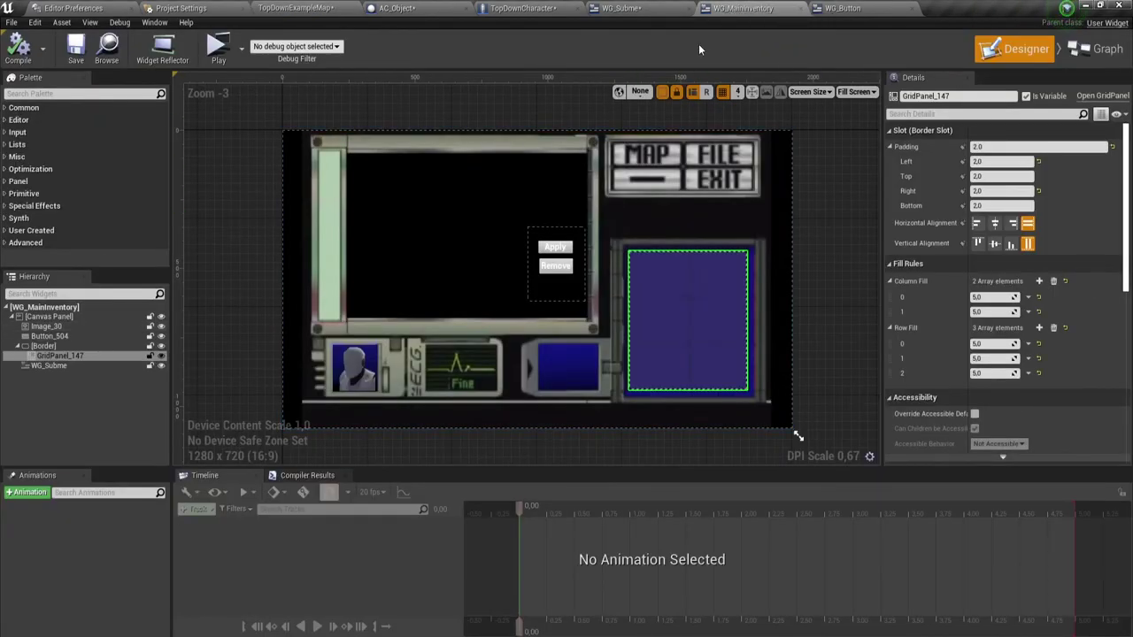
left_click(556, 8)
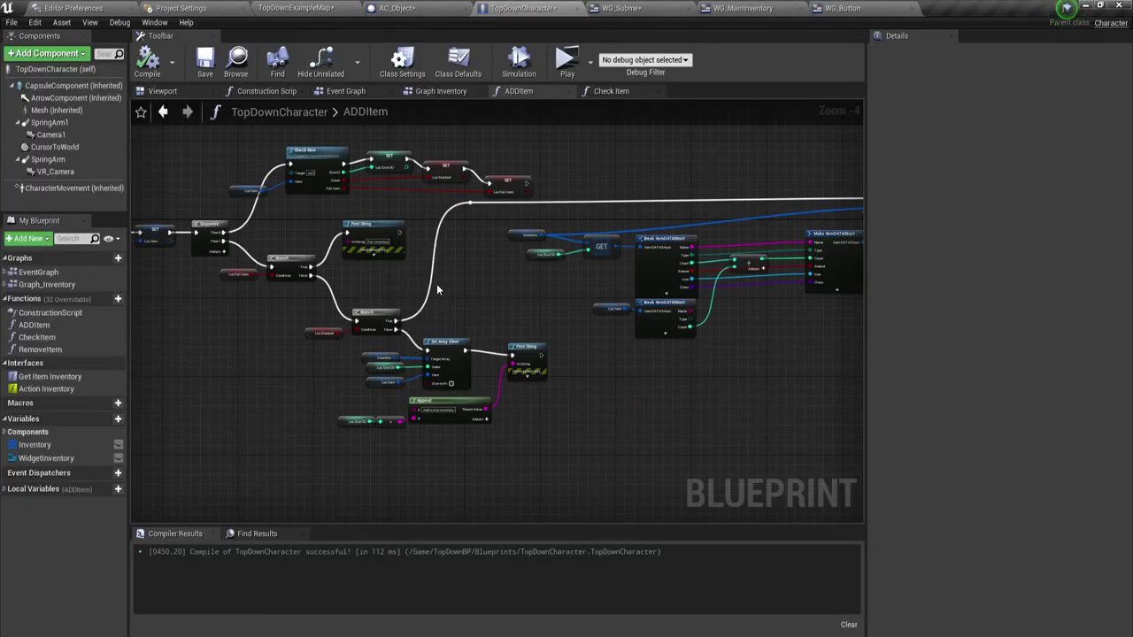
right_click_drag(437, 290, 433, 311)
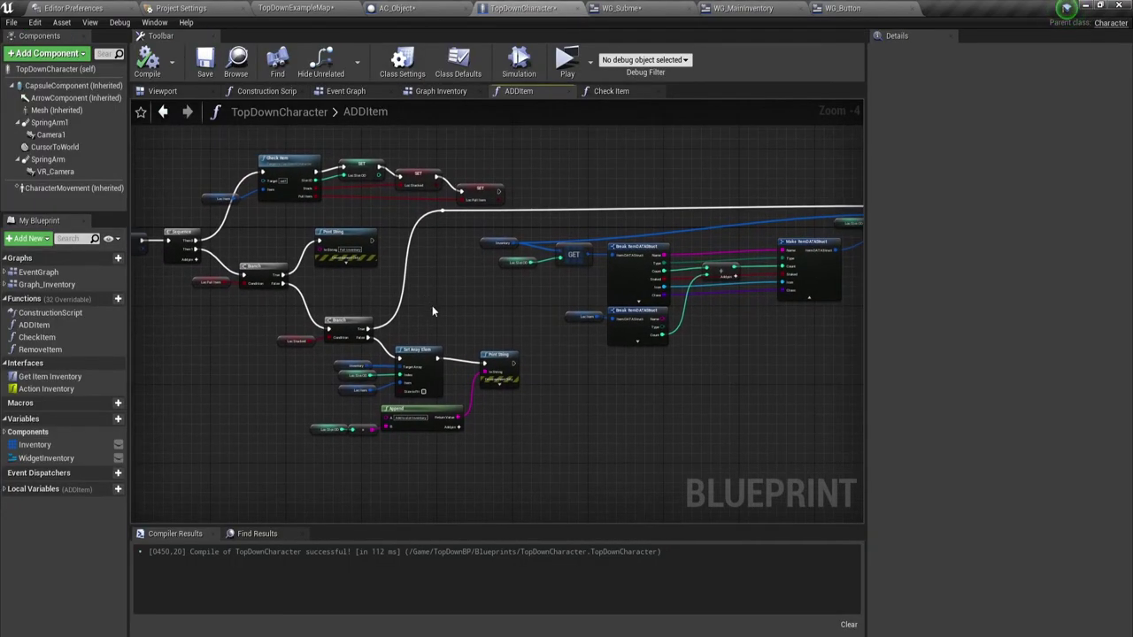
scroll(433, 311, "up", 2)
right_click_drag(455, 255, 585, 206)
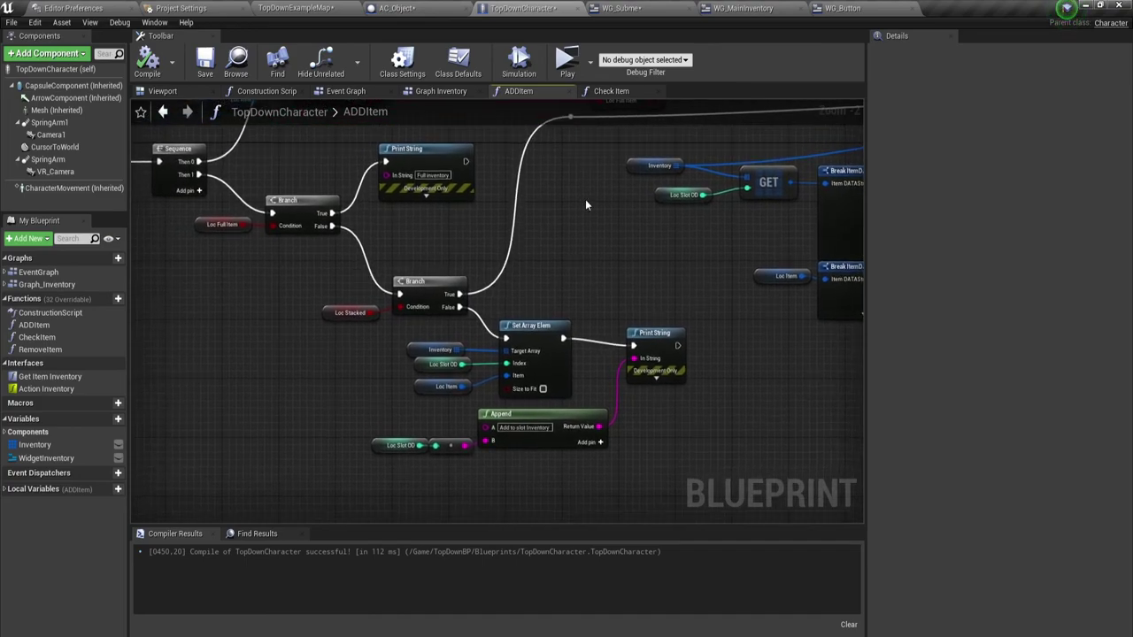
mouse_move(506, 289)
right_mouse_down()
mouse_move(320, 431)
mouse_move(447, 394)
mouse_move(245, 371)
right_mouse_up()
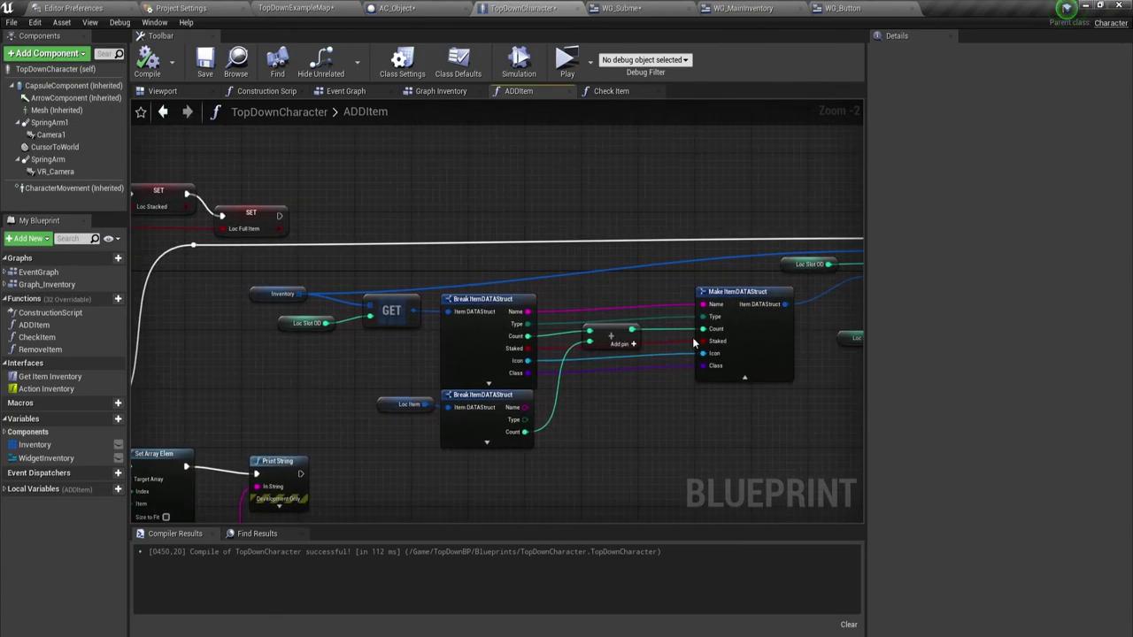
mouse_move(745, 296)
right_mouse_down()
mouse_move(433, 284)
mouse_move(642, 244)
mouse_move(758, 336)
right_mouse_up()
scroll(433, 283, "down", 2)
scroll(396, 229, "up", 1)
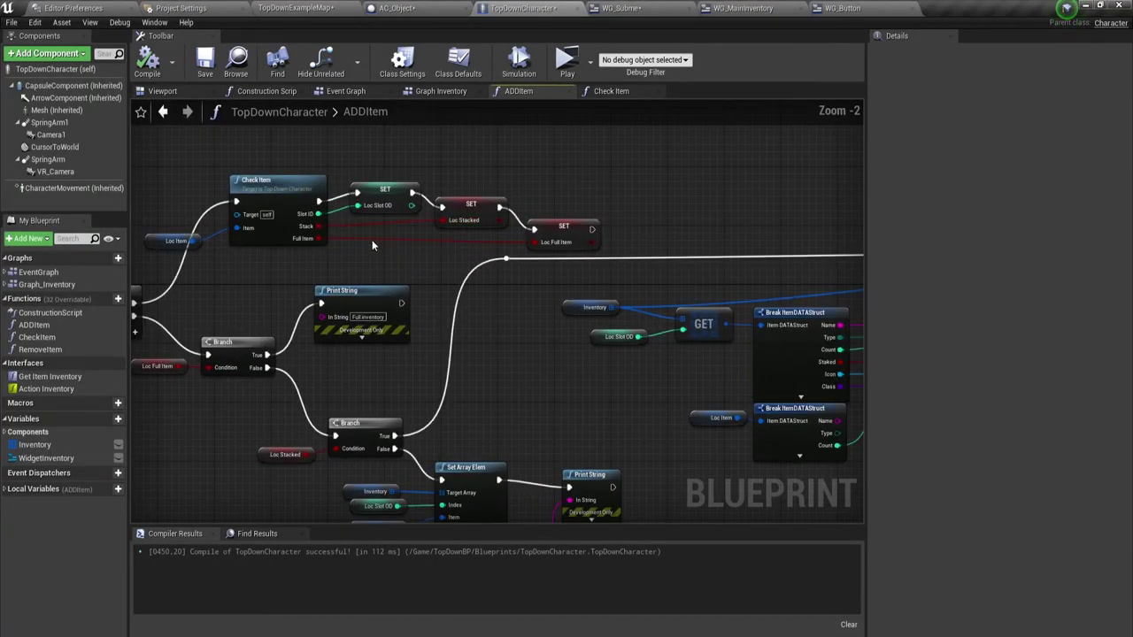
scroll(372, 239, "up", 2)
Step: Open the Check Item function and delete the SET Loc Stacked node
double_click(354, 214)
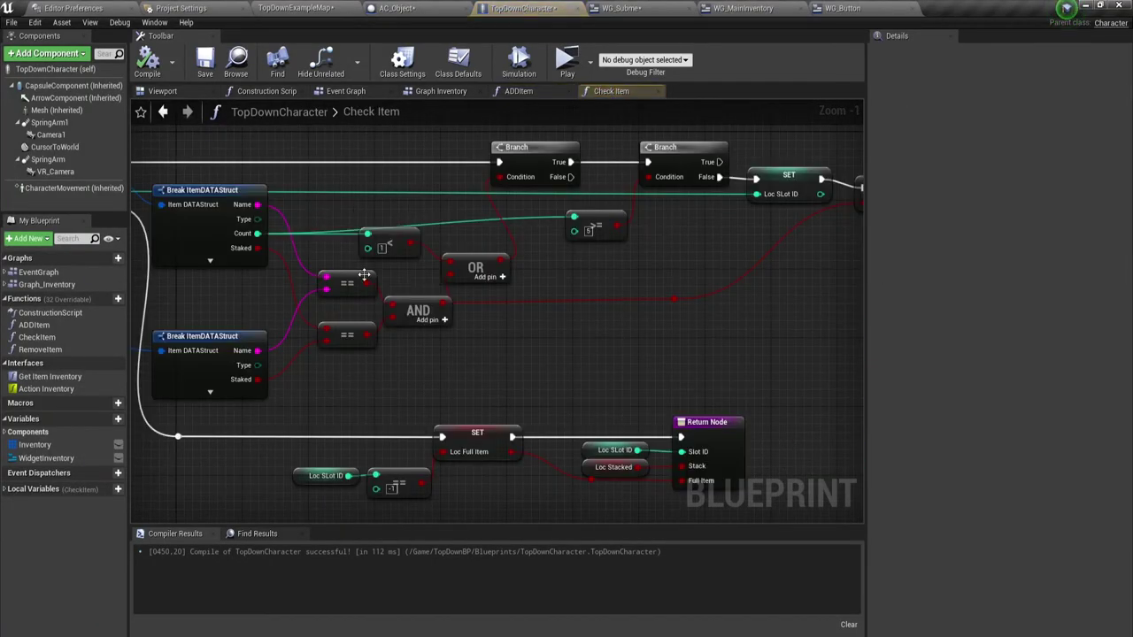
scroll(364, 276, "down", 1)
right_click_drag(363, 275, 447, 285)
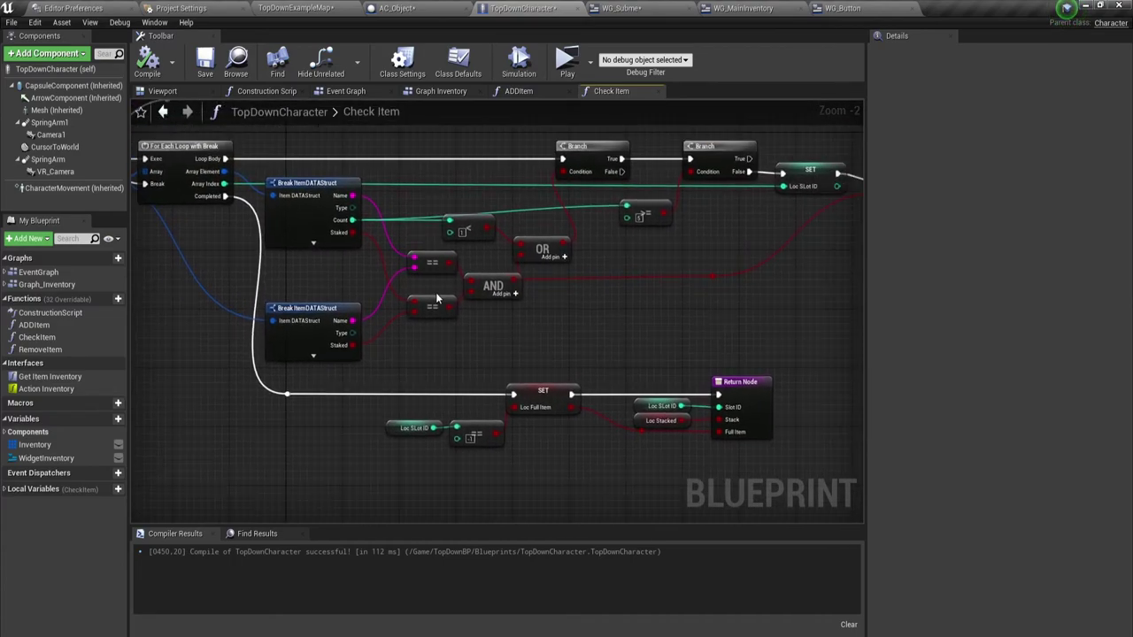
mouse_move(574, 307)
right_mouse_down()
mouse_move(566, 327)
mouse_move(518, 327)
right_mouse_up()
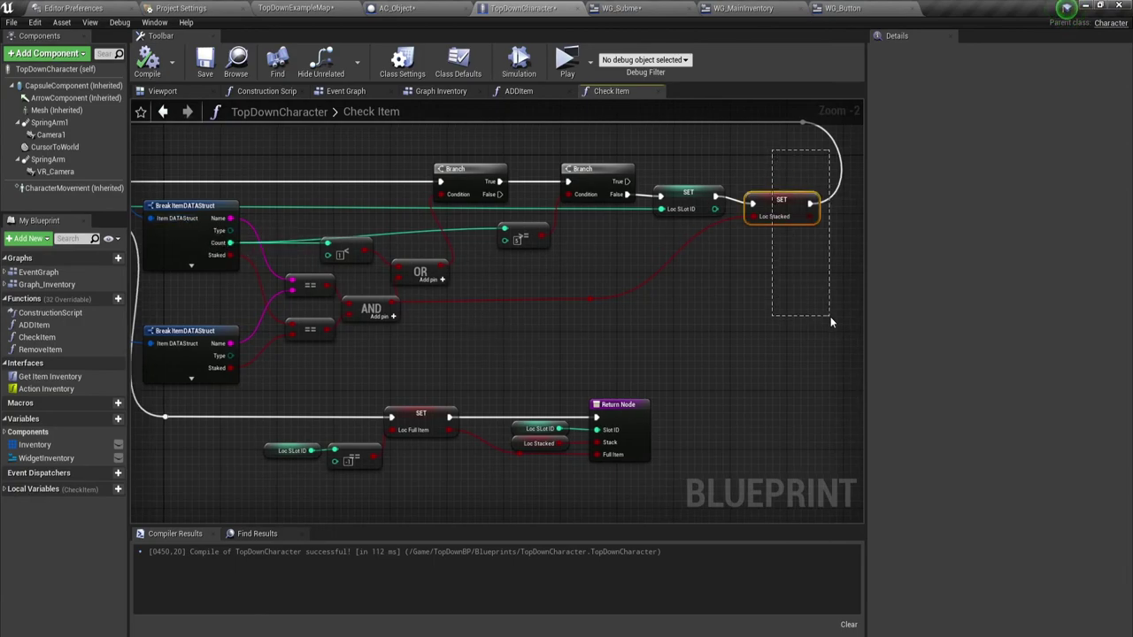
left_click_drag(831, 322, 830, 322)
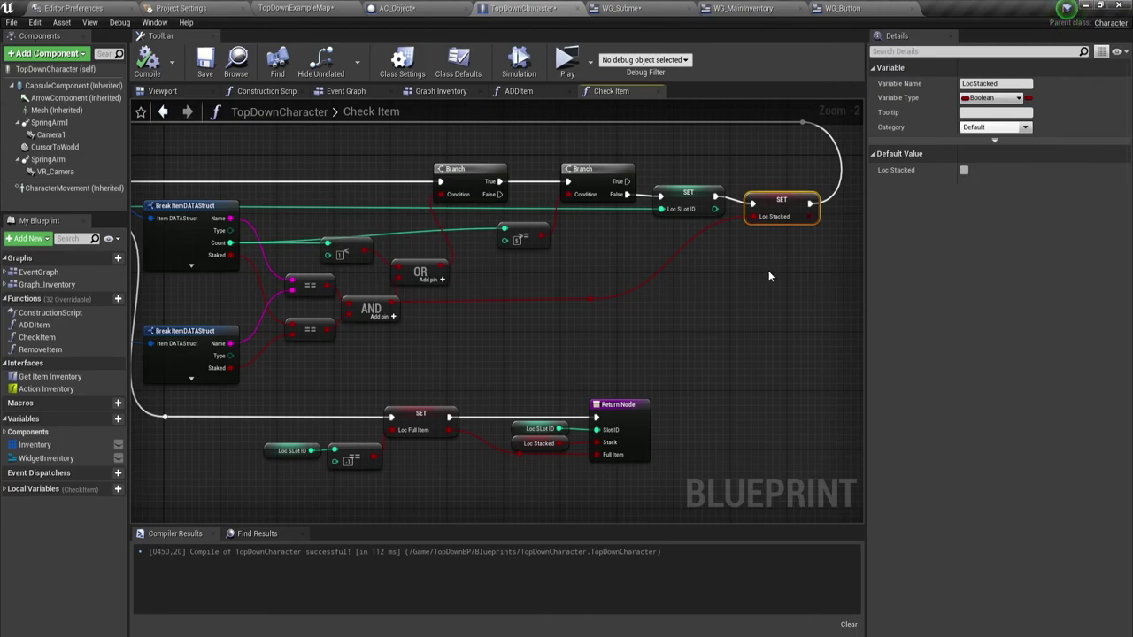
right_click_drag(754, 273, 993, 262)
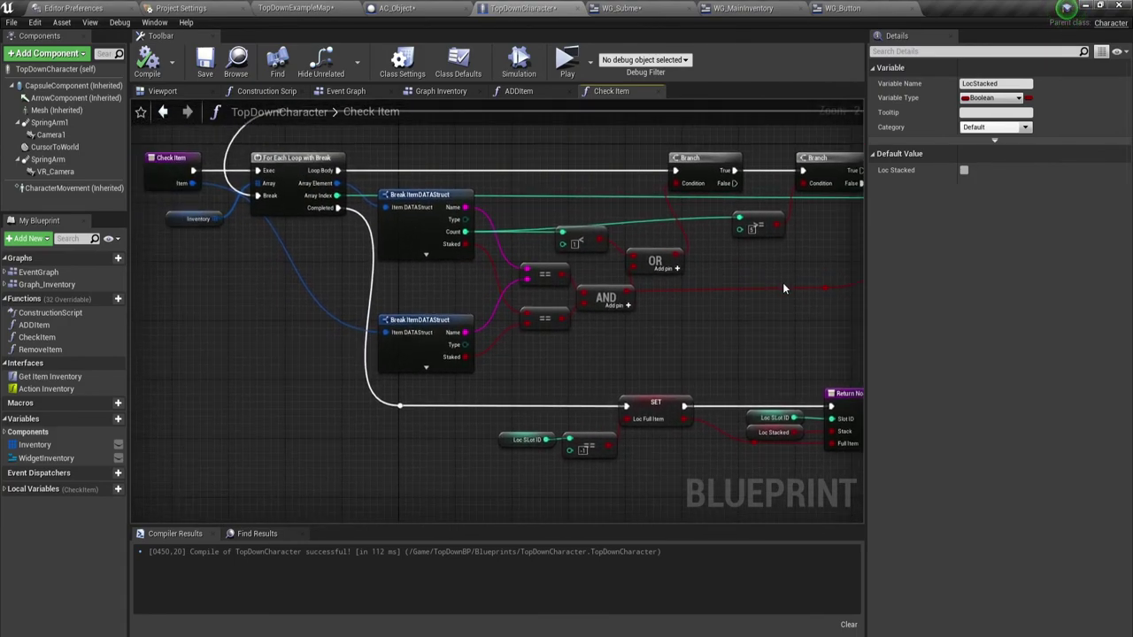
mouse_move(784, 288)
right_mouse_down()
mouse_move(571, 272)
mouse_move(483, 293)
right_mouse_up()
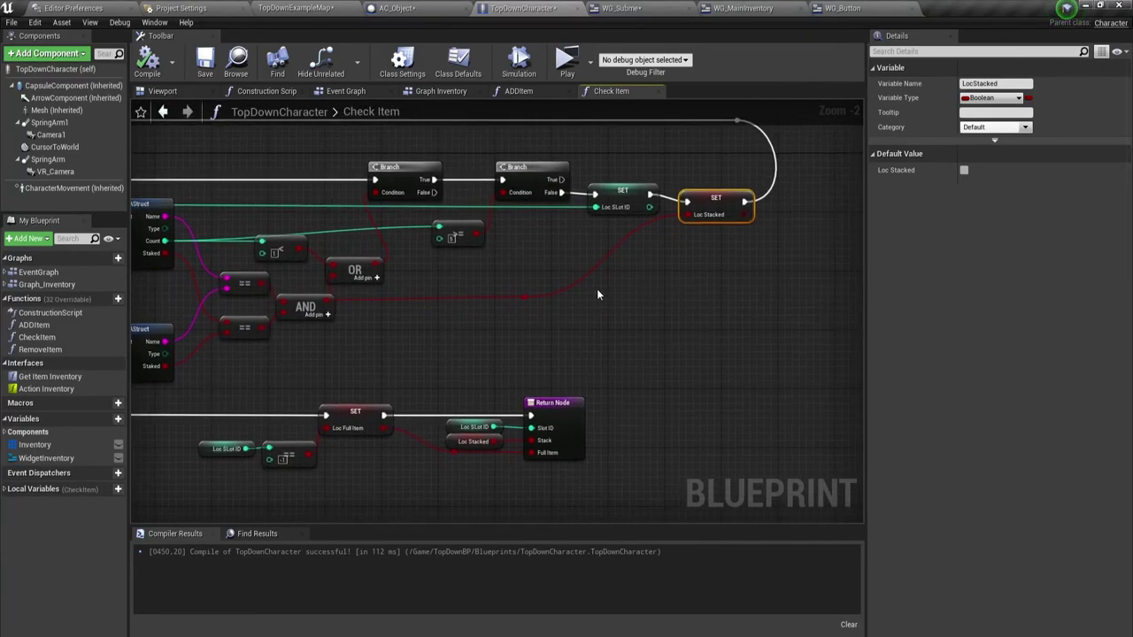
key("Delete")
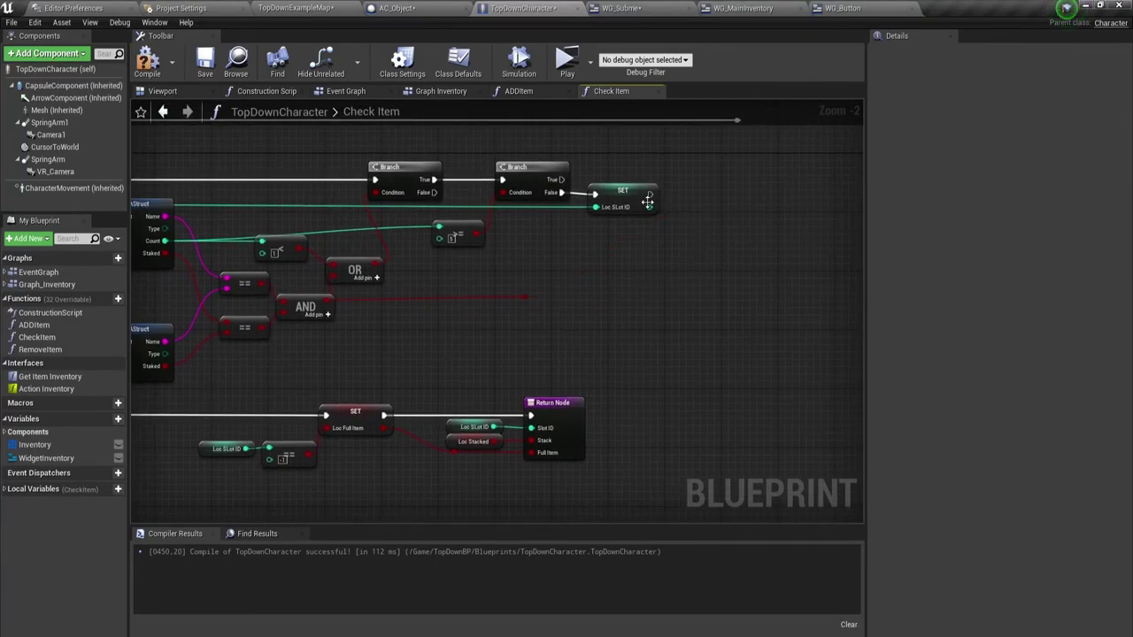
Step: Wire SET Loc Slot ID's execution back into the For Each Loop's Break
left_click_drag(650, 193, 747, 176)
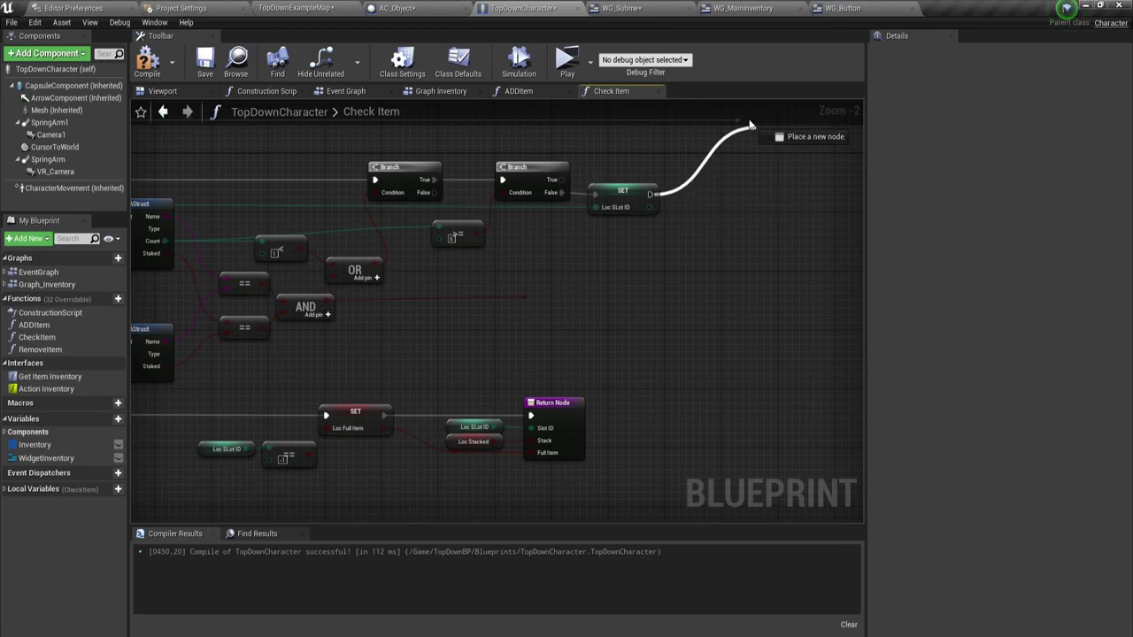
left_click(706, 269)
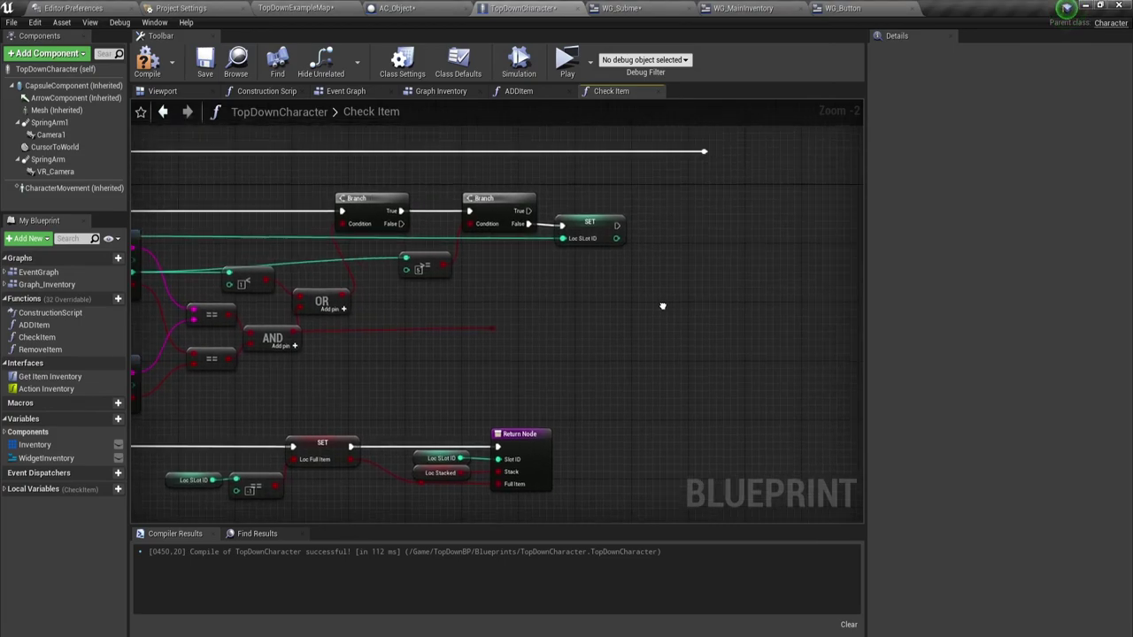
left_click_drag(700, 152, 611, 226)
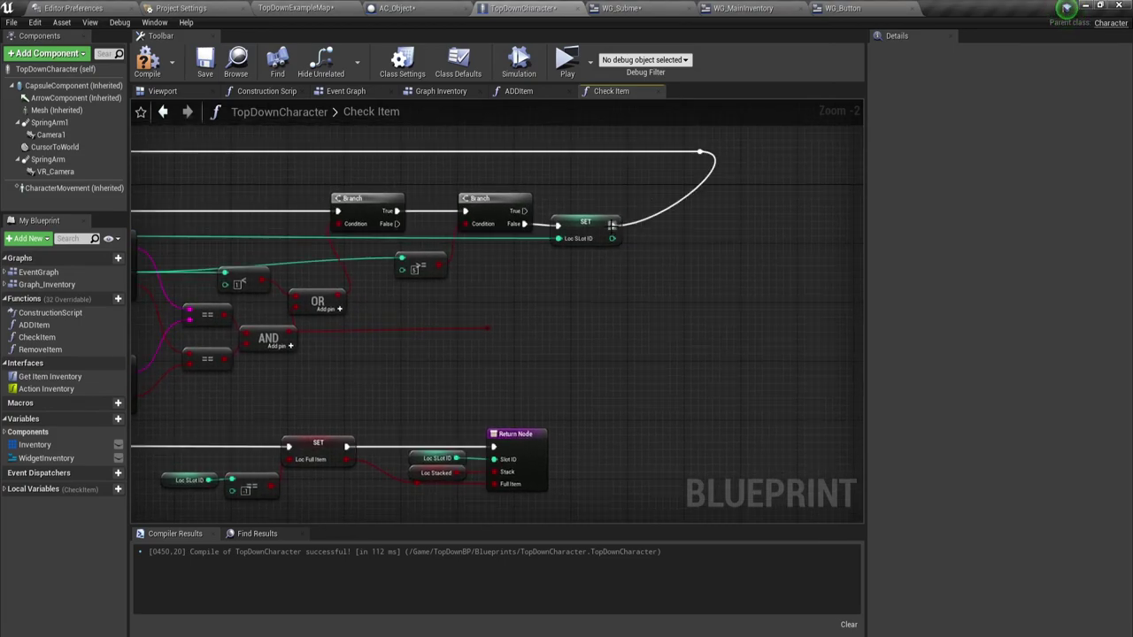
right_click_drag(611, 292, 690, 256)
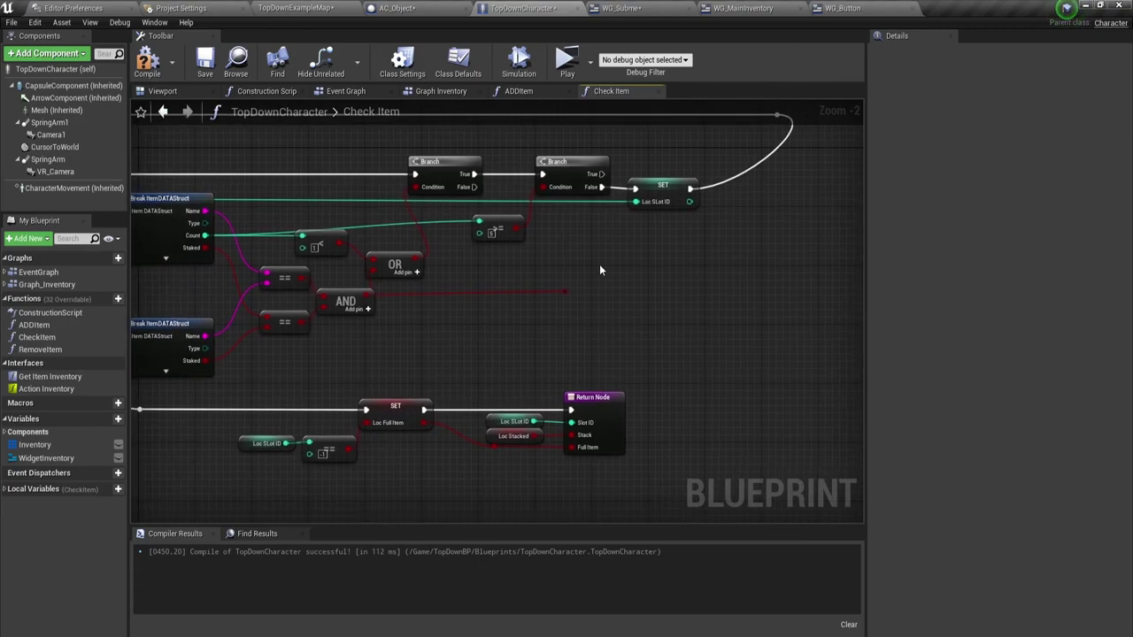
right_click_drag(600, 263, 633, 258)
right_click_drag(448, 331, 456, 292)
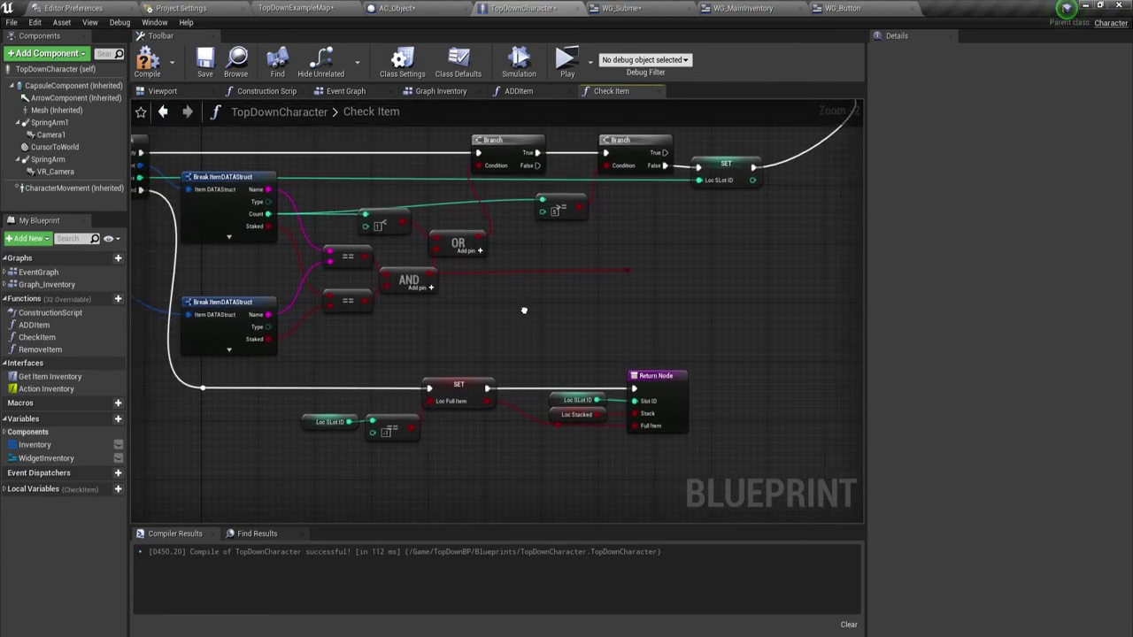
Step: Connect Loc Stacked to the Return Node's Stack output and compile TopDownCharacter
left_click_drag(412, 273, 677, 391)
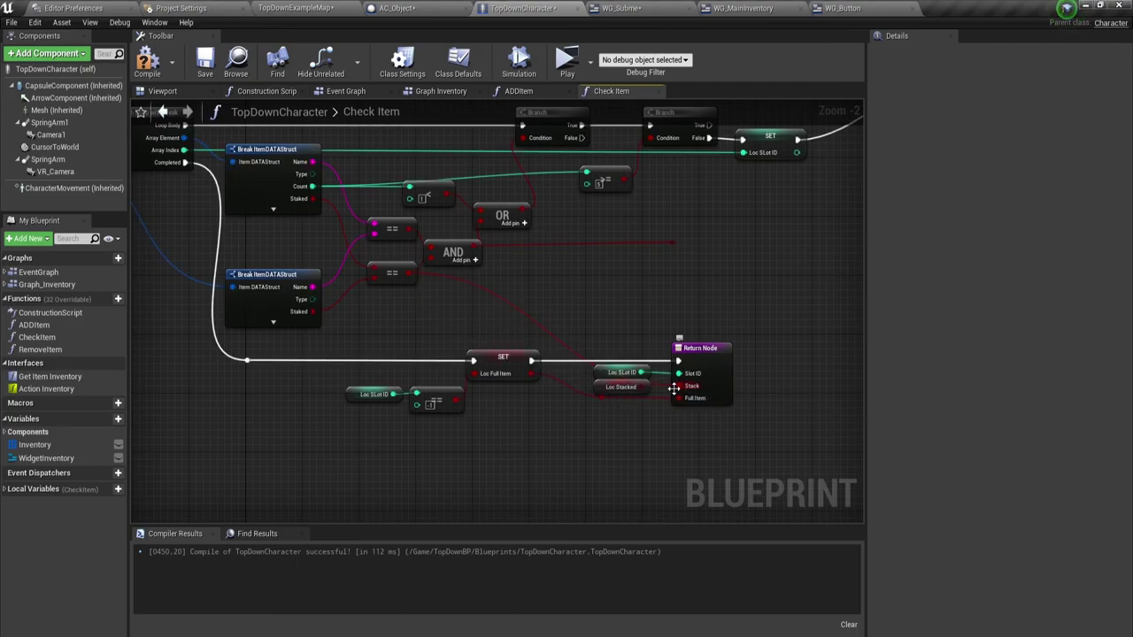
left_click(148, 60)
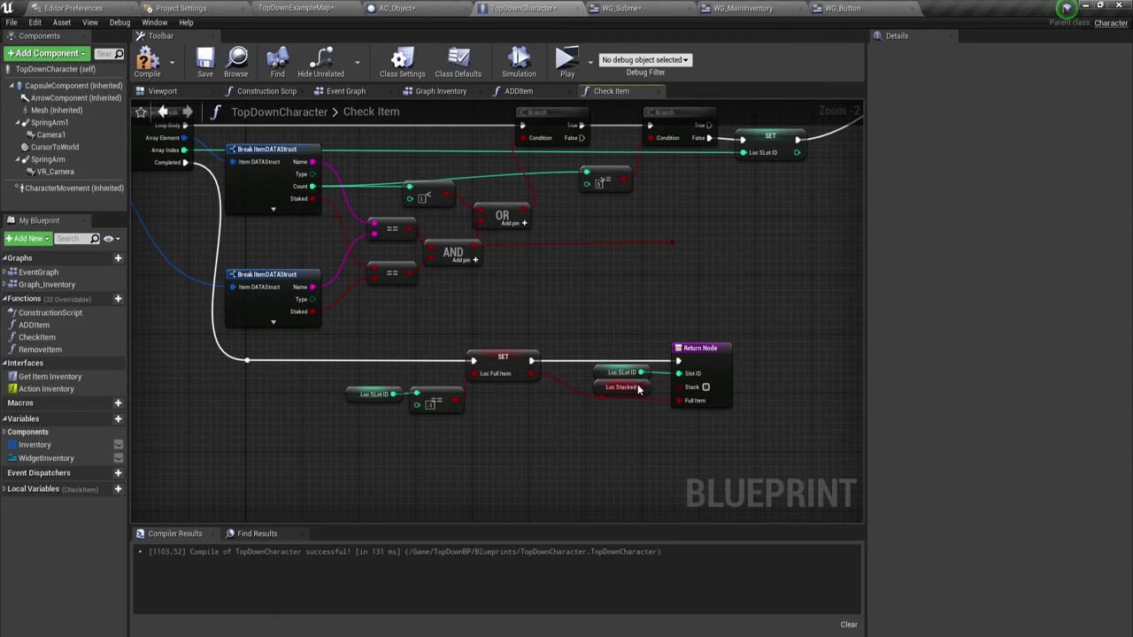
left_click_drag(645, 387, 683, 387)
mouse_move(535, 292)
right_mouse_down()
mouse_move(622, 328)
mouse_move(585, 315)
mouse_move(500, 336)
right_mouse_up()
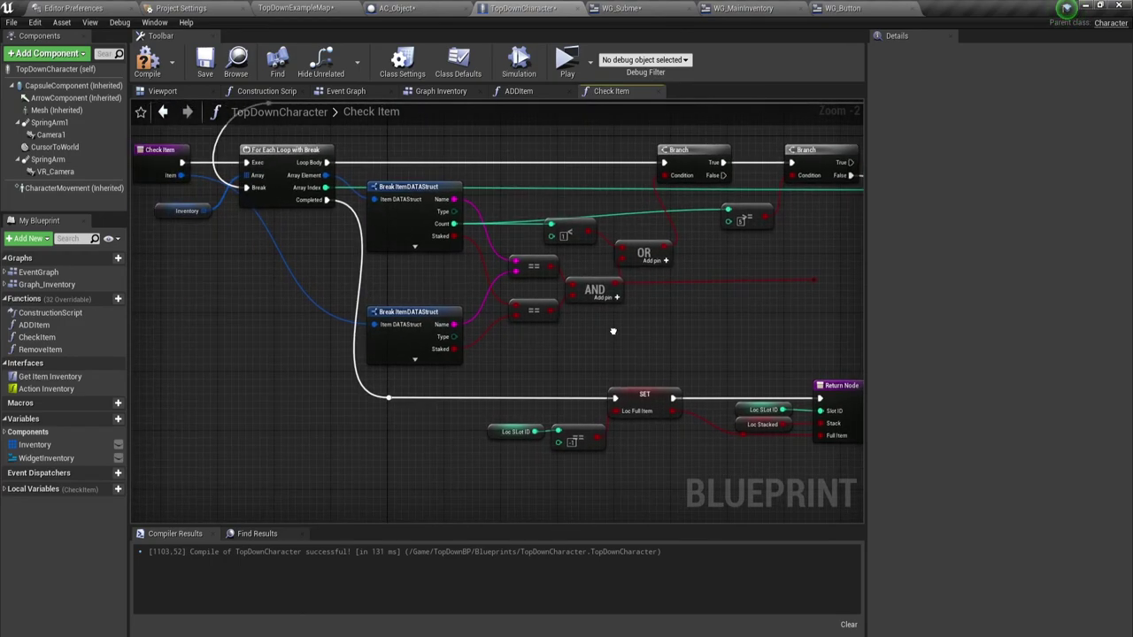
Step: Delete the leftover reroute node on the AND wire
scroll(483, 340, "down", 3)
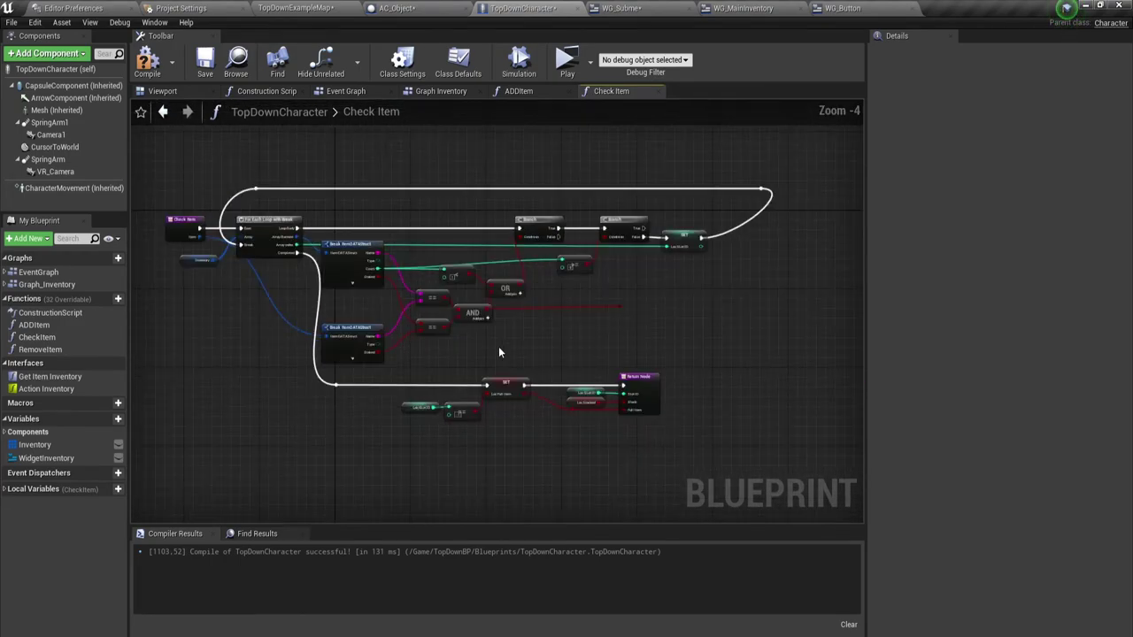
scroll(478, 343, "up", 1)
scroll(464, 339, "up", 1)
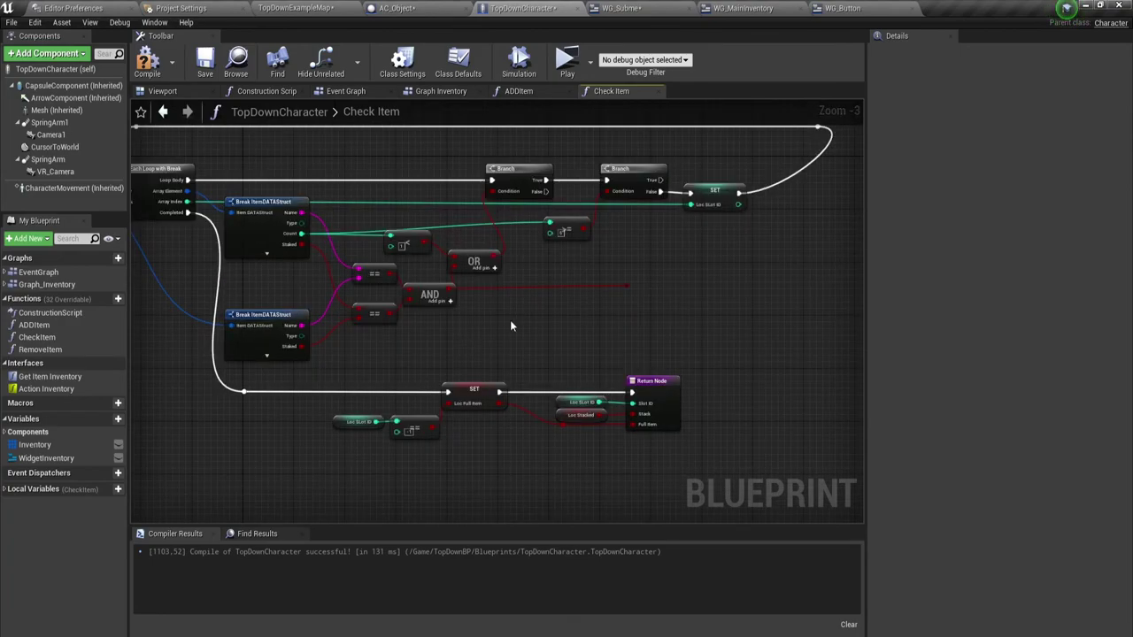
right_click_drag(511, 320, 454, 333)
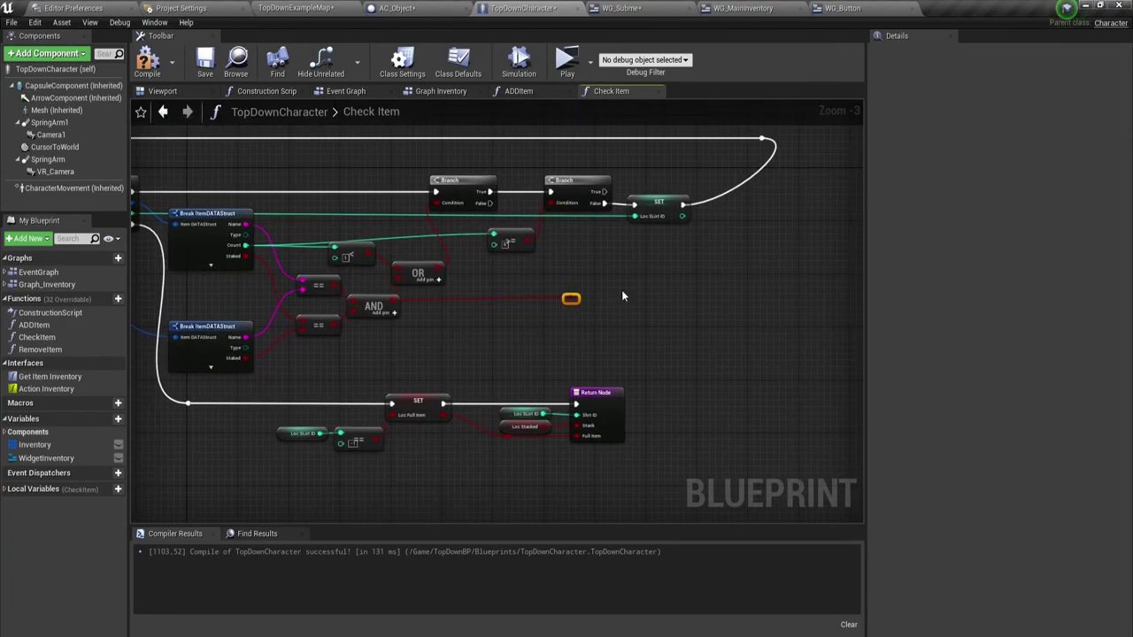
key("Delete")
left_click(569, 60)
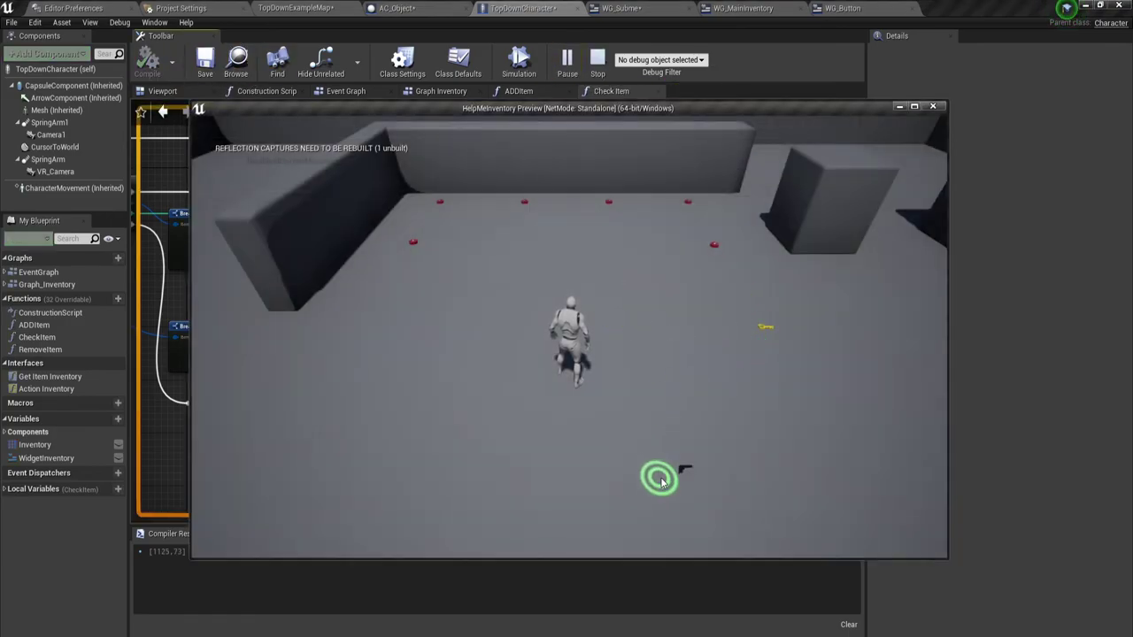
left_click(660, 477)
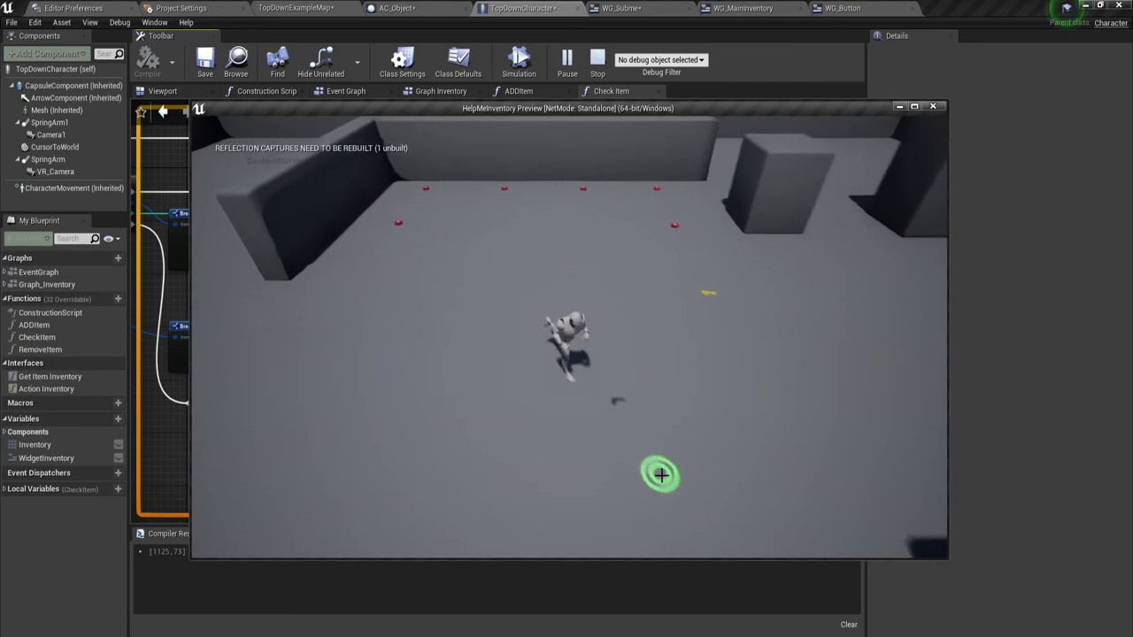
left_click(446, 388)
key("i")
key("i")
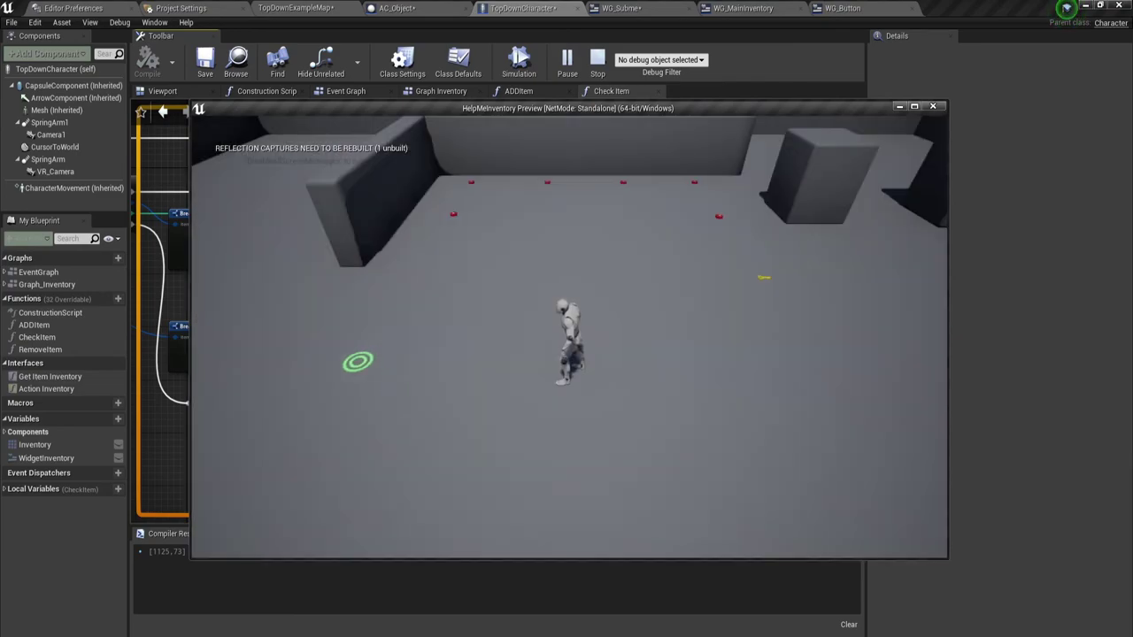
left_click(357, 361)
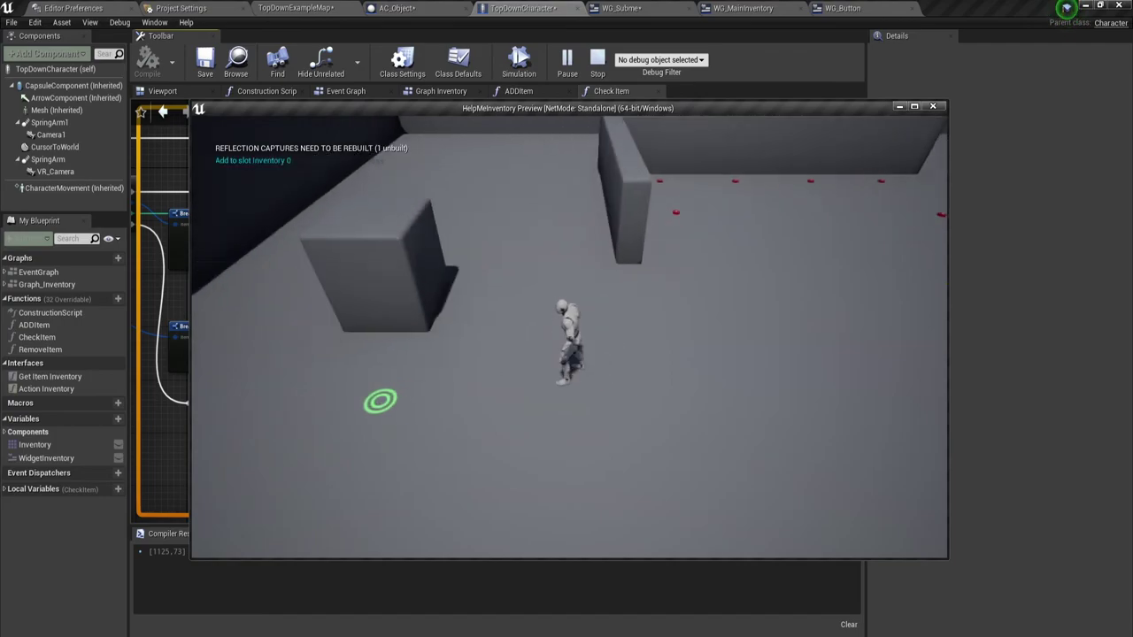
key("i")
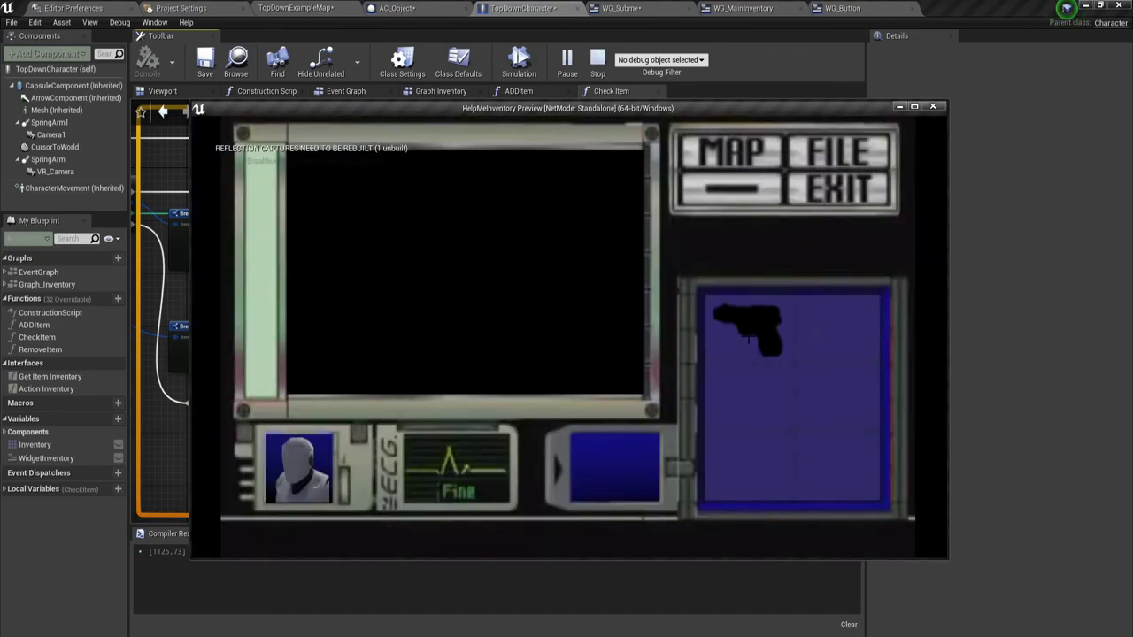
key("Escape")
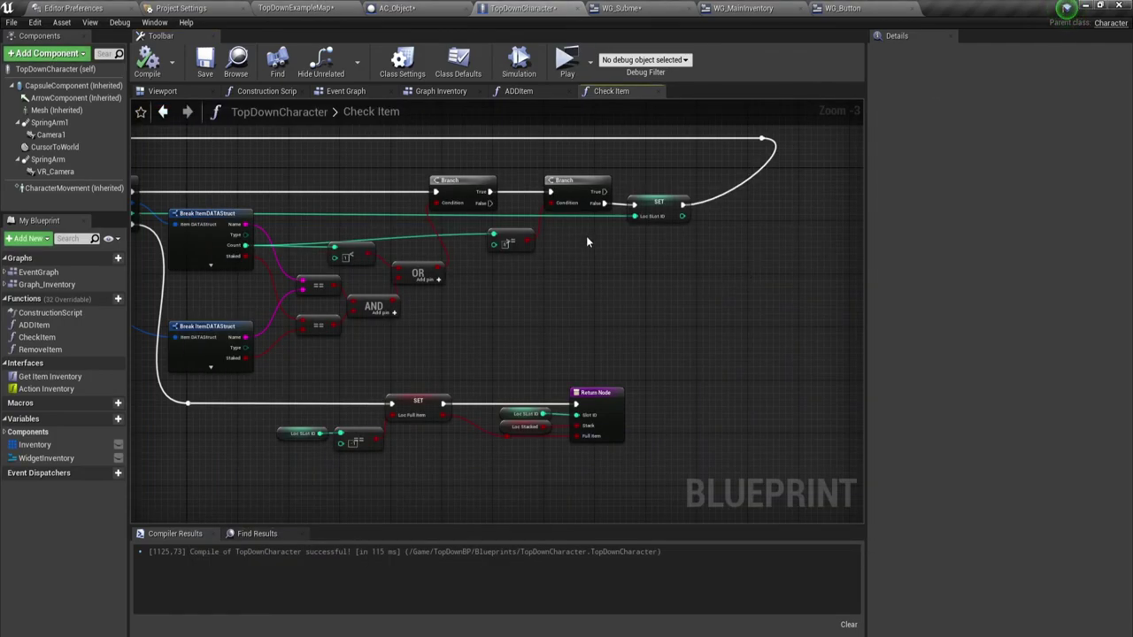
scroll(443, 332, "up", 1)
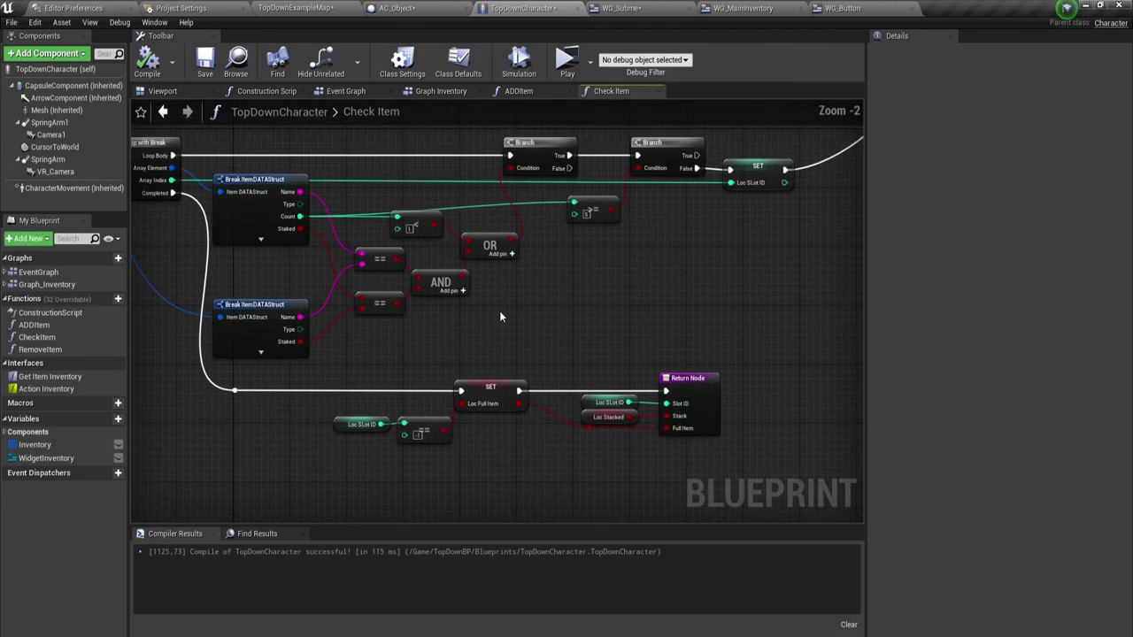
mouse_move(556, 286)
right_mouse_down()
mouse_move(488, 316)
mouse_move(530, 308)
right_mouse_up()
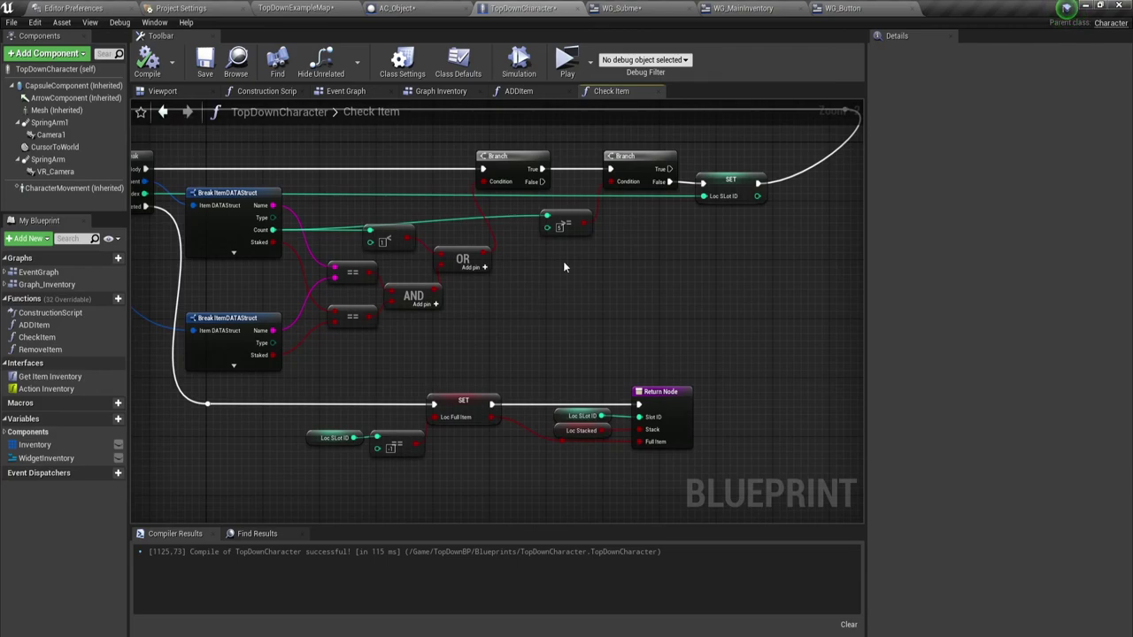
Step: Test-play picking up the key item and another pickup, checking the inventory screen, then exit with Esc
left_click(566, 60)
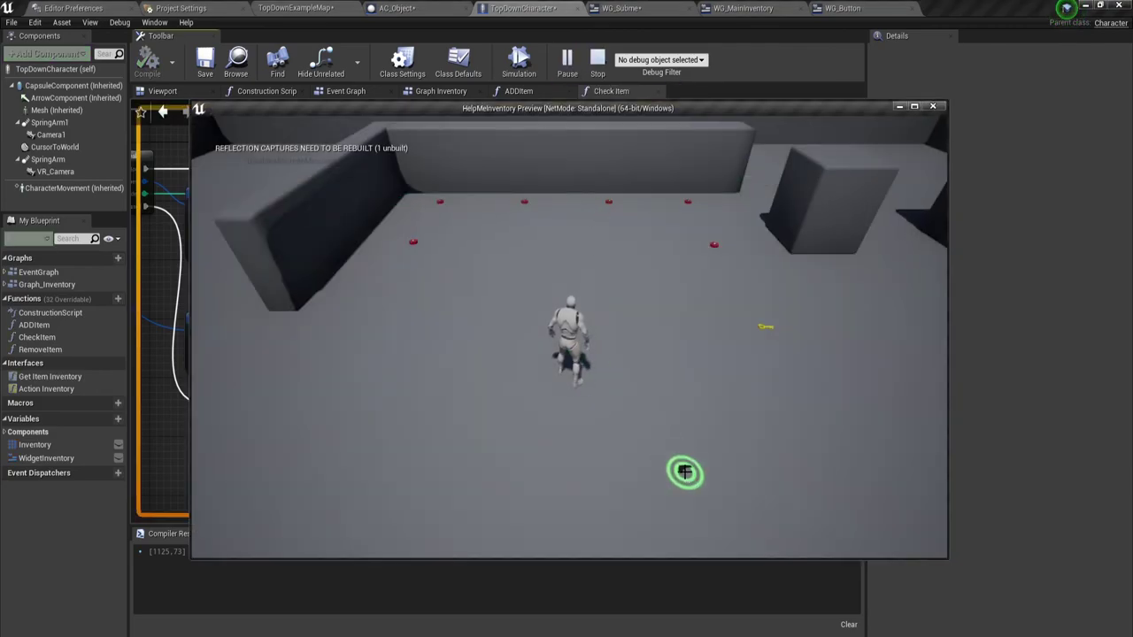
left_click(677, 291)
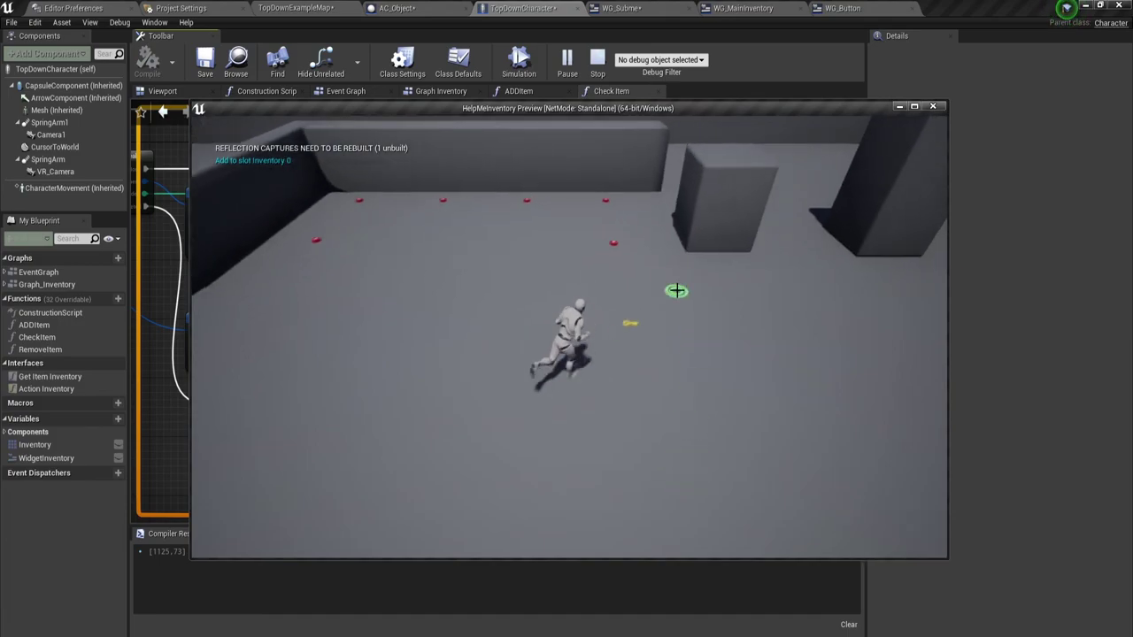
left_click(579, 266)
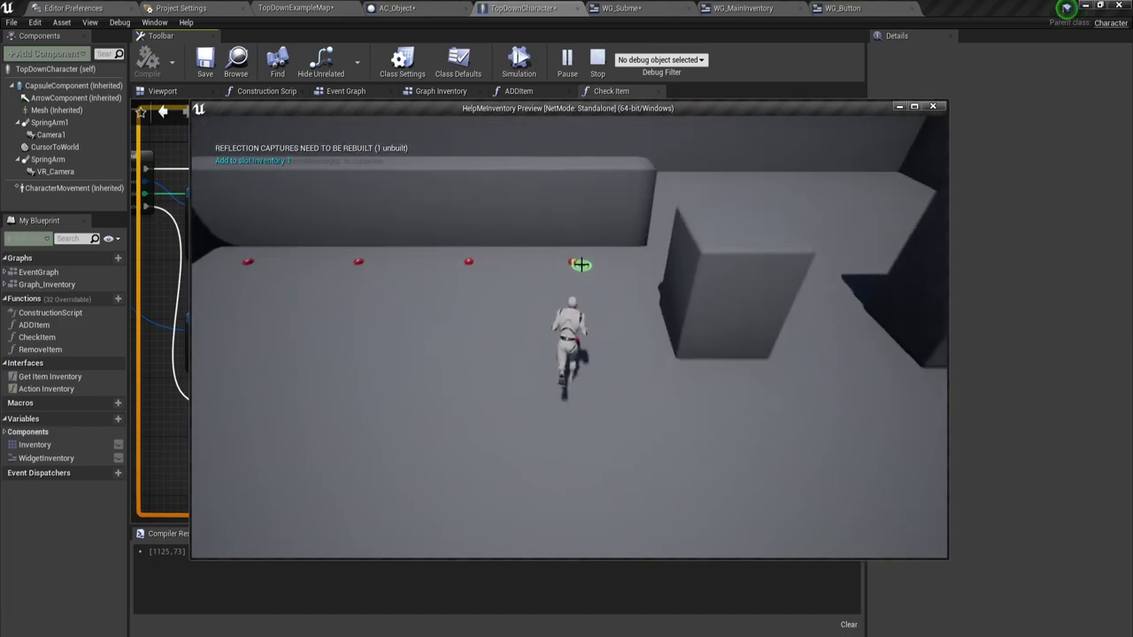
key("i")
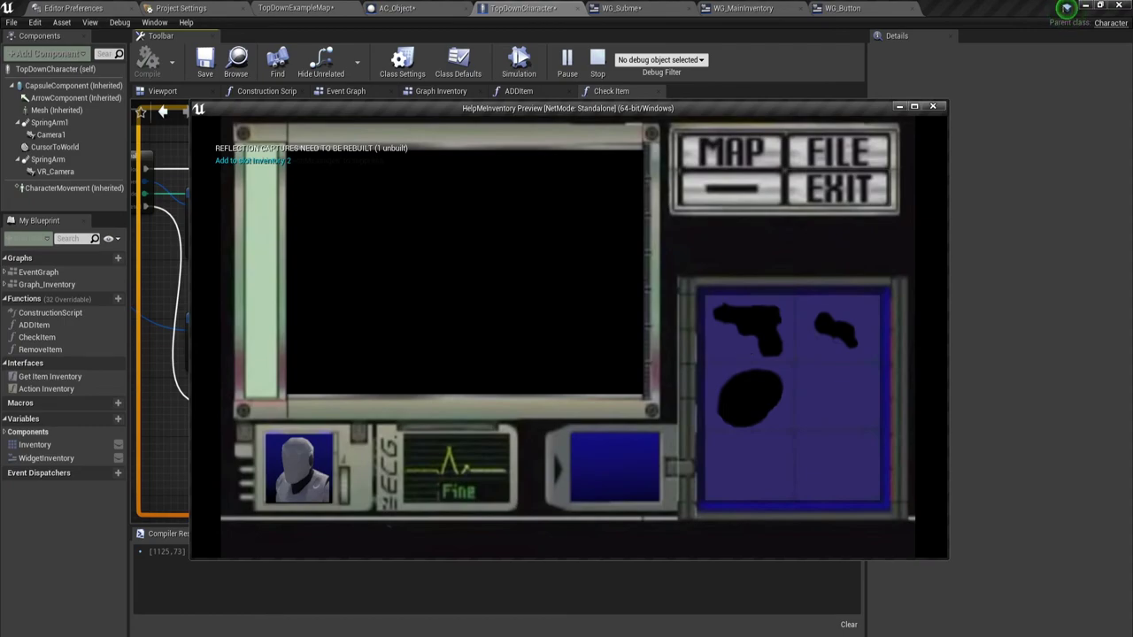
key("i")
left_click(569, 262)
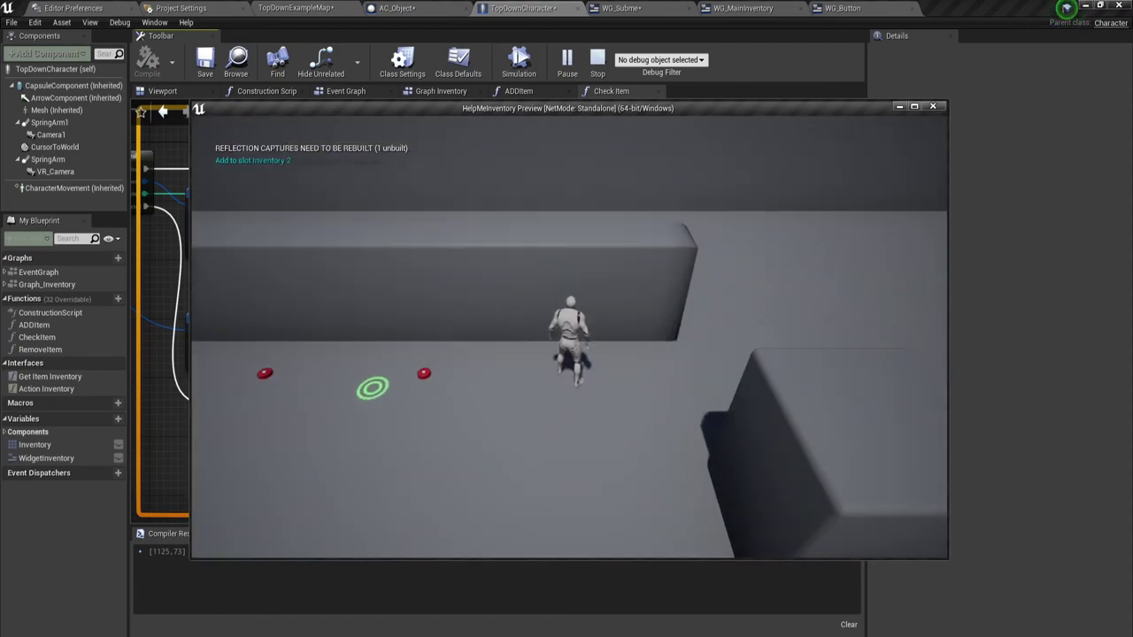
key("i")
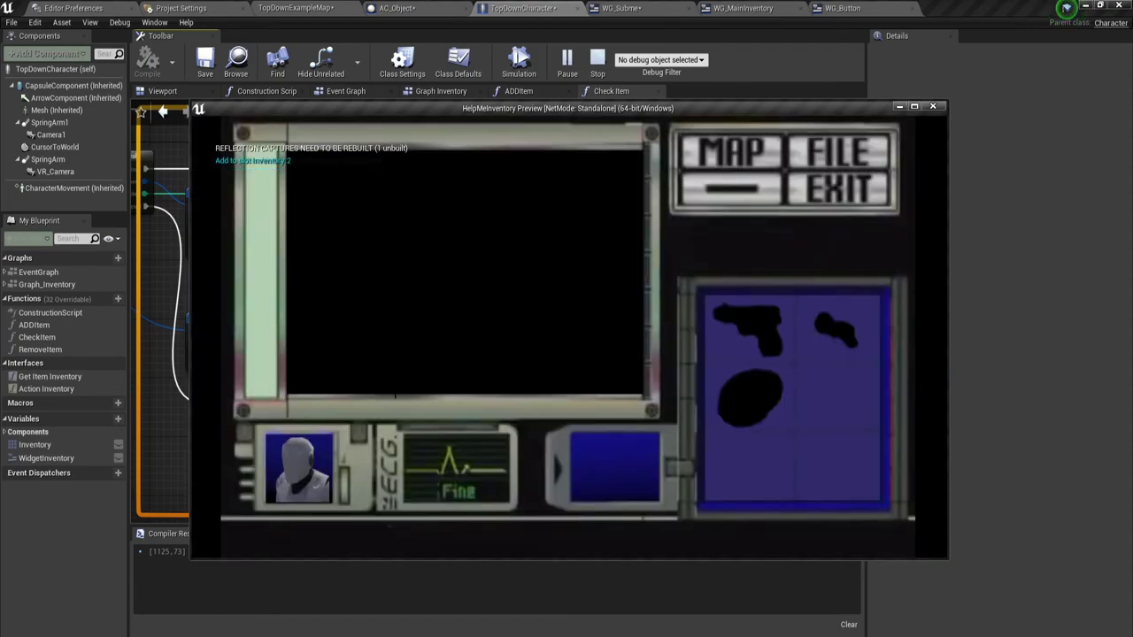
key("Escape")
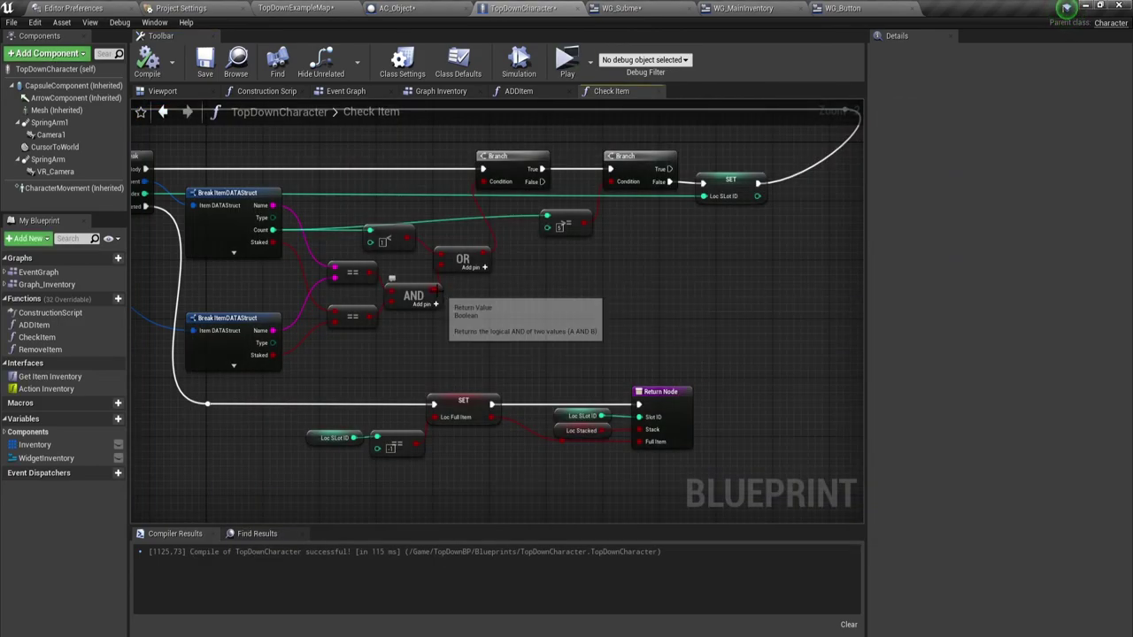
Step: Add a SET Loc Stacked node right after SET Loc Slot ID in Check Item
left_click_drag(436, 290, 775, 246)
left_click(671, 301)
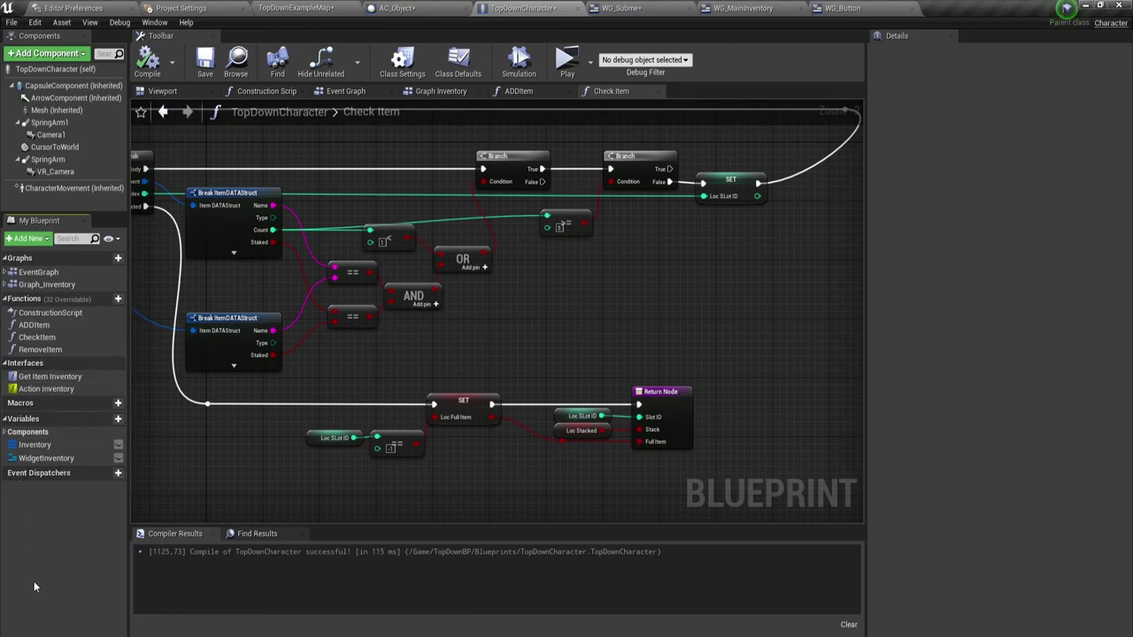
left_click(583, 465)
left_click(577, 431)
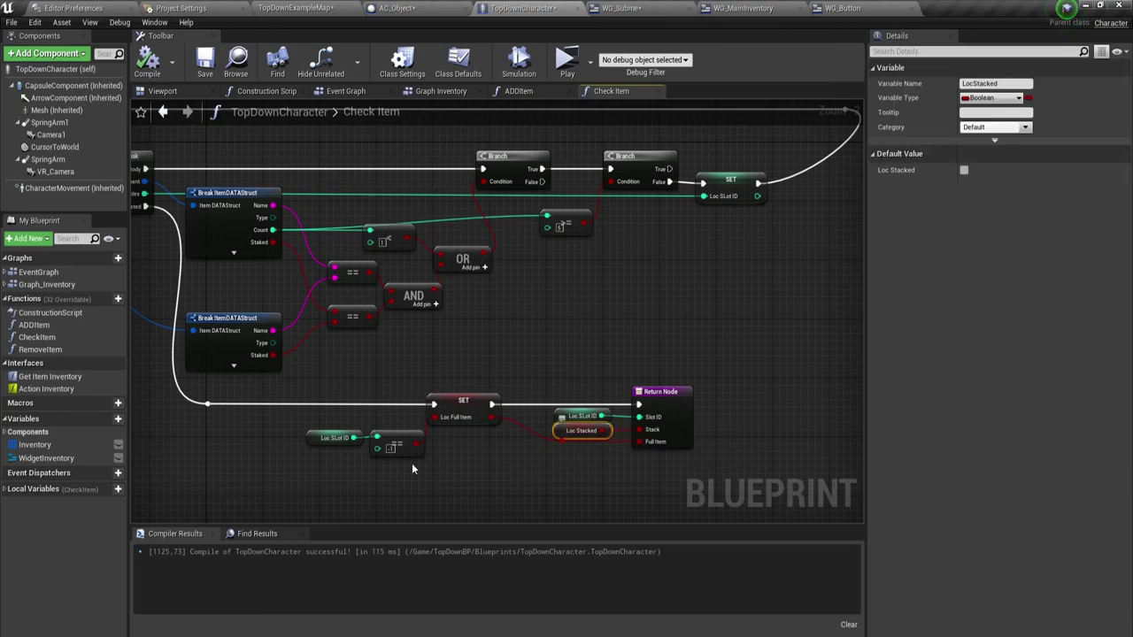
left_click(5, 490)
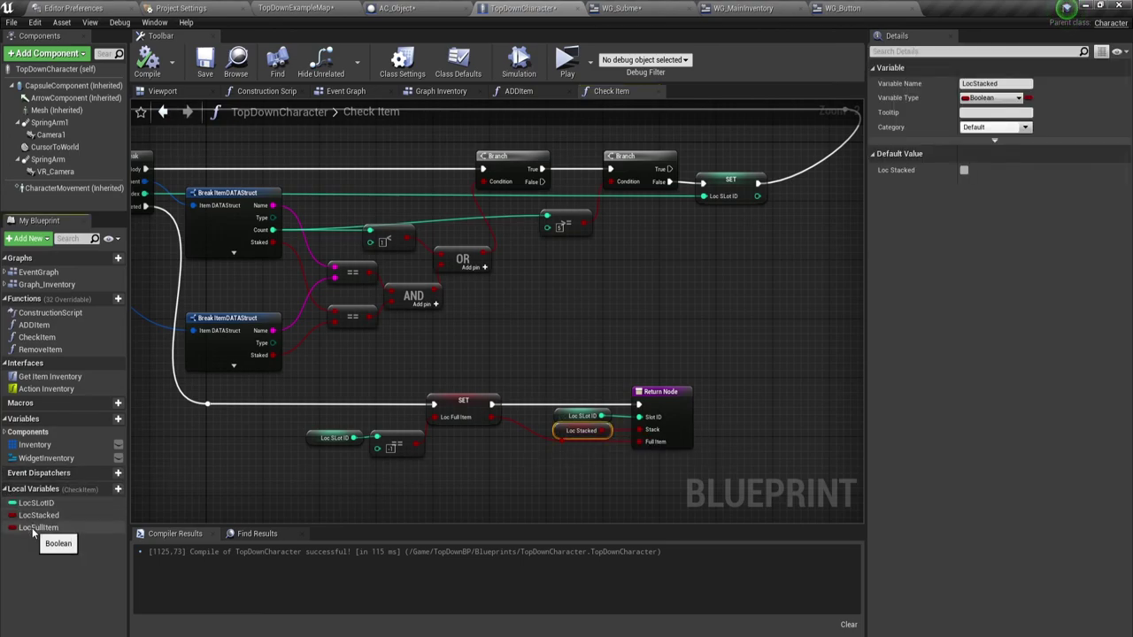
left_click_drag(40, 520, 757, 183, "alt")
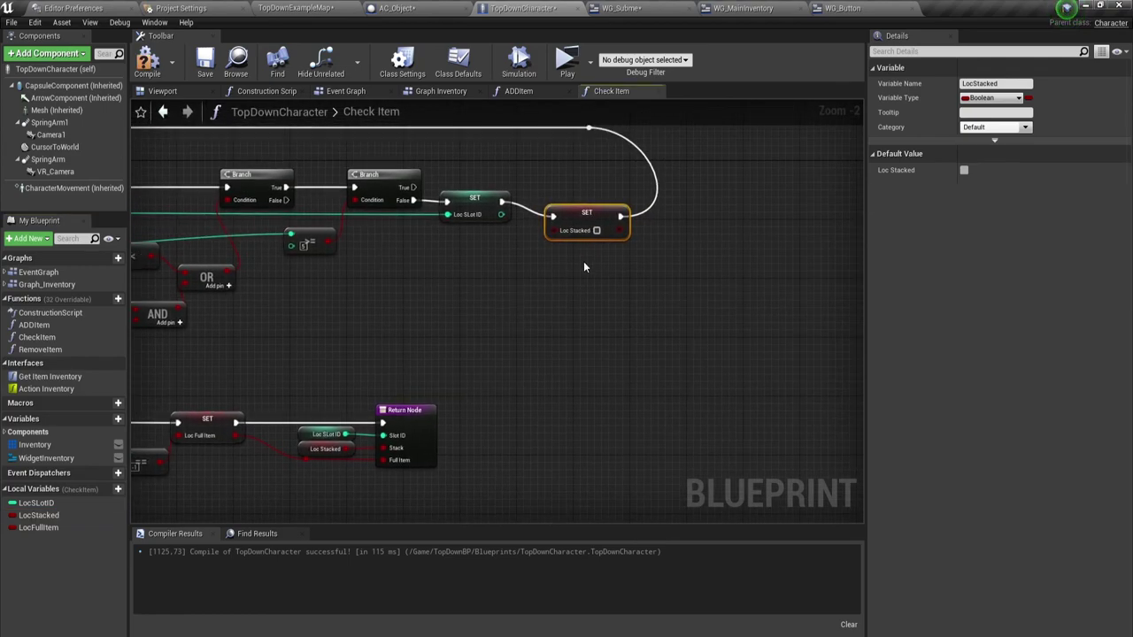
key("q")
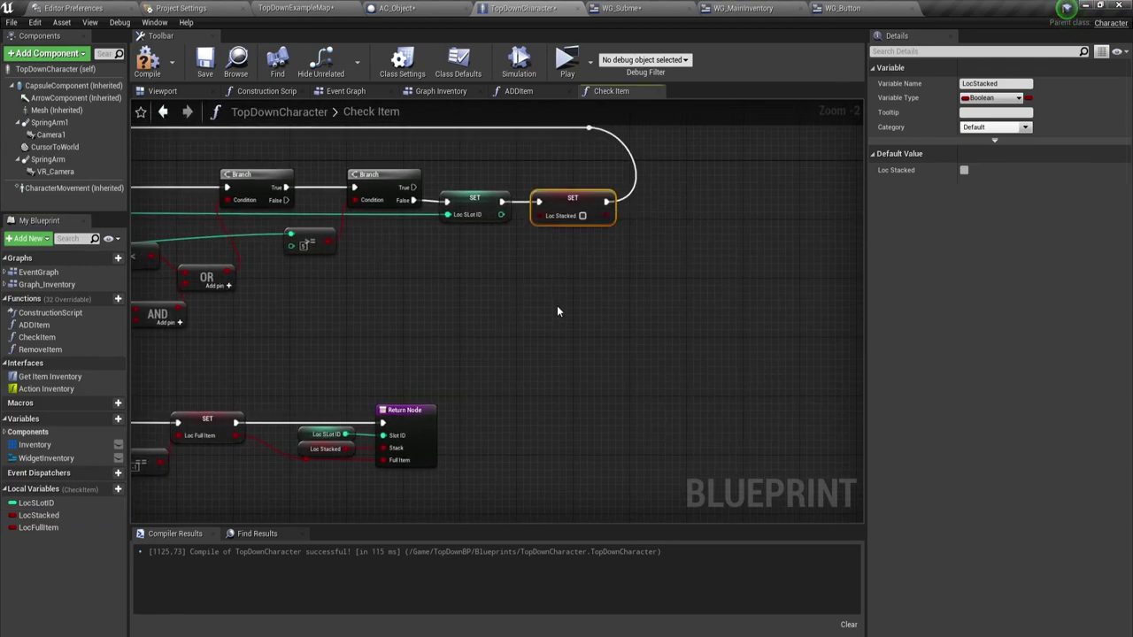
Step: Feed the item's Staked value into Loc Stacked via a reroute knot and recompile
right_click_drag(531, 305, 682, 291)
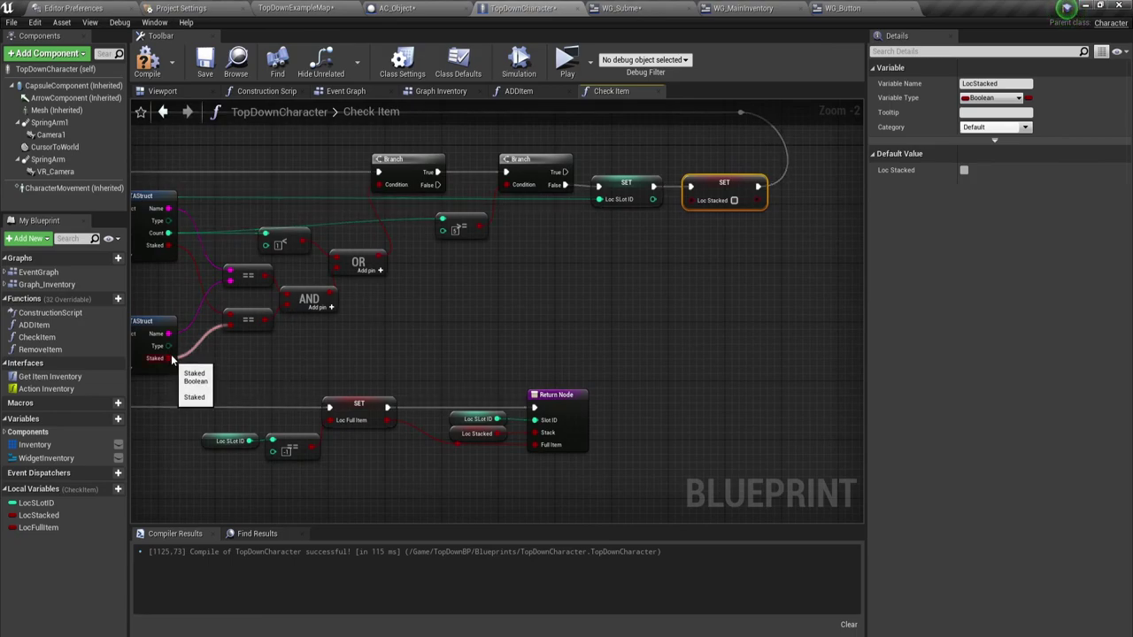
left_click_drag(172, 245, 693, 203)
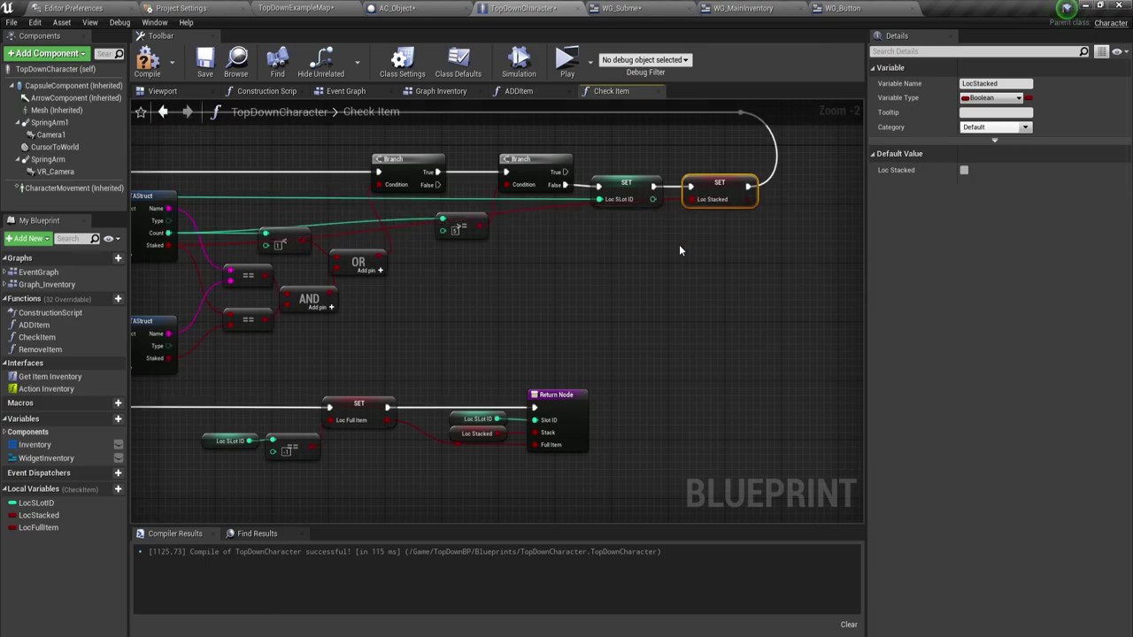
left_click(526, 208)
double_click(528, 210)
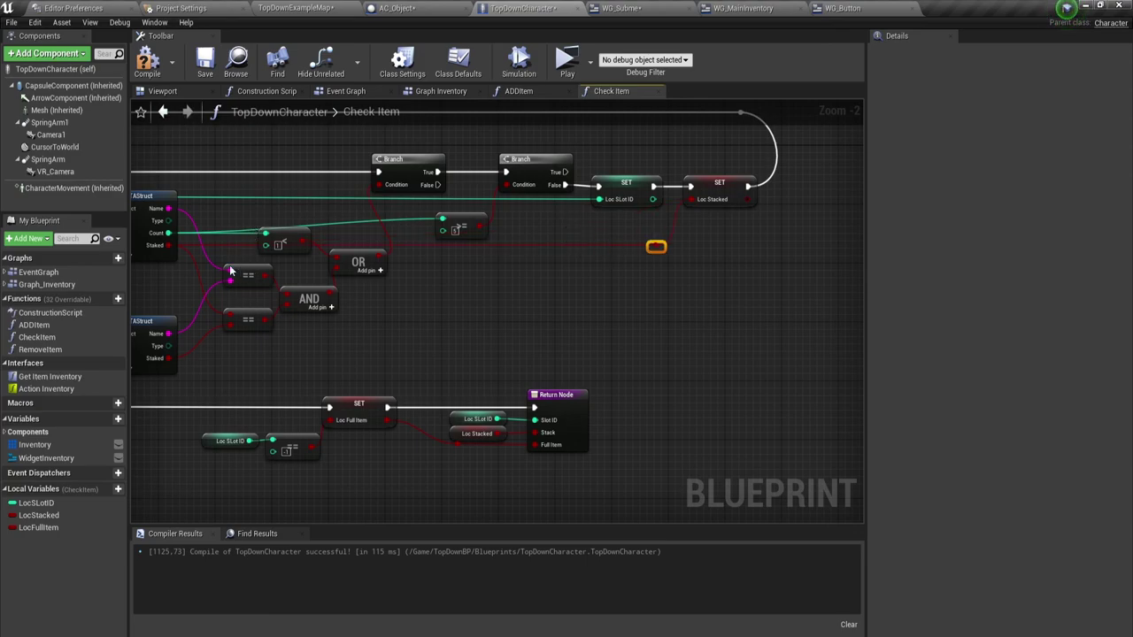
left_click(149, 64)
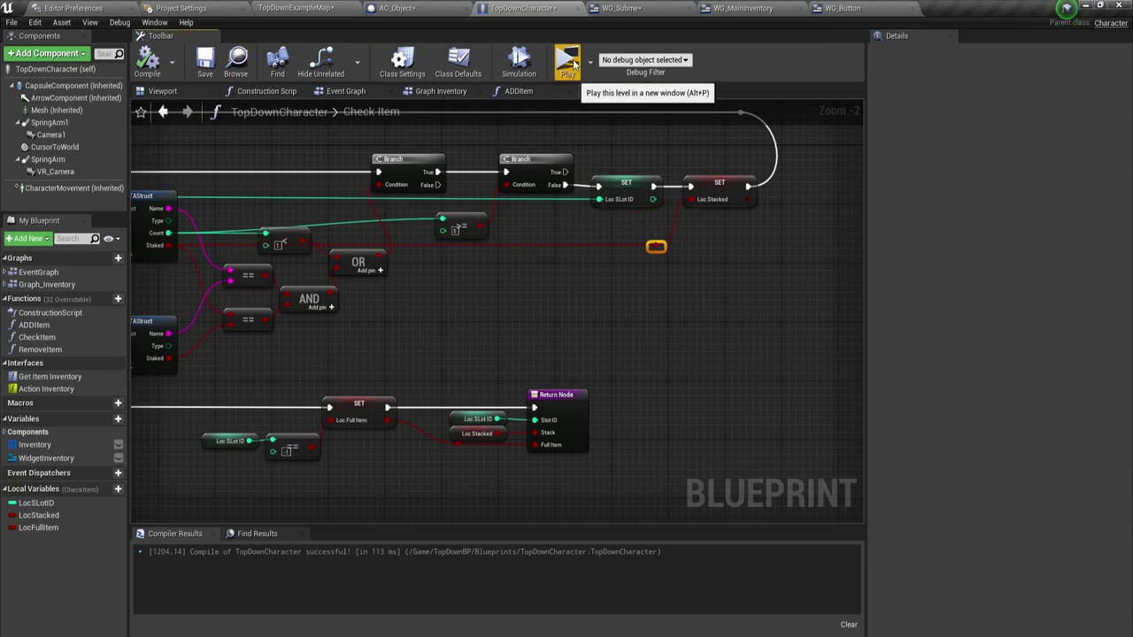
left_click(574, 65)
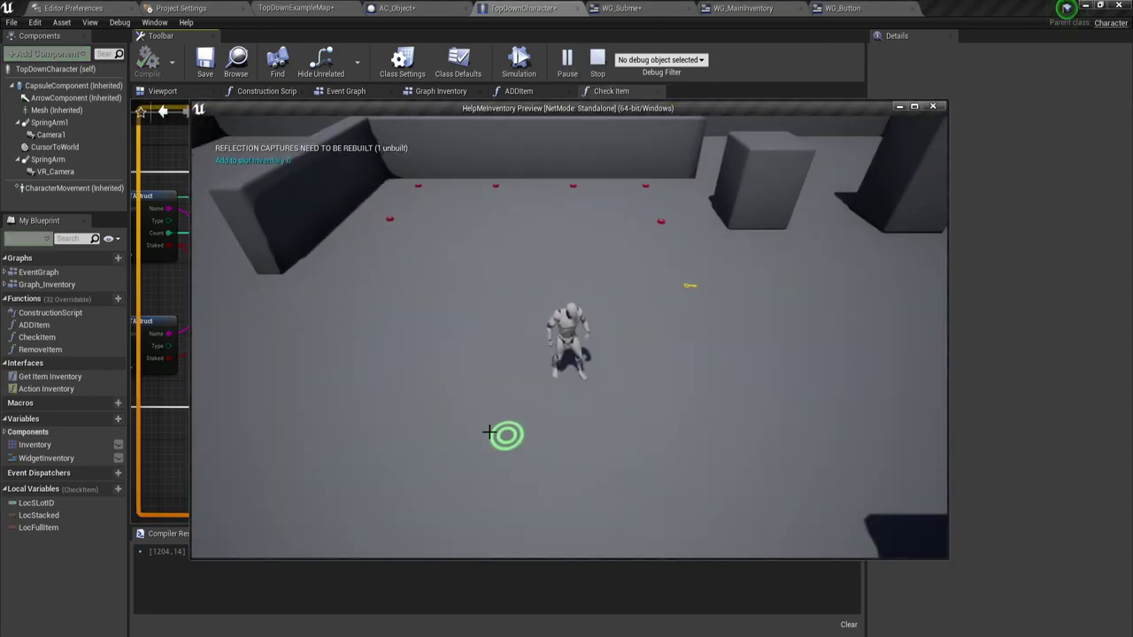
left_click(221, 378)
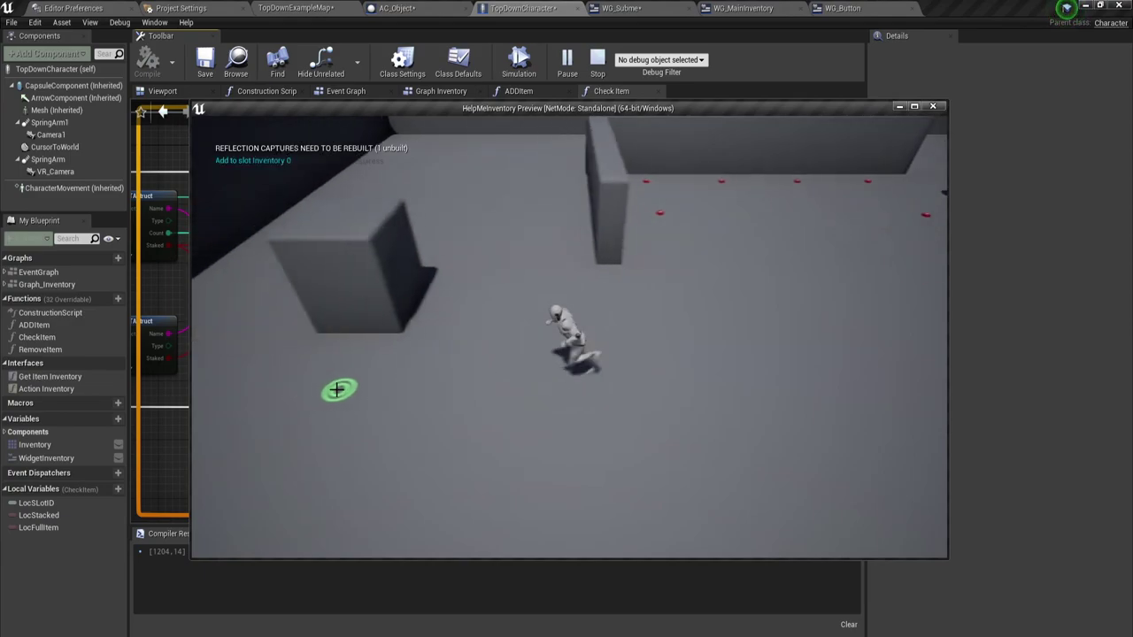
key("i")
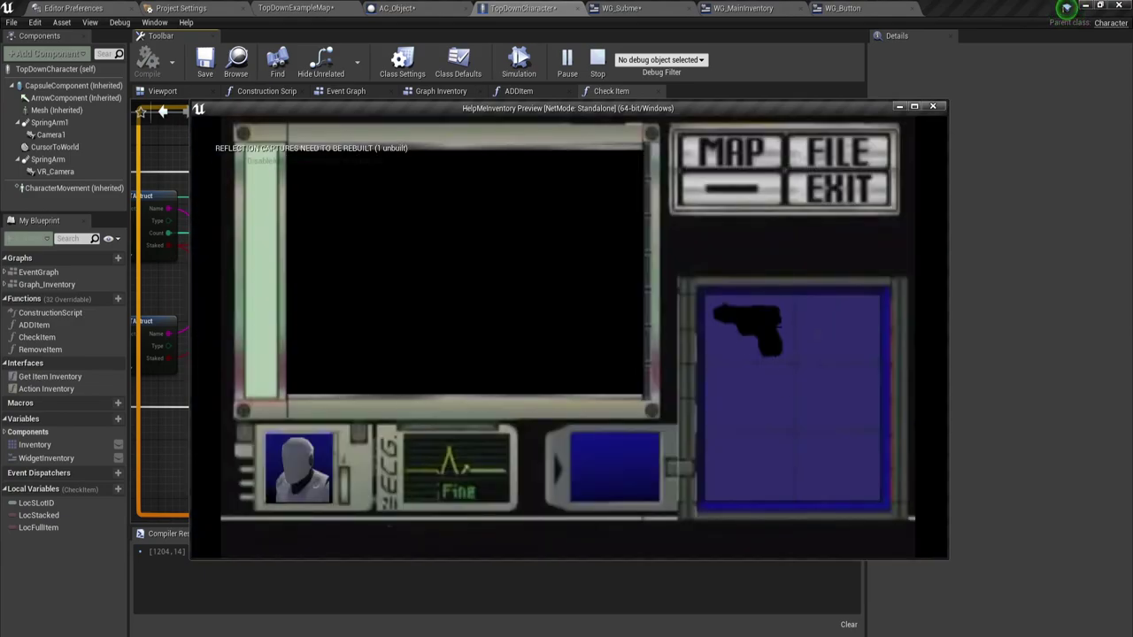
left_click(935, 107)
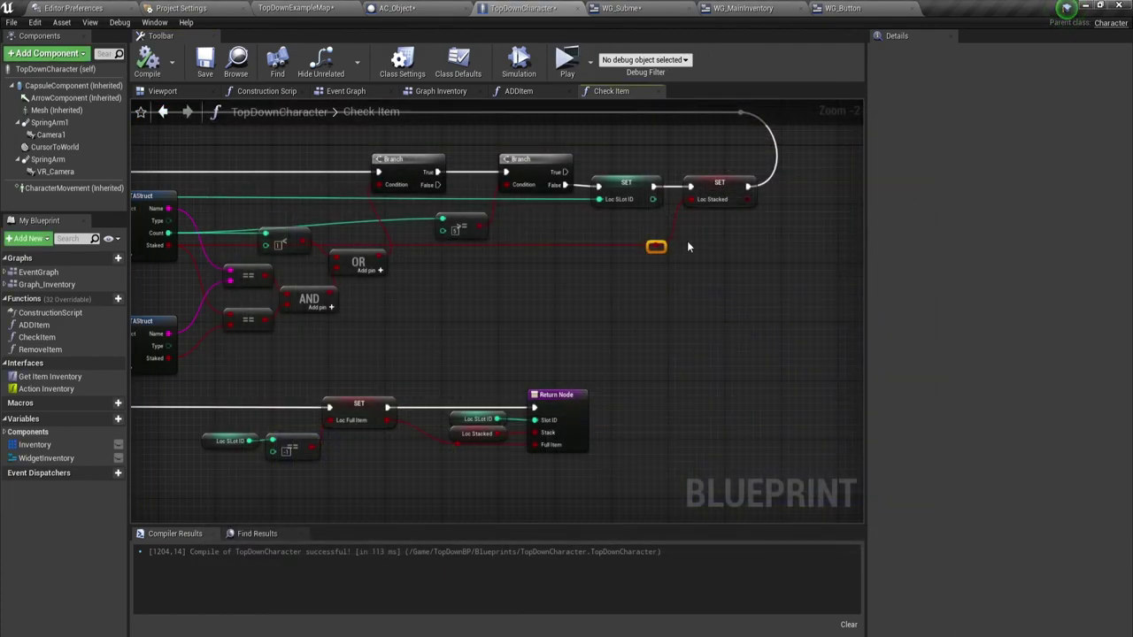
left_click(567, 60)
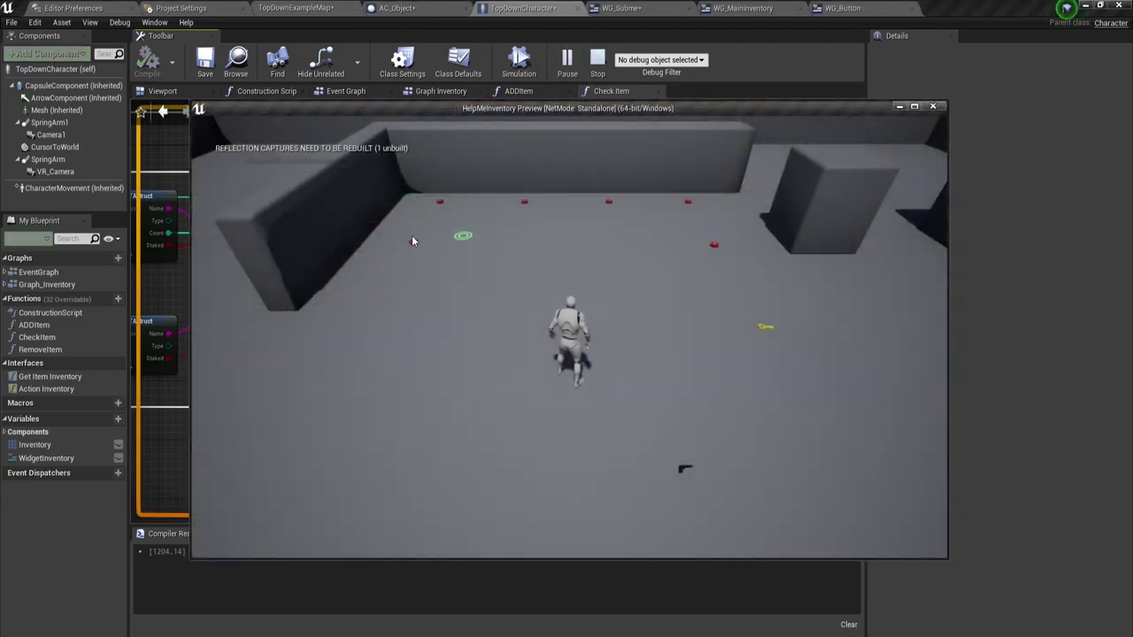
left_click(409, 244)
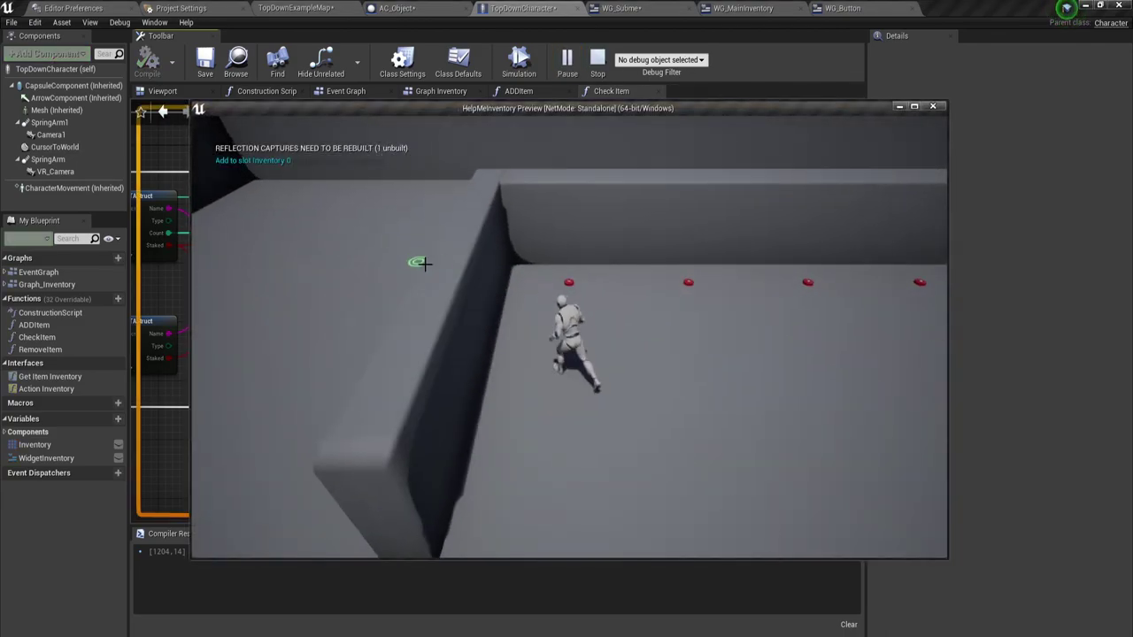
left_click(570, 278)
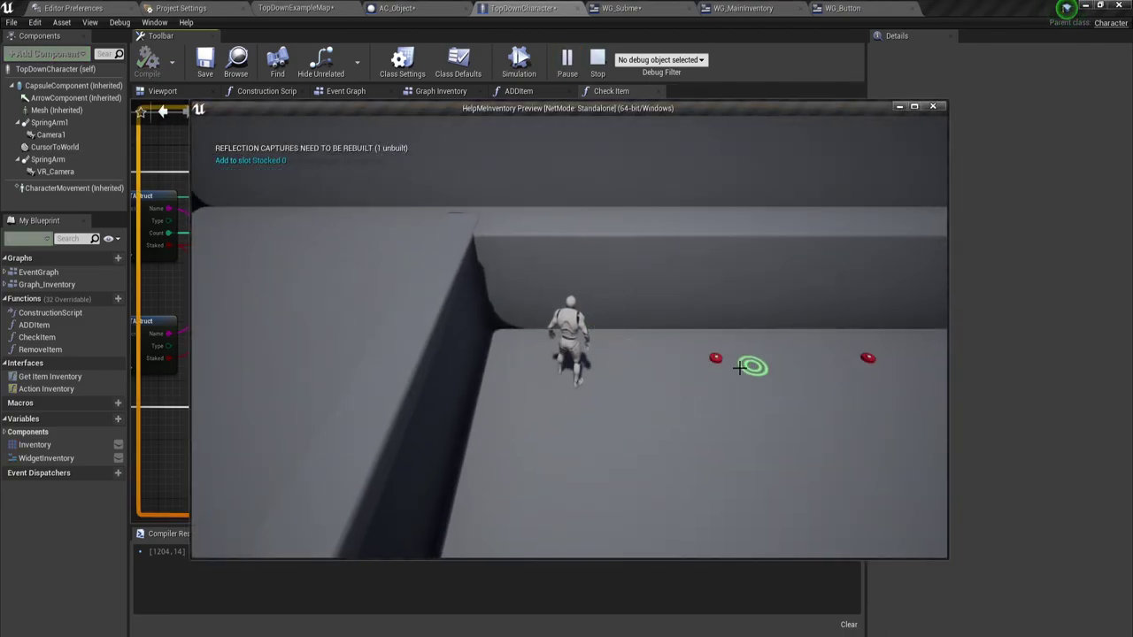
left_click(718, 368)
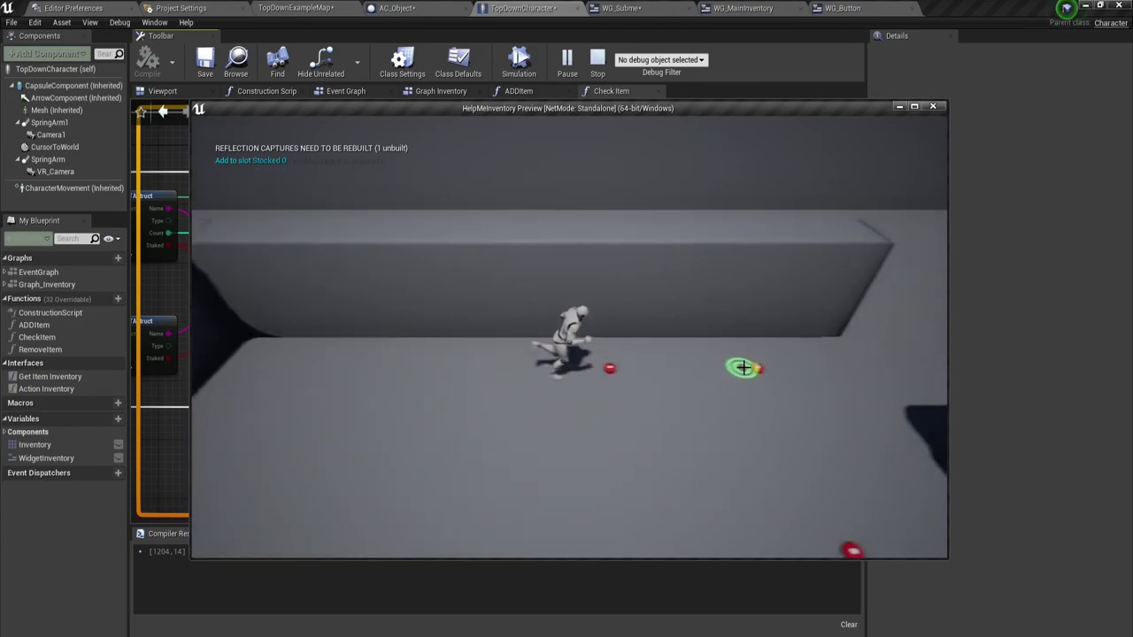
key("i")
key("i")
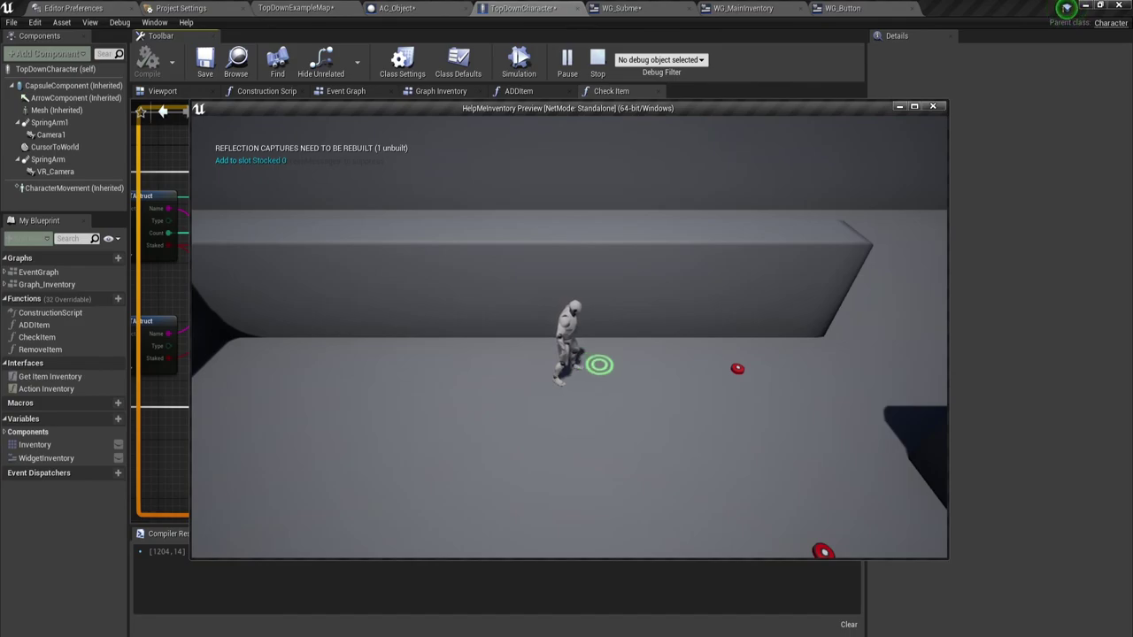
key("i")
left_click(932, 106)
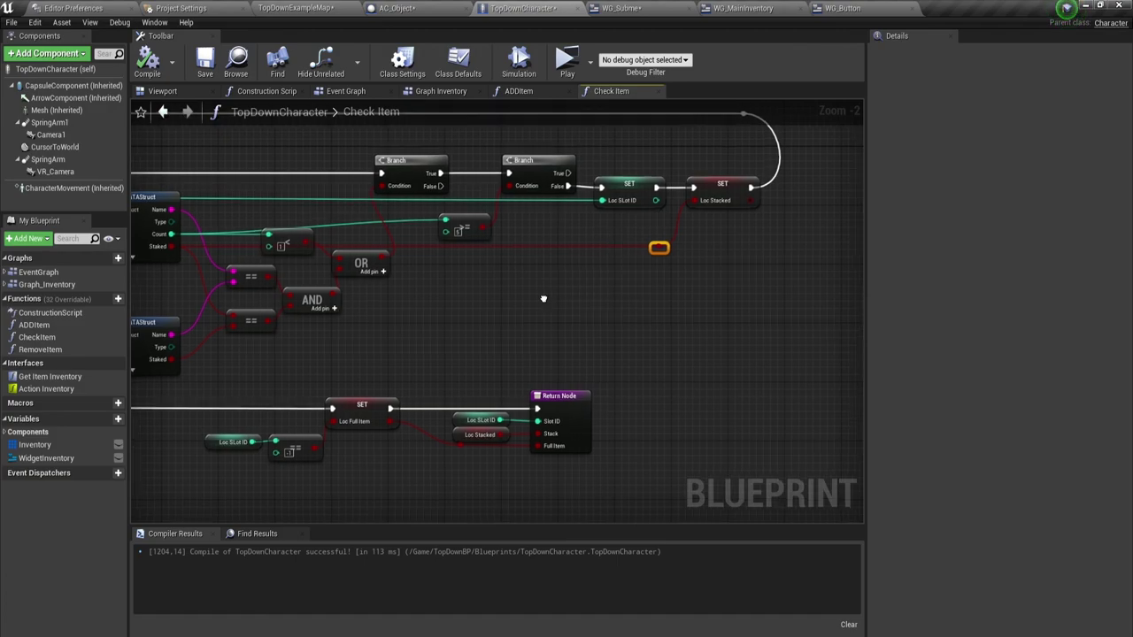
Step: Check an actor in the level, then review the character's Graph Inventory and Event Graph
right_click_drag(593, 299, 653, 278)
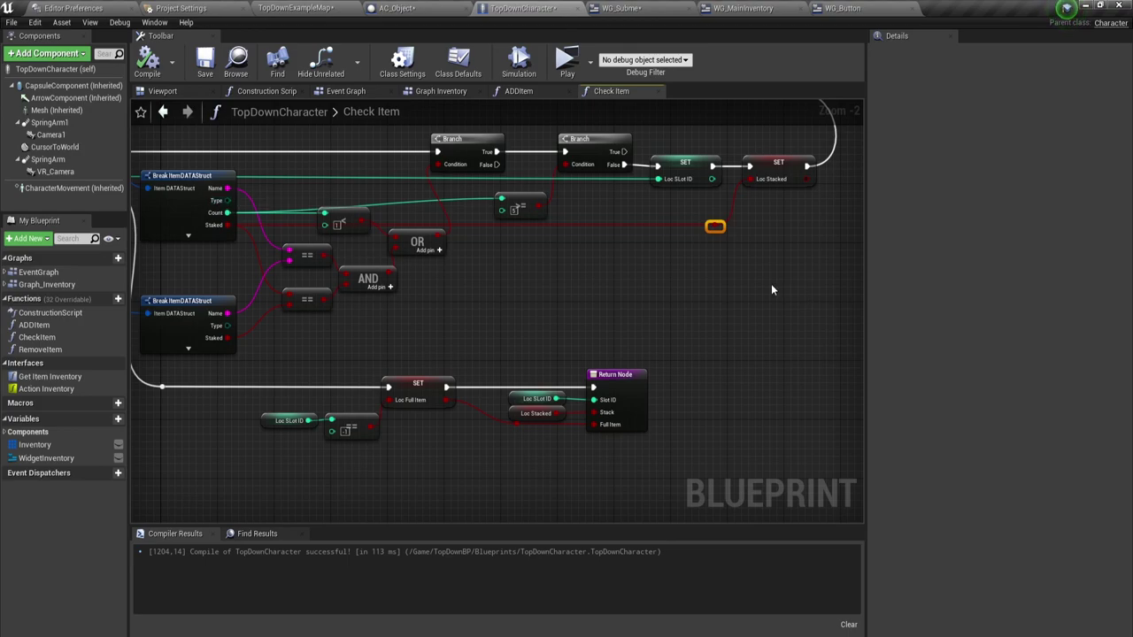
left_click(319, 8)
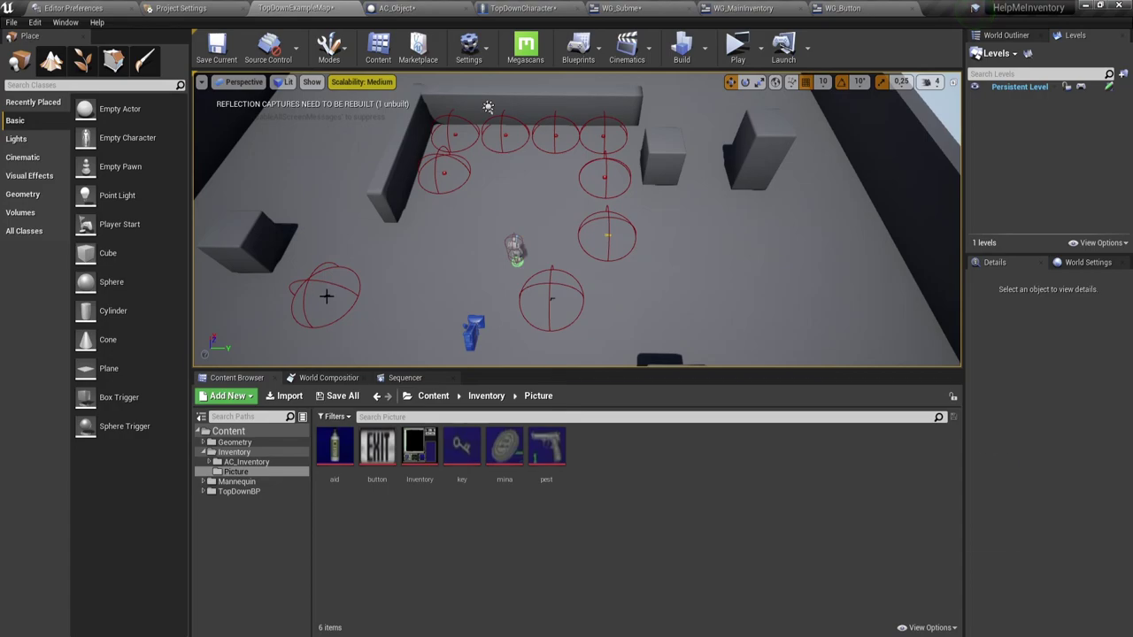
left_click(515, 250)
left_click(522, 8)
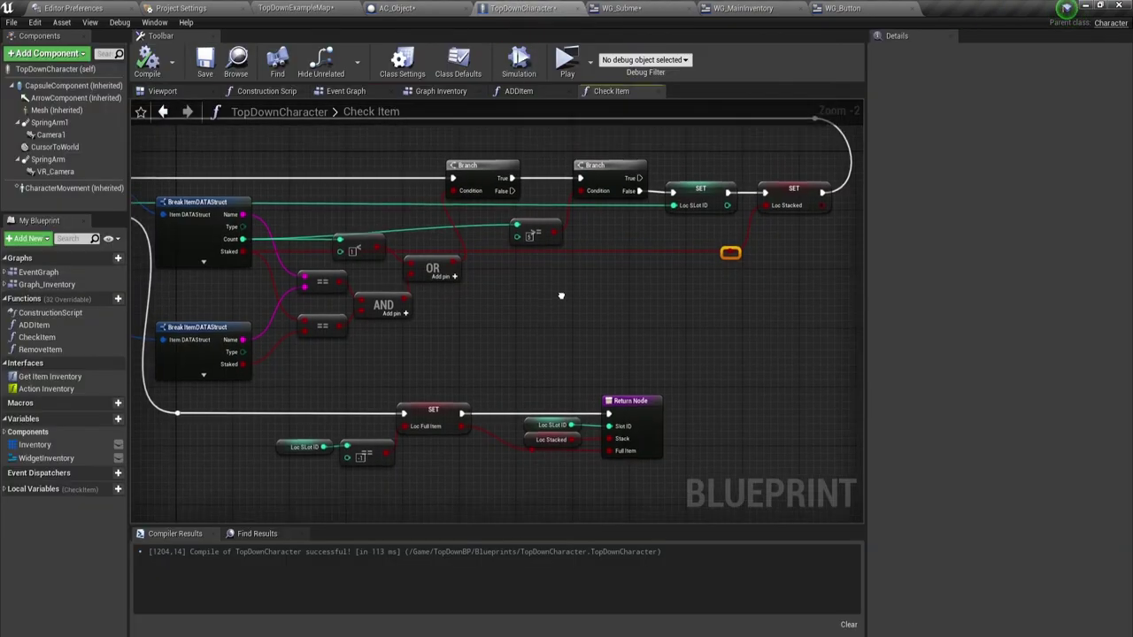
left_click(441, 91)
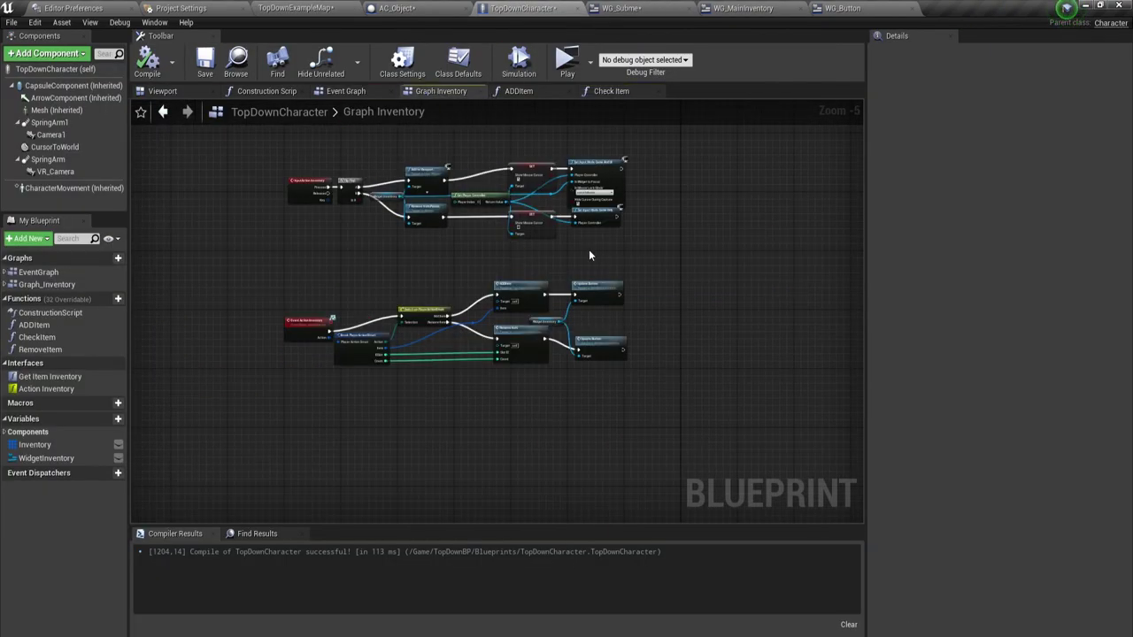
scroll(499, 198, "up", 2)
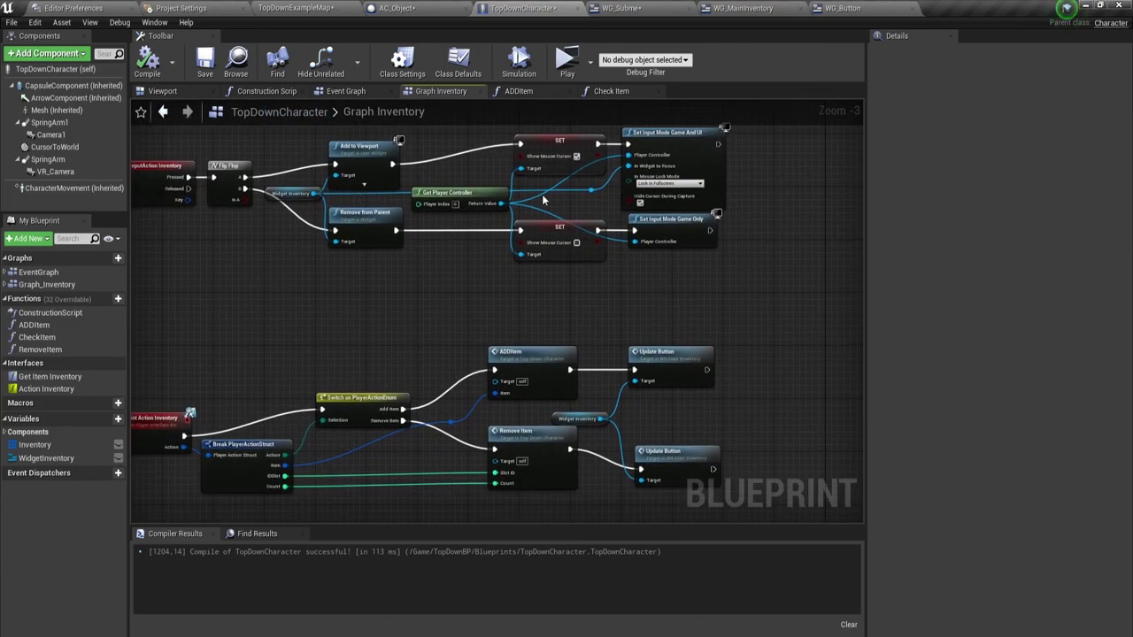
left_click(345, 91)
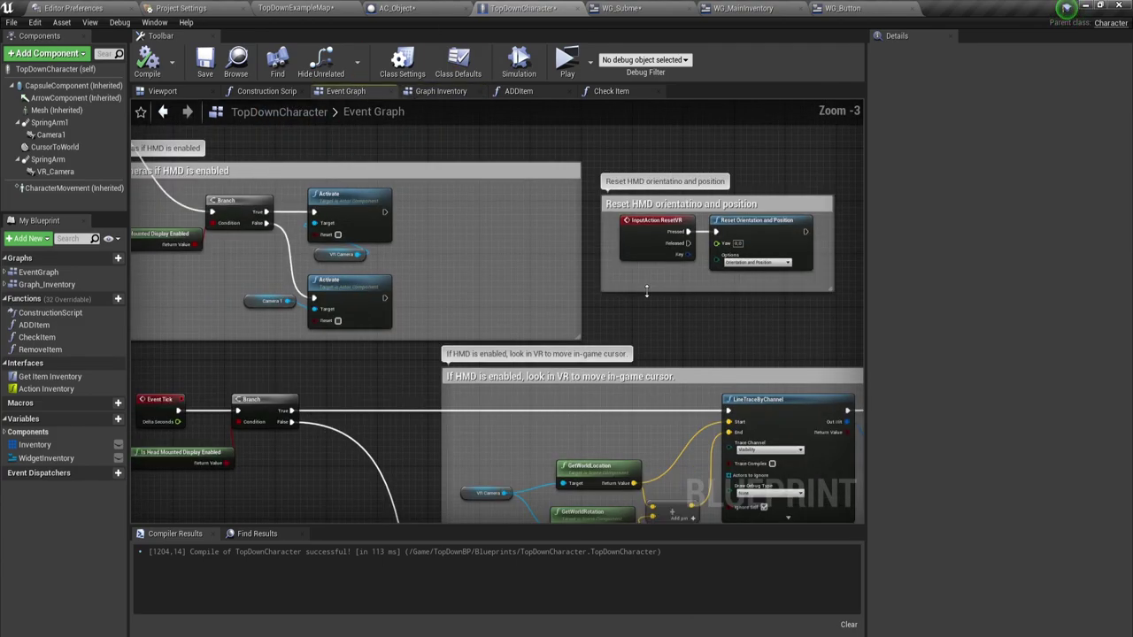
right_click_drag(509, 302, 503, 228)
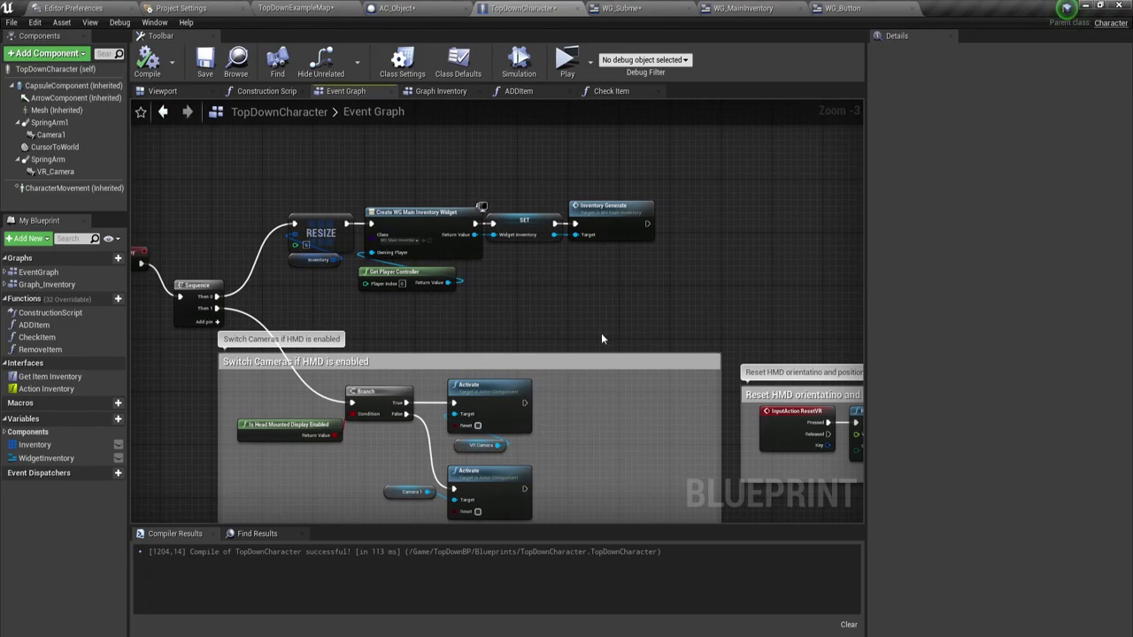
Step: Review the ADDItem function graph, including its Set Array Elem and Append nodes
left_click(519, 91)
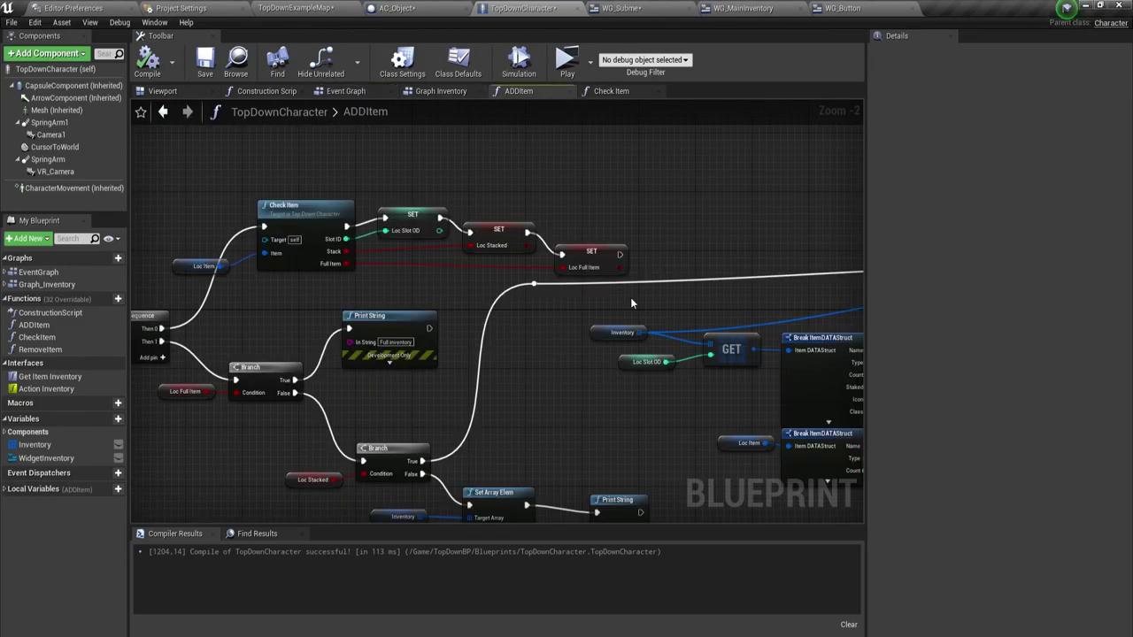
right_click_drag(639, 272, 706, 316)
scroll(680, 365, "down", 2)
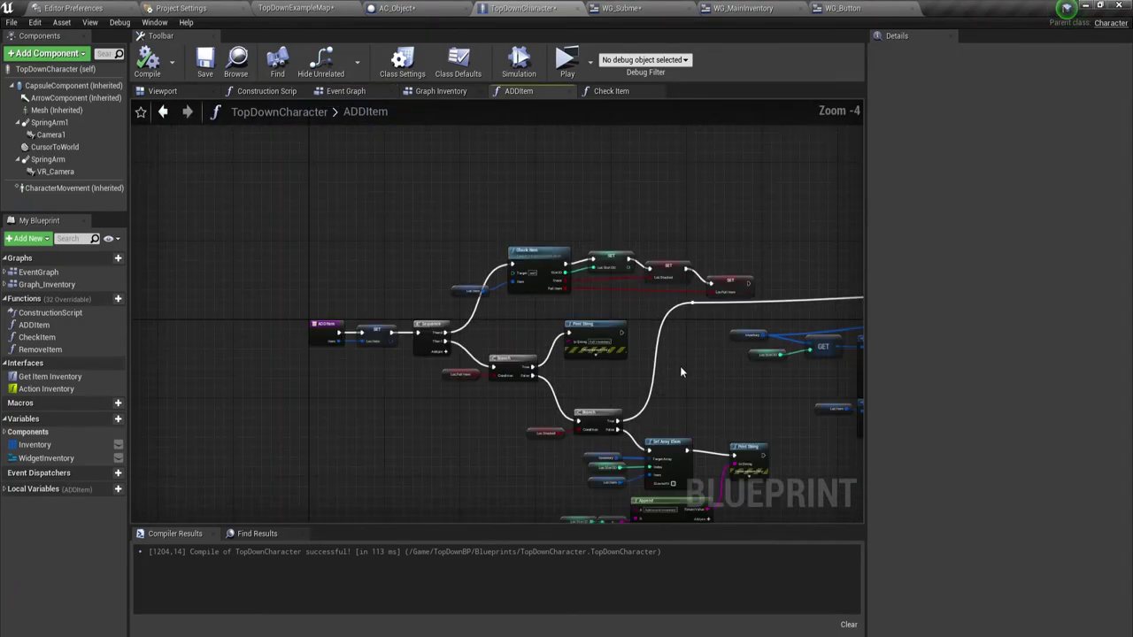
right_click_drag(680, 365, 409, 296)
mouse_move(547, 420)
right_mouse_down()
mouse_move(298, 390)
mouse_move(528, 447)
right_mouse_up()
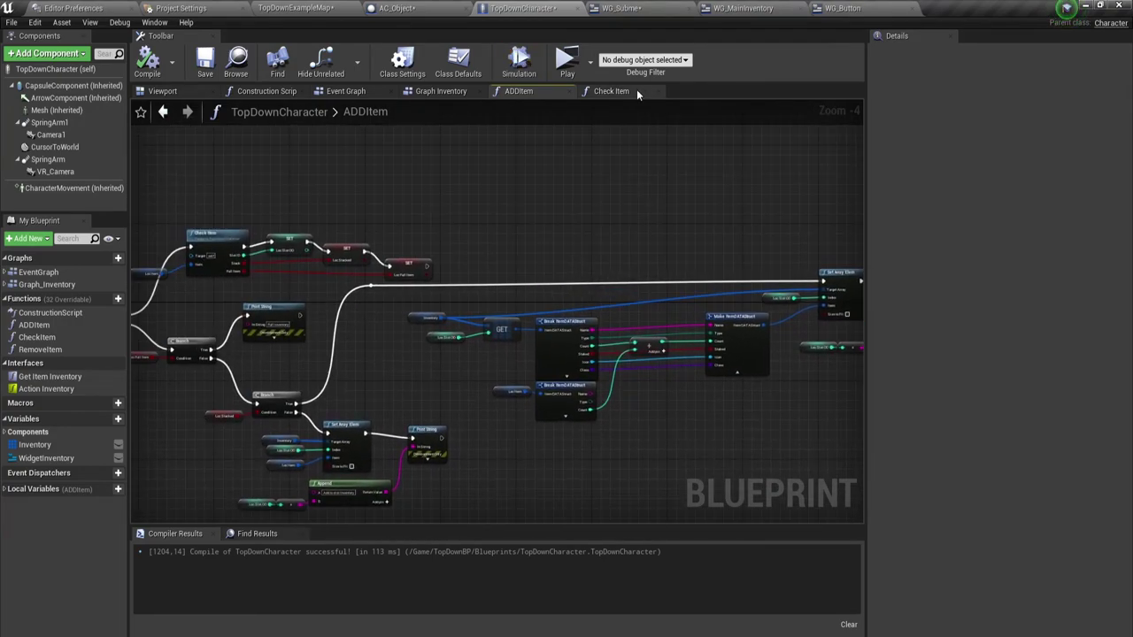
Step: Look over the whole Check Item graph, then select DestroyActor in AC_Object's Event Graph
left_click(636, 91)
scroll(668, 321, "down", 3)
mouse_move(645, 334)
right_mouse_down()
mouse_move(659, 286)
mouse_move(675, 324)
right_mouse_up()
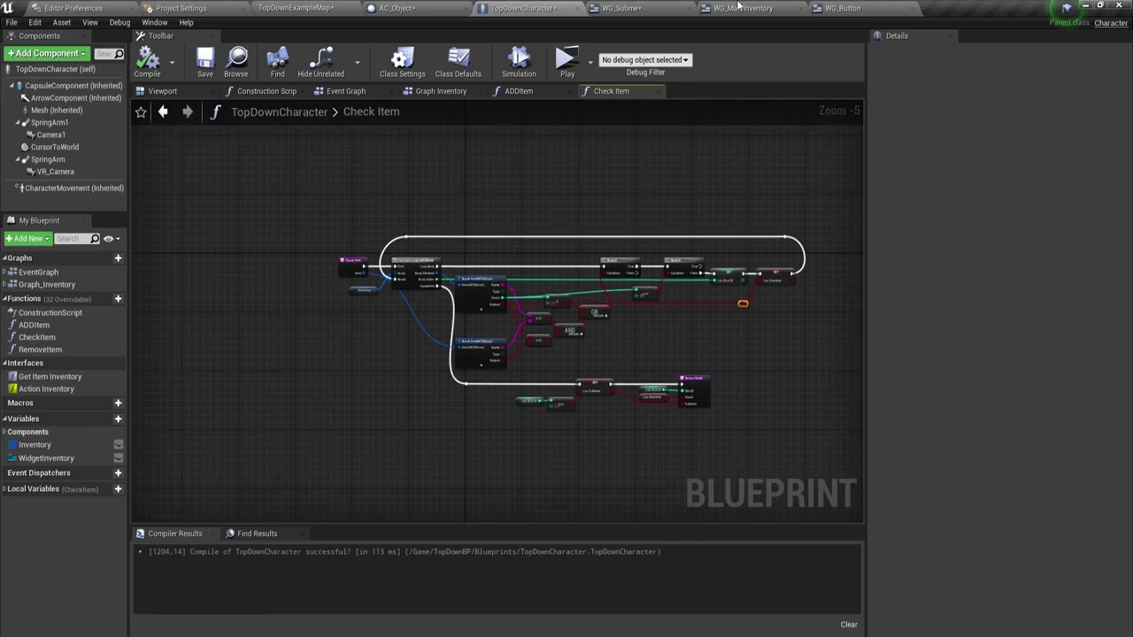
left_click(434, 7)
right_click_drag(726, 257, 635, 314)
Step: Insert a Branch before DestroyActor, wiring Action Inventory into it and its True output to DestroyActor
left_click_drag(584, 195, 699, 246)
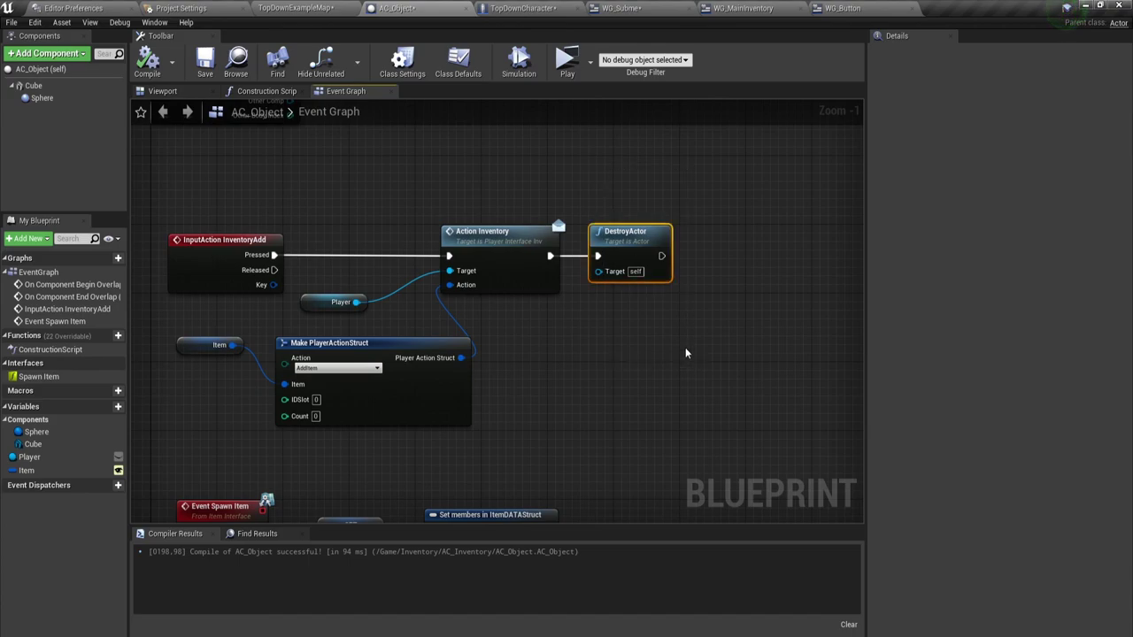
left_click_drag(635, 256, 692, 257)
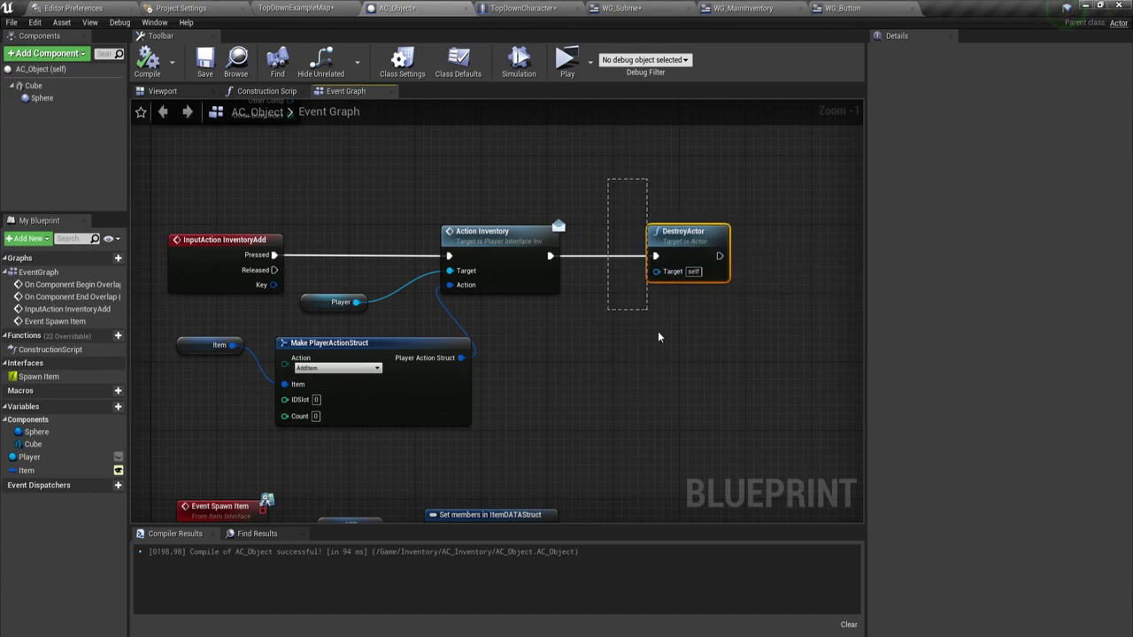
left_click_drag(659, 336, 617, 307)
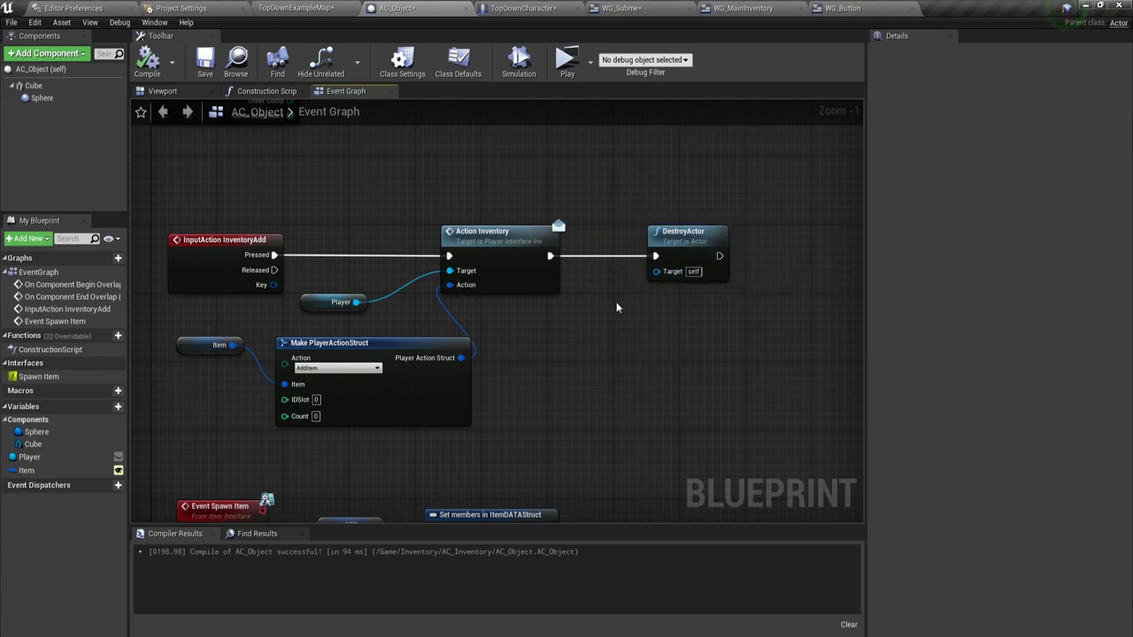
left_click(598, 232)
left_click_drag(686, 232, 751, 232)
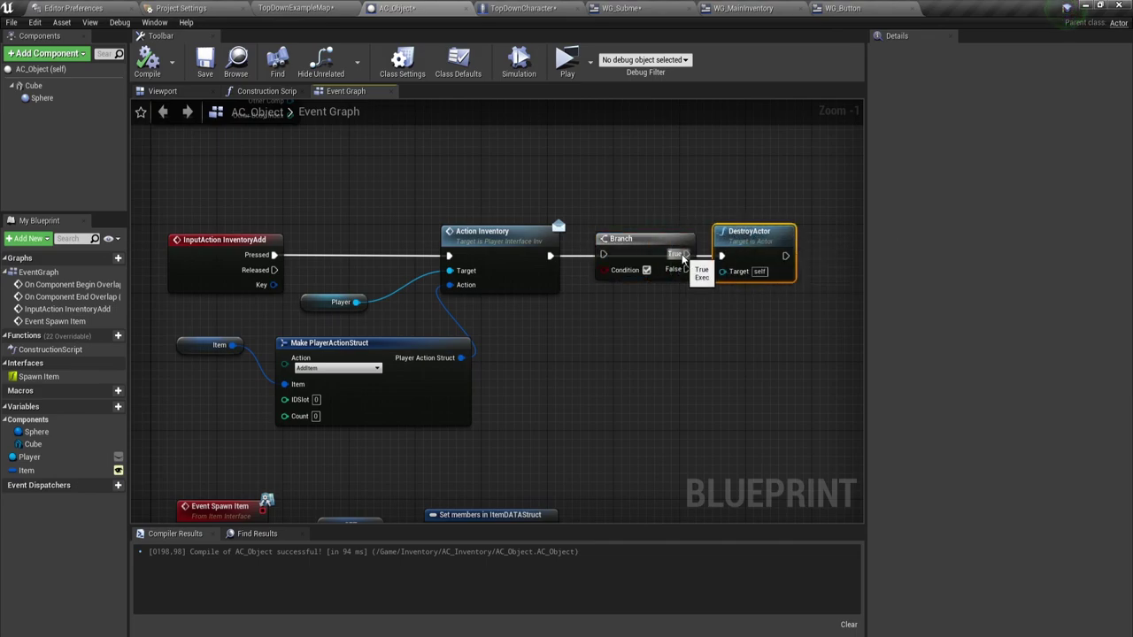
left_click_drag(684, 257, 714, 263)
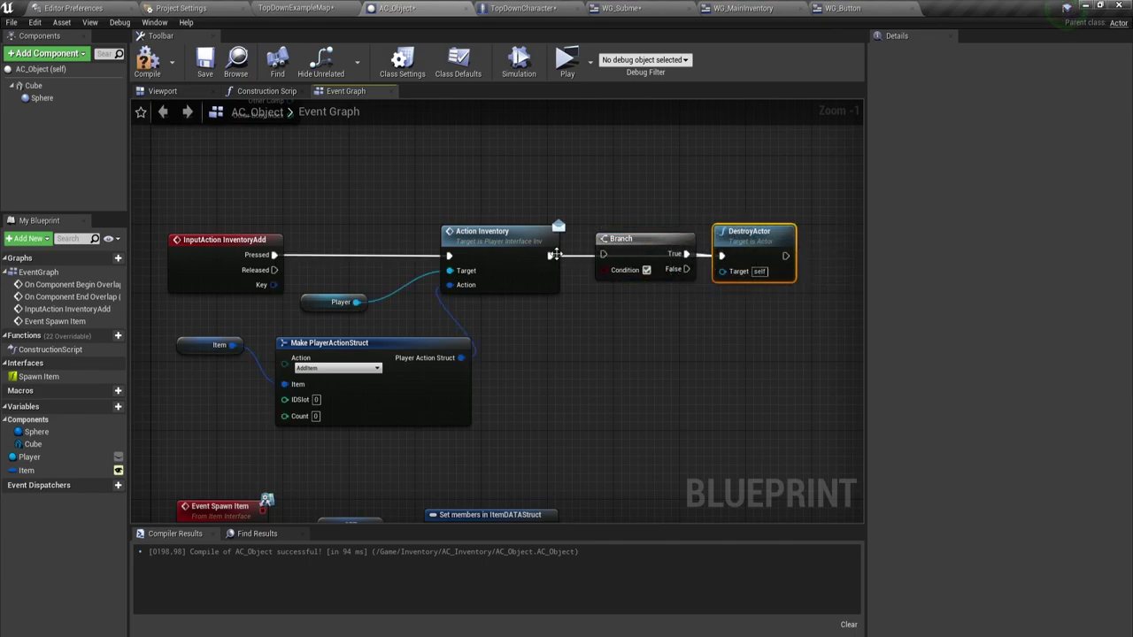
mouse_move(553, 255)
left_mouse_down()
mouse_move(542, 256)
mouse_move(602, 257)
left_mouse_up()
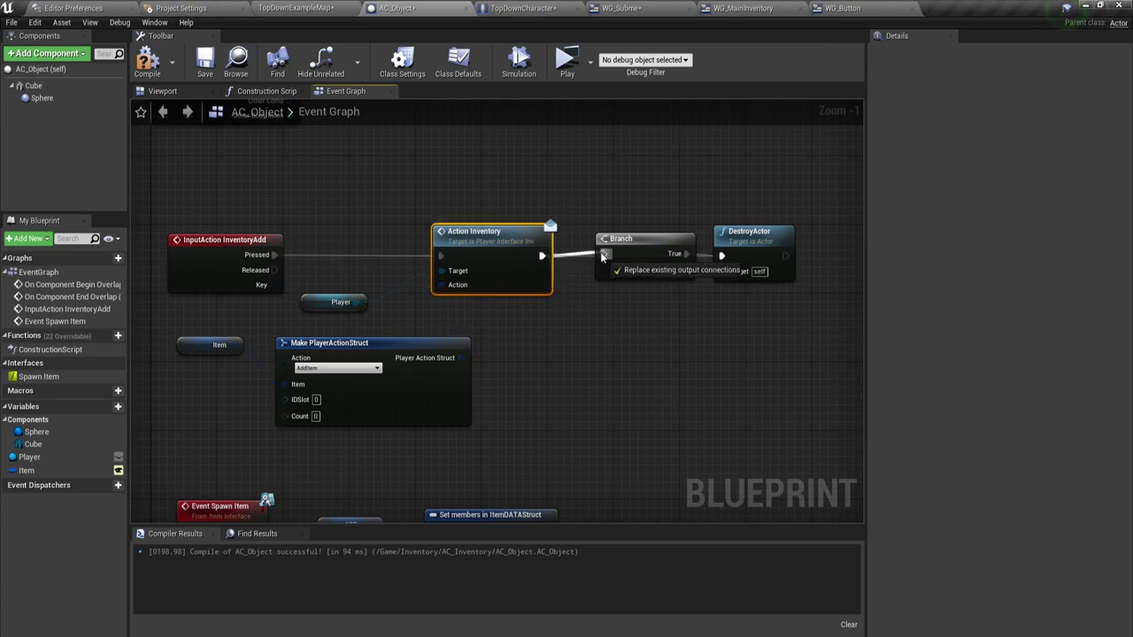
Step: Shift the Branch and DestroyActor right and look for a boolean for the Branch Condition
left_click(646, 244)
left_click(731, 230, "shift")
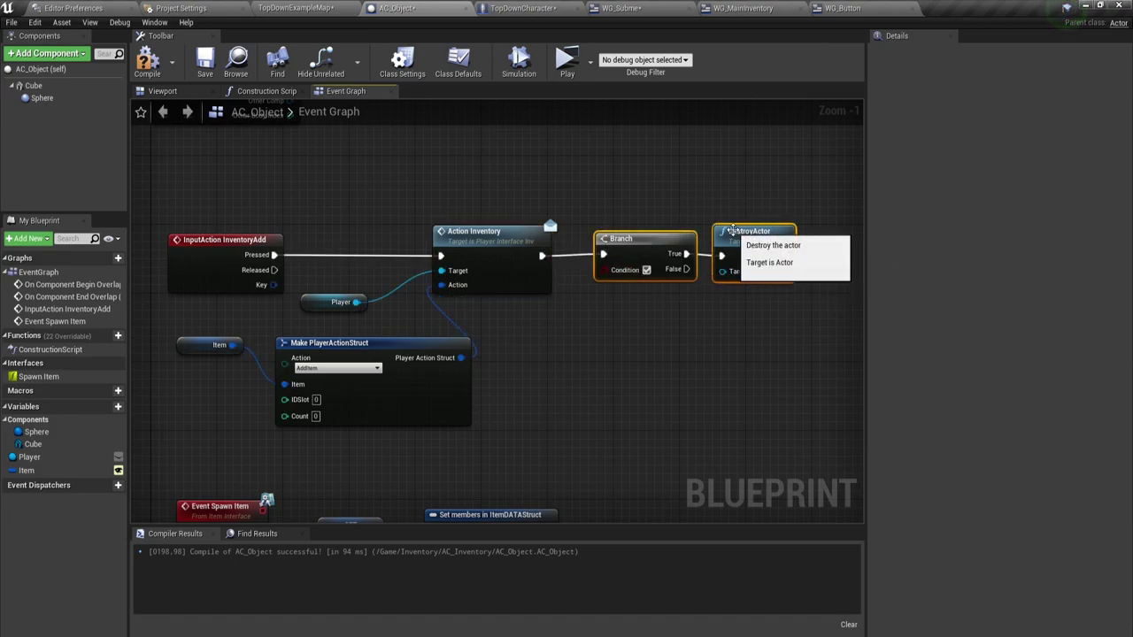
left_click_drag(731, 230, 789, 223)
right_click_drag(669, 337, 574, 342)
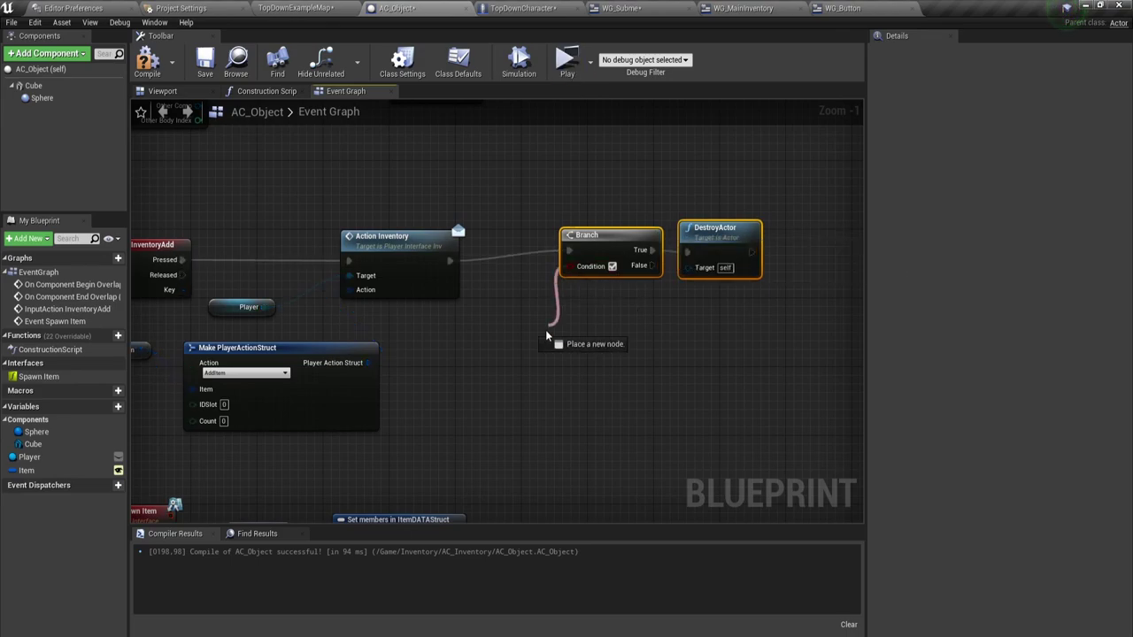
left_click_drag(570, 265, 547, 336)
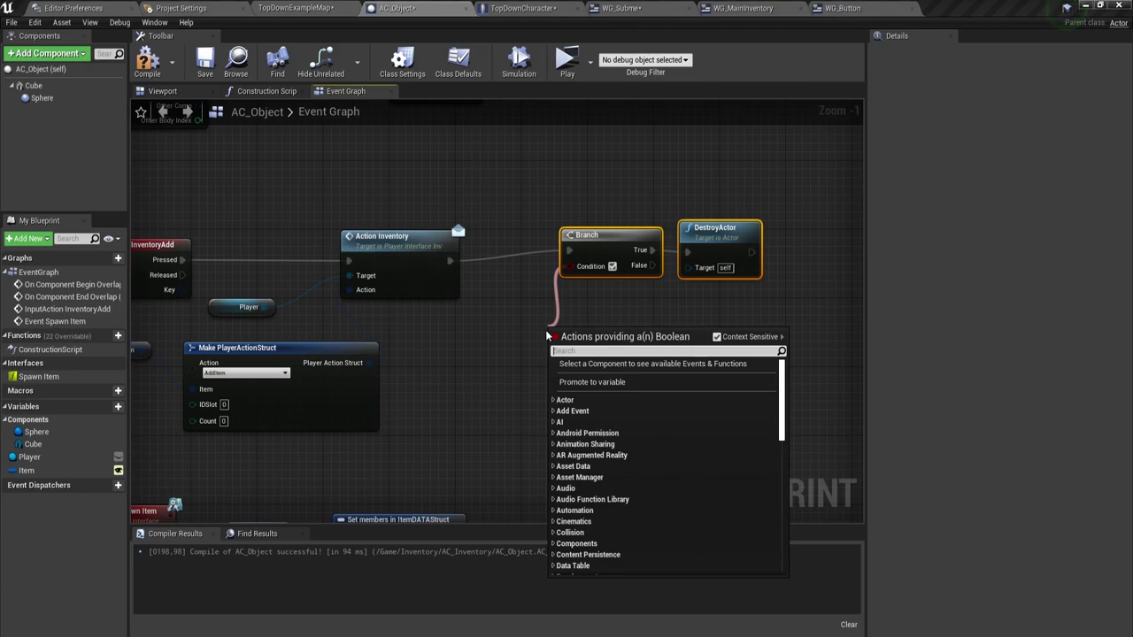
left_click(513, 286)
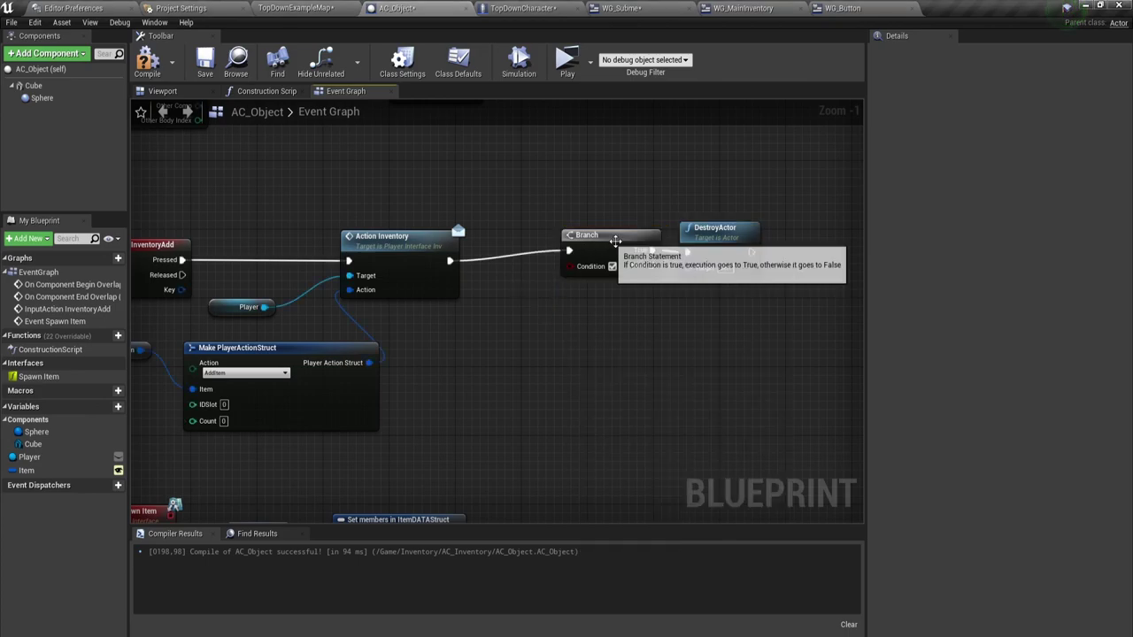
Step: Tidy the graph layout, raising DestroyActor above the Branch node
left_click_drag(700, 270, 701, 270)
left_click_drag(708, 231, 717, 241)
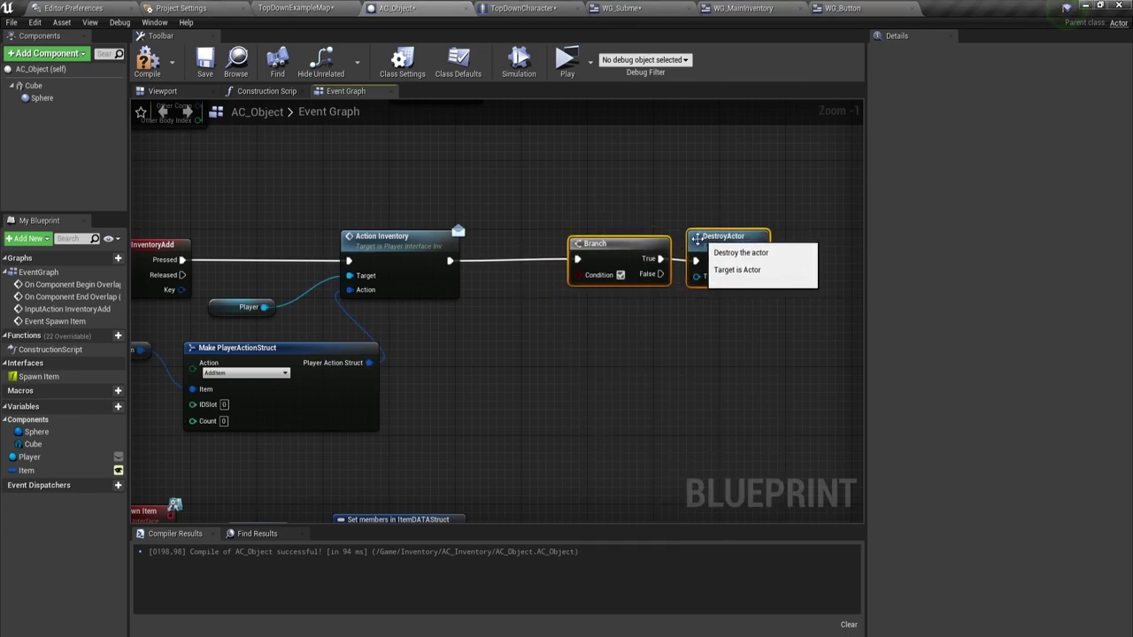
left_click(577, 352)
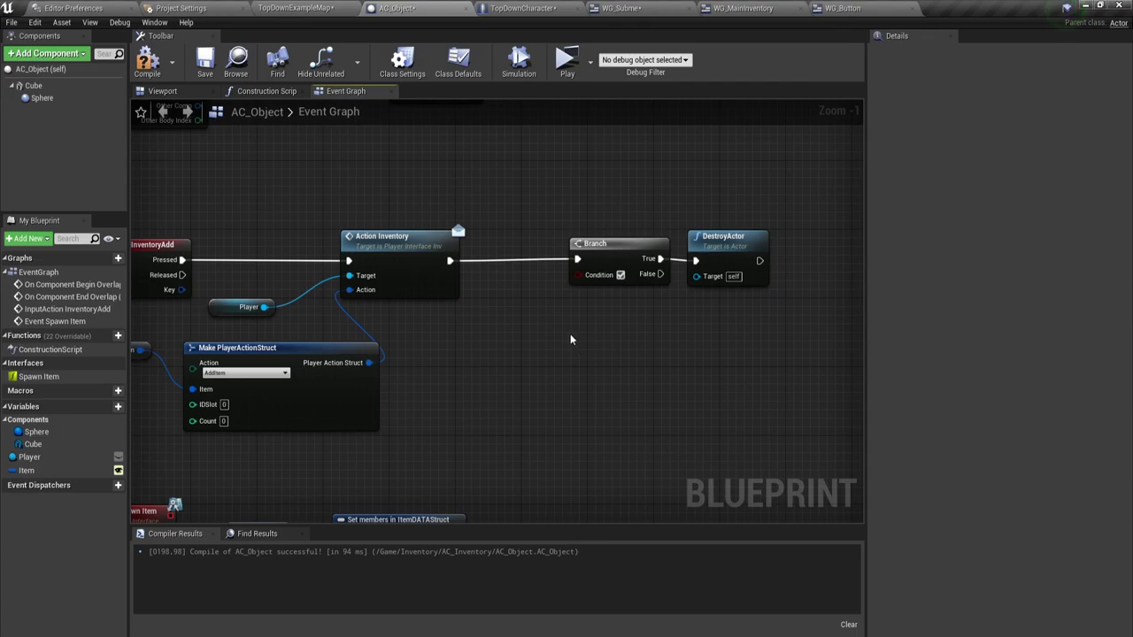
left_click_drag(545, 157, 641, 388)
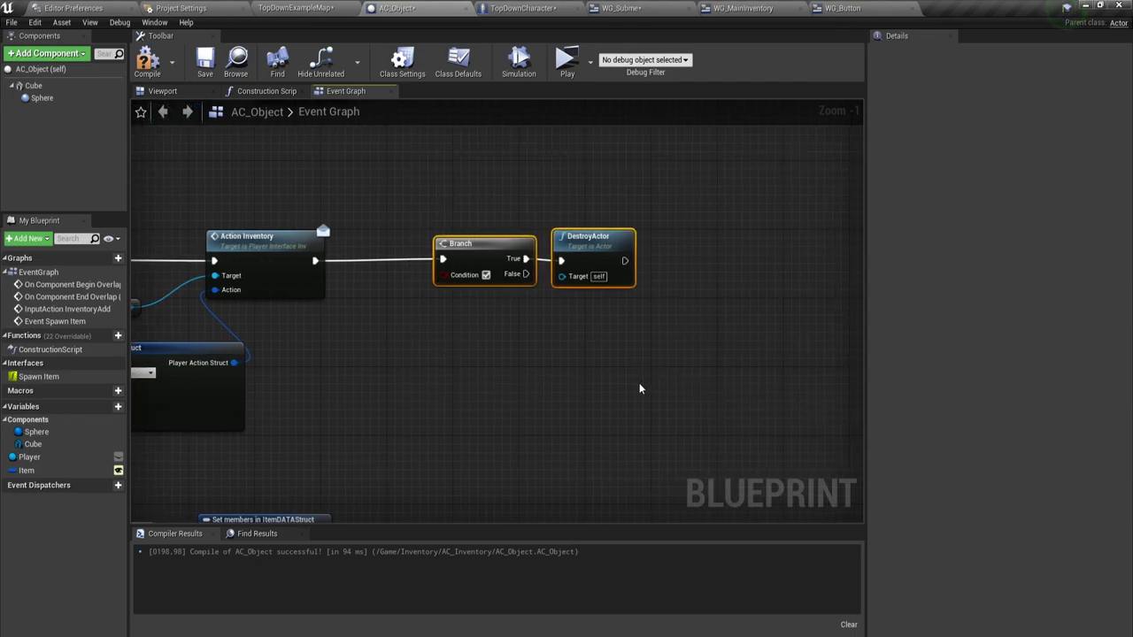
right_click(500, 331)
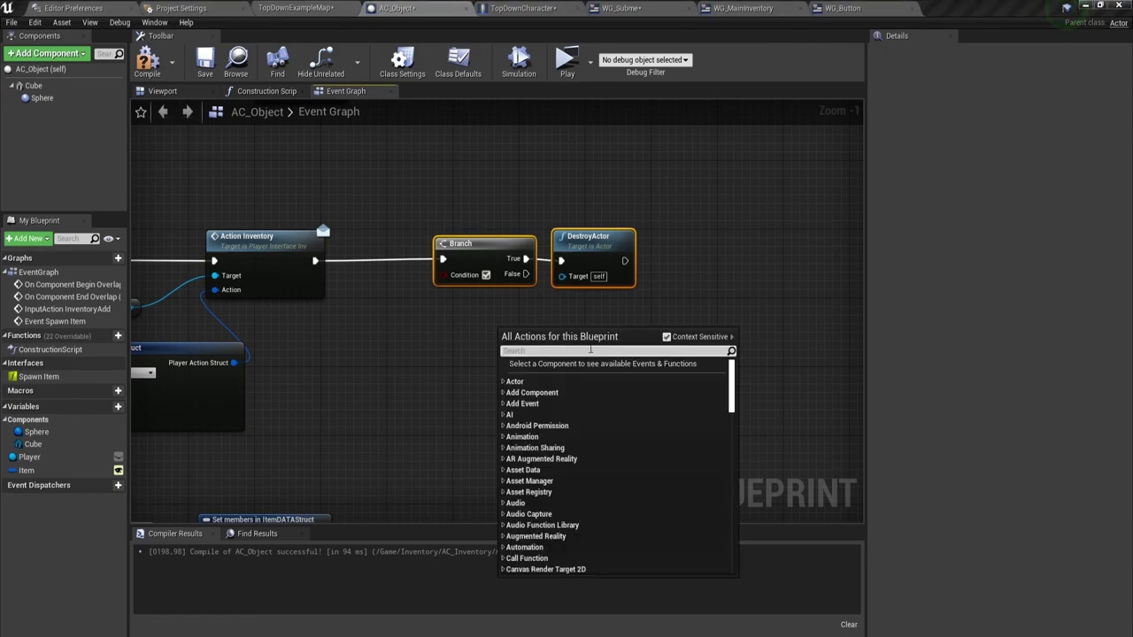
left_click(404, 308)
right_click_drag(429, 321, 517, 346)
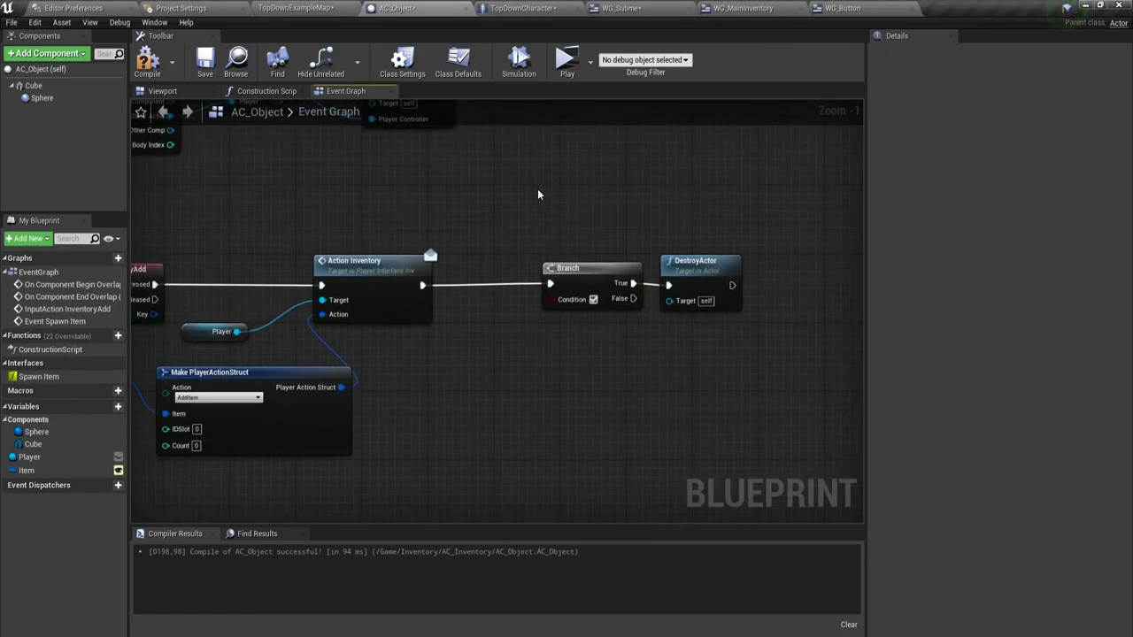
left_click_drag(610, 189, 731, 328)
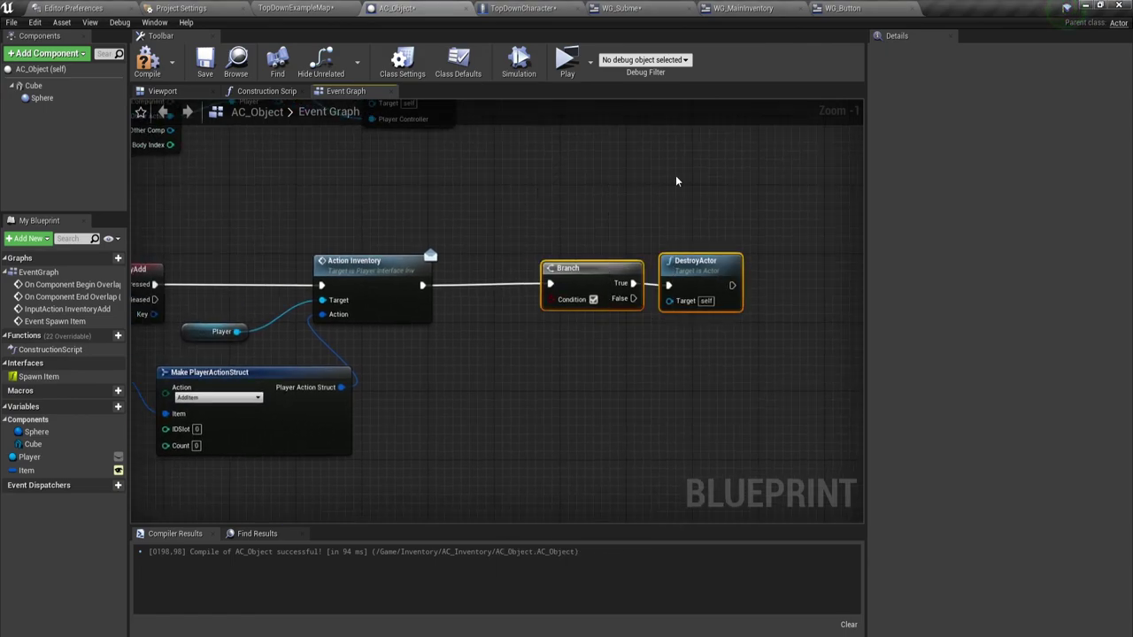
left_click(696, 261)
left_click_drag(696, 260, 698, 200)
left_click(665, 314)
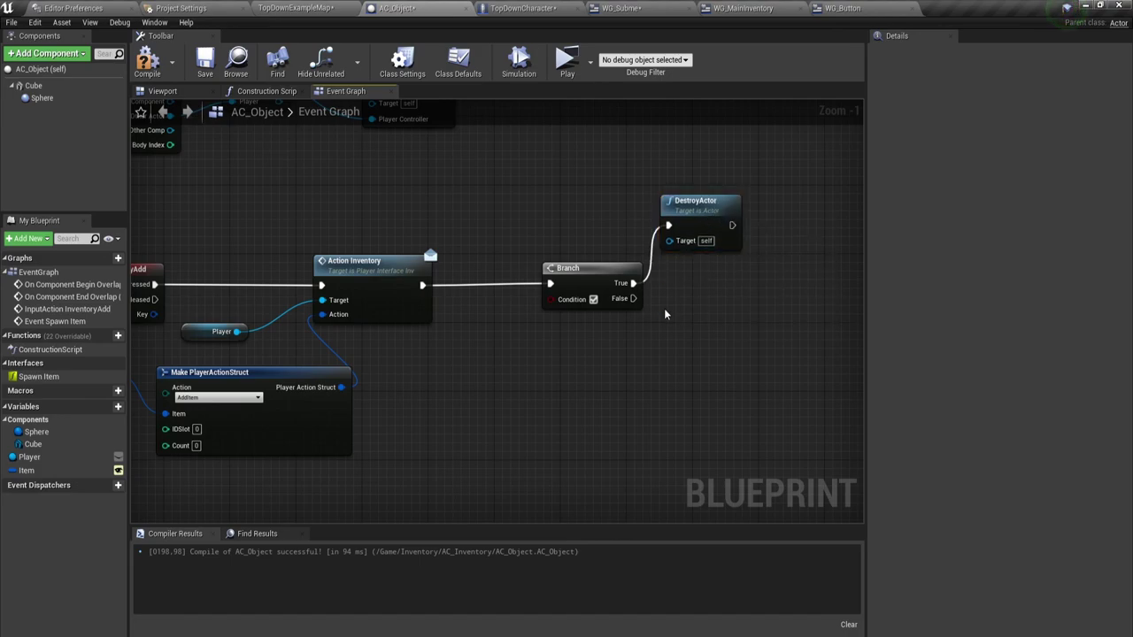